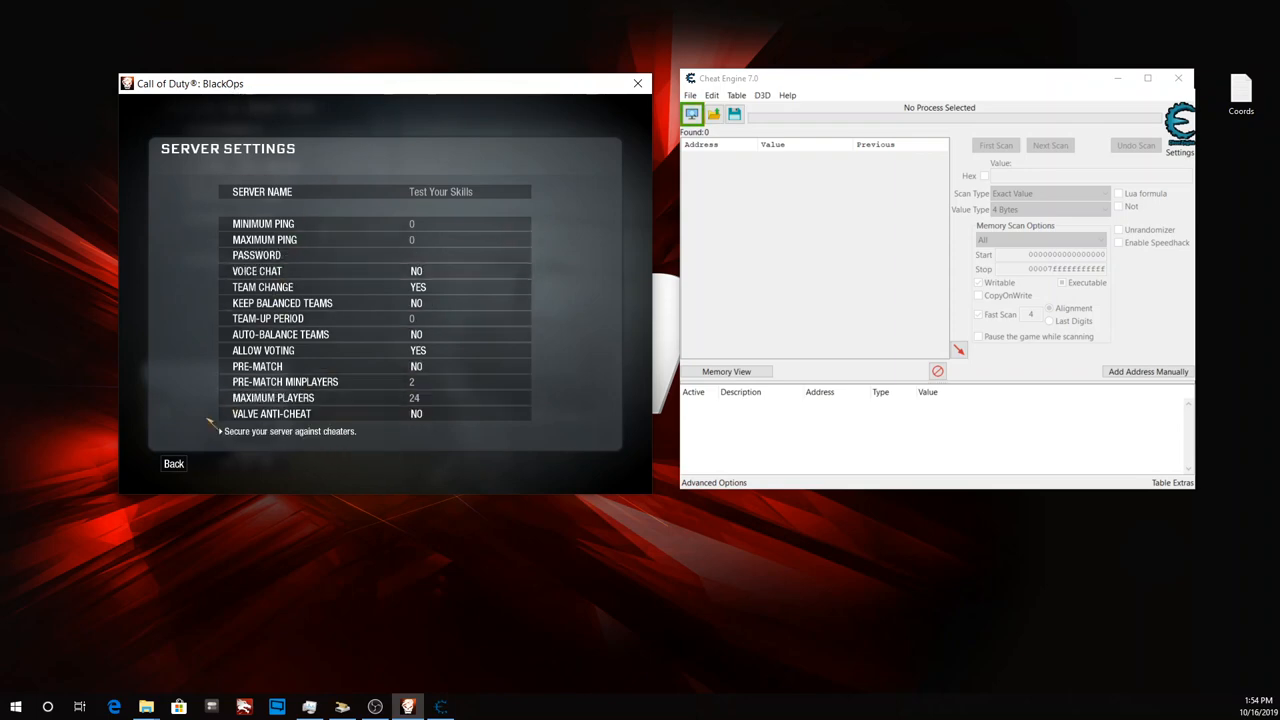
Leave the server settings and change the private match map to Firing Range.
{"action": "left_click", "coordinate": [178, 465]}
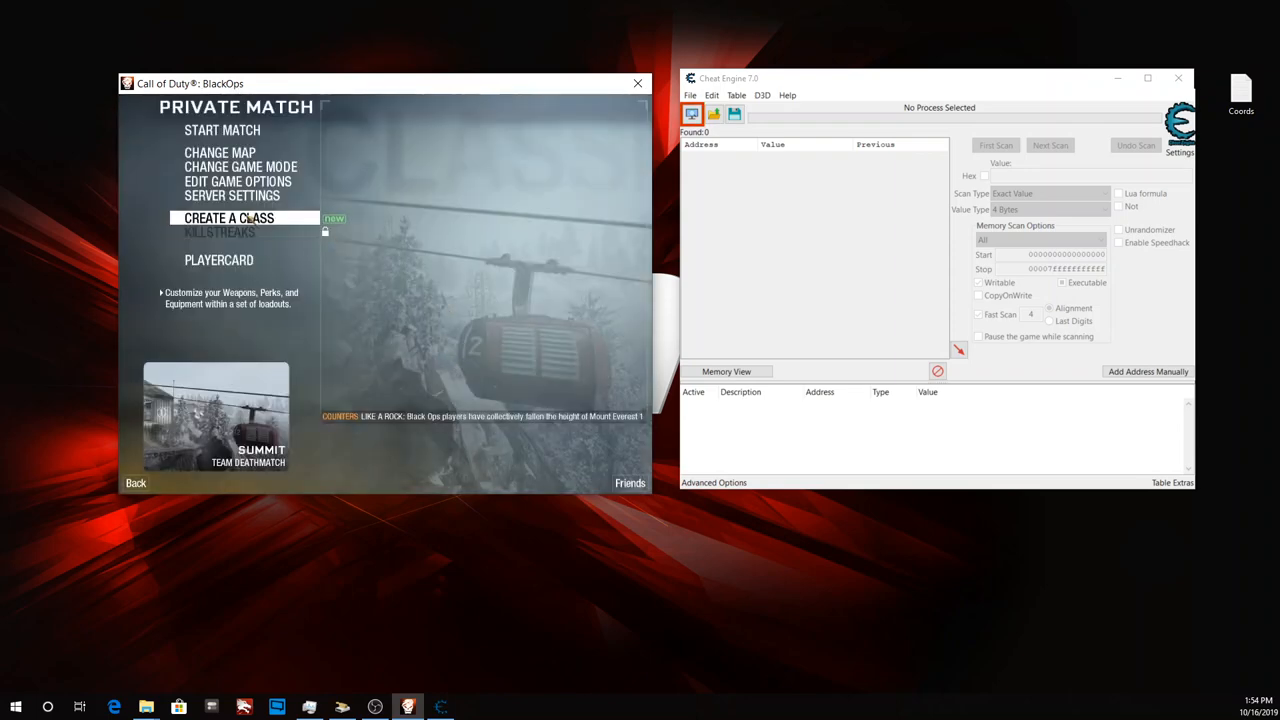
{"action": "left_click", "coordinate": [250, 150]}
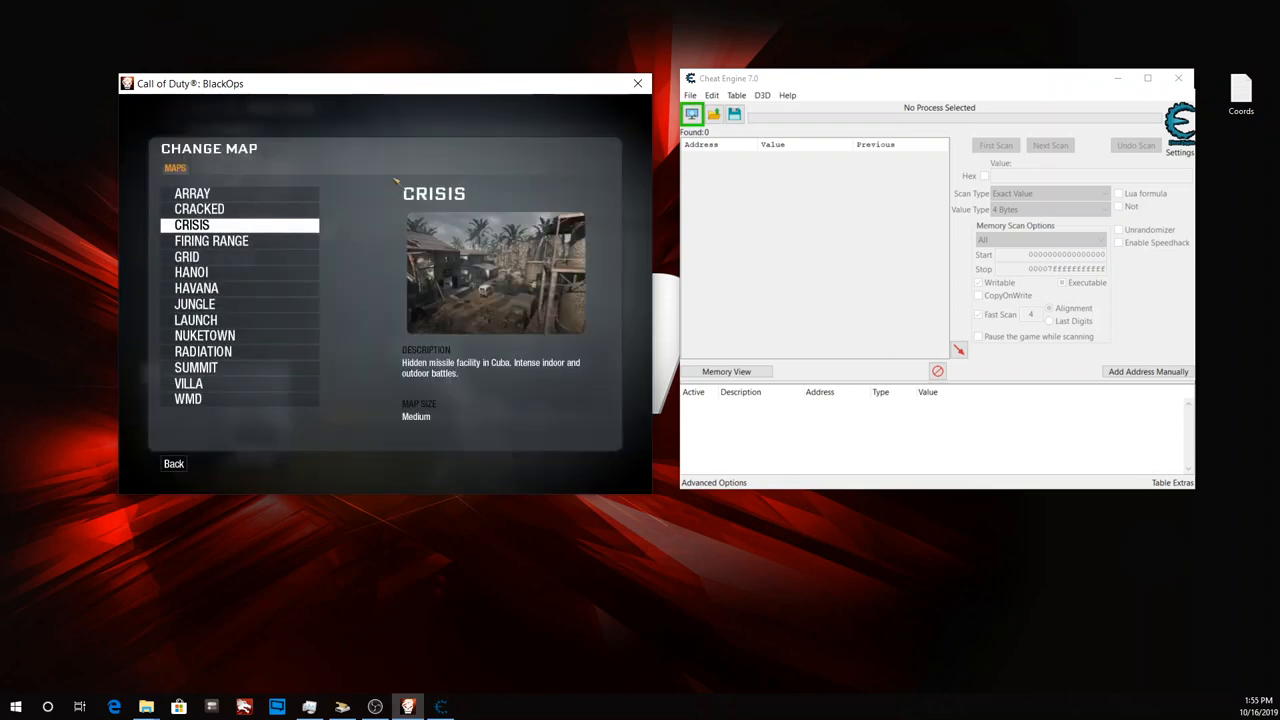
{"action": "left_click", "coordinate": [259, 337]}
{"action": "left_click", "coordinate": [240, 153]}
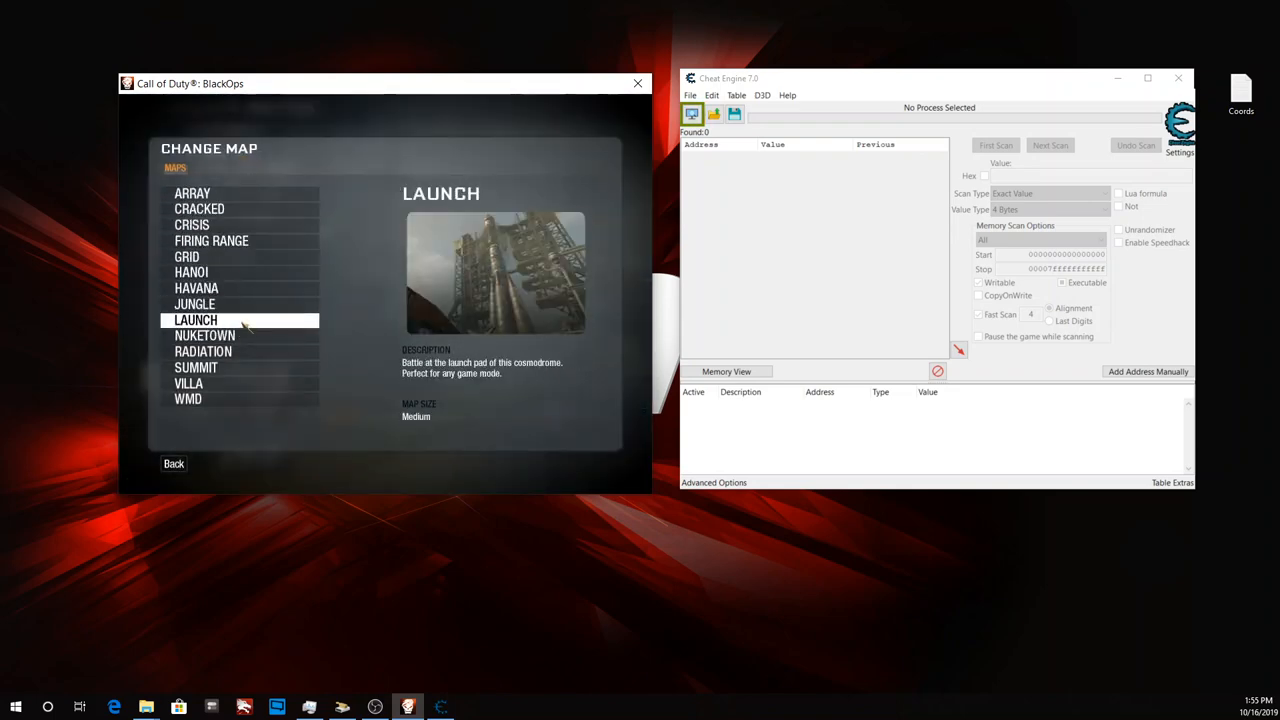
{"action": "left_click", "coordinate": [224, 248]}
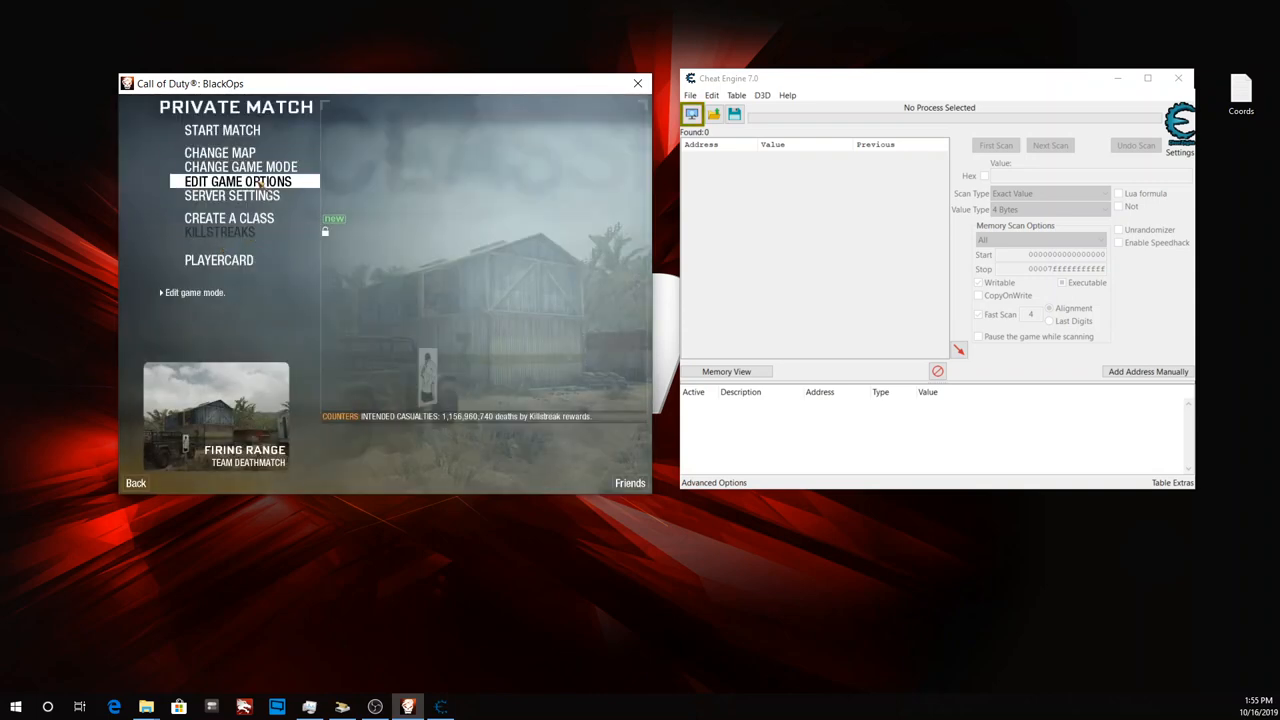
Set the Team Deathmatch time limit to unlimited and start the private match.
{"action": "left_click", "coordinate": [272, 186]}
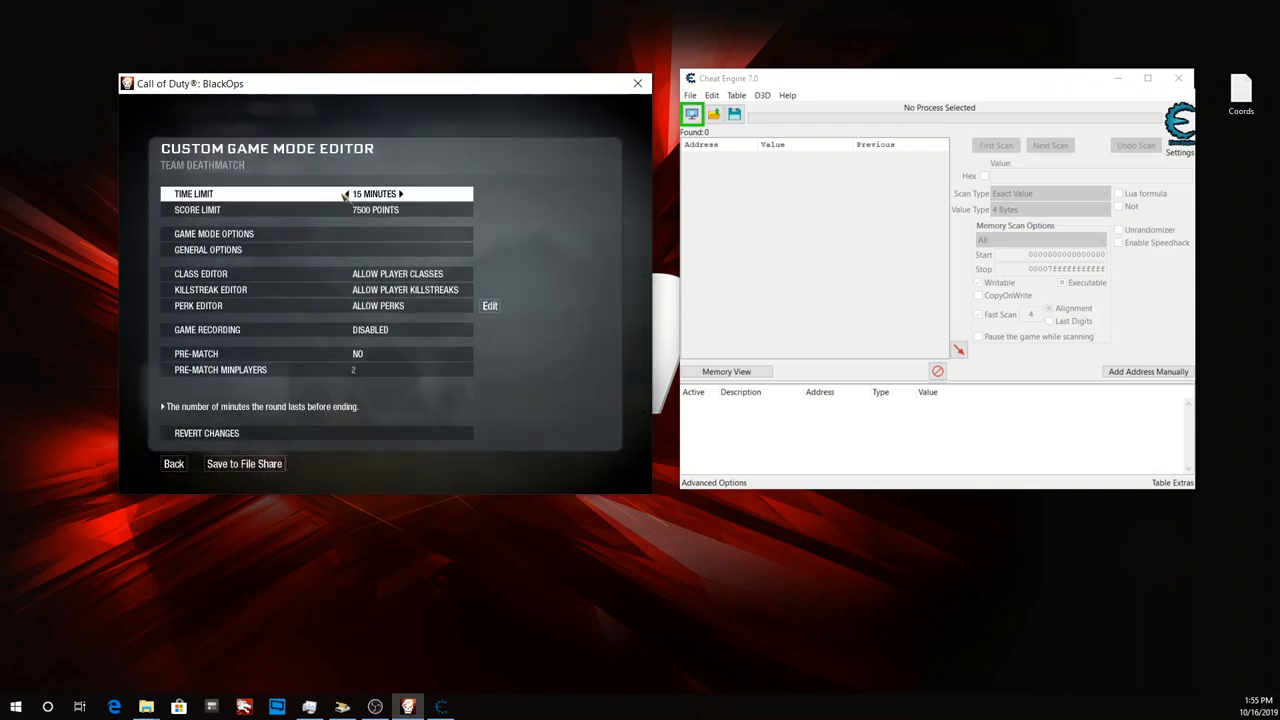
{"action": "left_click", "coordinate": [343, 196]}
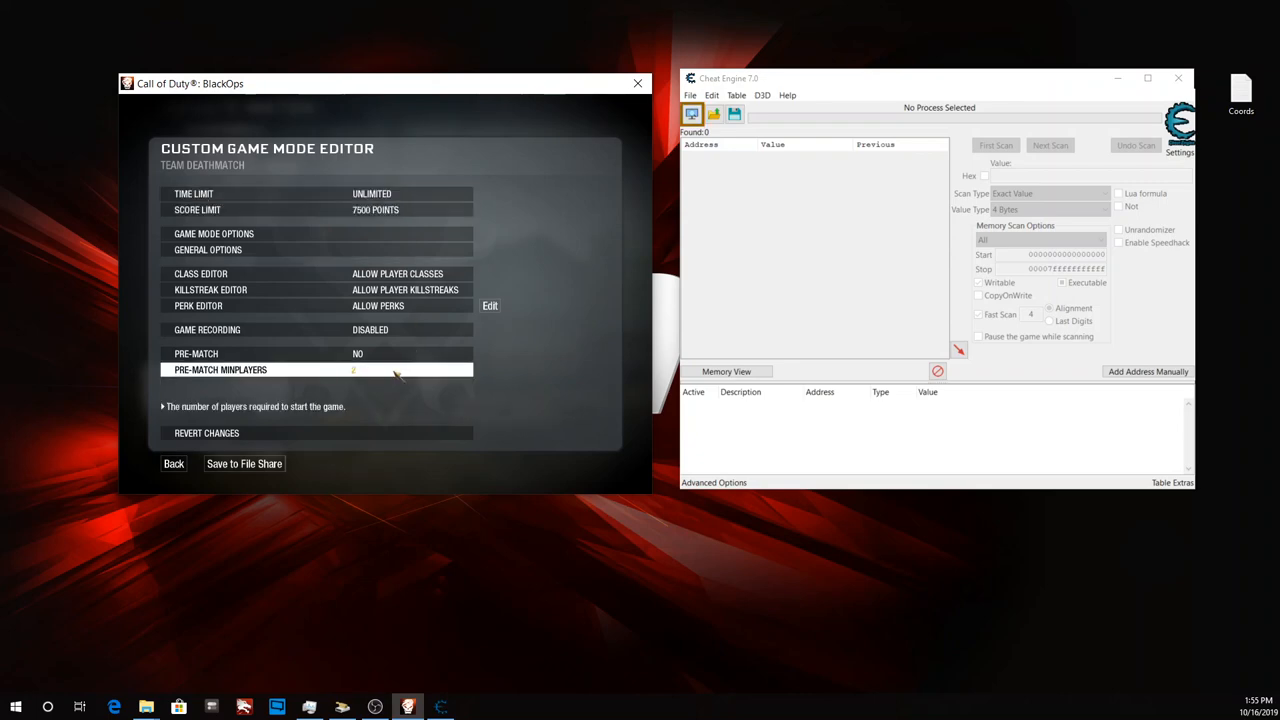
{"action": "left_click", "coordinate": [173, 464]}
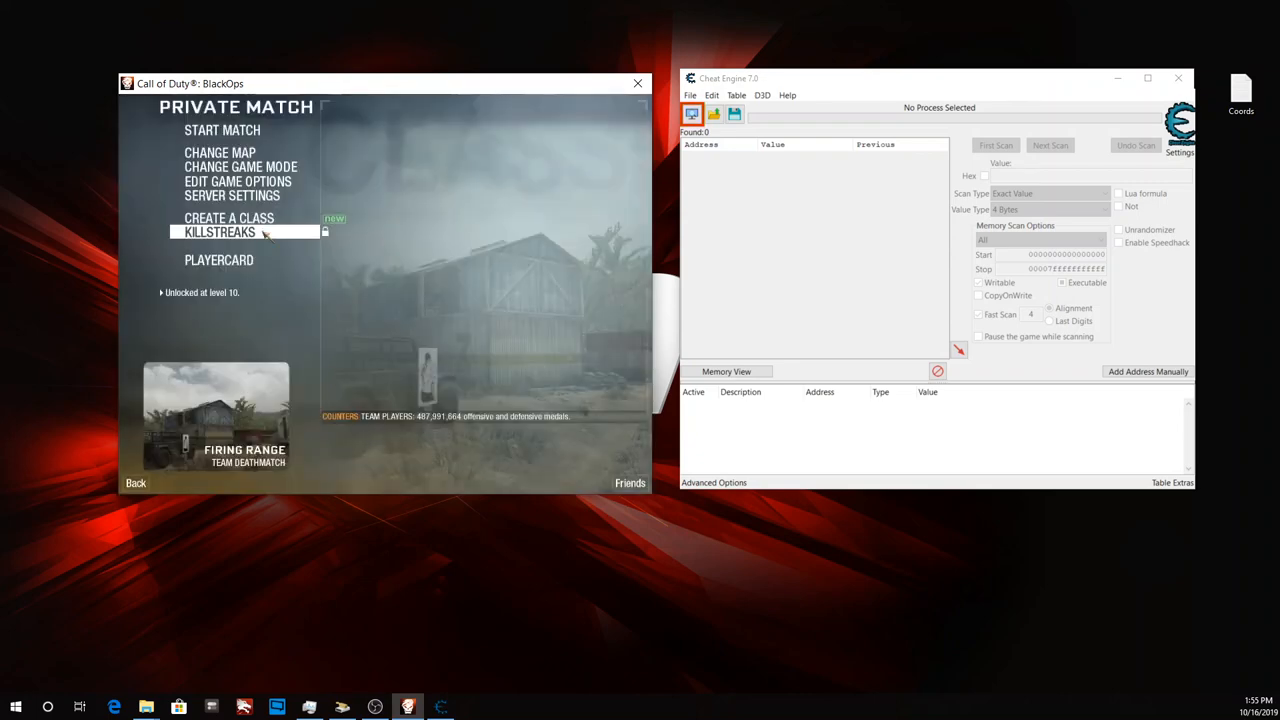
{"action": "left_click", "coordinate": [256, 136]}
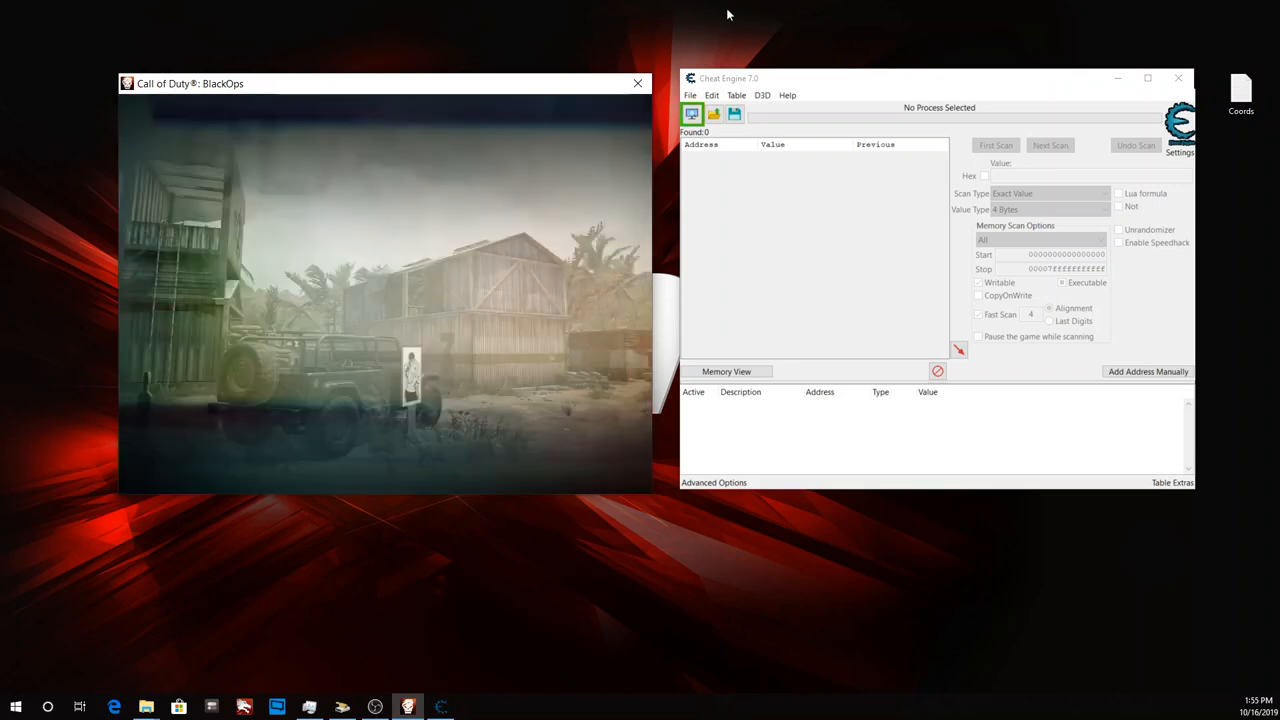
Switch to Cheat Engine and attach it to the Call of Duty: BlackOps process.
{"action": "left_click", "coordinate": [690, 118]}
{"action": "left_click", "coordinate": [690, 116]}
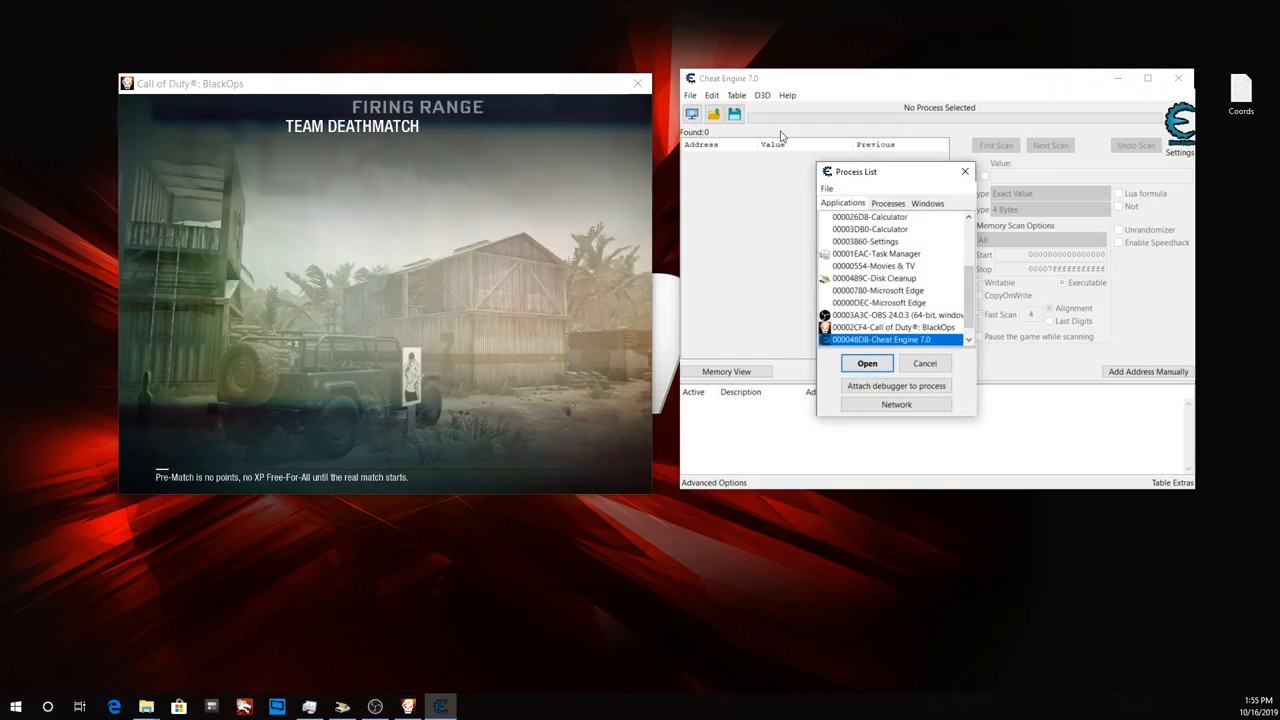
{"action": "left_click", "coordinate": [877, 328]}
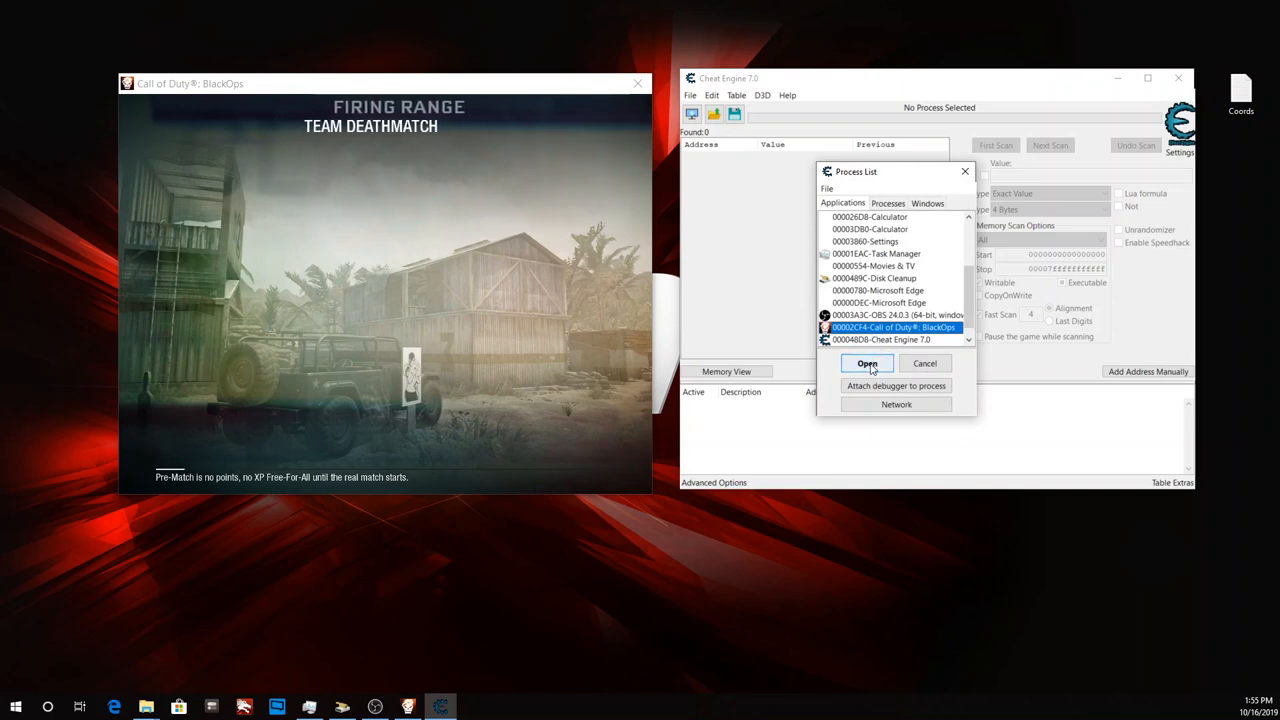
{"action": "left_click", "coordinate": [868, 365]}
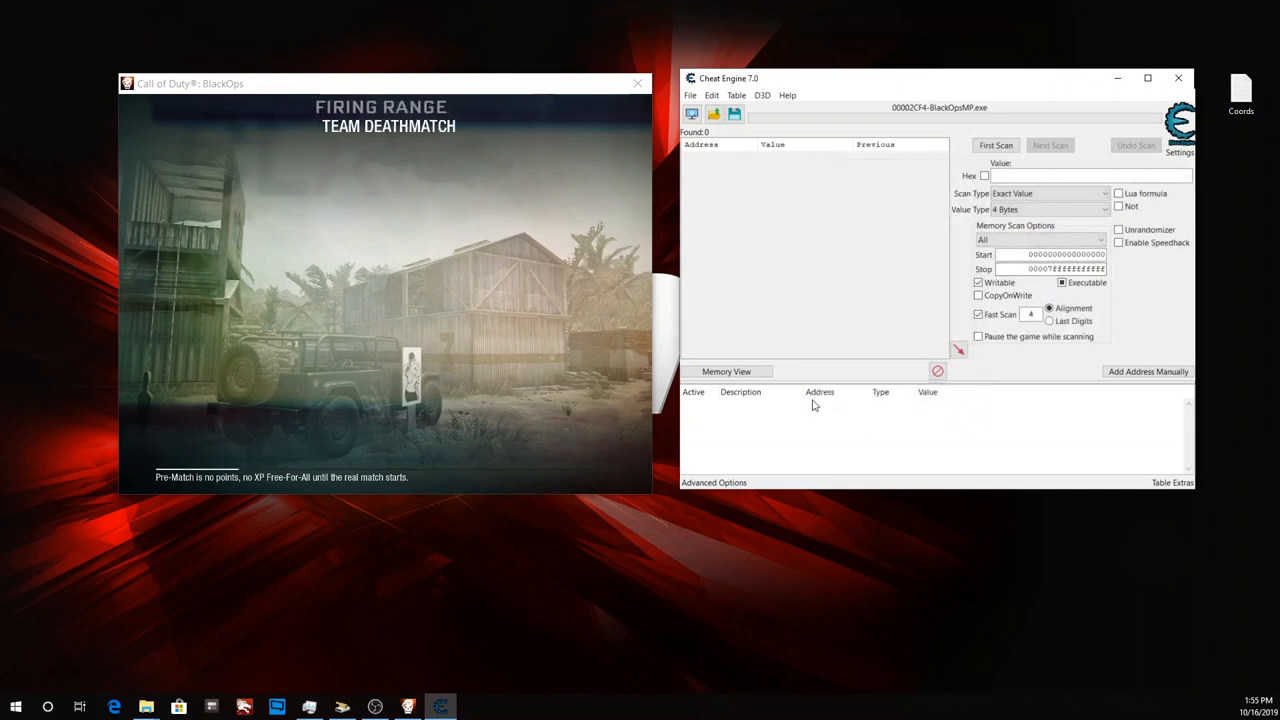
Return to the game, join the Tropas team with the Custom 1 class, and walk to the rope ladder by the corrugated metal wall.
{"action": "left_click", "coordinate": [494, 240]}
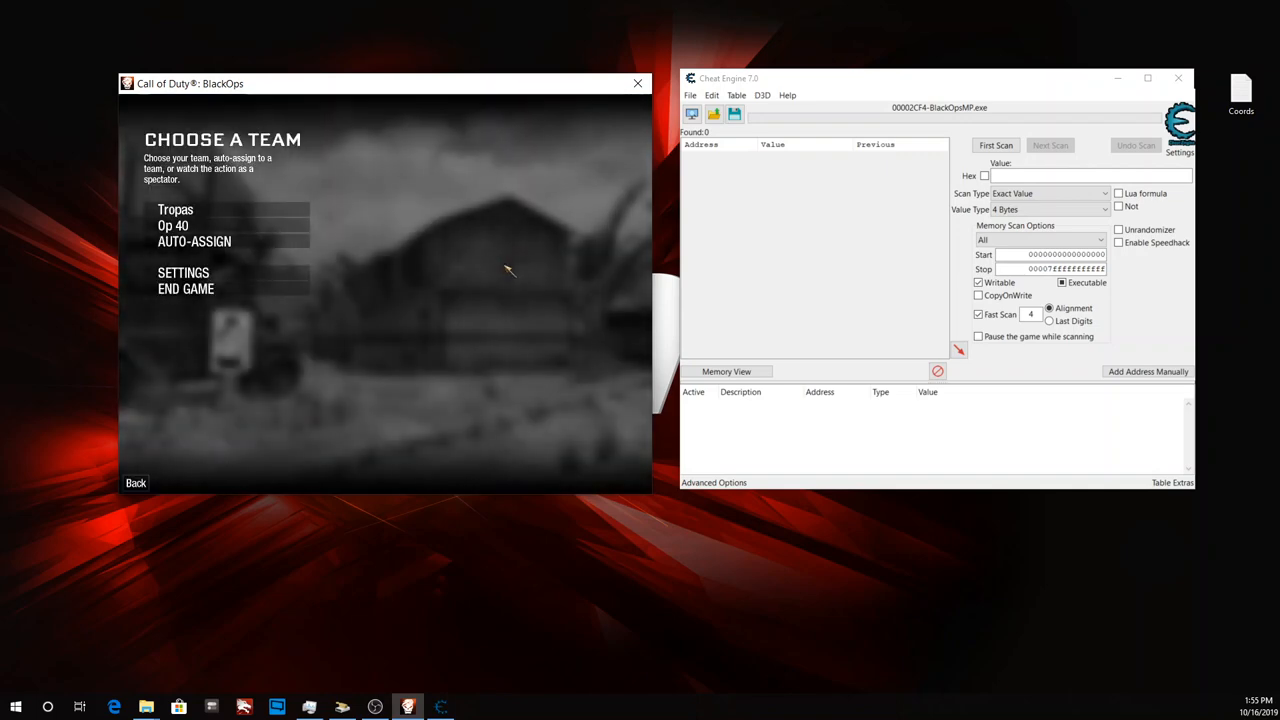
{"action": "left_click", "coordinate": [229, 214]}
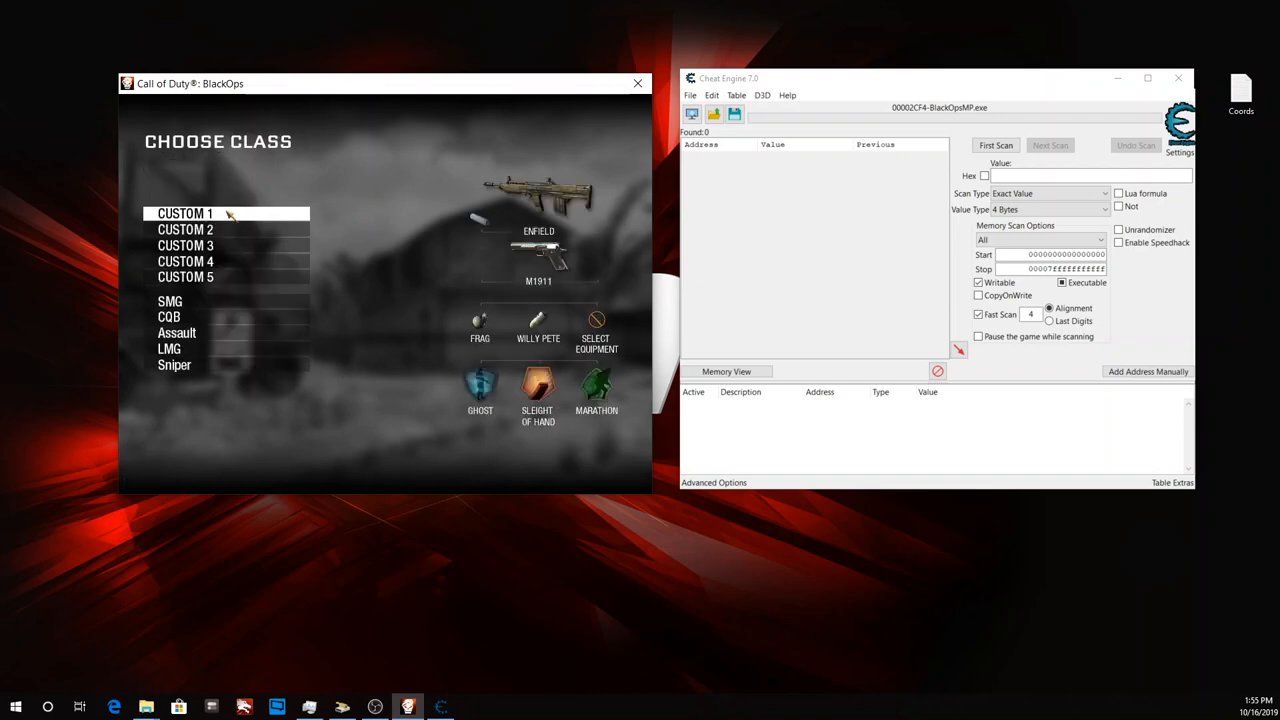
{"action": "left_click", "coordinate": [229, 214]}
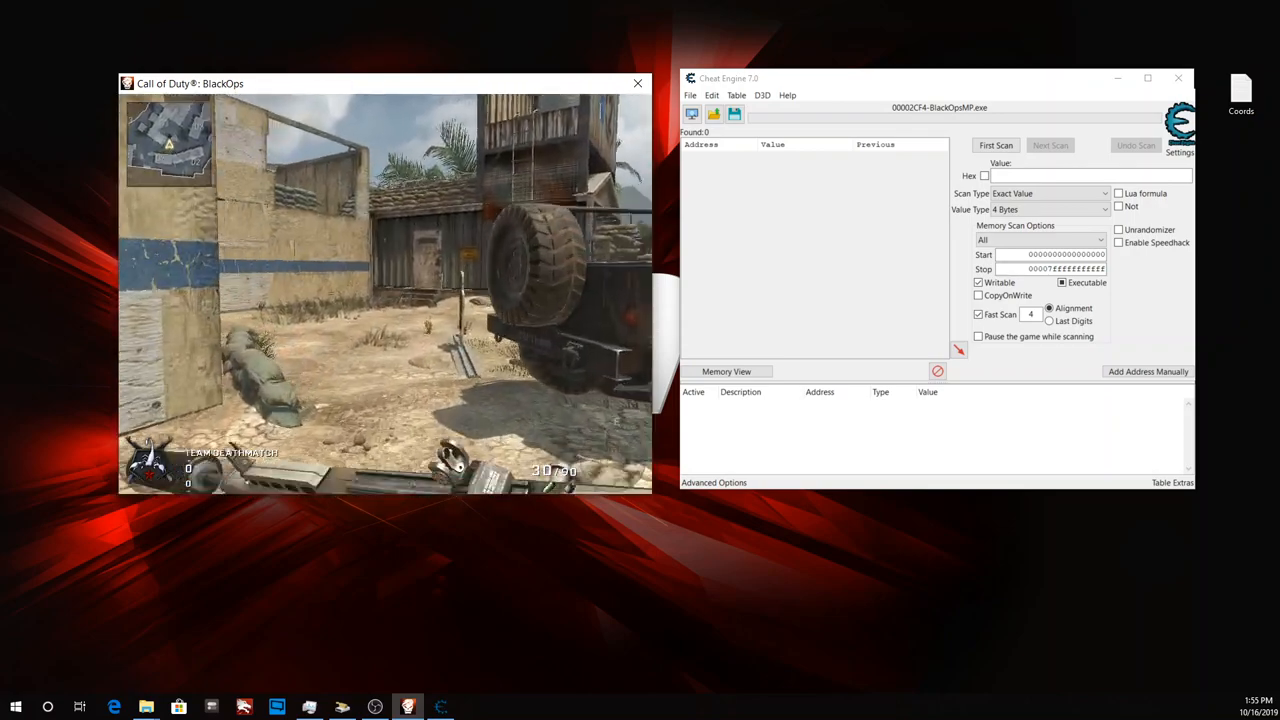
{"action": "key", "text": "w"}
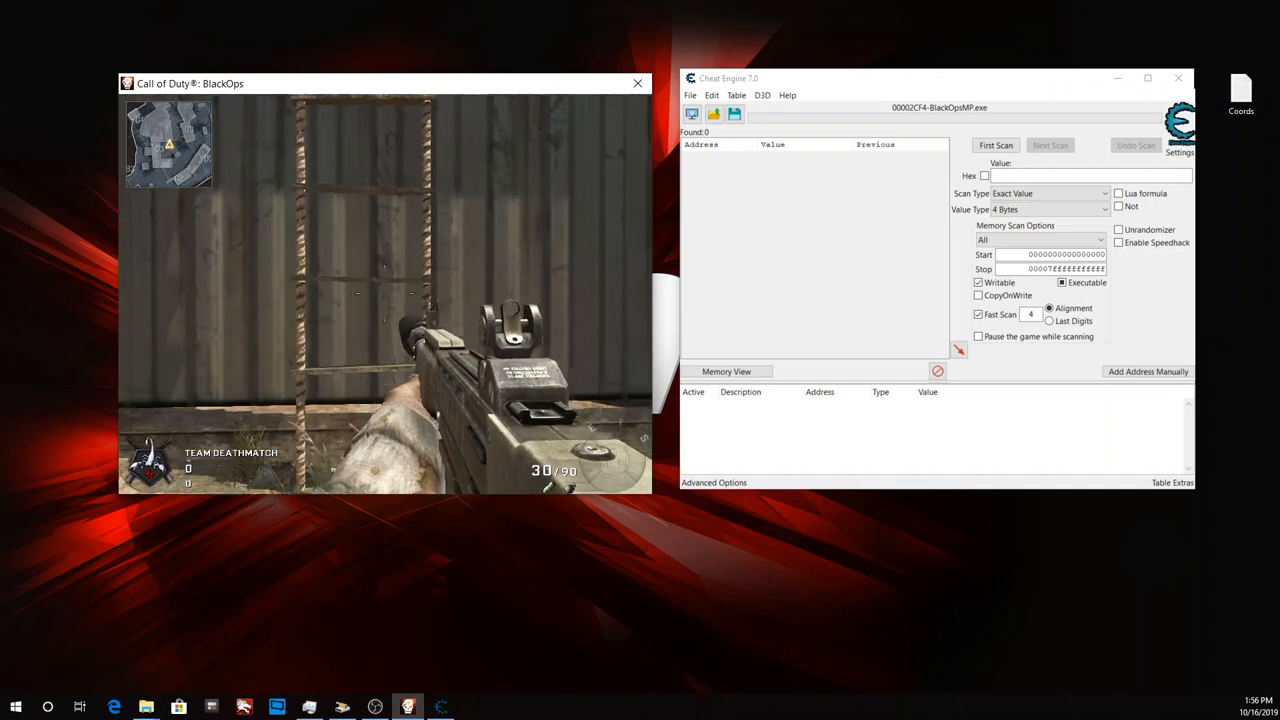
Pause the match and set Cheat Engine's scan value type to Float.
{"action": "key", "text": "Escape"}
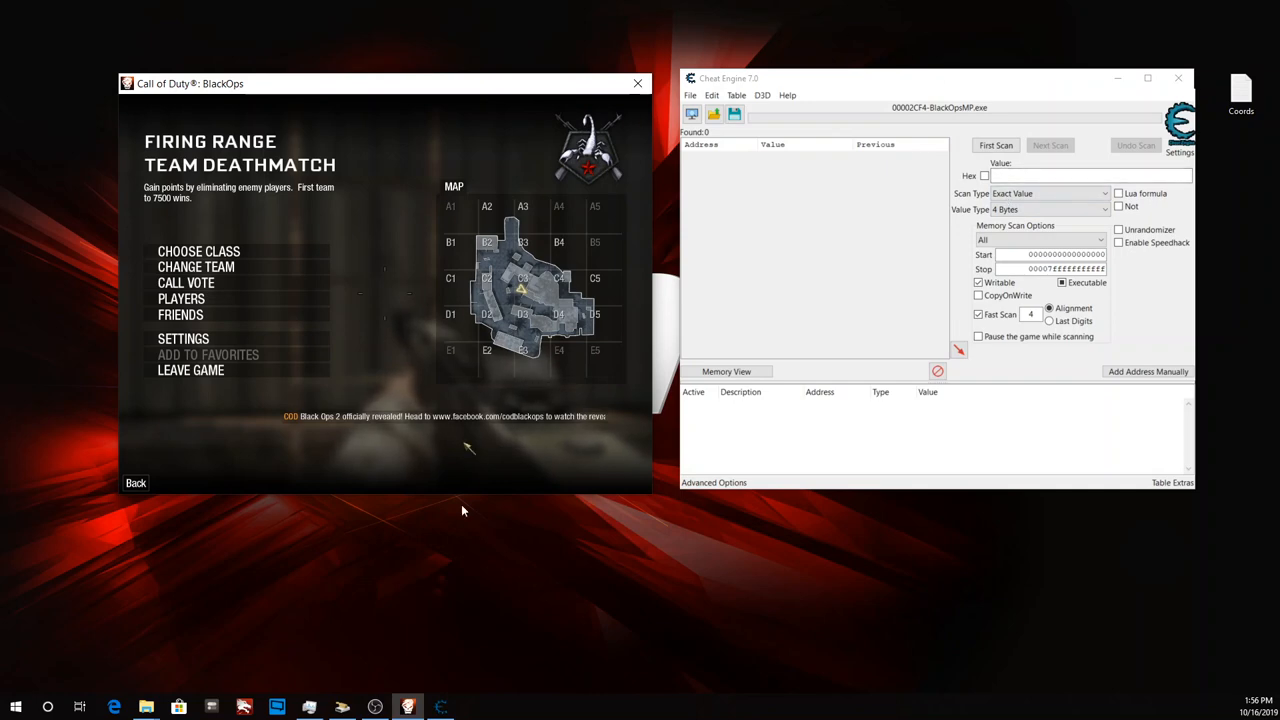
{"action": "left_click", "coordinate": [1048, 209]}
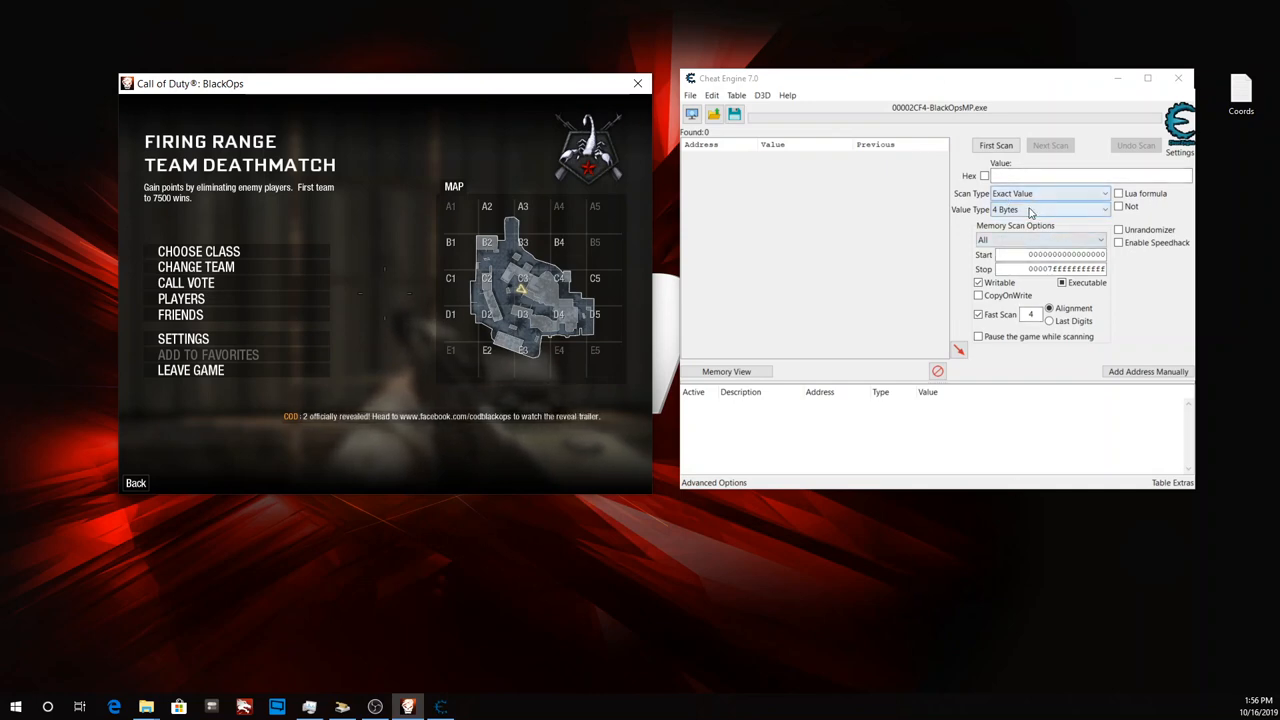
{"action": "left_click", "coordinate": [1048, 209]}
{"action": "left_click", "coordinate": [1008, 276]}
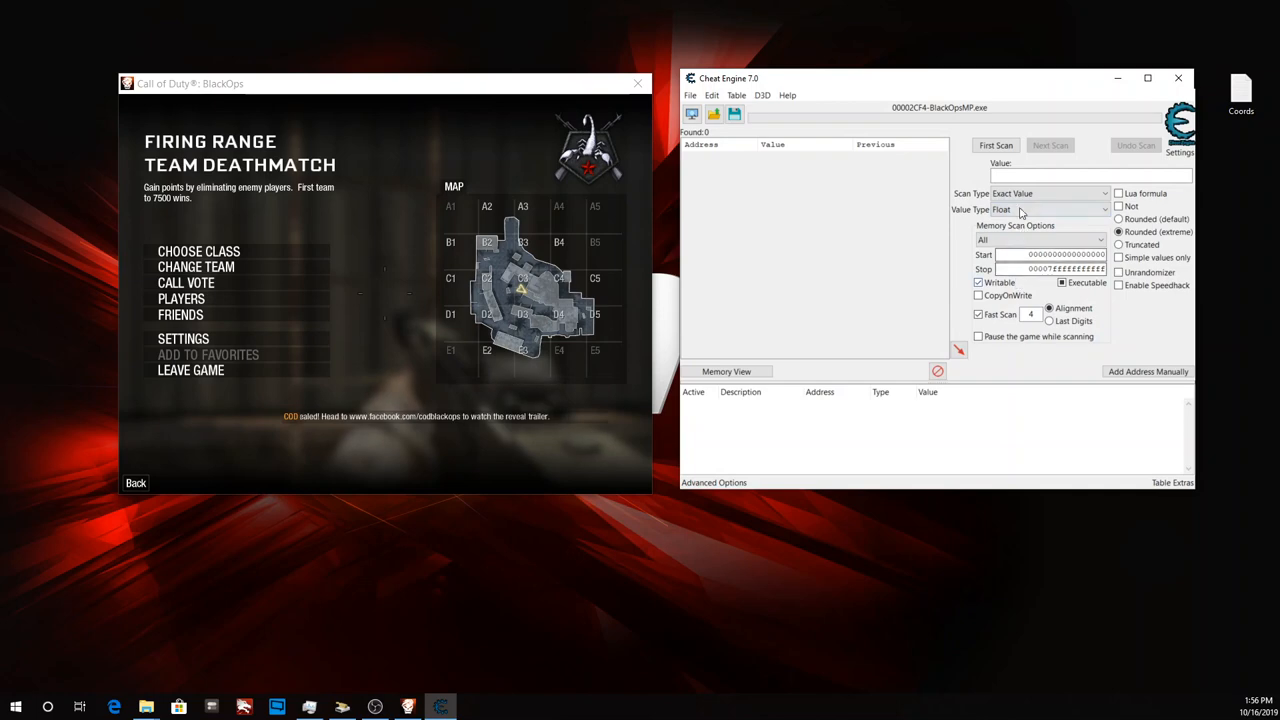
{"action": "left_click", "coordinate": [1020, 211]}
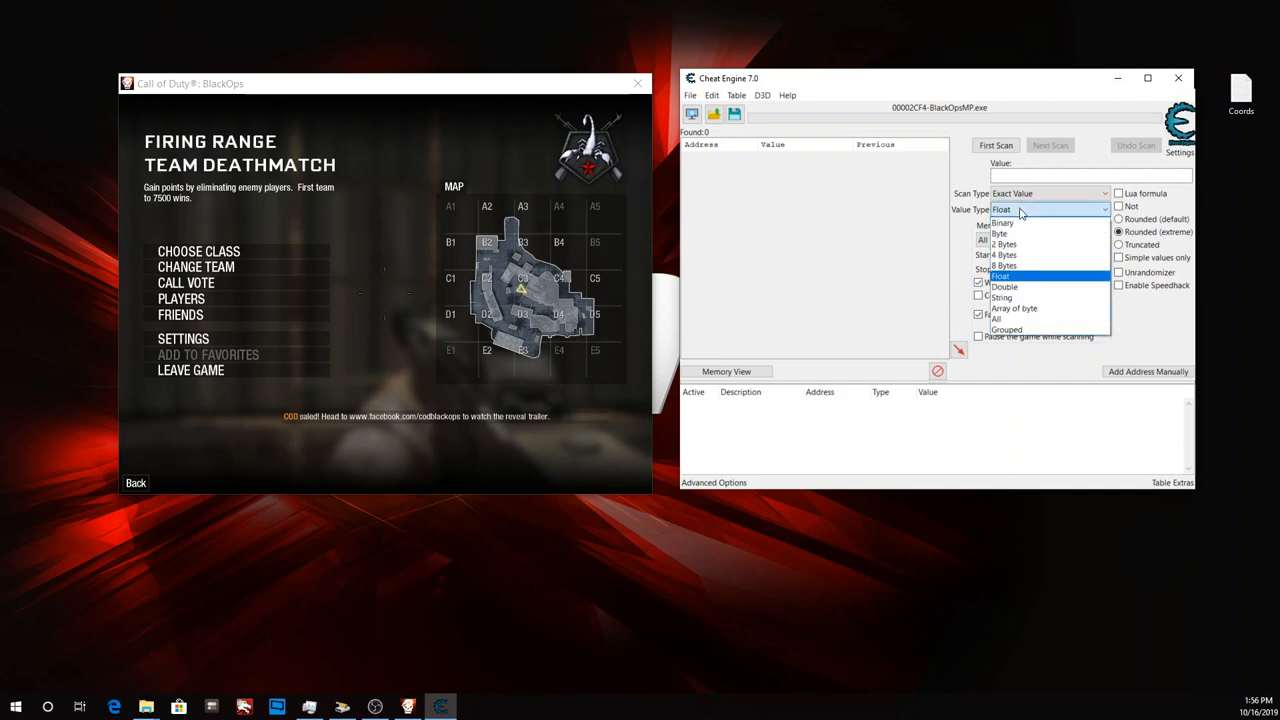
{"action": "left_click", "coordinate": [1005, 265]}
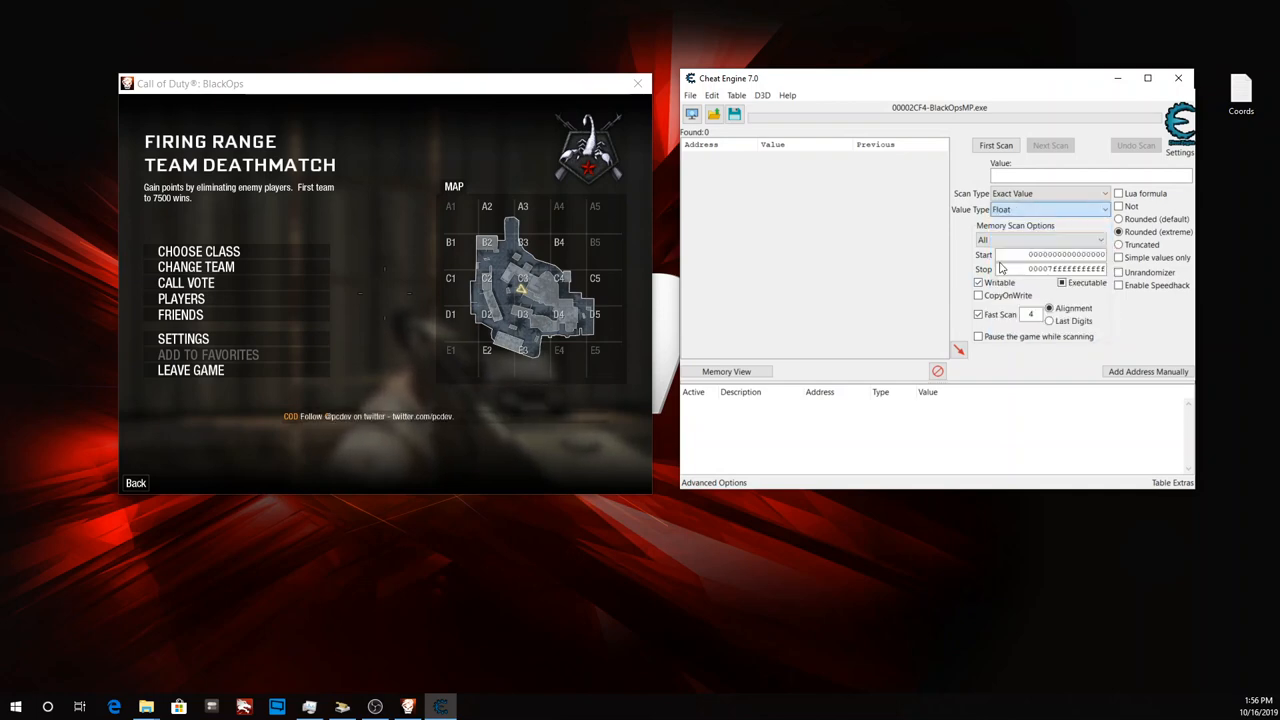
{"action": "left_click", "coordinate": [1050, 210]}
{"action": "left_click", "coordinate": [1045, 277]}
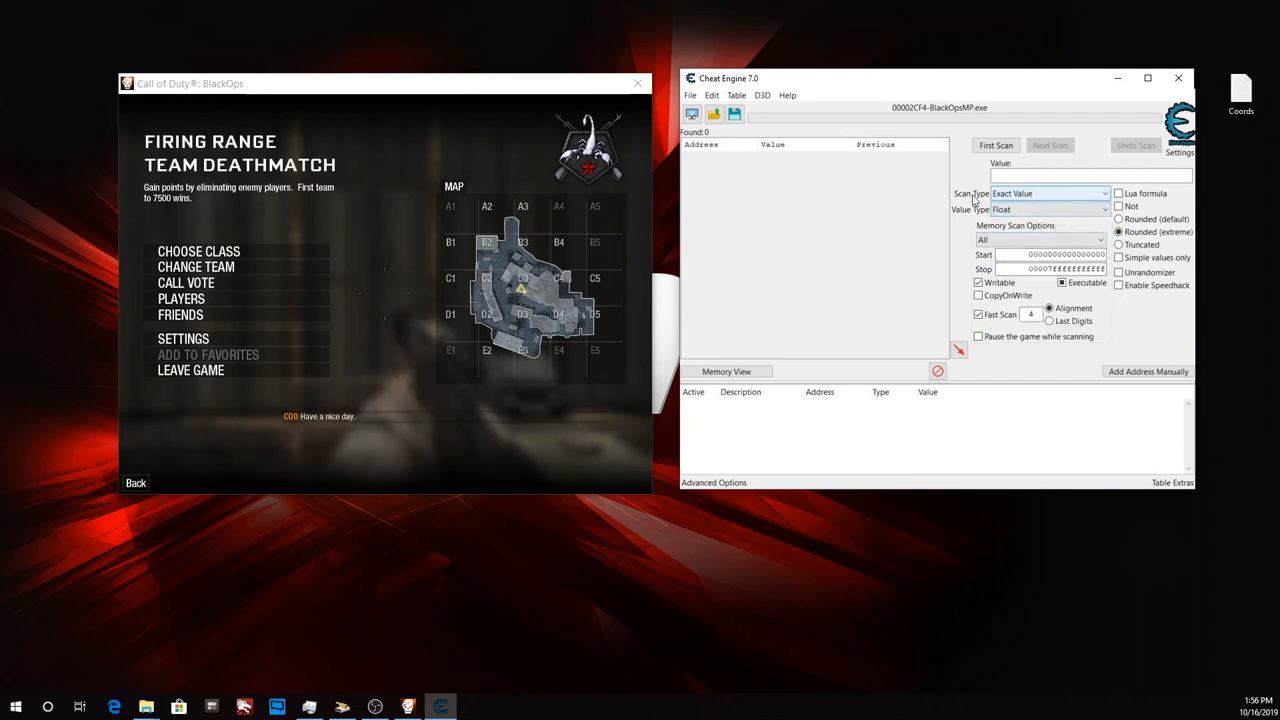
Run a first scan for an unknown initial value.
{"action": "left_click", "coordinate": [1043, 203]}
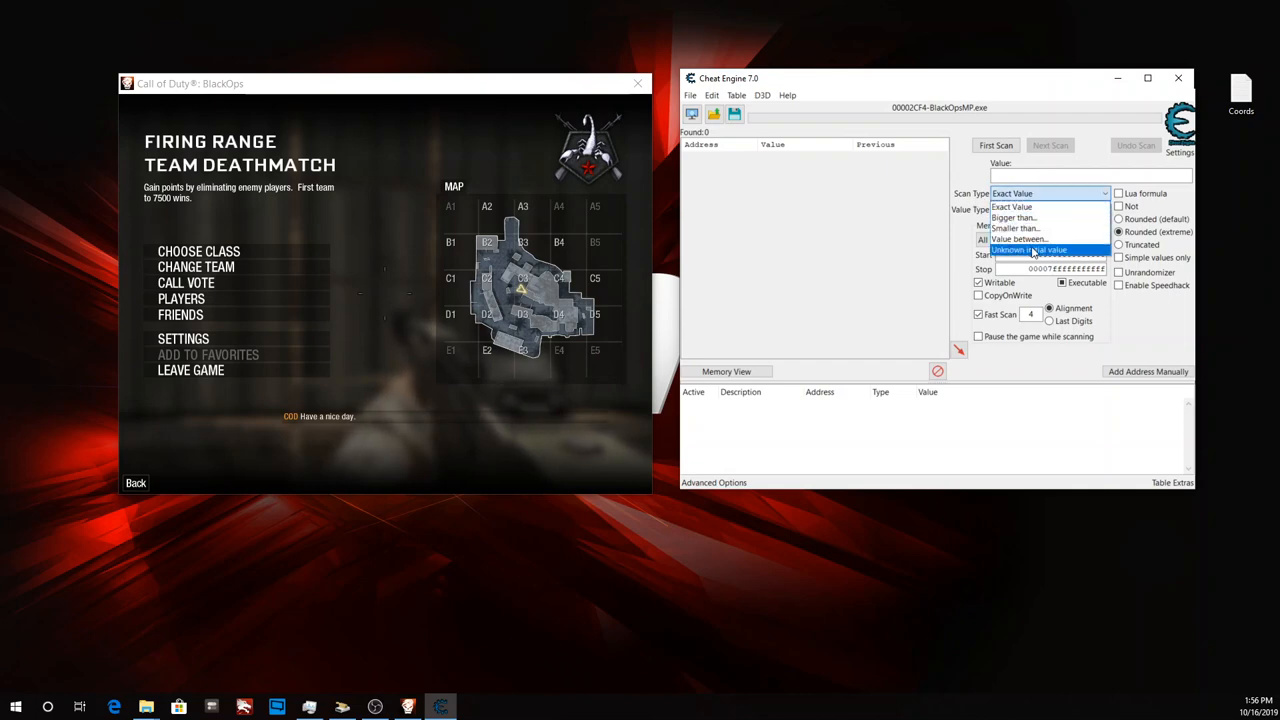
{"action": "left_click", "coordinate": [1027, 251]}
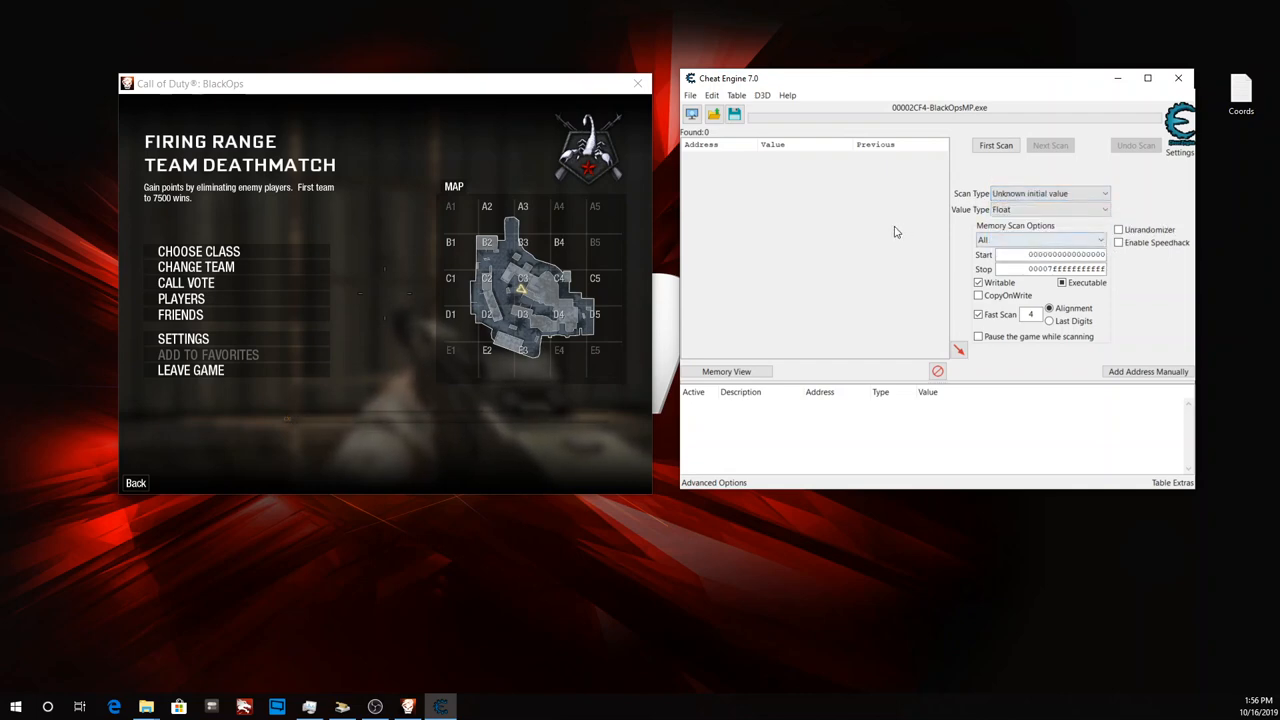
{"action": "left_click", "coordinate": [1000, 147]}
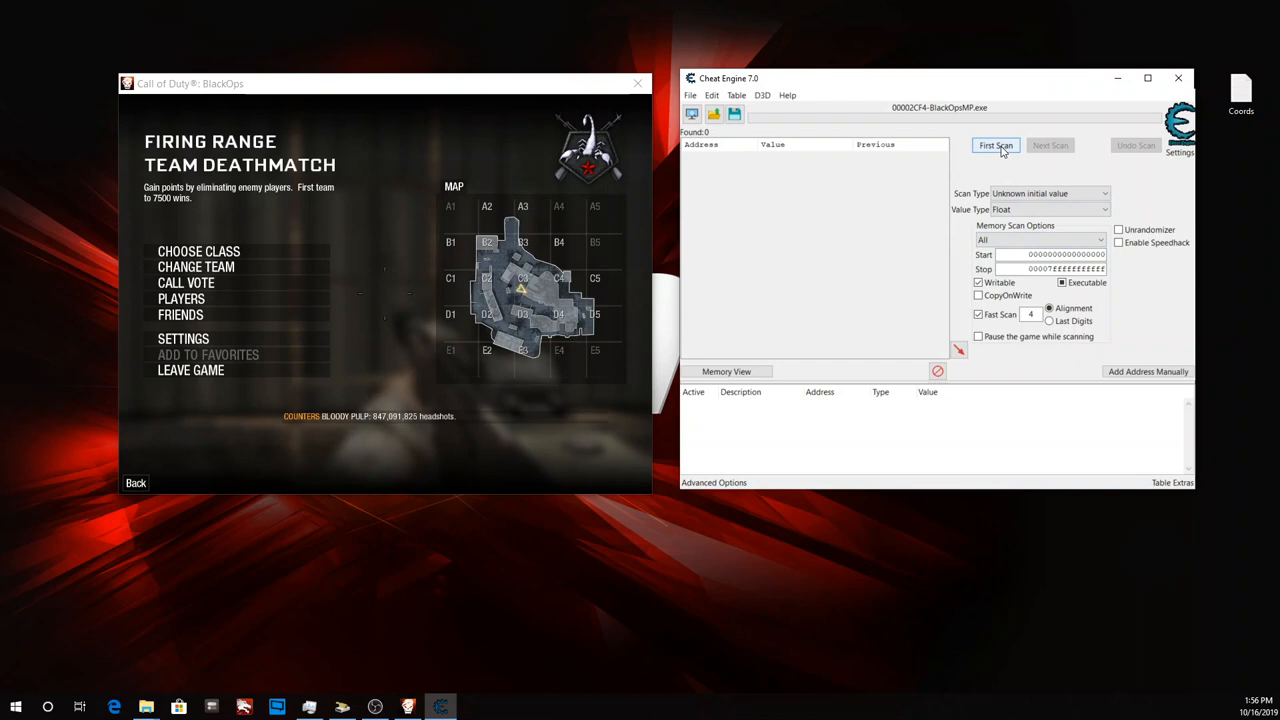
{"action": "left_click", "coordinate": [1003, 152]}
Resume the match and climb the rope ladder on the metal wall to change the player's height.
{"action": "left_click", "coordinate": [464, 243]}
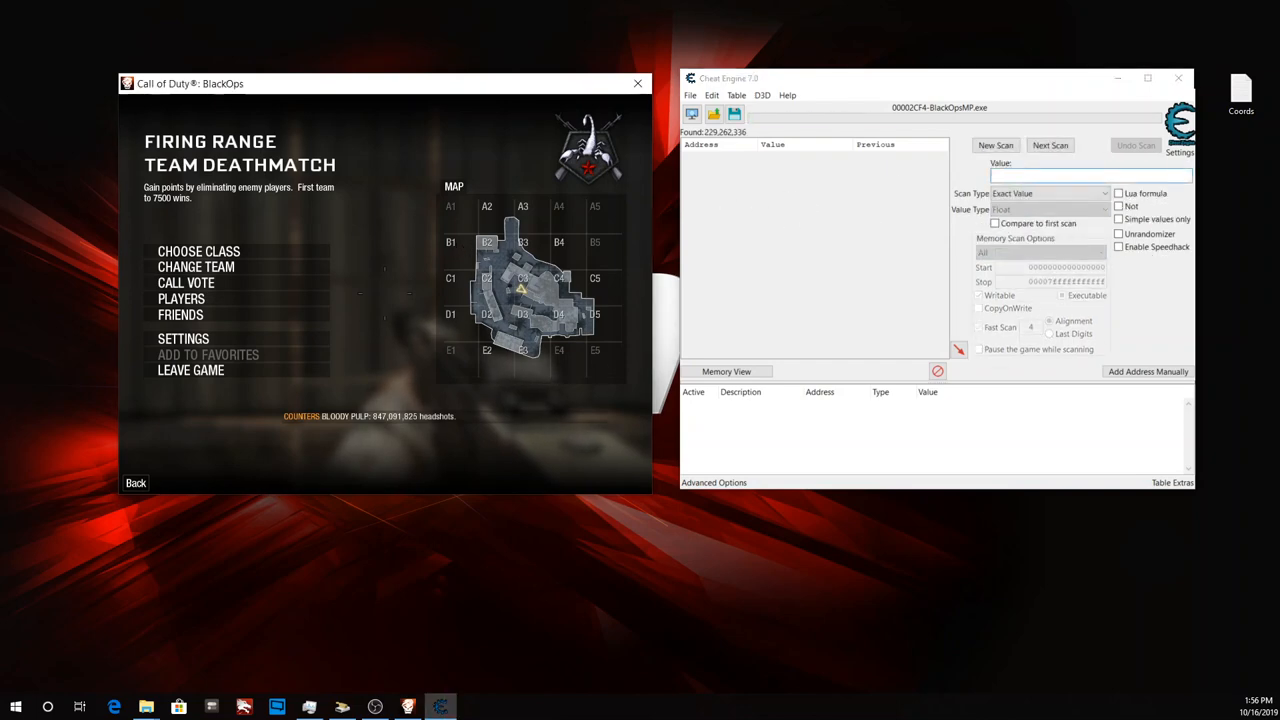
{"action": "key", "text": "Escape"}
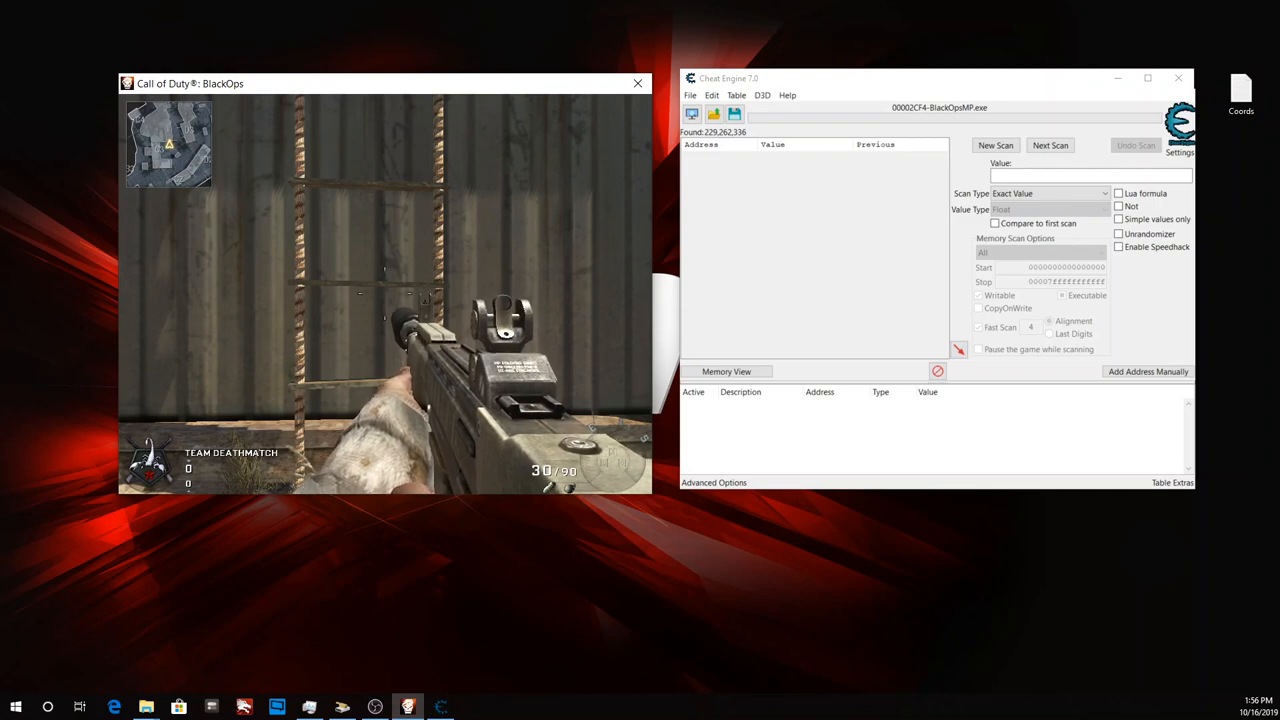
{"action": "key", "text": "w"}
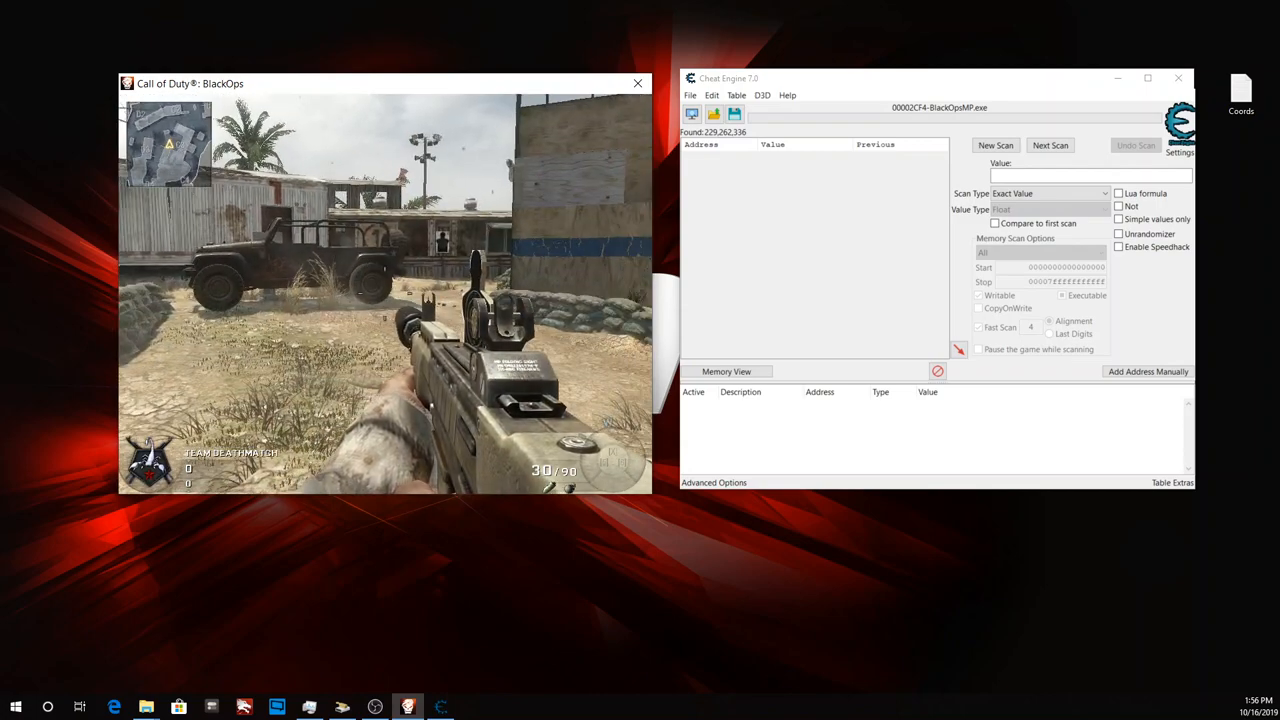
{"action": "key", "text": "s"}
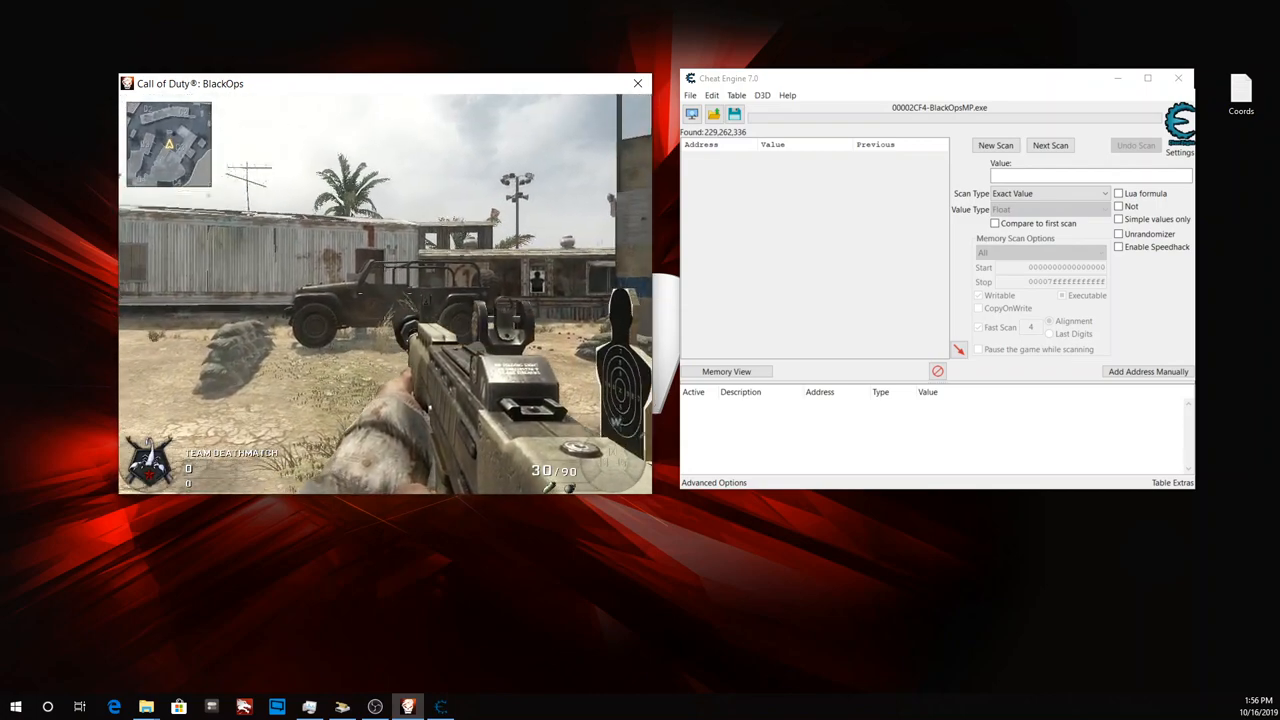
{"action": "right_click", "coordinate": [385, 294]}
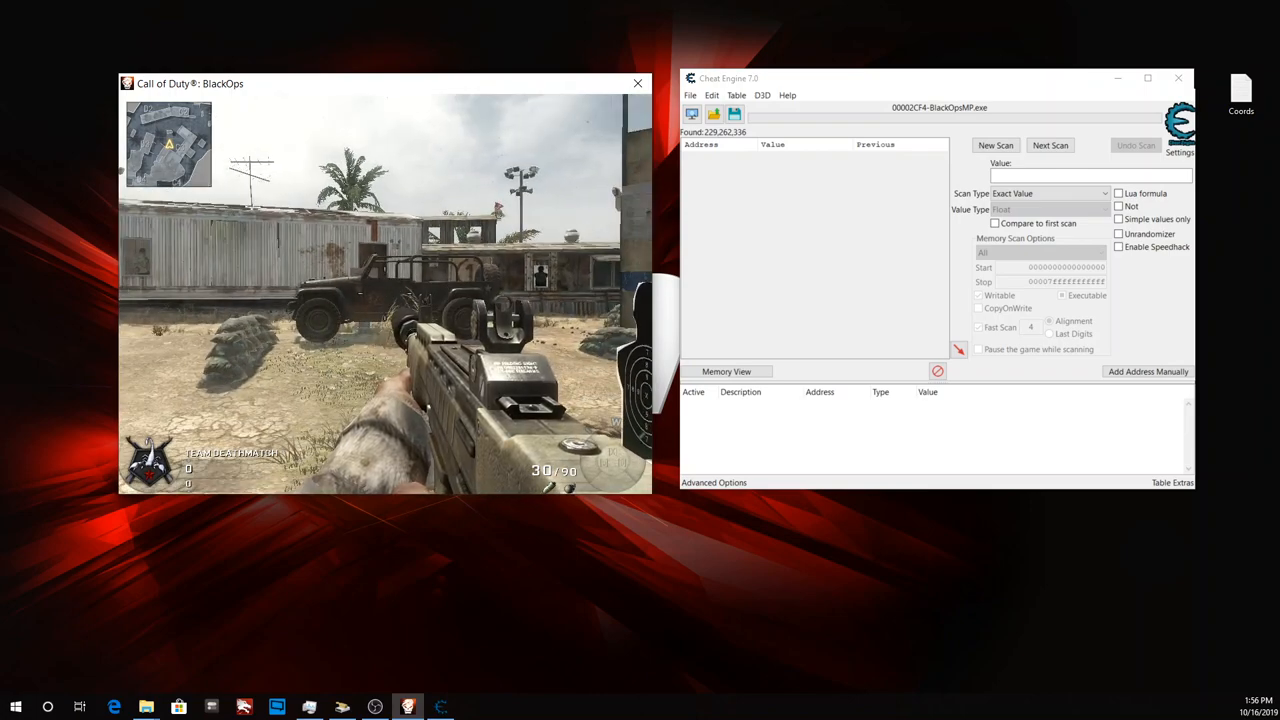
{"action": "key", "text": "w"}
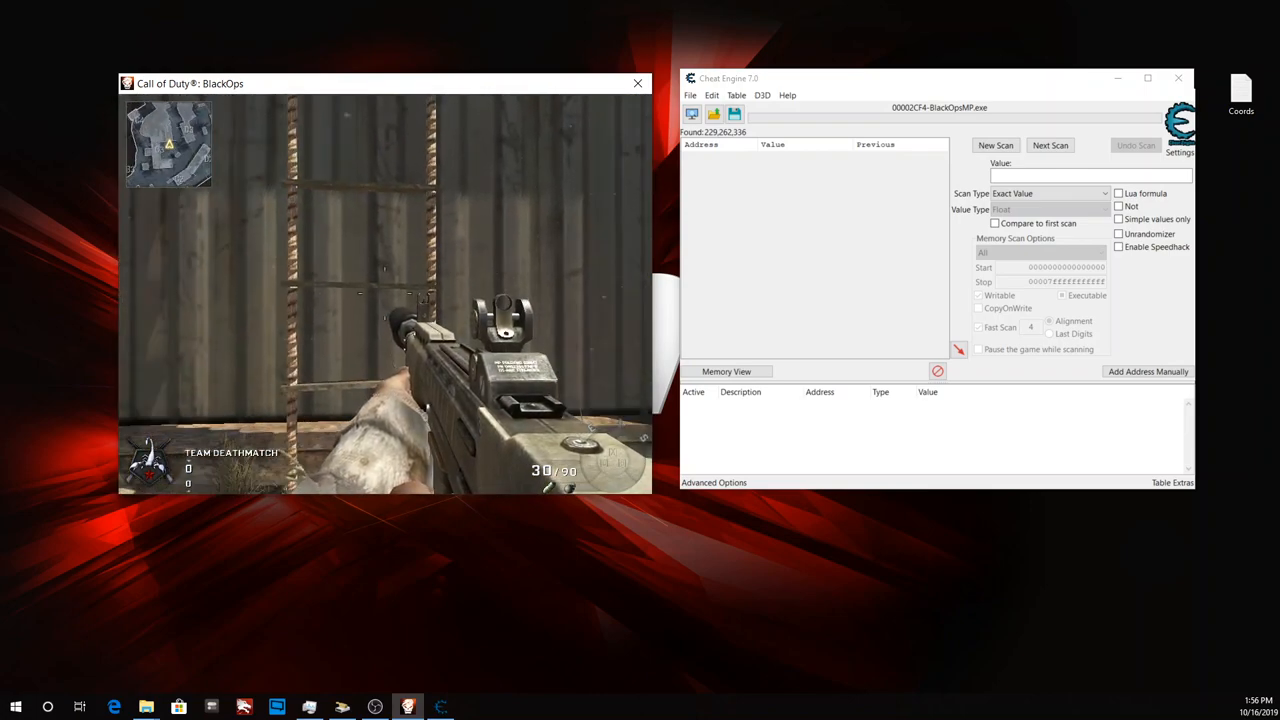
{"action": "key", "text": "s"}
{"action": "key", "text": "w"}
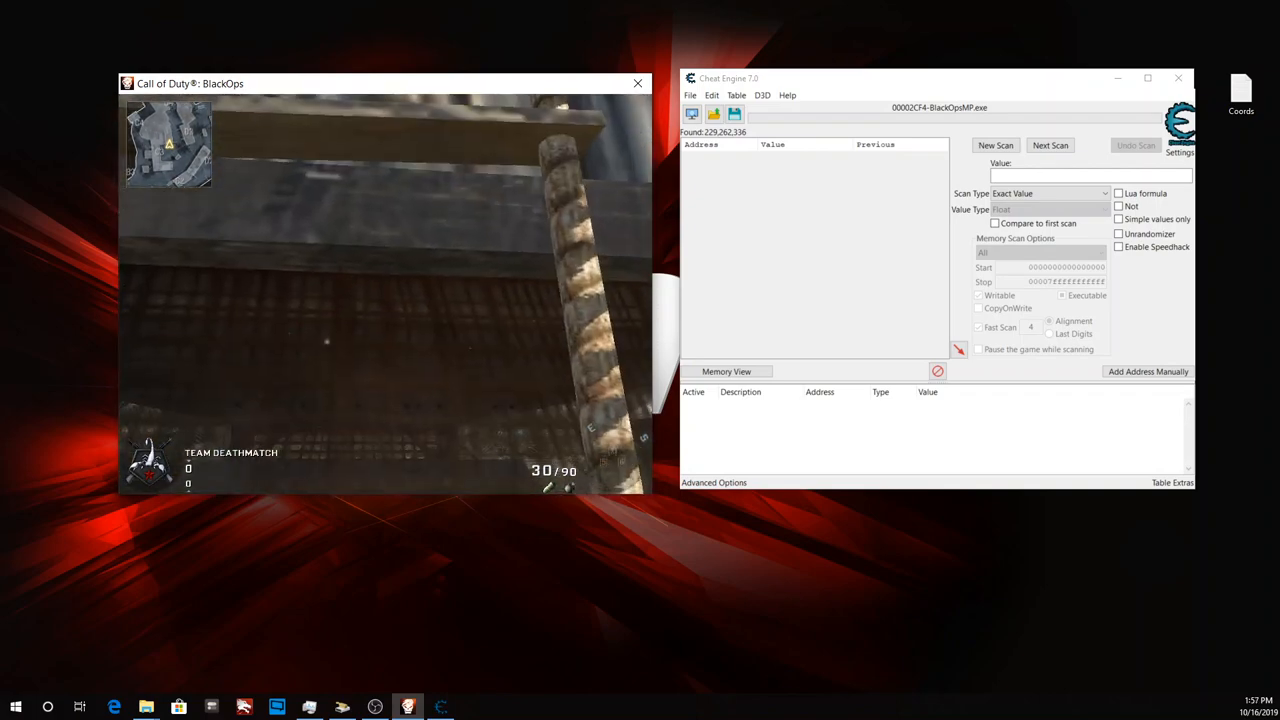
Climb up and down the rope ladder, filtering for increased values after going up and decreased values after going down.
{"action": "key", "text": "F2"}
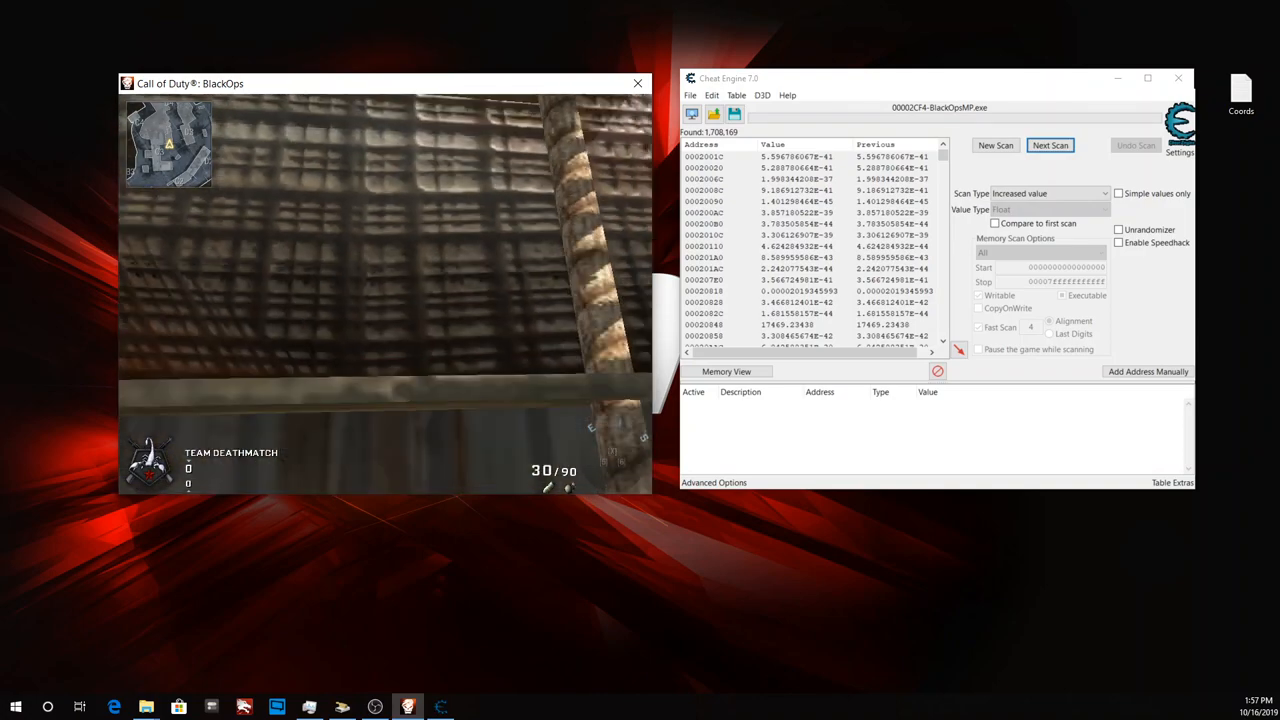
{"action": "key", "text": "F3"}
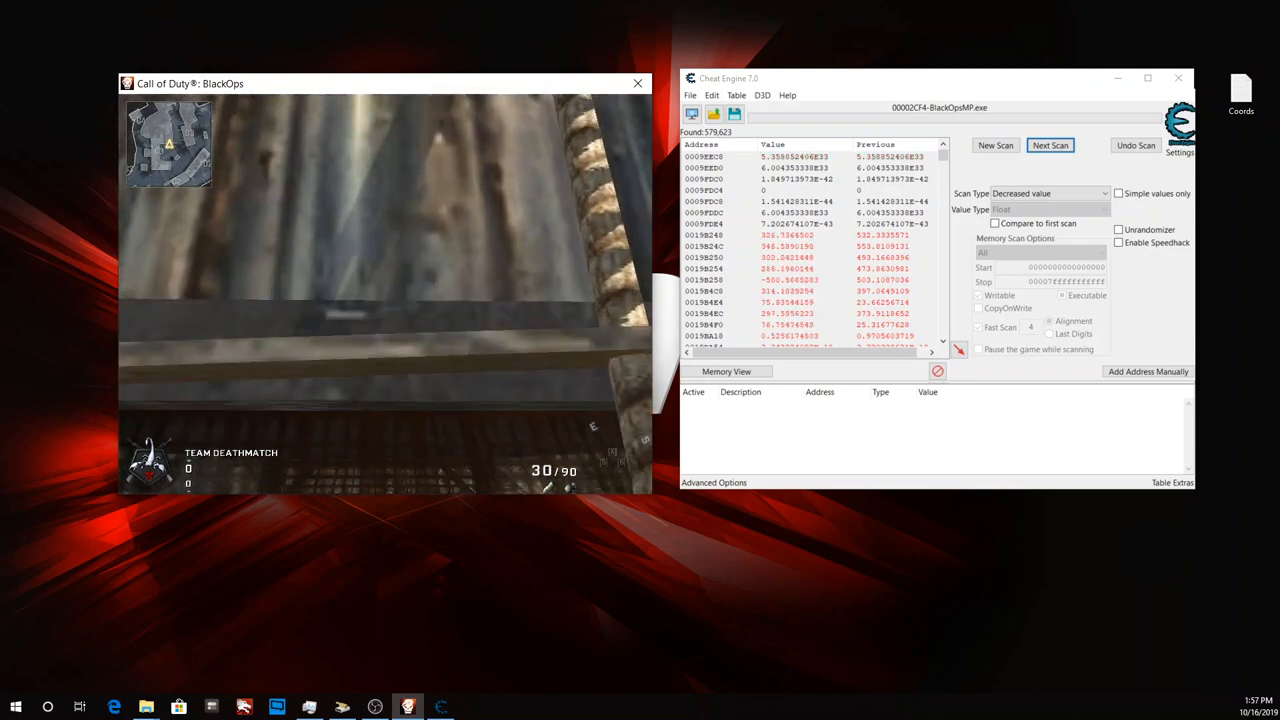
{"action": "key", "text": "F2"}
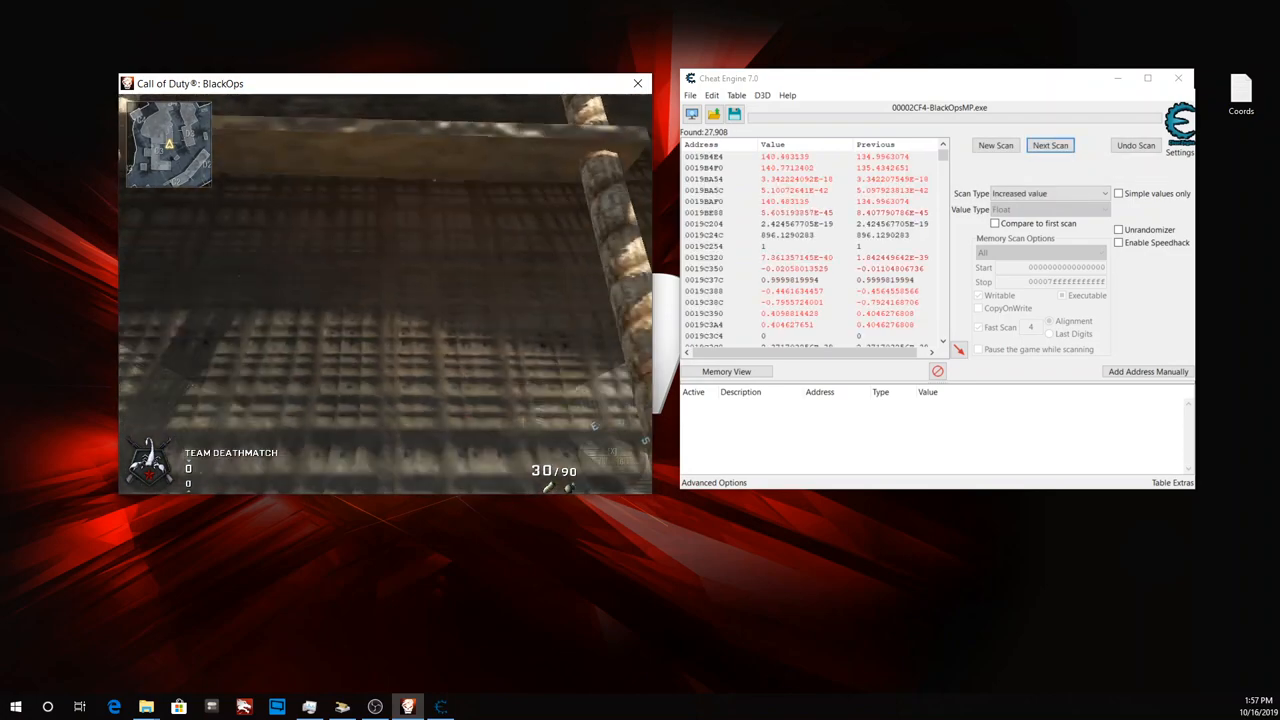
{"action": "key", "text": "F3"}
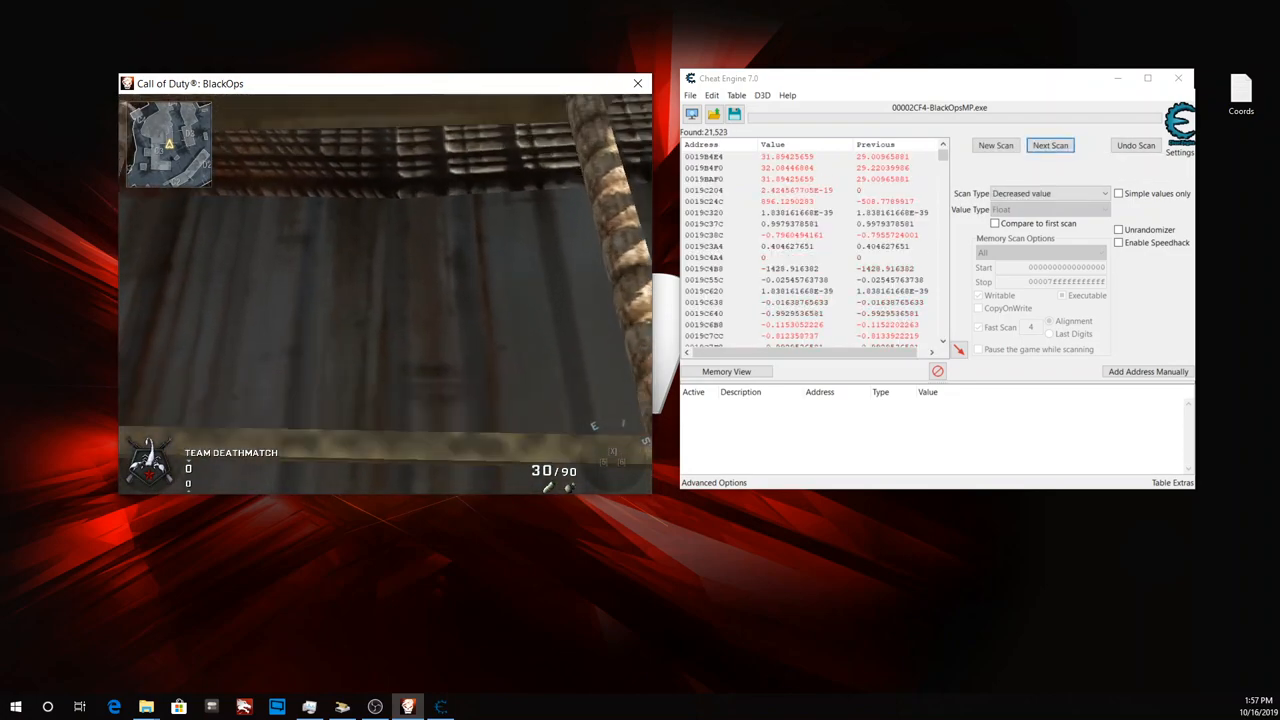
{"action": "key", "text": "F2"}
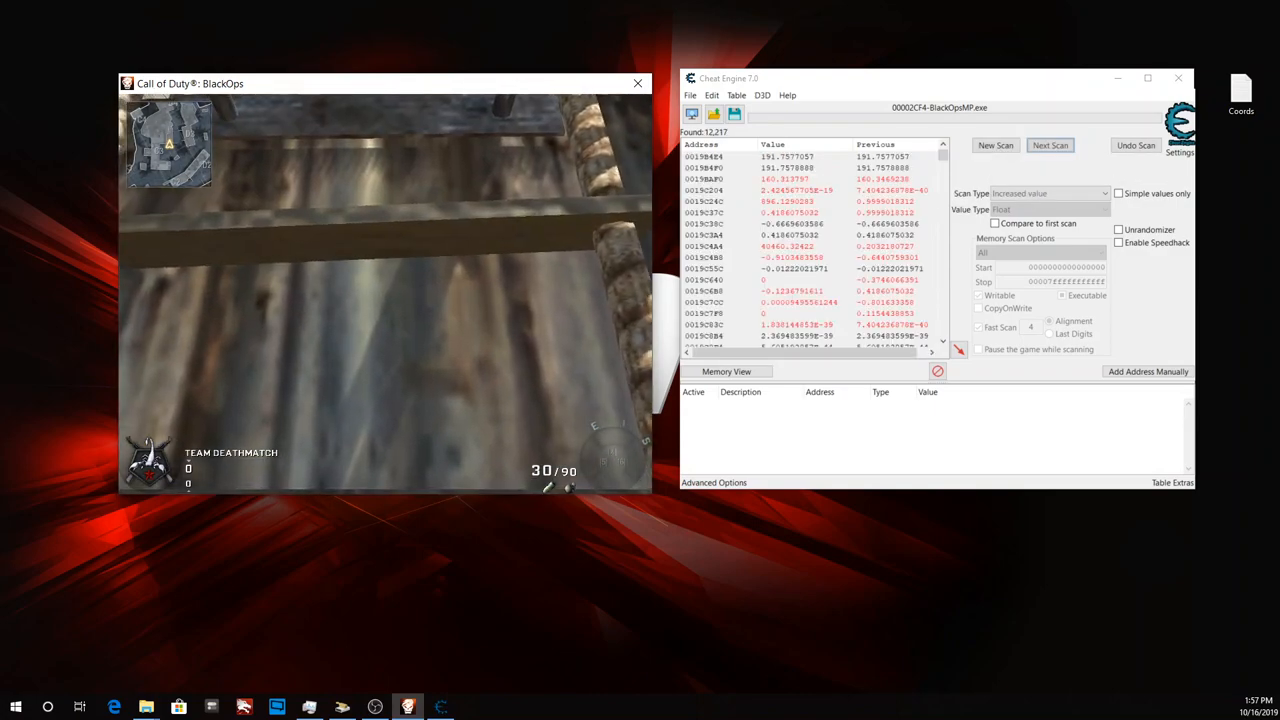
{"action": "key", "text": "F3"}
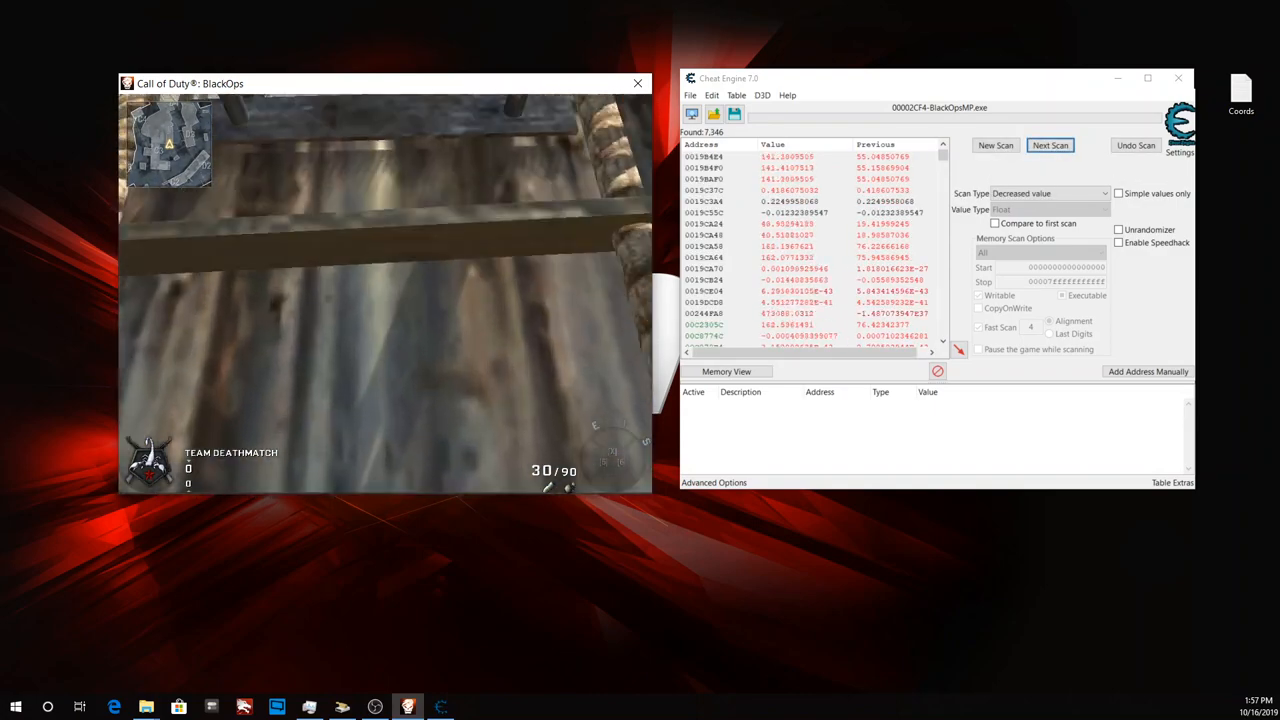
{"action": "key", "text": "F2"}
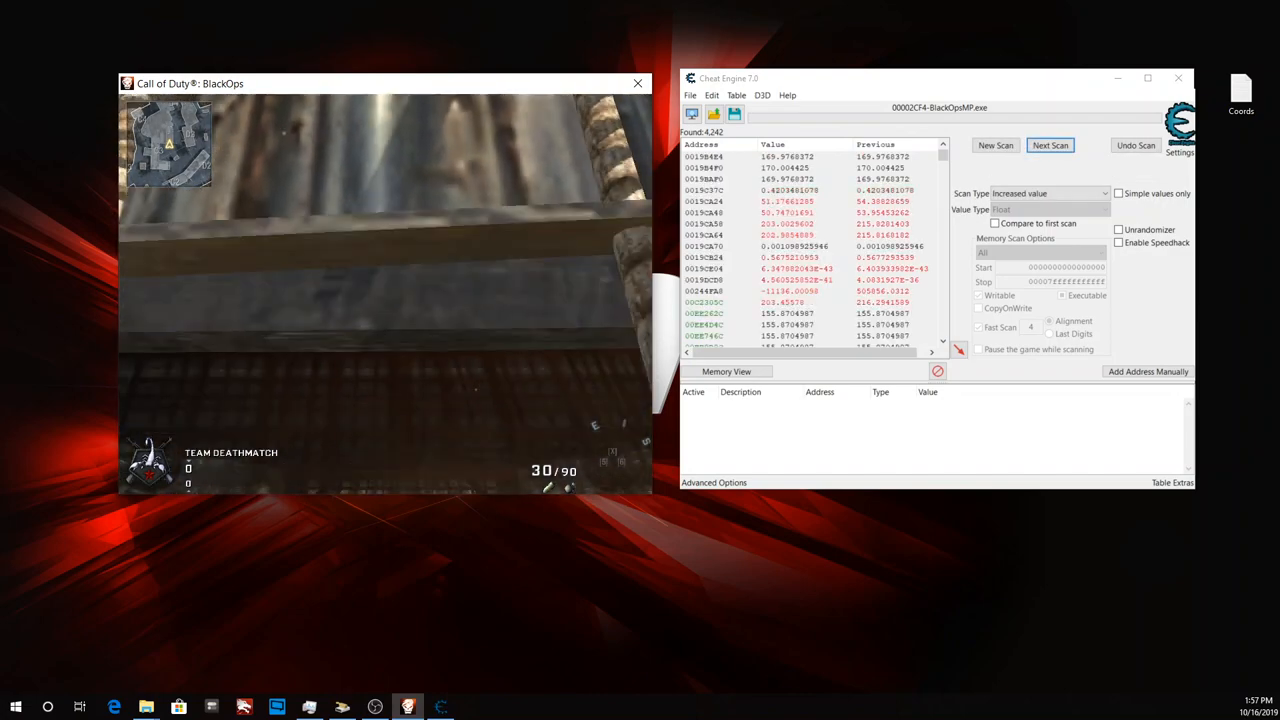
{"action": "key", "text": "F2"}
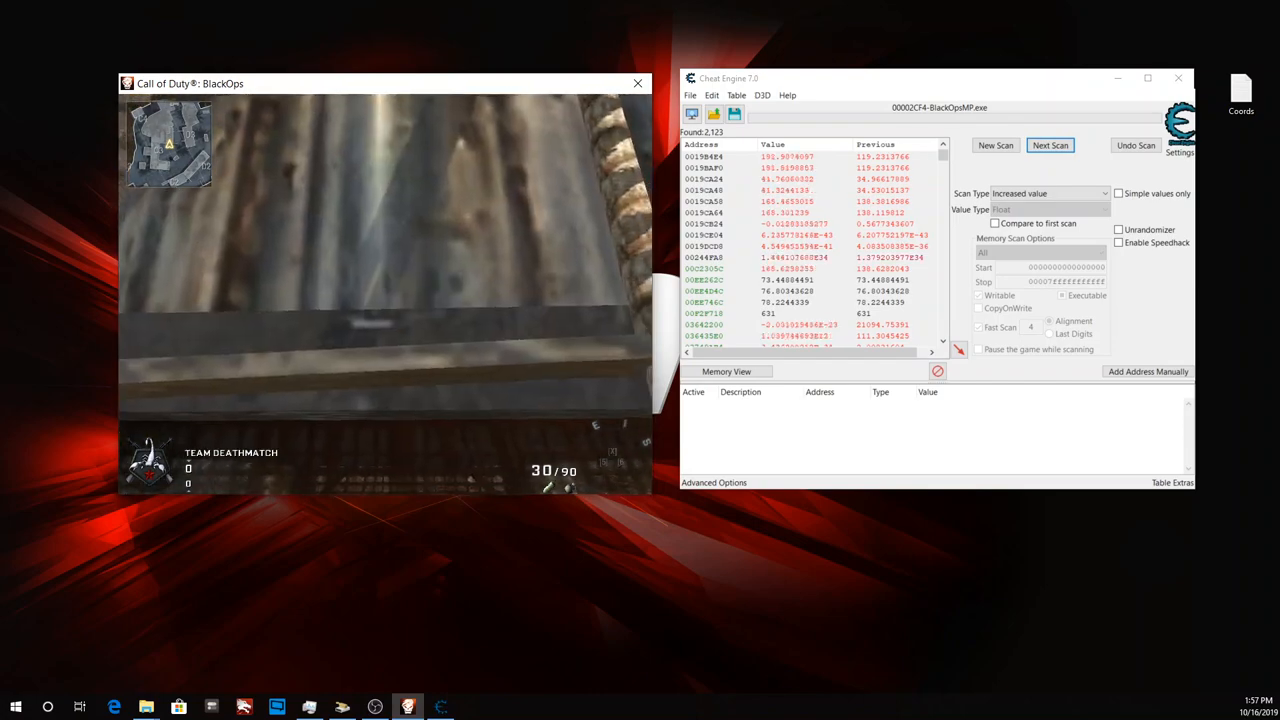
{"action": "key", "text": "F2"}
{"action": "key", "text": "F3"}
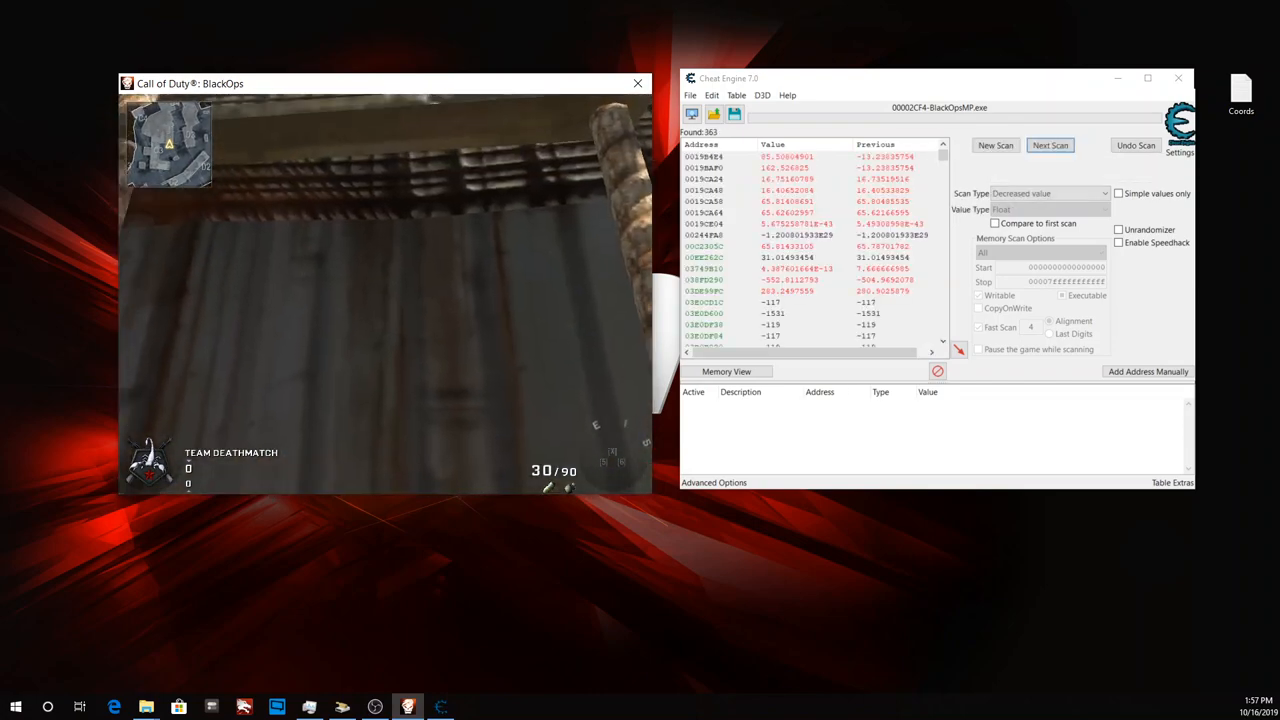
{"action": "key", "text": "F3"}
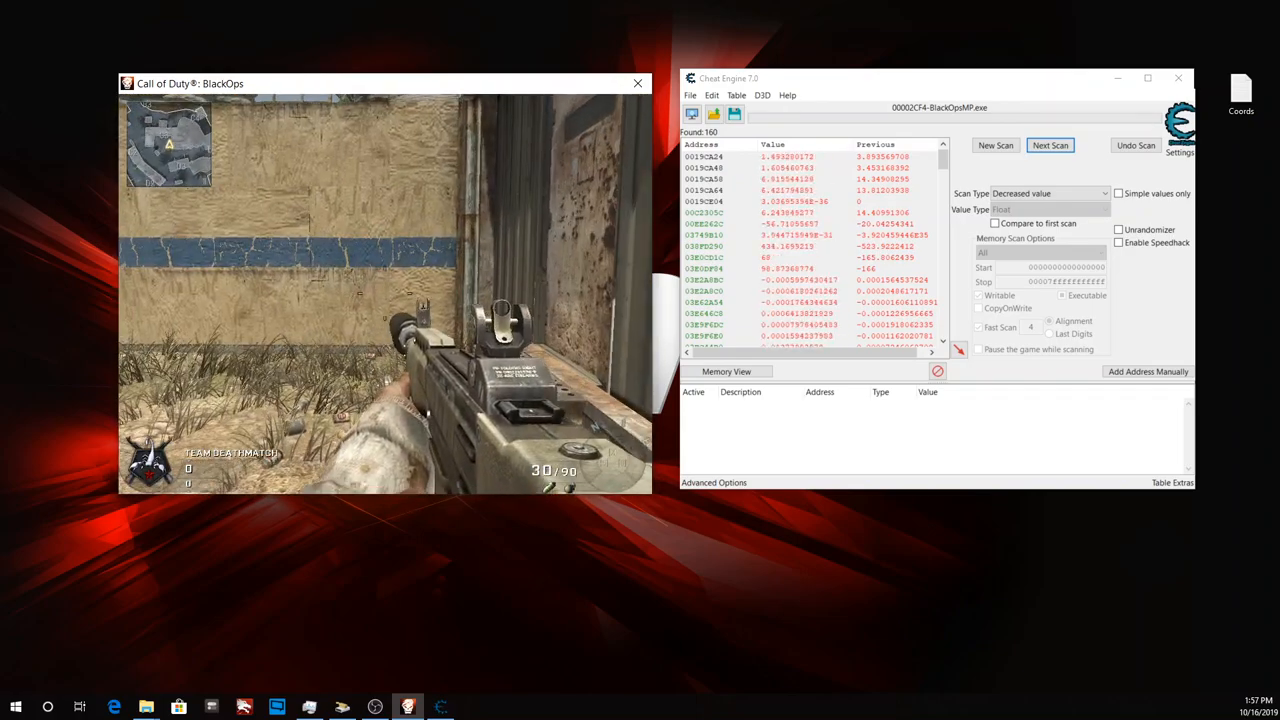
Pause the match to undo the last unchanged-value scan, and return to the game.
{"action": "key", "text": "F3"}
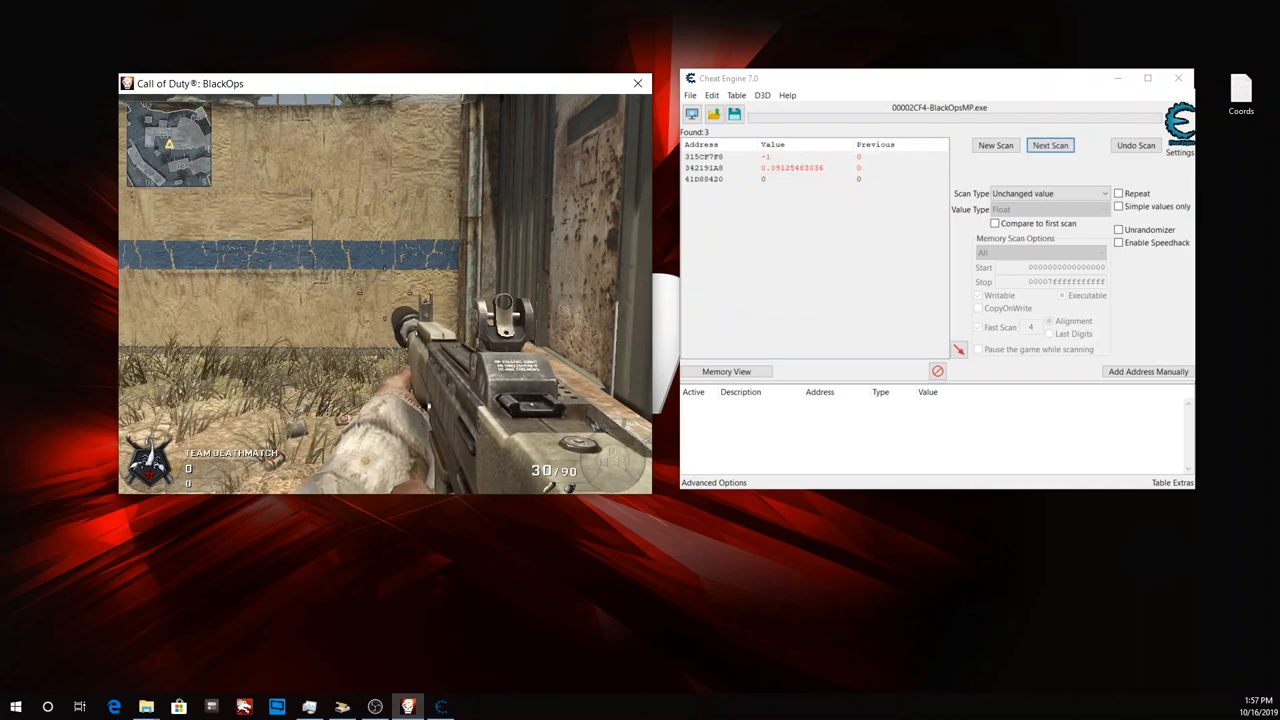
{"action": "key", "text": "Escape"}
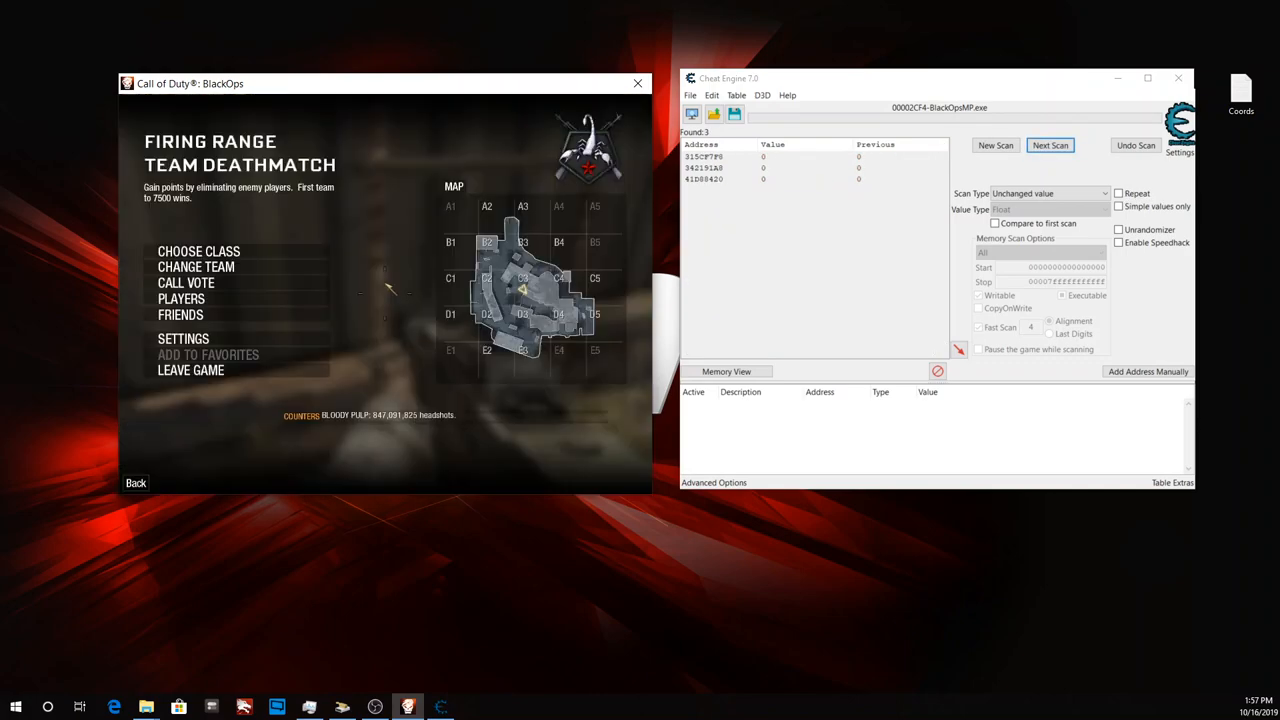
{"action": "left_click", "coordinate": [1125, 148]}
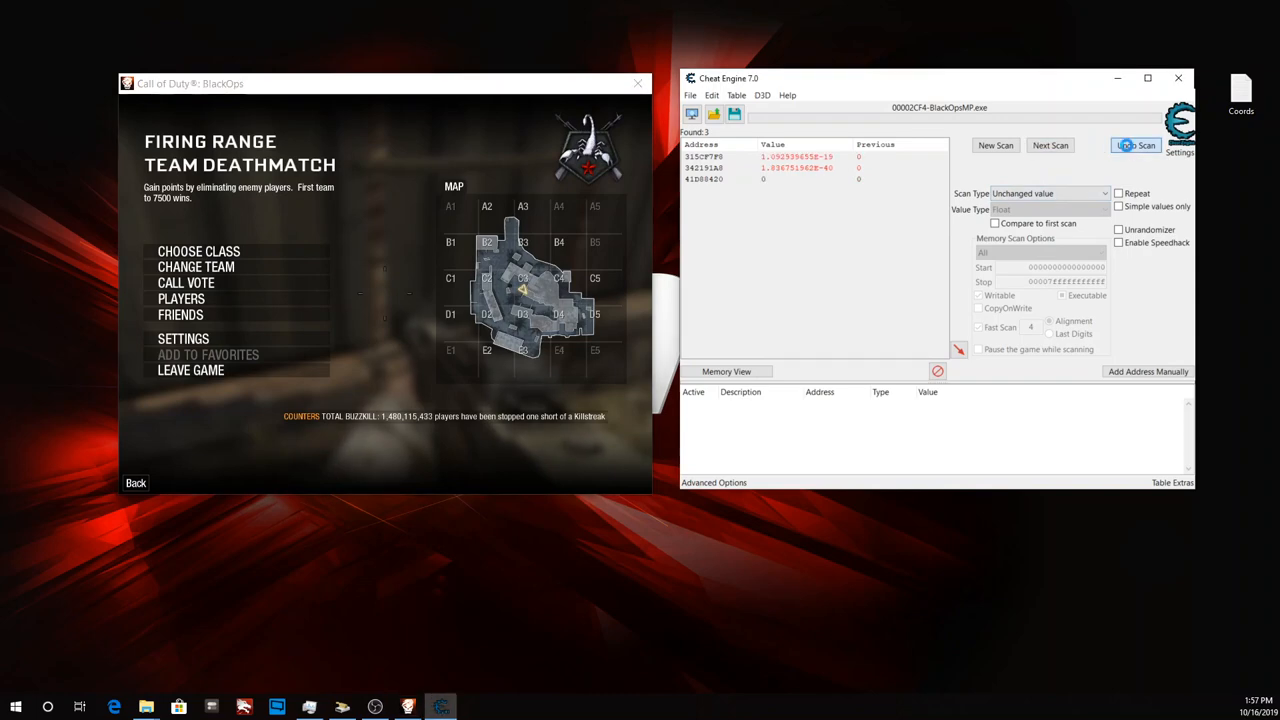
{"action": "left_click", "coordinate": [685, 357]}
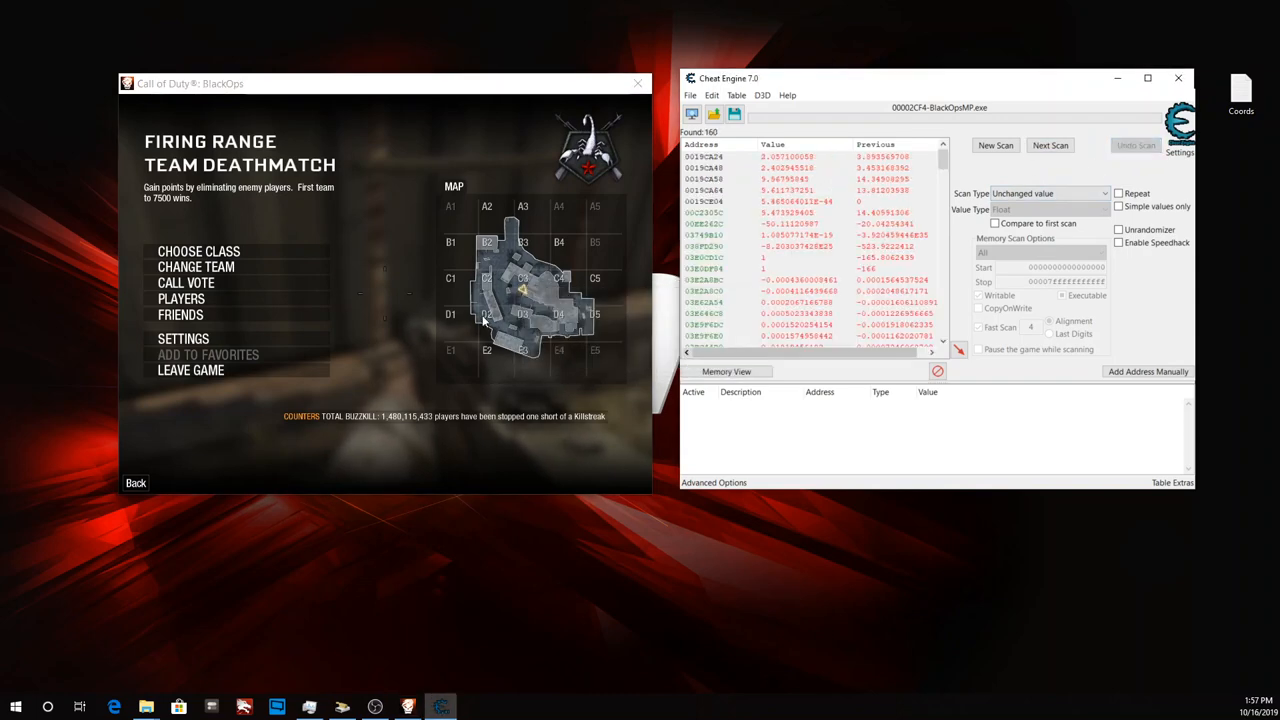
{"action": "left_click", "coordinate": [590, 350]}
{"action": "key", "text": "Escape"}
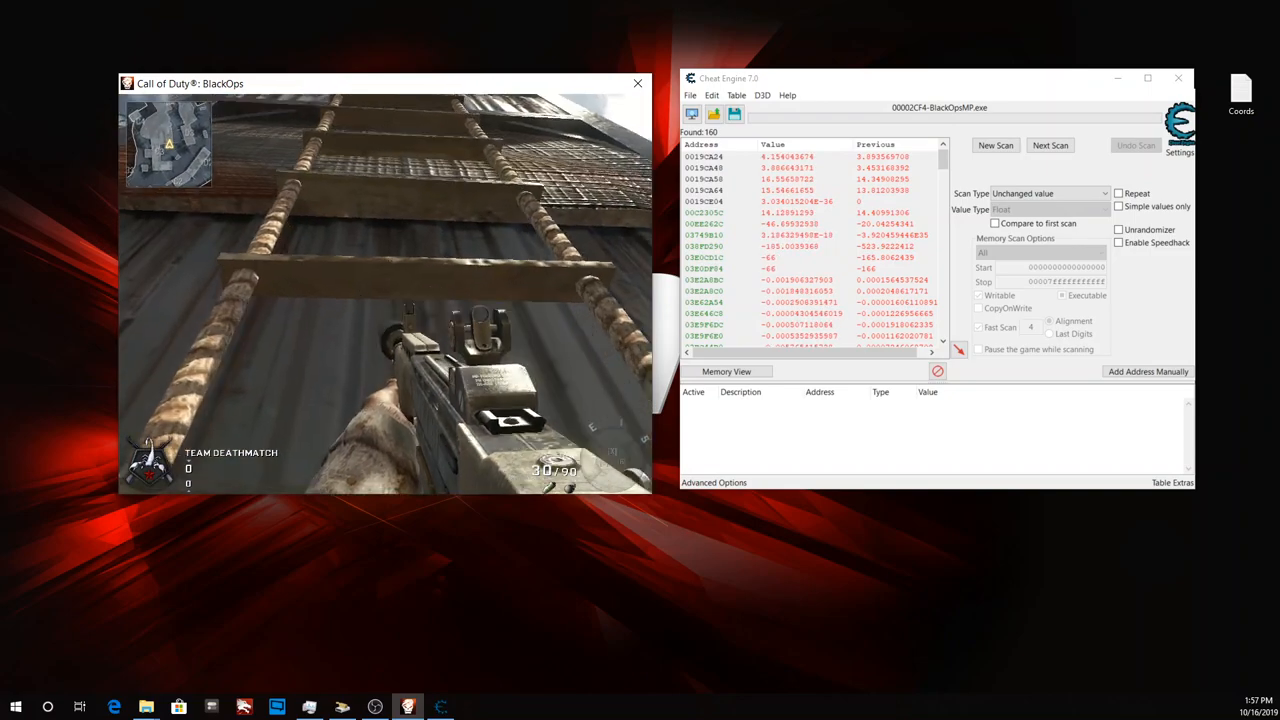
Go back up and down the ladder, narrowing the restored results with an increased- or decreased-value scan after each height change.
{"action": "key", "text": "w"}
{"action": "key", "text": "Up"}
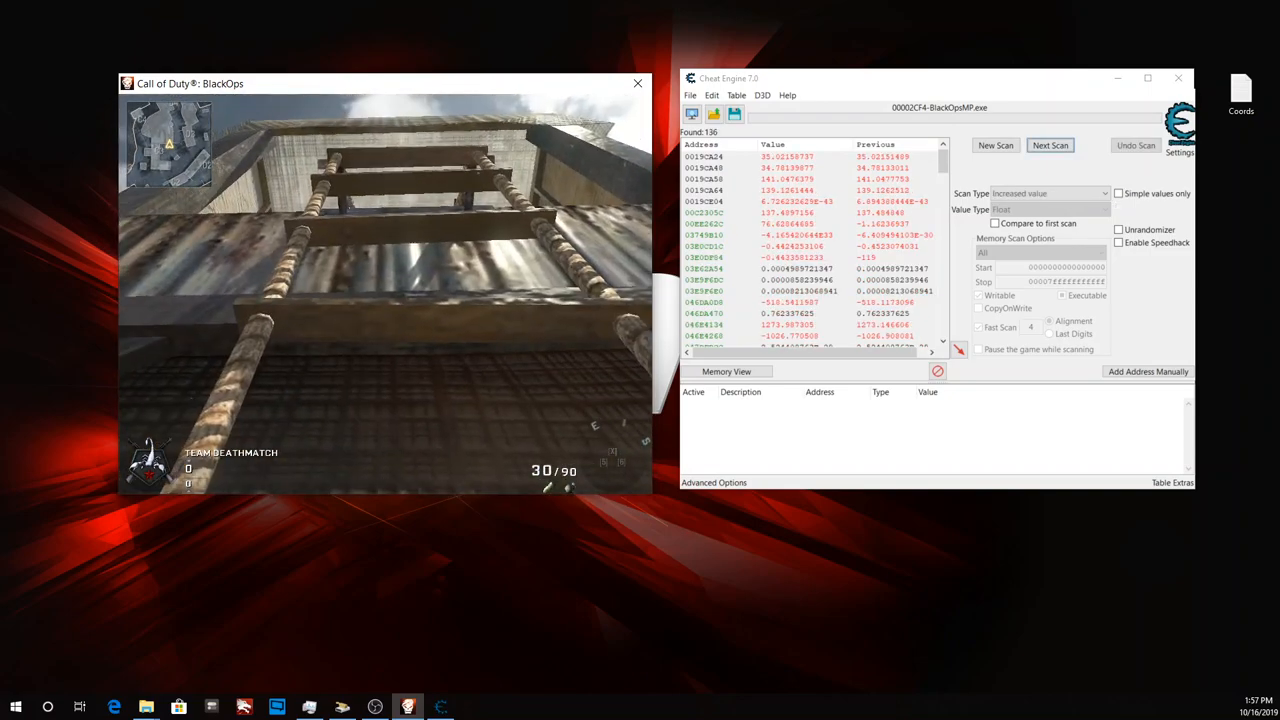
{"action": "key", "text": "s"}
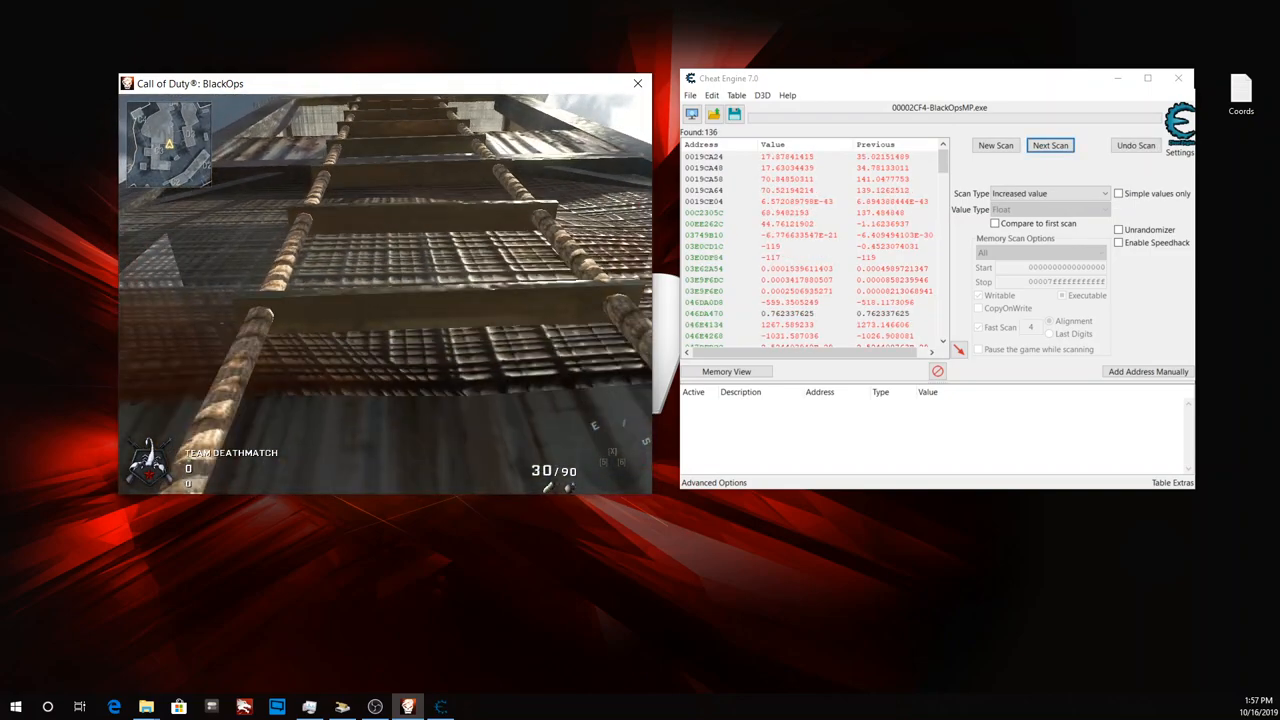
{"action": "key", "text": "Down"}
{"action": "key", "text": "w"}
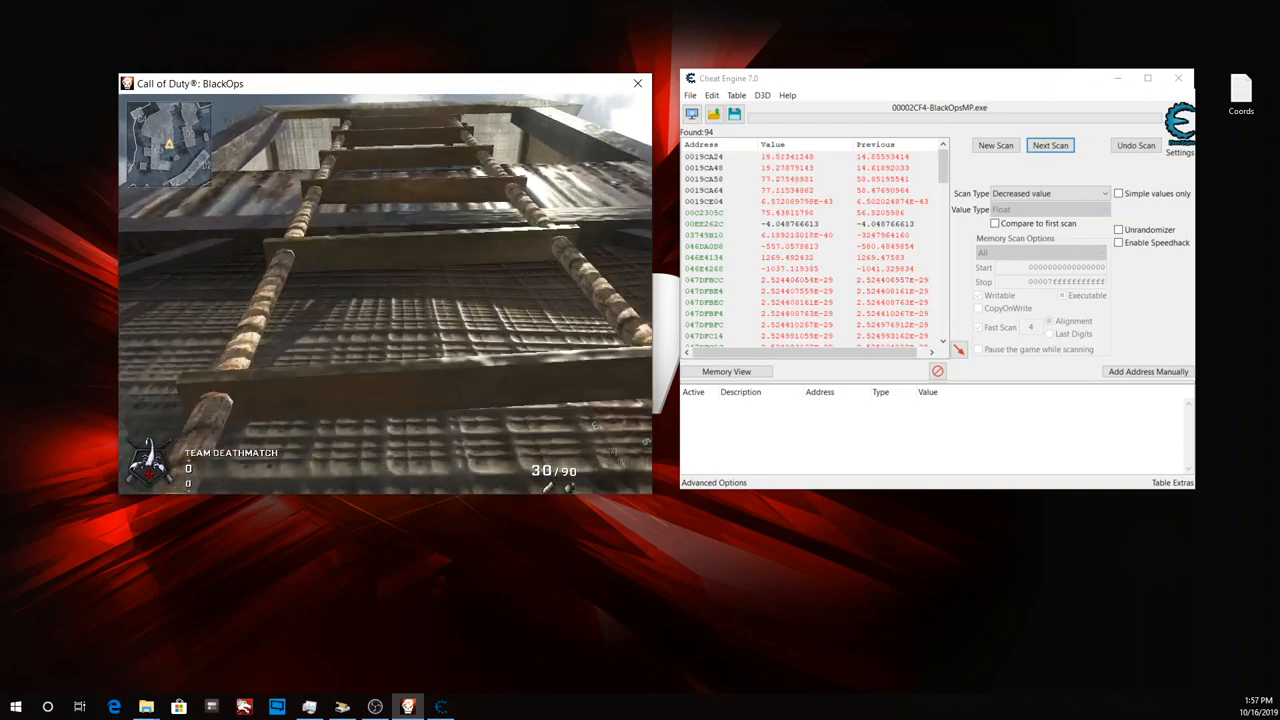
{"action": "key", "text": "Up"}
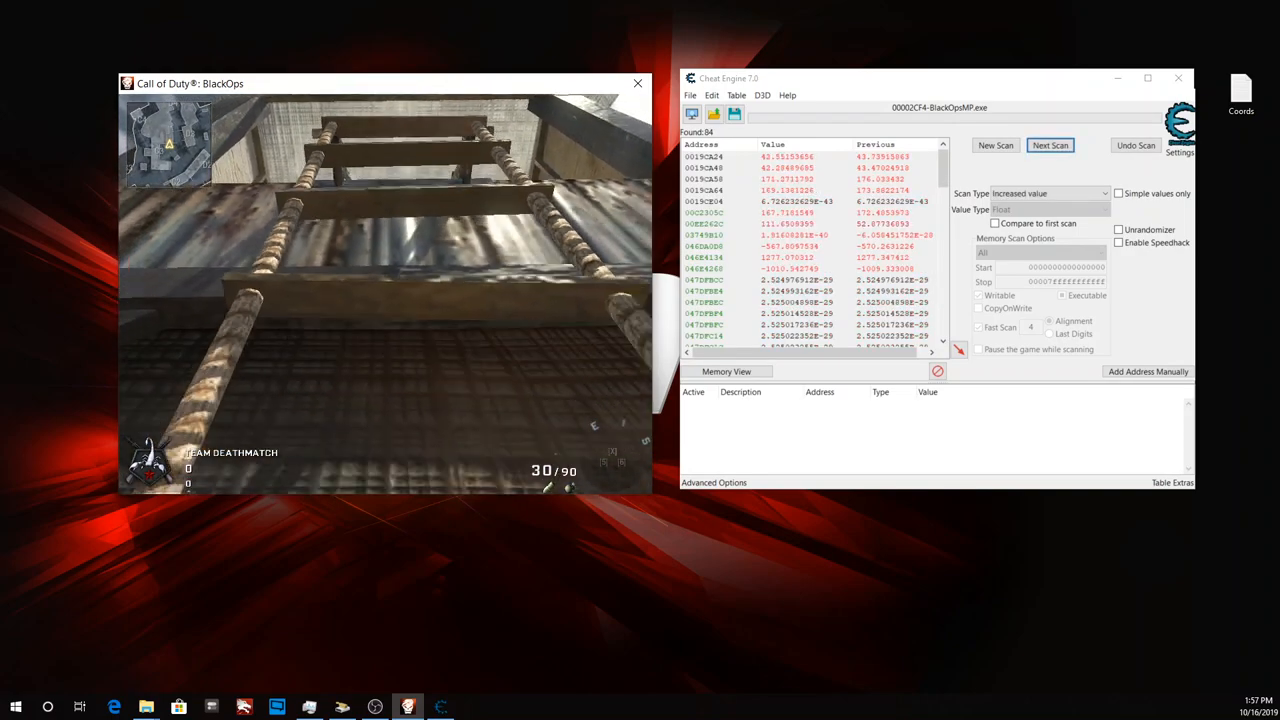
{"action": "key", "text": "s"}
{"action": "key", "text": "Down"}
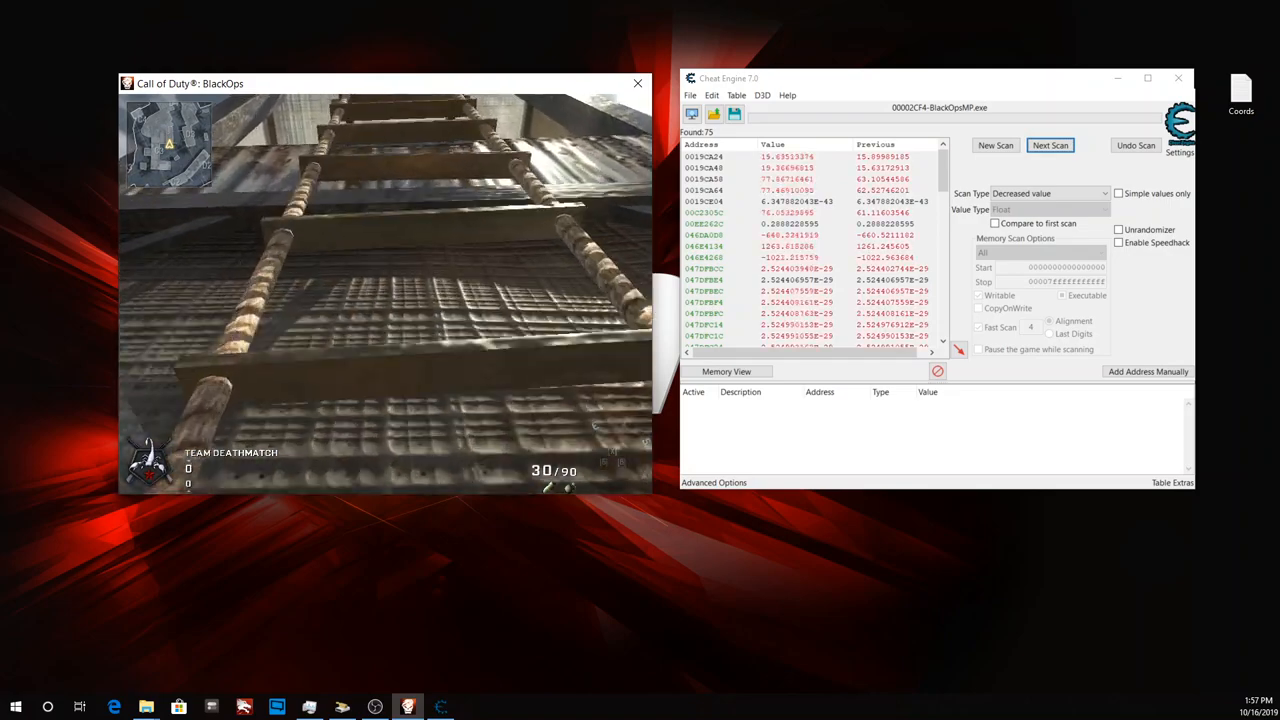
Climb the ladder into the wooden tower room and narrow the results further with increased- and decreased-value scans.
{"action": "key", "text": "w"}
{"action": "key", "text": "Up"}
{"action": "key", "text": "Up"}
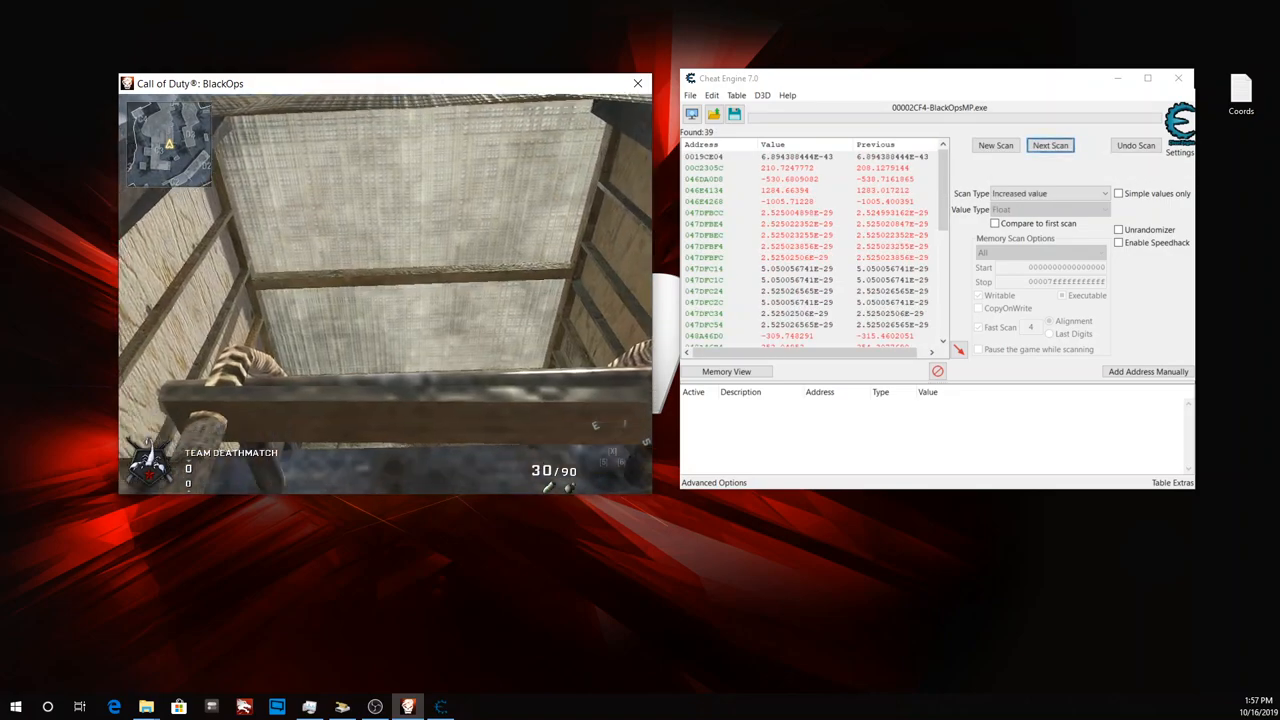
{"action": "key", "text": "w"}
{"action": "key", "text": "Up"}
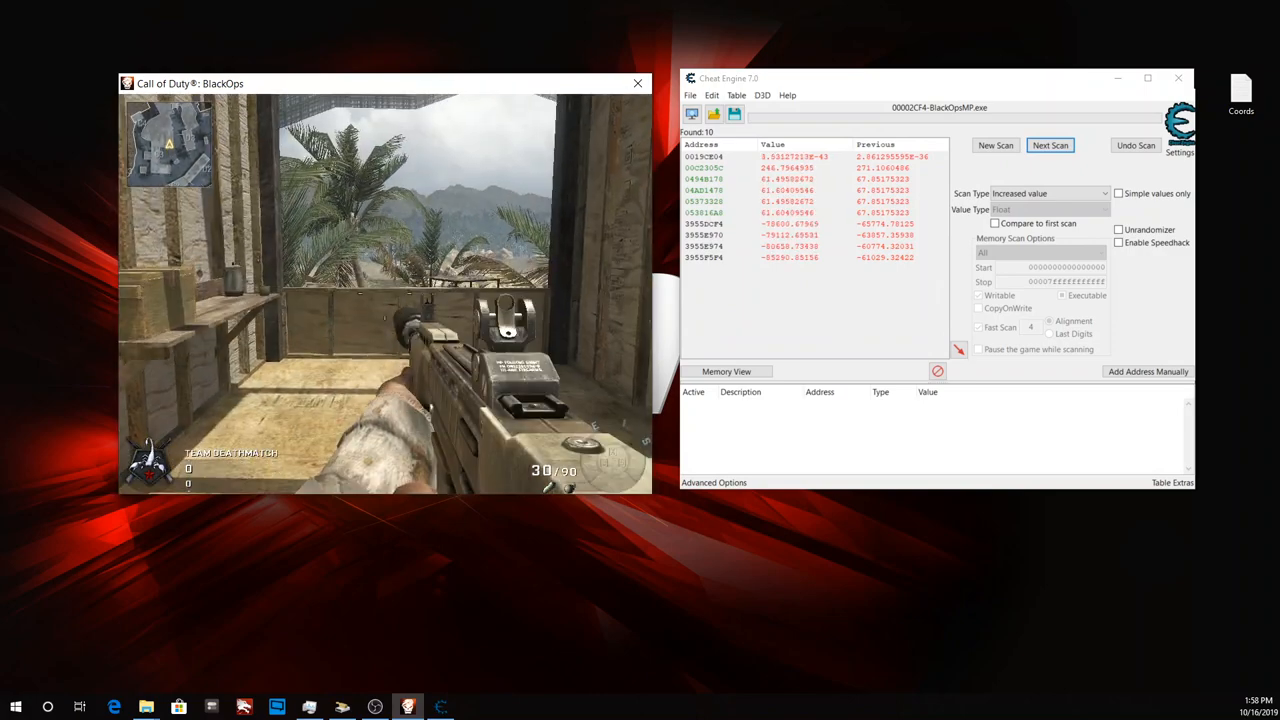
{"action": "key", "text": "s"}
{"action": "key", "text": "Down"}
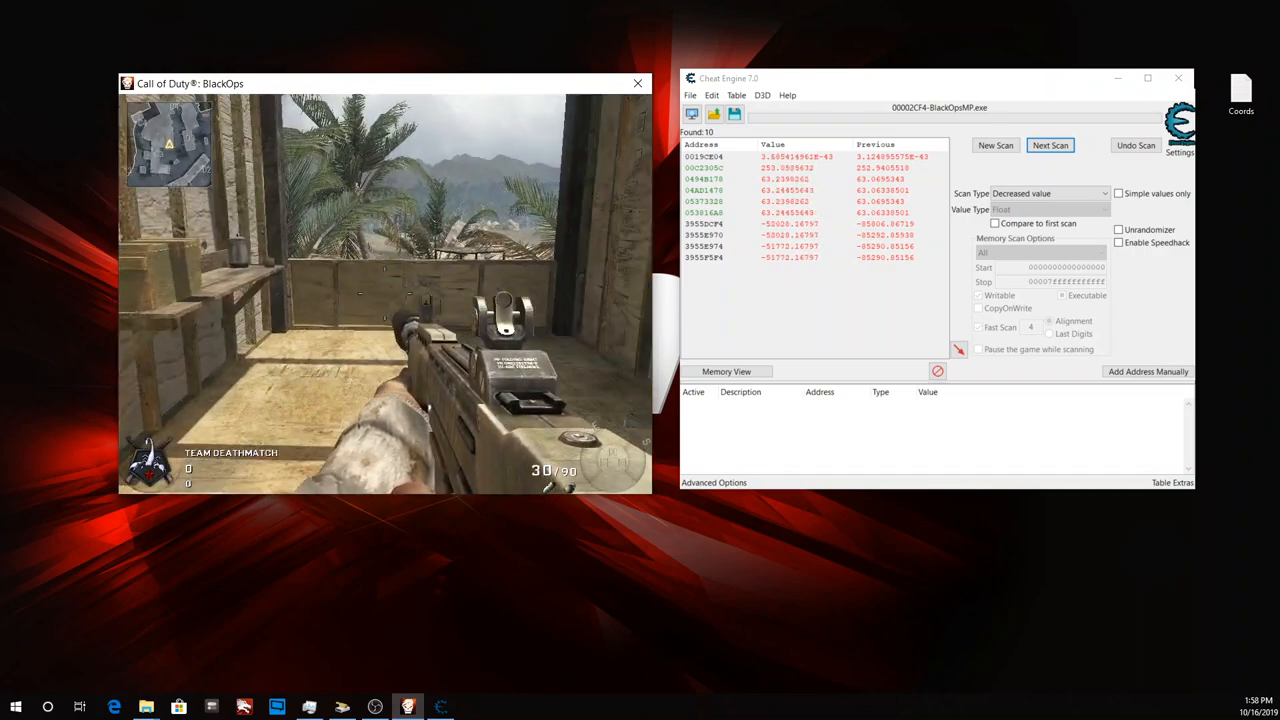
Pause the match and add the five results from 00C2305C to 053816A8 to the address list.
{"action": "key", "text": "Escape"}
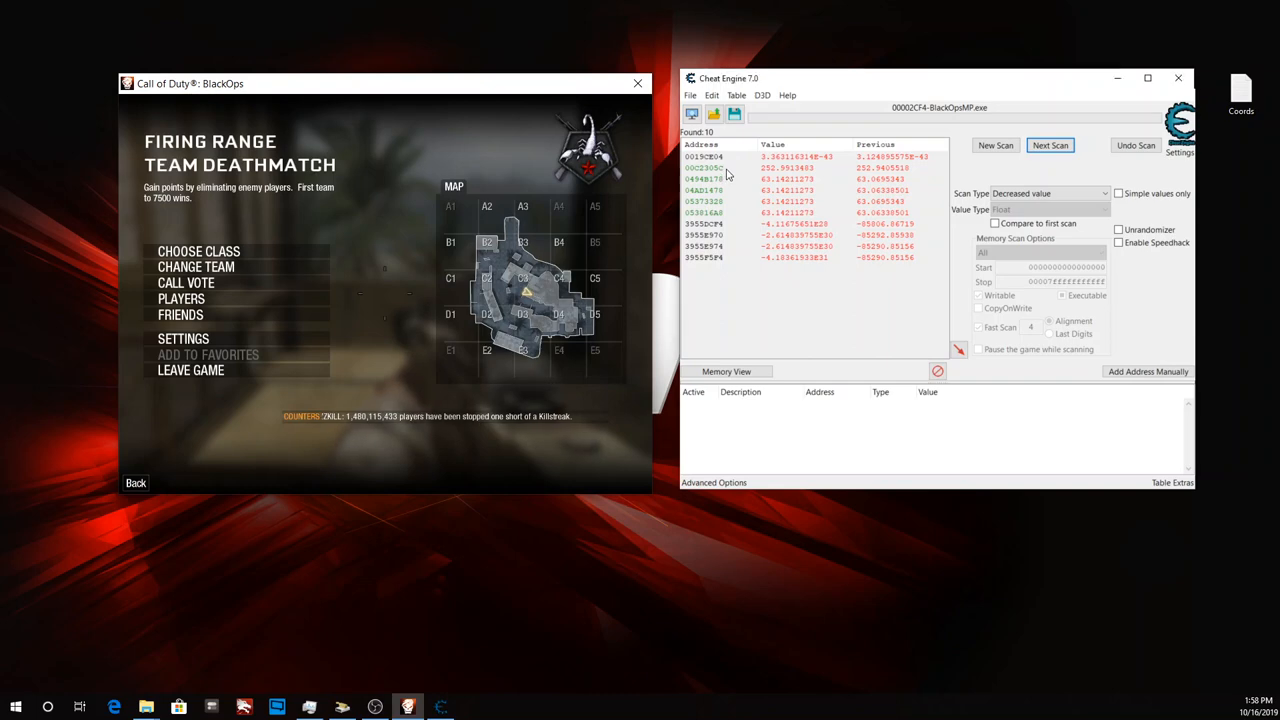
{"action": "left_click", "coordinate": [726, 170]}
{"action": "key", "text": "shift+Down"}
{"action": "key", "text": "shift+Down"}
{"action": "key", "text": "shift+Down"}
{"action": "key", "text": "shift+Down"}
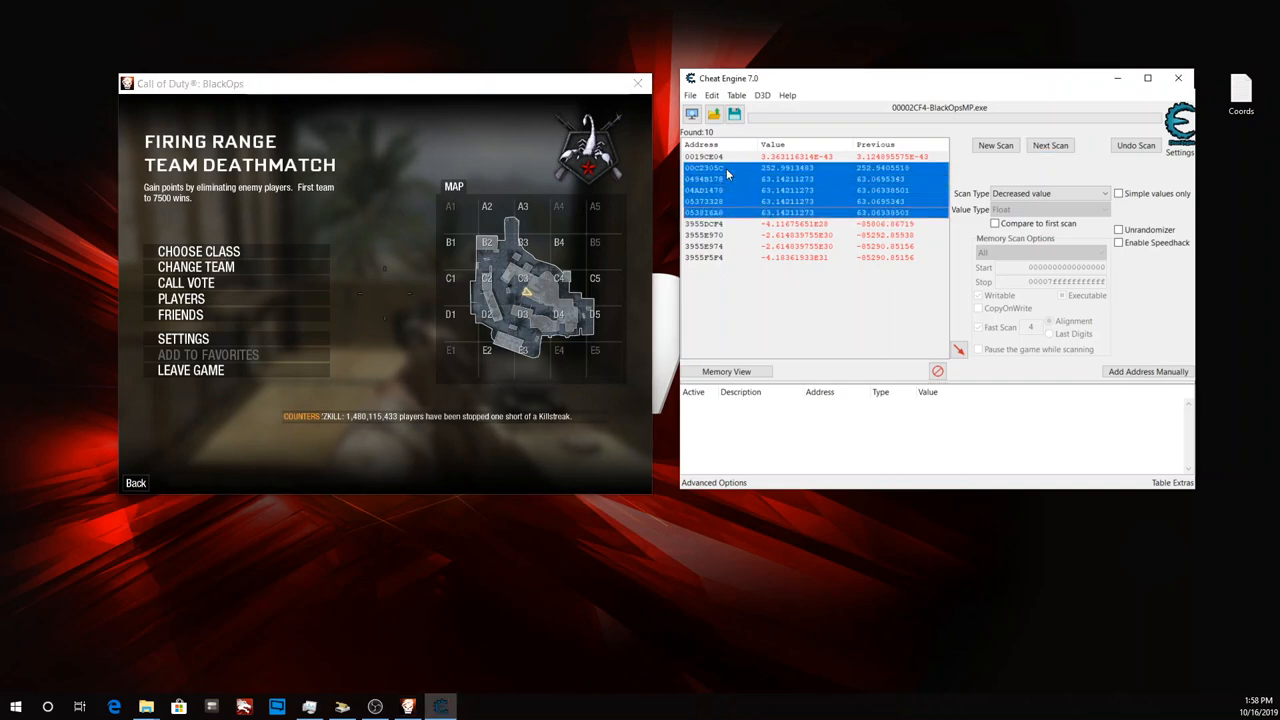
{"action": "right_click", "coordinate": [778, 196]}
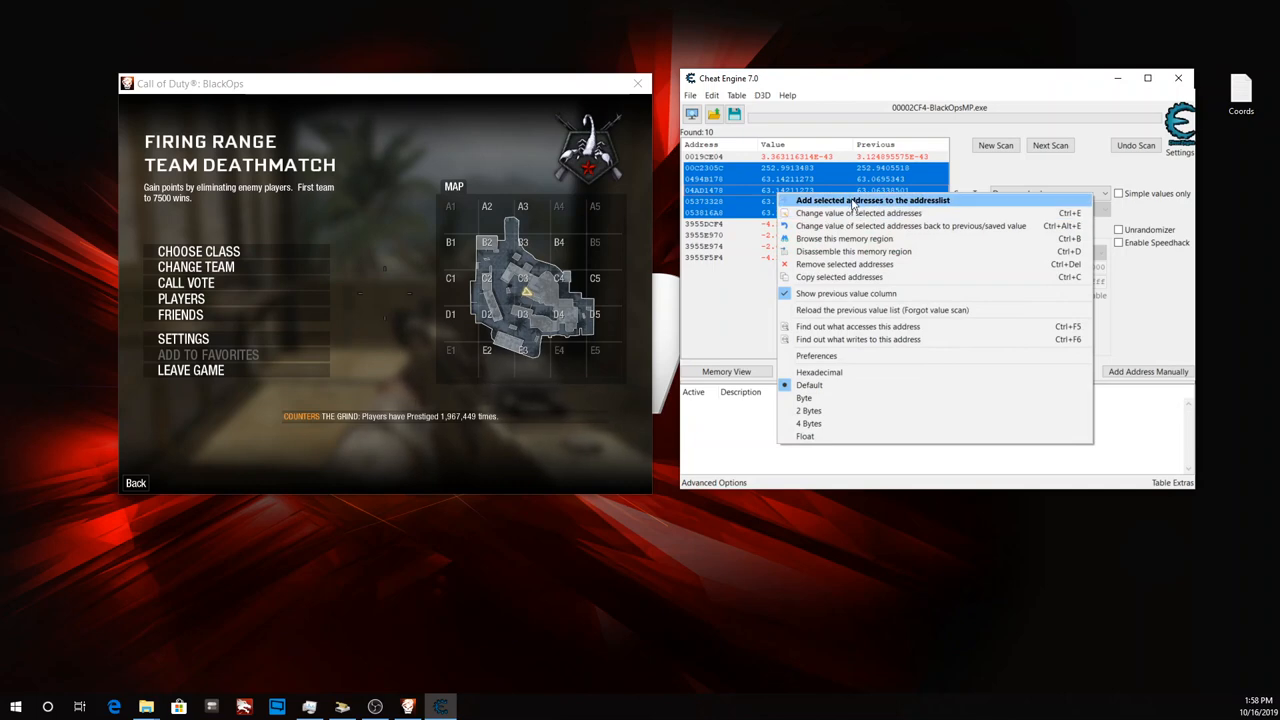
{"action": "left_click", "coordinate": [853, 201]}
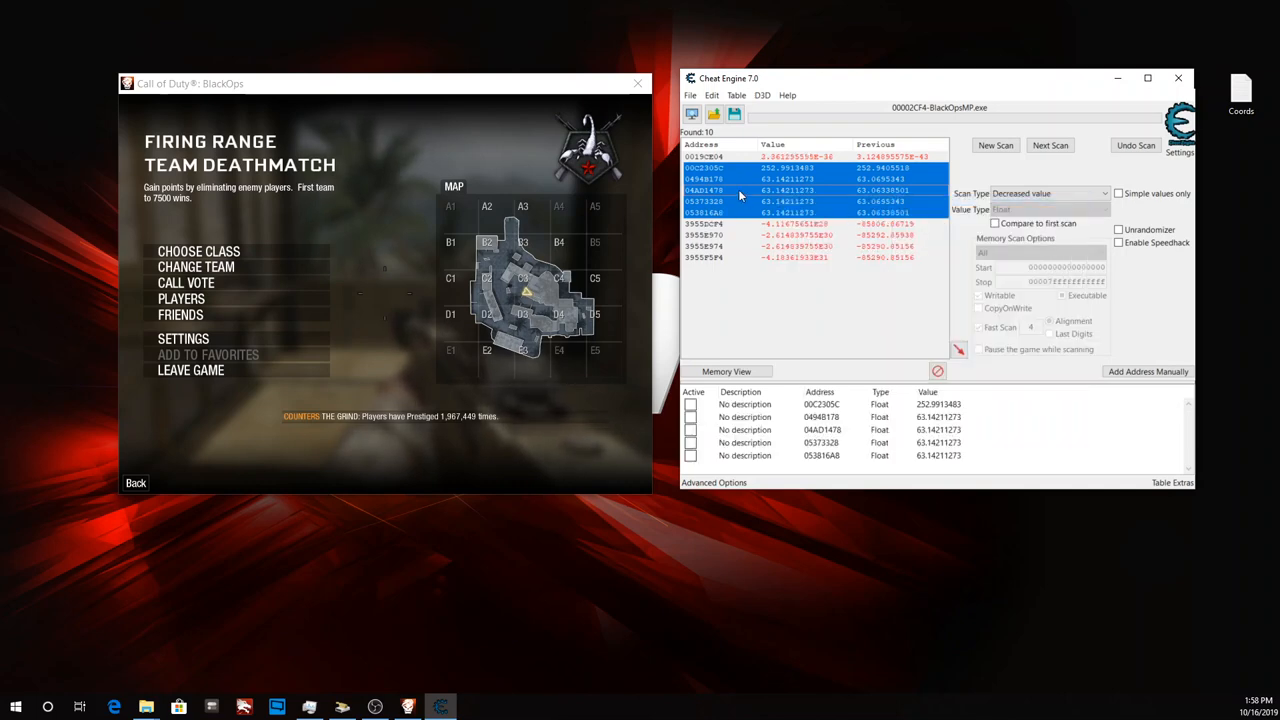
{"action": "left_click", "coordinate": [711, 168]}
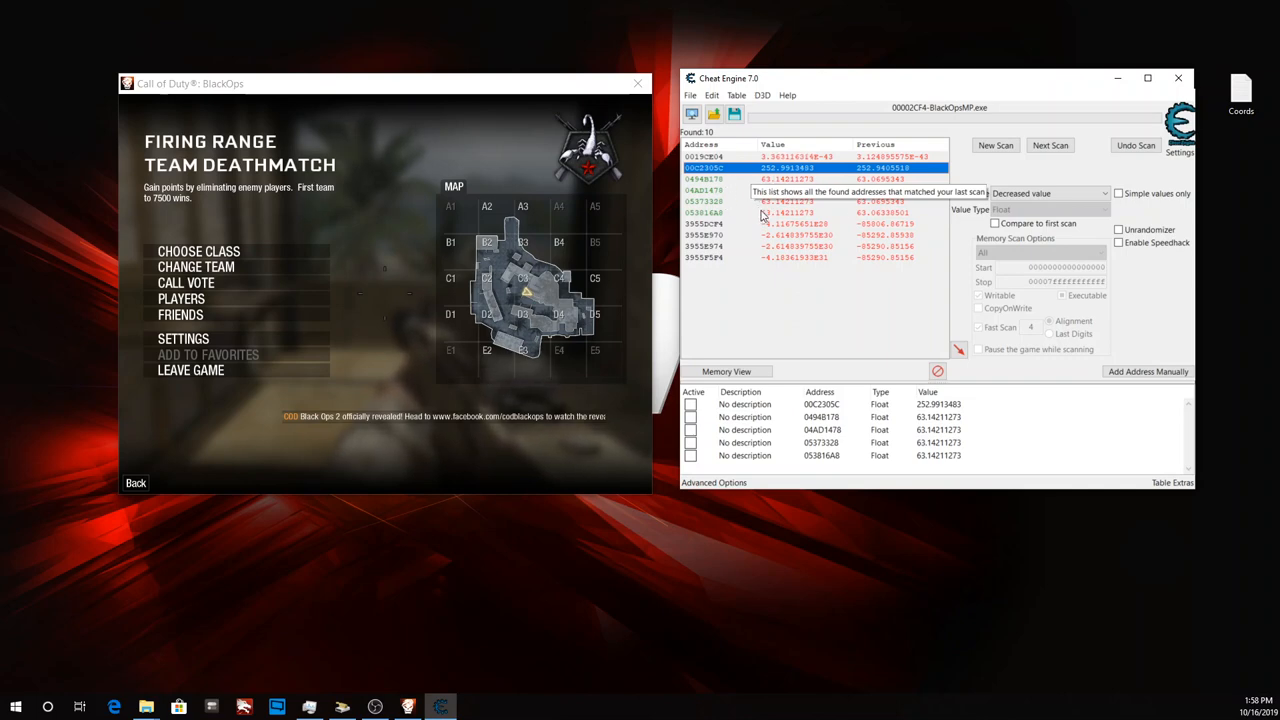
{"action": "left_click", "coordinate": [712, 227]}
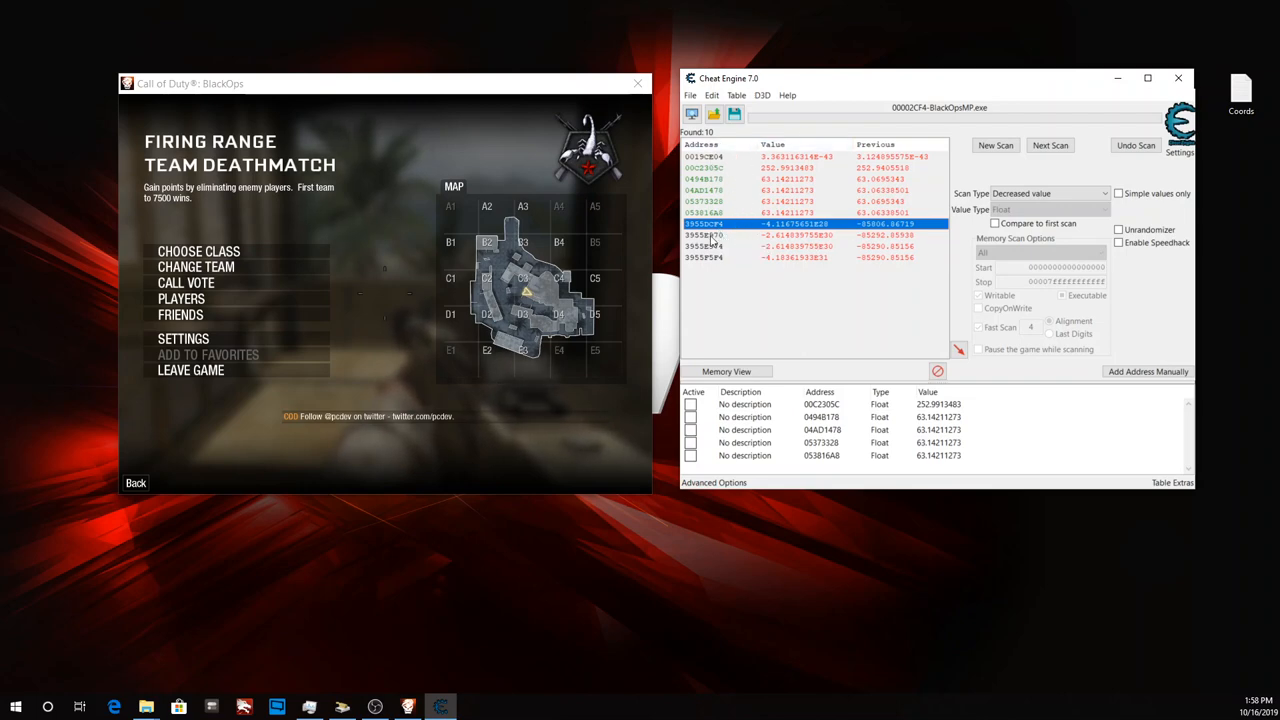
{"action": "key", "text": "shift+Down"}
{"action": "key", "text": "shift+Down"}
{"action": "key", "text": "shift+Down"}
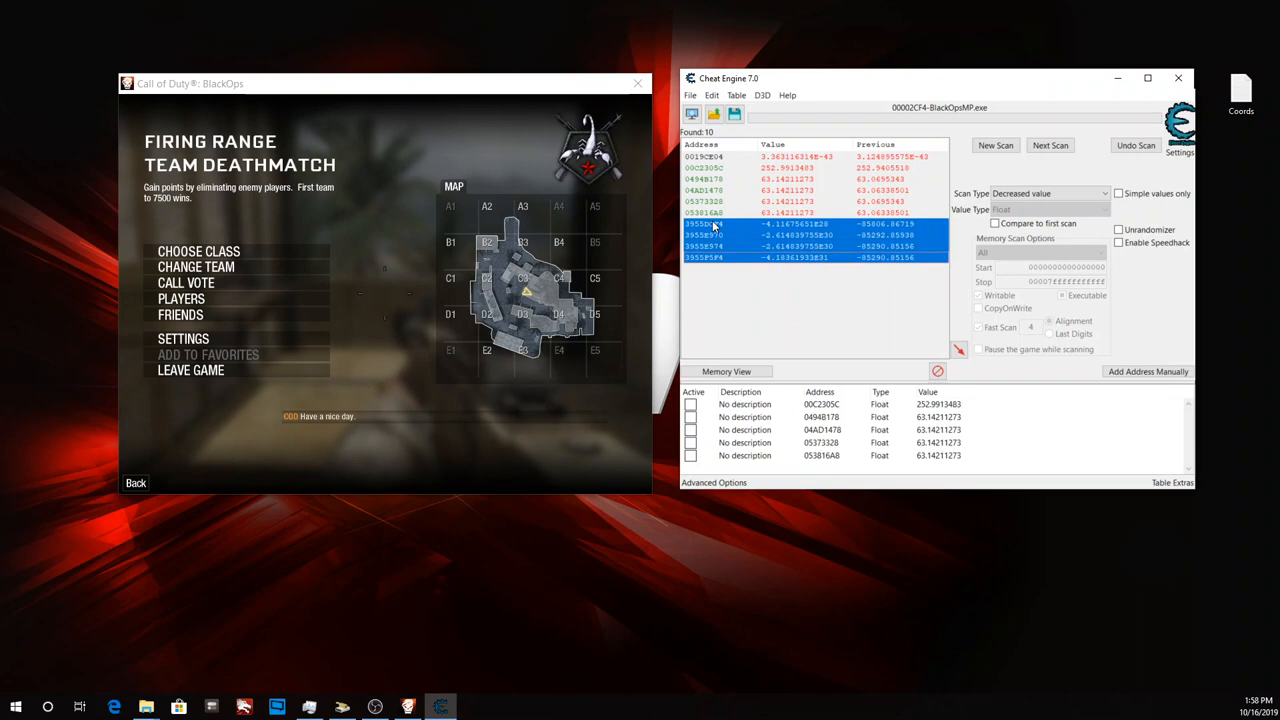
{"action": "right_click", "coordinate": [724, 248]}
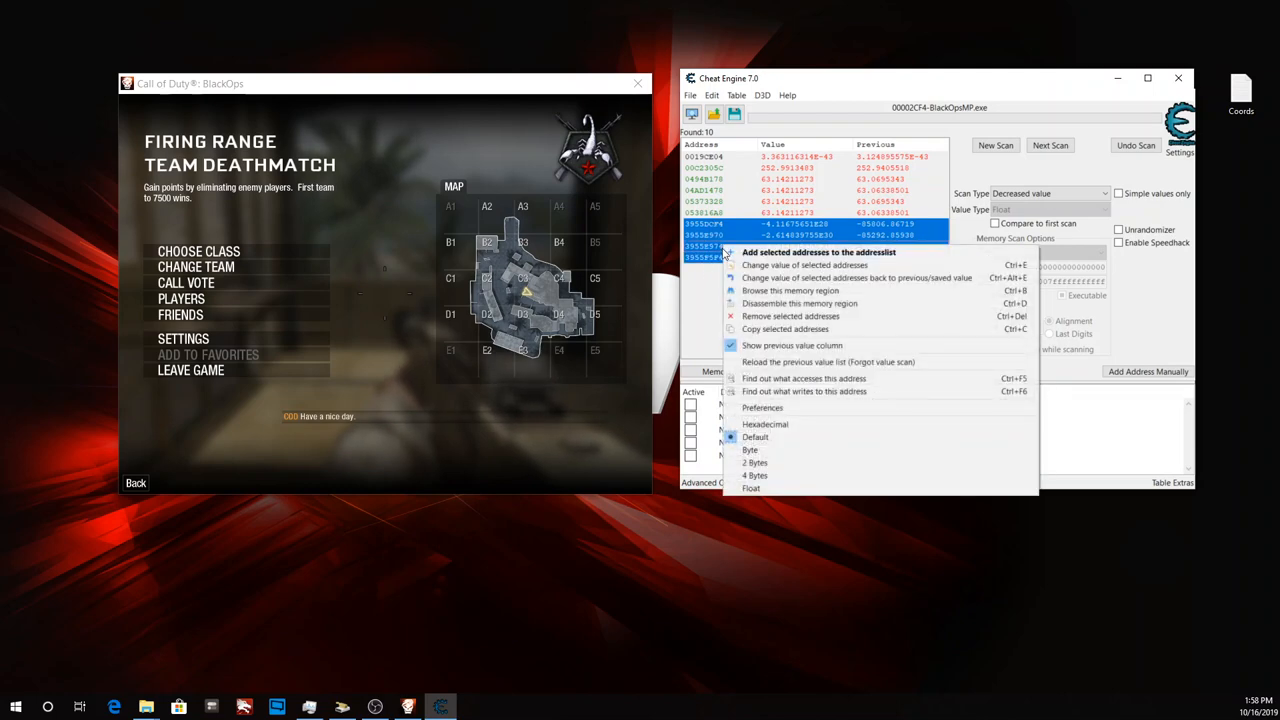
Remove the four results from 3955DCF4 to 3955F5F4 from the scan results and select 0019CE04.
{"action": "left_click", "coordinate": [717, 227]}
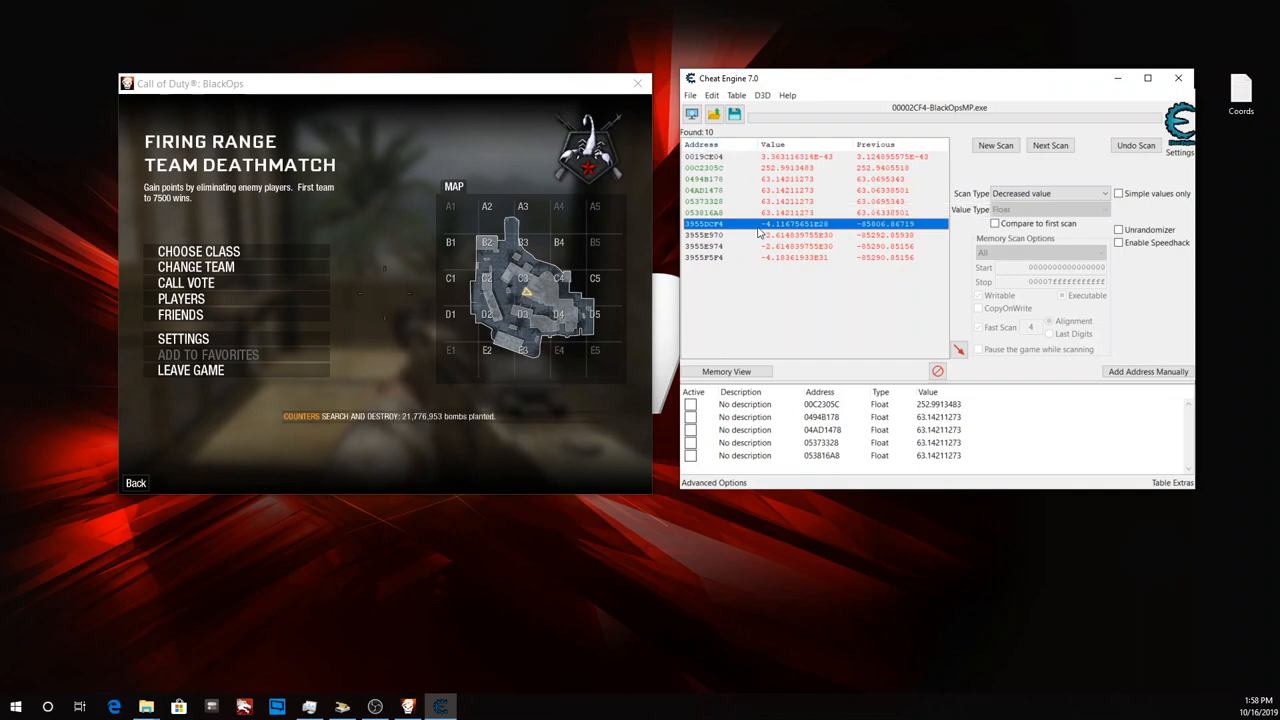
{"action": "key", "text": "shift+Down"}
{"action": "key", "text": "shift+Down"}
{"action": "key", "text": "shift+Down"}
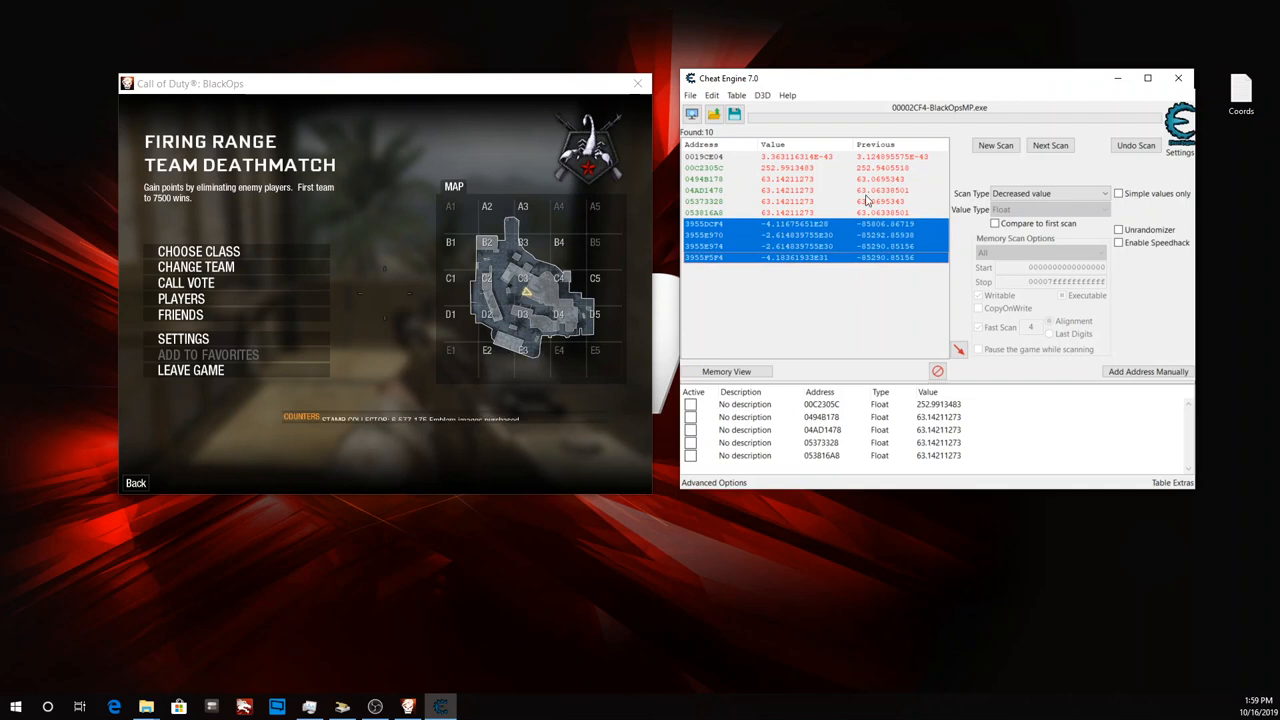
{"action": "right_click", "coordinate": [830, 230]}
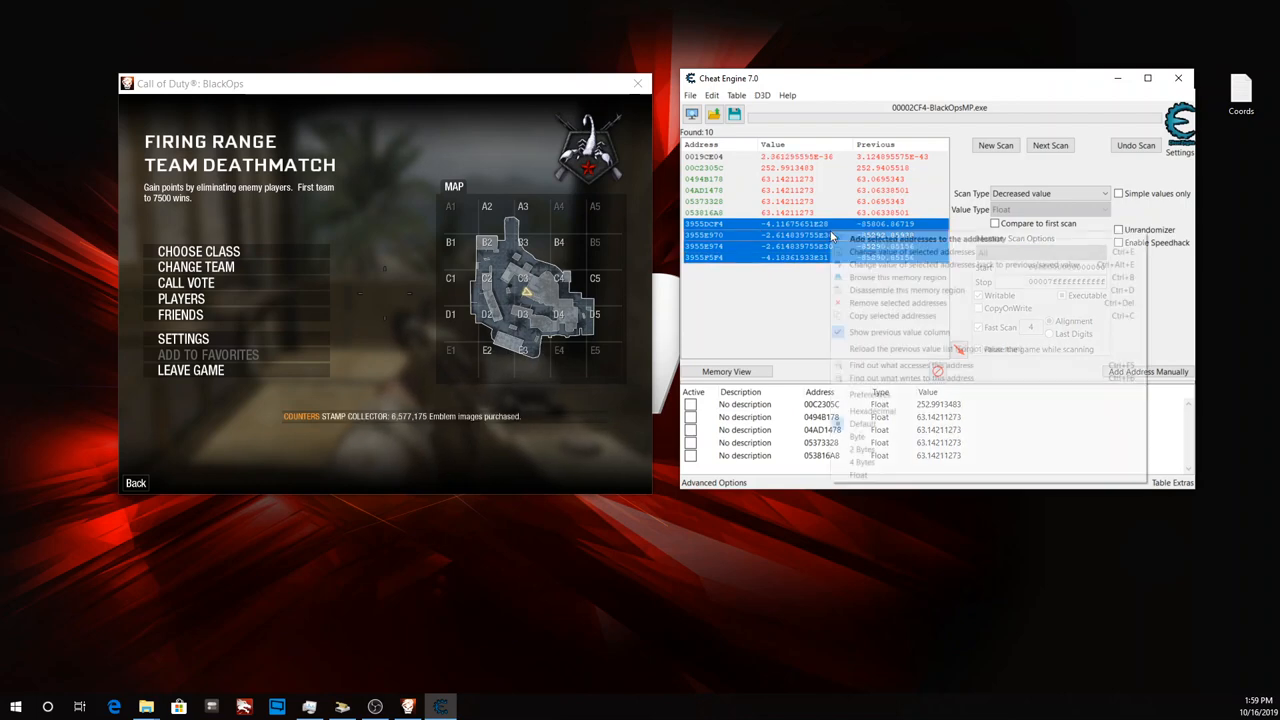
{"action": "left_click", "coordinate": [908, 303]}
{"action": "left_click", "coordinate": [826, 163]}
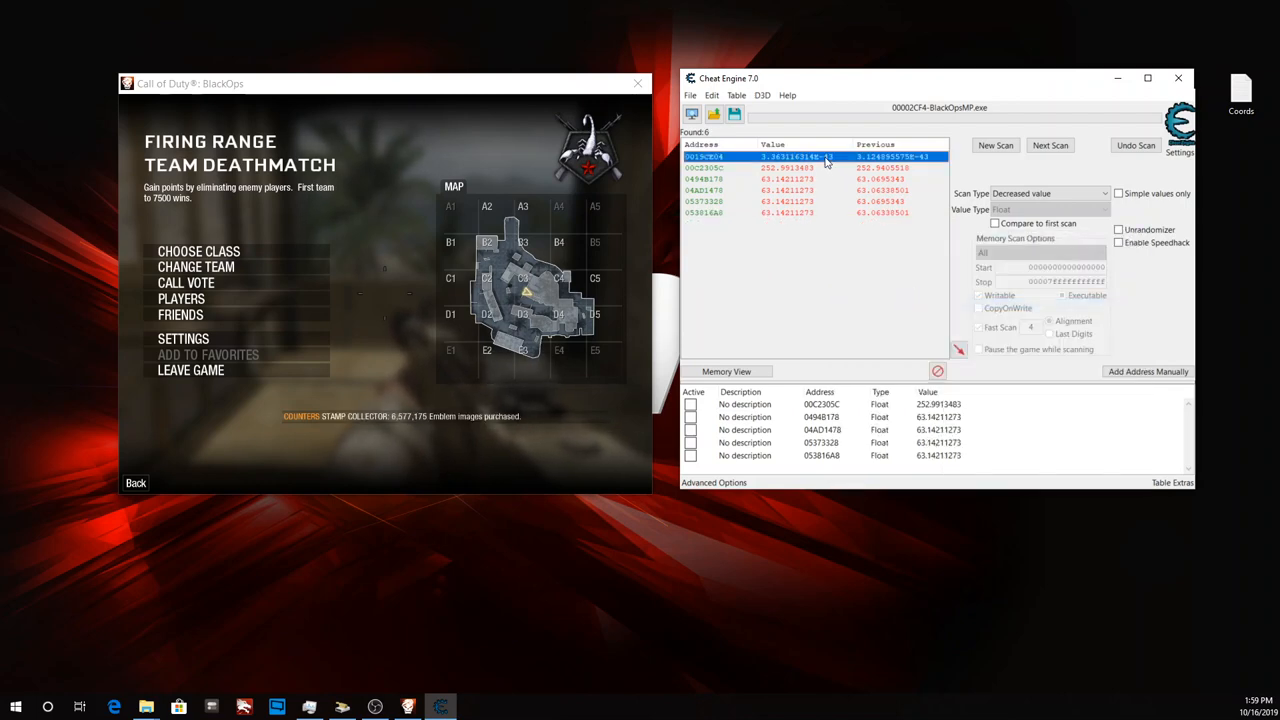
Remove the selected result 0019CE04 from the scan results, and drop from the tower to the ground in the resumed match.
{"action": "right_click", "coordinate": [826, 163]}
{"action": "left_click", "coordinate": [870, 229]}
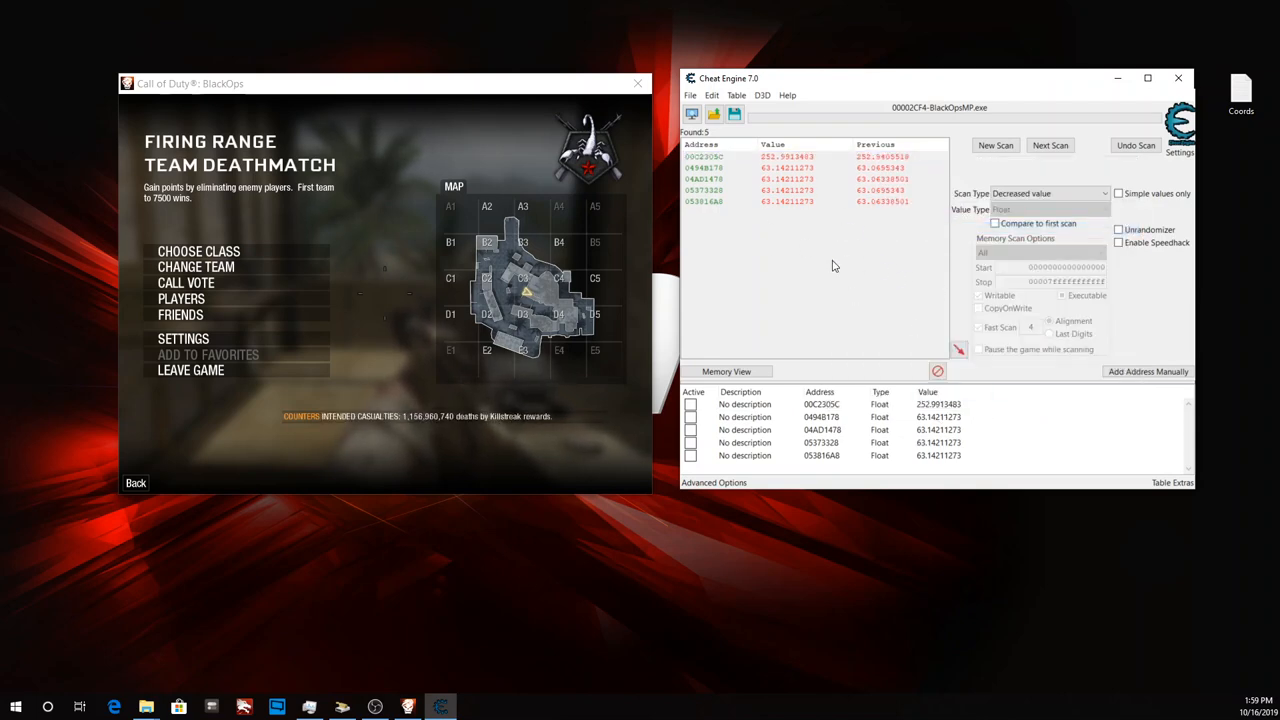
{"action": "left_click", "coordinate": [485, 229]}
{"action": "key", "text": "Escape"}
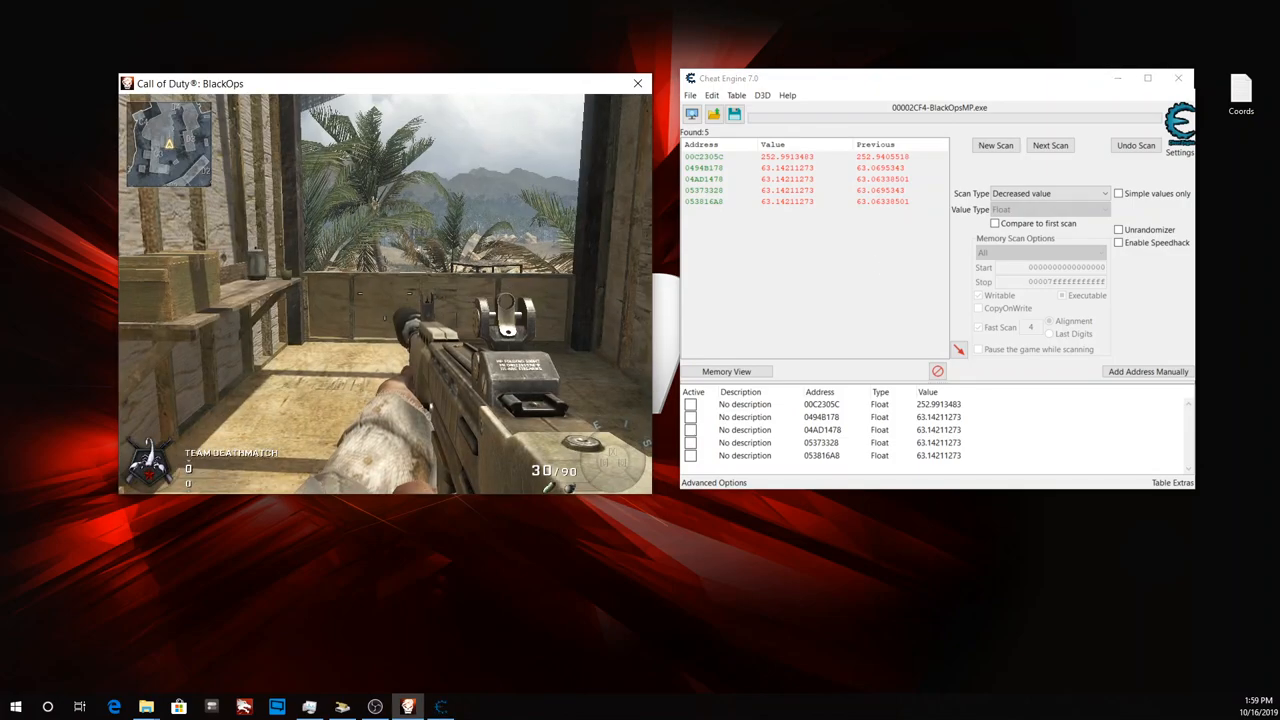
{"action": "key", "text": "w"}
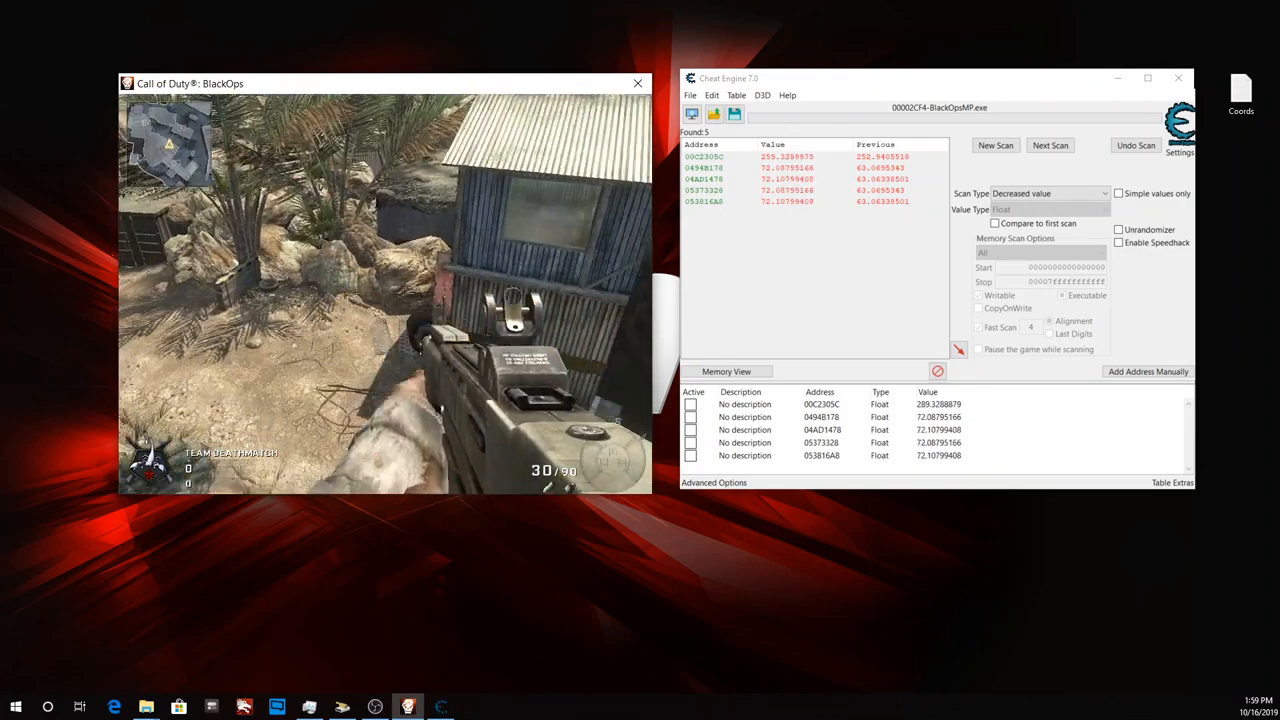
{"action": "key", "text": "w"}
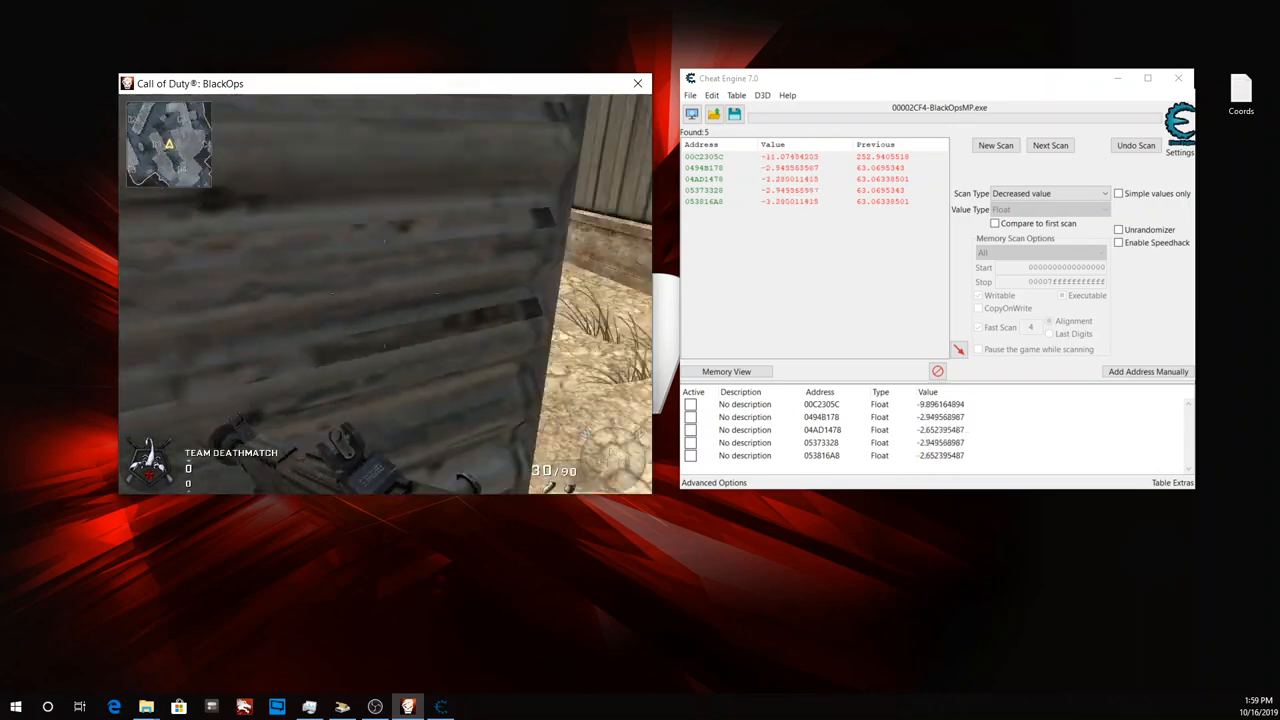
{"action": "key", "text": "w"}
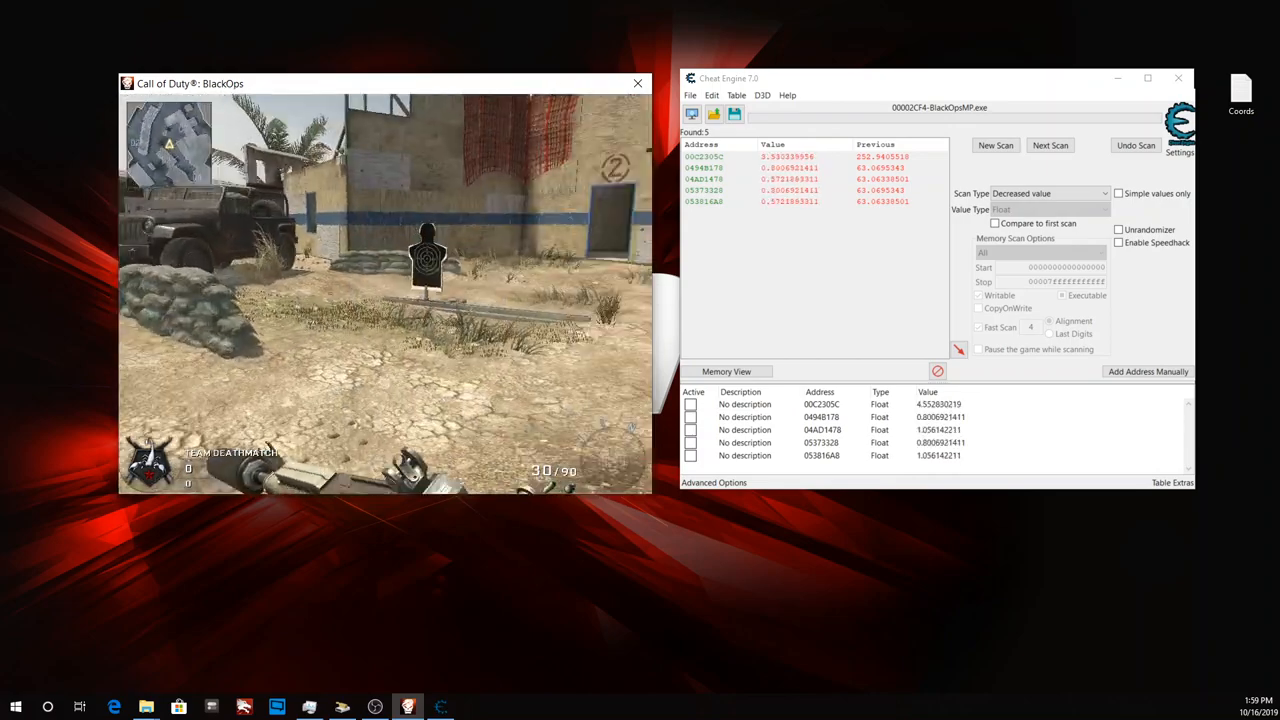
{"action": "key", "text": "Escape"}
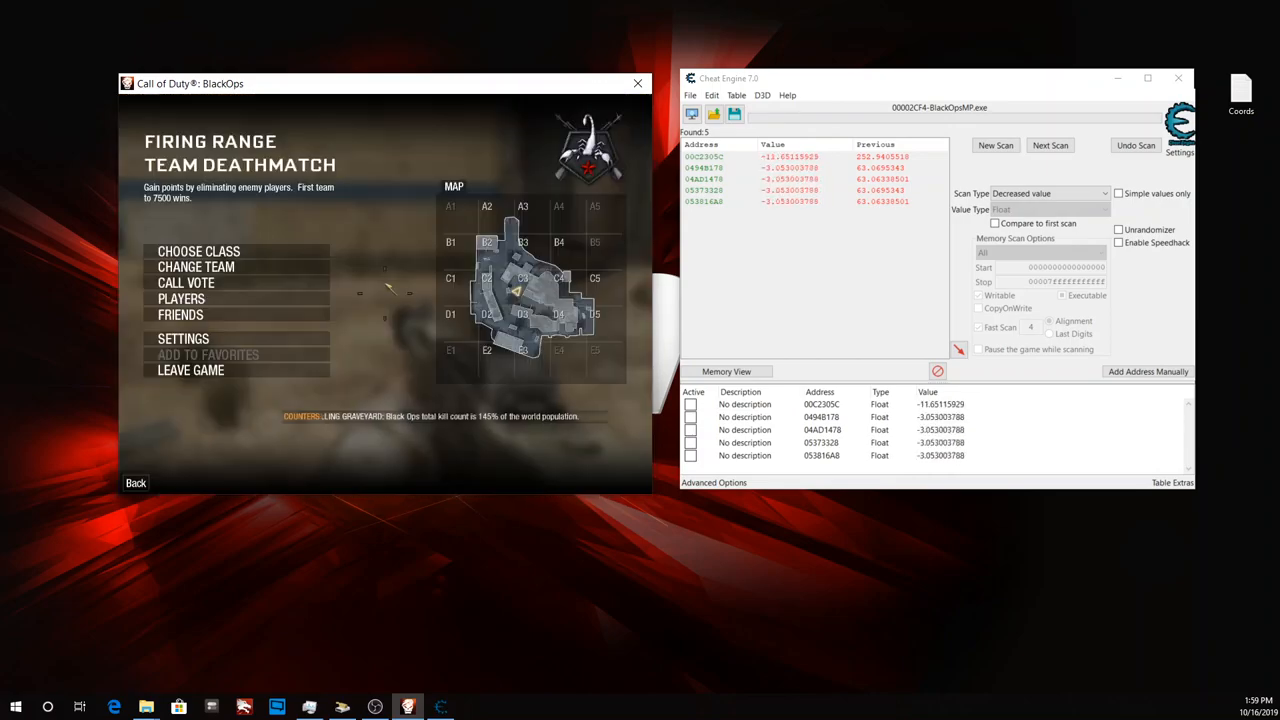
Freeze the first three addresses in the address list, testing the player's jump in the match between freezes.
{"action": "left_click", "coordinate": [690, 404]}
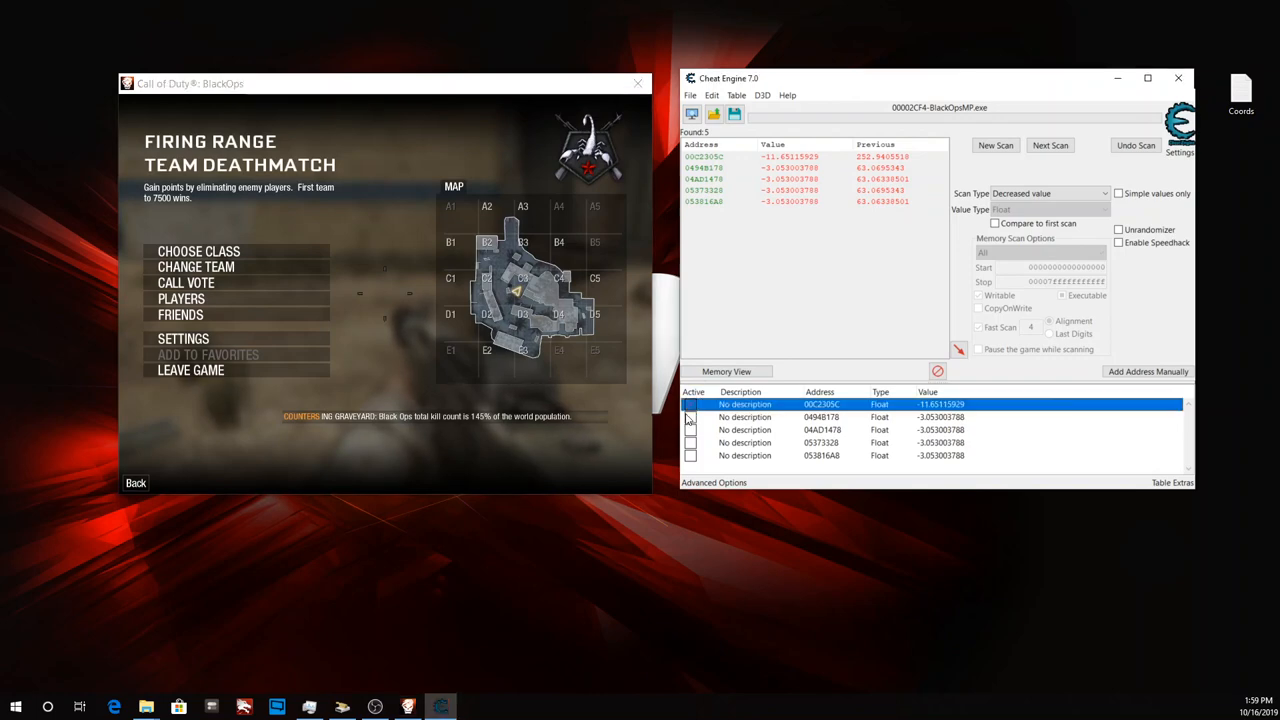
{"action": "left_click", "coordinate": [698, 417]}
{"action": "key", "text": "space"}
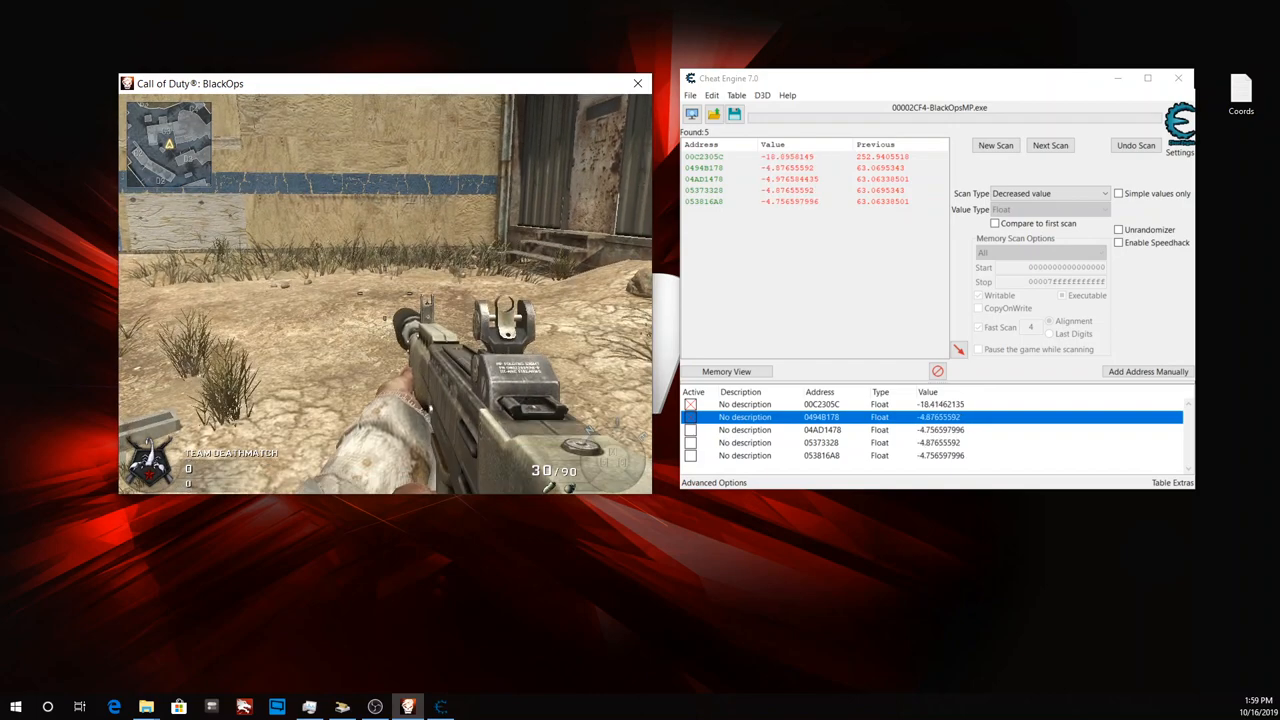
{"action": "left_click", "coordinate": [690, 430]}
{"action": "left_click", "coordinate": [577, 420]}
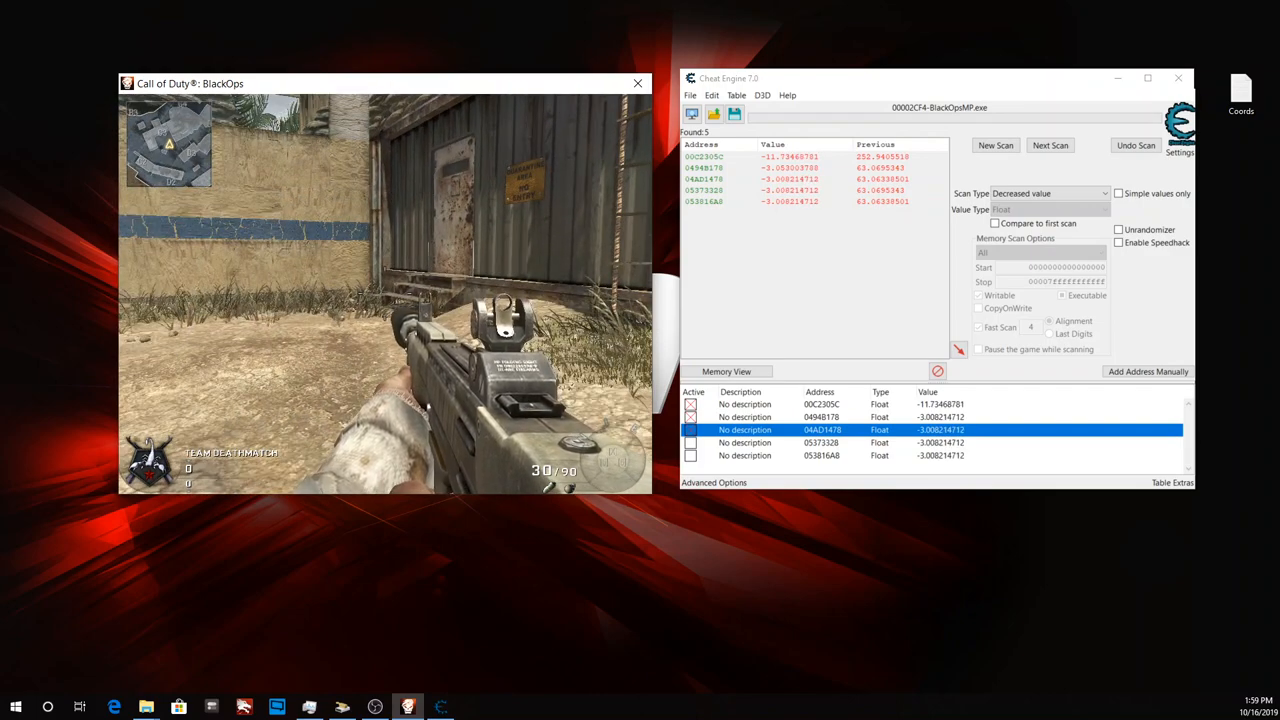
Freeze the remaining two listed addresses and test in the resumed match whether the player's height is locked.
{"action": "key", "text": "Escape"}
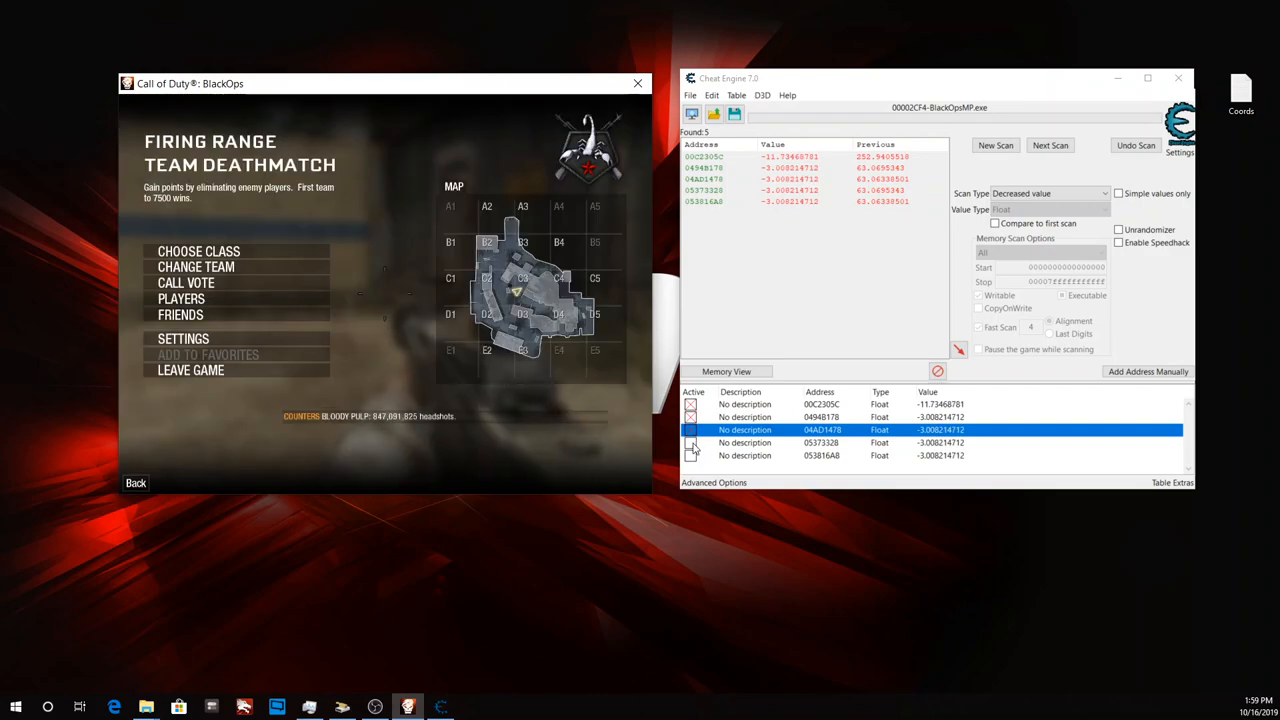
{"action": "left_click", "coordinate": [691, 443]}
{"action": "left_click", "coordinate": [690, 456]}
{"action": "left_click", "coordinate": [634, 392]}
{"action": "key", "text": "Escape"}
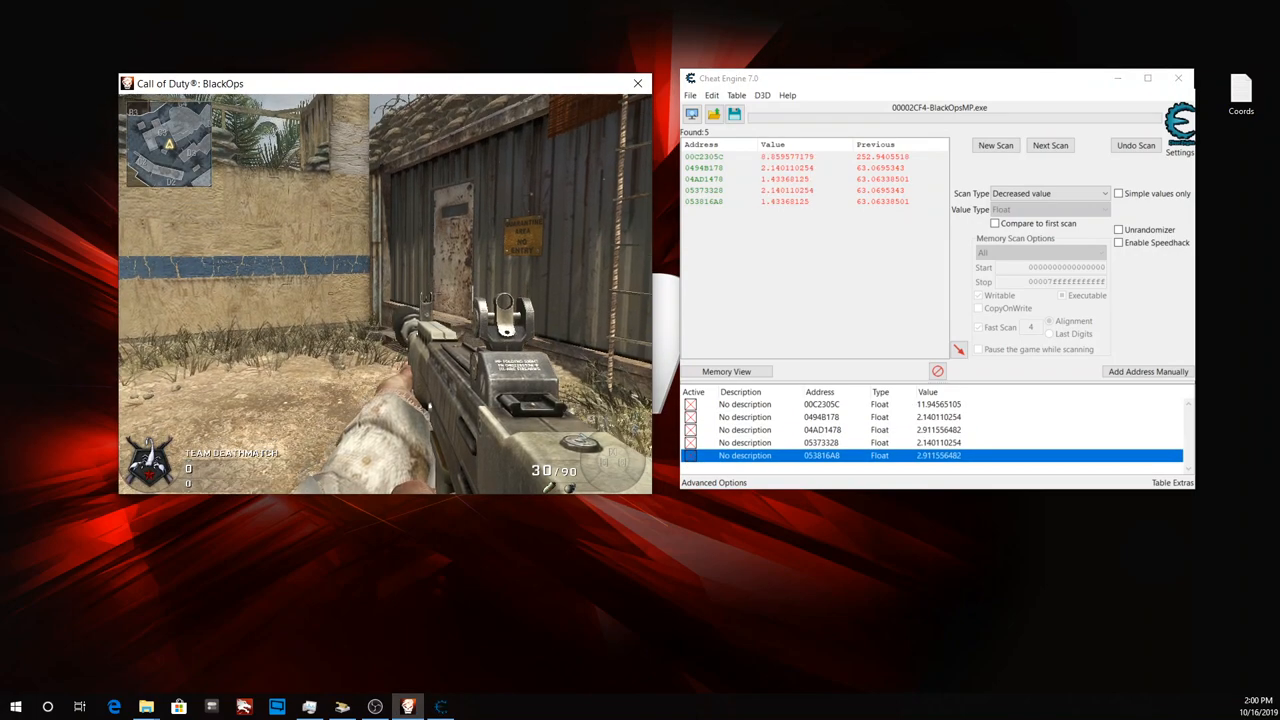
{"action": "key", "text": "Escape"}
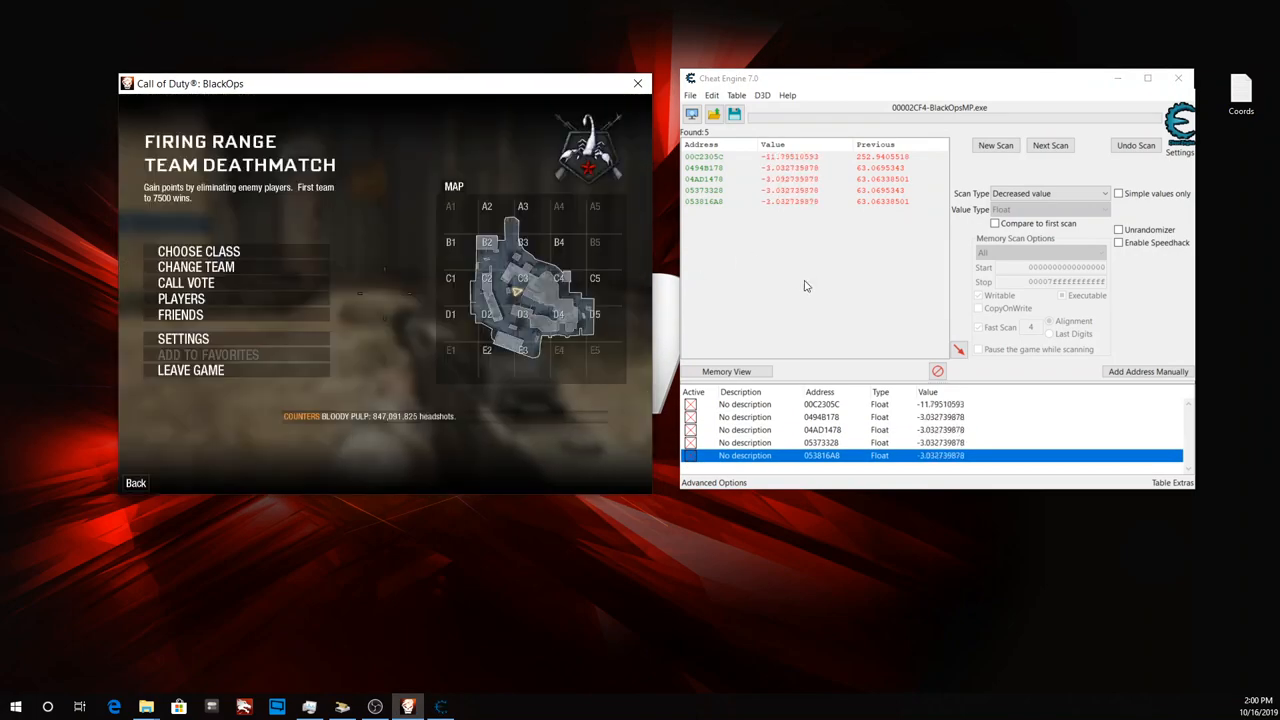
Remove all five results, from 00C2305C to 053816A8, from the scan results.
{"action": "left_click", "coordinate": [799, 157]}
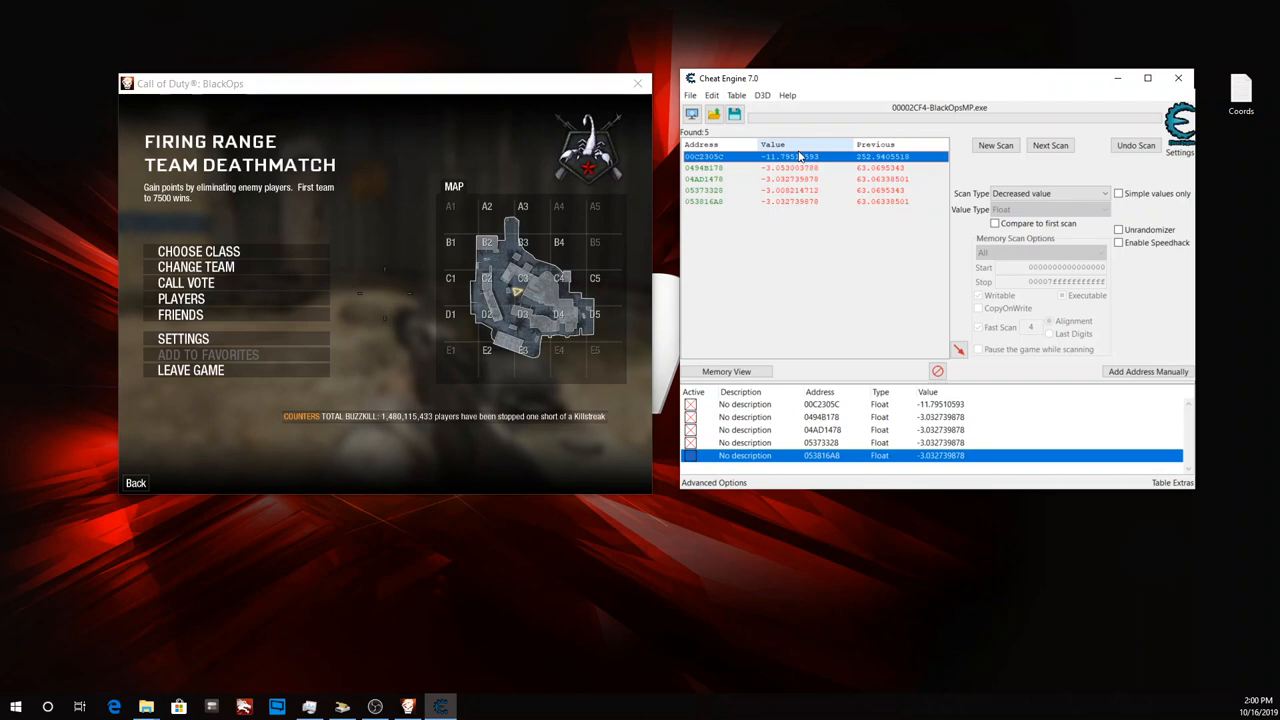
{"action": "key", "text": "shift+Down"}
{"action": "key", "text": "shift+Down"}
{"action": "key", "text": "shift+Down"}
{"action": "key", "text": "shift+Down"}
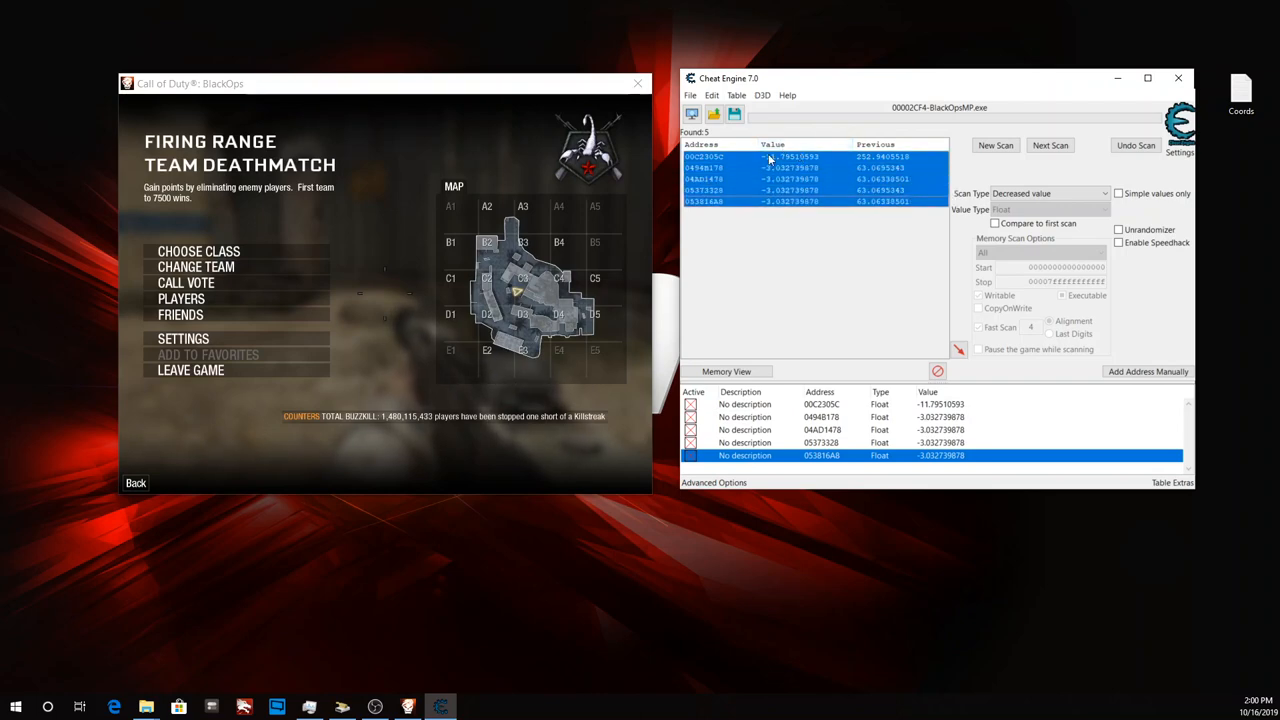
{"action": "right_click", "coordinate": [756, 167]}
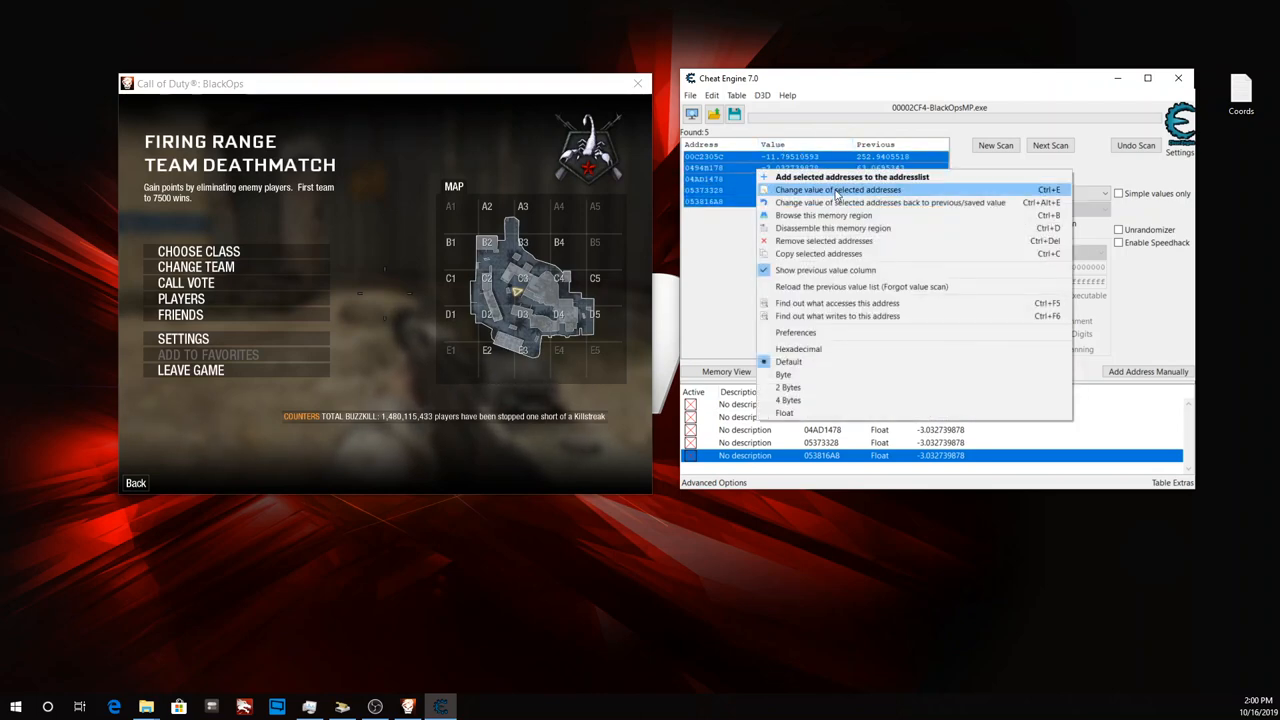
{"action": "left_click", "coordinate": [820, 240]}
Delete all five addresses, from 00C2305C to 053816A8, from the address list.
{"action": "left_click", "coordinate": [850, 405]}
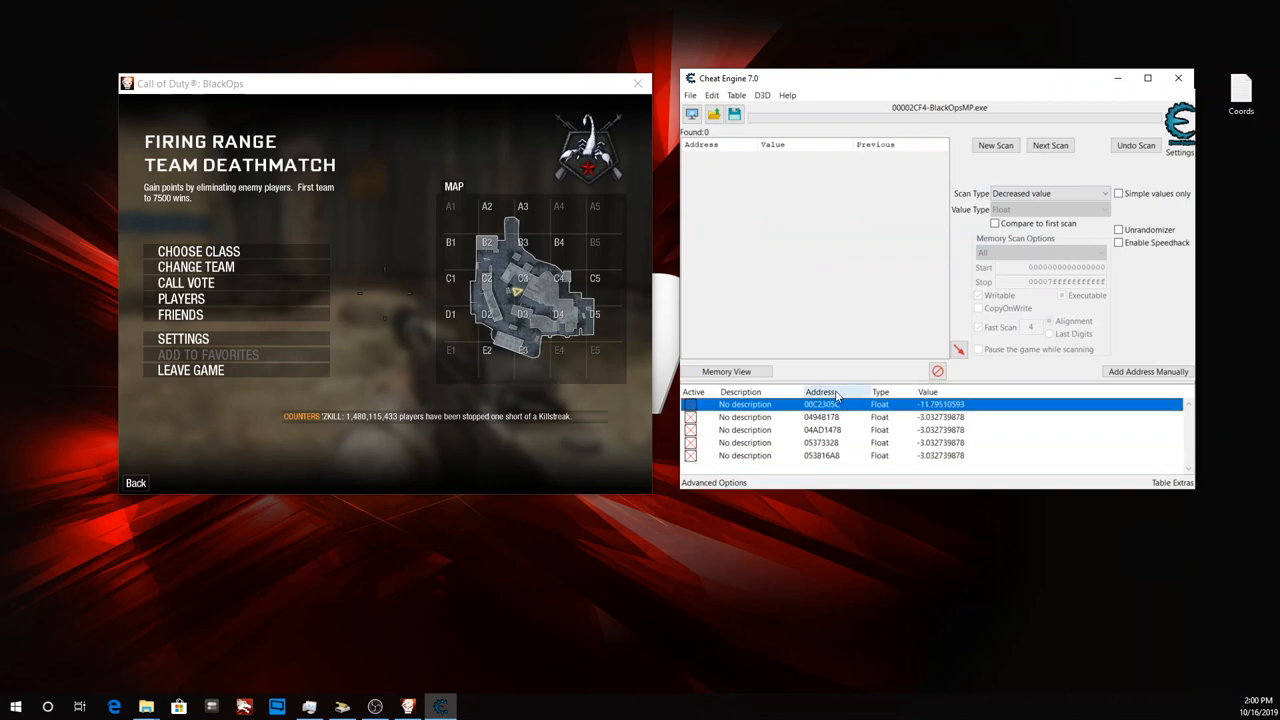
{"action": "key", "text": "shift+Down"}
{"action": "key", "text": "shift+Down"}
{"action": "key", "text": "shift+Down"}
{"action": "key", "text": "shift+Down"}
{"action": "right_click", "coordinate": [816, 430]}
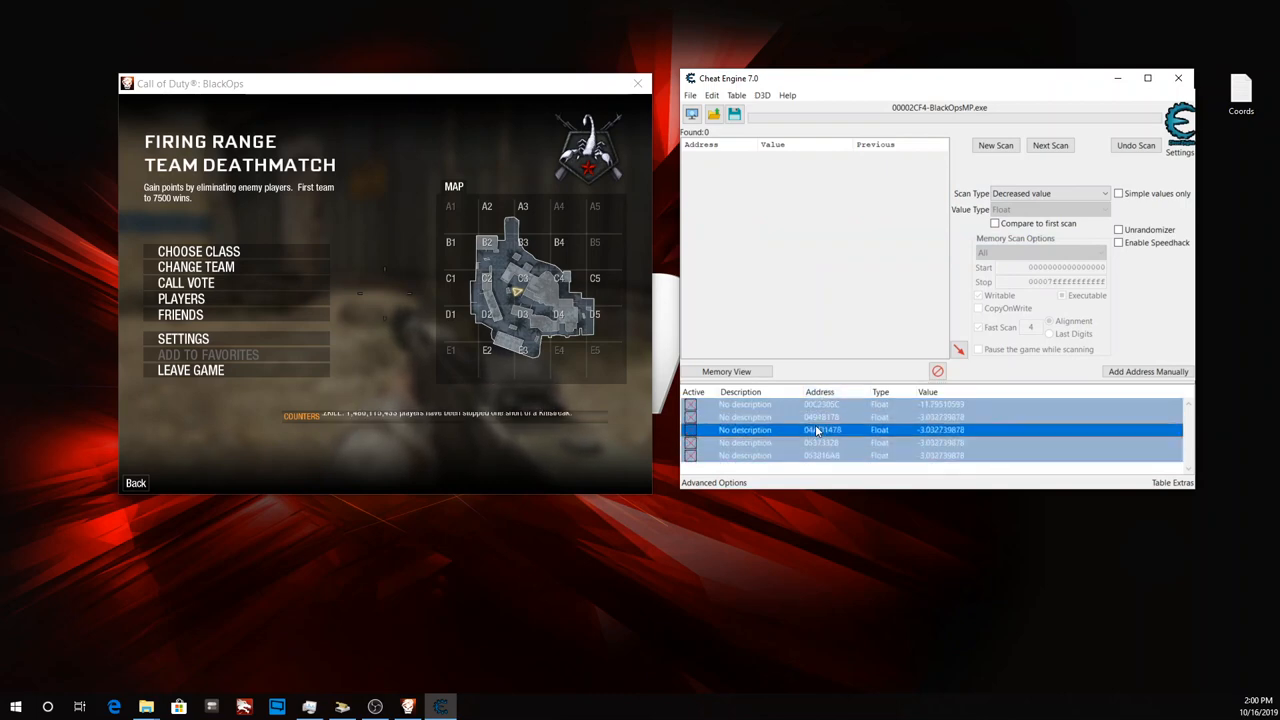
{"action": "left_click", "coordinate": [900, 146]}
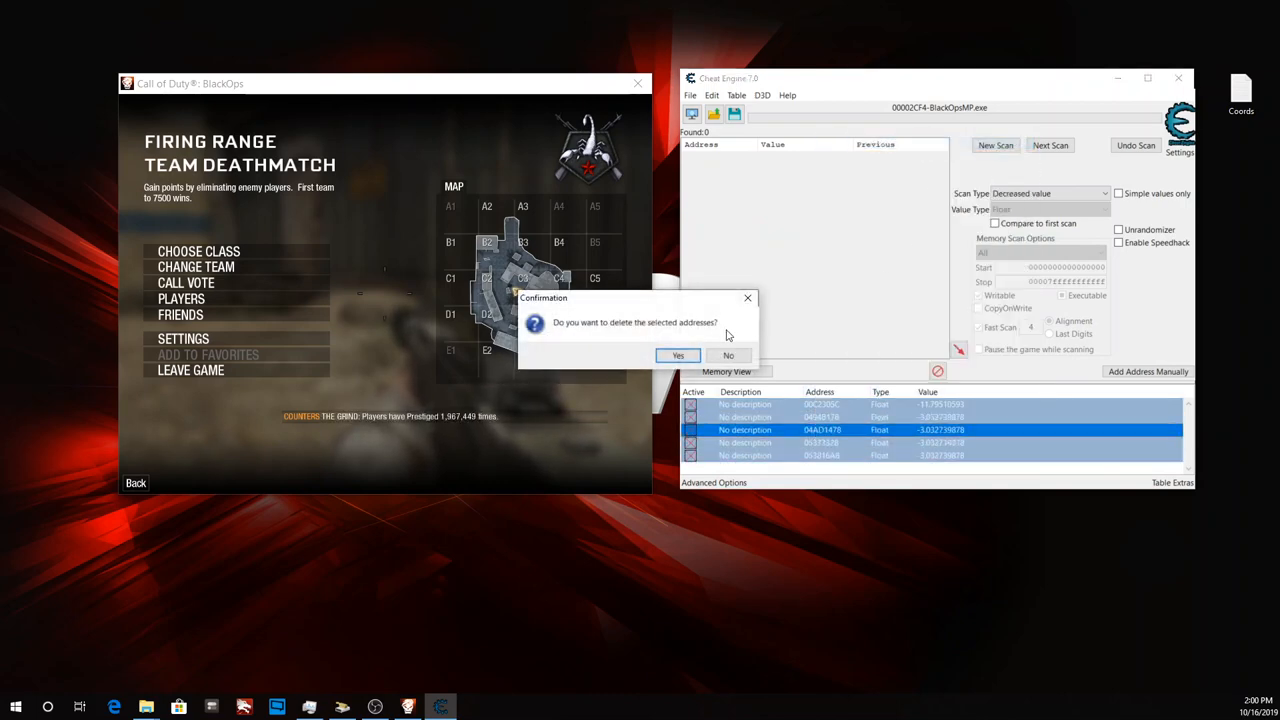
{"action": "left_click", "coordinate": [678, 356]}
Resume the match, walk to the rope ladder on the metal building and climb partway up before pausing.
{"action": "left_click", "coordinate": [408, 706]}
{"action": "key", "text": "Escape"}
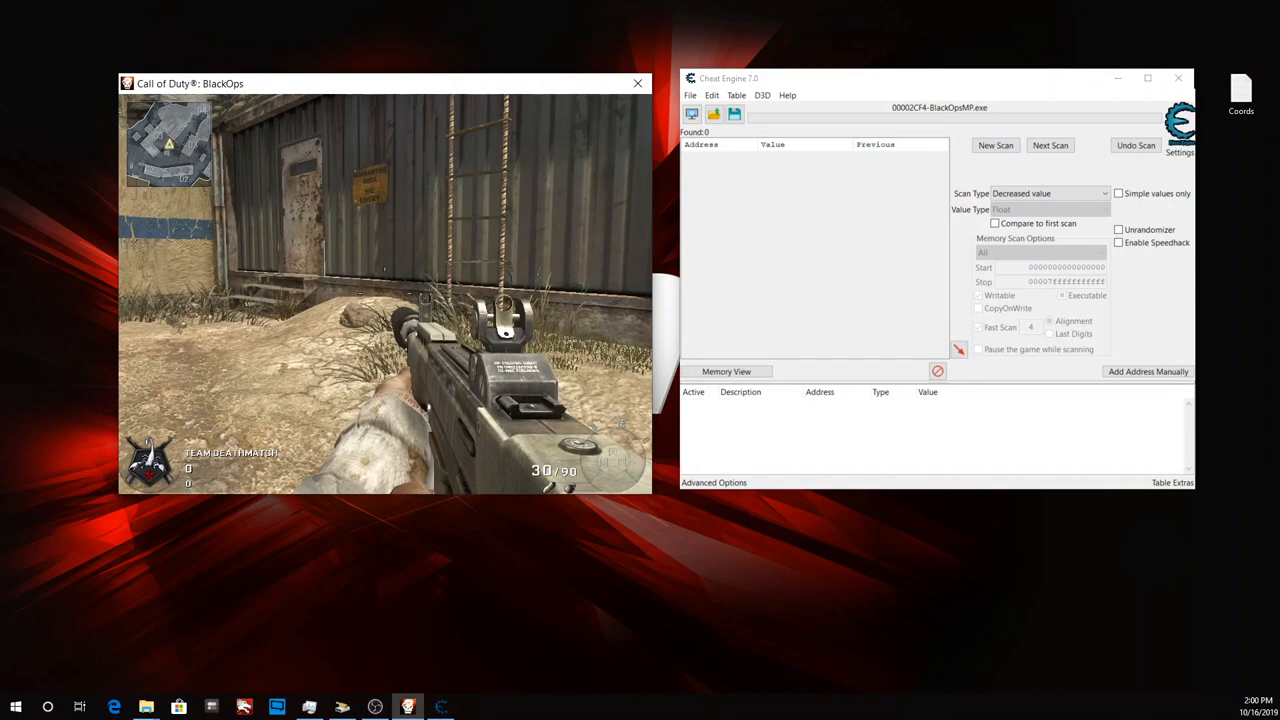
{"action": "key", "text": "w"}
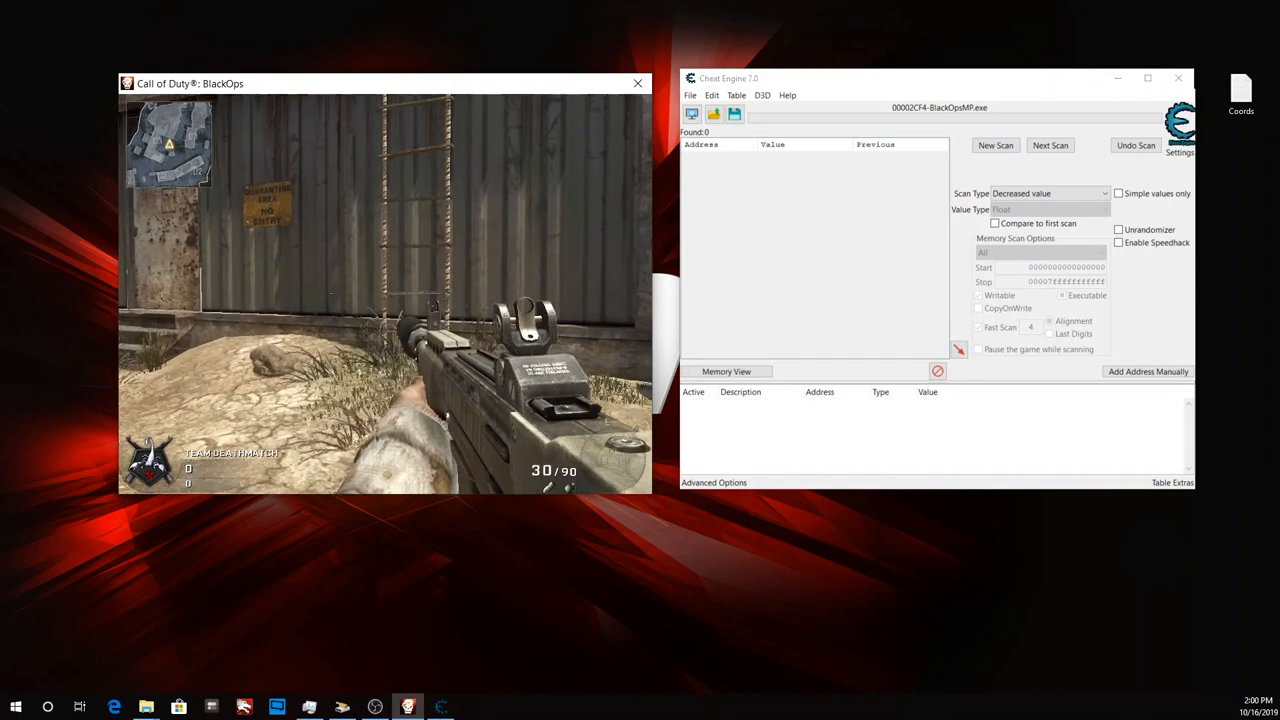
{"action": "key", "text": "w"}
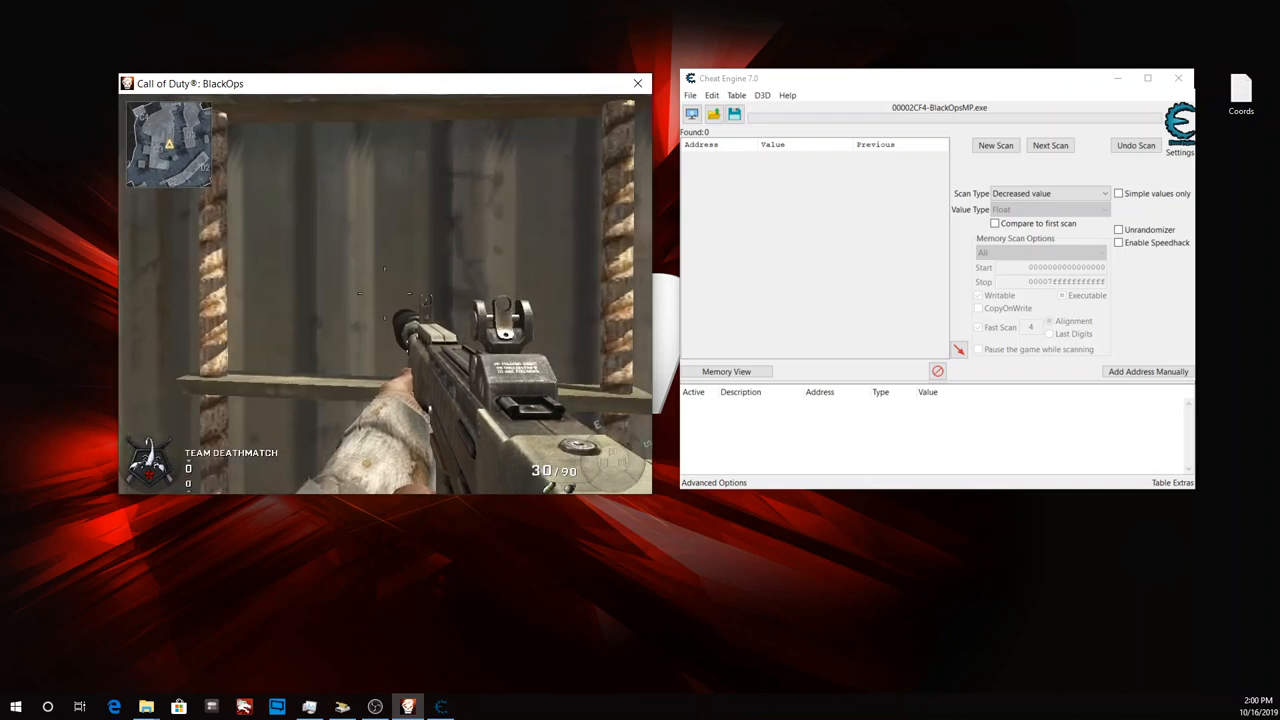
{"action": "key", "text": "Escape"}
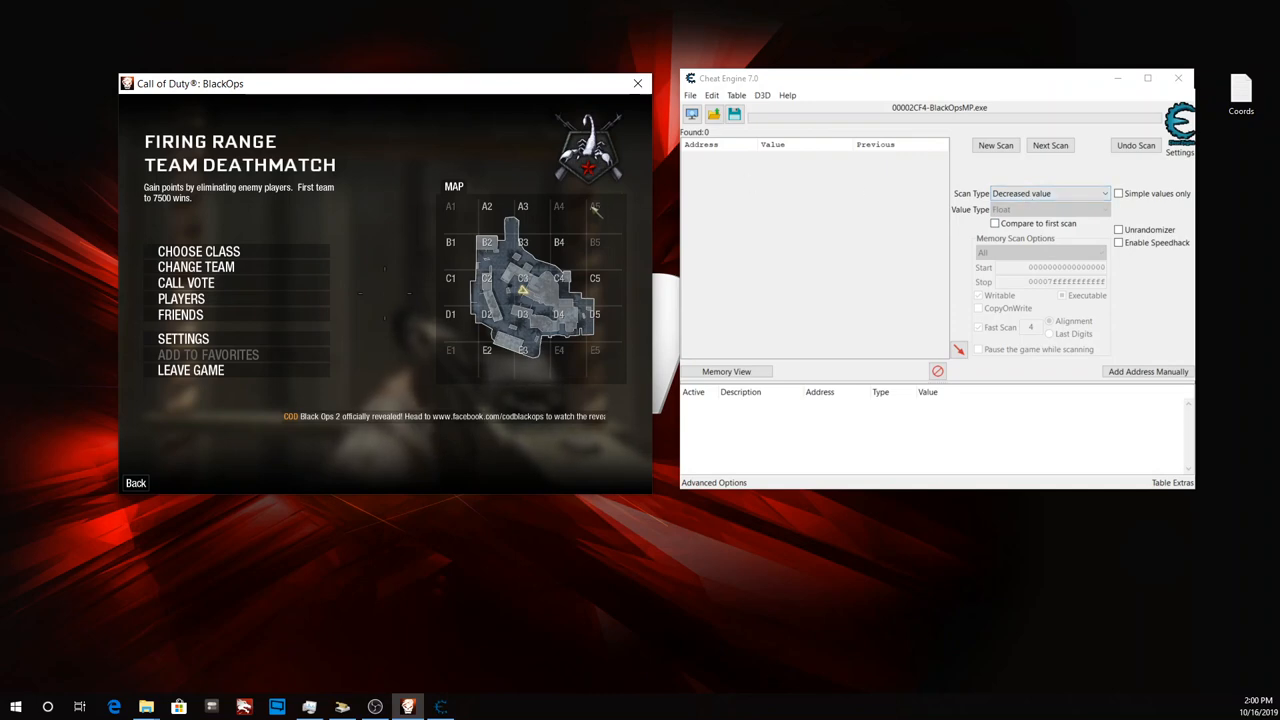
{"action": "key", "text": "Escape"}
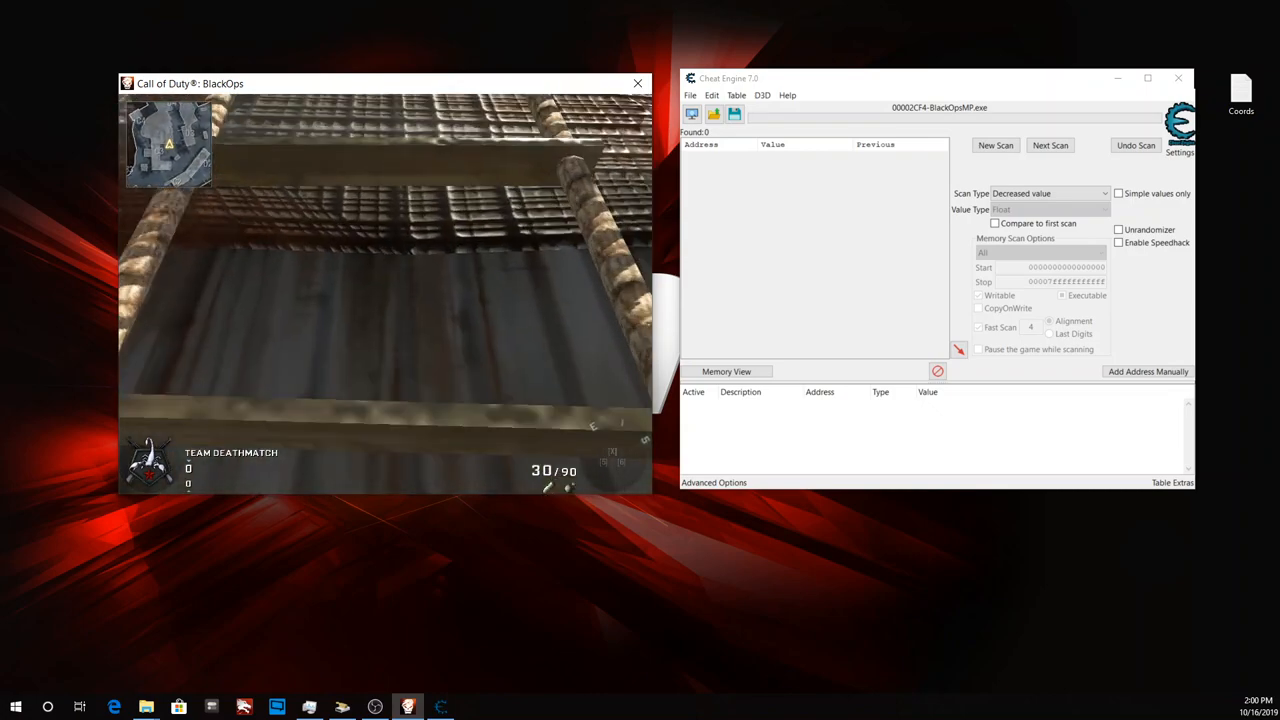
{"action": "key", "text": "Escape"}
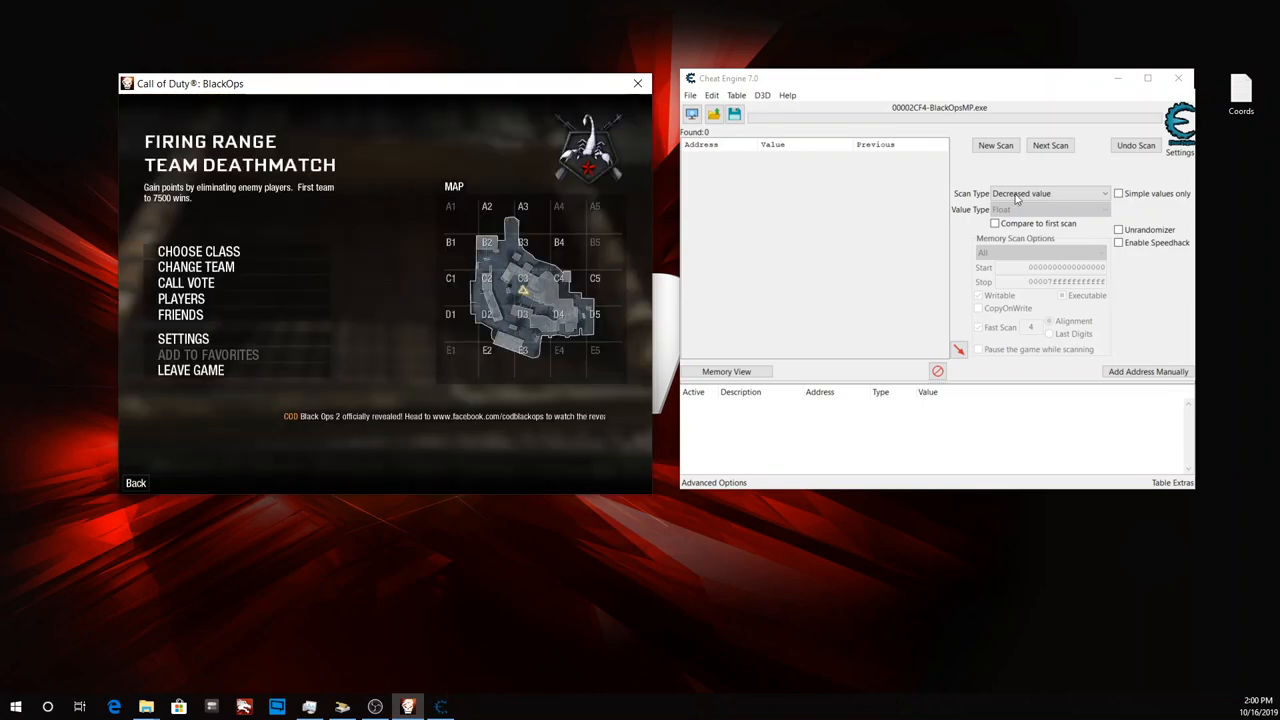
Start a new float scan with an unknown initial value.
{"action": "left_click", "coordinate": [1011, 146]}
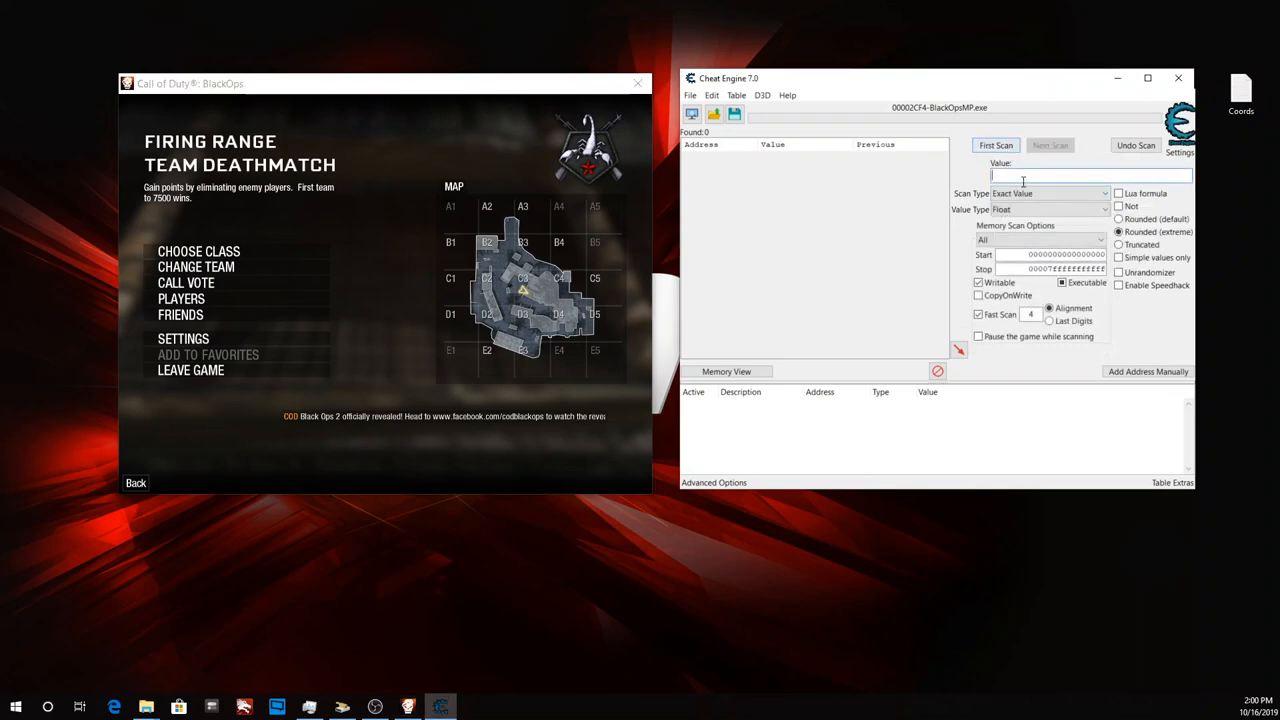
{"action": "left_click", "coordinate": [1035, 194]}
{"action": "left_click", "coordinate": [1036, 250]}
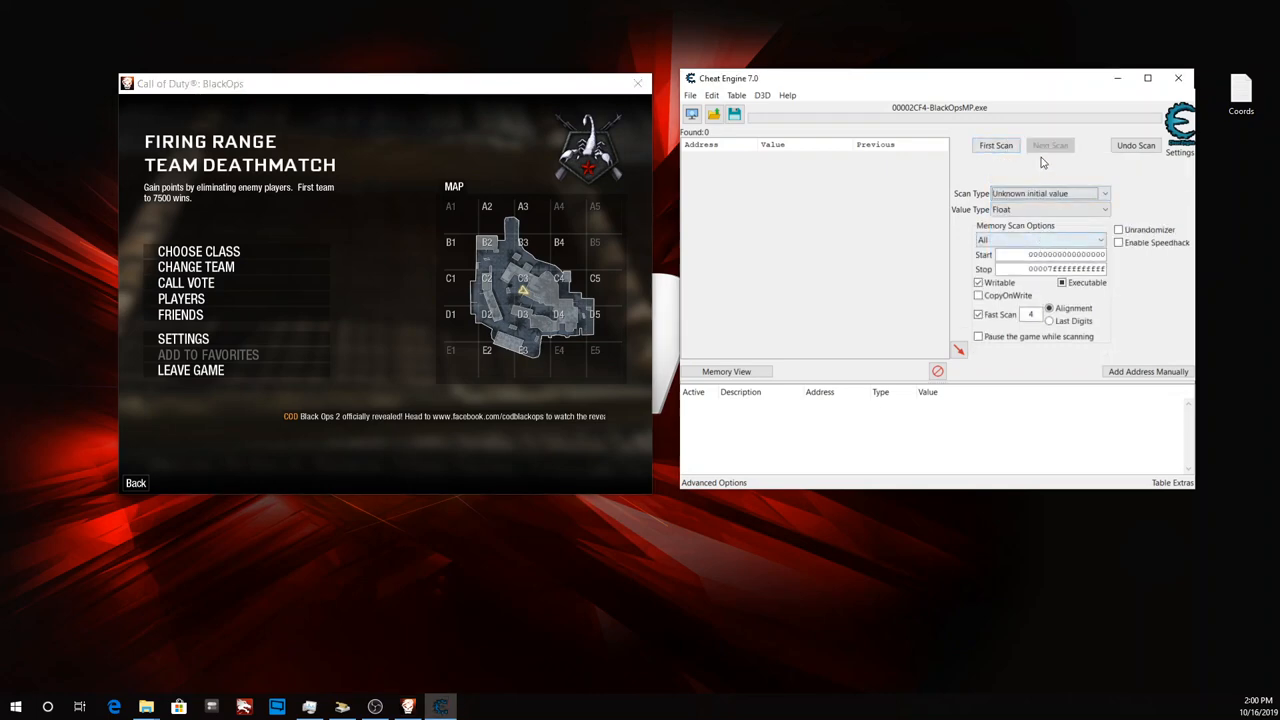
{"action": "left_click", "coordinate": [1011, 153]}
Climb slightly higher on the ladder and narrow the results with an increased-value scan.
{"action": "key", "text": "Escape"}
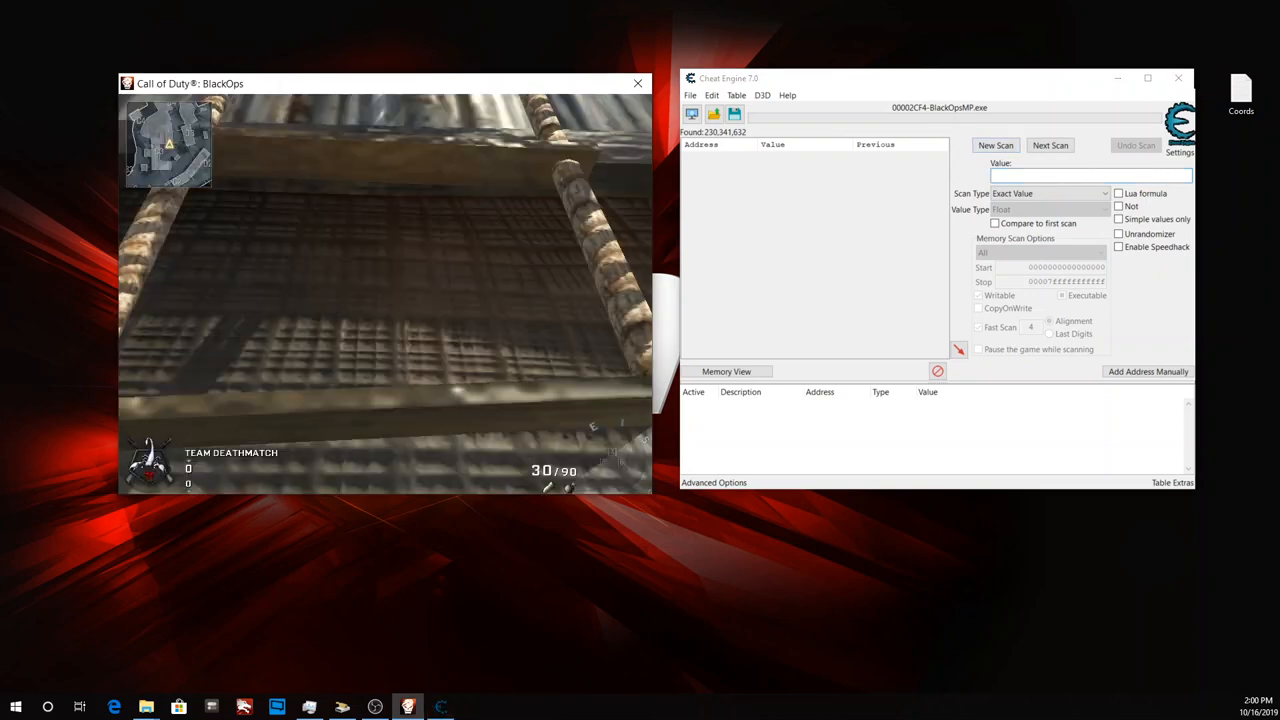
{"action": "key", "text": "Escape"}
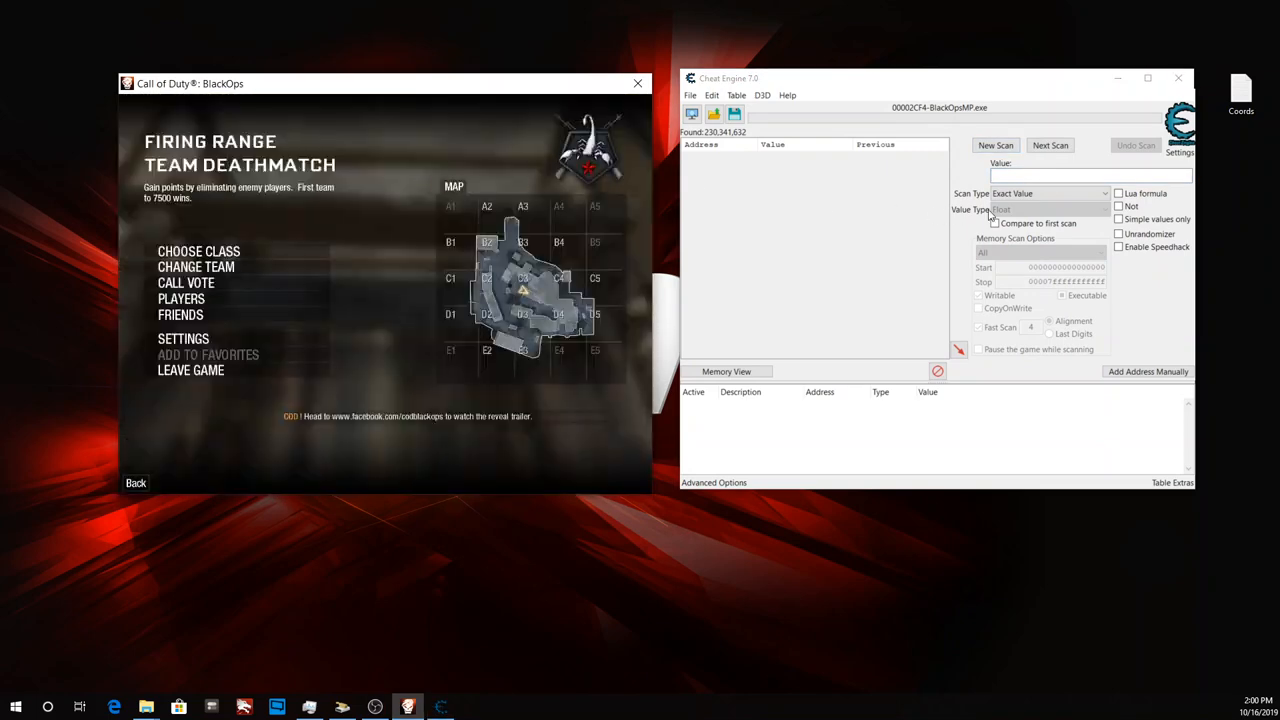
{"action": "left_click", "coordinate": [1016, 196]}
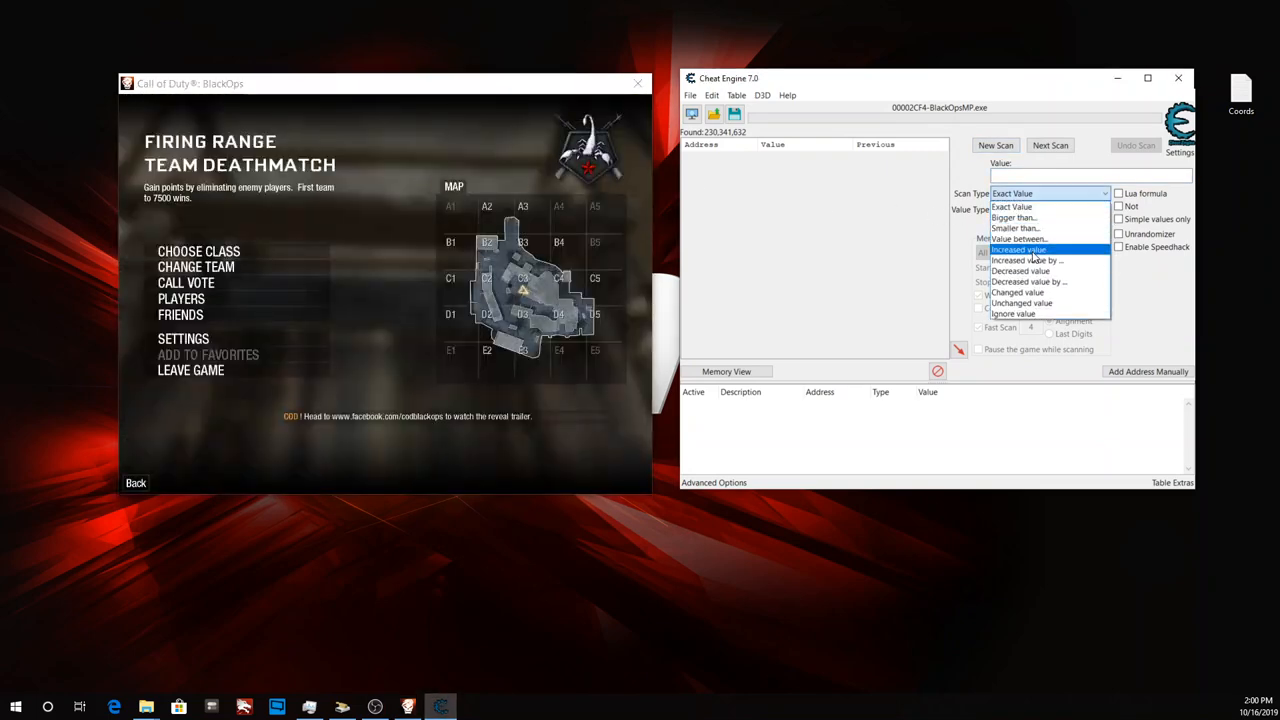
{"action": "left_click", "coordinate": [1033, 251]}
{"action": "left_click", "coordinate": [1046, 148]}
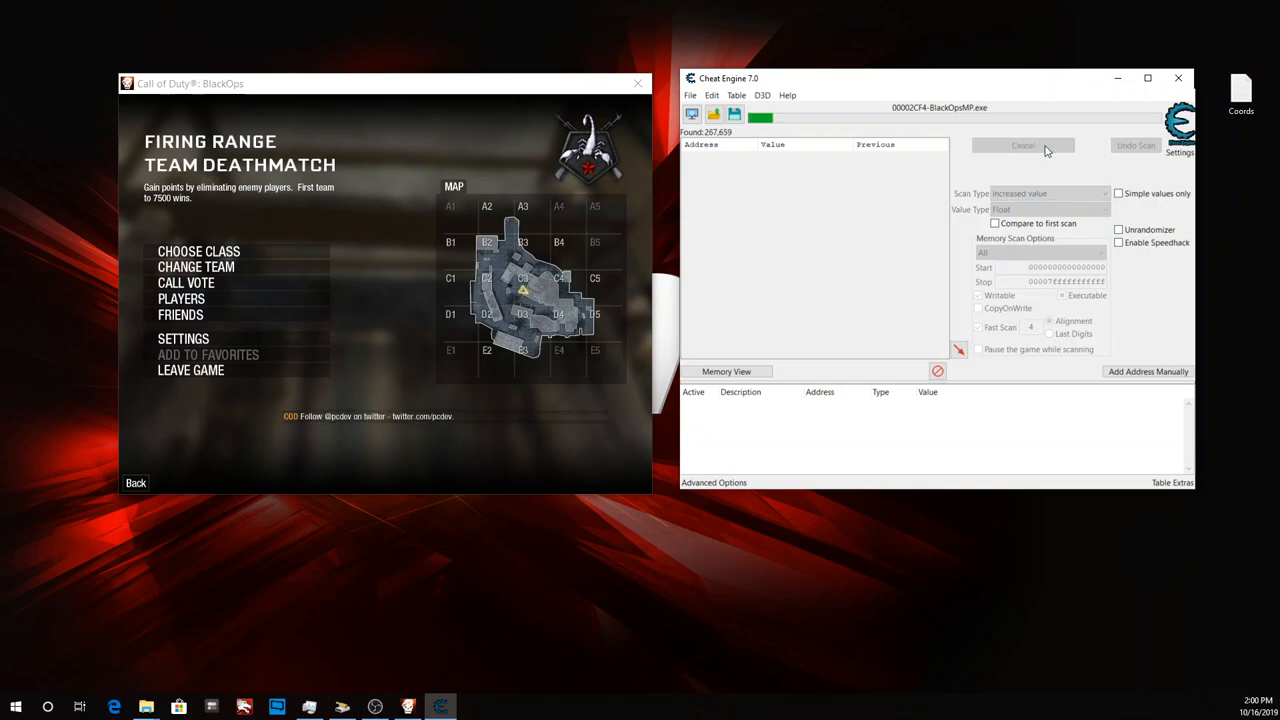
Move slightly down the ladder and narrow the results with a decreased-value scan.
{"action": "left_click", "coordinate": [563, 211]}
{"action": "key", "text": "Escape"}
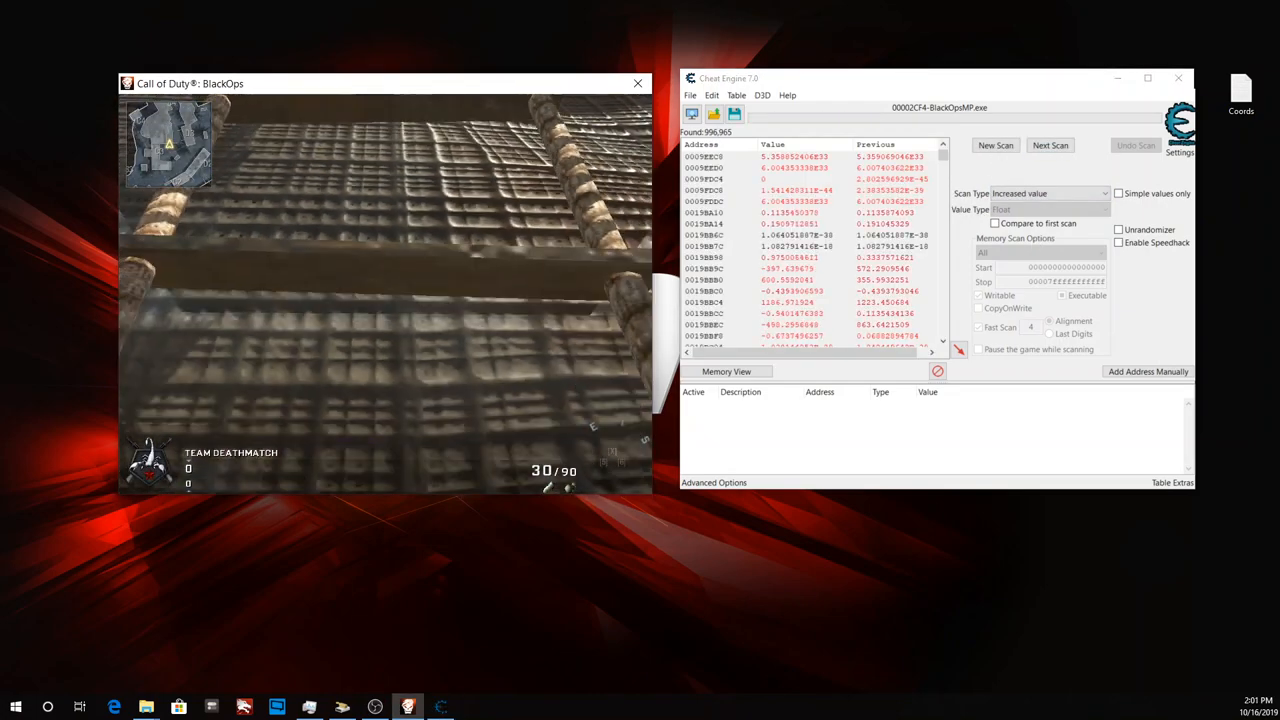
{"action": "key", "text": "Escape"}
{"action": "left_click", "coordinate": [1050, 193]}
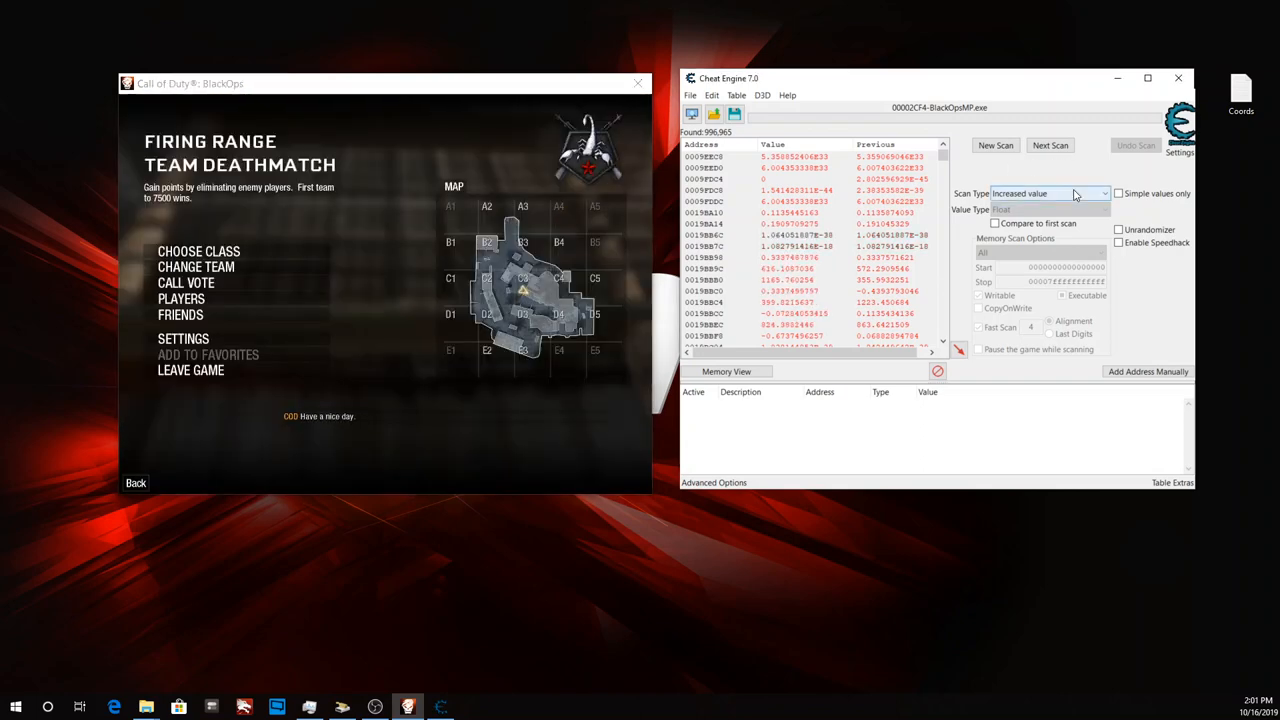
{"action": "left_click", "coordinate": [1040, 271]}
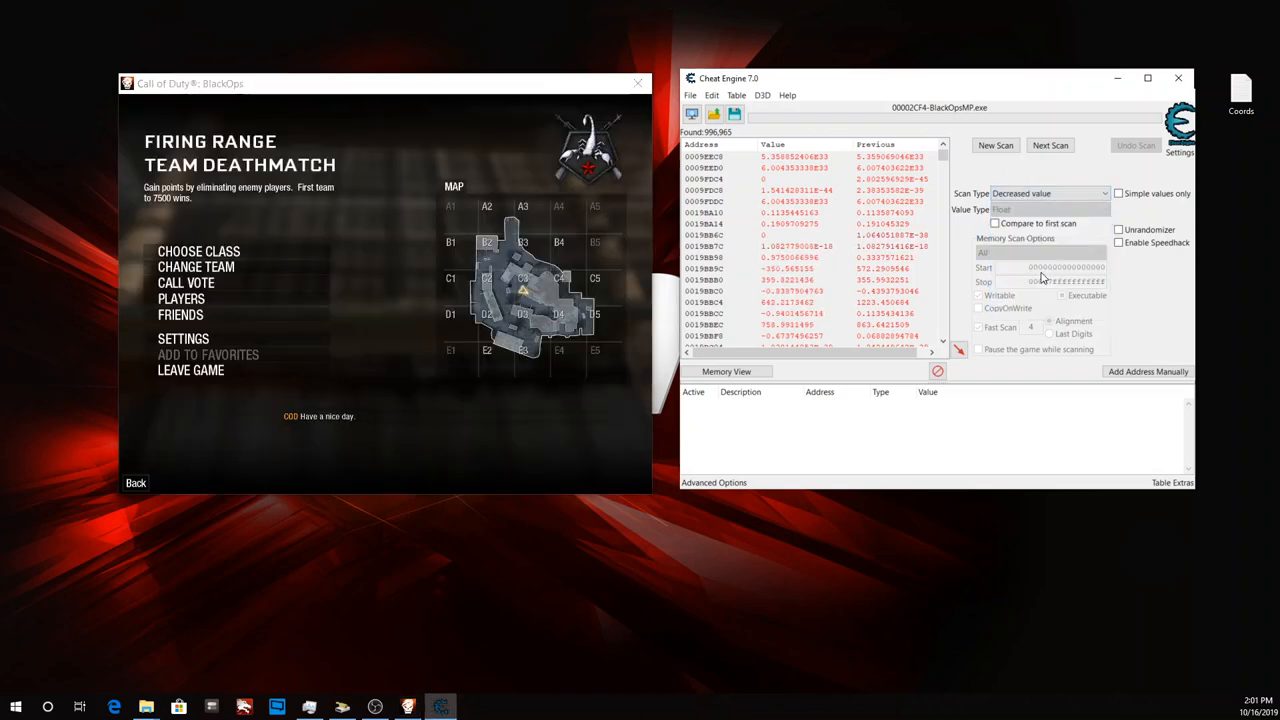
{"action": "left_click", "coordinate": [1050, 146]}
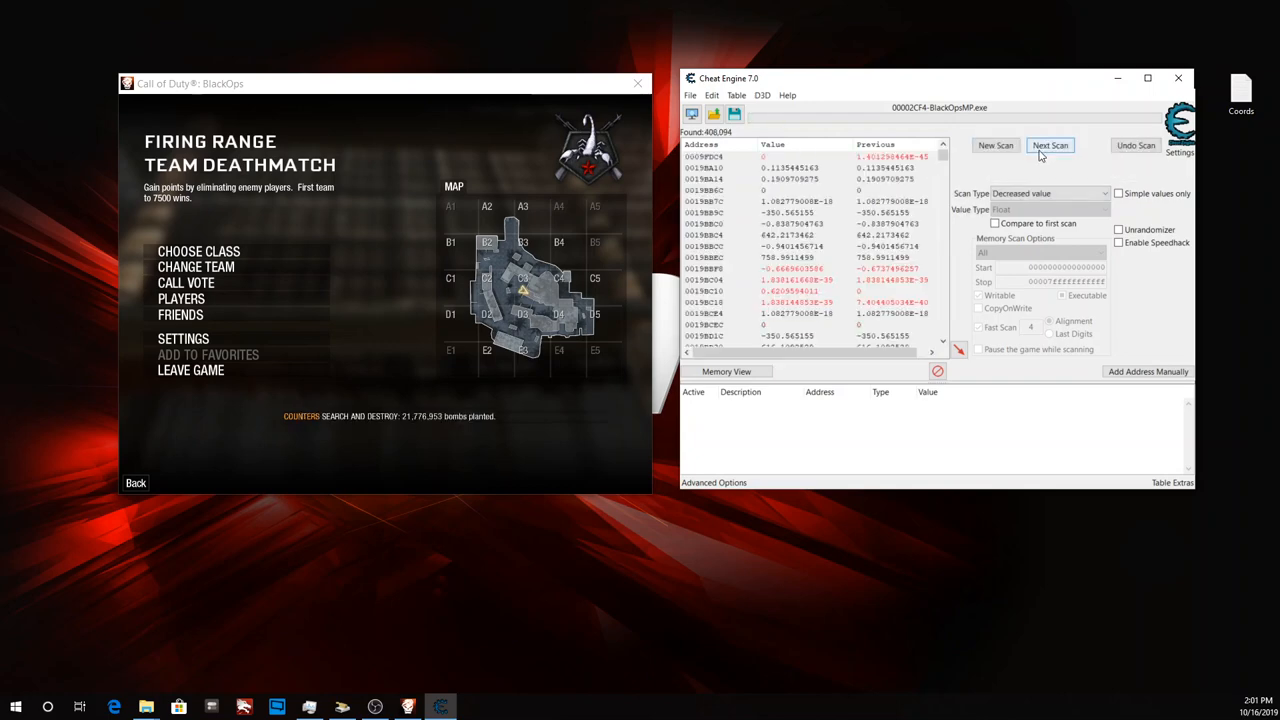
Resume the match, climb the ladder for an increased-value scan and move down for a decreased-value scan.
{"action": "key", "text": "alt+Tab"}
{"action": "key", "text": "Escape"}
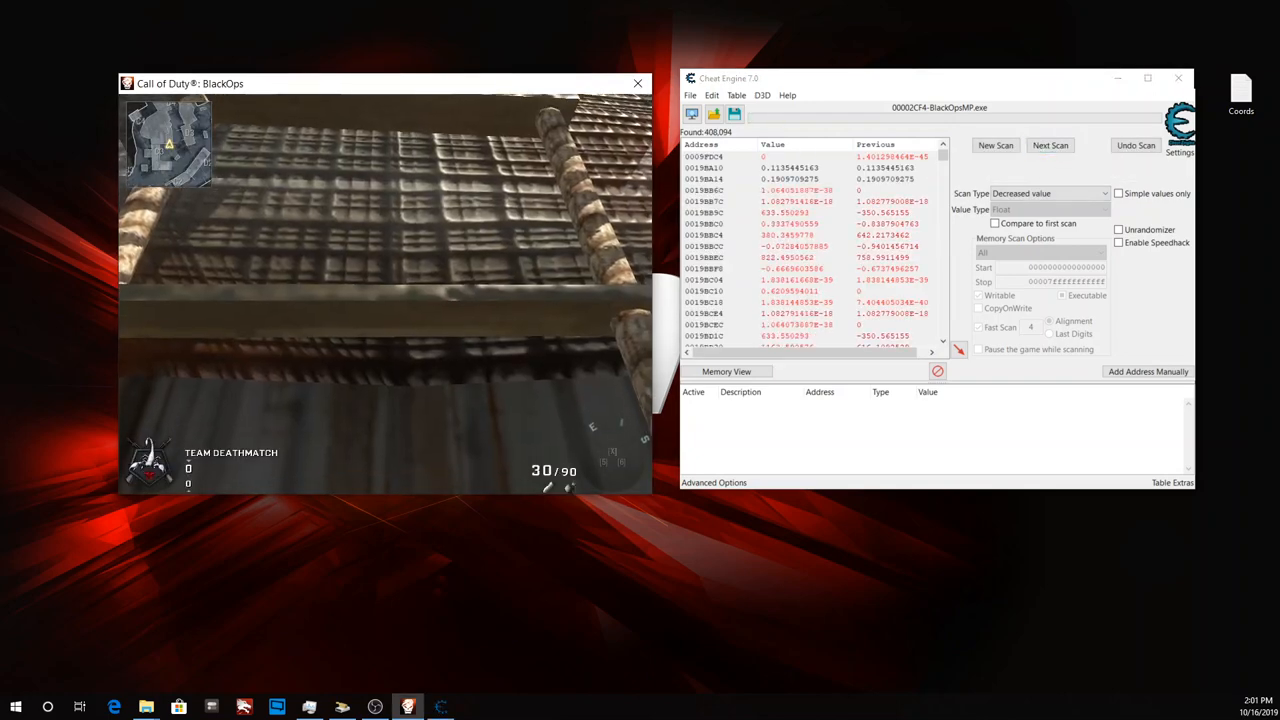
{"action": "key", "text": "w"}
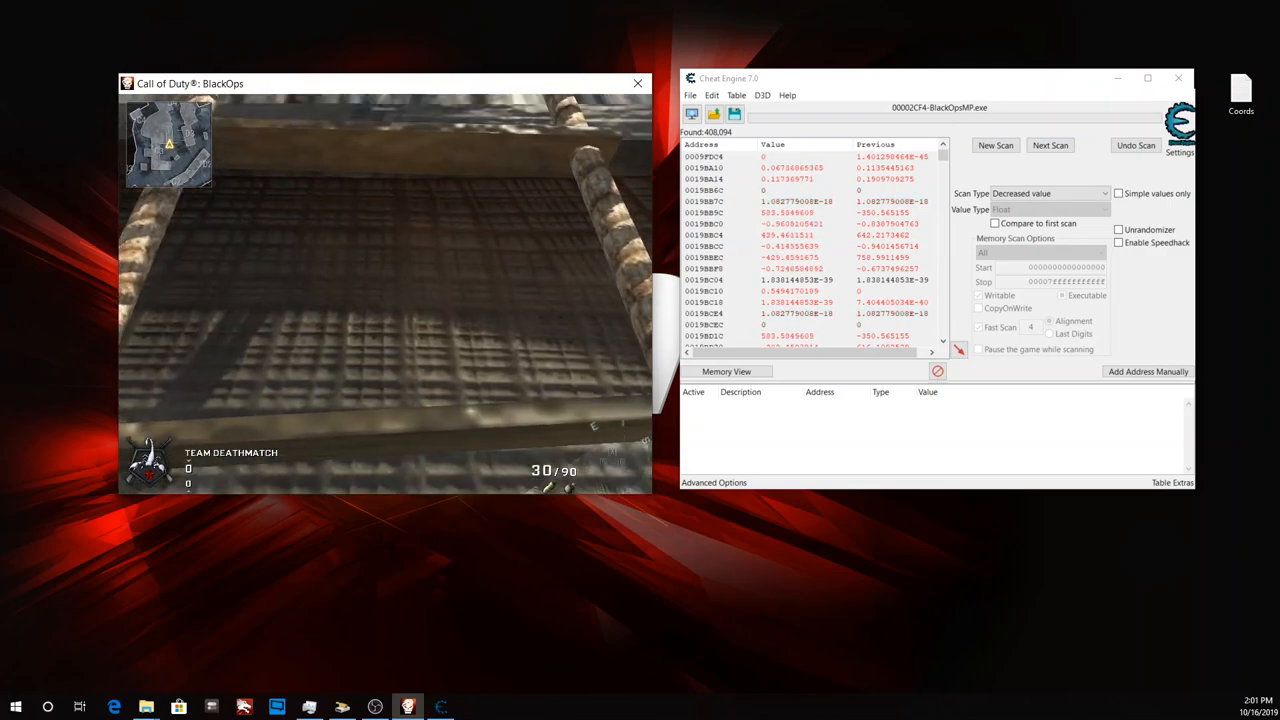
{"action": "key", "text": "F2"}
{"action": "key", "text": "s"}
{"action": "key", "text": "F3"}
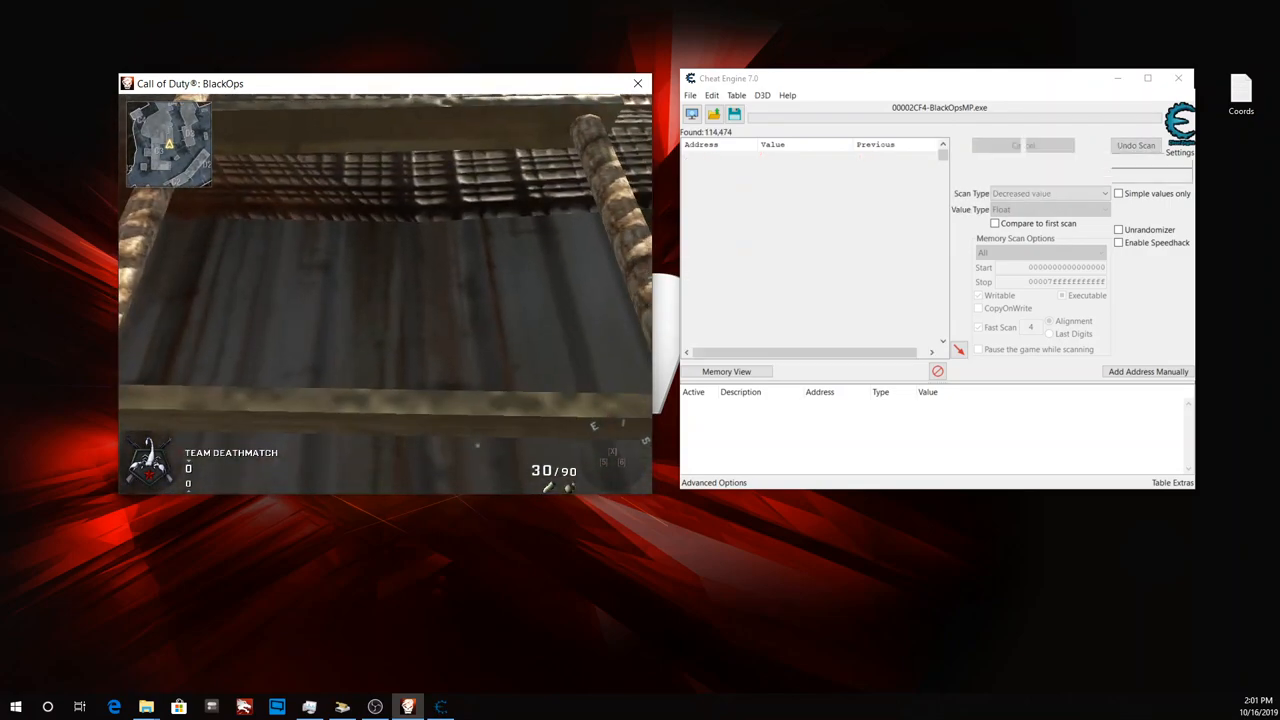
Keep alternating up and down the ladder, running an increased-value scan after each climb and a decreased-value scan after each descent.
{"action": "key", "text": "w"}
{"action": "key", "text": "F2"}
{"action": "key", "text": "s"}
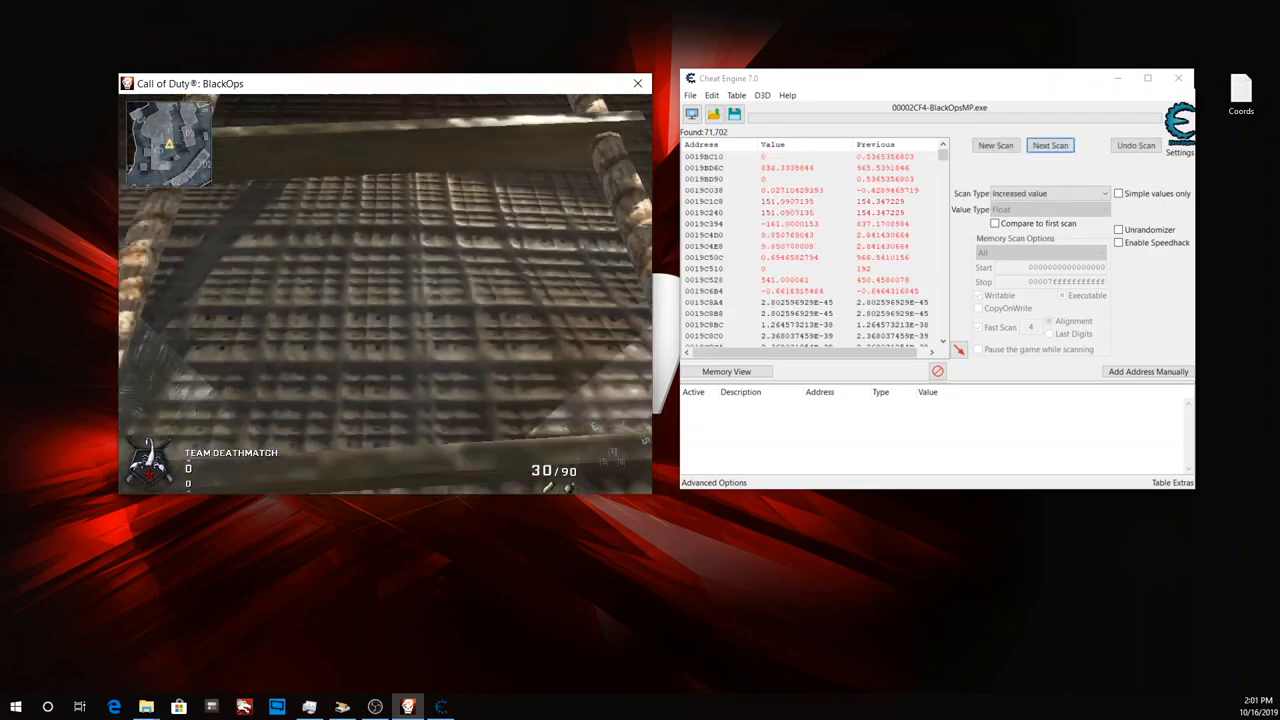
{"action": "key", "text": "F3"}
{"action": "key", "text": "w"}
{"action": "key", "text": "F2"}
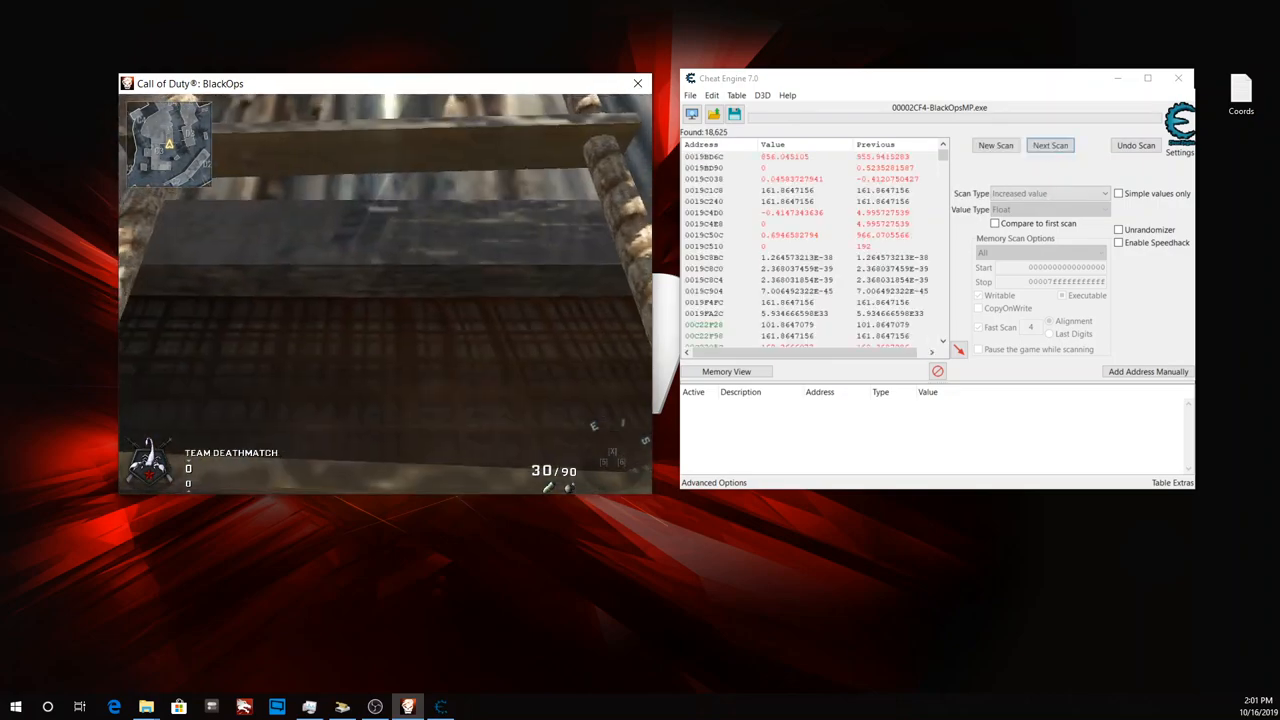
Descend the ladder for a decreased-value scan and climb back up for further increased-value scans.
{"action": "key", "text": "s"}
{"action": "key", "text": "F3"}
{"action": "key", "text": "w"}
{"action": "key", "text": "F2"}
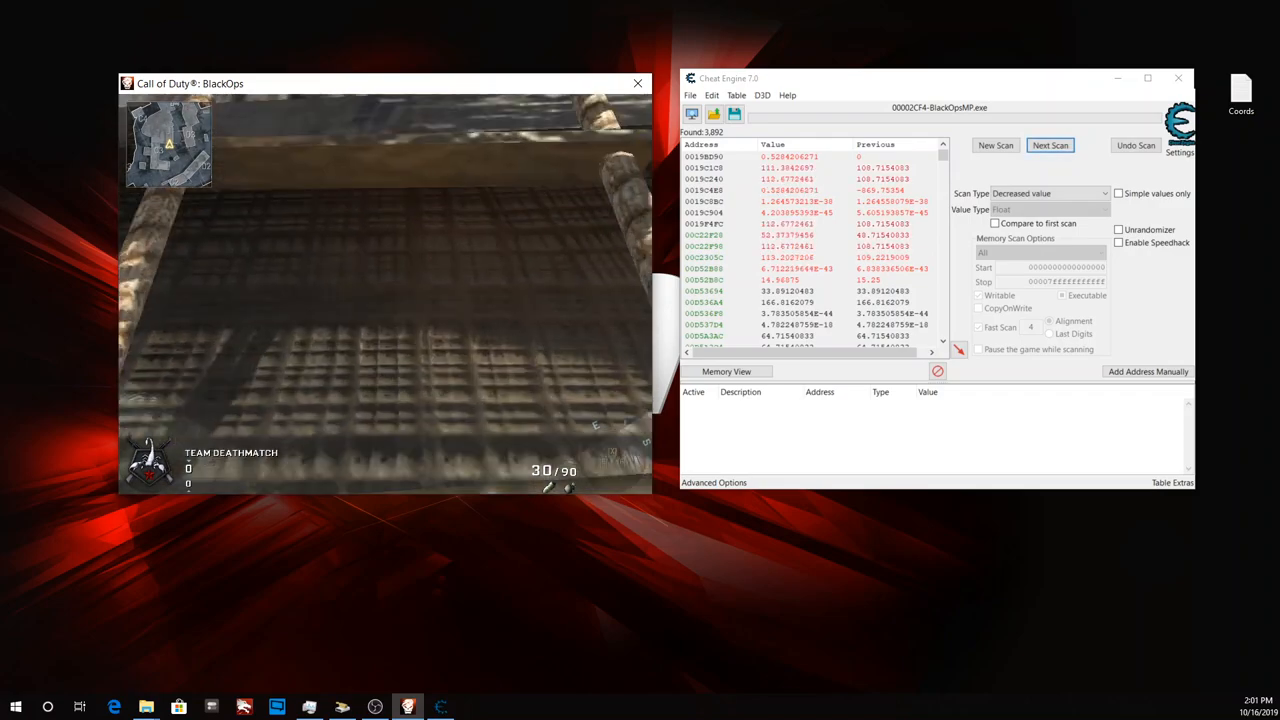
{"action": "key", "text": "w"}
{"action": "key", "text": "F1"}
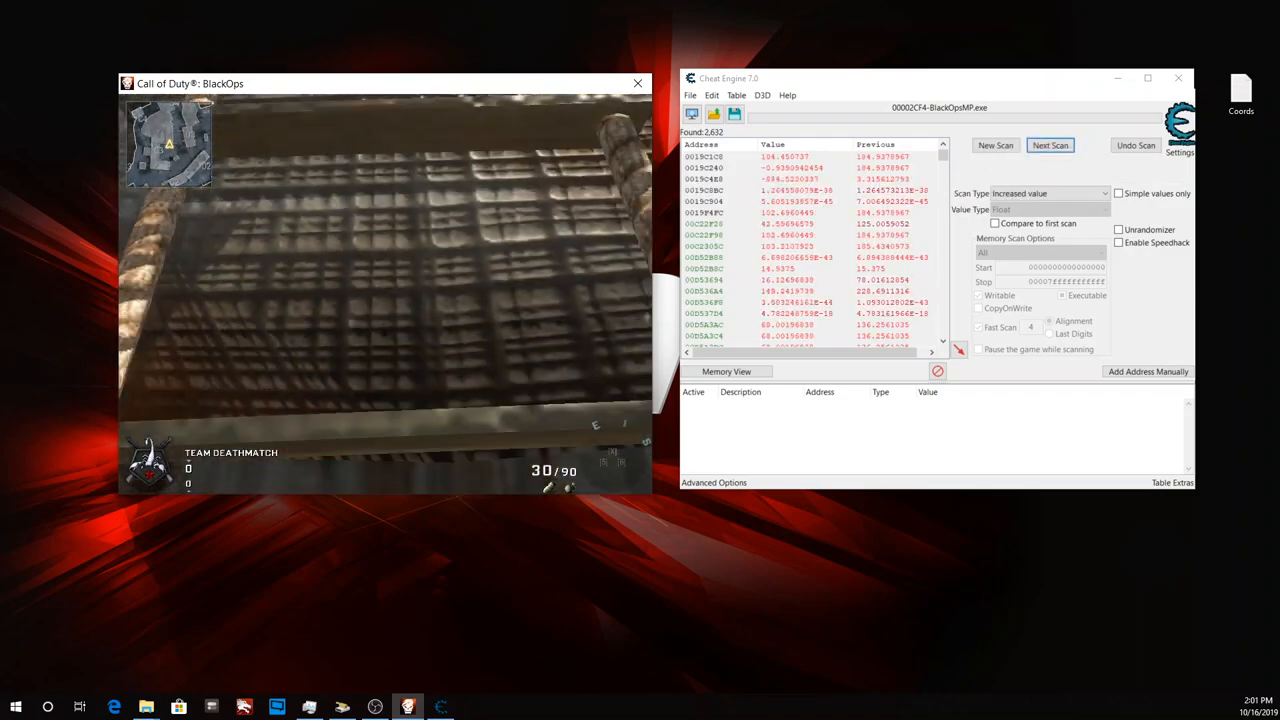
Narrow the results with an increased-value scan higher on the ladder and repeated decreased-value scans while descending.
{"action": "key", "text": "s"}
{"action": "key", "text": "F2"}
{"action": "key", "text": "F1"}
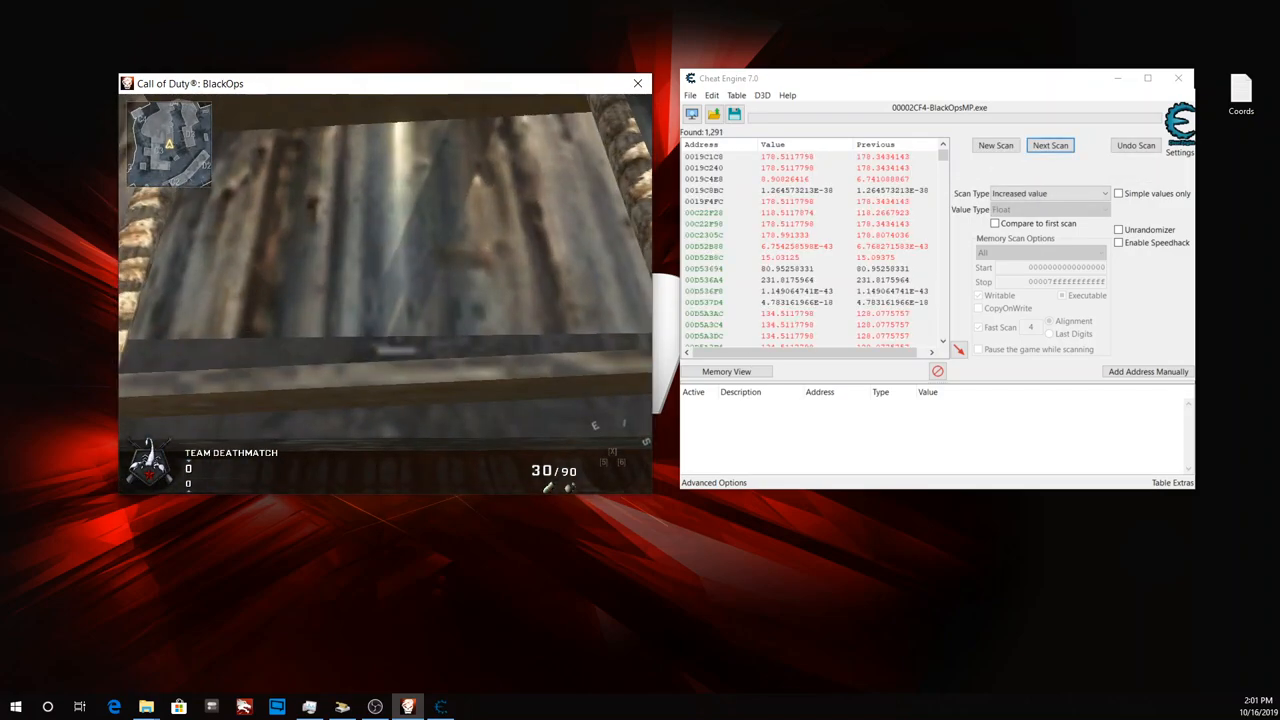
{"action": "key", "text": "s"}
{"action": "key", "text": "F2"}
{"action": "key", "text": "s"}
{"action": "key", "text": "F2"}
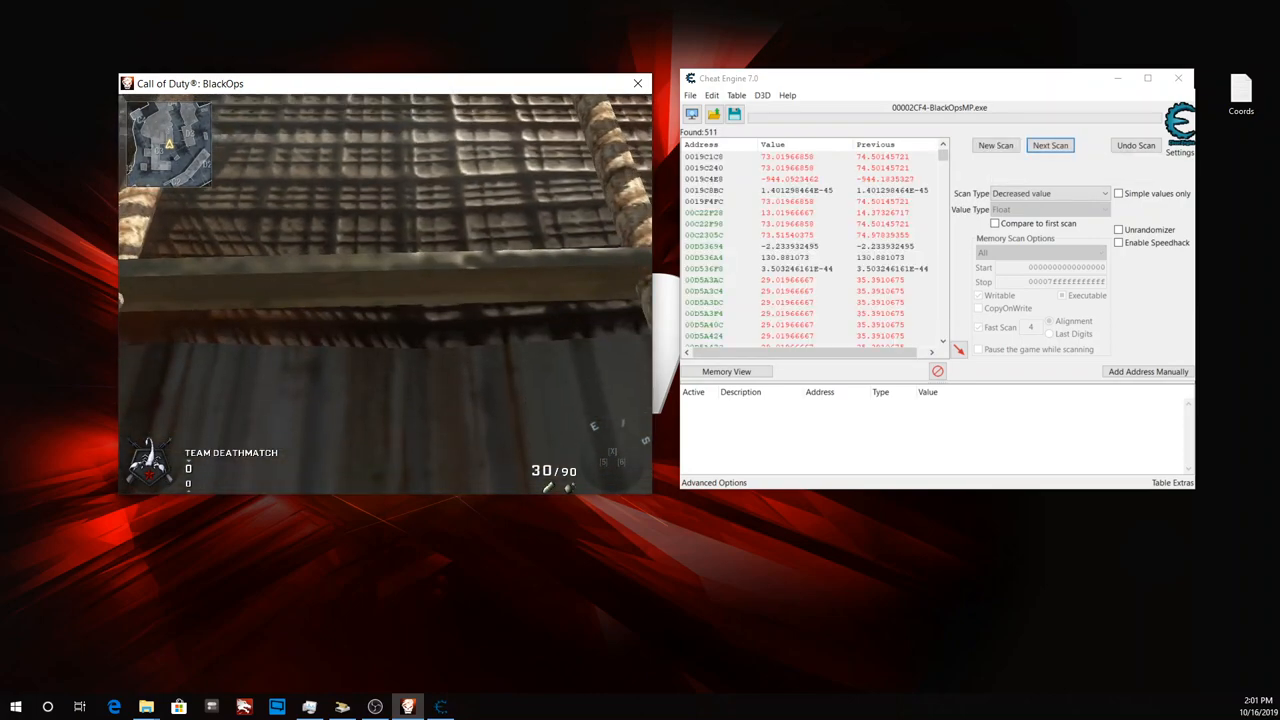
Climb the ladder in three stages, running an increased-value scan after each one.
{"action": "key", "text": "w"}
{"action": "key", "text": "F1"}
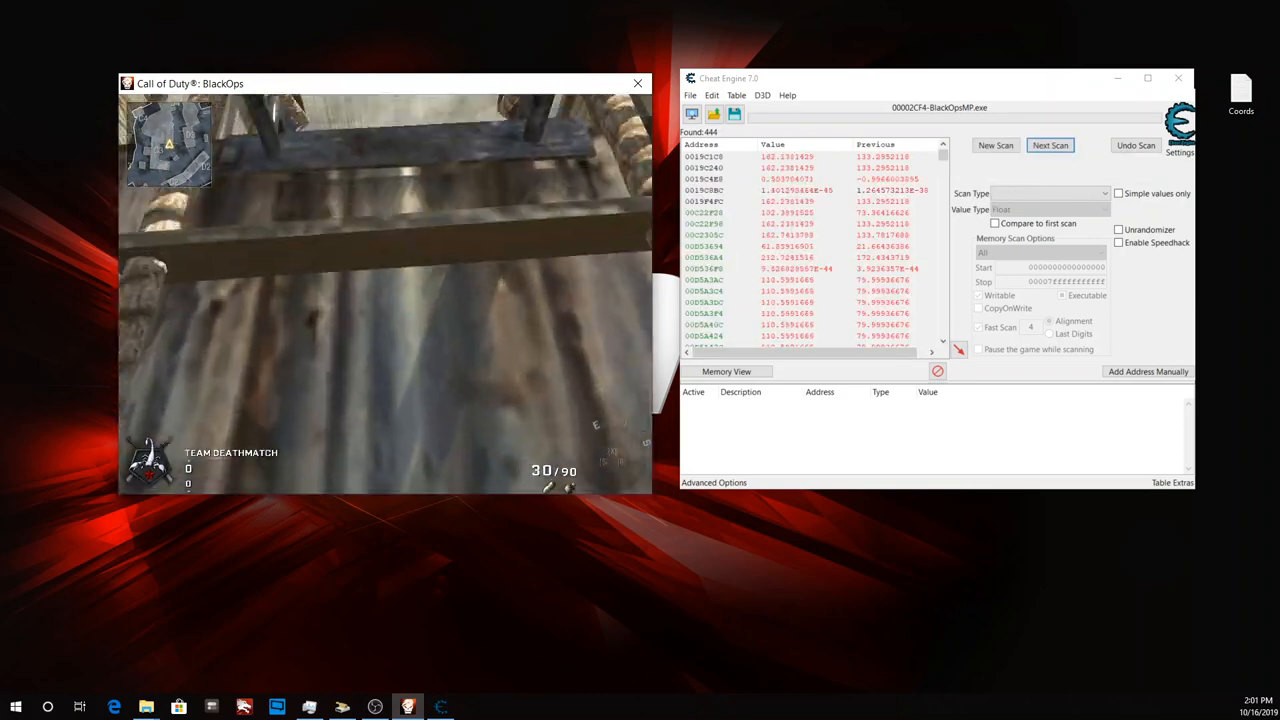
{"action": "key", "text": "w"}
{"action": "key", "text": "F1"}
{"action": "key", "text": "w"}
{"action": "key", "text": "F1"}
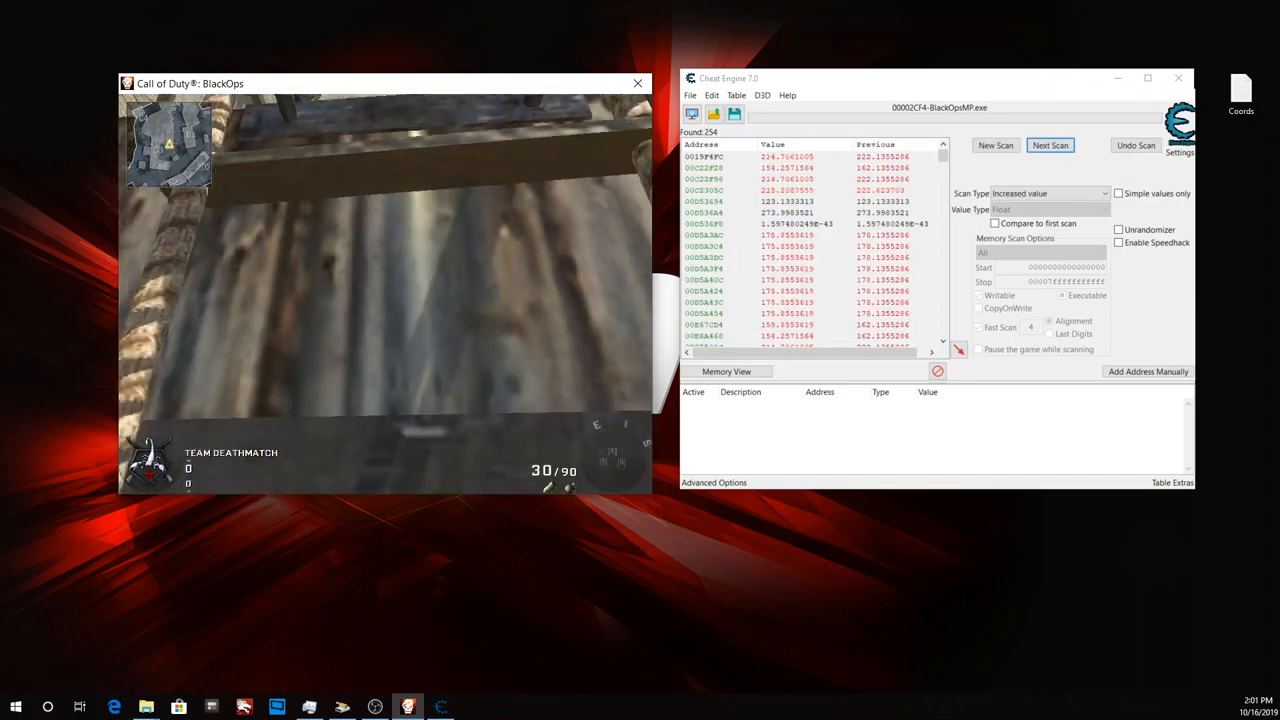
Descend the ladder in three stages, running a decreased-value scan after each one.
{"action": "key", "text": "s"}
{"action": "key", "text": "F2"}
{"action": "key", "text": "s"}
{"action": "key", "text": "F2"}
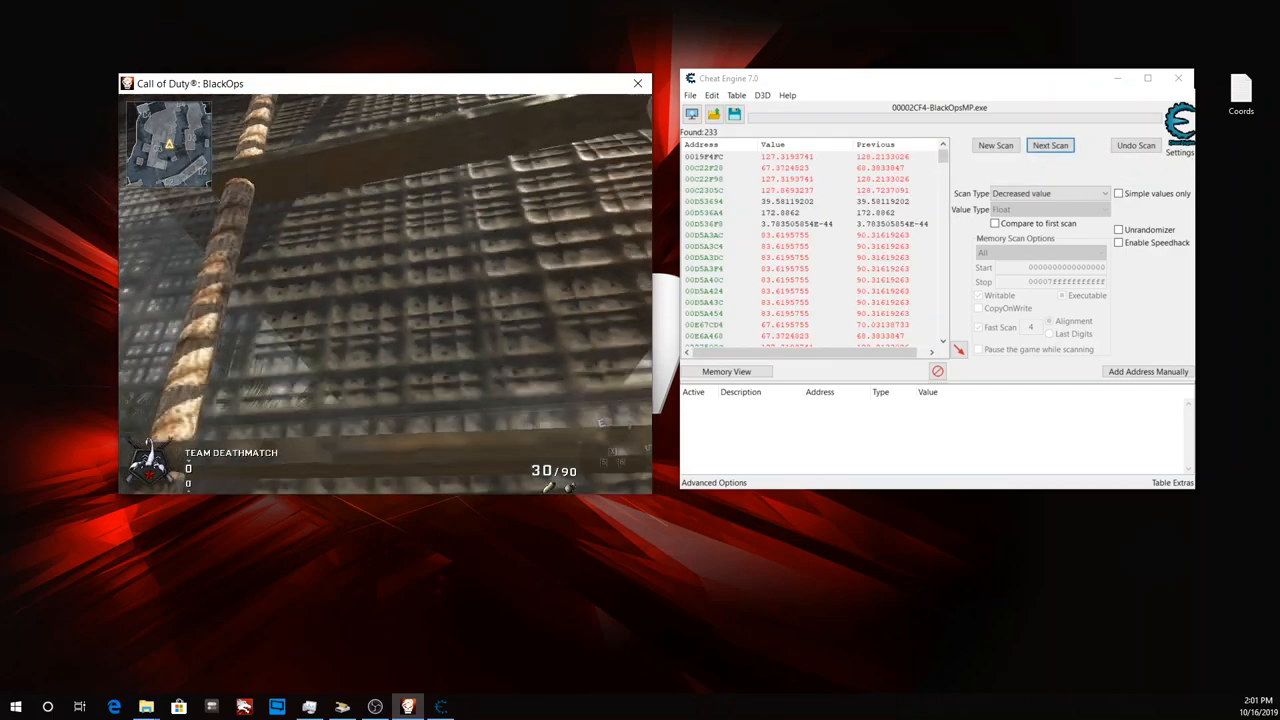
{"action": "key", "text": "s"}
{"action": "key", "text": "F2"}
Climb the ladder again and narrow the results with several increased-value scans.
{"action": "key", "text": "w"}
{"action": "key", "text": "F1"}
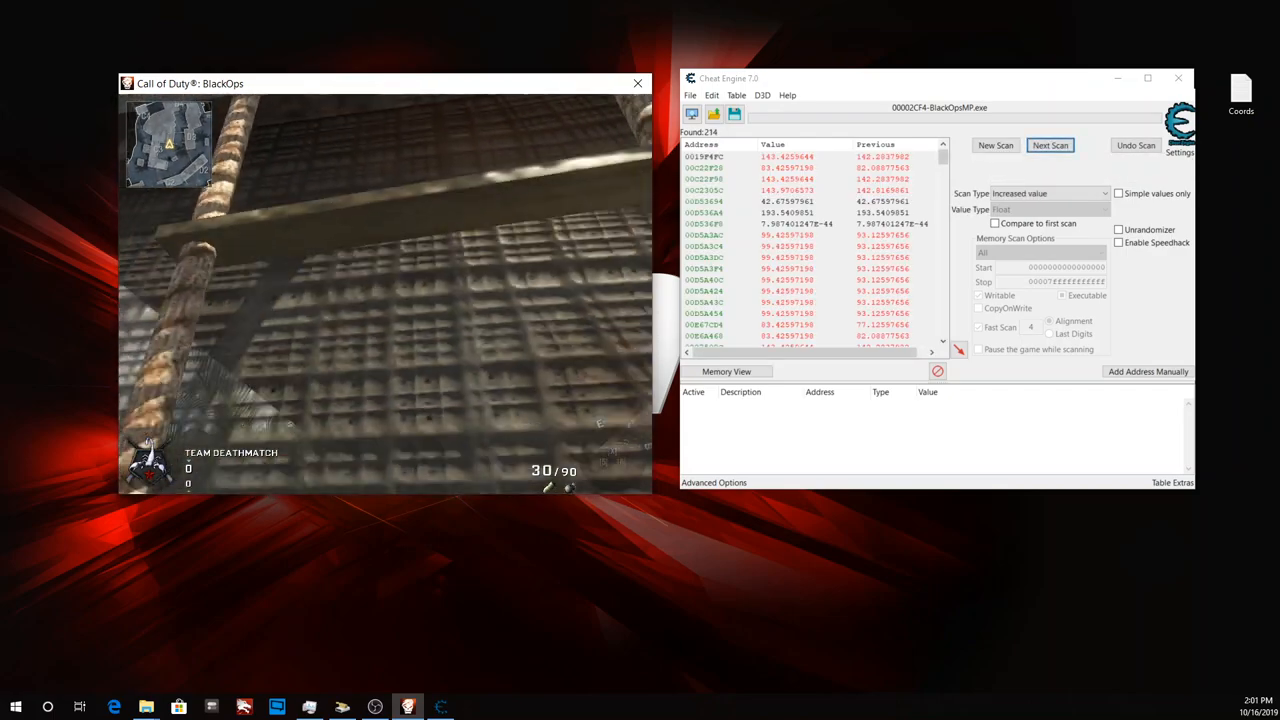
{"action": "key", "text": "w"}
{"action": "key", "text": "F1"}
{"action": "key", "text": "F1"}
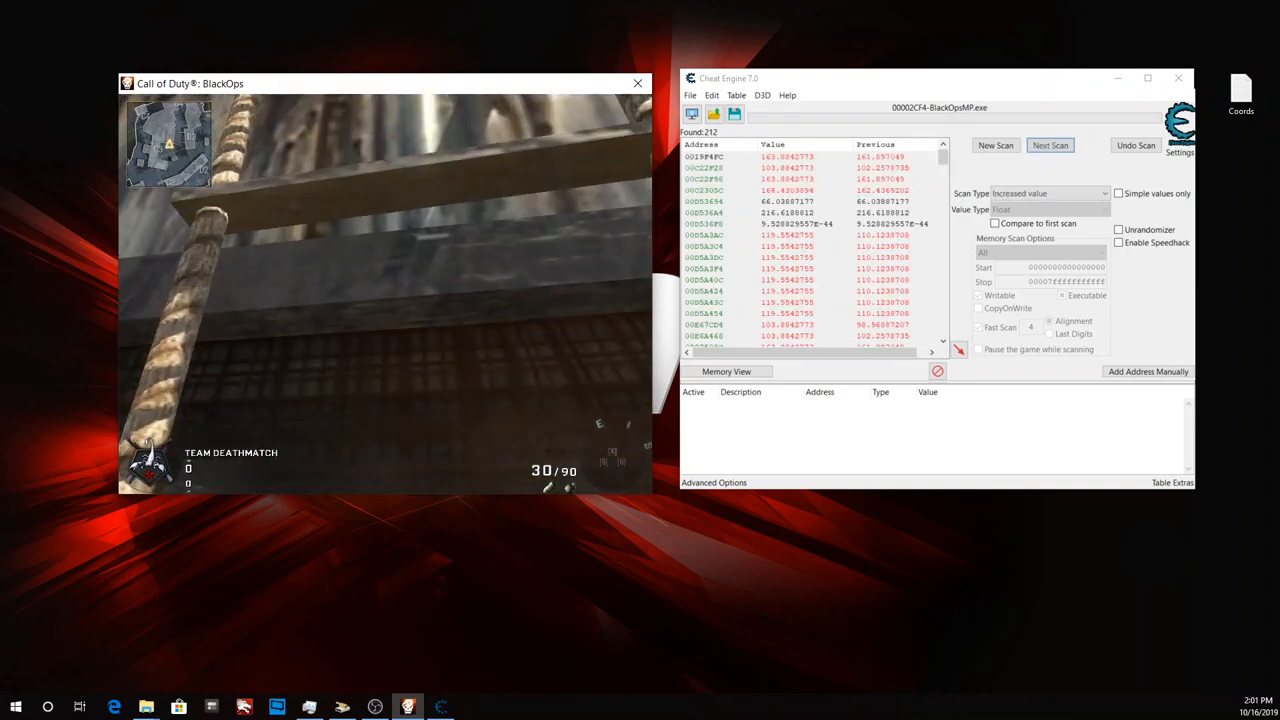
Filter once more with a decreased-value scan lower on the ladder and an increased-value scan higher up.
{"action": "key", "text": "s"}
{"action": "key", "text": "F2"}
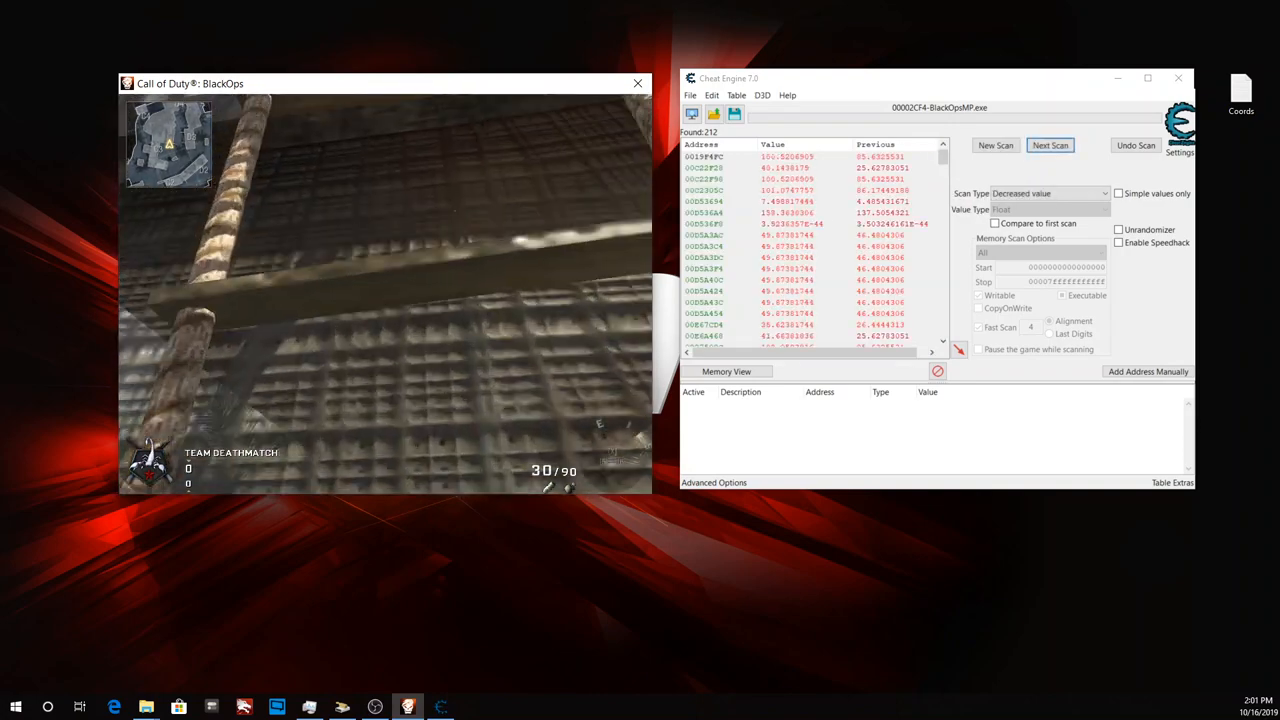
{"action": "key", "text": "w"}
{"action": "key", "text": "F1"}
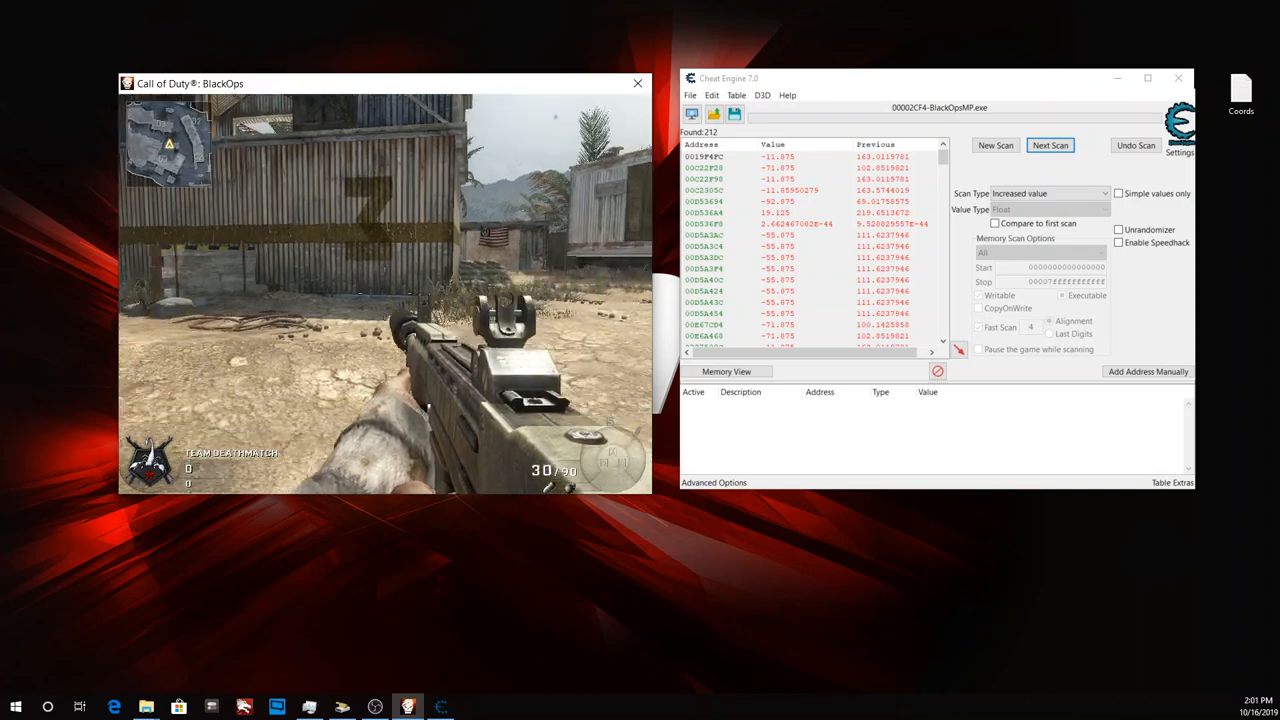
Walk across the dirt ground between the buildings and pause the match.
{"action": "key", "text": "w"}
{"action": "key", "text": "w"}
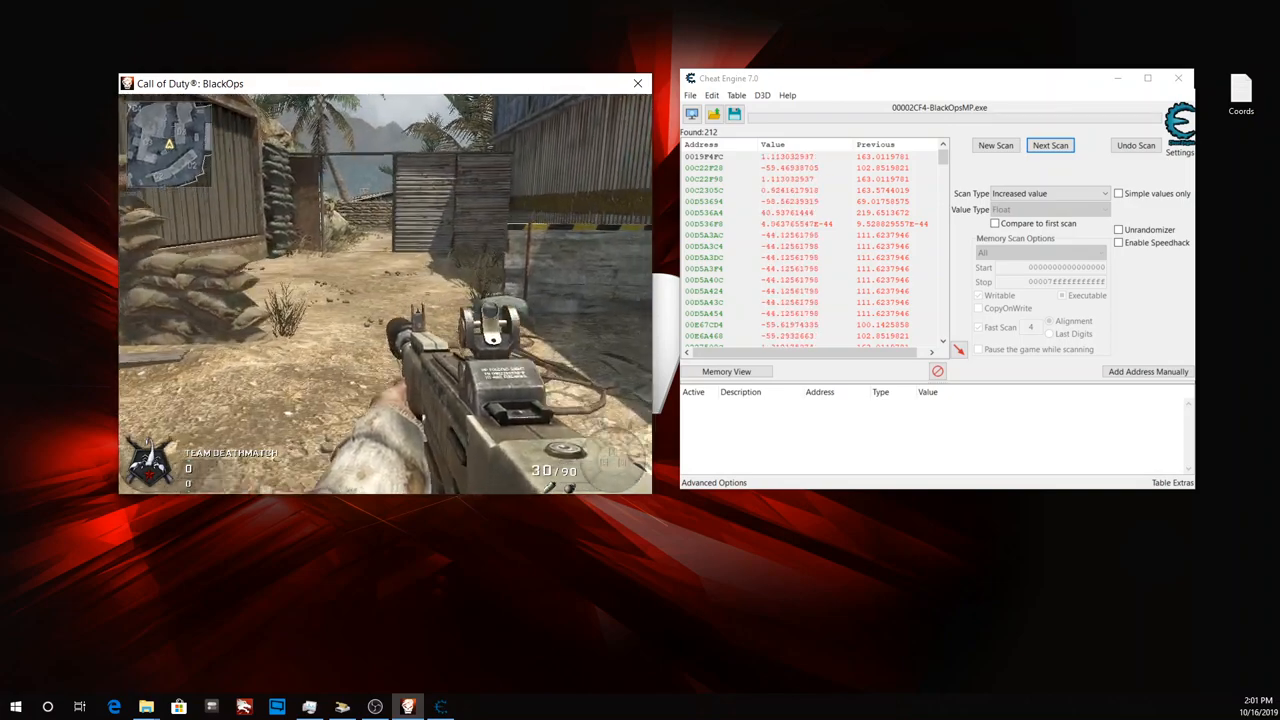
{"action": "key", "text": "Escape"}
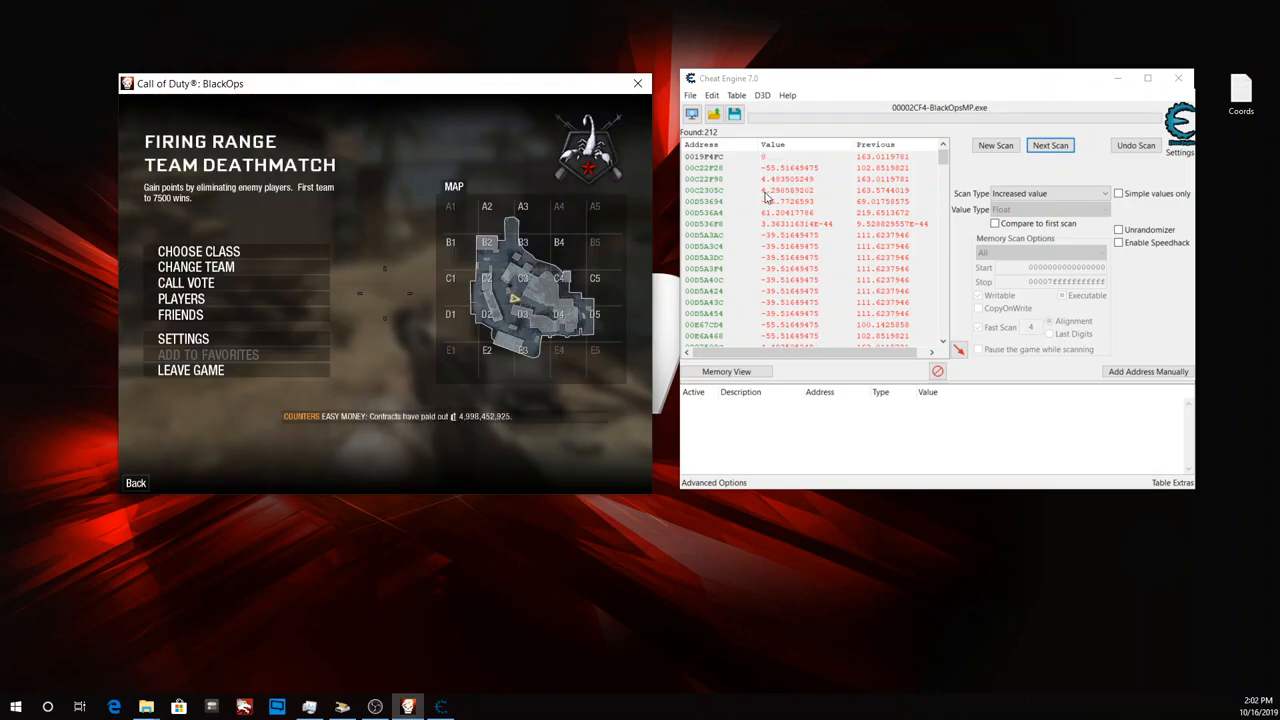
Remove all scan results from address 08DC4F48 through the end of the results list.
{"action": "scroll", "coordinate": [767, 197], "scroll_direction": "down", "scroll_amount": 10}
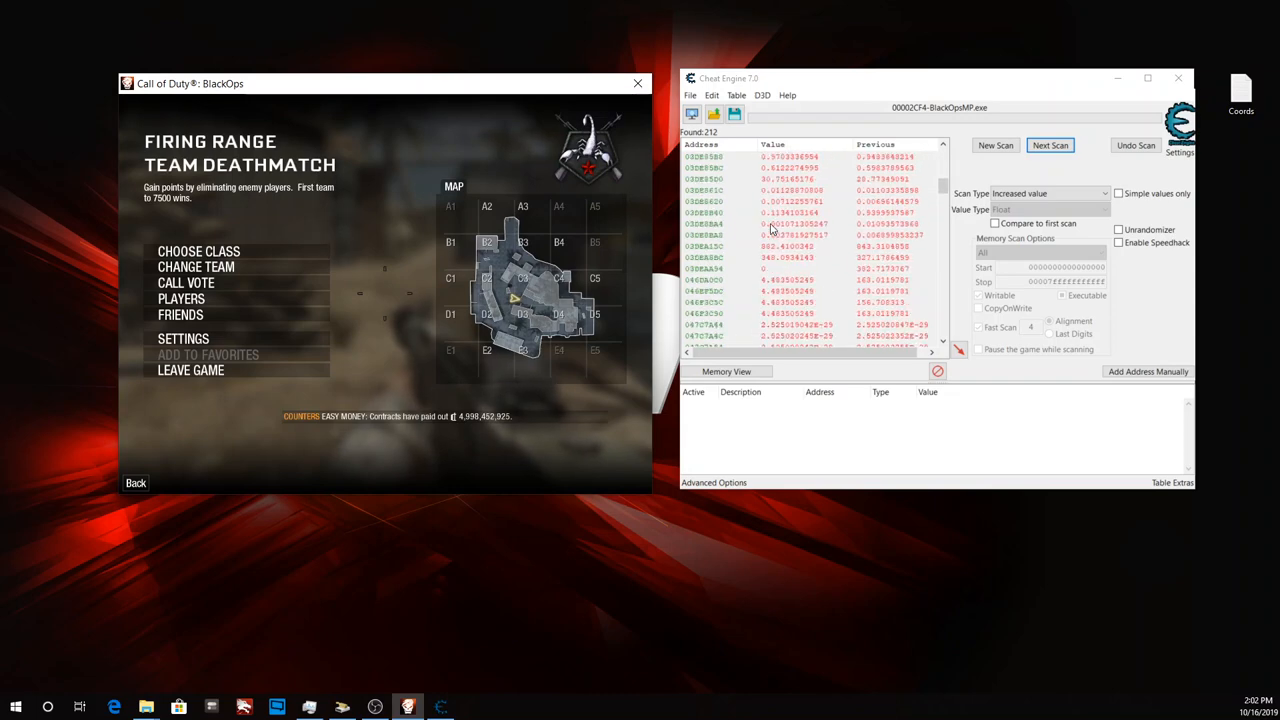
{"action": "scroll", "coordinate": [771, 229], "scroll_direction": "down", "scroll_amount": 6}
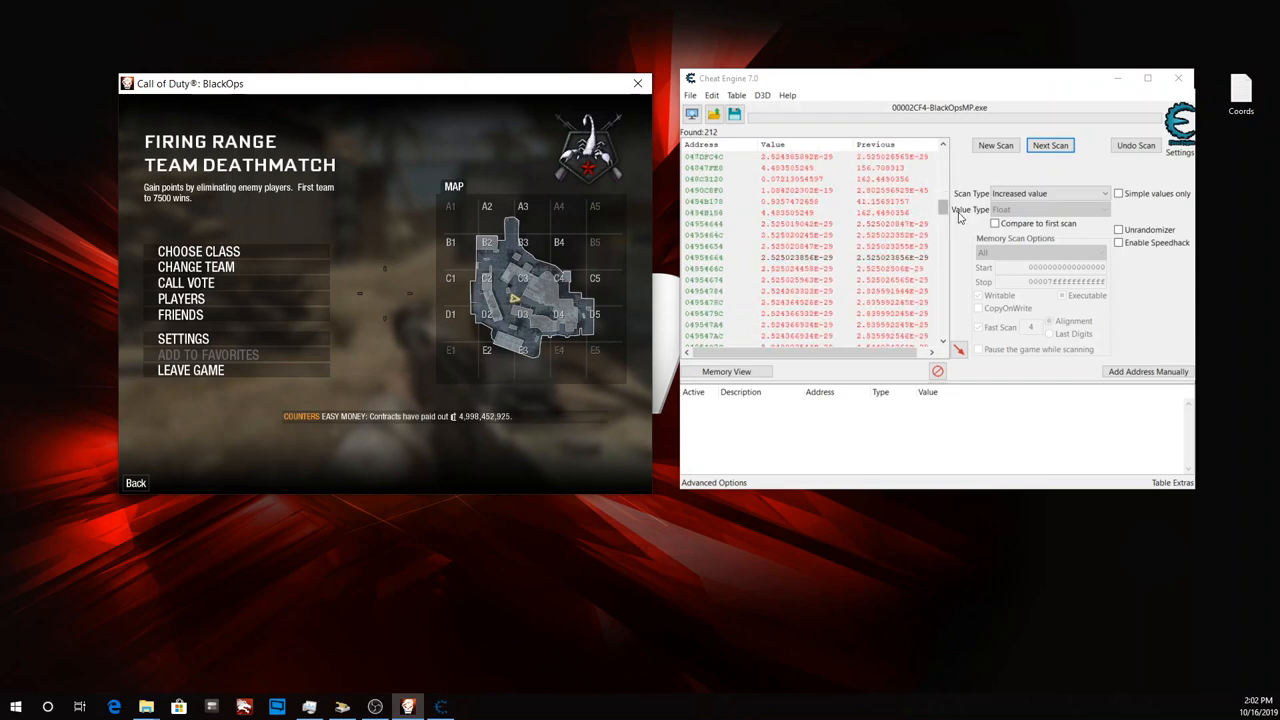
{"action": "left_click_drag", "start_coordinate": [946, 213], "coordinate": [943, 303]}
{"action": "left_click", "coordinate": [722, 315]}
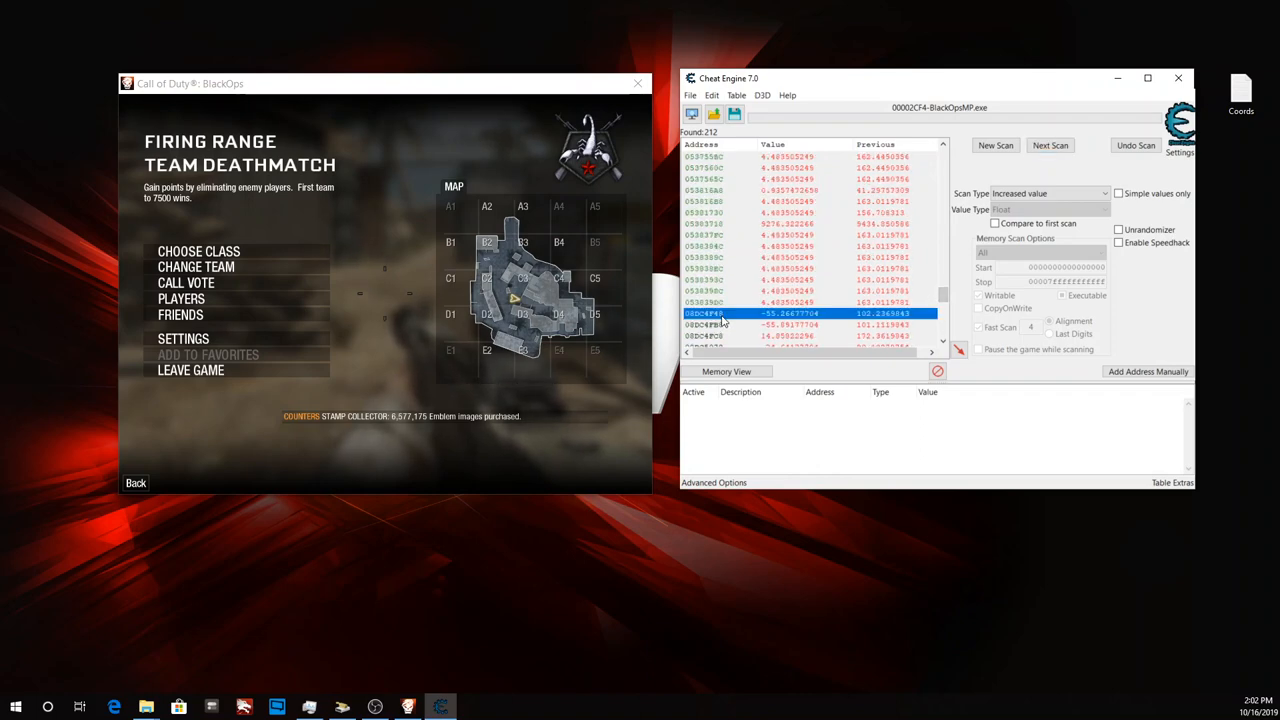
{"action": "scroll", "coordinate": [907, 272], "scroll_direction": "down", "scroll_amount": 3}
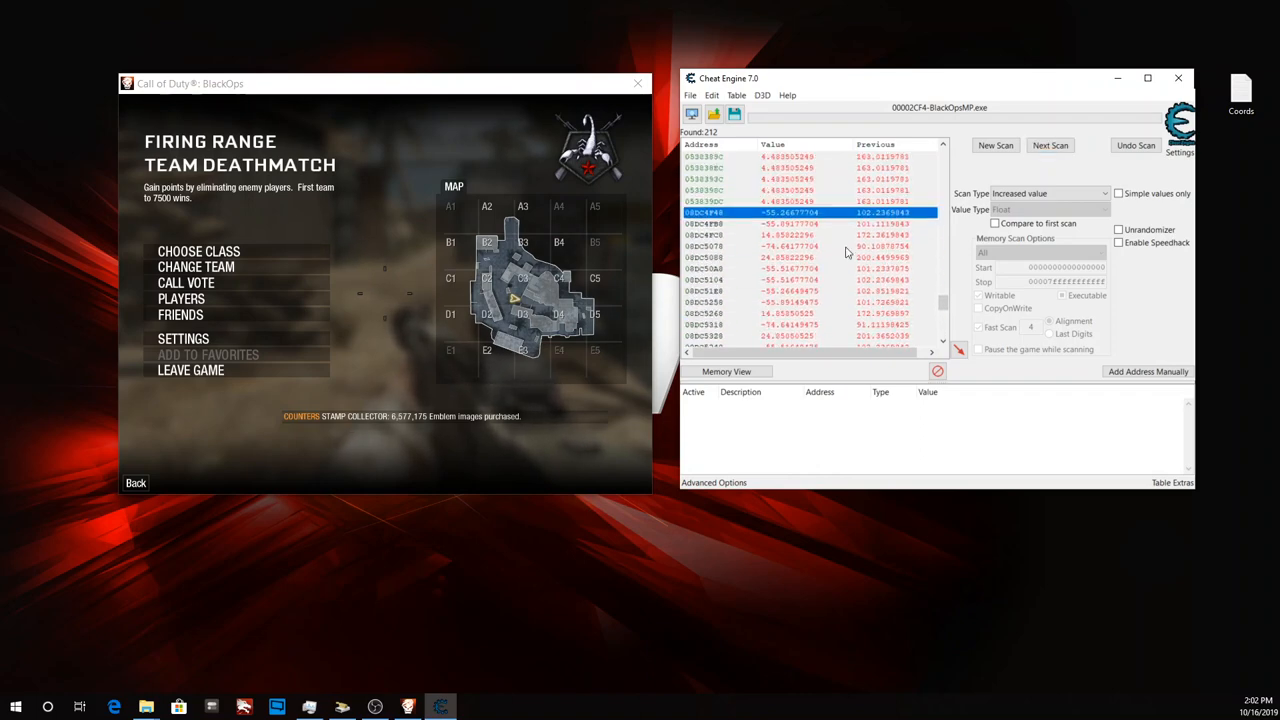
{"action": "key", "text": "shift+Down"}
{"action": "key", "text": "shift+Down"}
{"action": "key", "text": "shift+Down"}
{"action": "key", "text": "shift+Down"}
{"action": "key", "text": "shift+Down"}
{"action": "key", "text": "shift+Down"}
{"action": "key", "text": "shift+Down"}
{"action": "key", "text": "shift+Down"}
{"action": "key", "text": "shift+Down"}
{"action": "key", "text": "shift+Down"}
{"action": "key", "text": "shift+Down"}
{"action": "key", "text": "shift+Down"}
{"action": "key", "text": "shift+Down"}
{"action": "key", "text": "shift+Down"}
{"action": "key", "text": "shift+Down"}
{"action": "key", "text": "shift+Down"}
{"action": "key", "text": "shift+Down"}
{"action": "key", "text": "shift+Down"}
{"action": "key", "text": "shift+Down"}
{"action": "key", "text": "shift+Down"}
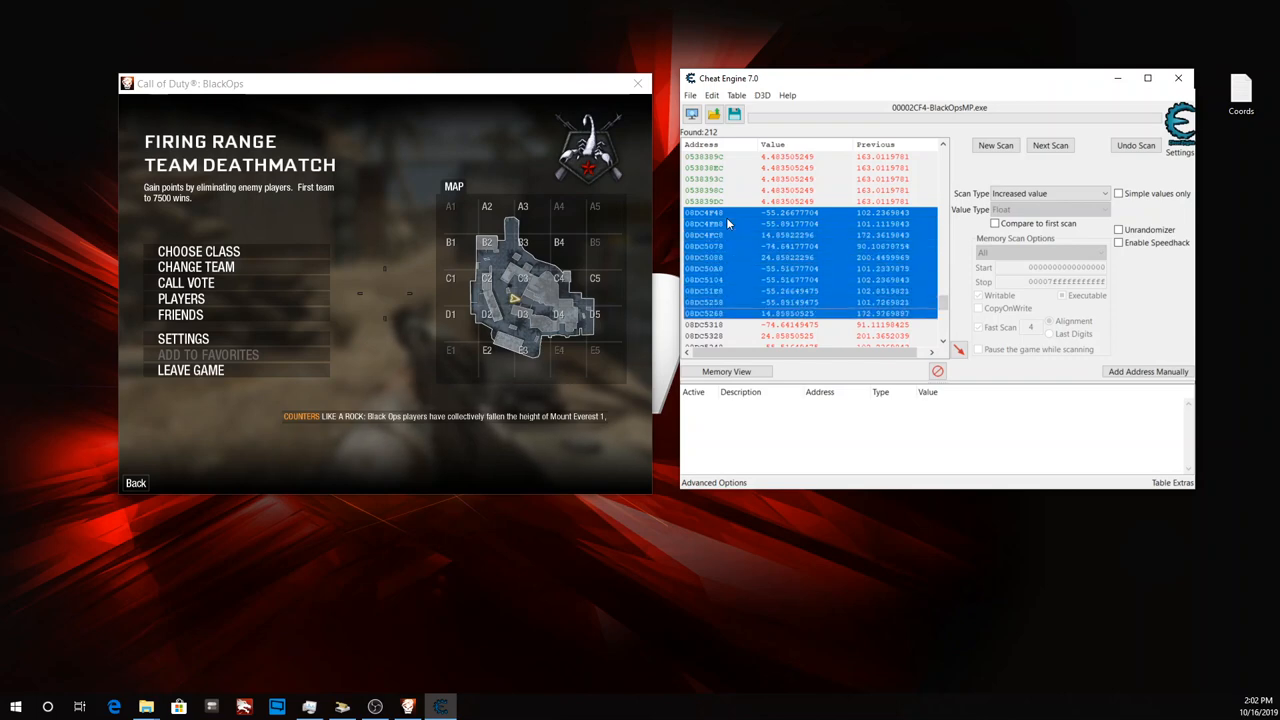
{"action": "key", "text": "shift+Down"}
{"action": "key", "text": "shift+Down"}
{"action": "key", "text": "shift+Down"}
{"action": "key", "text": "shift+Down"}
{"action": "key", "text": "shift+Down"}
{"action": "key", "text": "shift+Down"}
{"action": "key", "text": "shift+Down"}
{"action": "key", "text": "shift+Down"}
{"action": "key", "text": "shift+Down"}
{"action": "key", "text": "shift+Down"}
{"action": "key", "text": "shift+Down"}
{"action": "key", "text": "shift+Down"}
{"action": "key", "text": "shift+Down"}
{"action": "key", "text": "shift+Down"}
{"action": "key", "text": "shift+Down"}
{"action": "key", "text": "shift+Down"}
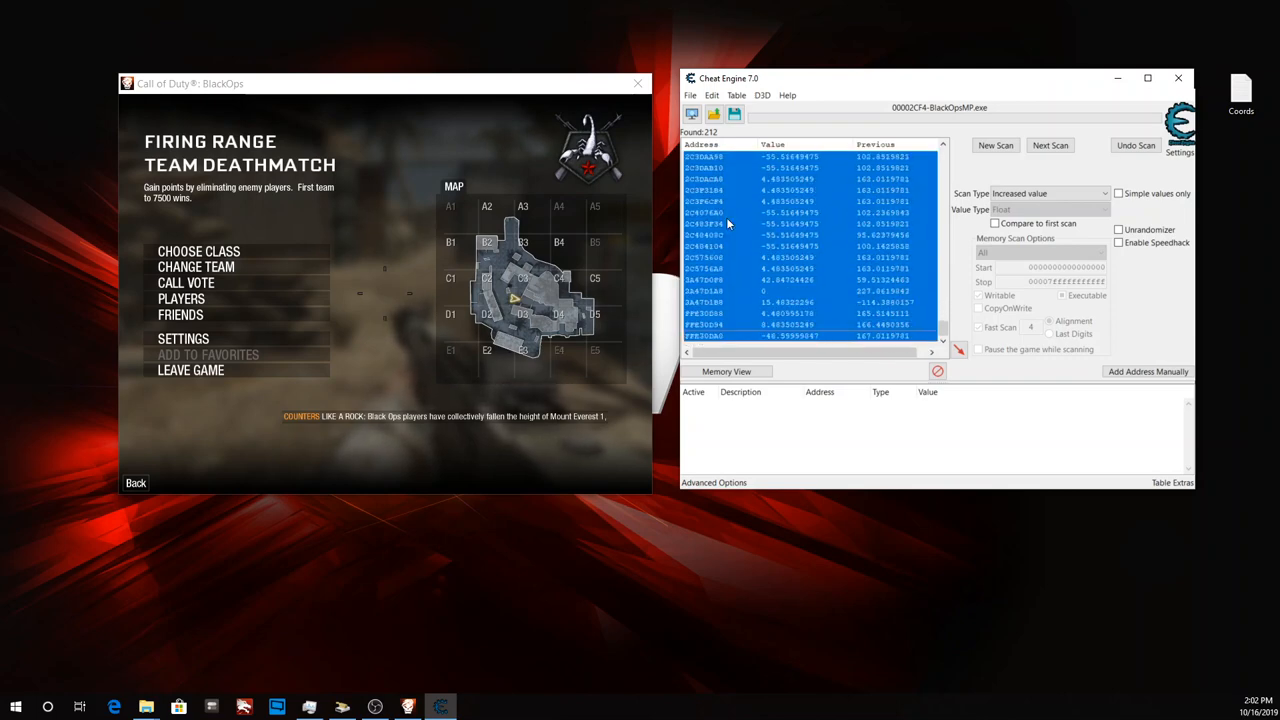
{"action": "right_click", "coordinate": [772, 241]}
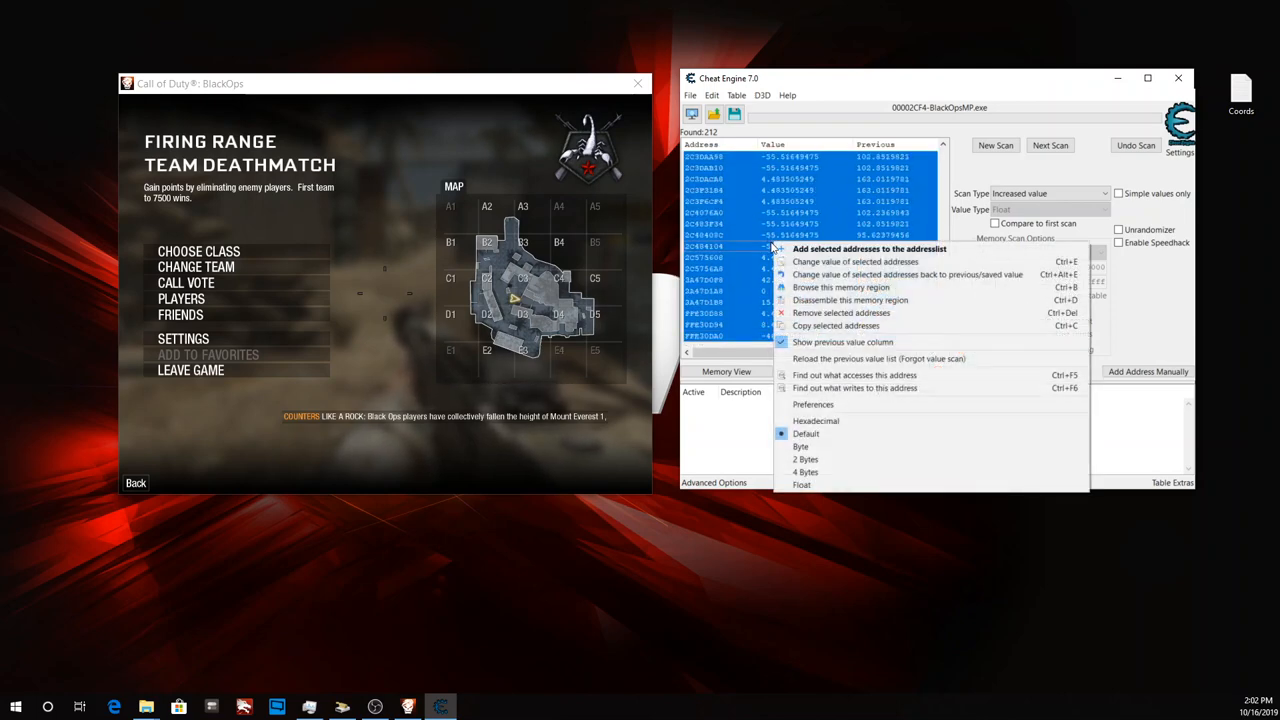
{"action": "left_click", "coordinate": [838, 313]}
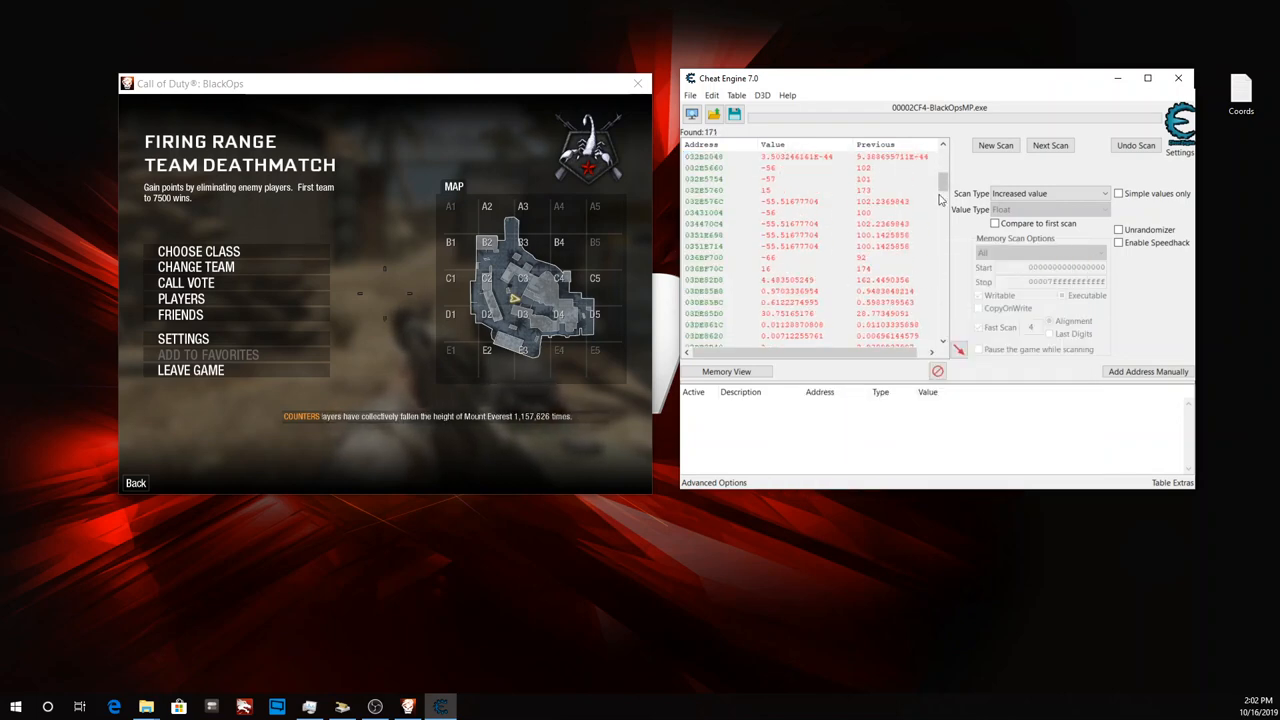
Remove the first scan result, address 0019F4FC.
{"action": "scroll", "coordinate": [940, 200], "scroll_direction": "up", "scroll_amount": 5}
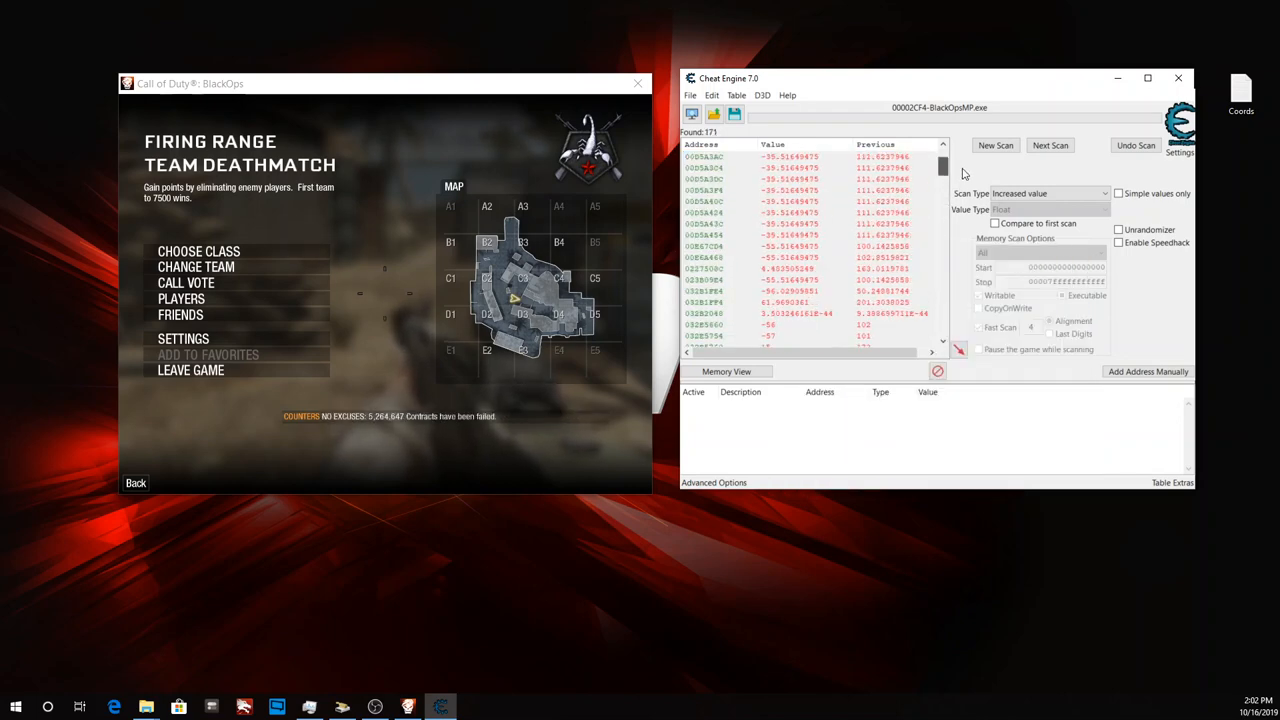
{"action": "scroll", "coordinate": [940, 160], "scroll_direction": "up", "scroll_amount": 2}
{"action": "right_click", "coordinate": [762, 160]}
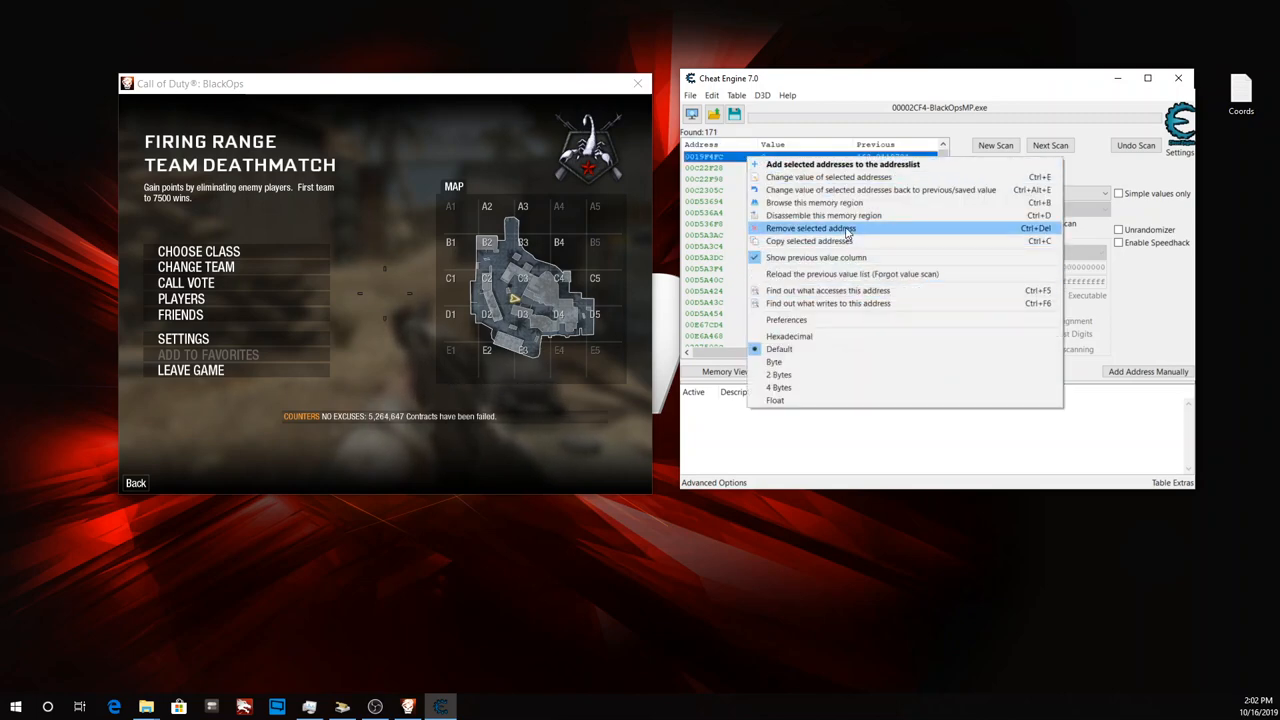
{"action": "left_click", "coordinate": [847, 229]}
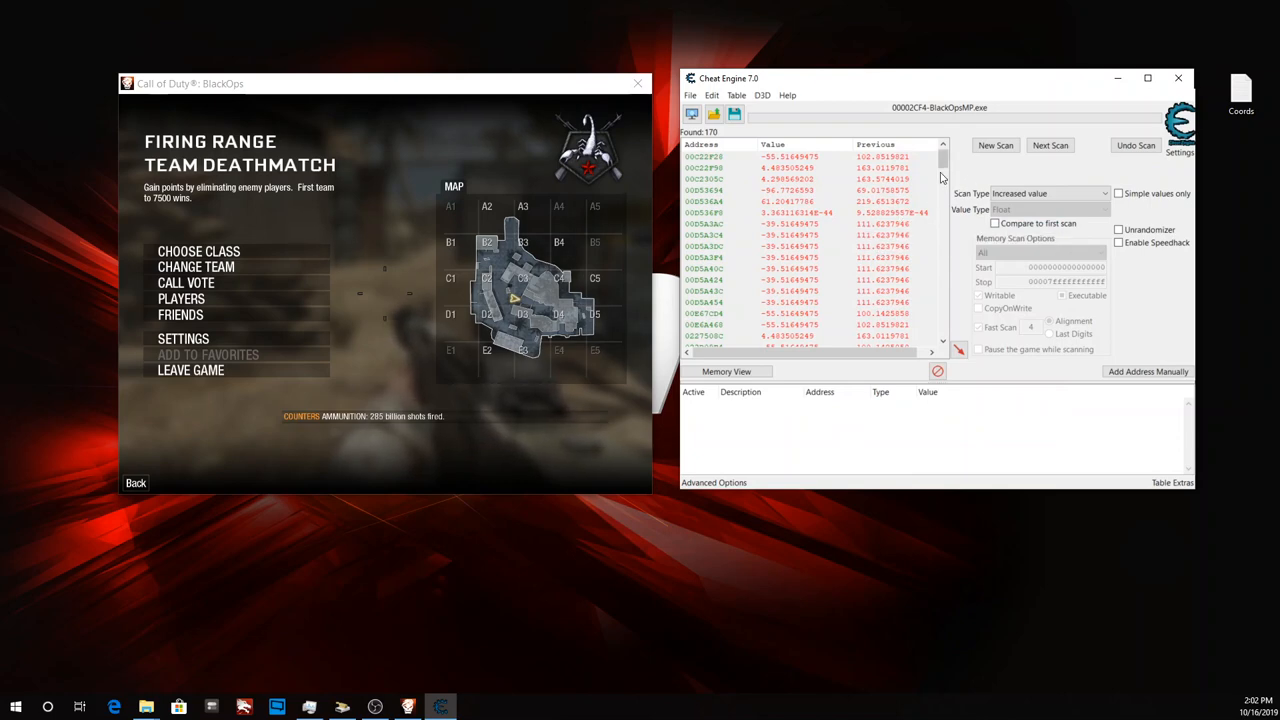
Add the scan results from 00C22F28 through 00E67CD4 to the address list.
{"action": "left_click", "coordinate": [745, 158]}
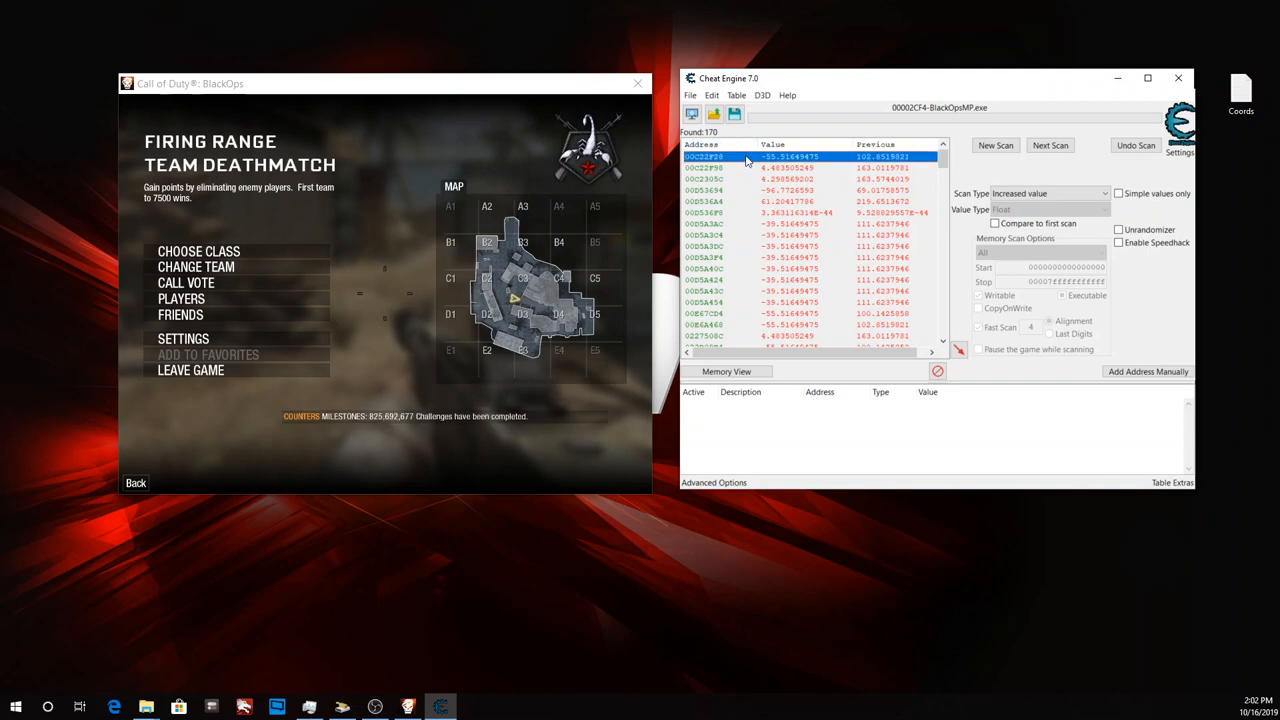
{"action": "key", "text": "shift+Down"}
{"action": "key", "text": "shift+Down"}
{"action": "key", "text": "shift+Down"}
{"action": "key", "text": "shift+Down"}
{"action": "key", "text": "shift+Down"}
{"action": "key", "text": "shift+Down"}
{"action": "key", "text": "shift+Down"}
{"action": "key", "text": "shift+Down"}
{"action": "key", "text": "shift+Down"}
{"action": "key", "text": "shift+Down"}
{"action": "key", "text": "shift+Down"}
{"action": "key", "text": "shift+Down"}
{"action": "key", "text": "shift+Down"}
{"action": "key", "text": "shift+Down"}
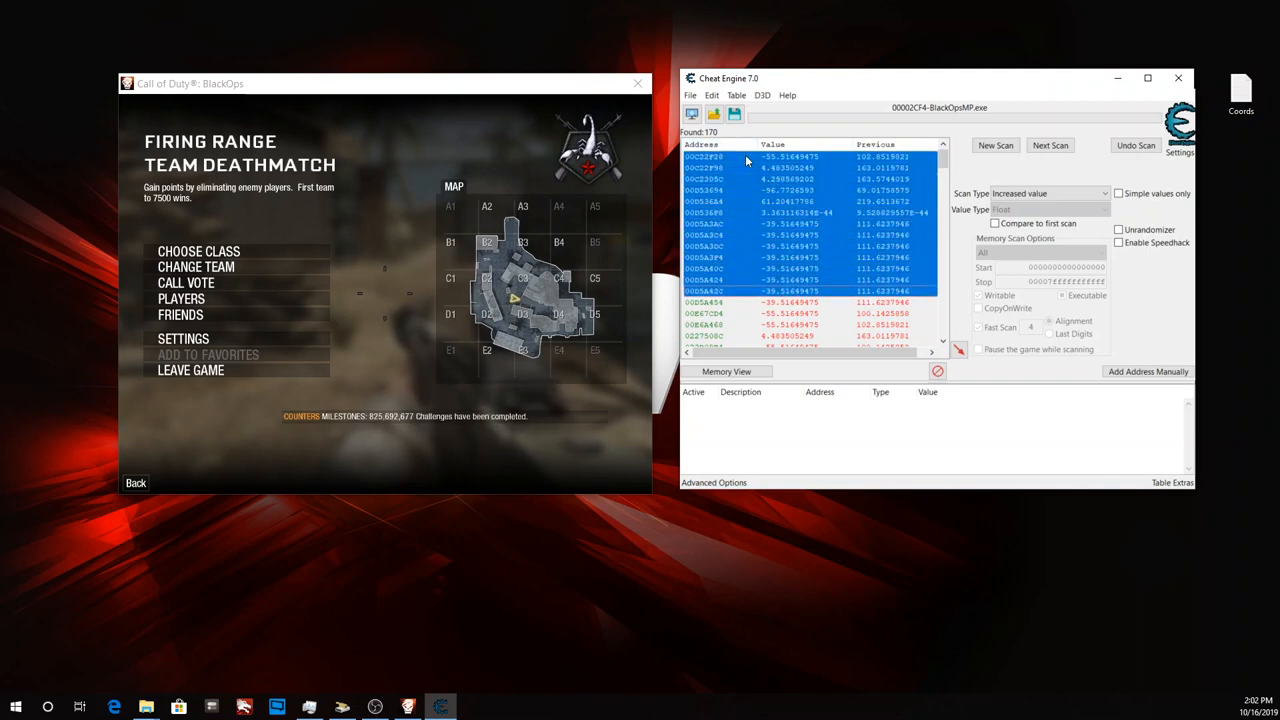
{"action": "right_click", "coordinate": [762, 182]}
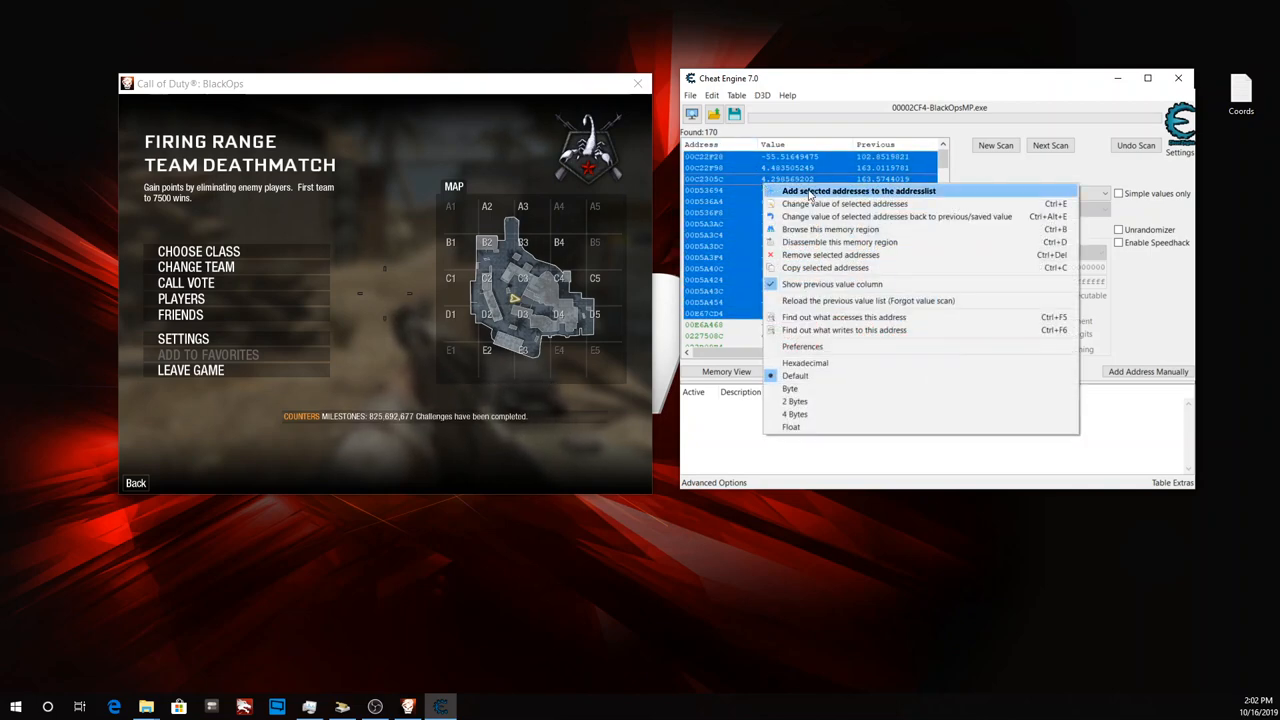
{"action": "left_click", "coordinate": [800, 192]}
Resume the match briefly to watch the added addresses, pause it again and select entry 00C22F28 in the address list.
{"action": "left_click", "coordinate": [541, 207]}
{"action": "key", "text": "Escape"}
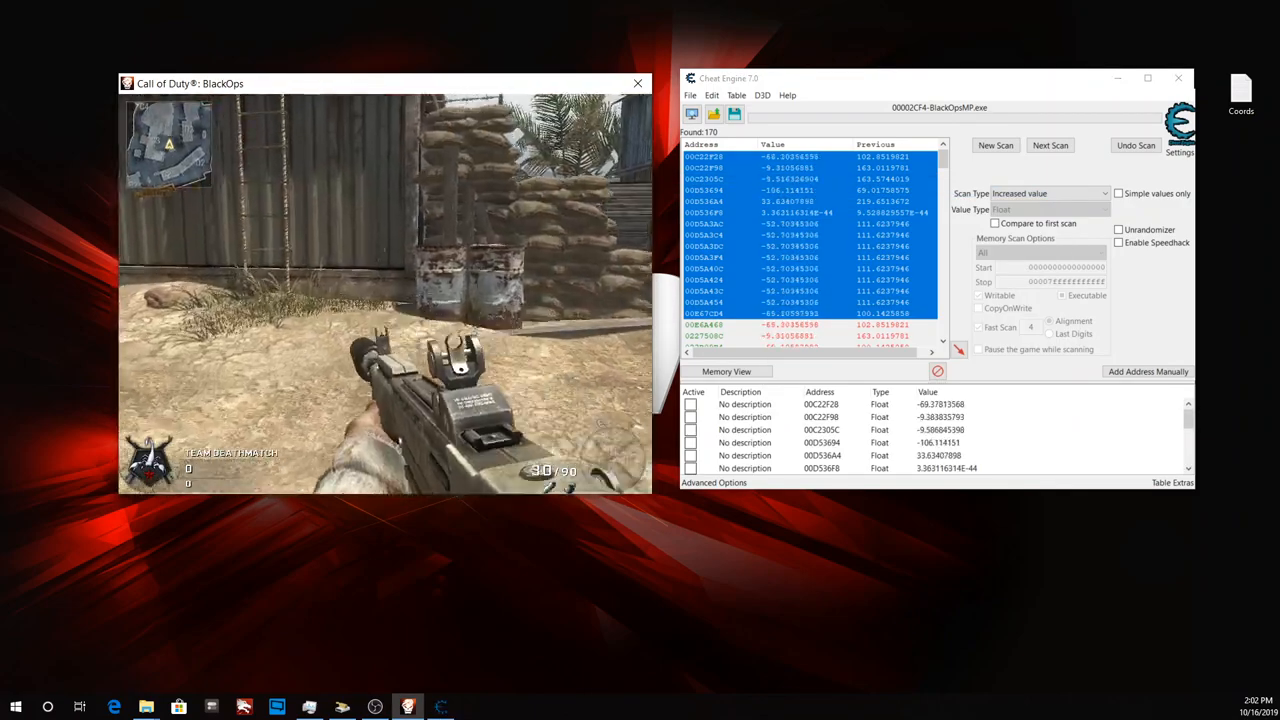
{"action": "key", "text": "Escape"}
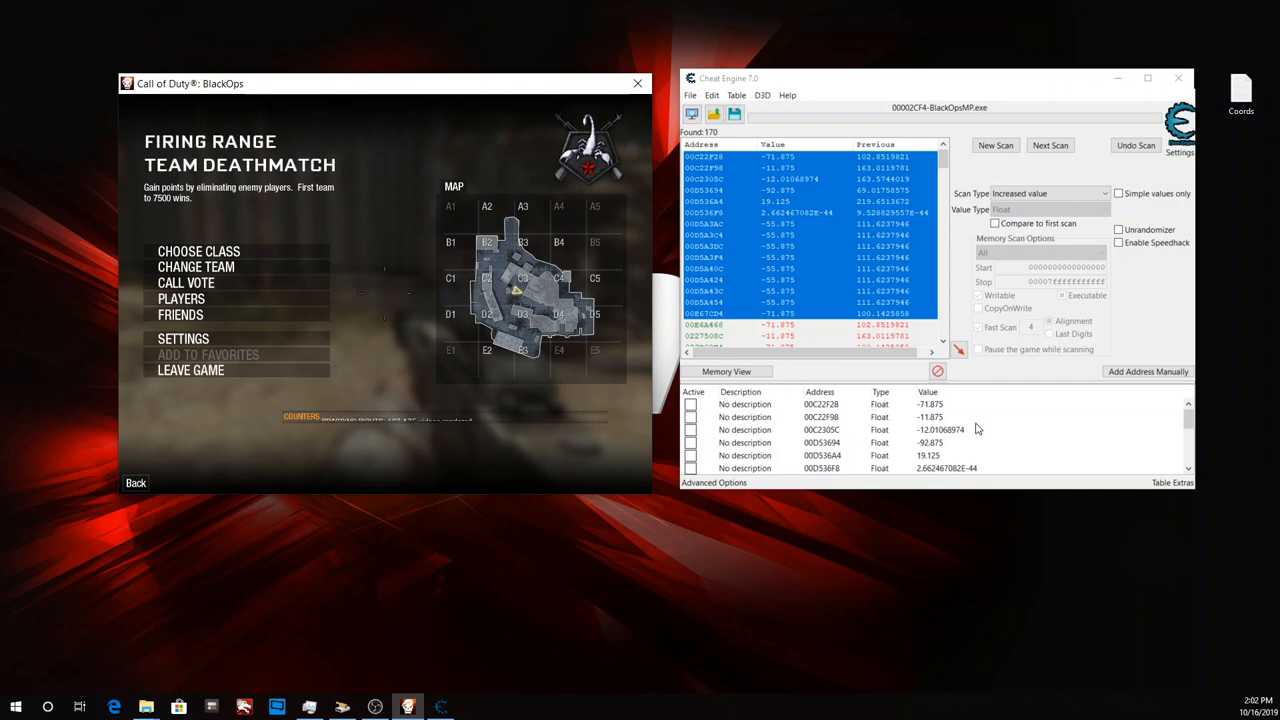
{"action": "left_click", "coordinate": [690, 406]}
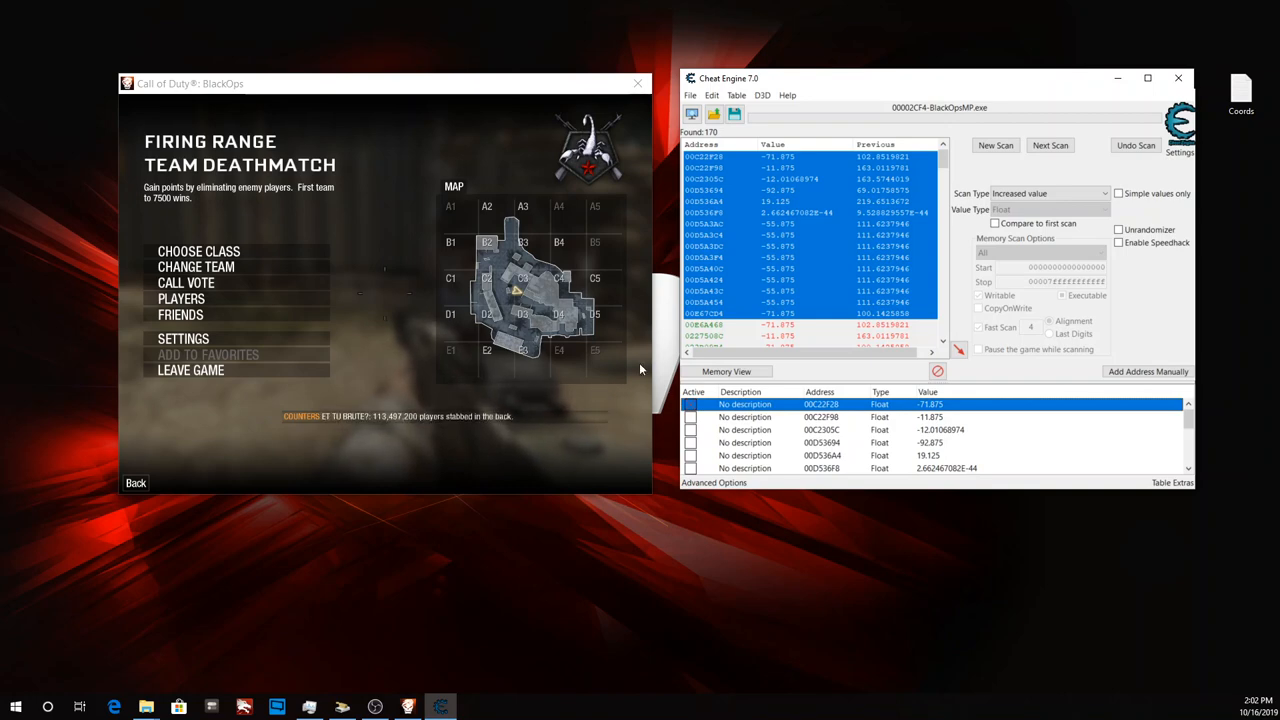
Freeze entries 00C22F98, 00C2305C and 00D53694 in the address list and briefly resume the match to test them.
{"action": "left_click", "coordinate": [690, 418]}
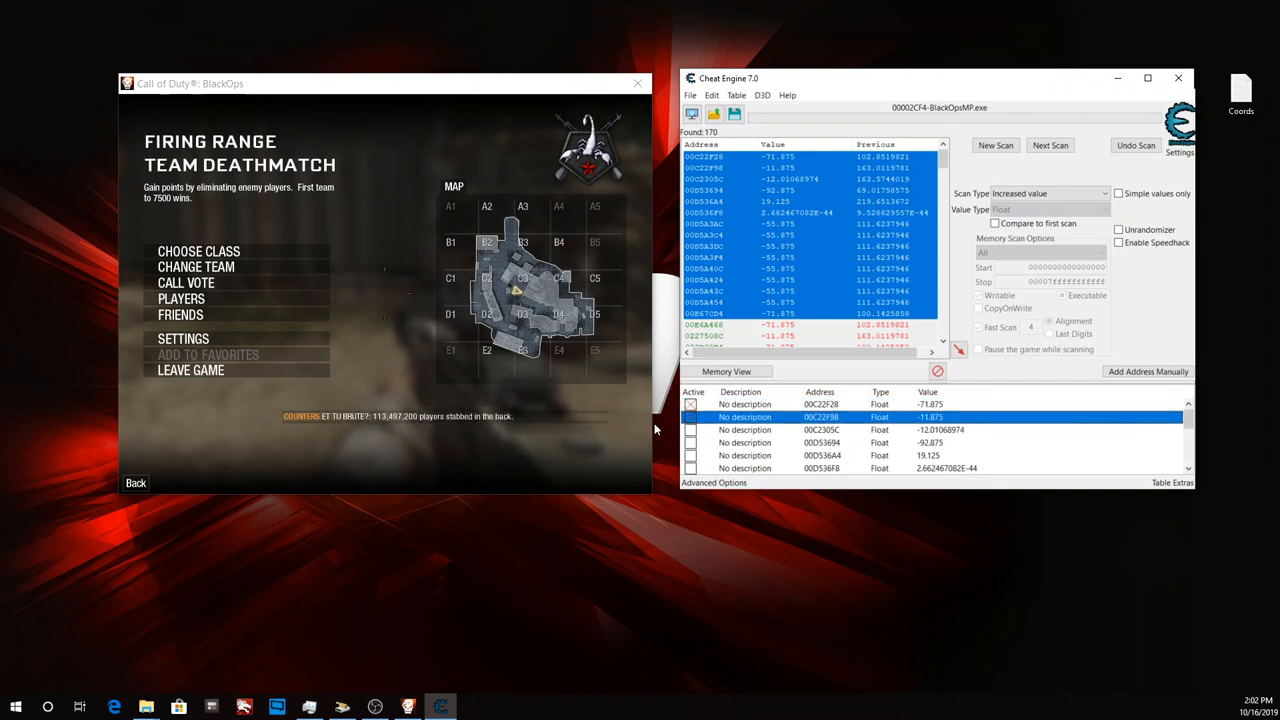
{"action": "left_click", "coordinate": [690, 430]}
{"action": "left_click", "coordinate": [690, 443]}
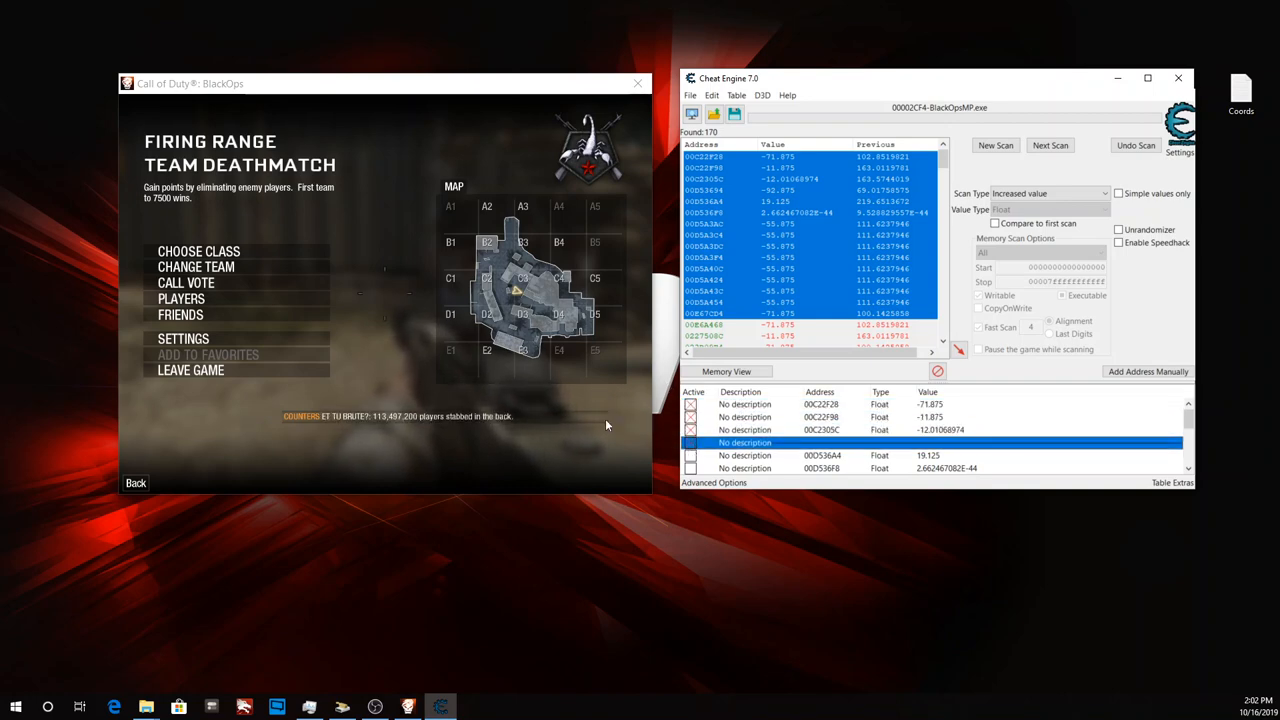
{"action": "left_click", "coordinate": [605, 418]}
{"action": "key", "text": "Escape"}
{"action": "key", "text": "Escape"}
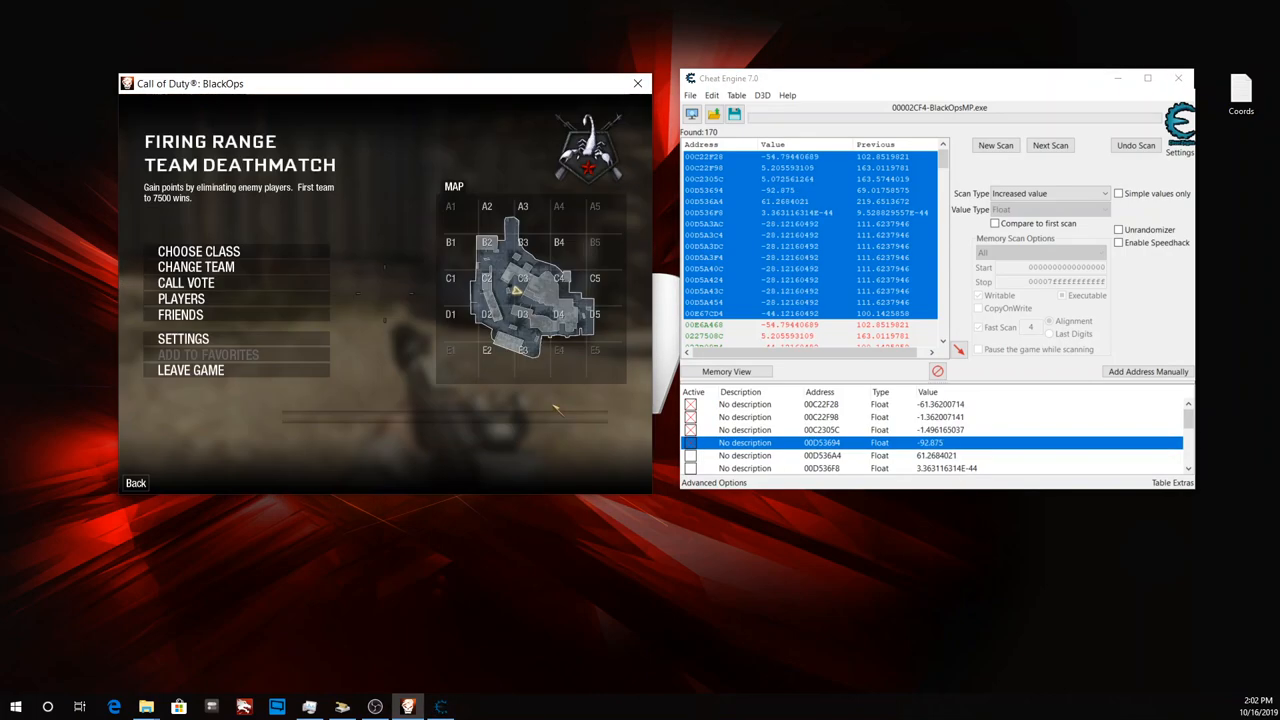
Freeze entries 00D536A4, 00D536F8 and 00D5A3AC and test them by briefly resuming the match.
{"action": "scroll", "coordinate": [706, 437], "scroll_direction": "down", "scroll_amount": 1}
{"action": "left_click", "coordinate": [691, 418]}
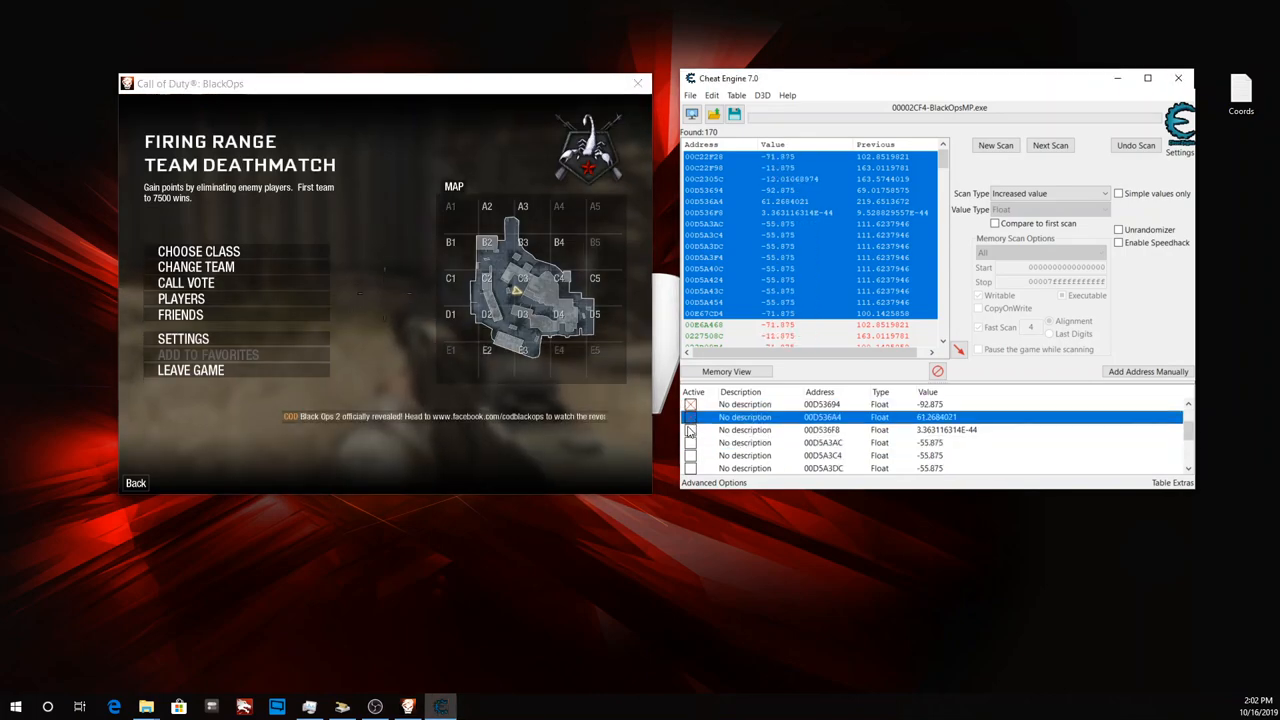
{"action": "left_click", "coordinate": [691, 430]}
{"action": "left_click", "coordinate": [691, 443]}
{"action": "left_click", "coordinate": [610, 427]}
{"action": "key", "text": "Escape"}
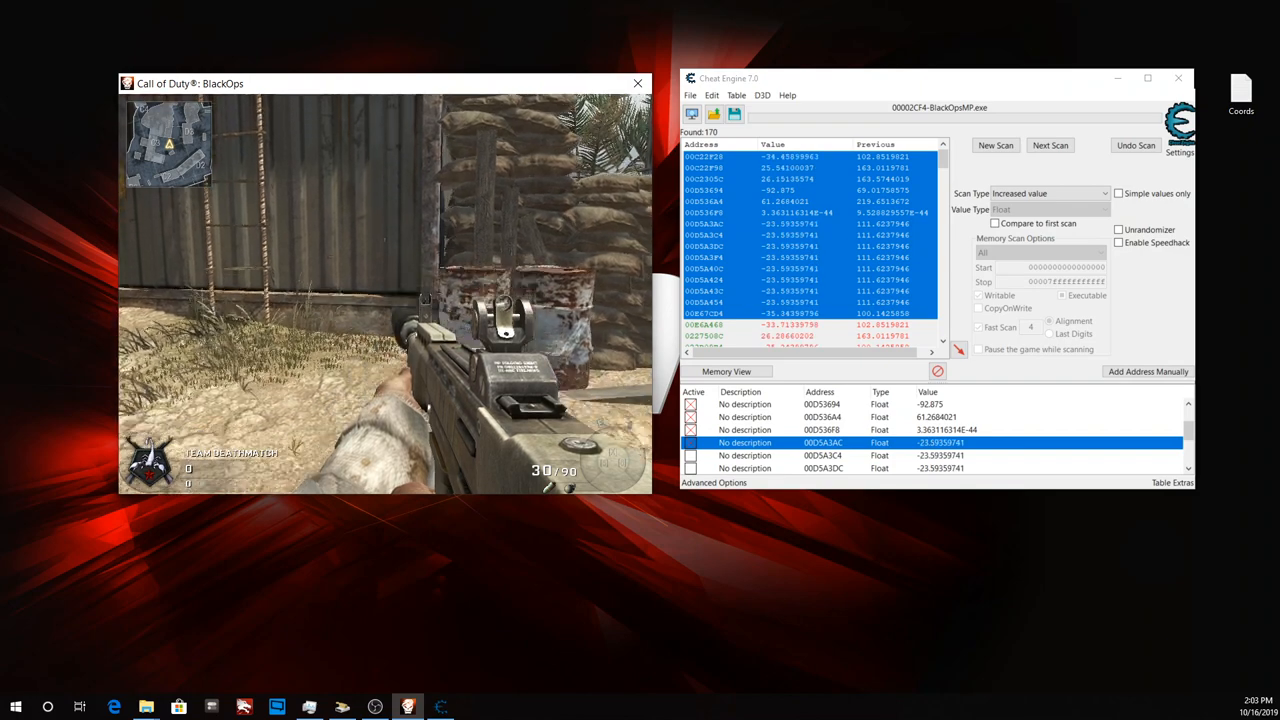
{"action": "key", "text": "Escape"}
Freeze the entries from 00D5A3C4 through 00D5A454 and test them in the briefly resumed match.
{"action": "scroll", "coordinate": [706, 424], "scroll_direction": "down", "scroll_amount": 1}
{"action": "left_click", "coordinate": [691, 417]}
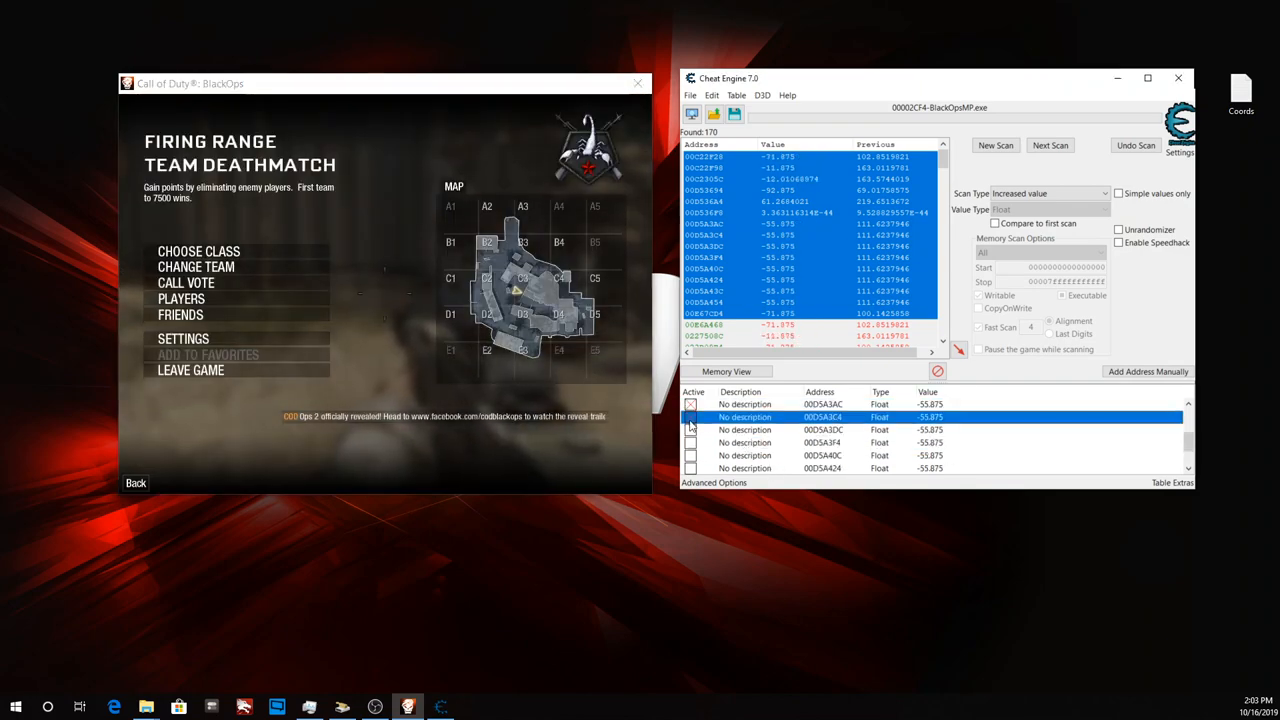
{"action": "left_click", "coordinate": [691, 430]}
{"action": "left_click", "coordinate": [691, 443]}
{"action": "scroll", "coordinate": [688, 428], "scroll_direction": "down", "scroll_amount": 1}
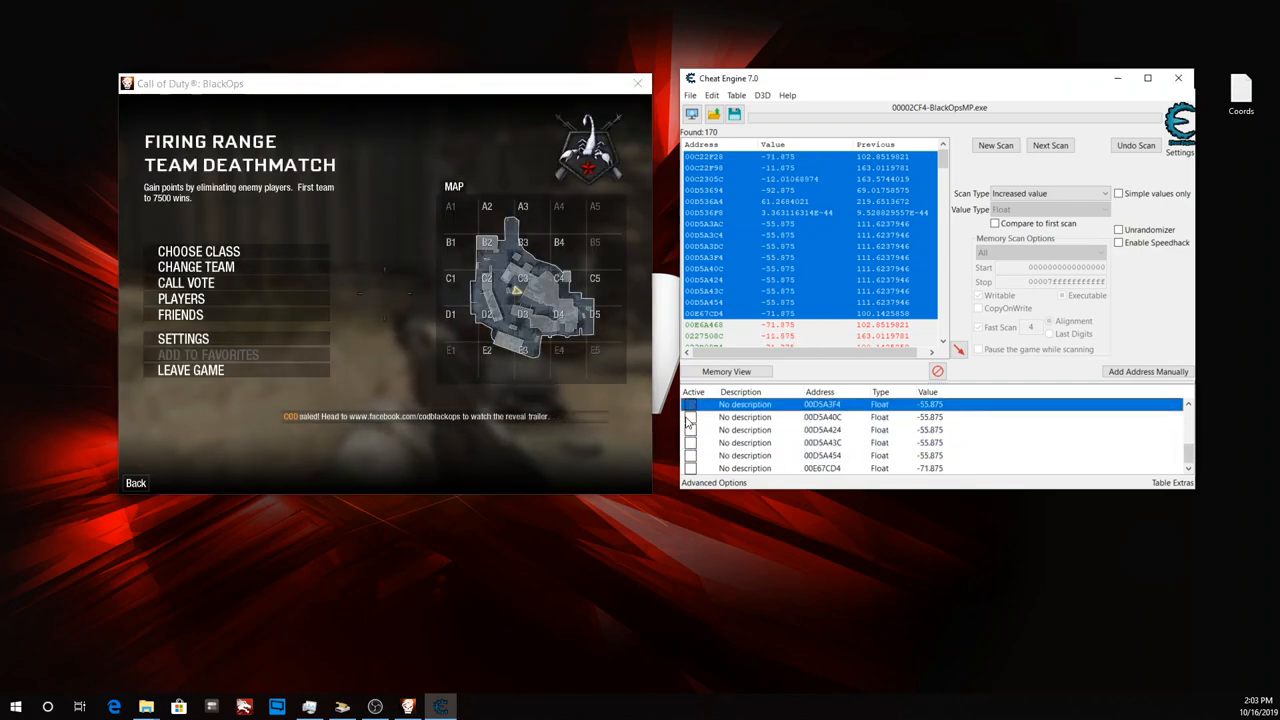
{"action": "left_click", "coordinate": [691, 417]}
{"action": "left_click", "coordinate": [691, 430]}
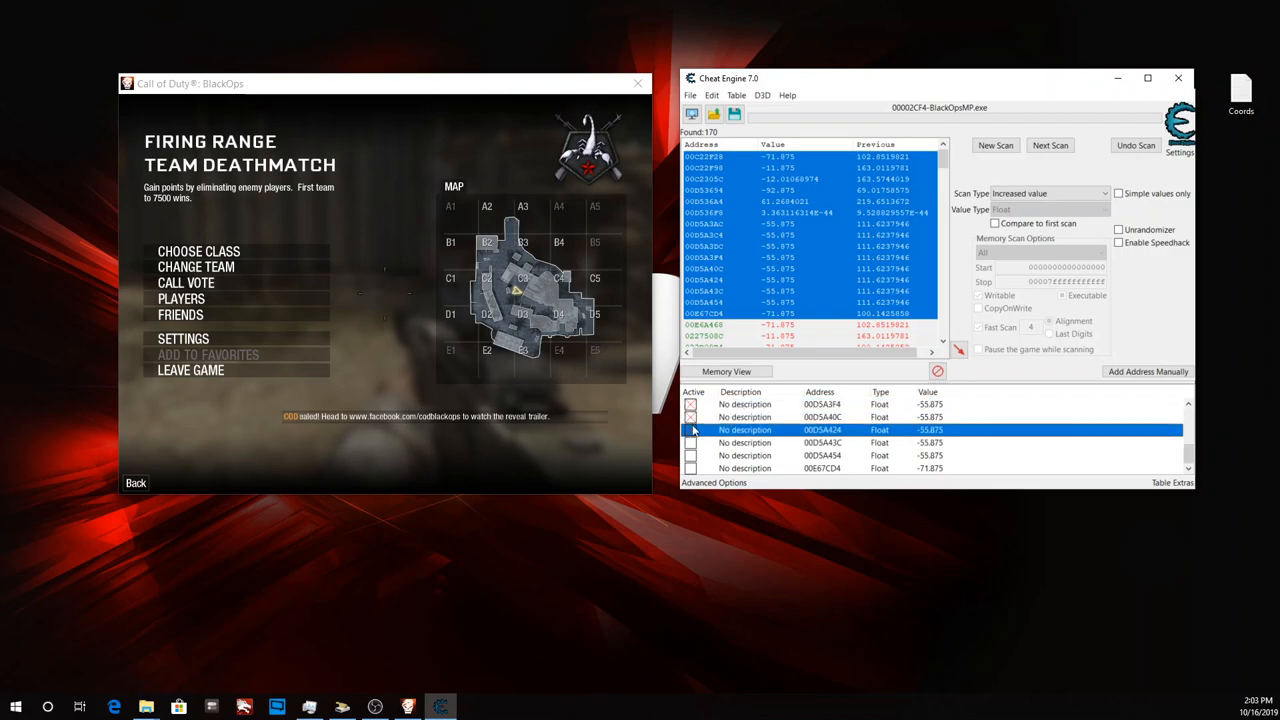
{"action": "left_click", "coordinate": [691, 443]}
{"action": "left_click", "coordinate": [691, 455]}
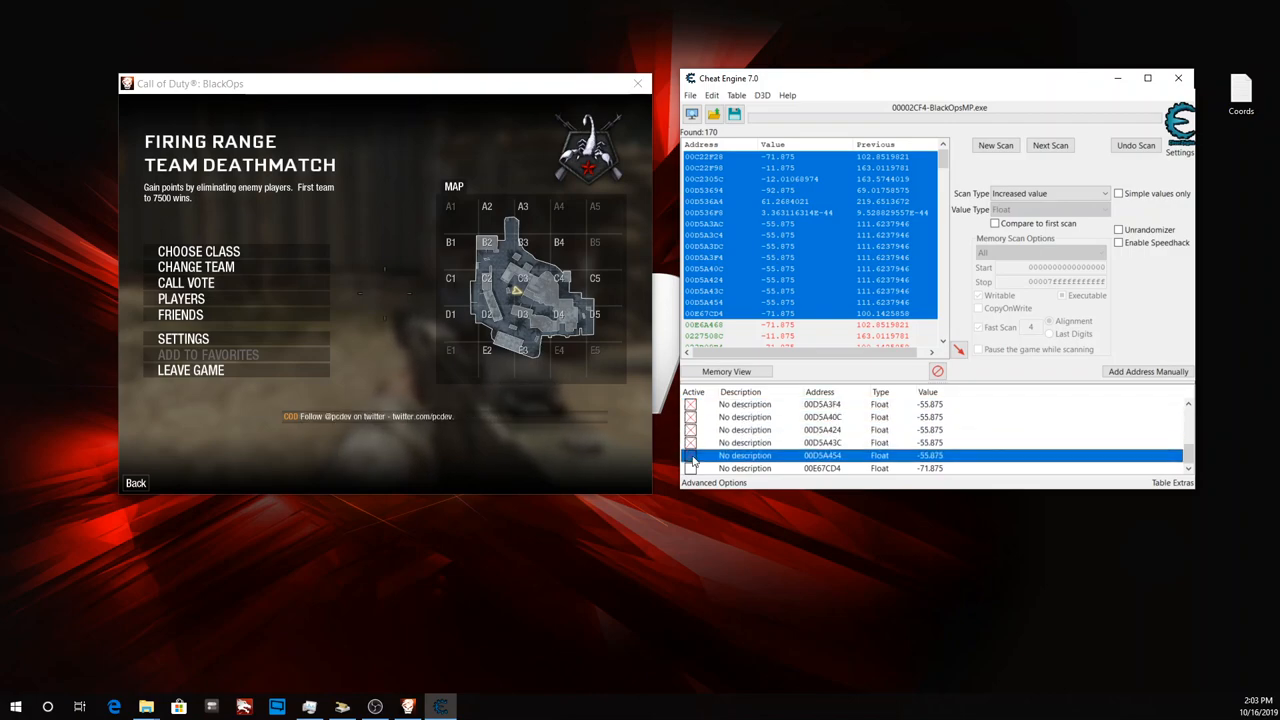
{"action": "left_click", "coordinate": [573, 437]}
{"action": "key", "text": "Escape"}
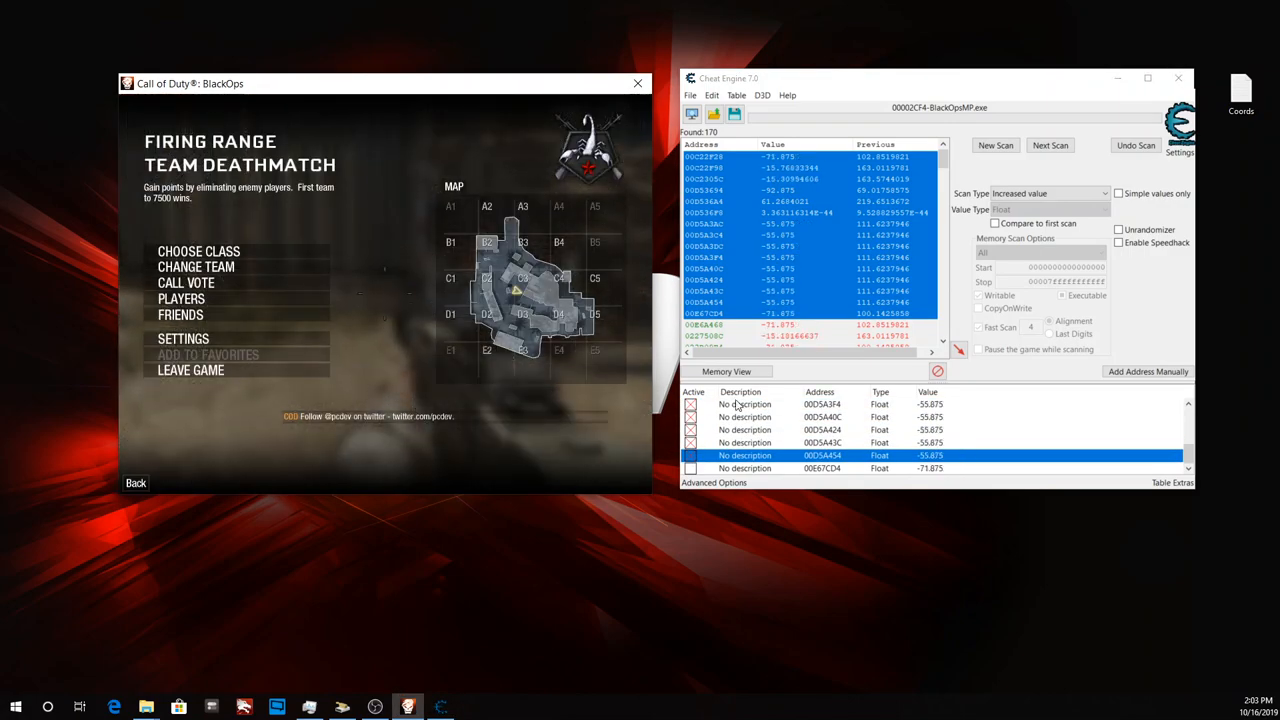
Freeze the last entry, 00E67CD4, and briefly resume the match to test it.
{"action": "left_click", "coordinate": [691, 468]}
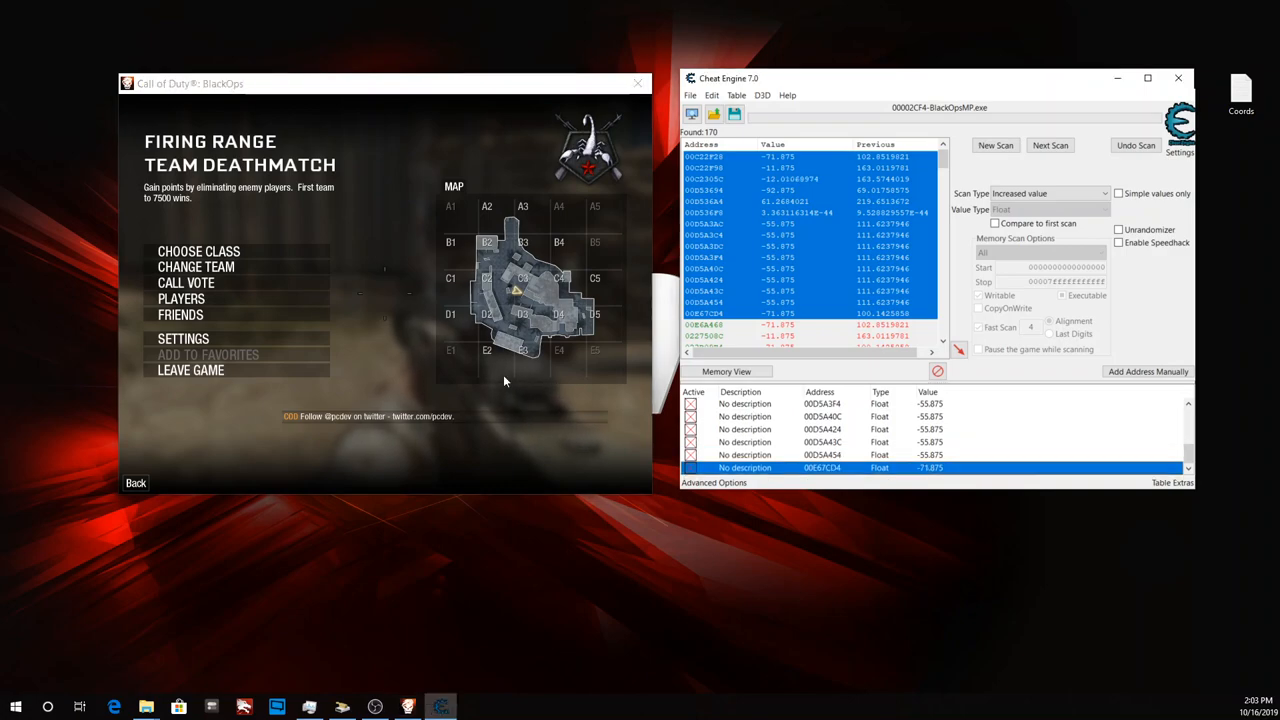
{"action": "left_click", "coordinate": [504, 378]}
{"action": "key", "text": "Escape"}
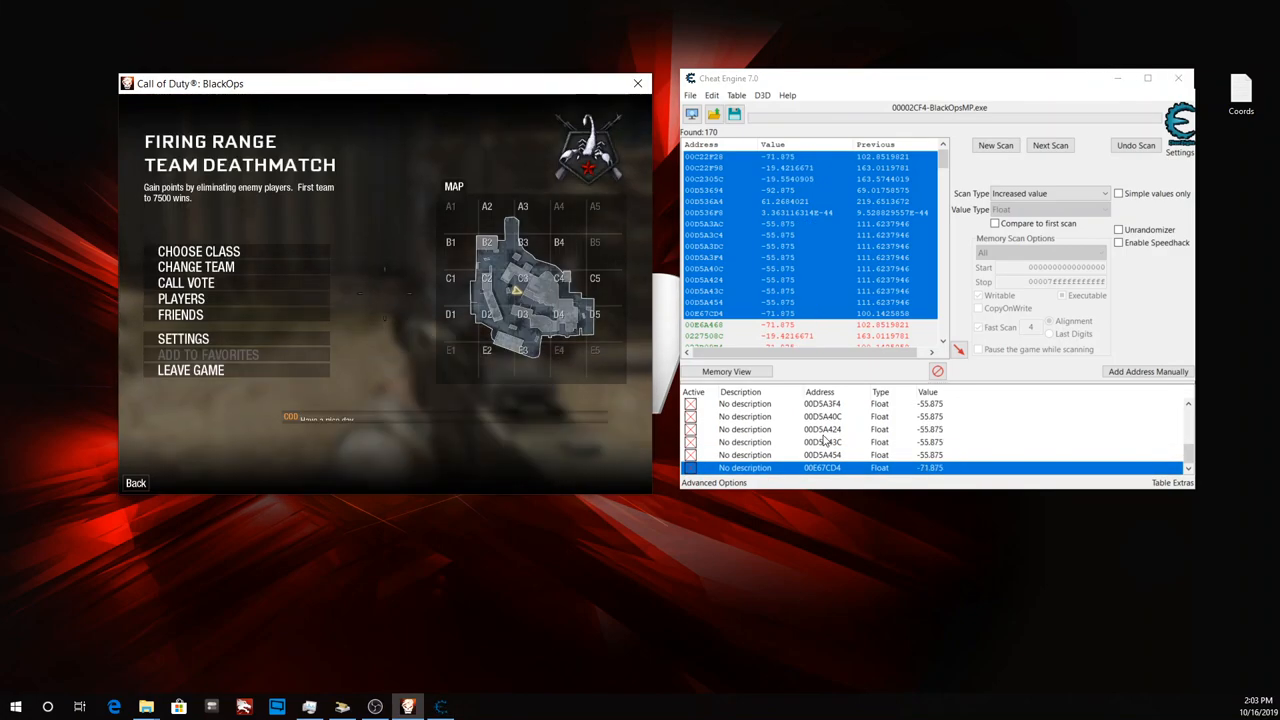
Delete all tested entries, 00C22F28 through 00E67CD4, from the address list.
{"action": "scroll", "coordinate": [826, 440], "scroll_direction": "up", "scroll_amount": 3}
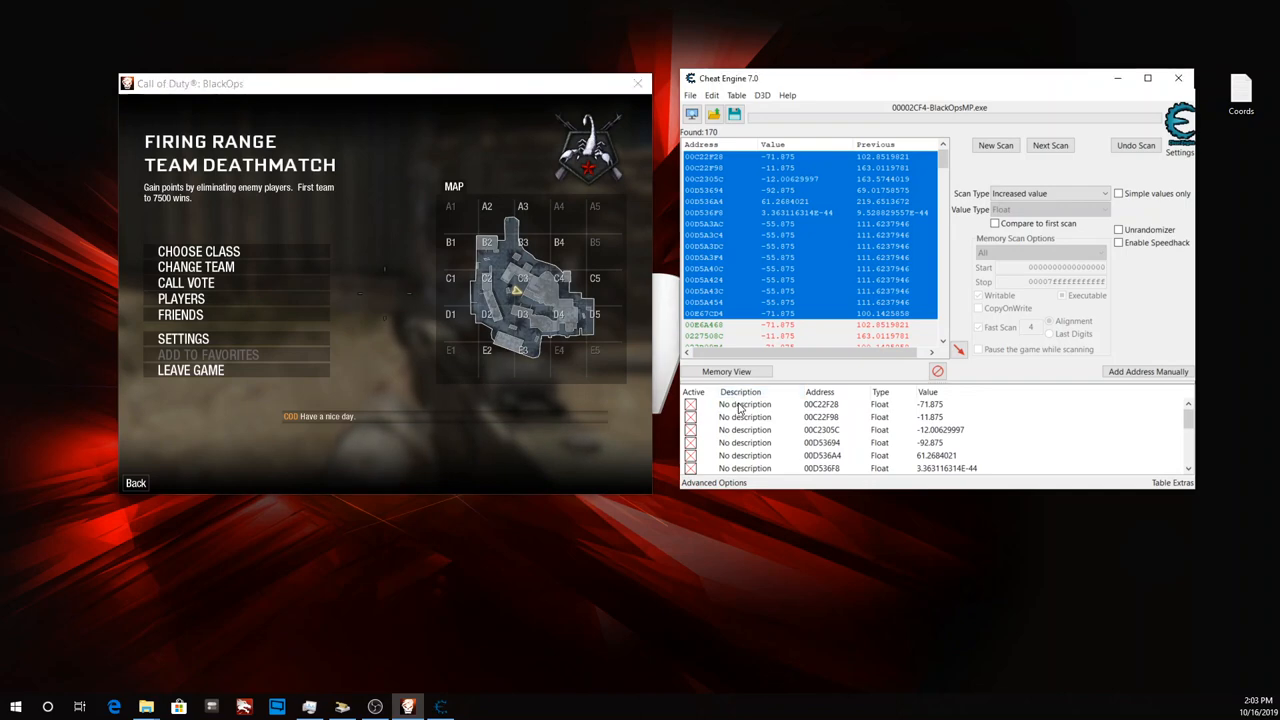
{"action": "left_click", "coordinate": [737, 404]}
{"action": "key", "text": "shift+Down"}
{"action": "key", "text": "shift+Down"}
{"action": "key", "text": "shift+End"}
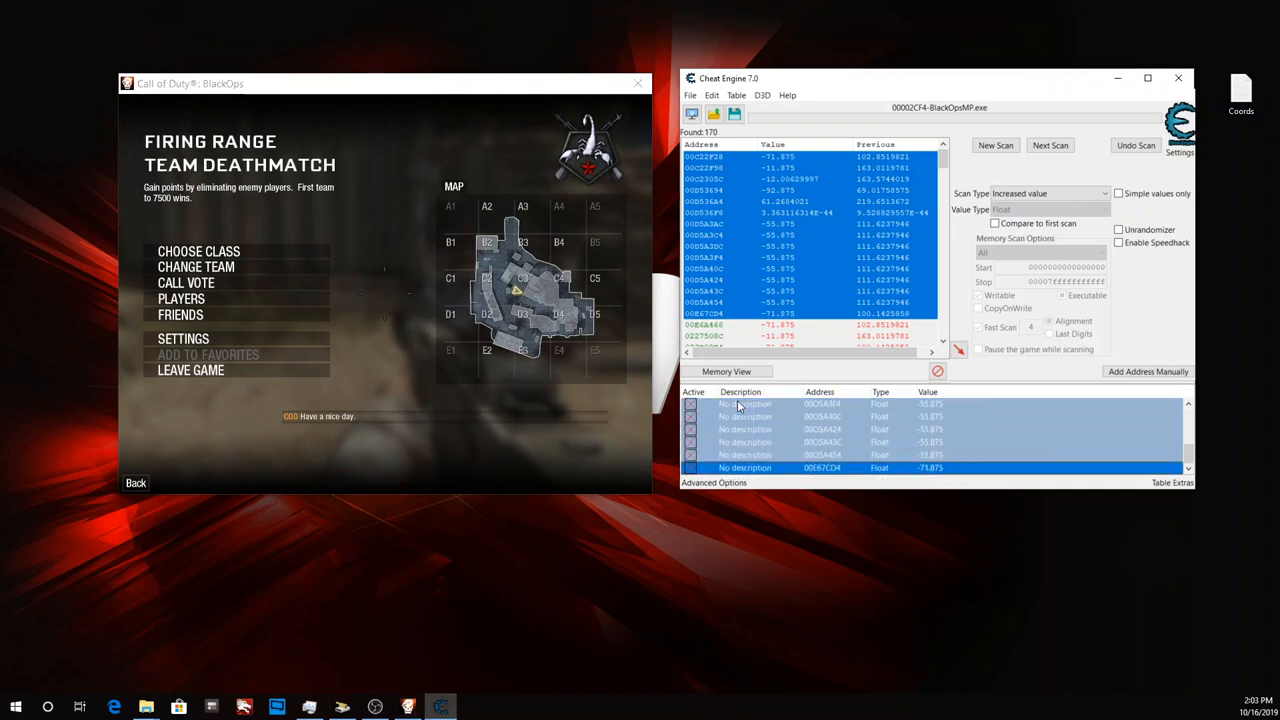
{"action": "right_click", "coordinate": [733, 428]}
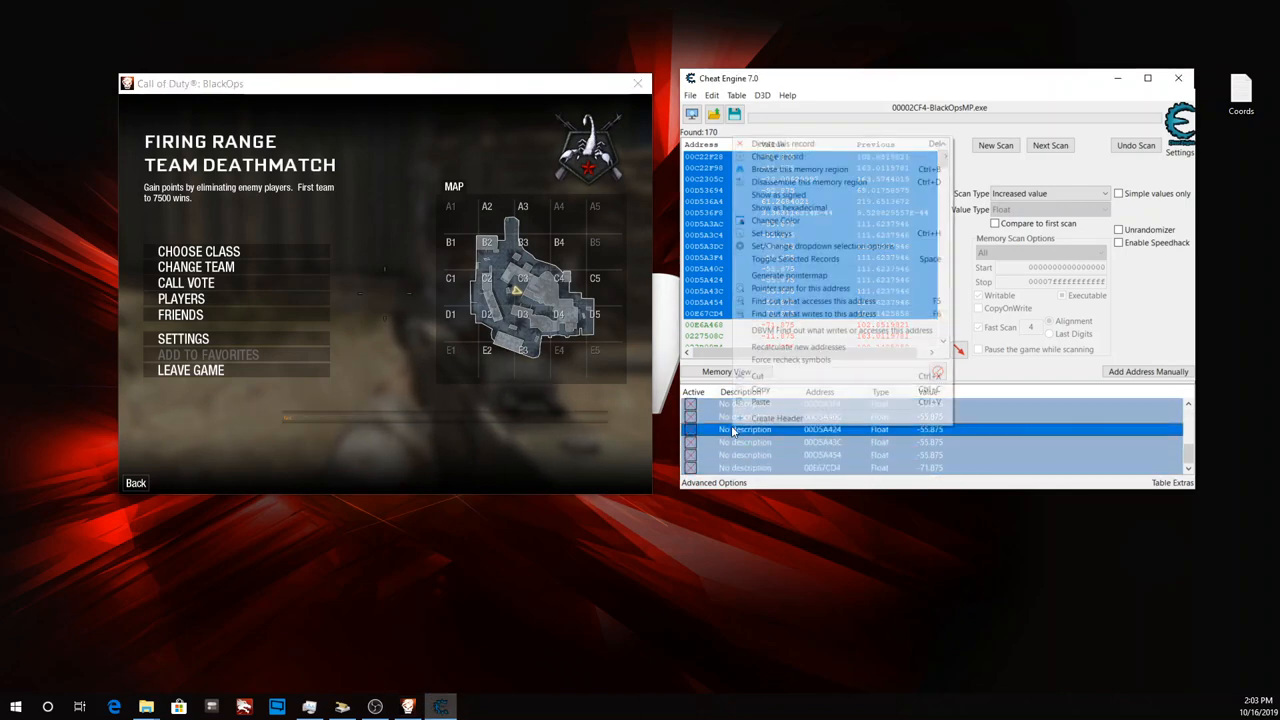
{"action": "left_click", "coordinate": [853, 145]}
{"action": "left_click", "coordinate": [693, 356]}
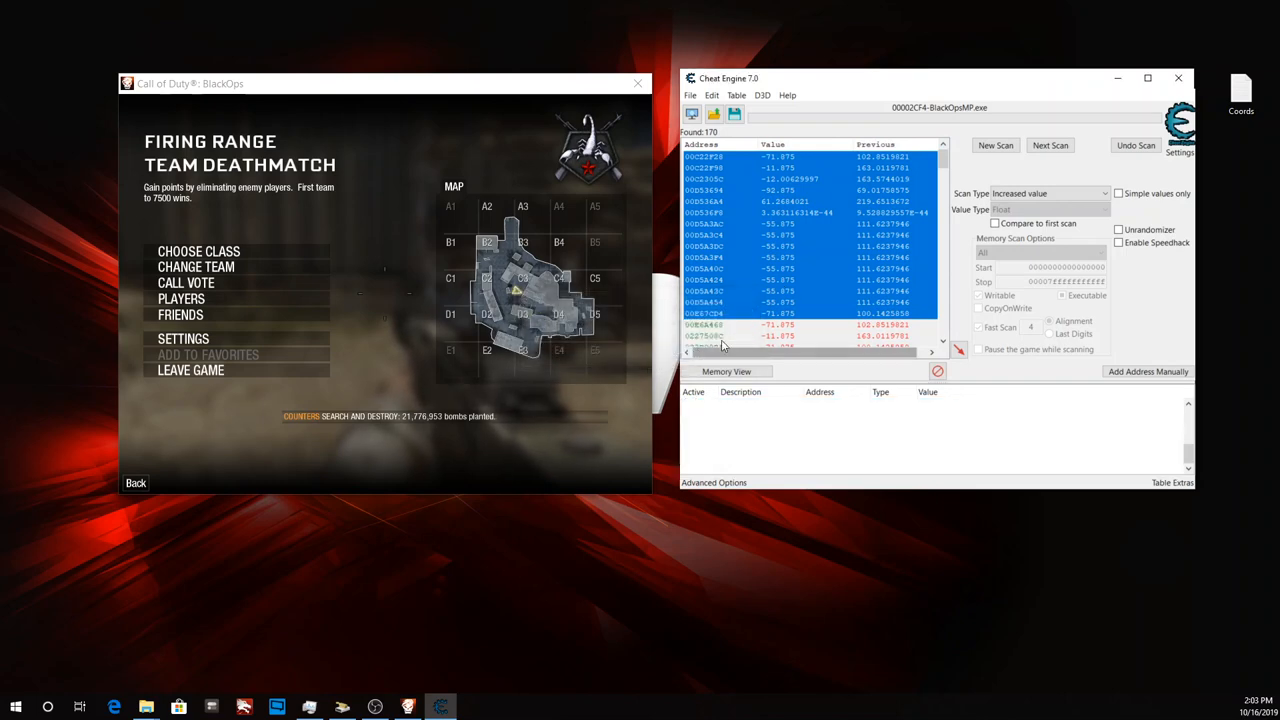
Add the scan results from 00E6A468 through 03DE8BA4 to the address list.
{"action": "left_click", "coordinate": [728, 327]}
{"action": "key", "text": "shift+Down"}
{"action": "key", "text": "shift+Down"}
{"action": "key", "text": "shift+Down"}
{"action": "key", "text": "shift+Down"}
{"action": "key", "text": "shift+Down"}
{"action": "key", "text": "shift+Down"}
{"action": "key", "text": "shift+Down"}
{"action": "key", "text": "shift+Down"}
{"action": "key", "text": "shift+Down"}
{"action": "key", "text": "shift+Down"}
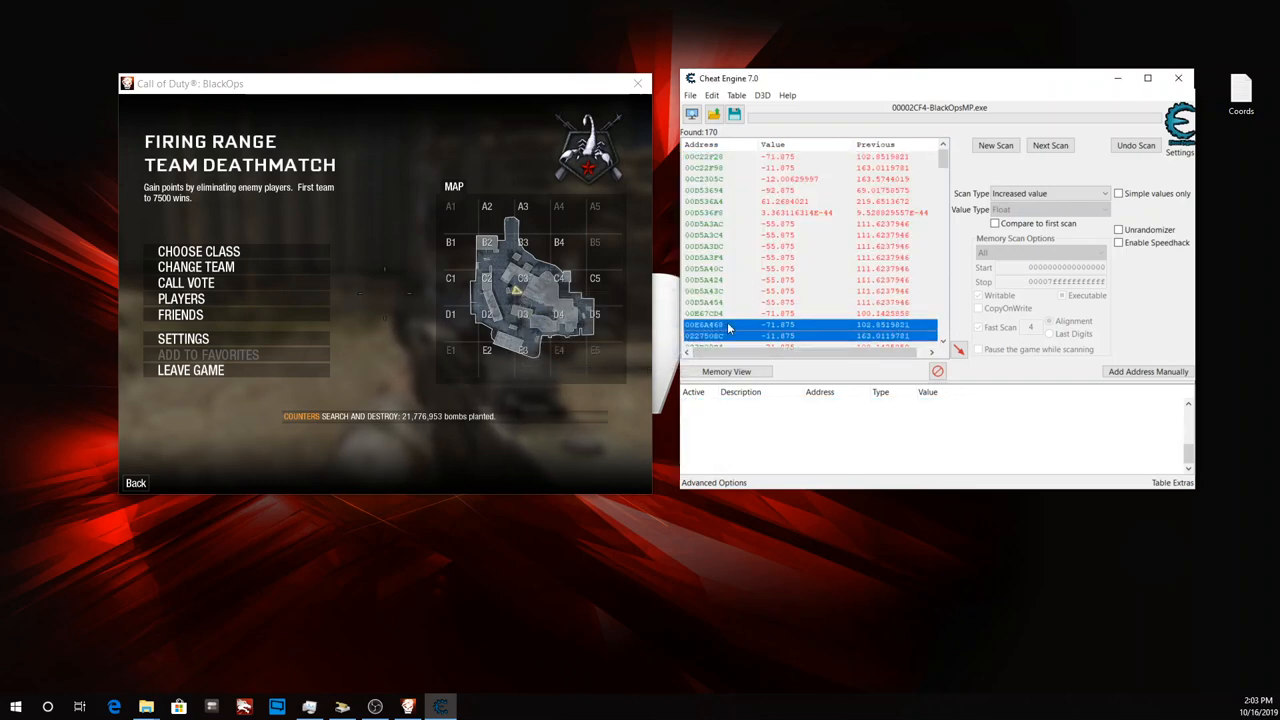
{"action": "key", "text": "shift+Down"}
{"action": "key", "text": "shift+Down"}
{"action": "key", "text": "shift+Down"}
{"action": "key", "text": "shift+Down"}
{"action": "key", "text": "shift+Down"}
{"action": "key", "text": "shift+Down"}
{"action": "key", "text": "shift+Down"}
{"action": "key", "text": "shift+Down"}
{"action": "key", "text": "shift+Down"}
{"action": "key", "text": "shift+Down"}
{"action": "key", "text": "shift+Down"}
{"action": "key", "text": "shift+Down"}
{"action": "key", "text": "shift+Down"}
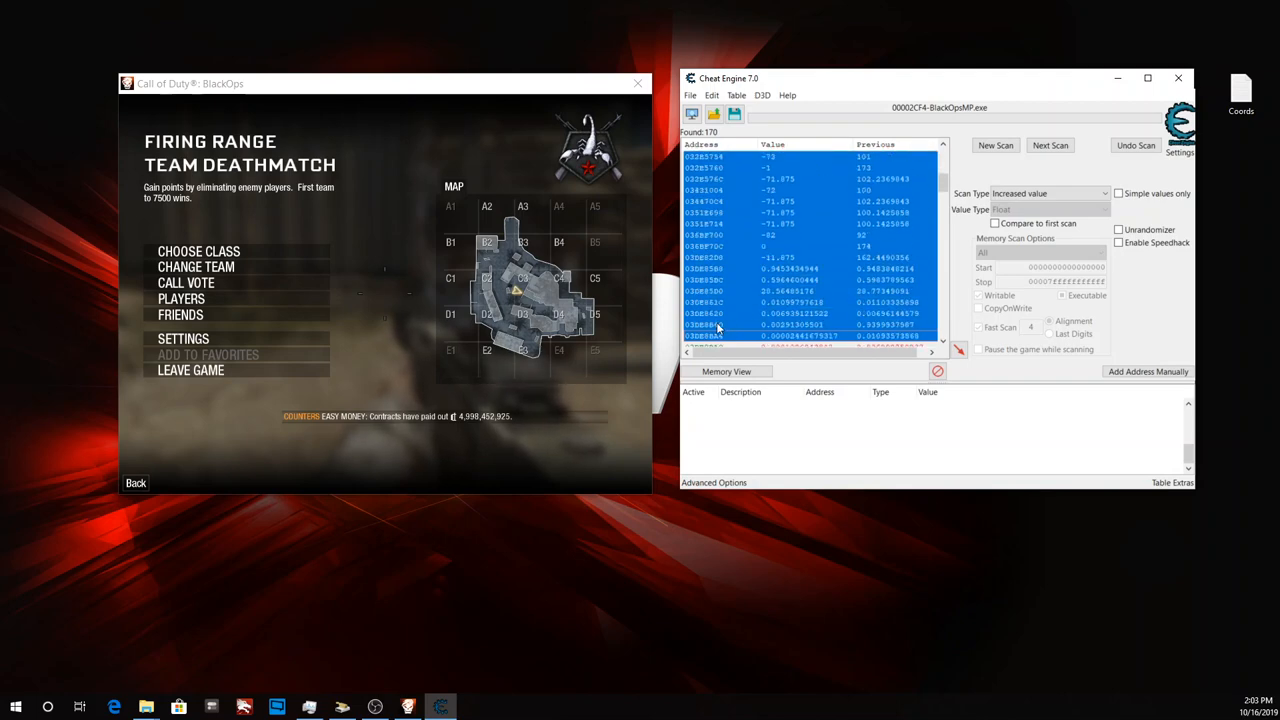
{"action": "right_click", "coordinate": [786, 303]}
{"action": "left_click", "coordinate": [838, 310]}
Freeze the newly added entries from 00E6A468 through 032E5754.
{"action": "scroll", "coordinate": [831, 428], "scroll_direction": "up", "scroll_amount": 5}
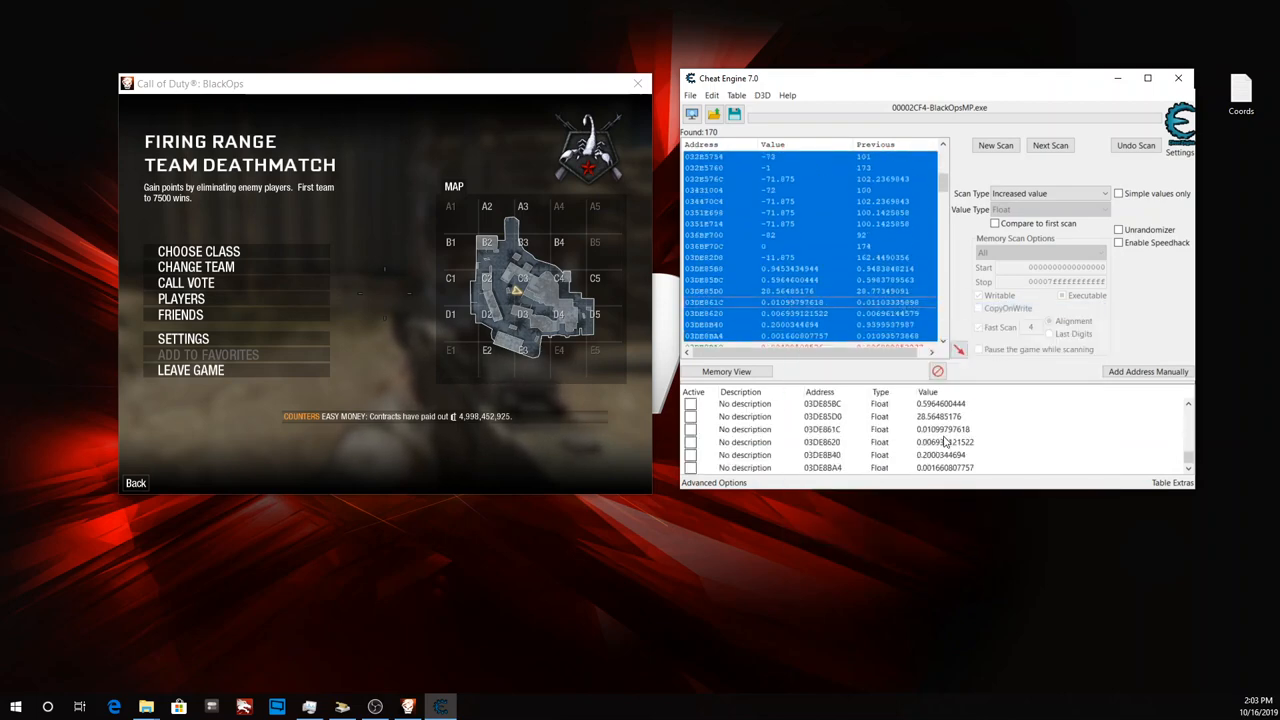
{"action": "left_click", "coordinate": [690, 404]}
{"action": "left_click", "coordinate": [690, 417]}
{"action": "left_click", "coordinate": [690, 429]}
{"action": "left_click", "coordinate": [690, 455]}
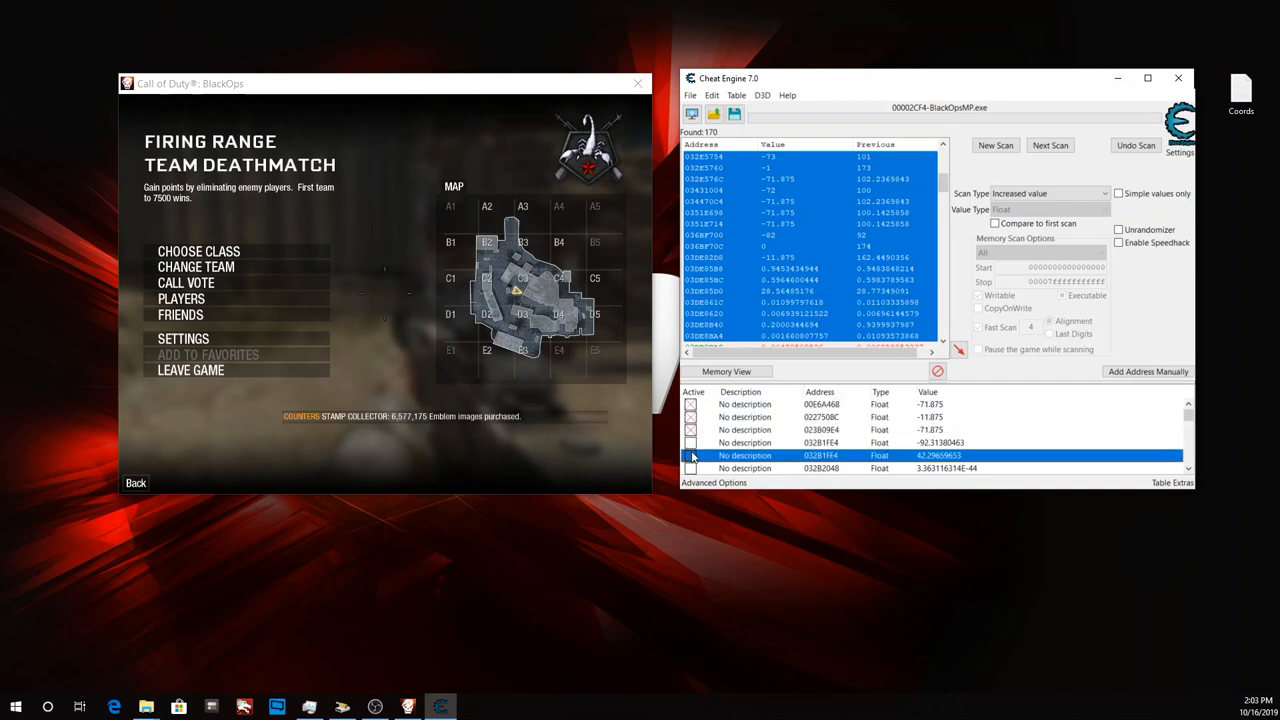
{"action": "left_click", "coordinate": [690, 442]}
{"action": "scroll", "coordinate": [703, 437], "scroll_direction": "down", "scroll_amount": 1}
{"action": "left_click", "coordinate": [690, 431]}
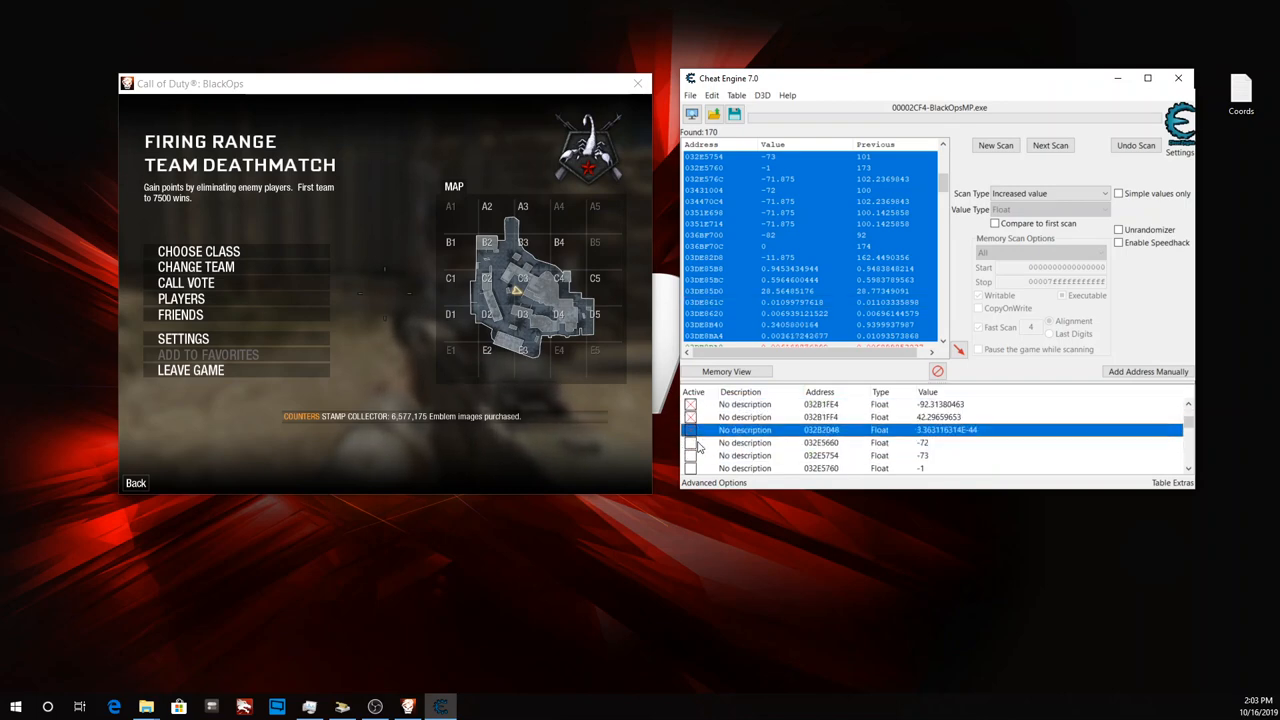
{"action": "left_click", "coordinate": [690, 444]}
{"action": "left_click", "coordinate": [690, 456]}
Resume the match briefly to test the frozen addresses up to 032E5754 and pause it again.
{"action": "left_click", "coordinate": [570, 420]}
{"action": "key", "text": "Escape"}
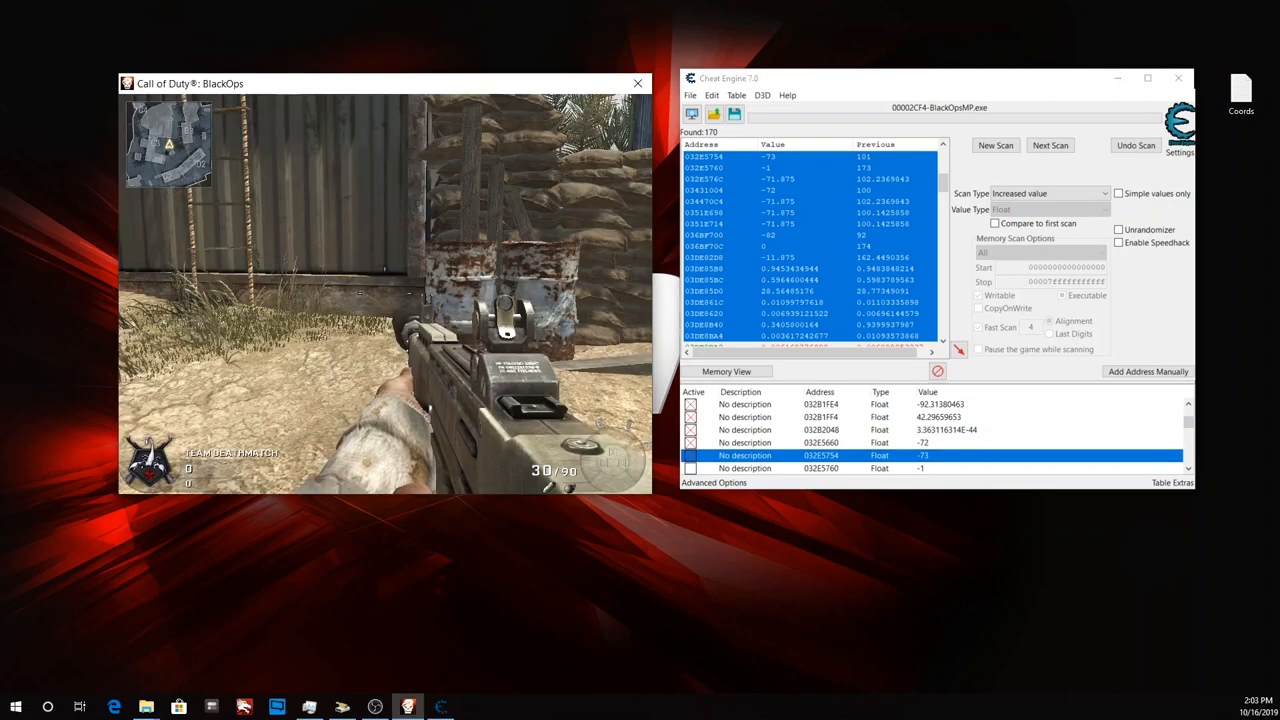
{"action": "key", "text": "Escape"}
Freeze the next entries in the address list, from 032E5760 through 036BF70C.
{"action": "scroll", "coordinate": [760, 445], "scroll_direction": "down", "scroll_amount": 1}
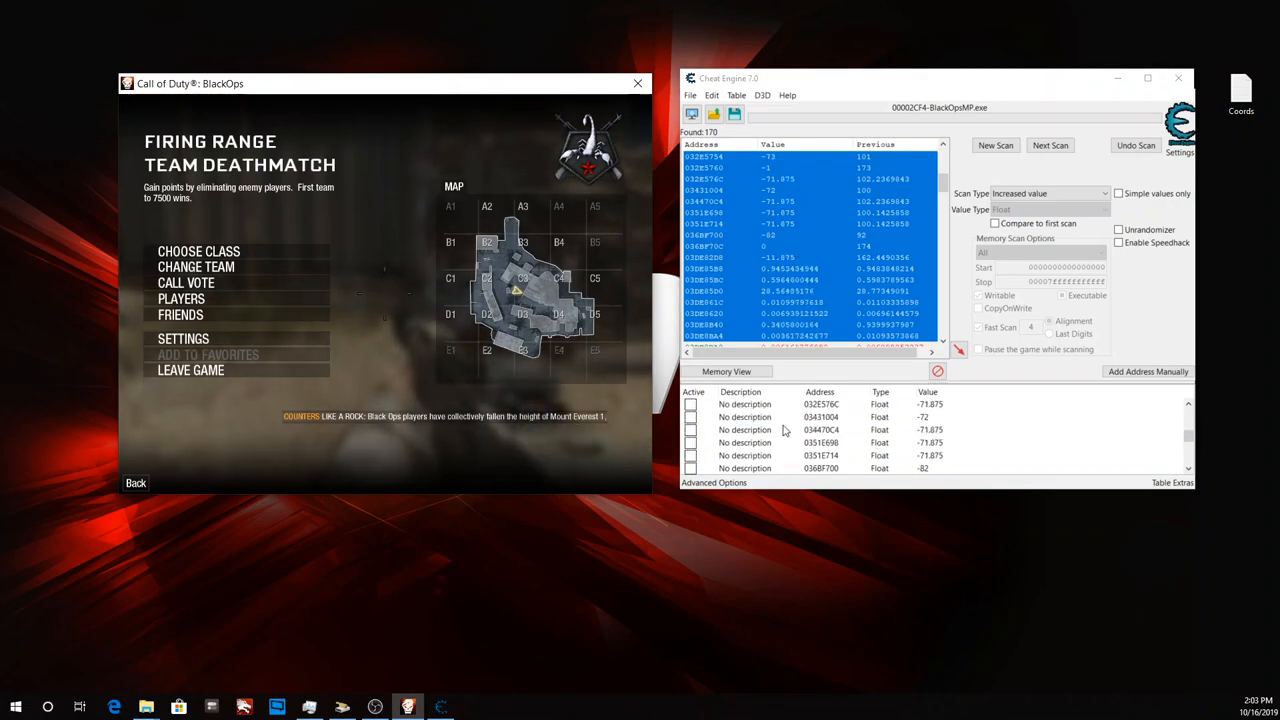
{"action": "left_click", "coordinate": [690, 429]}
{"action": "left_click", "coordinate": [690, 442]}
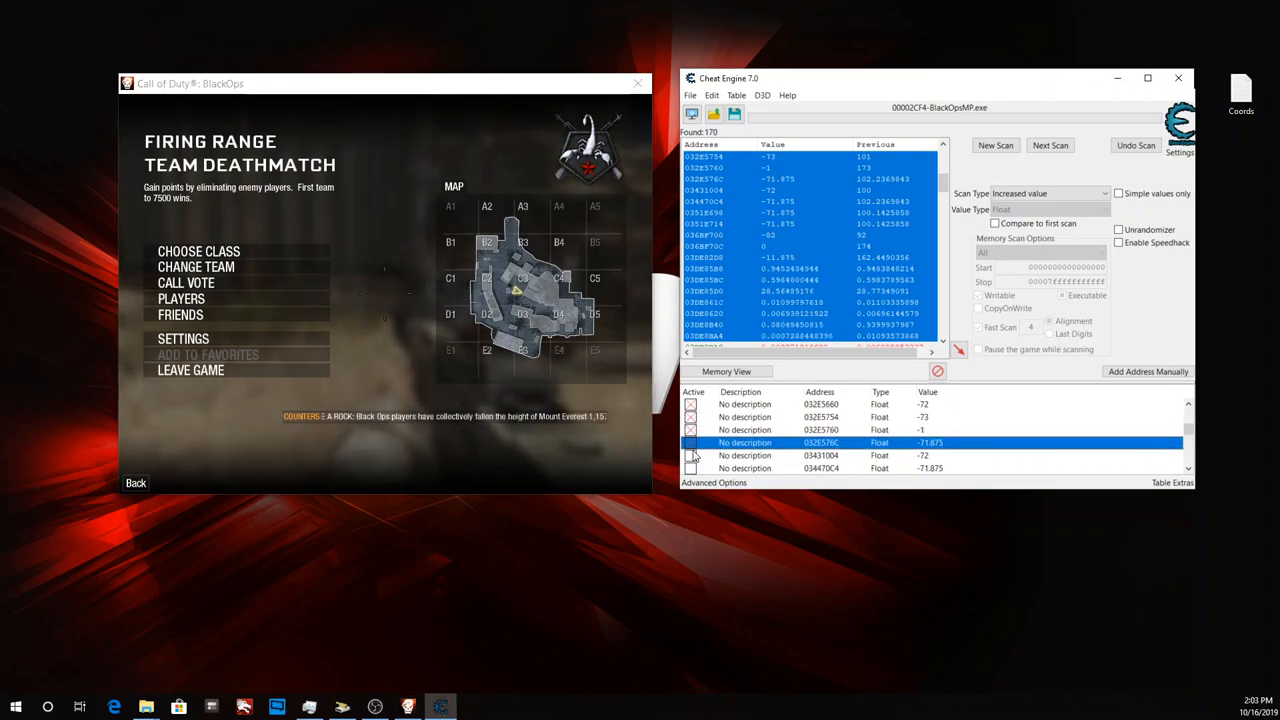
{"action": "left_click", "coordinate": [690, 455]}
{"action": "left_click", "coordinate": [690, 467]}
{"action": "scroll", "coordinate": [697, 464], "scroll_direction": "down", "scroll_amount": 1}
{"action": "left_click", "coordinate": [690, 429]}
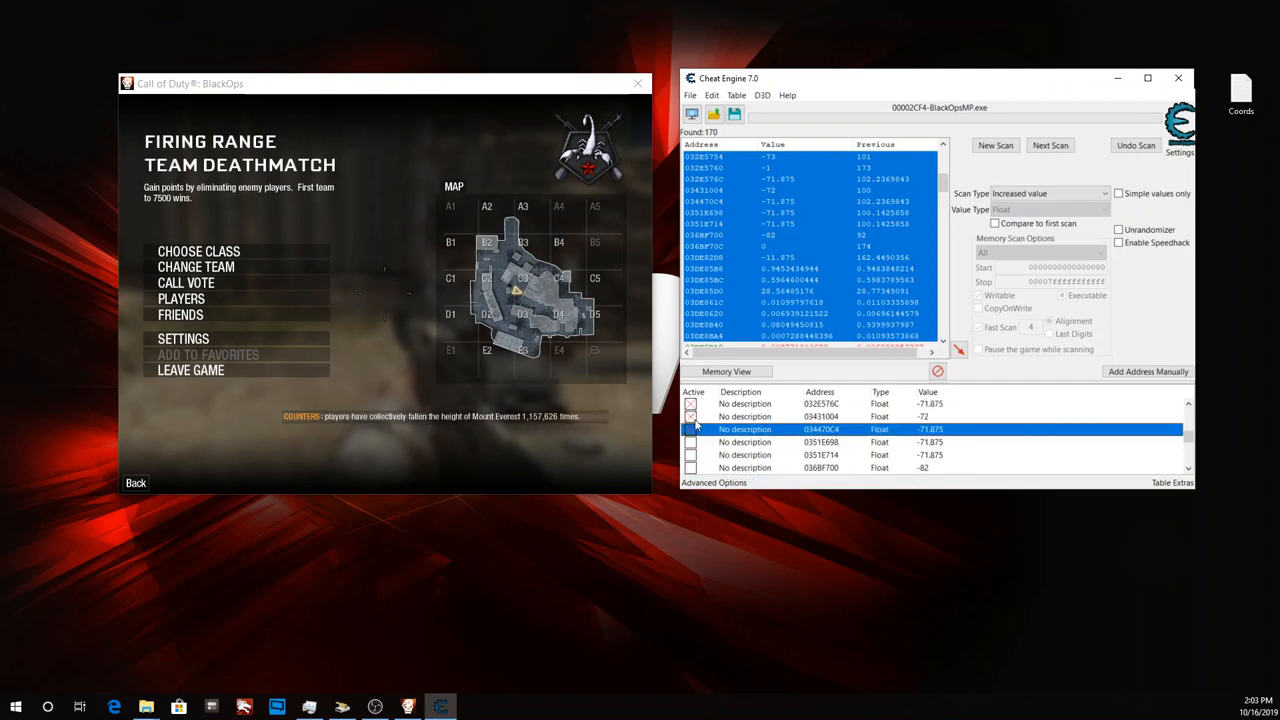
{"action": "left_click", "coordinate": [690, 442]}
{"action": "left_click", "coordinate": [690, 455]}
{"action": "left_click", "coordinate": [690, 455]}
{"action": "scroll", "coordinate": [692, 458], "scroll_direction": "down", "scroll_amount": 1}
{"action": "left_click", "coordinate": [690, 429]}
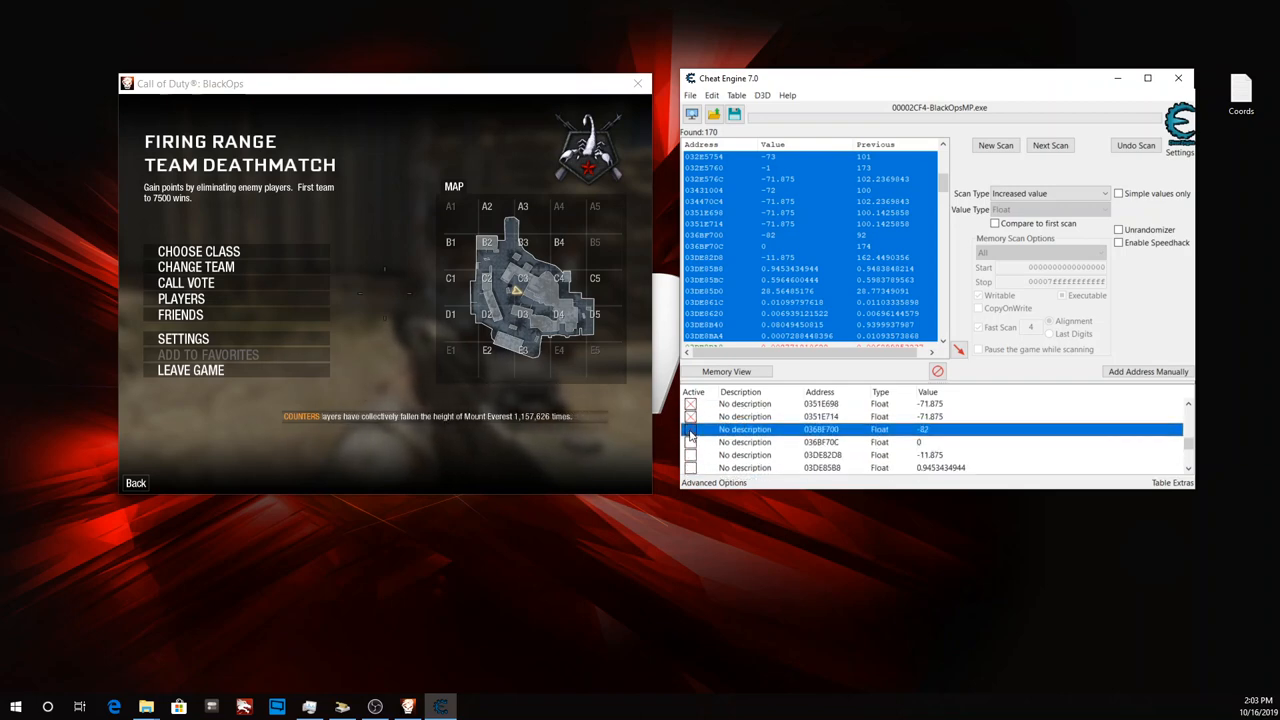
{"action": "left_click", "coordinate": [690, 442]}
Return to the match, jump to test the effect of the frozen addresses, and pause the game again.
{"action": "left_click", "coordinate": [513, 397]}
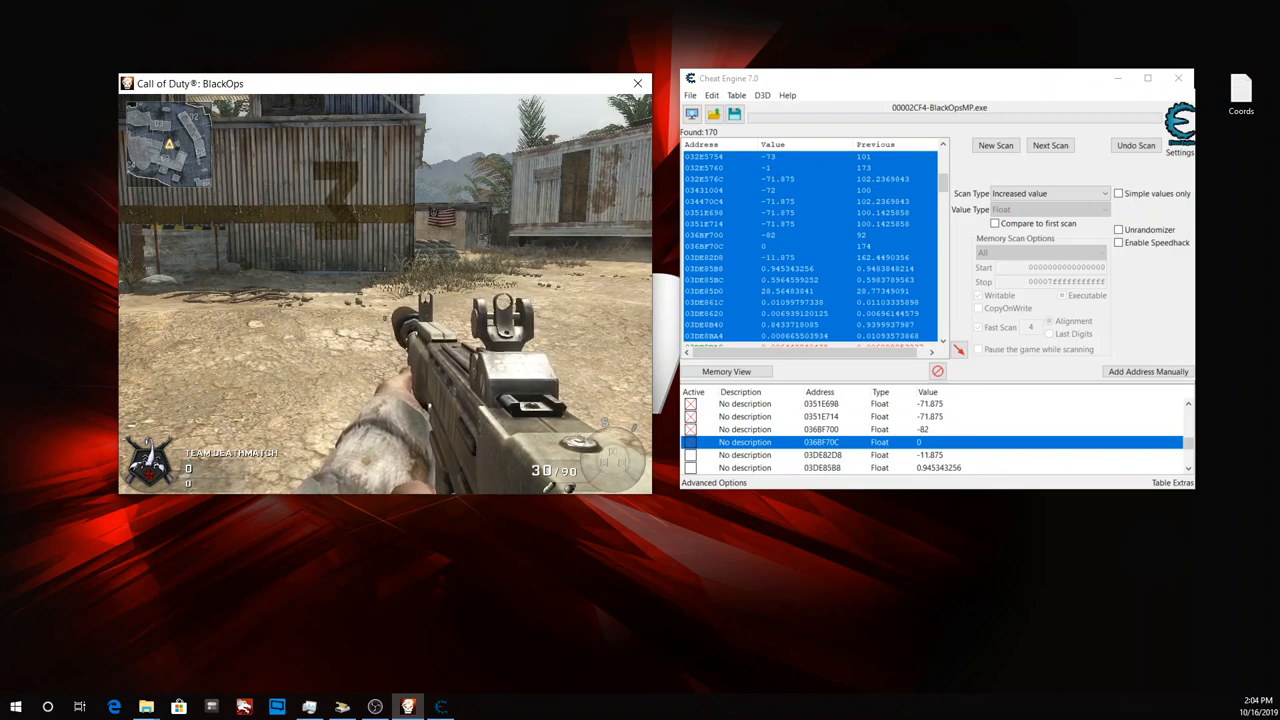
{"action": "key", "text": "space"}
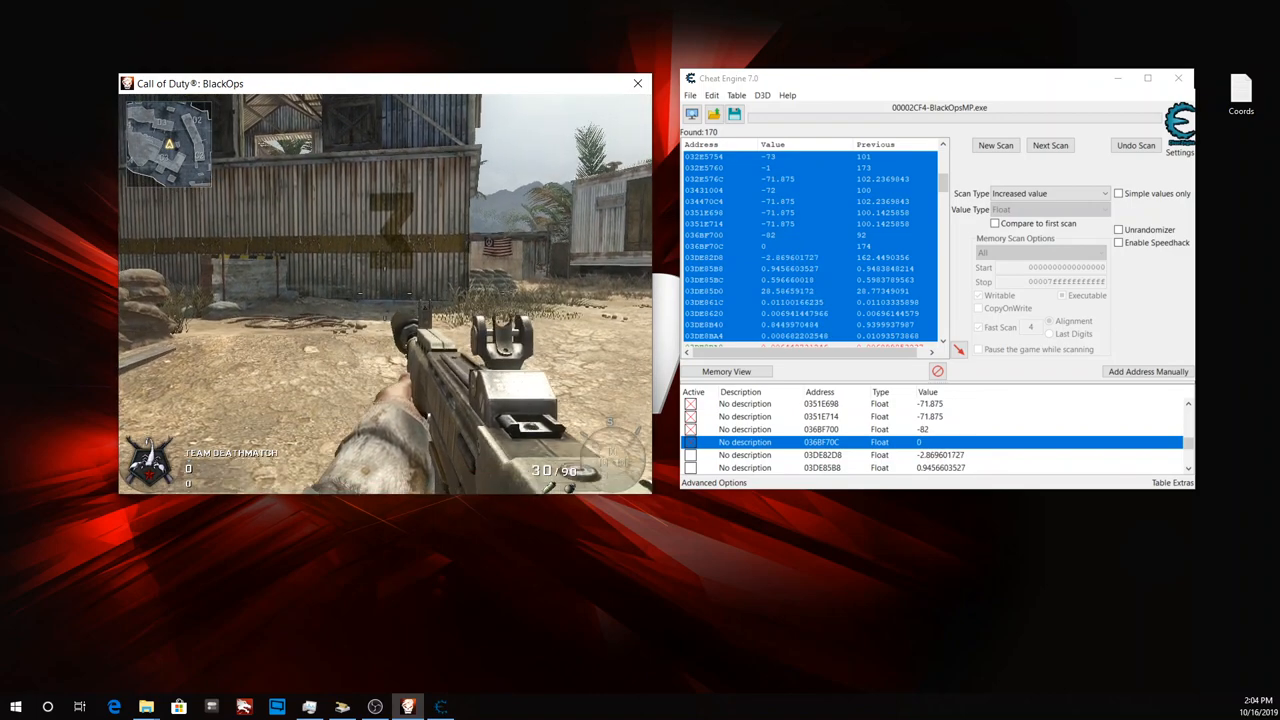
{"action": "key", "text": "Escape"}
{"action": "key", "text": "Escape"}
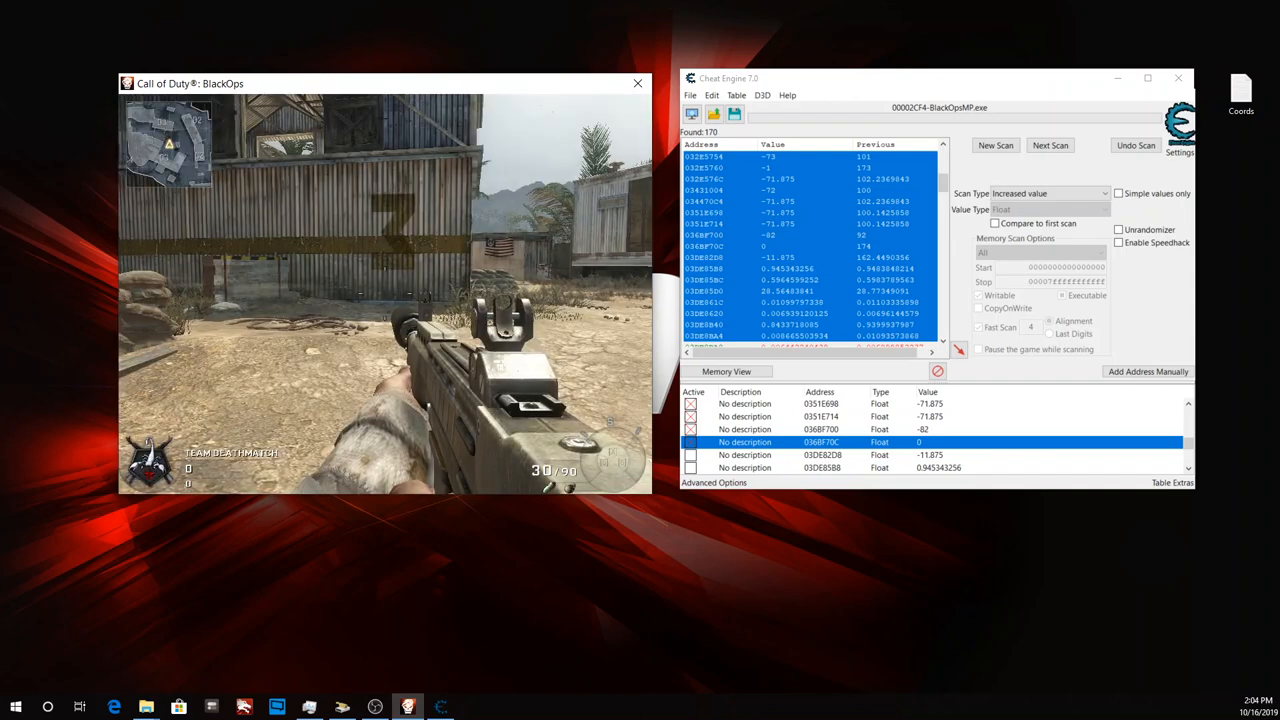
{"action": "key", "text": "Escape"}
Unfreeze entry 036BF700 and briefly resume the match to test the remaining frozen addresses.
{"action": "left_click", "coordinate": [691, 429]}
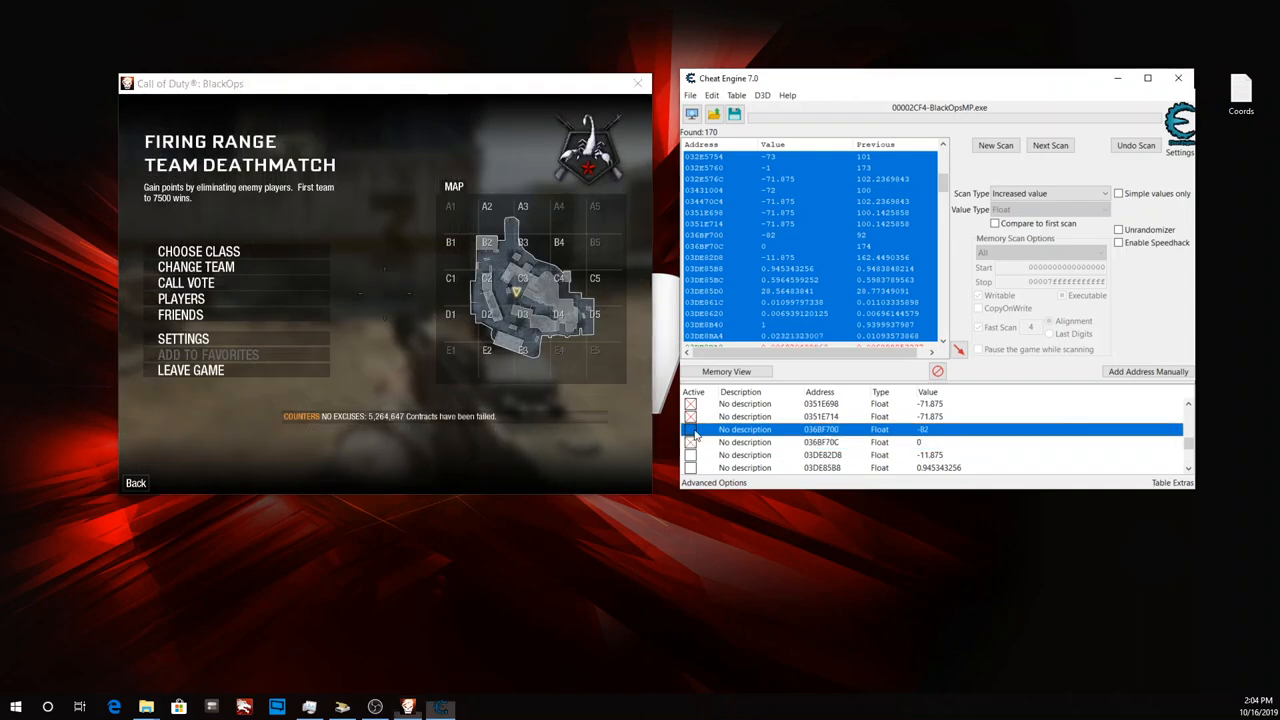
{"action": "key", "text": "Escape"}
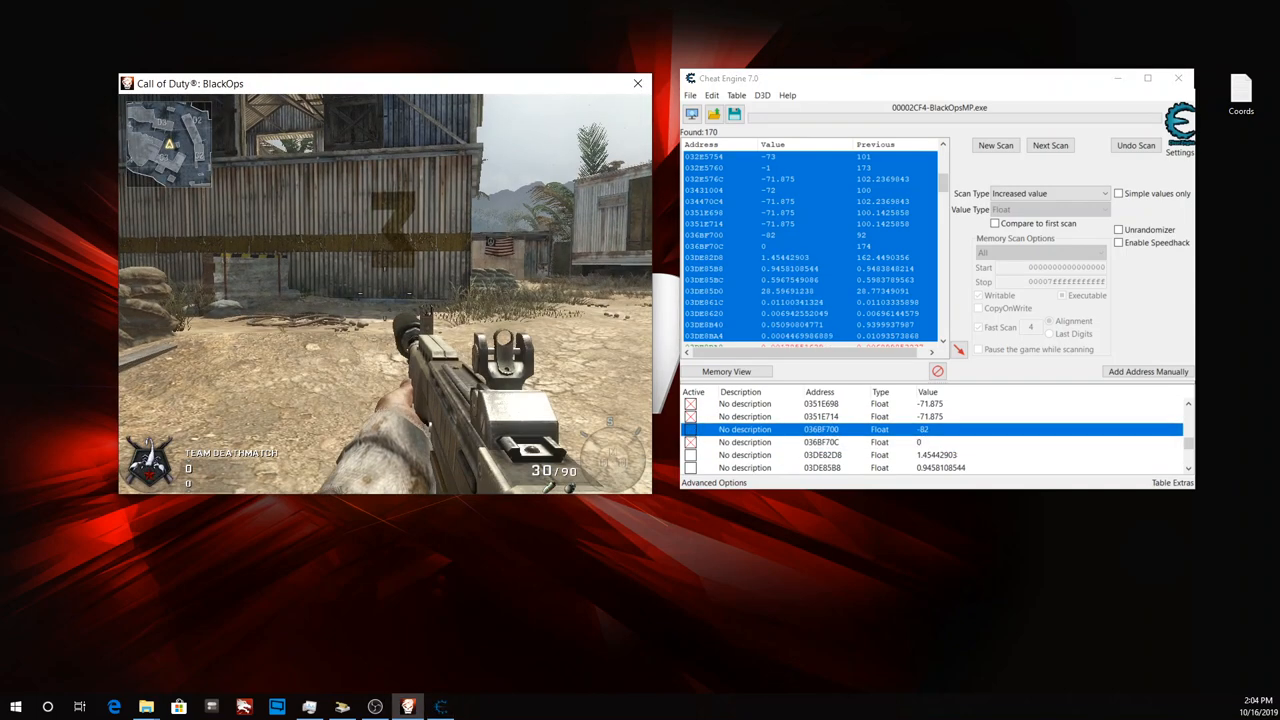
{"action": "key", "text": "Escape"}
Unfreeze entries 0351E714 and 0351E698 and retest the remaining frozen addresses in the match.
{"action": "left_click", "coordinate": [689, 416]}
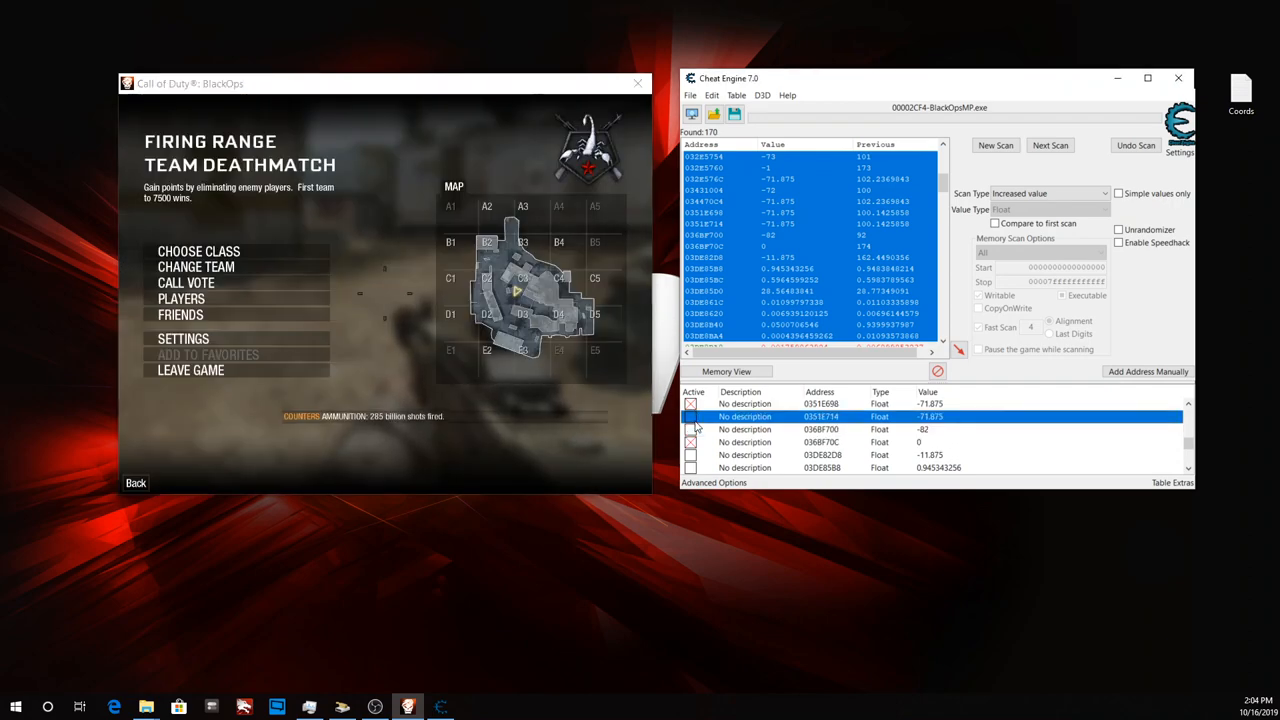
{"action": "left_click", "coordinate": [690, 405]}
{"action": "scroll", "coordinate": [787, 447], "scroll_direction": "up", "scroll_amount": 1}
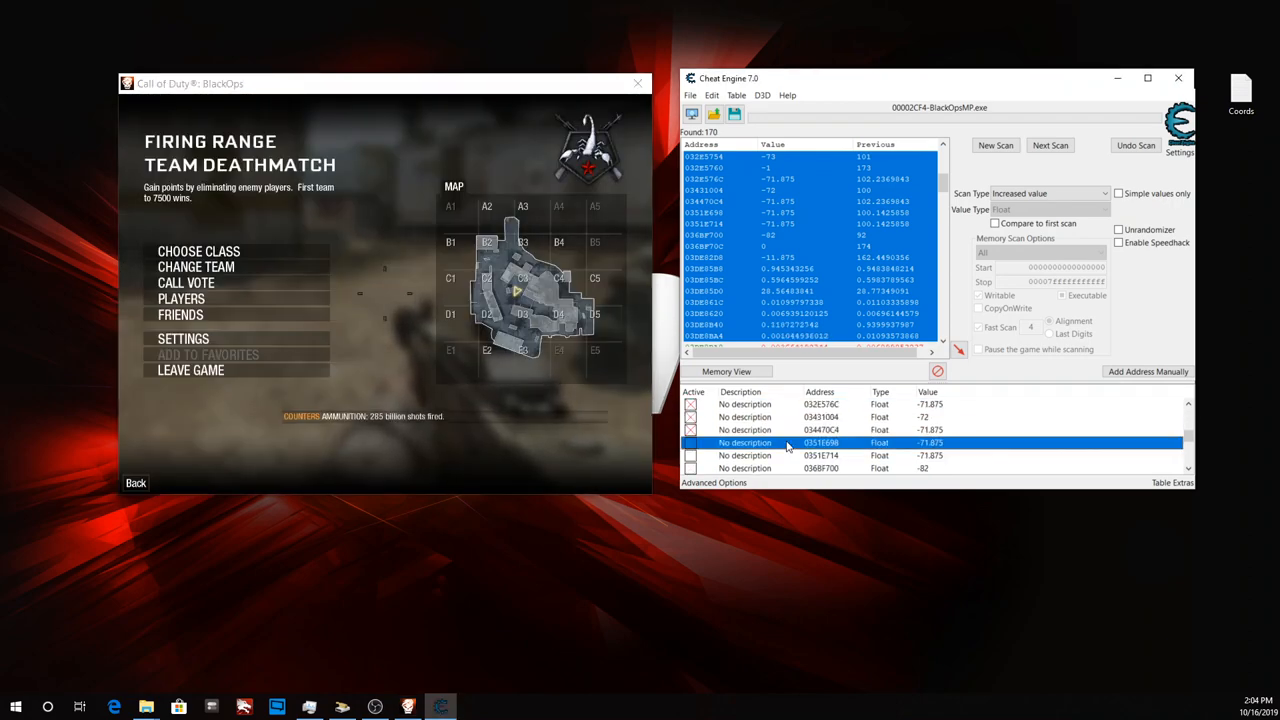
{"action": "left_click", "coordinate": [457, 382]}
{"action": "key", "text": "Escape"}
{"action": "key", "text": "Escape"}
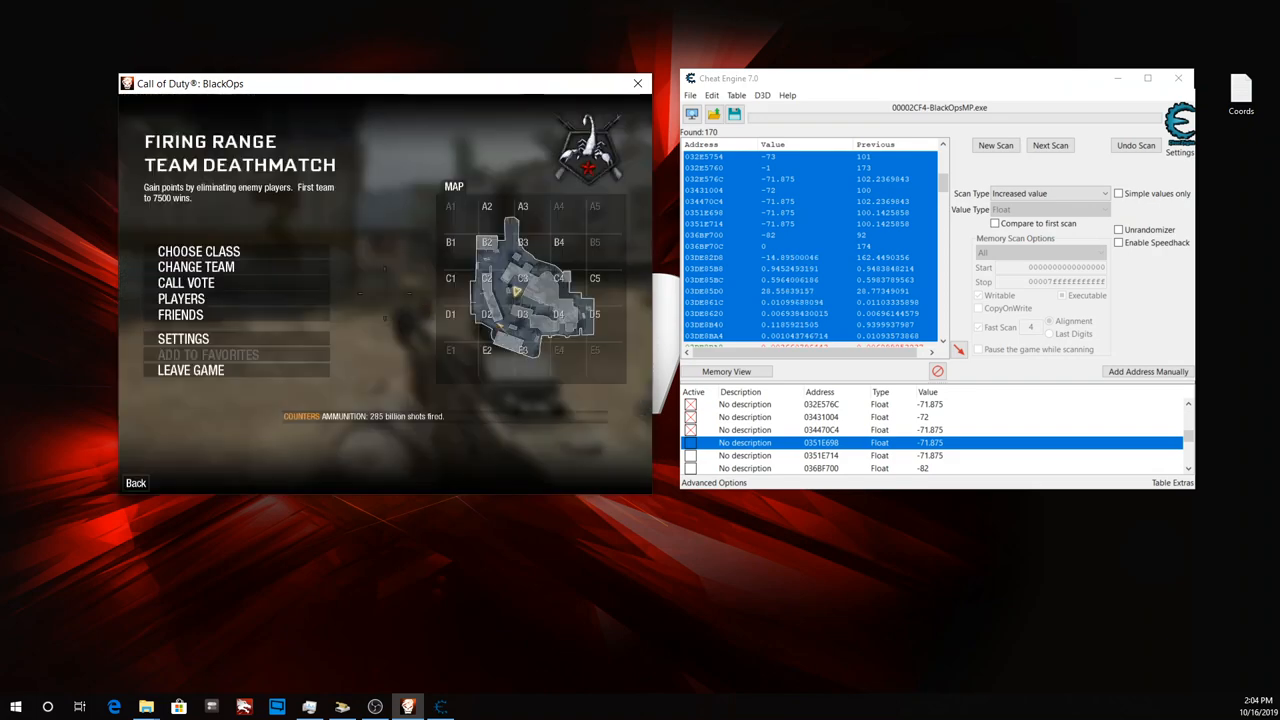
Unfreeze entries 034470C4, 03431004 and 032E576C in the address list.
{"action": "left_click", "coordinate": [690, 430]}
{"action": "left_click", "coordinate": [690, 417]}
{"action": "left_click", "coordinate": [690, 404]}
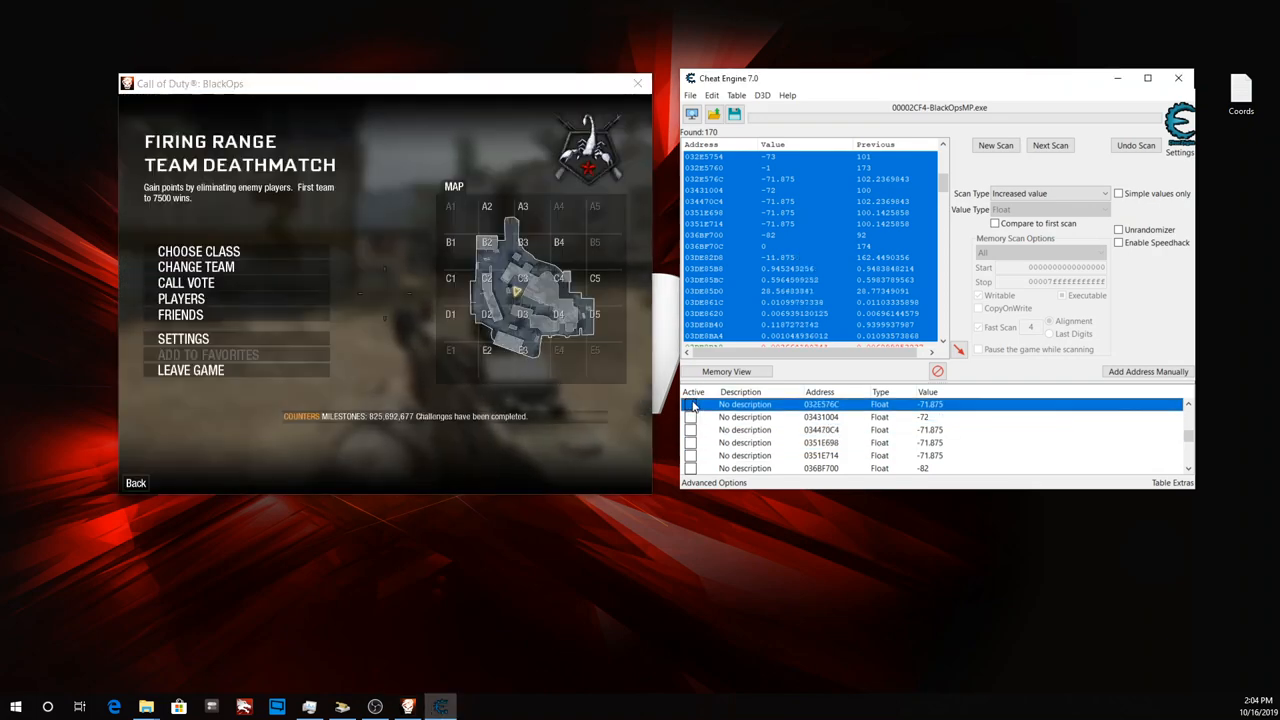
Briefly resume the match to test the height with the remaining frozen addresses, and pause it again.
{"action": "scroll", "coordinate": [744, 430], "scroll_direction": "up", "scroll_amount": 2}
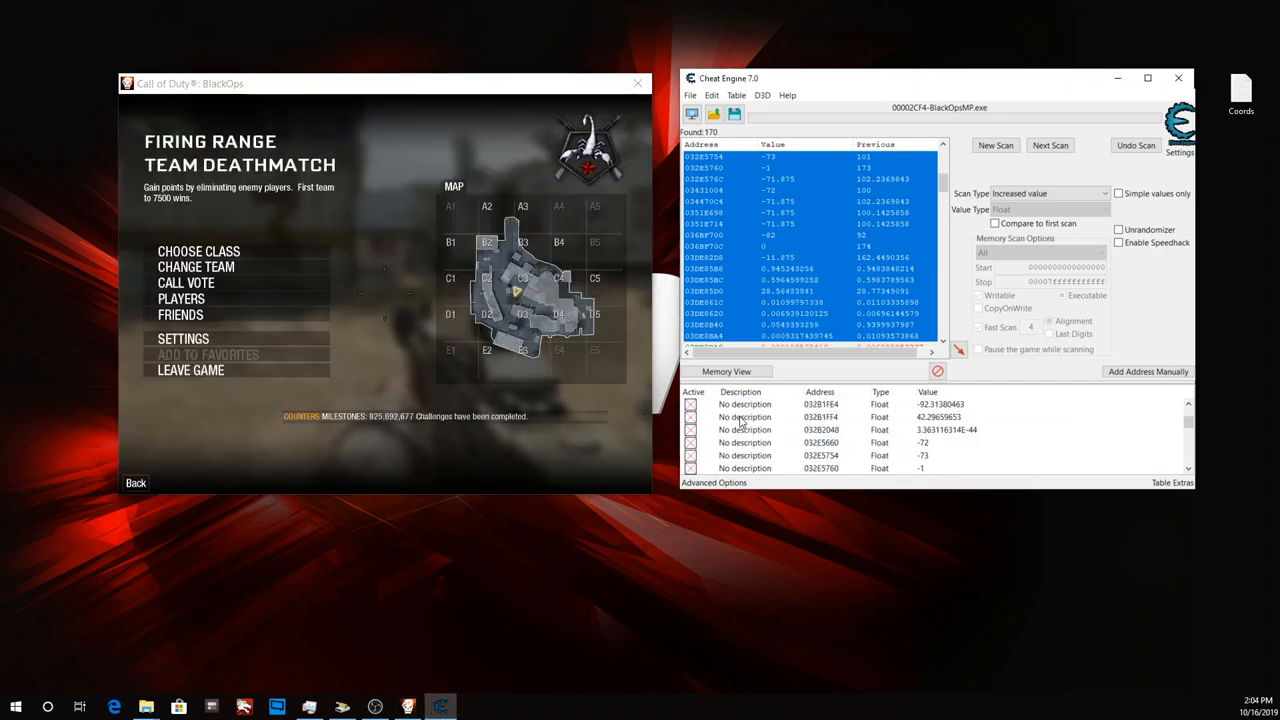
{"action": "left_click", "coordinate": [510, 395]}
{"action": "key", "text": "Escape"}
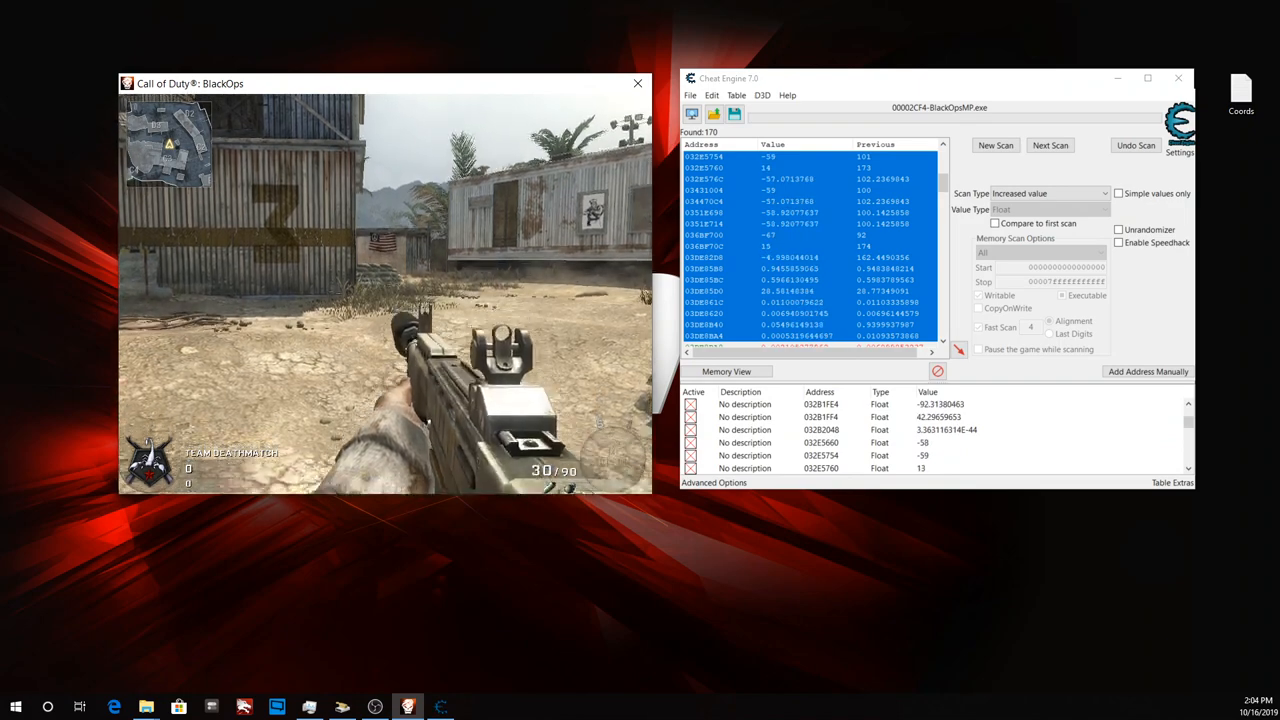
{"action": "key", "text": "Escape"}
Freeze entries 032E576C and 03431004 again and retest their effect in the match.
{"action": "scroll", "coordinate": [775, 443], "scroll_direction": "down", "scroll_amount": 1}
{"action": "left_click", "coordinate": [690, 443]}
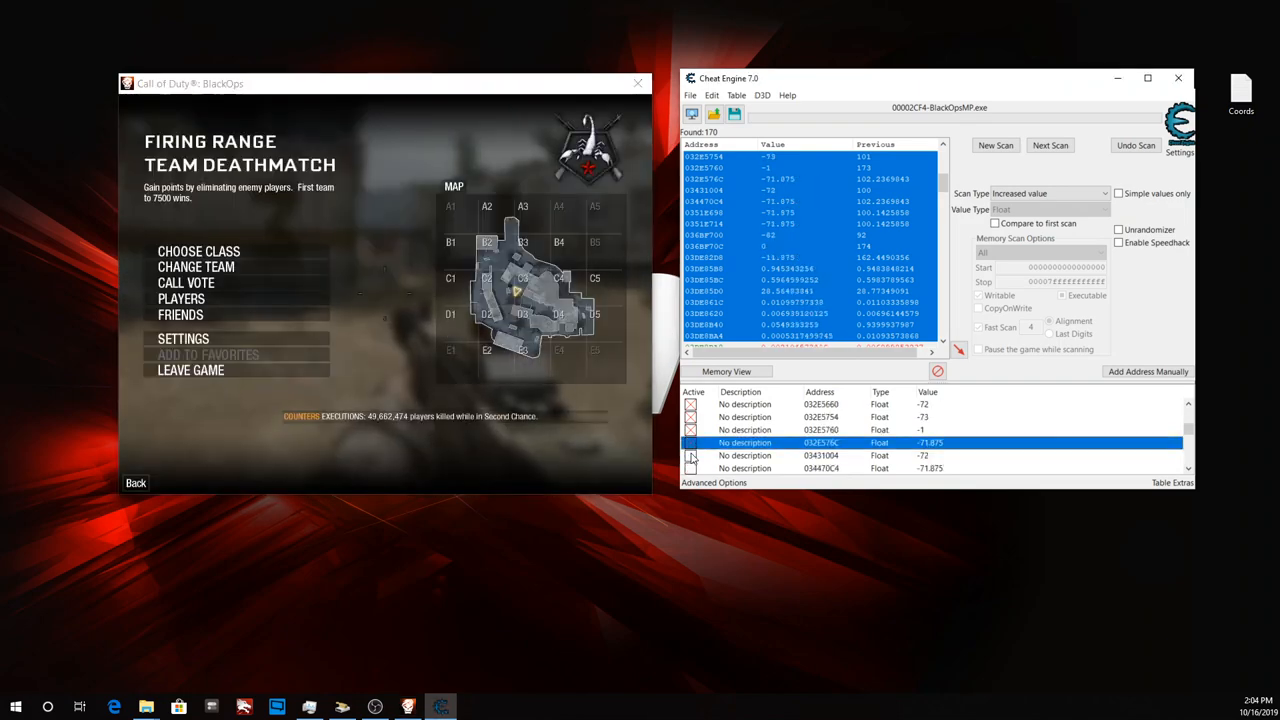
{"action": "left_click", "coordinate": [690, 456]}
{"action": "left_click", "coordinate": [507, 391]}
{"action": "key", "text": "Escape"}
{"action": "key", "text": "Escape"}
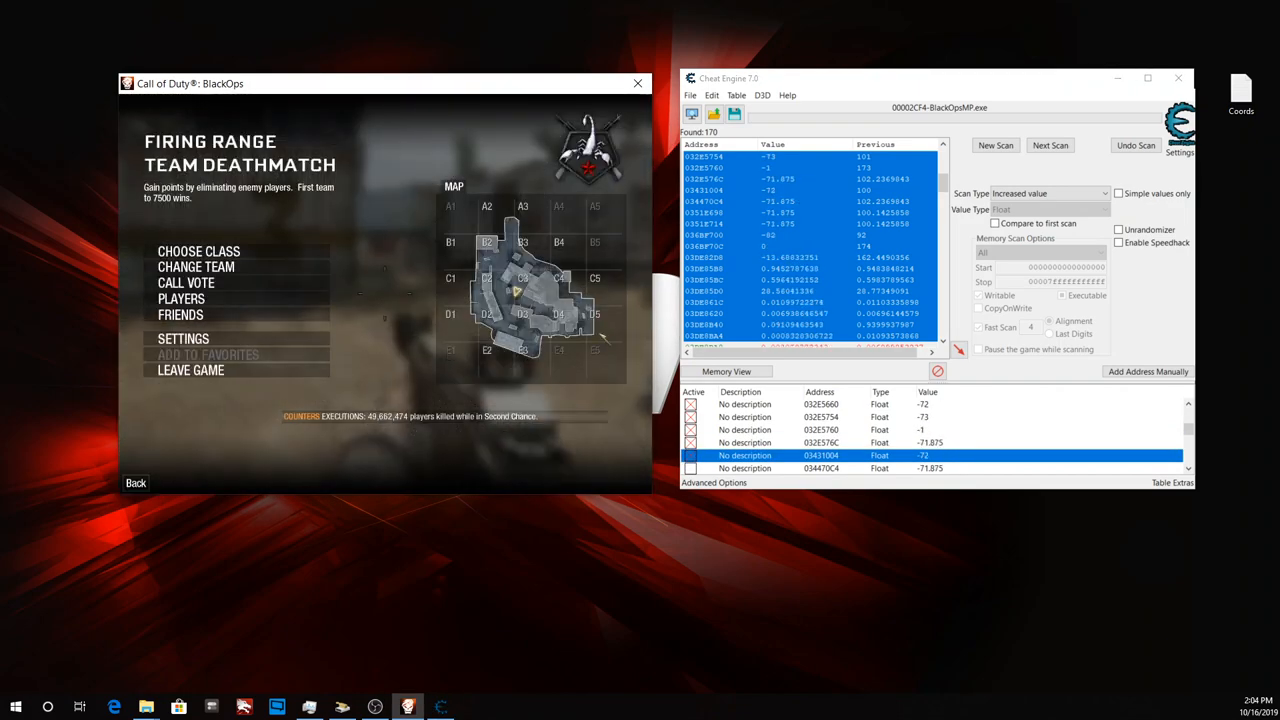
Freeze entry 034470C4 again, resume the match to test its effect, and pause the game.
{"action": "scroll", "coordinate": [760, 441], "scroll_direction": "down", "scroll_amount": 1}
{"action": "left_click", "coordinate": [690, 417]}
{"action": "left_click", "coordinate": [690, 430]}
{"action": "left_click", "coordinate": [507, 391]}
{"action": "key", "text": "Escape"}
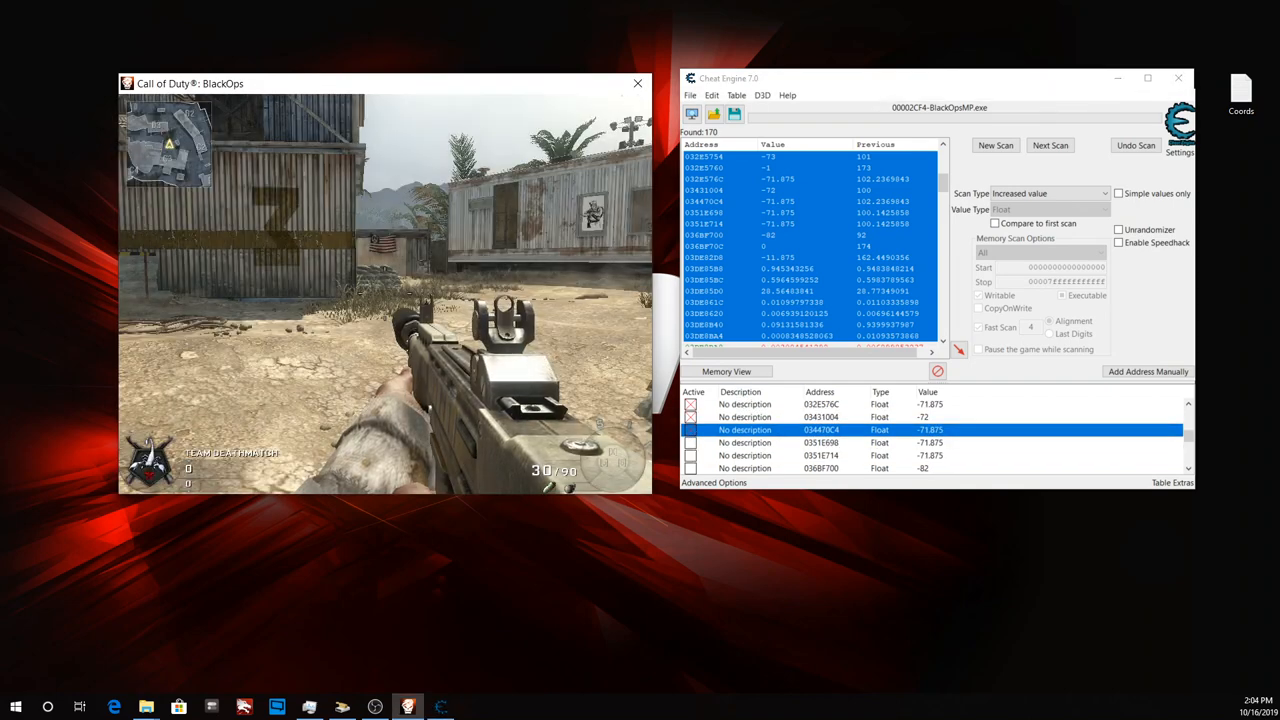
{"action": "key", "text": "Escape"}
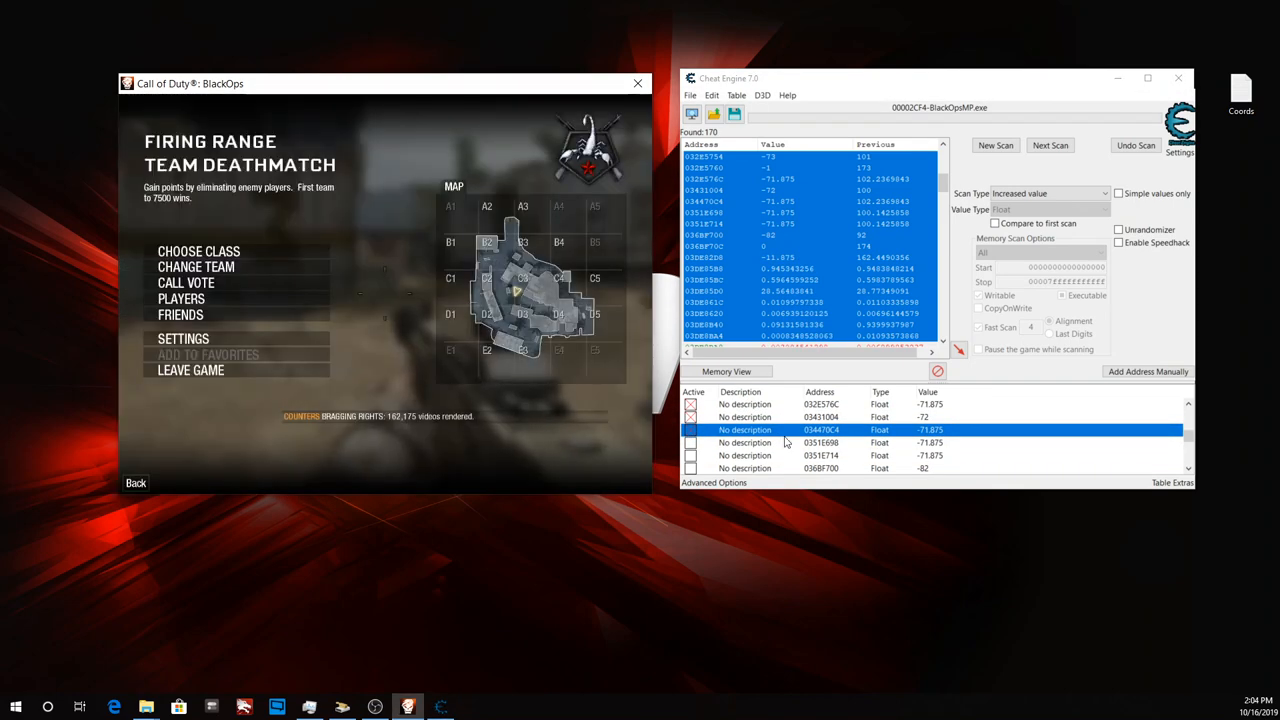
Change the description of entry 034470C4 to "Y - Axis /Coord".
{"action": "double_click", "coordinate": [752, 432]}
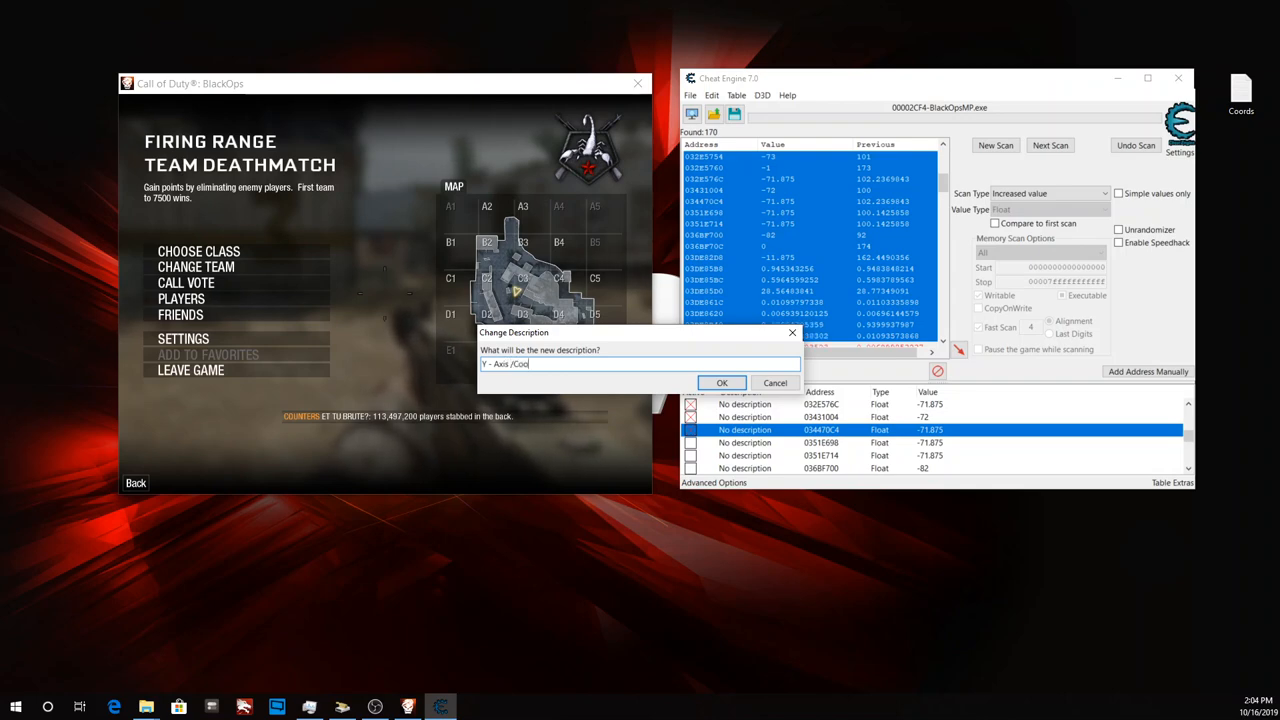
{"action": "type", "text": "rd"}
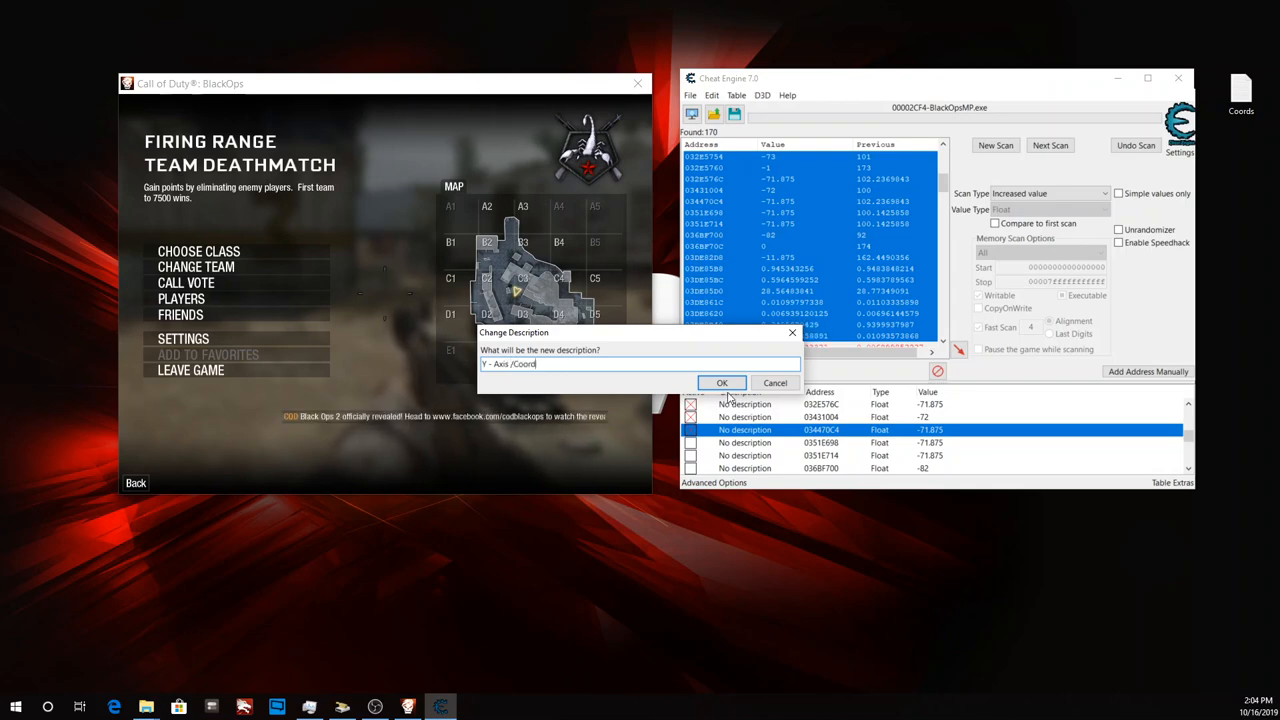
{"action": "left_click", "coordinate": [727, 385]}
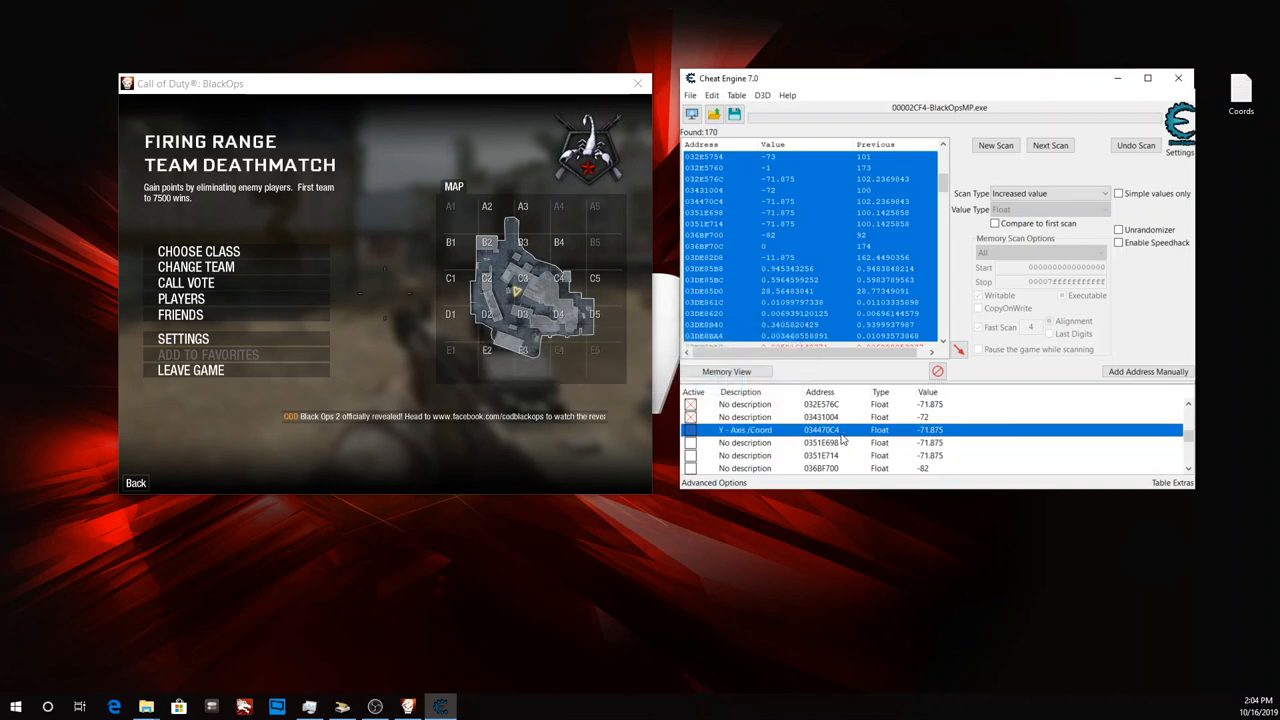
Delete all address list entries above the Y - Axis /Coord record, from 00E6A468 through 03431004.
{"action": "scroll", "coordinate": [830, 435], "scroll_direction": "up", "scroll_amount": 2}
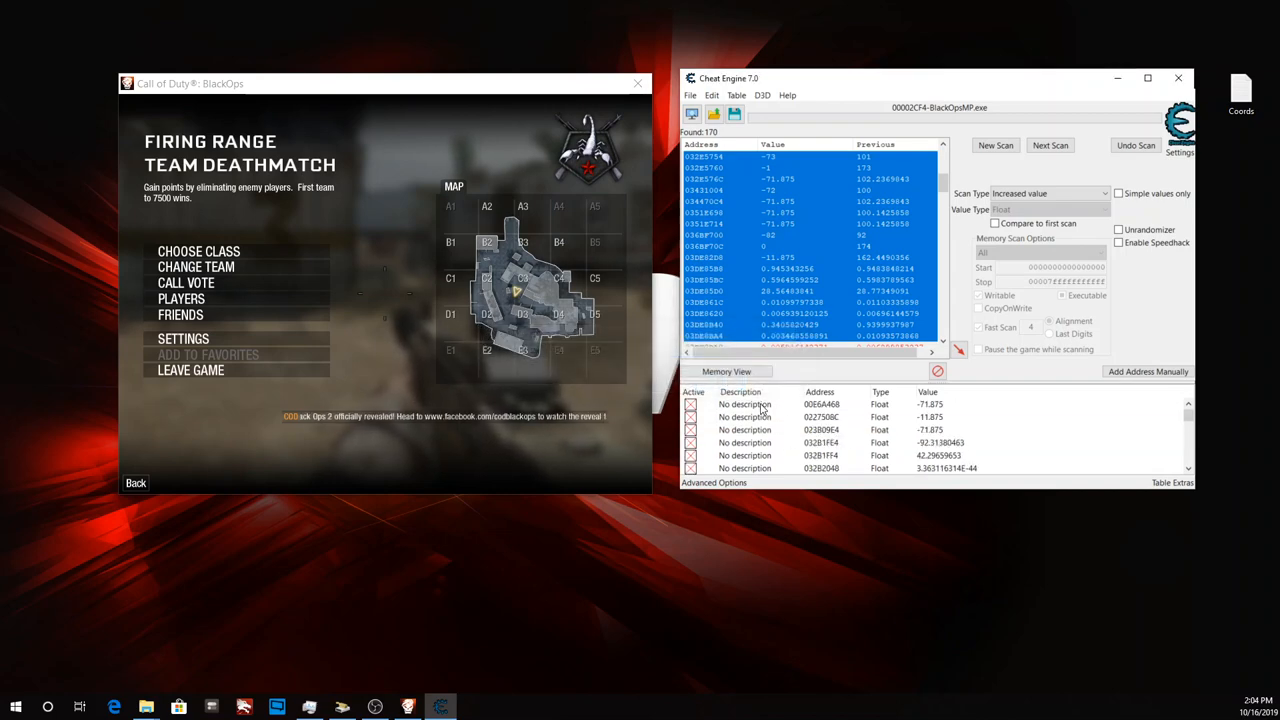
{"action": "left_click", "coordinate": [745, 406]}
{"action": "key", "text": "shift+Down"}
{"action": "key", "text": "shift+Down"}
{"action": "key", "text": "shift+Down"}
{"action": "key", "text": "shift+Down"}
{"action": "key", "text": "shift+Down"}
{"action": "key", "text": "shift+Down"}
{"action": "key", "text": "shift+Down"}
{"action": "key", "text": "shift+Down"}
{"action": "key", "text": "shift+Down"}
{"action": "key", "text": "shift+Down"}
{"action": "key", "text": "shift+Down"}
{"action": "key", "text": "shift+Down"}
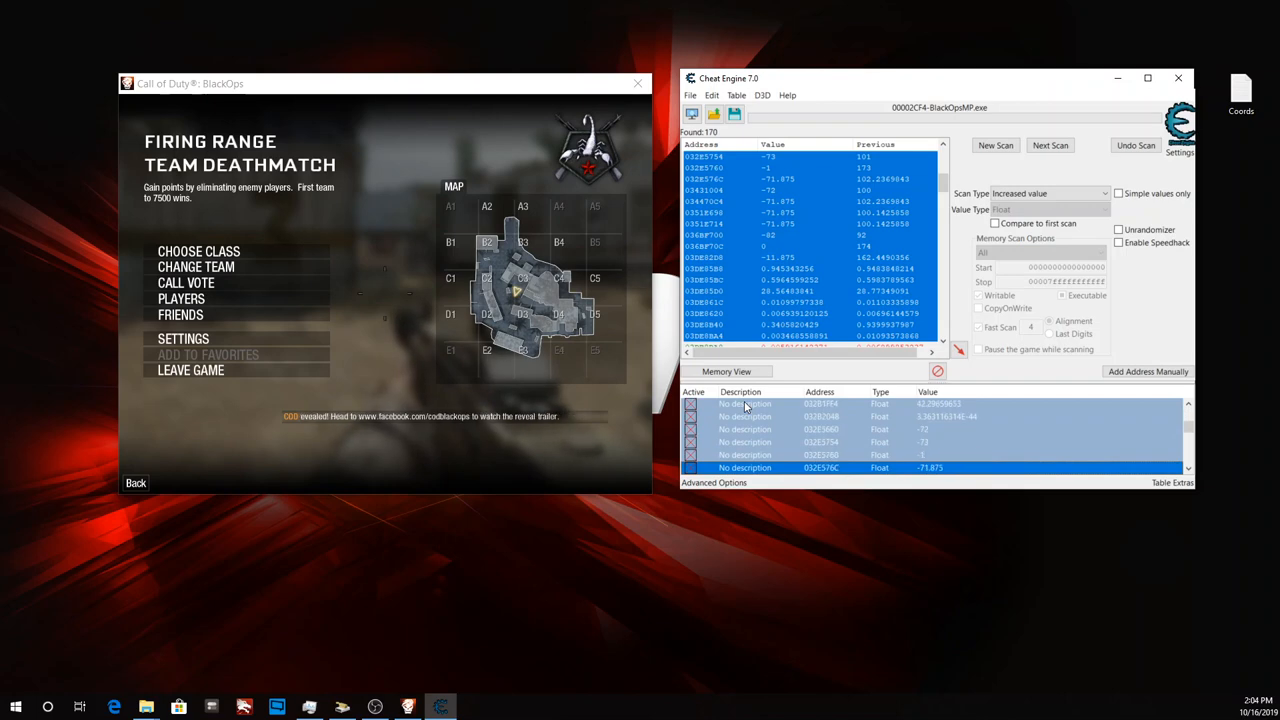
{"action": "key", "text": "shift+Up"}
{"action": "key", "text": "shift+Up"}
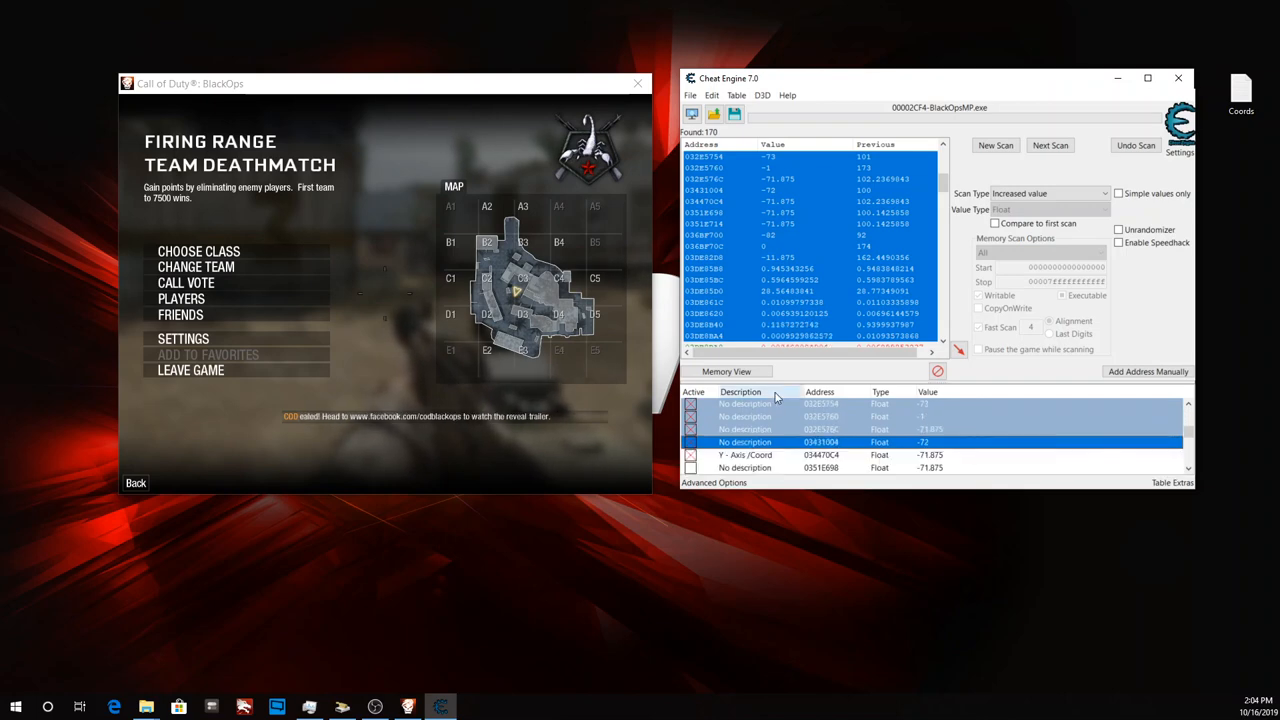
{"action": "right_click", "coordinate": [818, 420]}
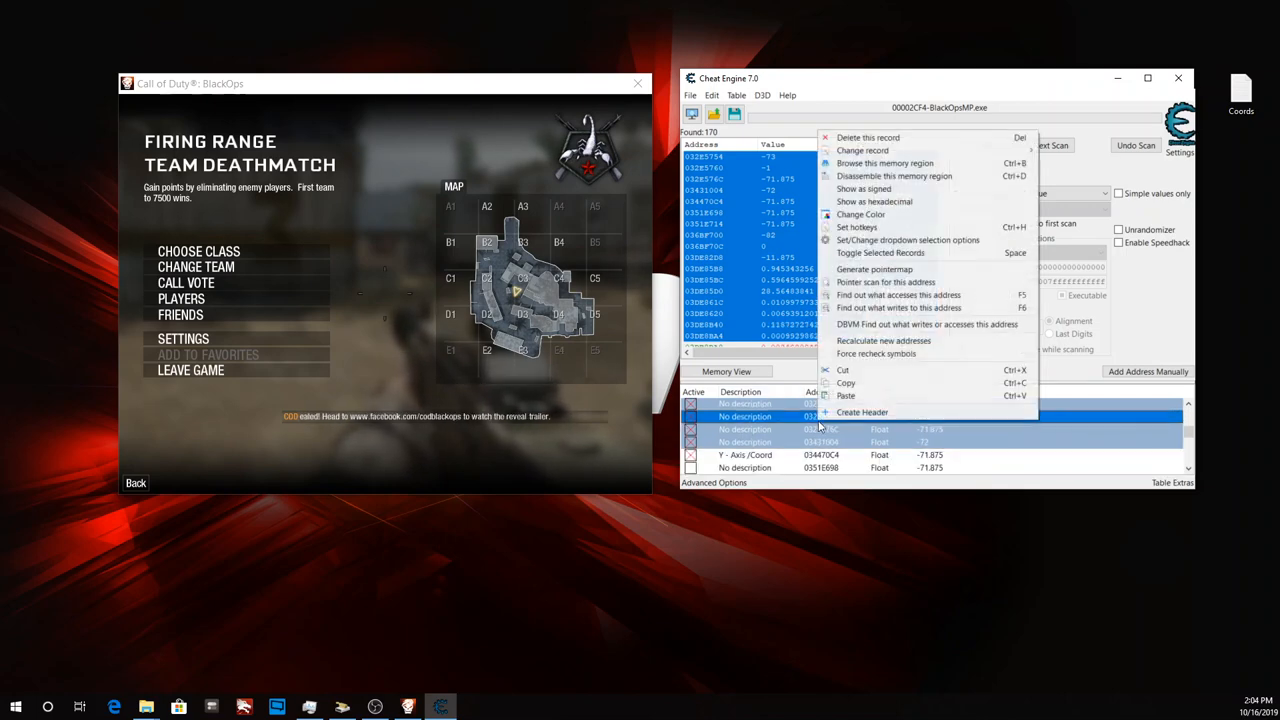
{"action": "left_click", "coordinate": [890, 135]}
{"action": "left_click", "coordinate": [678, 355]}
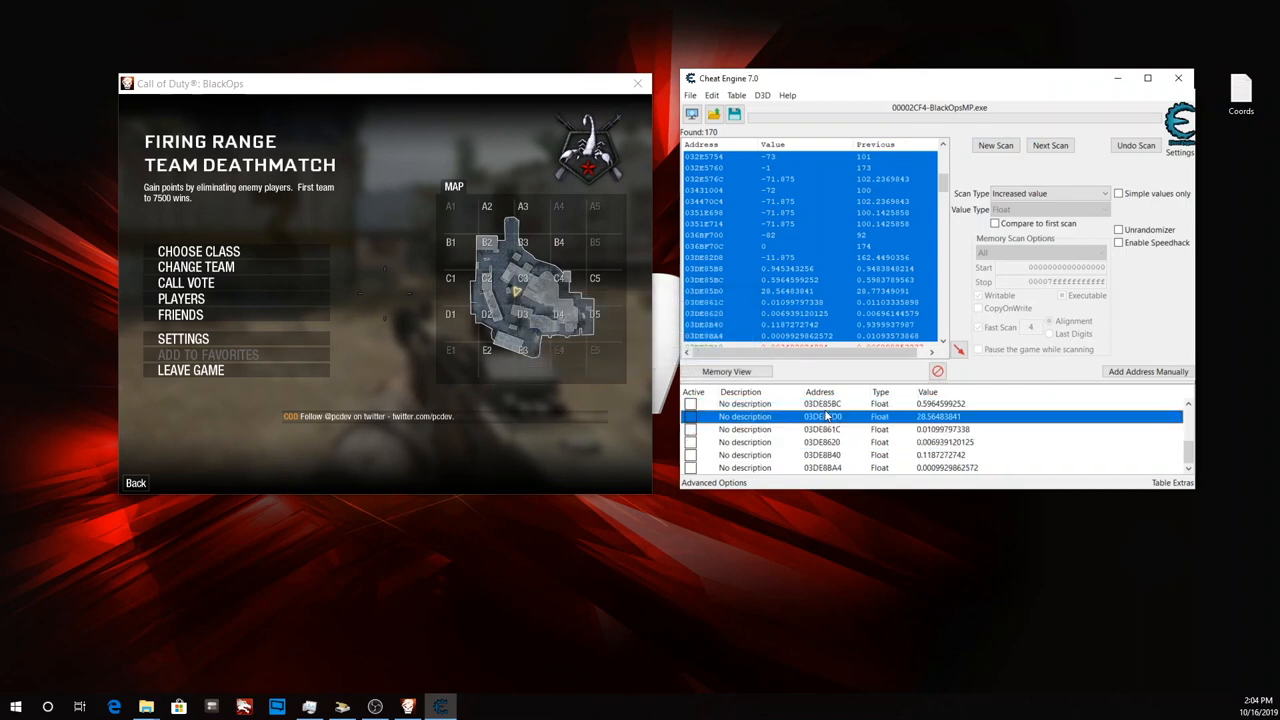
Unfreeze entry 036BF70C and delete all entries below the Y - Axis /Coord record, from 0351E698 through 03DE8BA4.
{"action": "scroll", "coordinate": [830, 447], "scroll_direction": "up", "scroll_amount": 3}
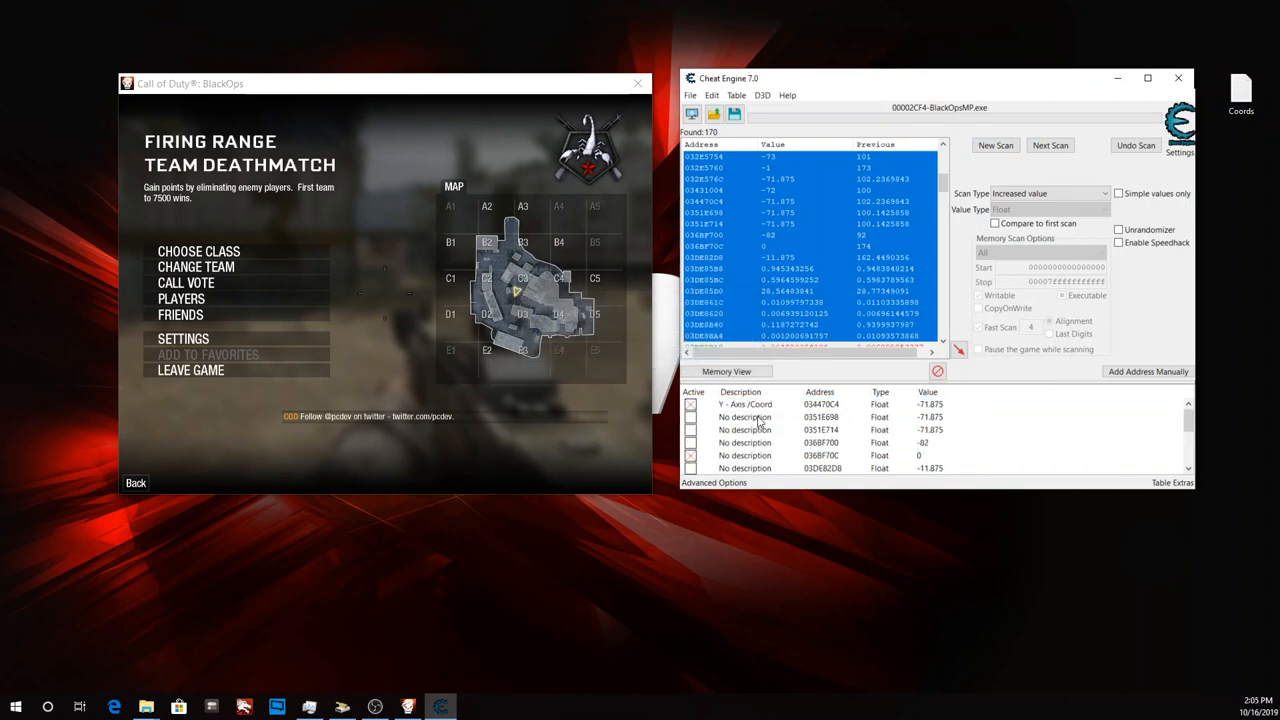
{"action": "left_click", "coordinate": [689, 458]}
{"action": "left_click", "coordinate": [743, 421]}
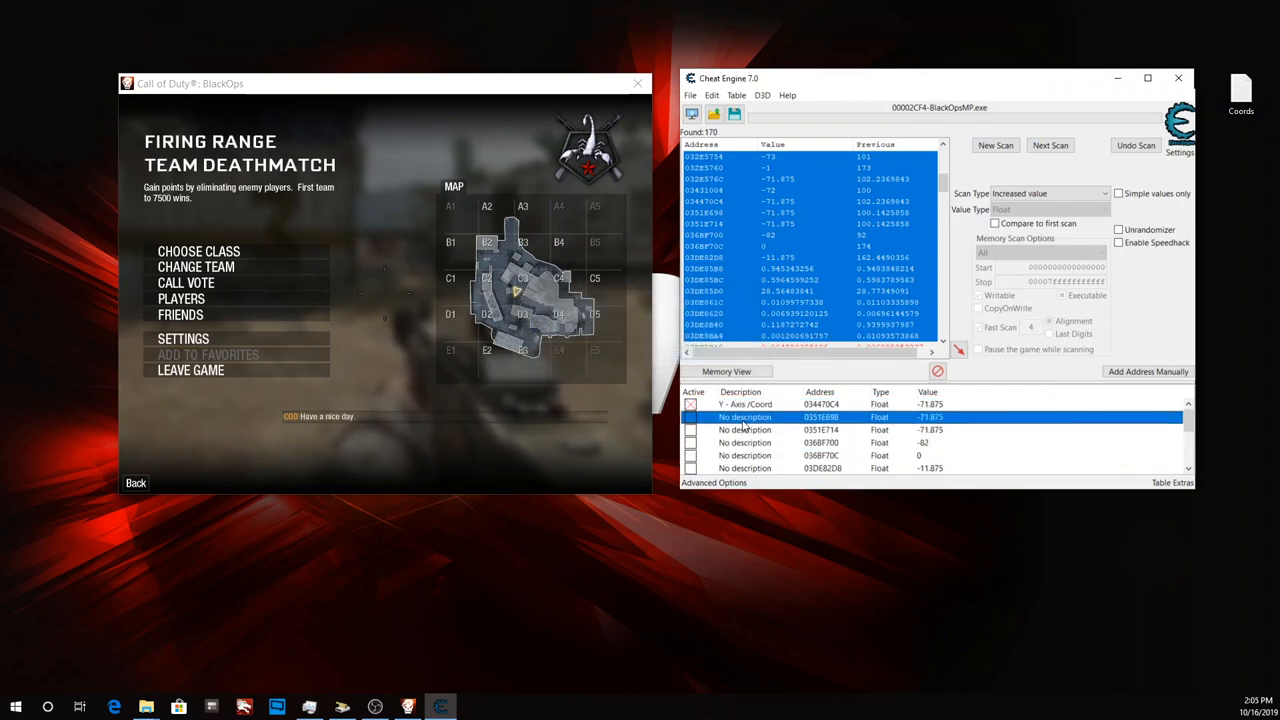
{"action": "key", "text": "shift+Down"}
{"action": "key", "text": "shift+Down"}
{"action": "key", "text": "shift+Down"}
{"action": "key", "text": "shift+Down"}
{"action": "key", "text": "shift+Down"}
{"action": "key", "text": "shift+Down"}
{"action": "key", "text": "shift+Down"}
{"action": "key", "text": "shift+Down"}
{"action": "key", "text": "shift+Down"}
{"action": "key", "text": "shift+Down"}
{"action": "key", "text": "shift+Down"}
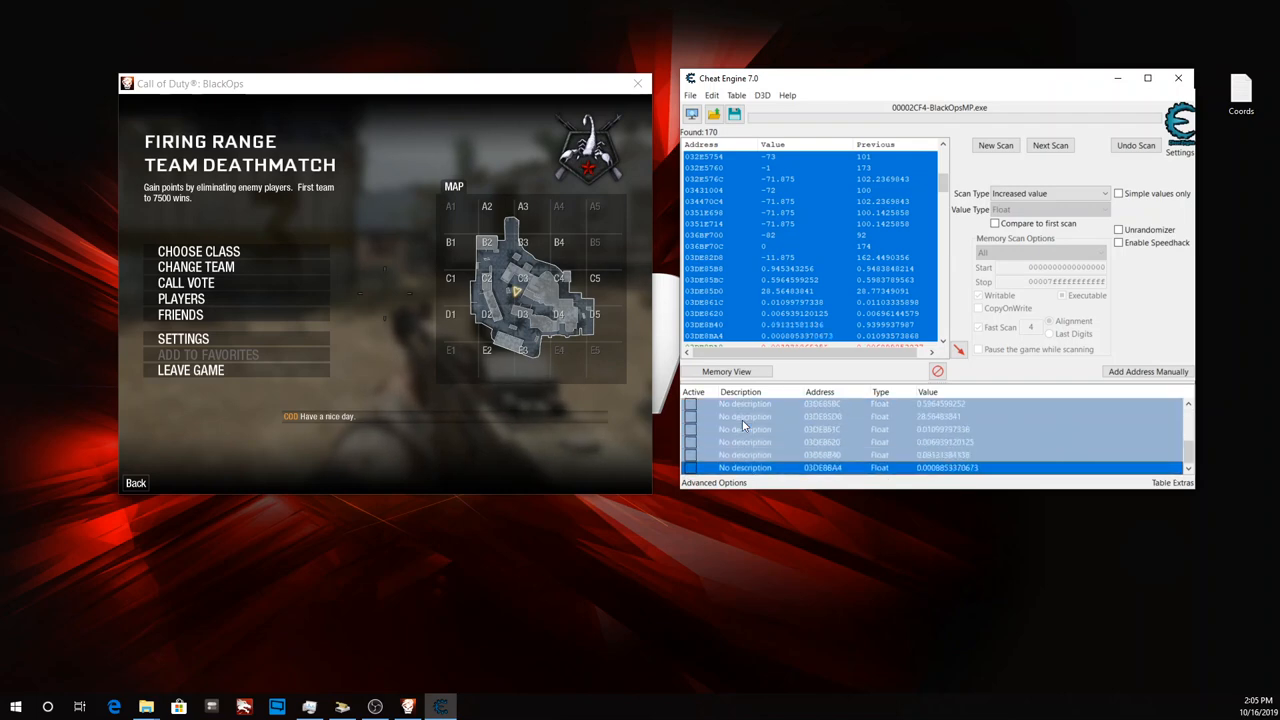
{"action": "right_click", "coordinate": [815, 430]}
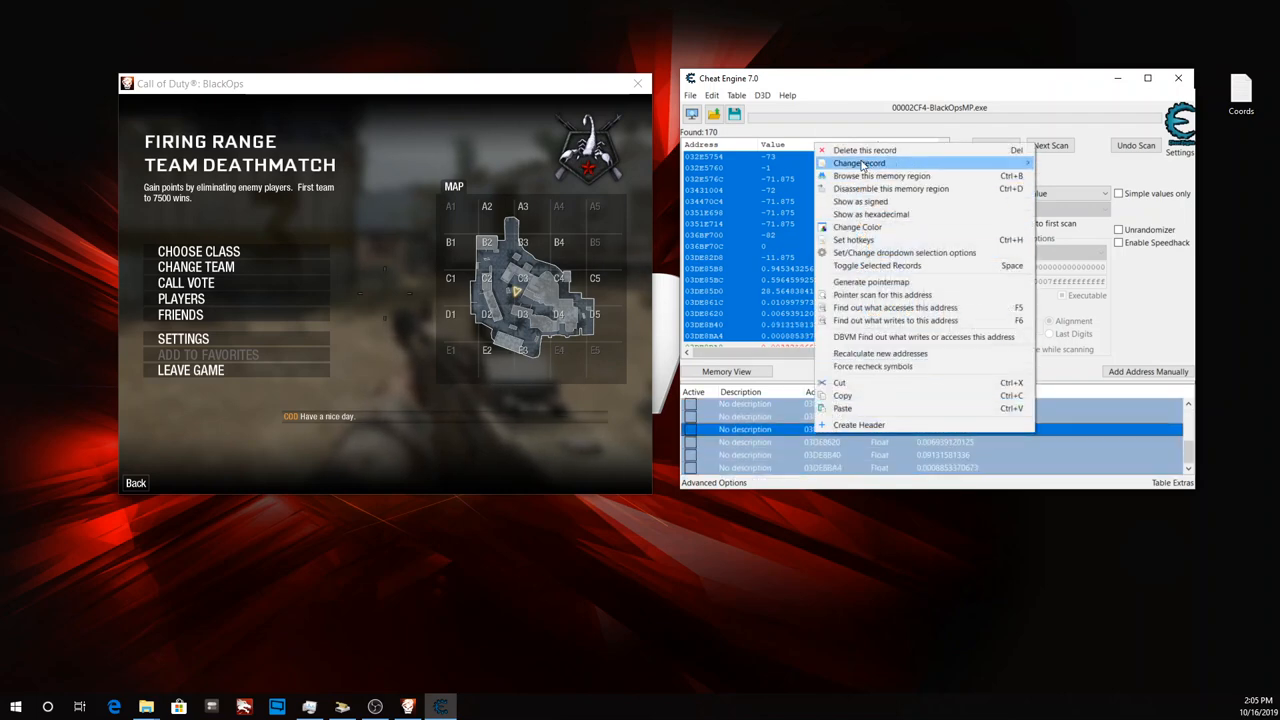
{"action": "left_click", "coordinate": [864, 152]}
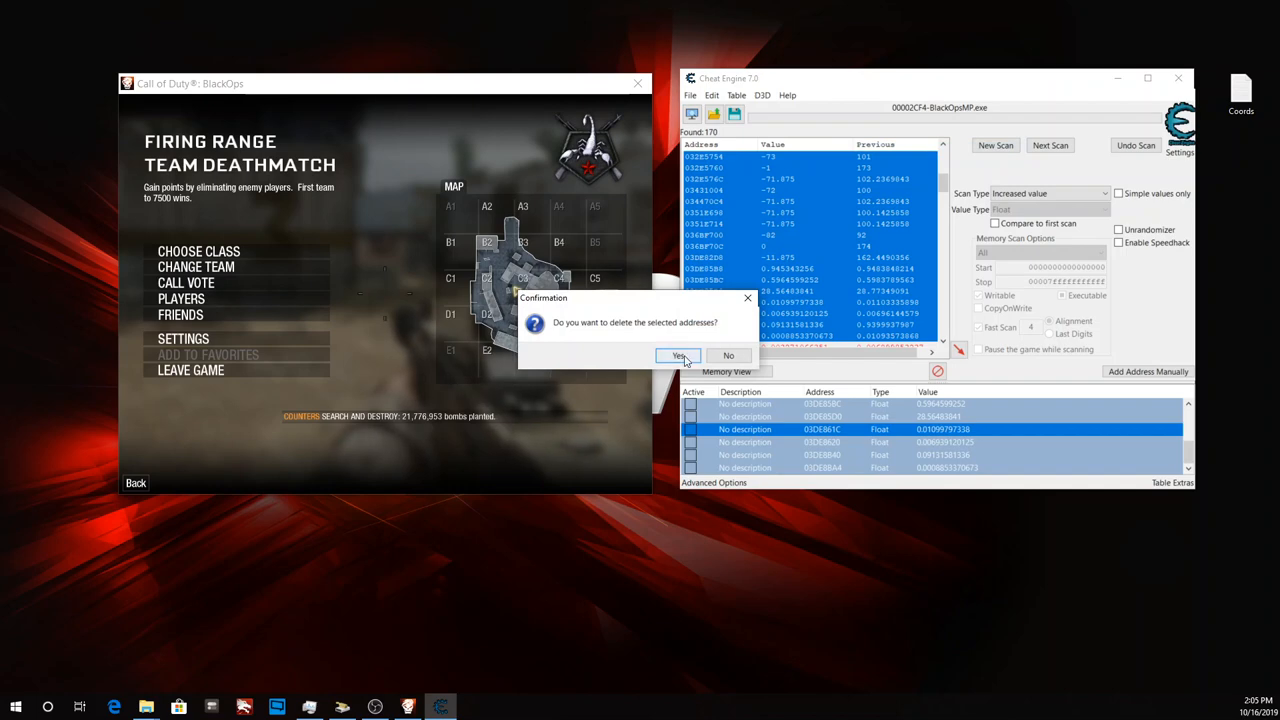
{"action": "left_click", "coordinate": [679, 356]}
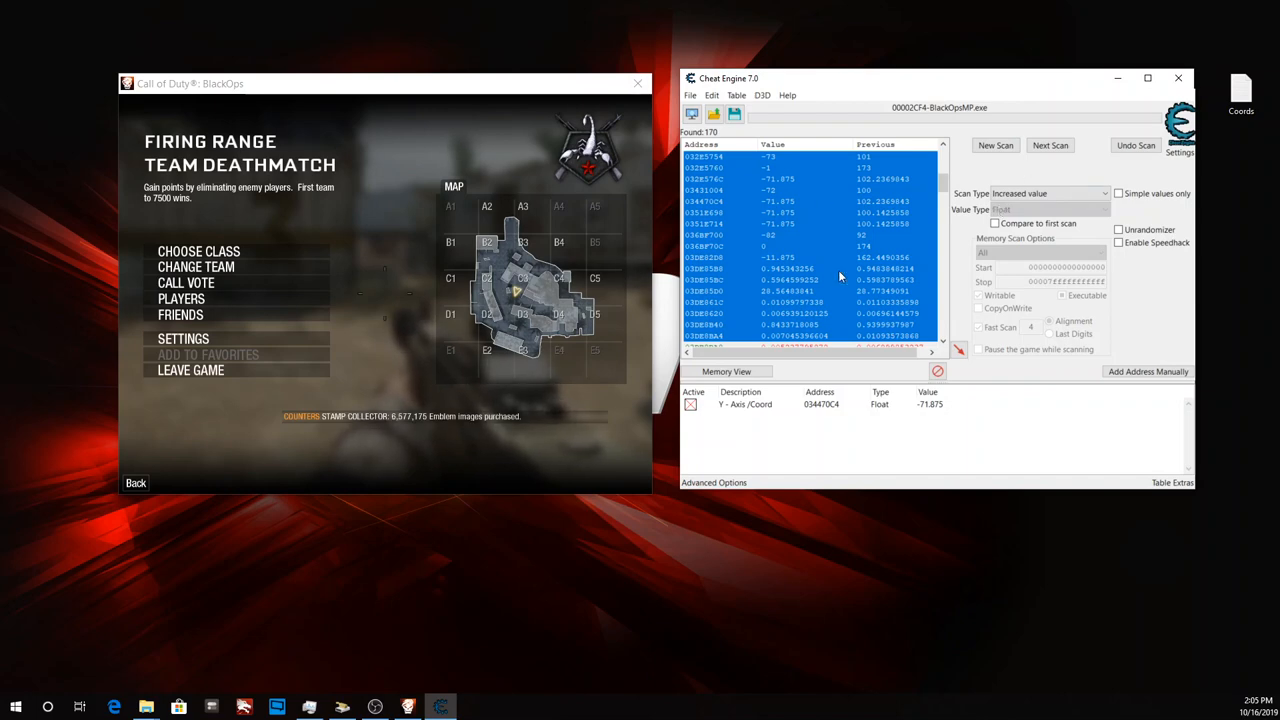
Browse the memory region of the Y - Axis /Coord record.
{"action": "right_click", "coordinate": [791, 405]}
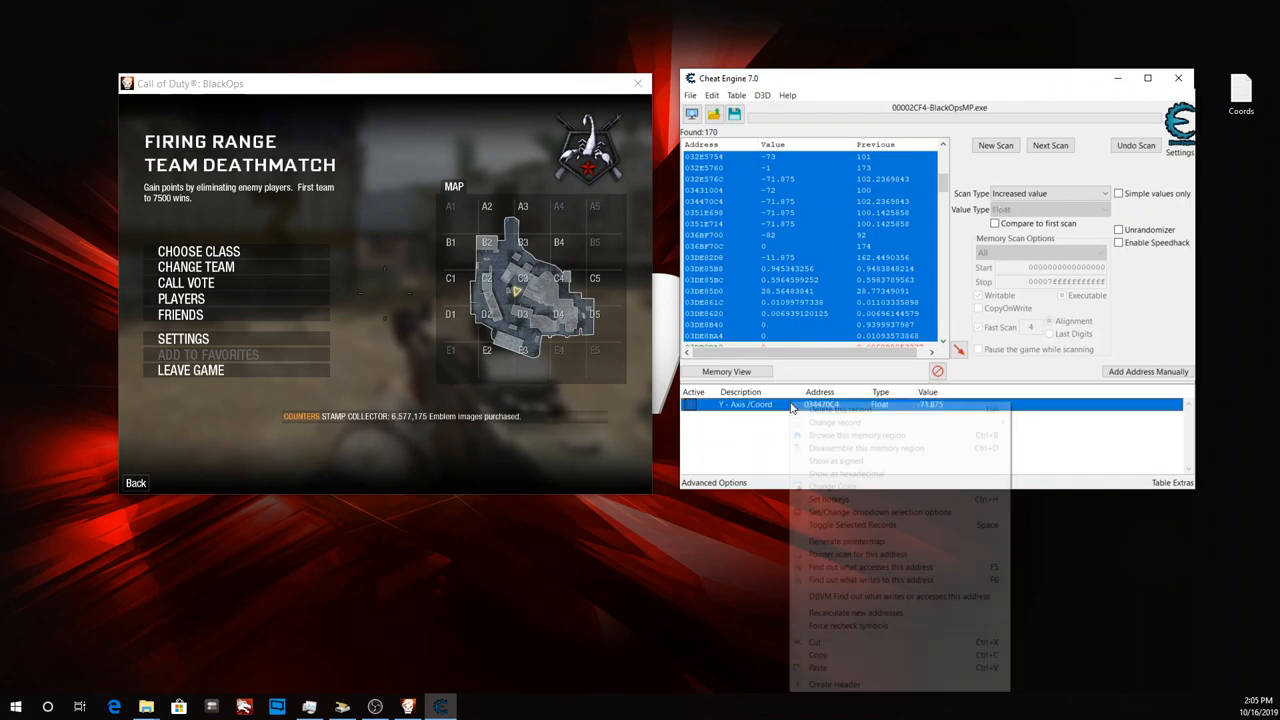
{"action": "right_click", "coordinate": [726, 405]}
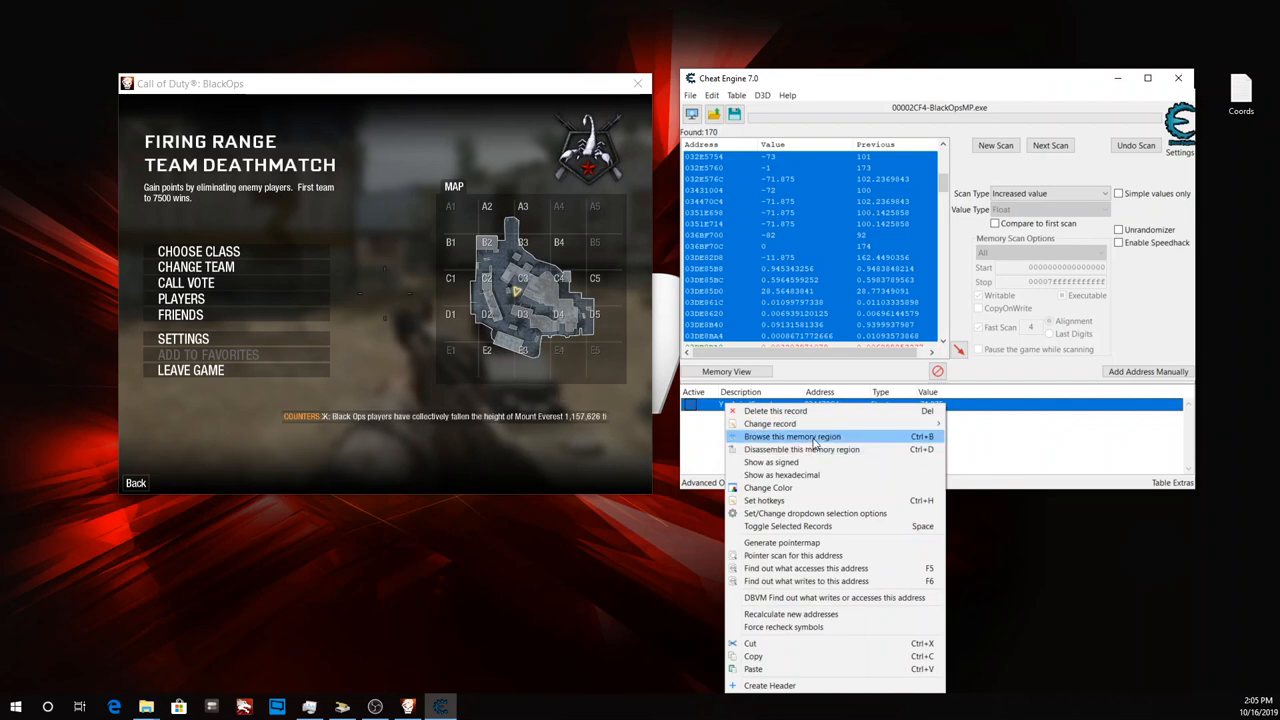
{"action": "left_click", "coordinate": [814, 437]}
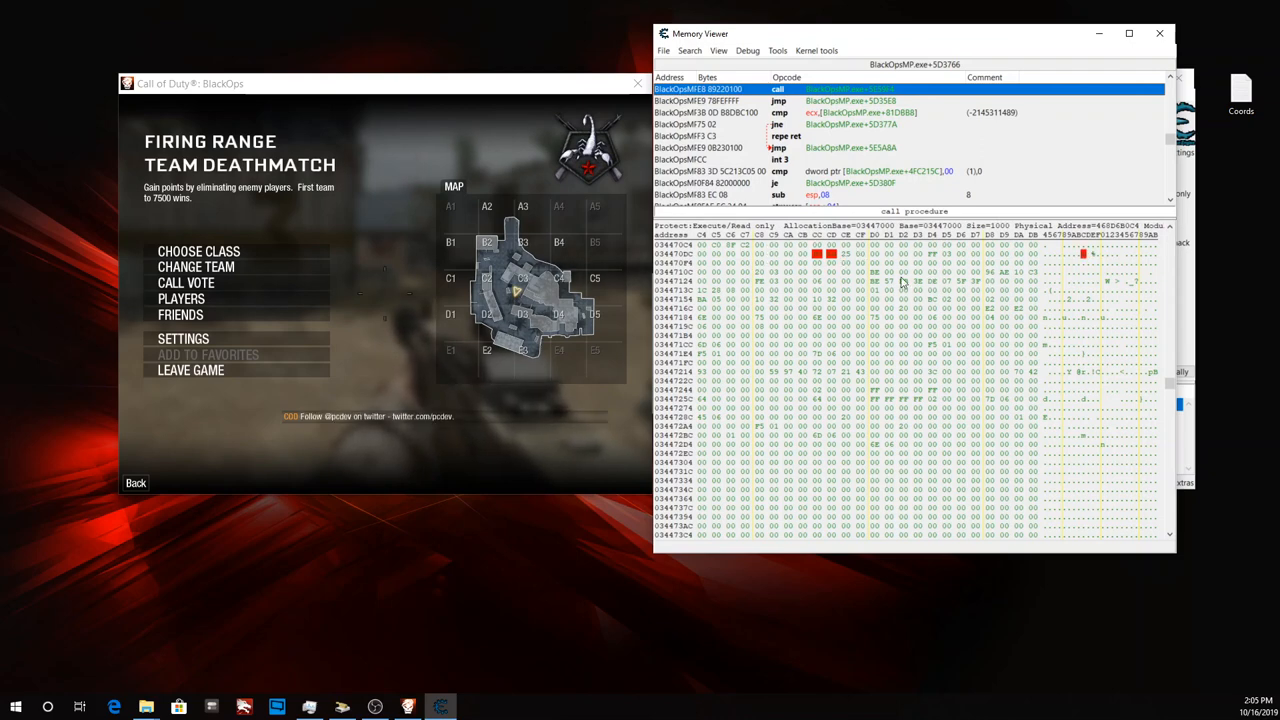
Set the memory dump's display type to float and narrow the Memory Viewer to four value columns.
{"action": "right_click", "coordinate": [812, 257]}
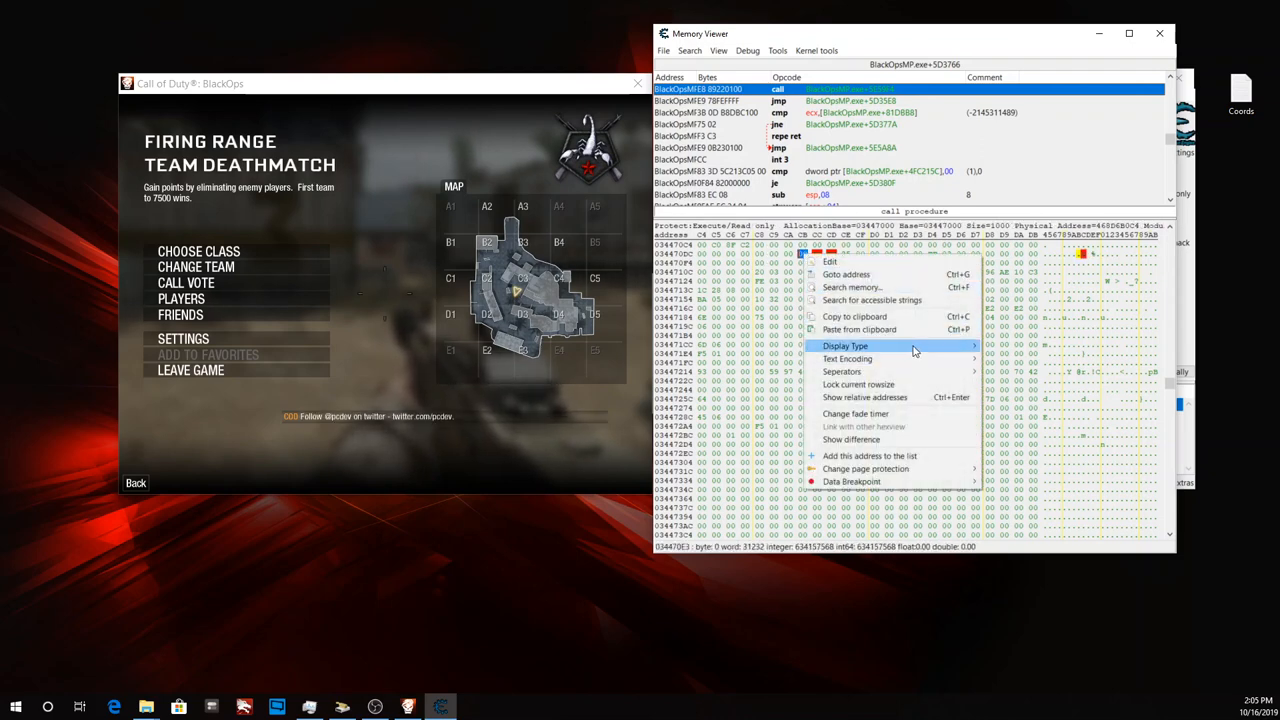
{"action": "mouse_move", "coordinate": [946, 350]}
{"action": "left_click", "coordinate": [1010, 448]}
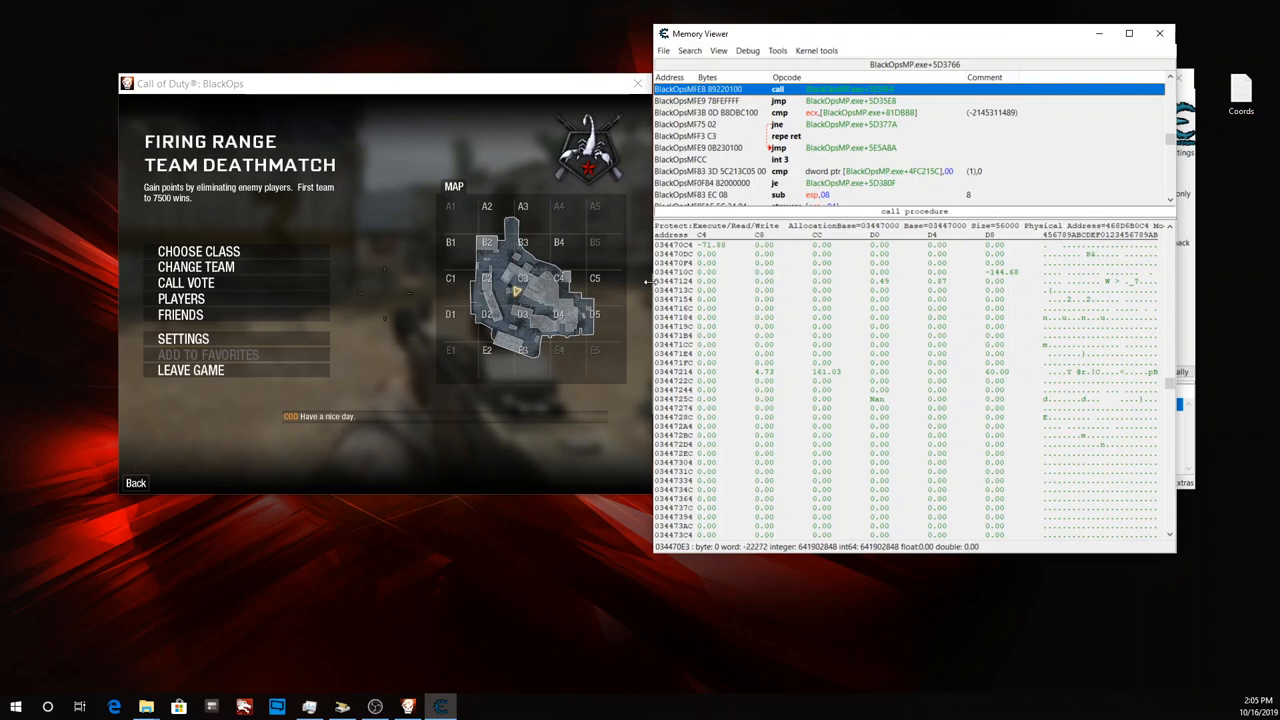
{"action": "left_click_drag", "start_coordinate": [656, 286], "coordinate": [676, 281]}
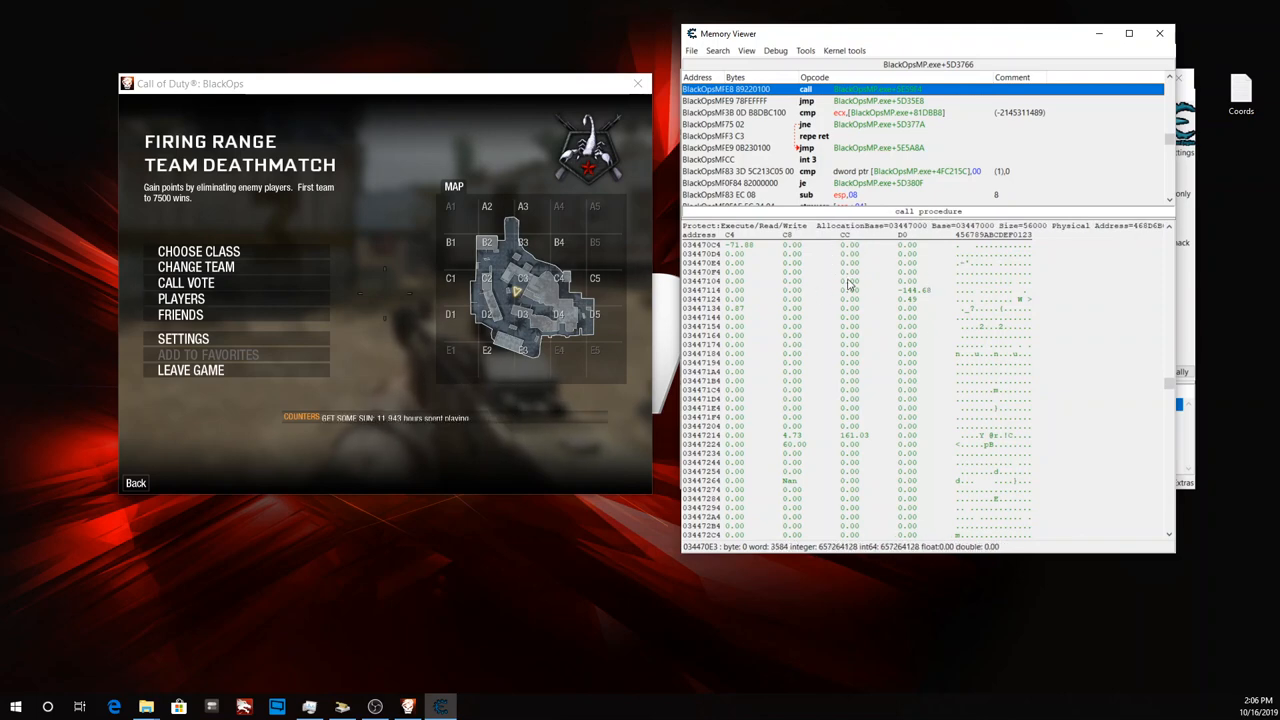
Briefly resume the match to watch how the displayed memory values react, and pause it again.
{"action": "left_click", "coordinate": [516, 270]}
{"action": "key", "text": "Escape"}
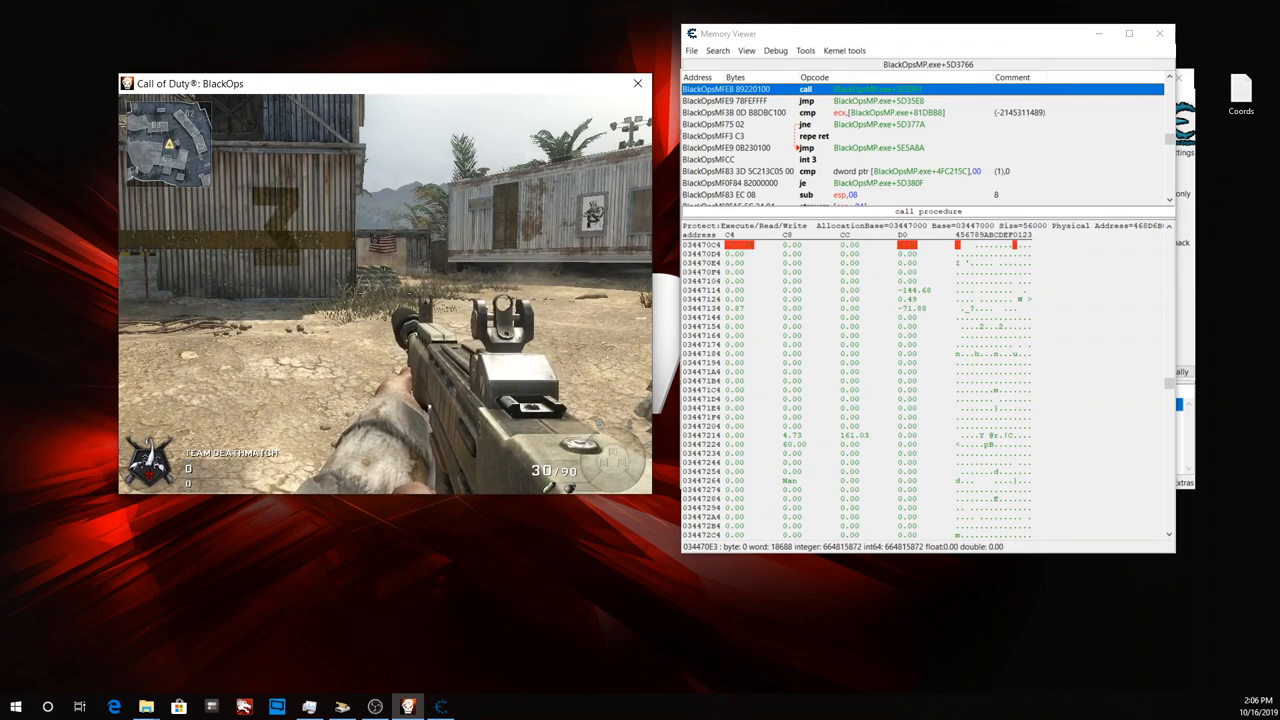
{"action": "key", "text": "Escape"}
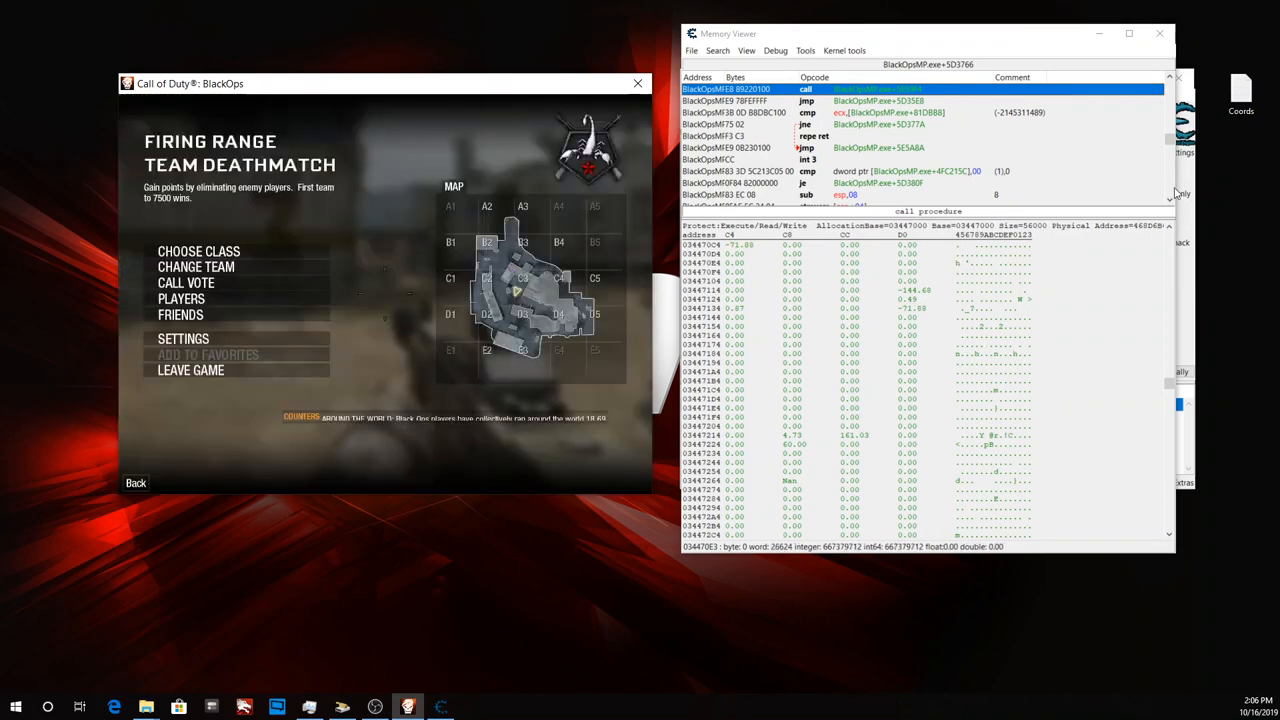
Close the Memory Viewer, reopen the Y - Axis /Coord record's memory region, and select the value at 034470C4.
{"action": "left_click", "coordinate": [1159, 33]}
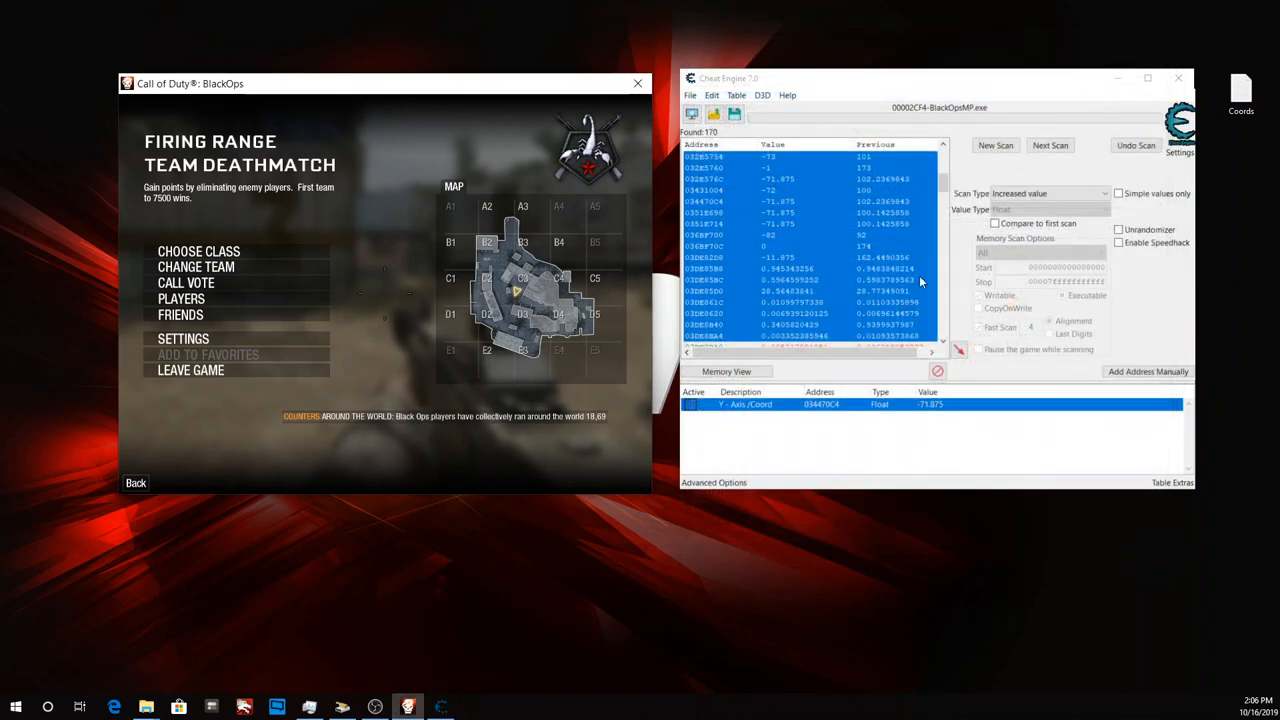
{"action": "right_click", "coordinate": [827, 406]}
{"action": "left_click", "coordinate": [889, 440]}
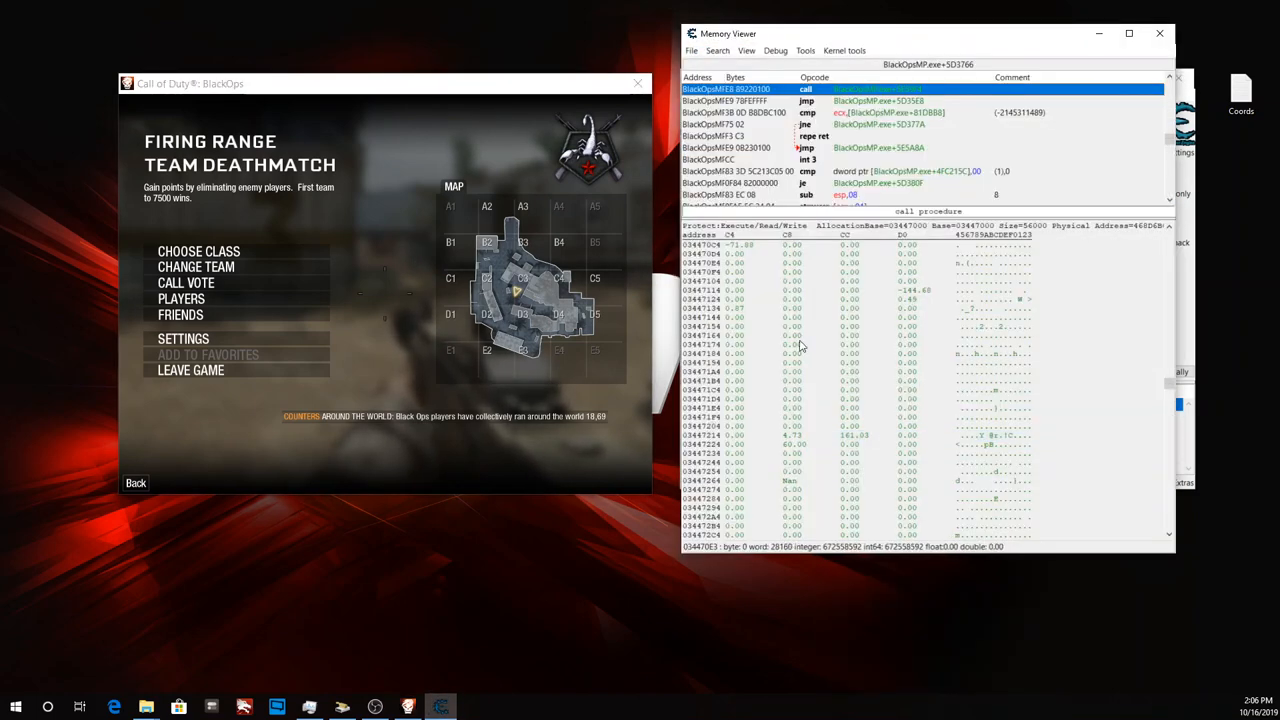
{"action": "left_click", "coordinate": [740, 244]}
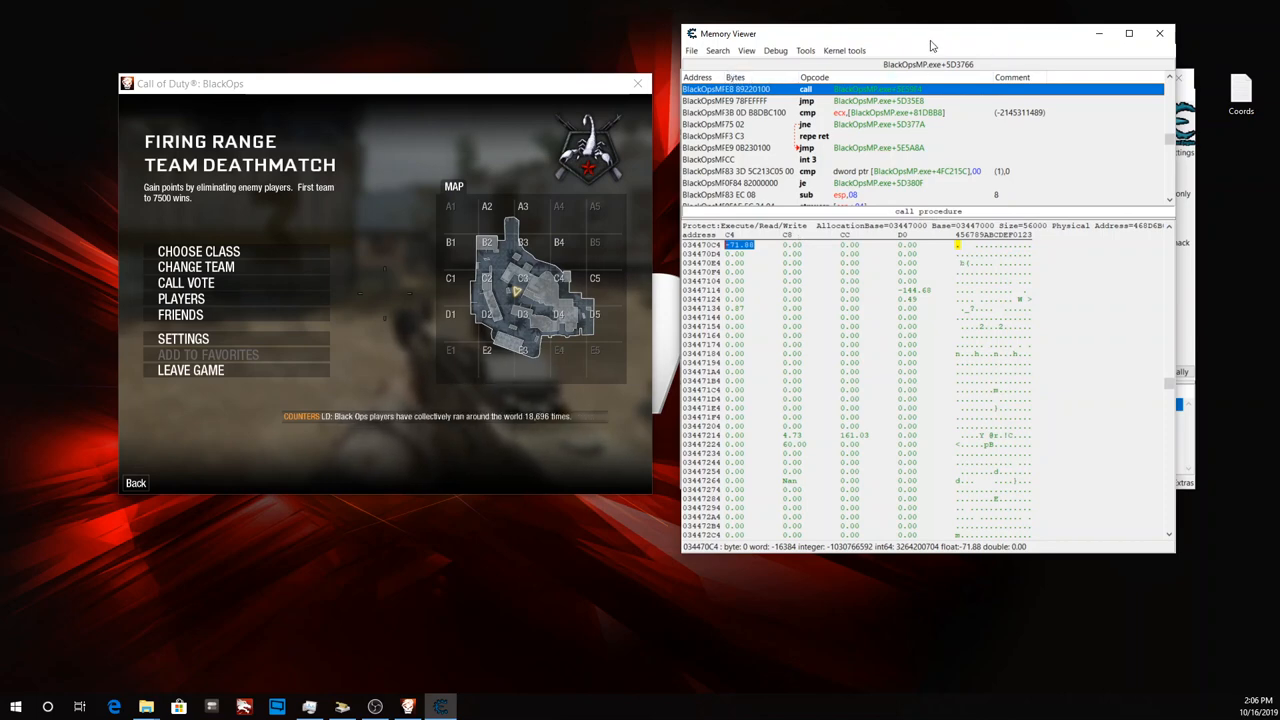
Move the Memory Viewer aside to compare it with the address list, and examine the float values preceding 034470C4.
{"action": "left_click_drag", "start_coordinate": [899, 47], "coordinate": [402, 43]}
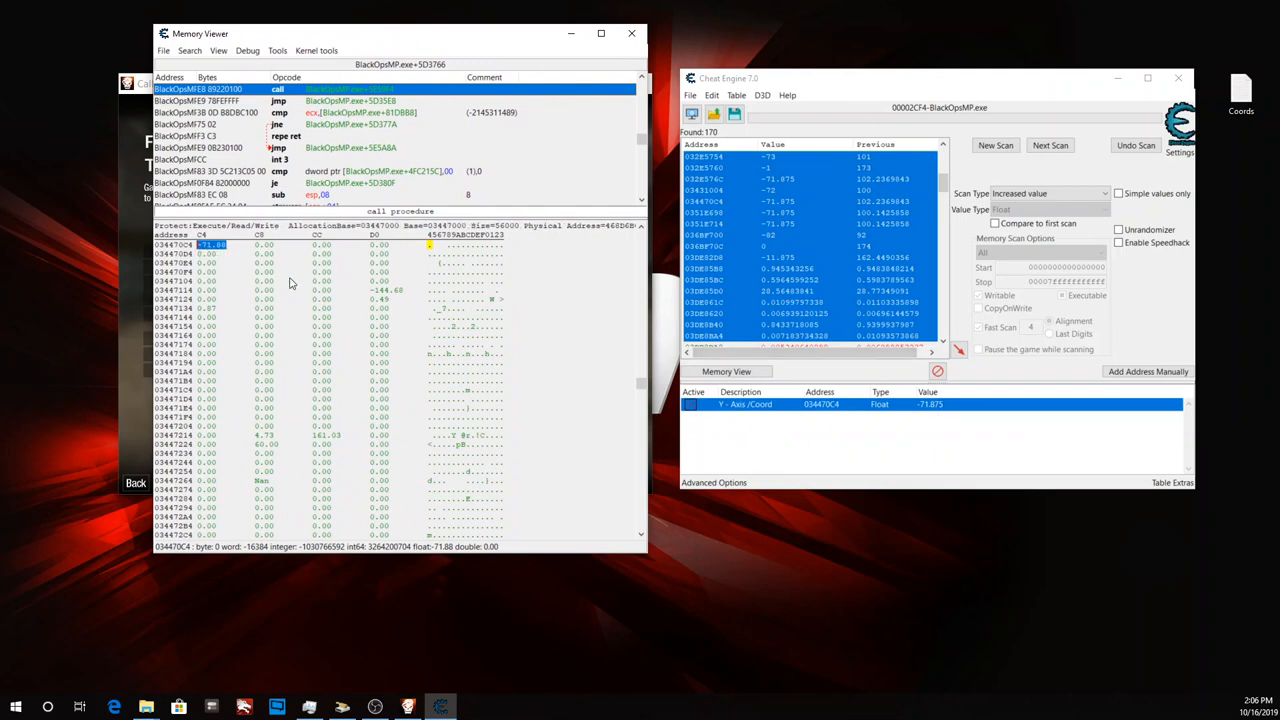
{"action": "scroll", "coordinate": [390, 304], "scroll_direction": "up", "scroll_amount": 4}
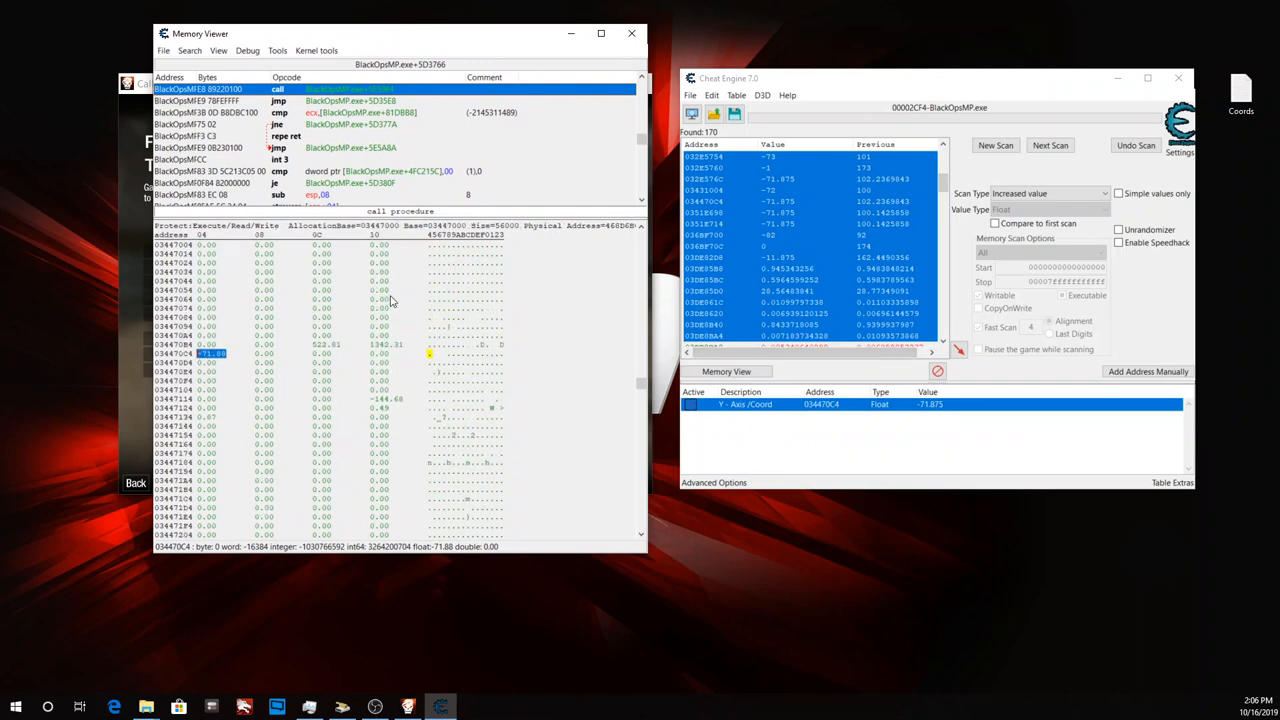
{"action": "scroll", "coordinate": [390, 302], "scroll_direction": "up", "scroll_amount": 1}
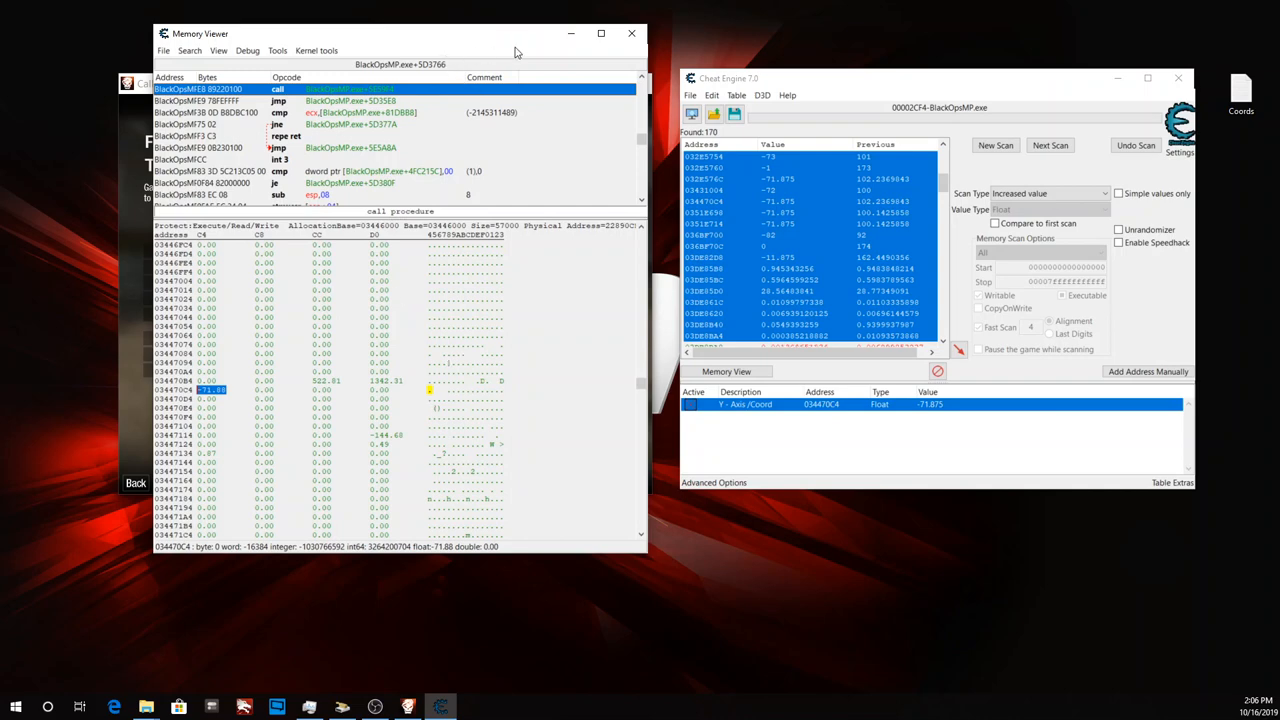
{"action": "left_click_drag", "start_coordinate": [460, 42], "coordinate": [988, 49]}
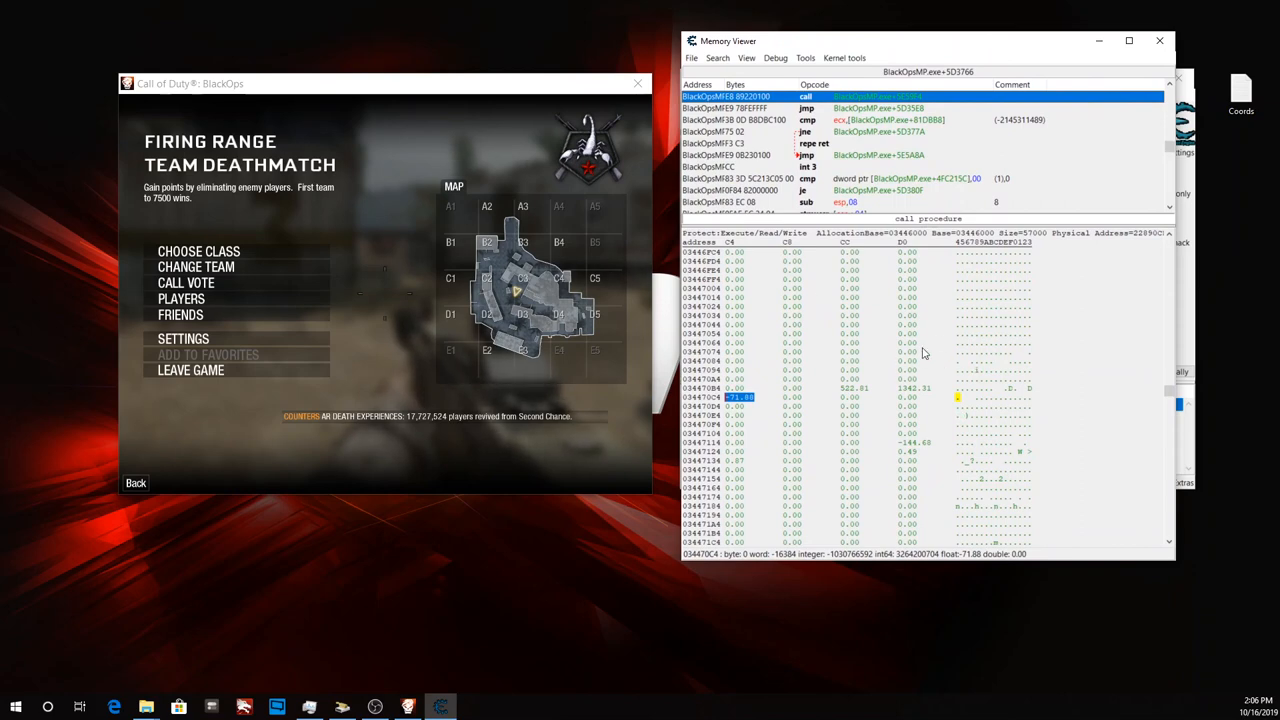
Resume the match and strafe the player from side to side while watching which float values around 034470C4 change in the Memory Viewer.
{"action": "left_click", "coordinate": [310, 254]}
{"action": "key", "text": "Escape"}
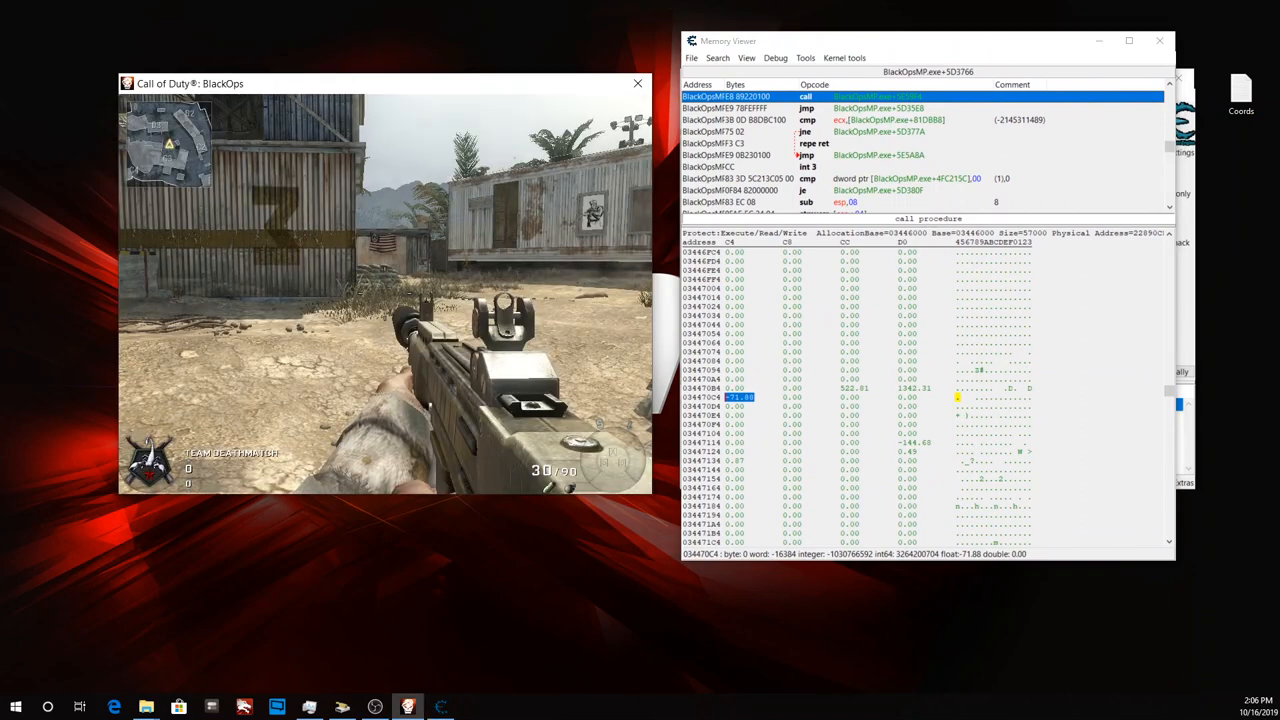
{"action": "key", "text": "d"}
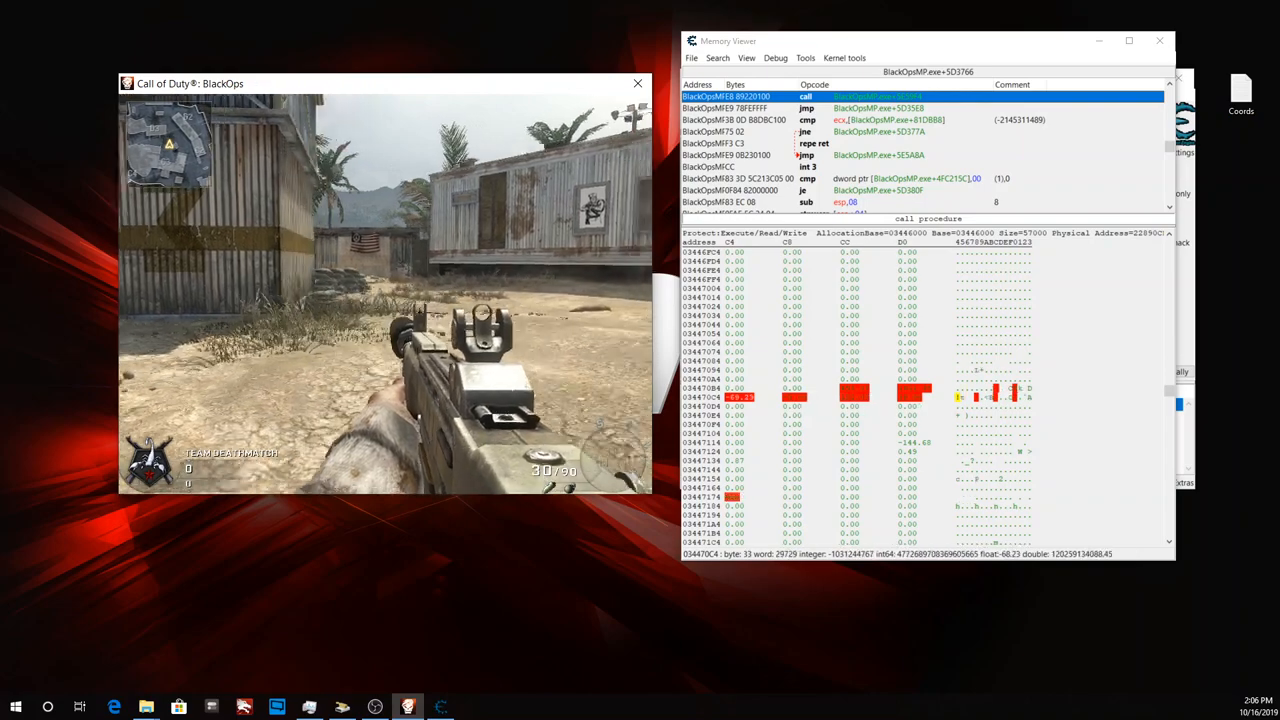
{"action": "key", "text": "a"}
{"action": "key", "text": "d"}
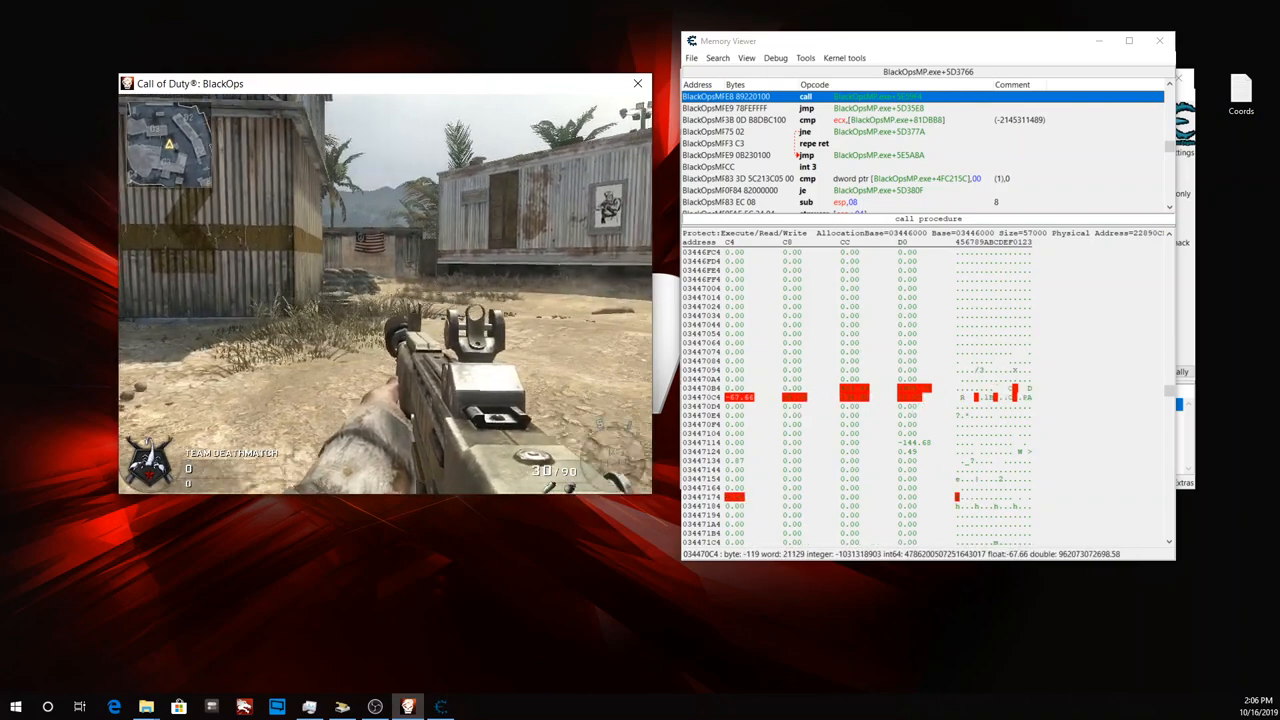
{"action": "key", "text": "a"}
{"action": "key", "text": "d"}
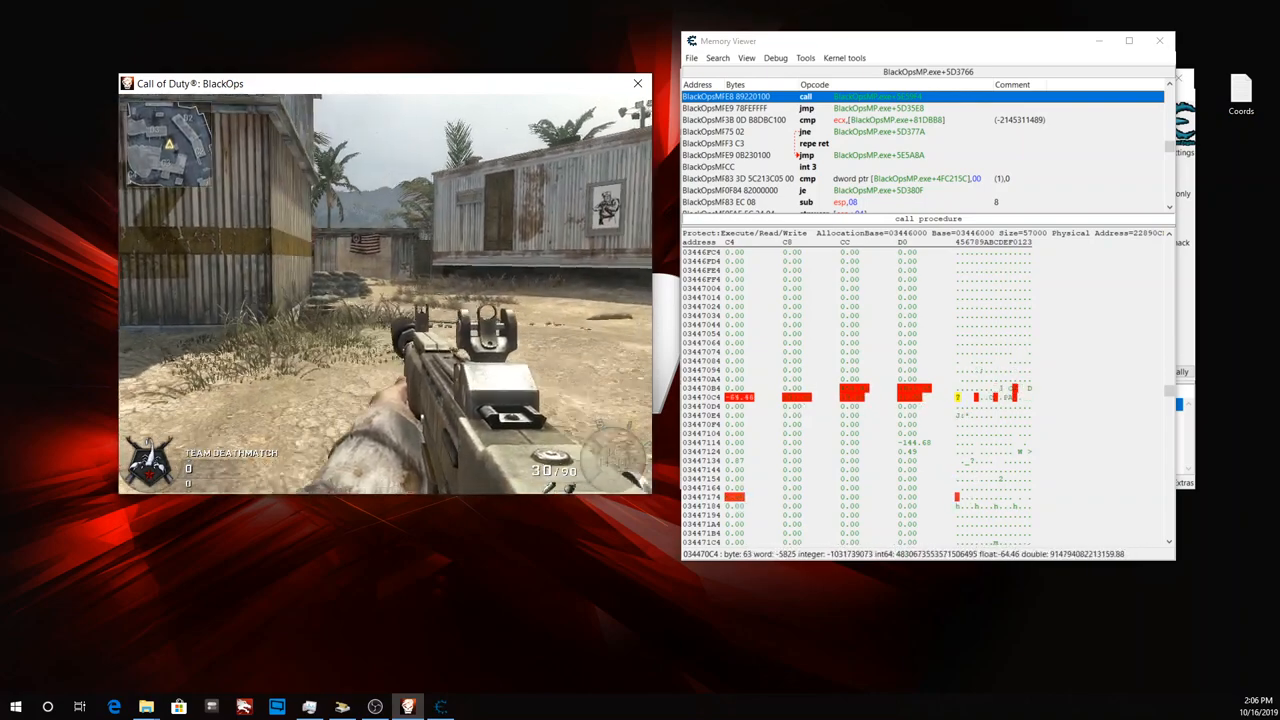
{"action": "key", "text": "a"}
{"action": "key", "text": "d"}
{"action": "key", "text": "w"}
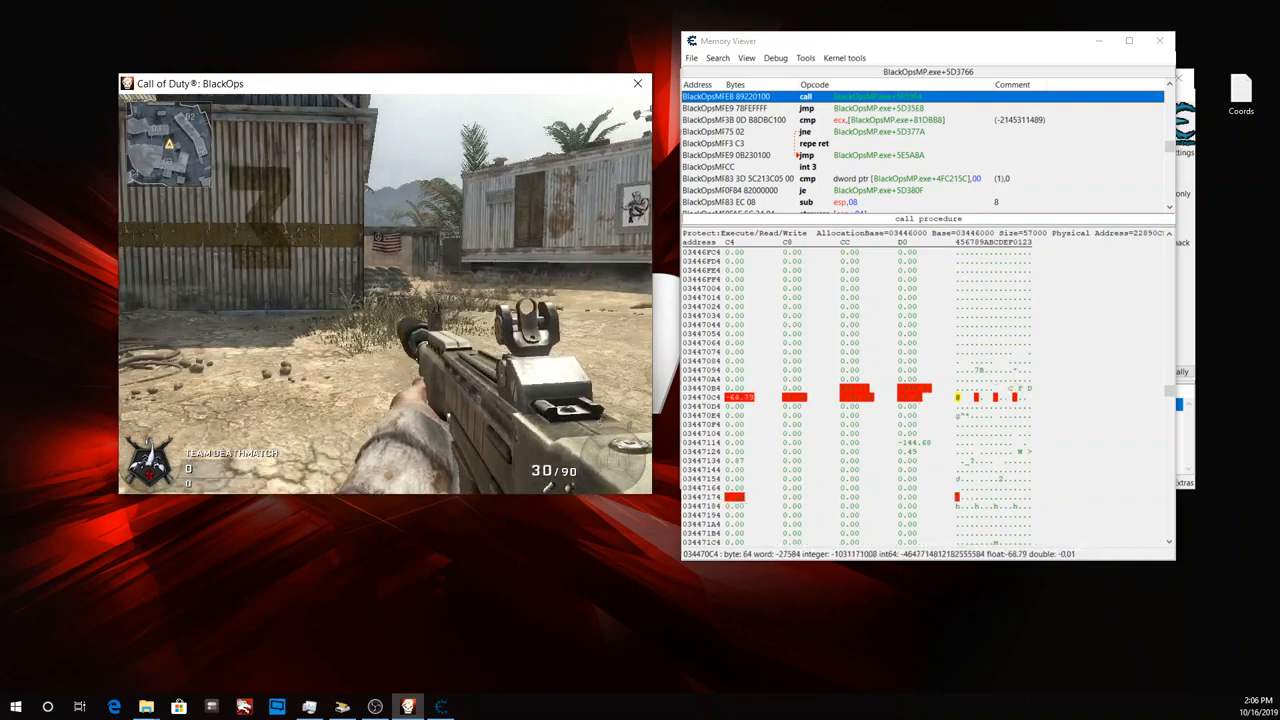
{"action": "key", "text": "a"}
{"action": "key", "text": "d"}
{"action": "key", "text": "a"}
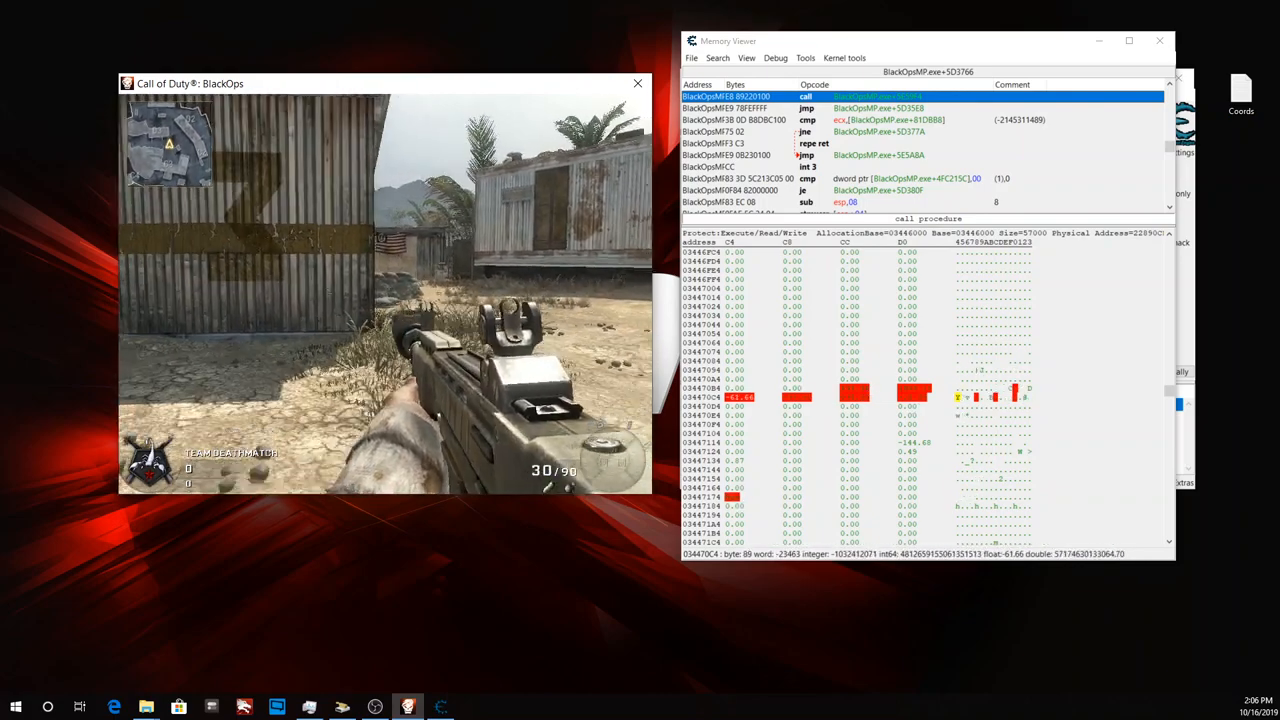
{"action": "key", "text": "d"}
{"action": "key", "text": "a"}
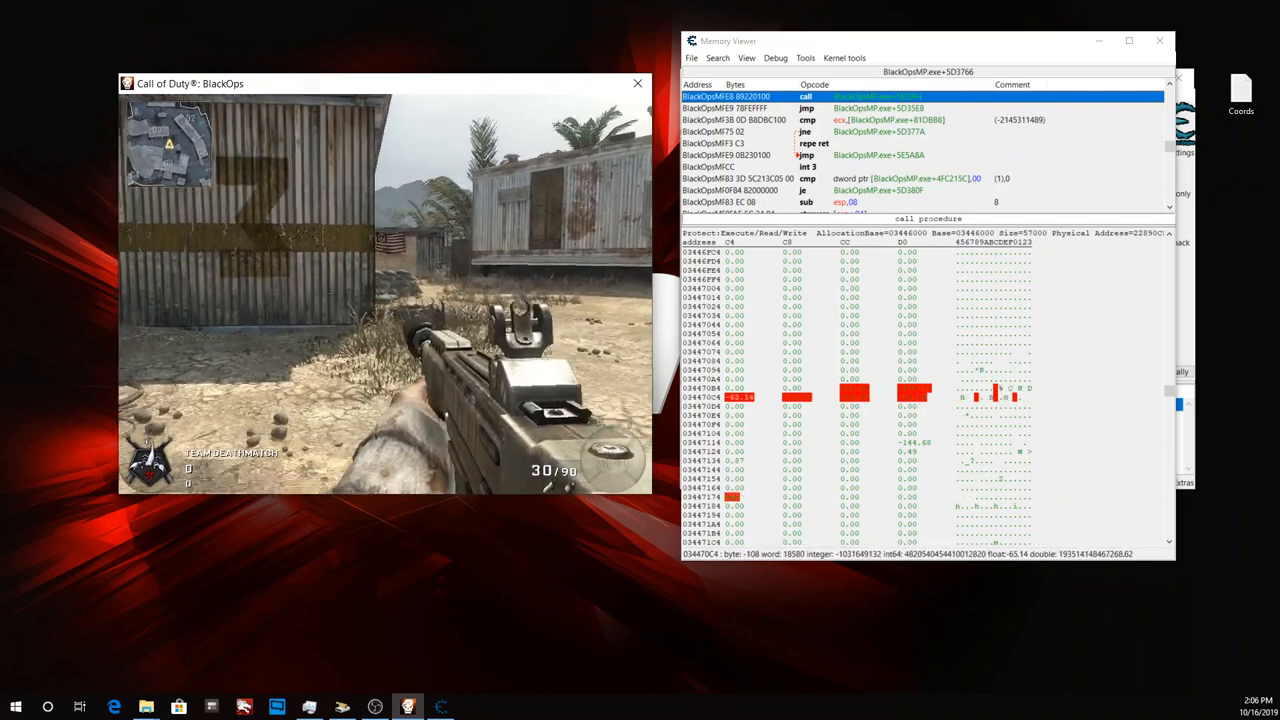
Move the player around the Firing Range map while watching the changing float values around address 034470C4 in memory.
{"action": "key", "text": "d"}
{"action": "key", "text": "a"}
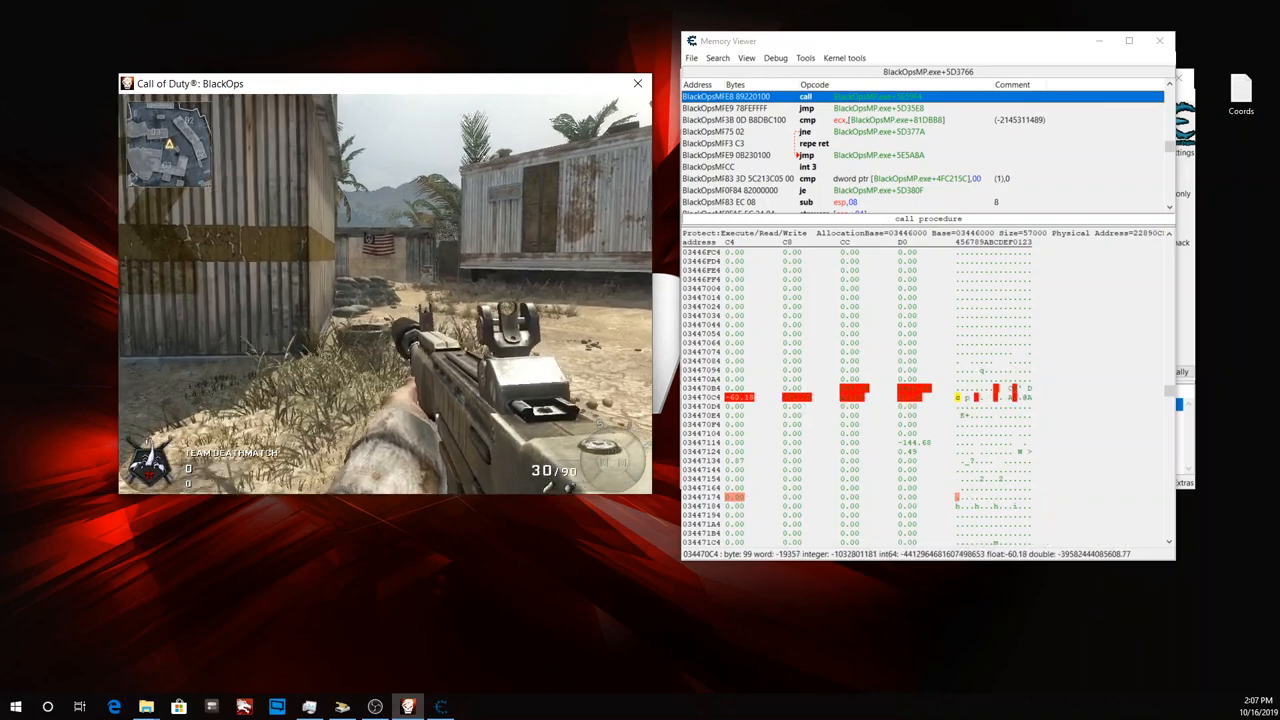
{"action": "key", "text": "a"}
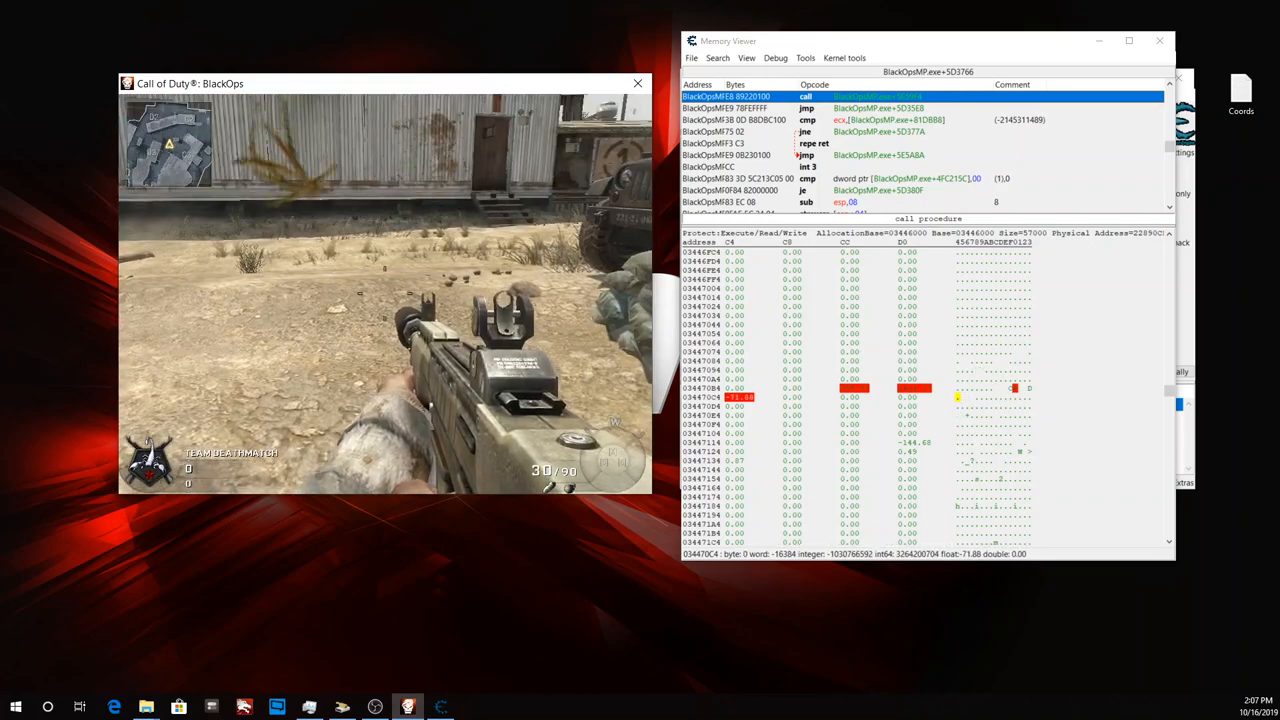
{"action": "key", "text": "w"}
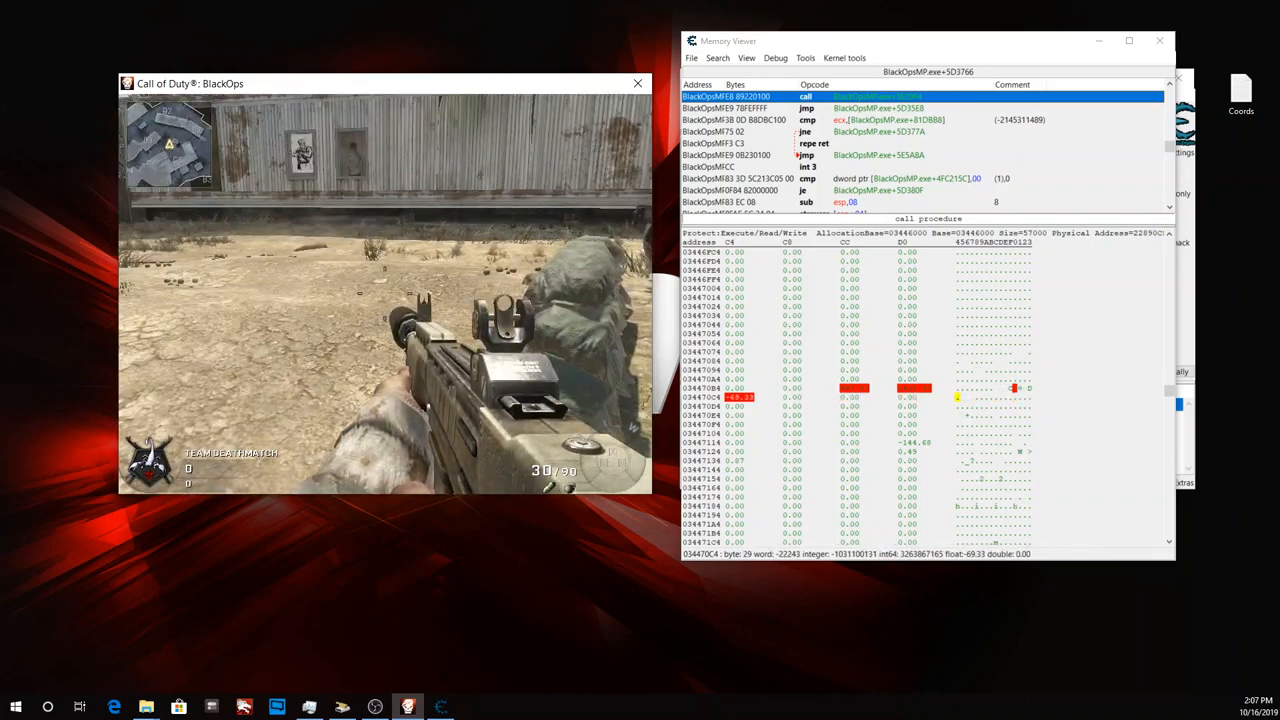
{"action": "key", "text": "Escape"}
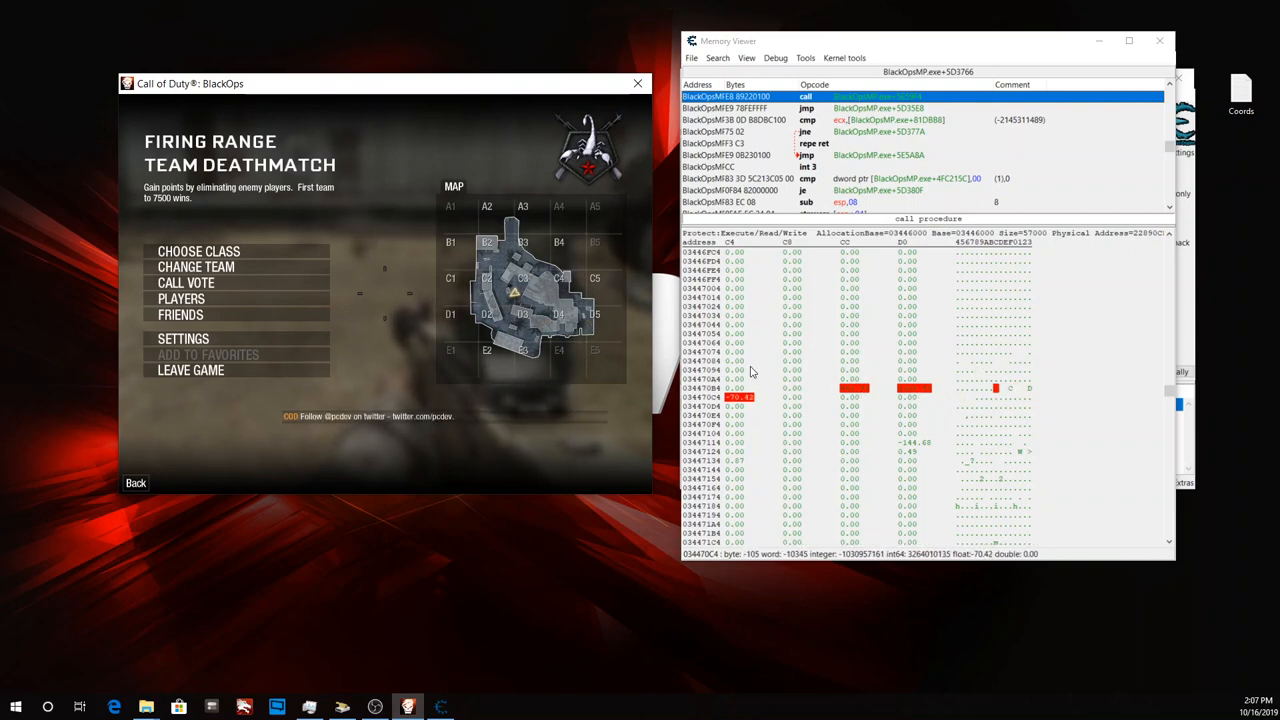
{"action": "key", "text": "Escape"}
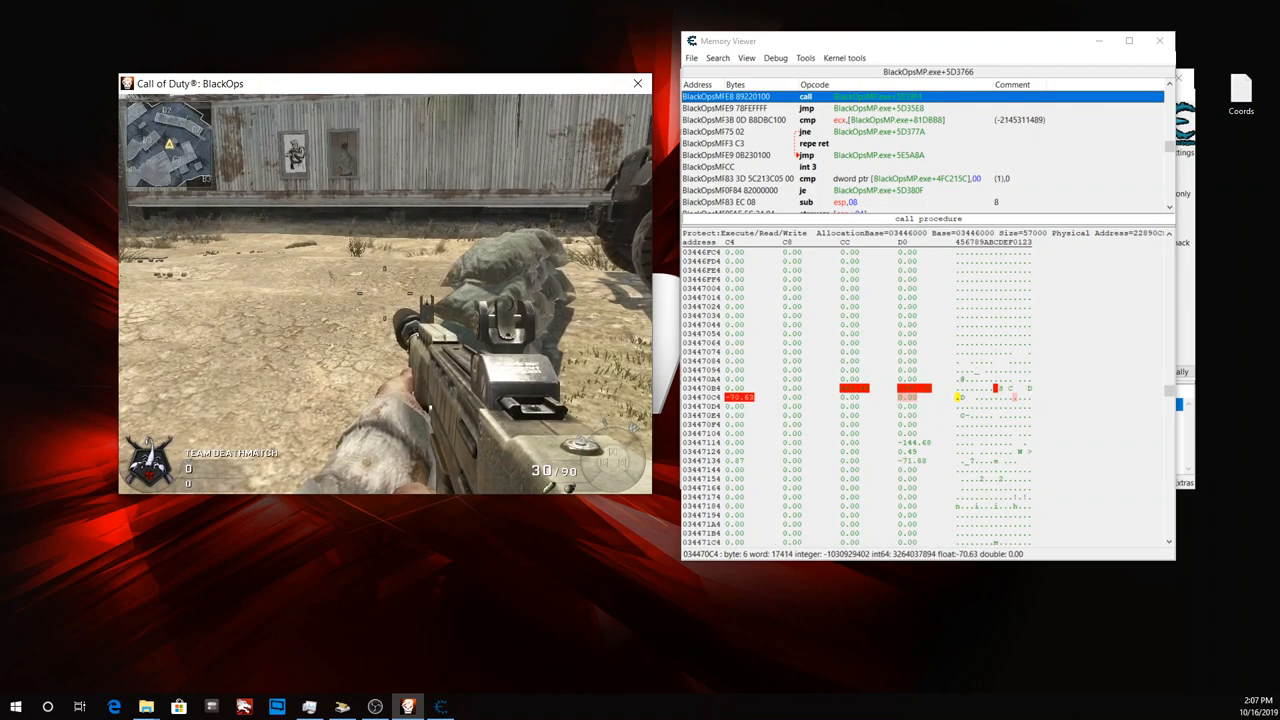
{"action": "key", "text": "w"}
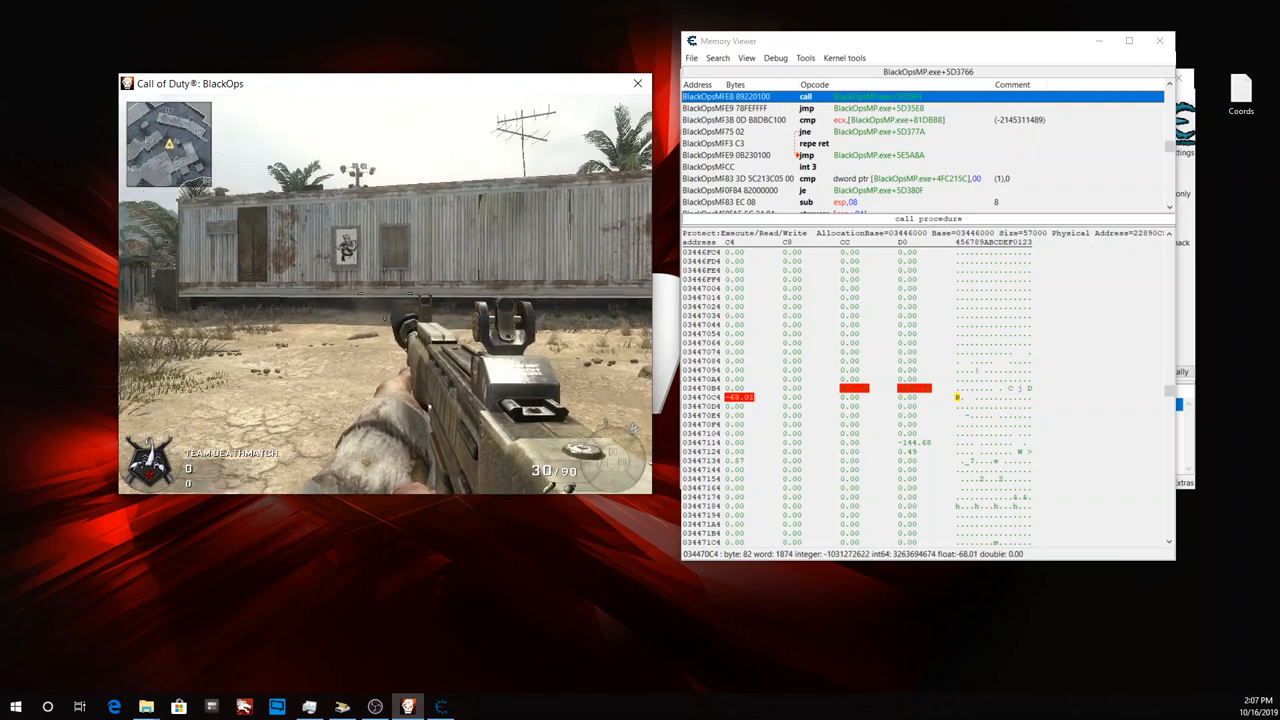
{"action": "key", "text": "w"}
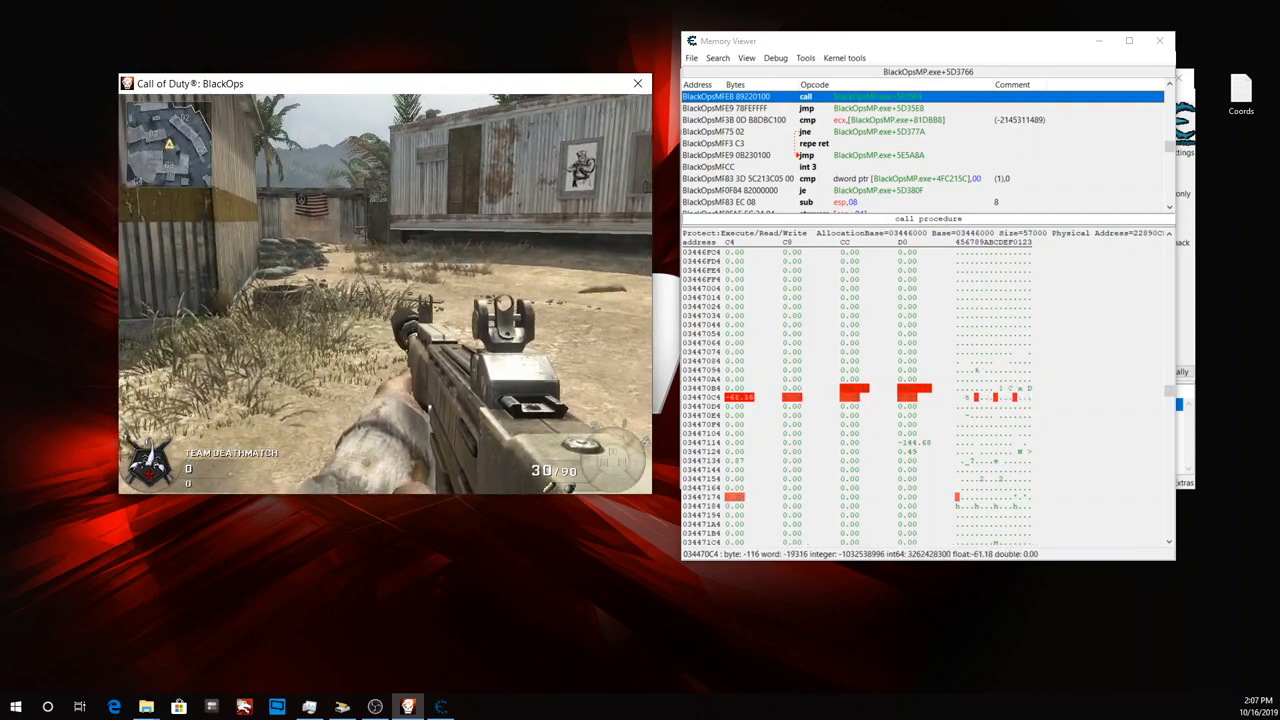
{"action": "key", "text": "w"}
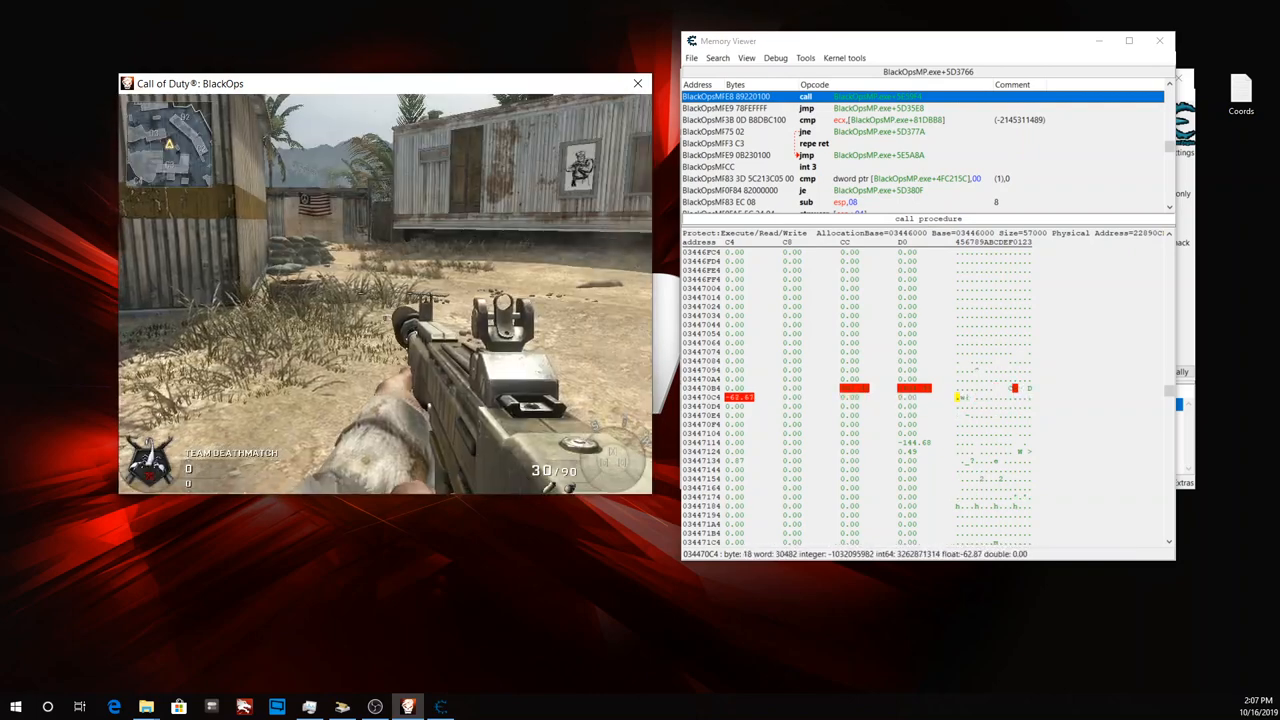
{"action": "key", "text": "w"}
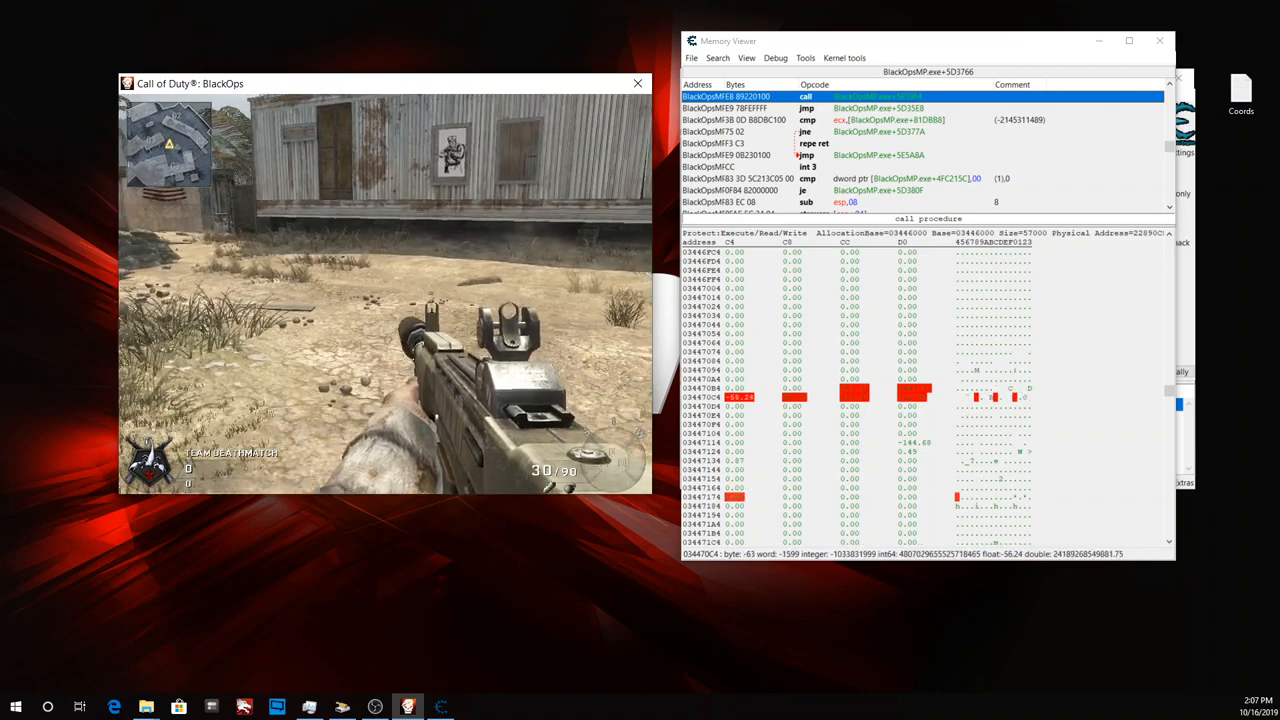
{"action": "key", "text": "w"}
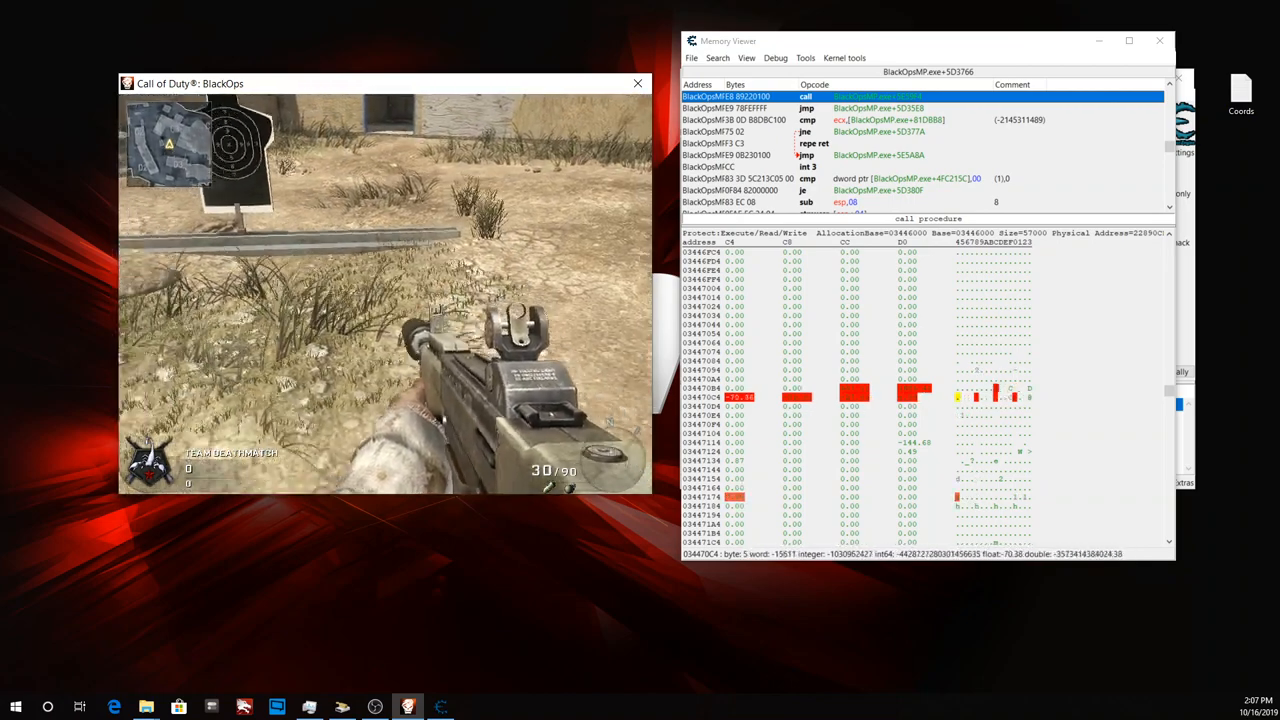
{"action": "key", "text": "w"}
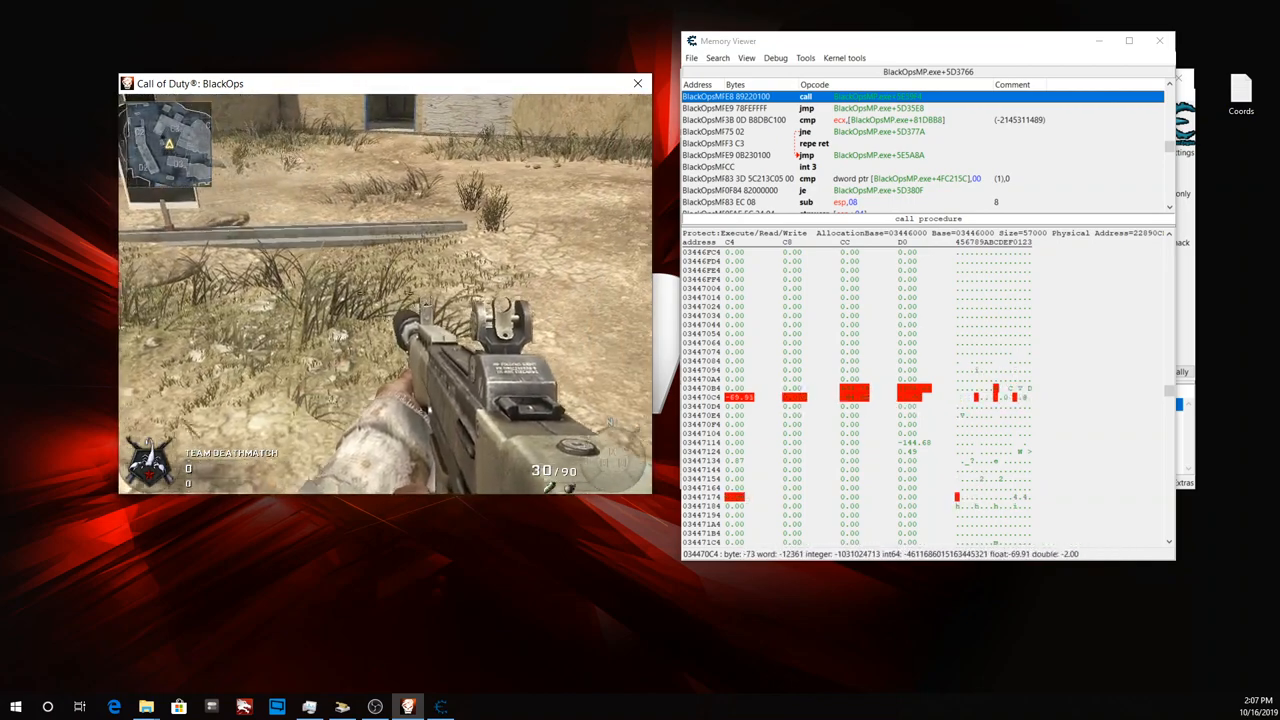
{"action": "key", "text": "a"}
{"action": "key", "text": "d"}
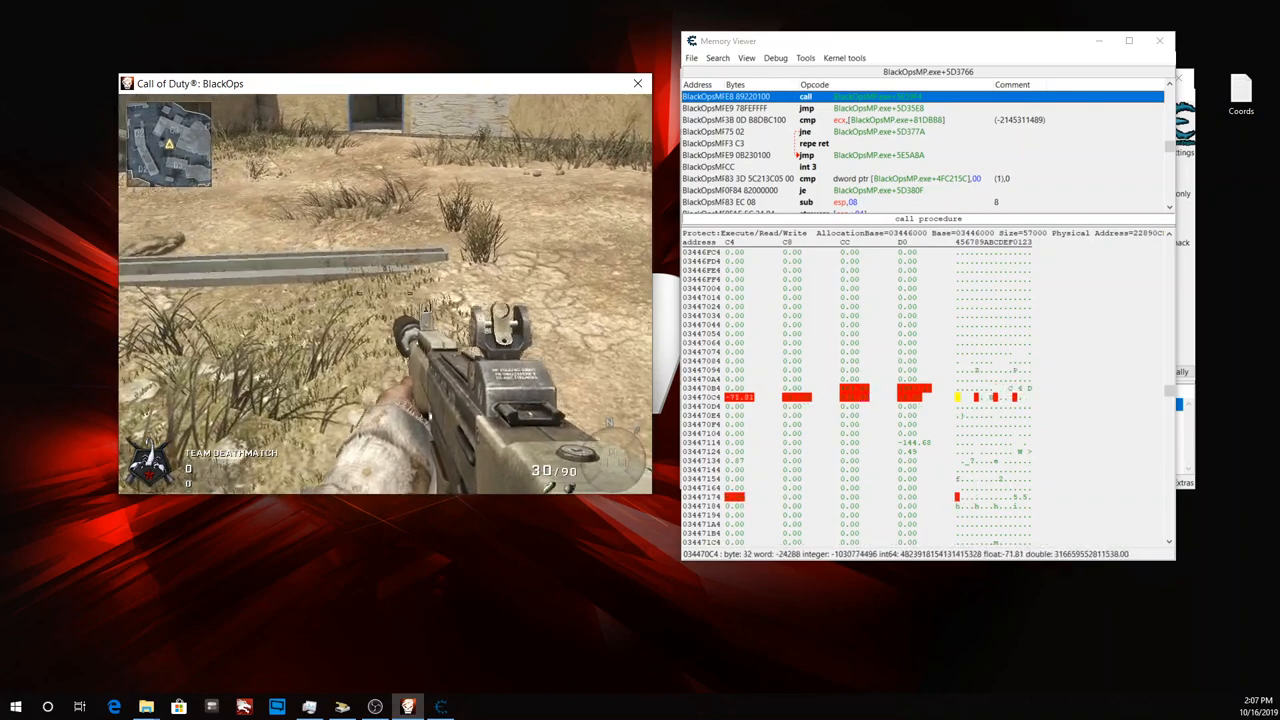
Pause the match and inspect the three float values directly following 034470C4 in the same memory row.
{"action": "key", "text": "Escape"}
{"action": "left_click", "coordinate": [794, 399]}
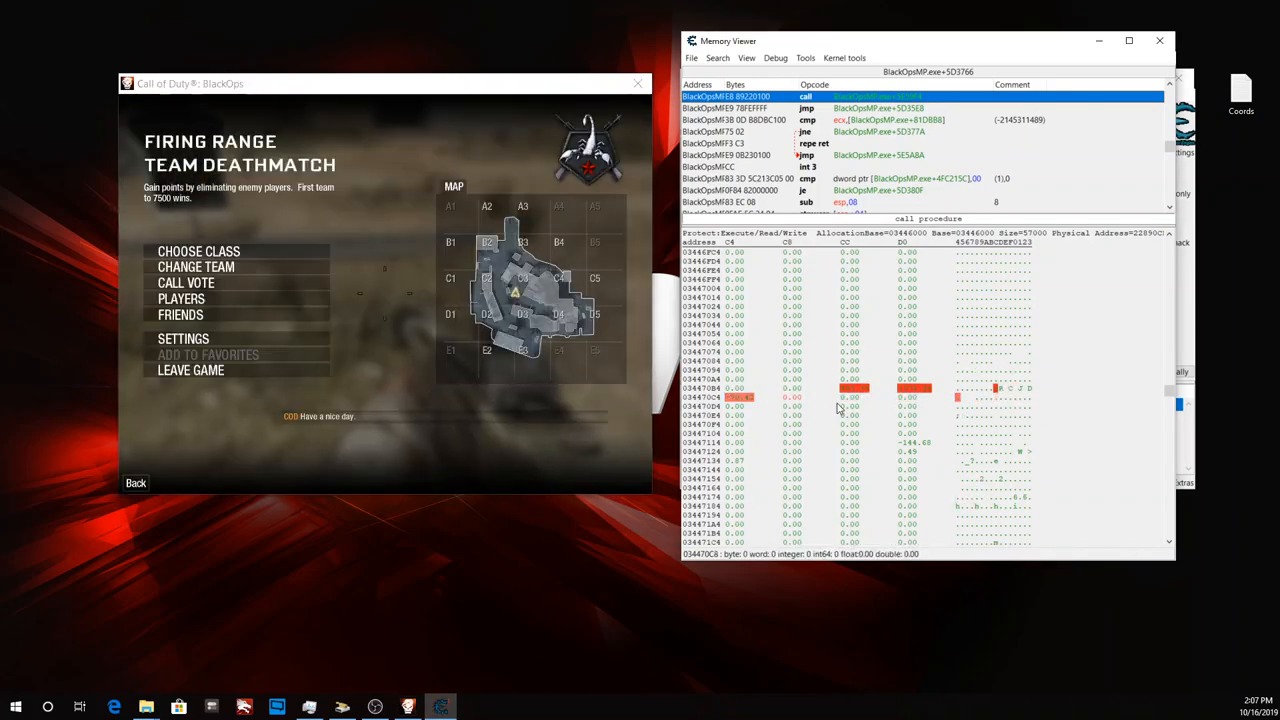
{"action": "left_click", "coordinate": [858, 399]}
{"action": "left_click", "coordinate": [918, 403]}
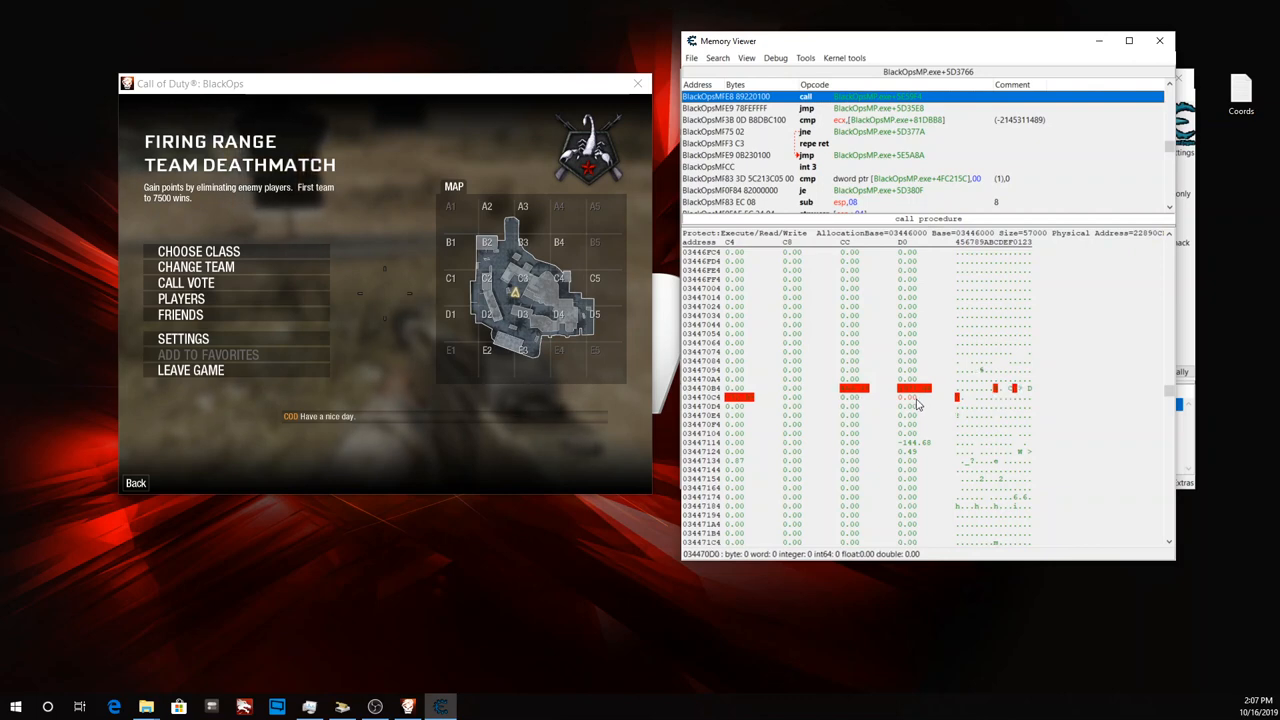
Add memory address 034470C8 to the address list as a Float.
{"action": "left_click", "coordinate": [788, 399]}
{"action": "right_click", "coordinate": [794, 402]}
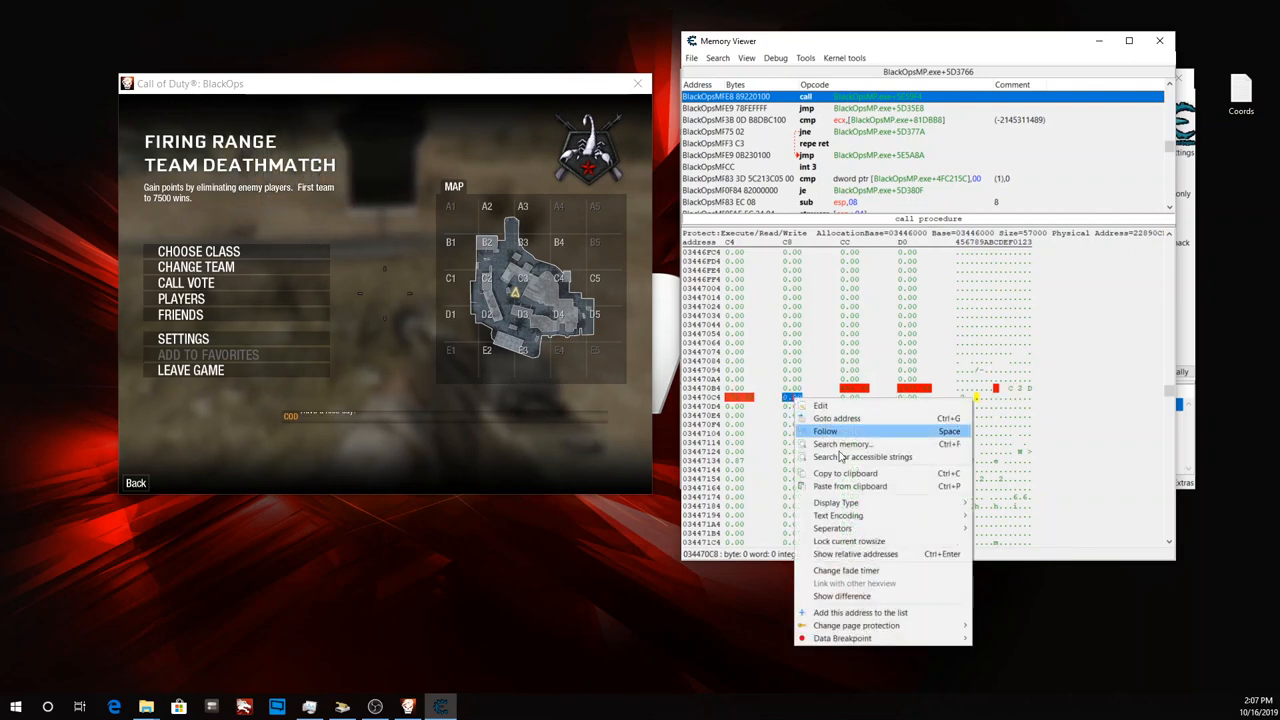
{"action": "left_click", "coordinate": [855, 610]}
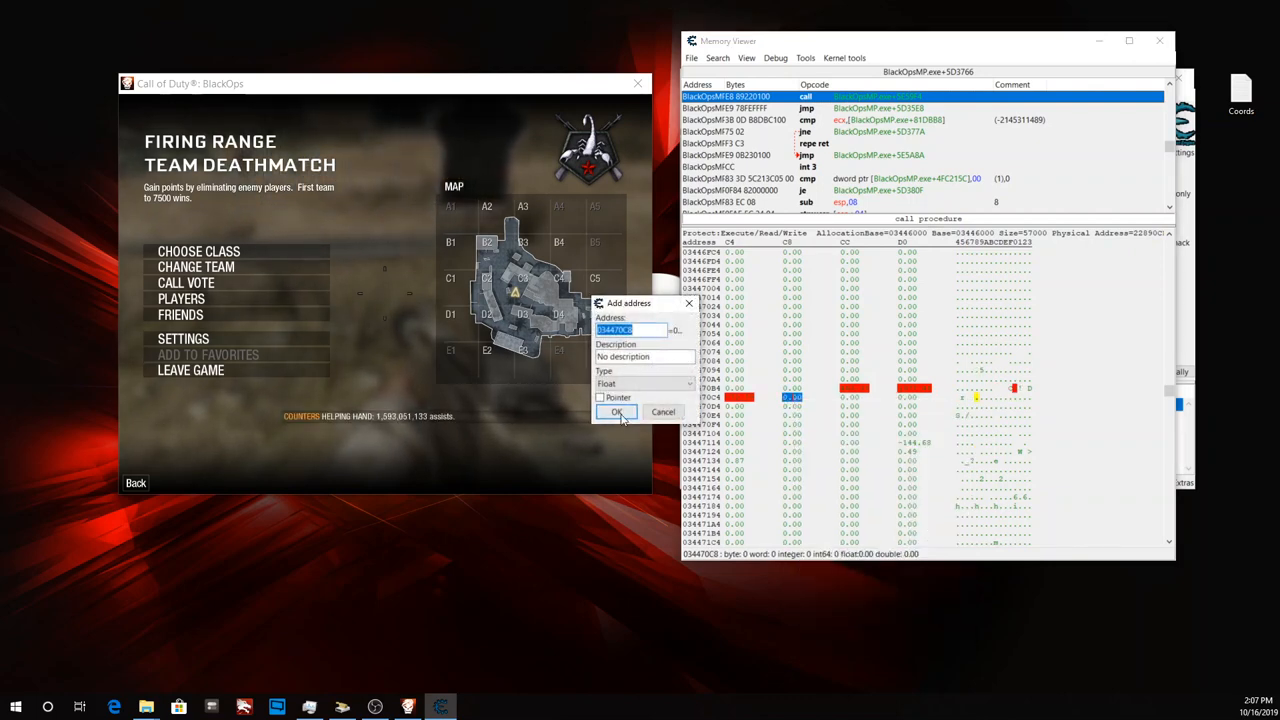
{"action": "left_click", "coordinate": [616, 412]}
Add memory address 034470CC to the address list as a Float.
{"action": "left_click", "coordinate": [851, 400]}
{"action": "right_click", "coordinate": [852, 404]}
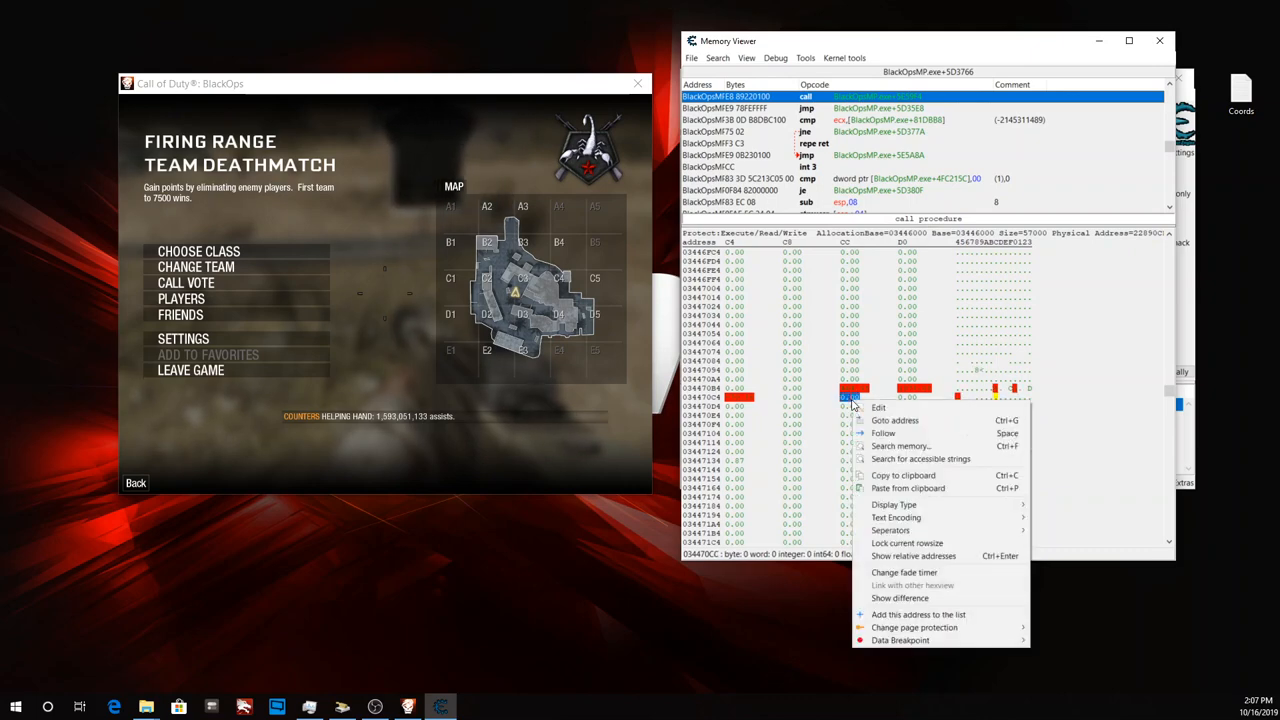
{"action": "left_click", "coordinate": [905, 614]}
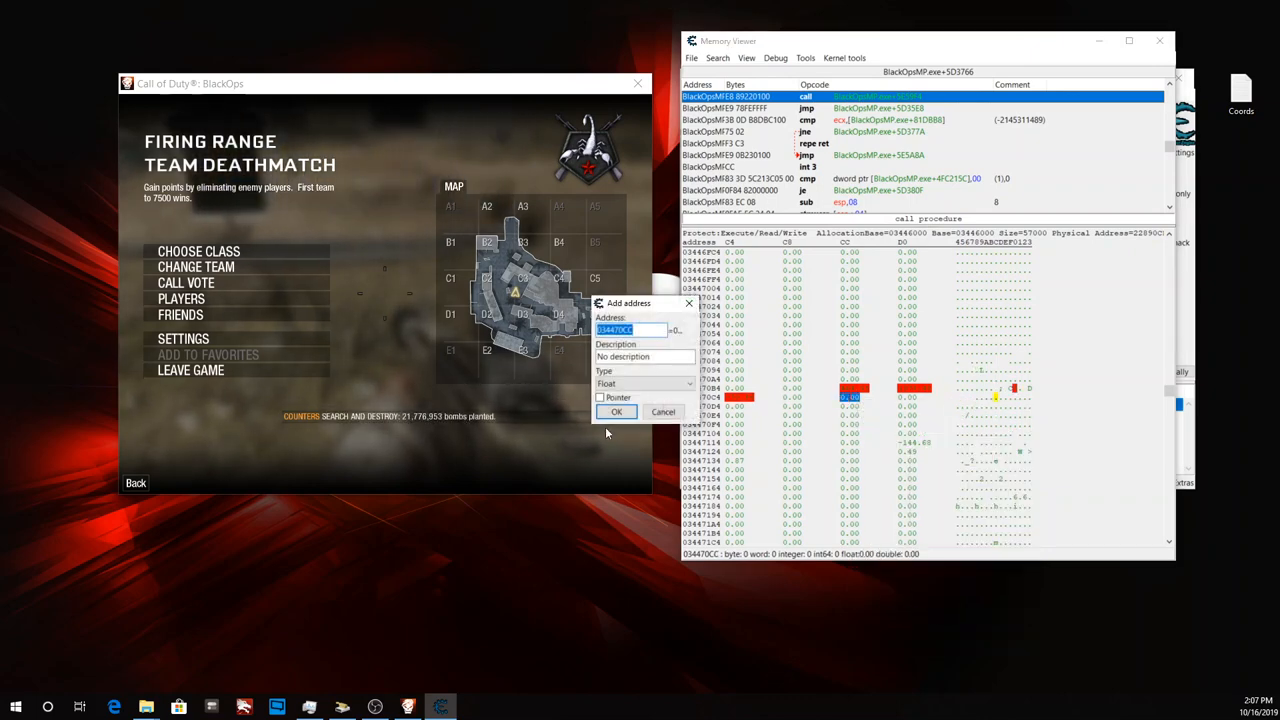
{"action": "left_click", "coordinate": [616, 412]}
Add memory address 034470D0 to the address list as a Float and minimize the Memory Viewer.
{"action": "left_click", "coordinate": [905, 399]}
{"action": "right_click", "coordinate": [905, 400]}
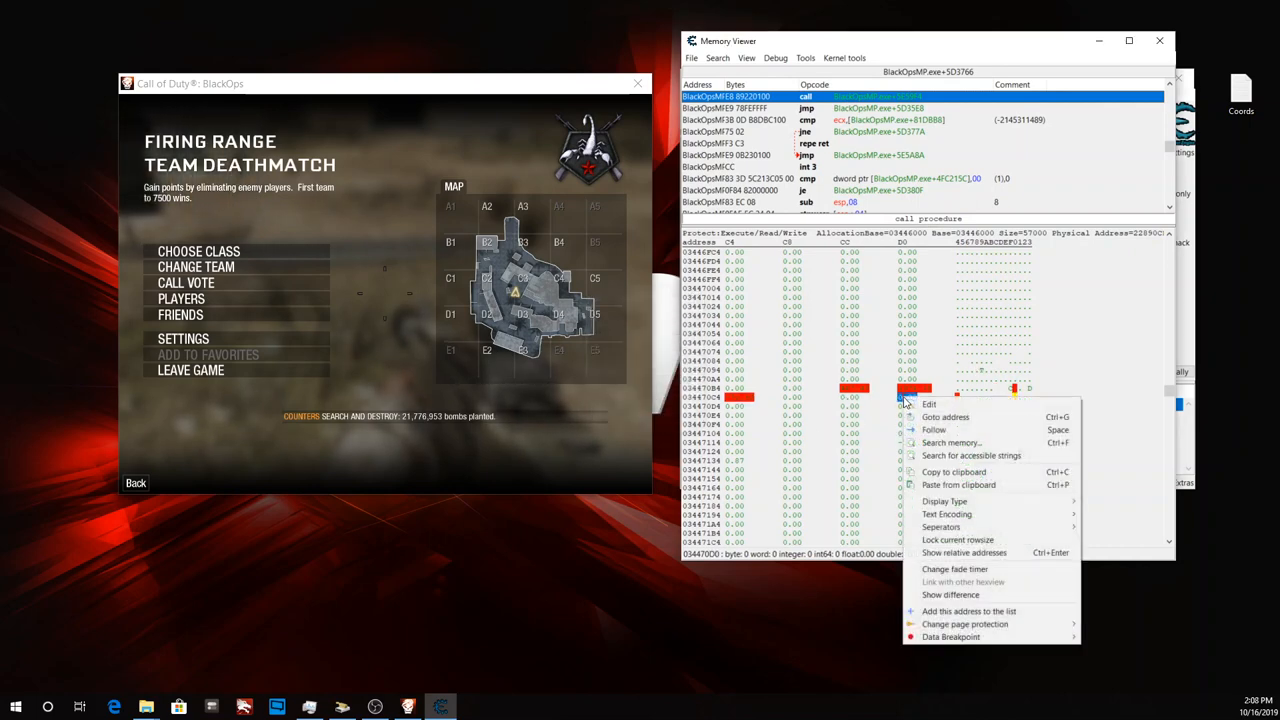
{"action": "left_click", "coordinate": [957, 611]}
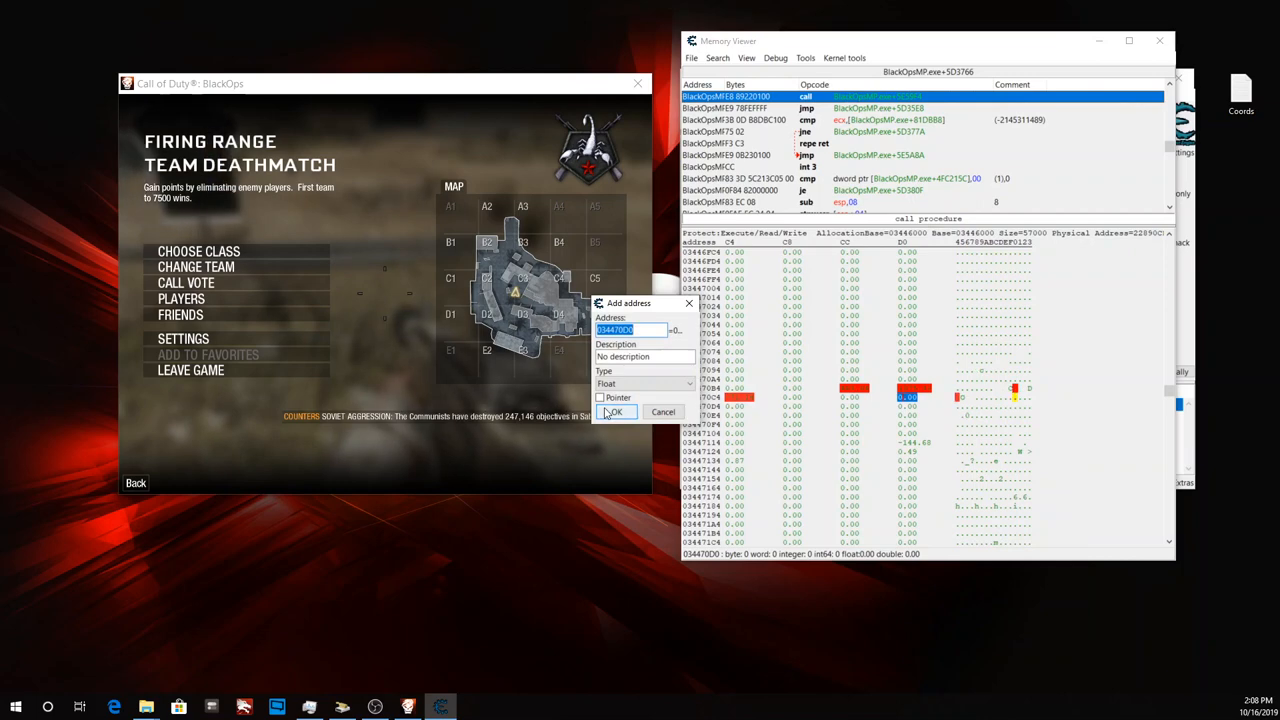
{"action": "left_click", "coordinate": [617, 412]}
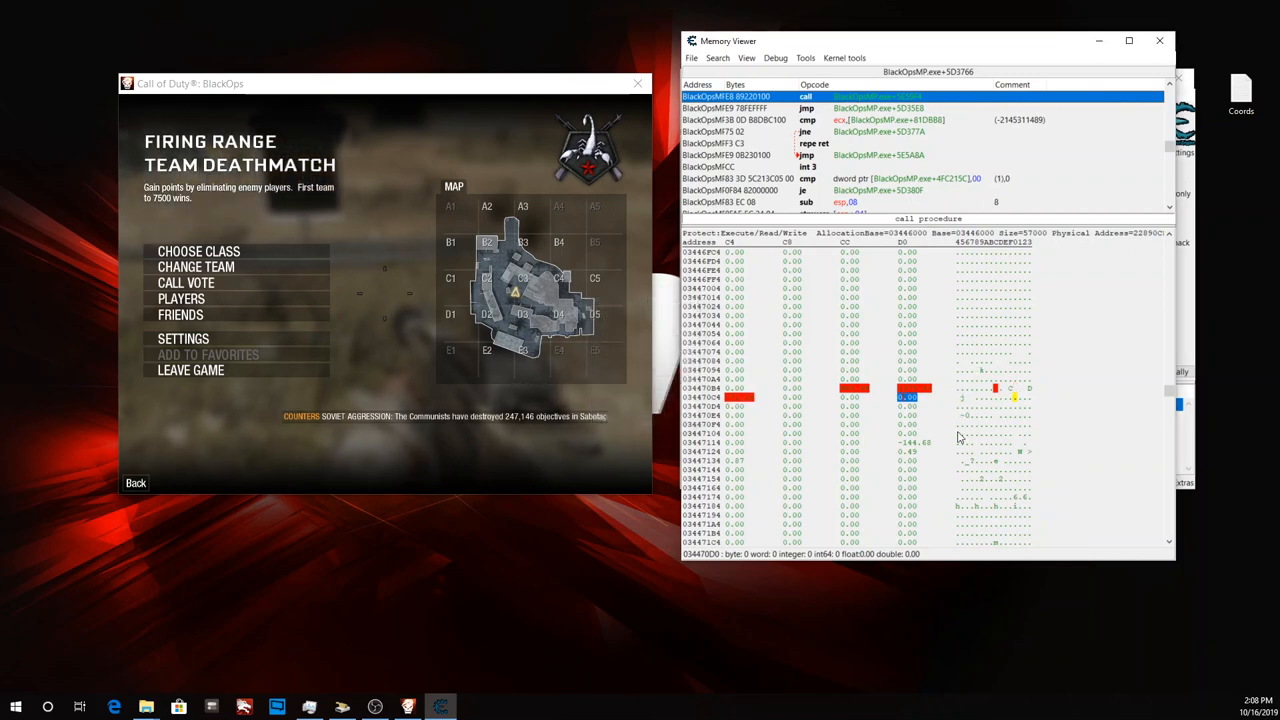
{"action": "left_click", "coordinate": [1095, 48]}
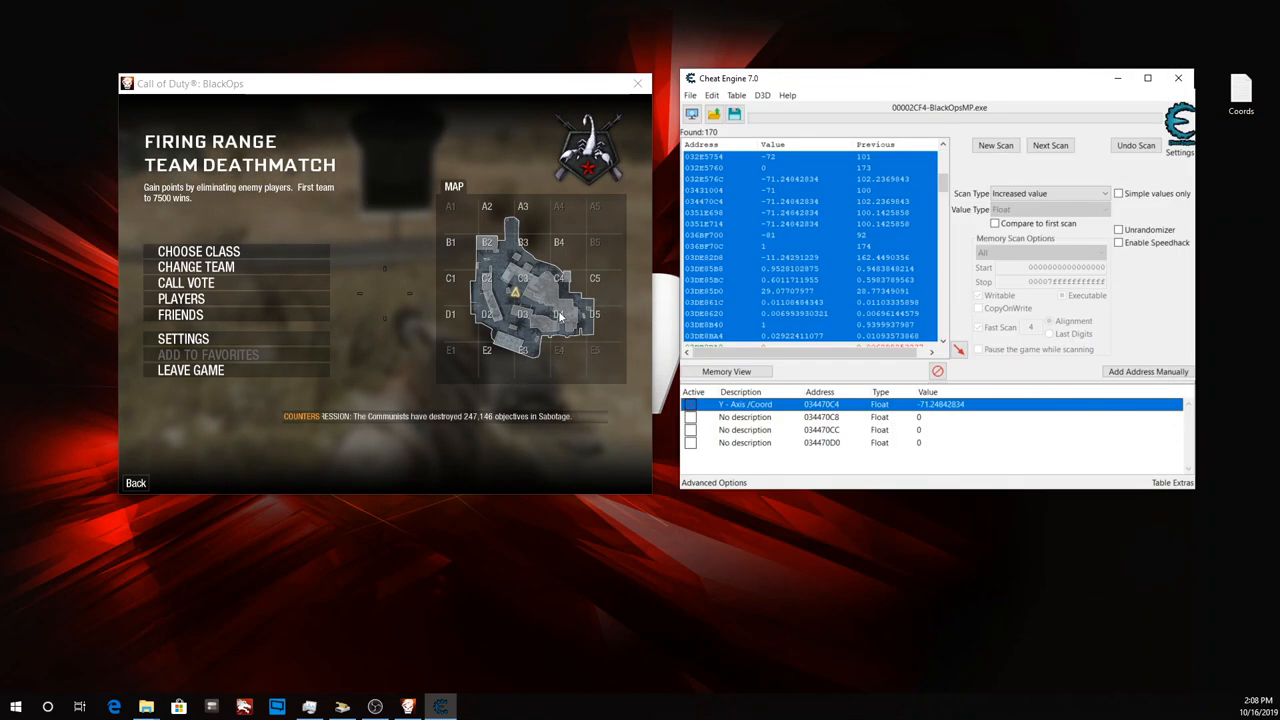
Freeze the value at address 034470C8 in the address list and resume the match.
{"action": "left_click", "coordinate": [408, 372]}
{"action": "key", "text": "Escape"}
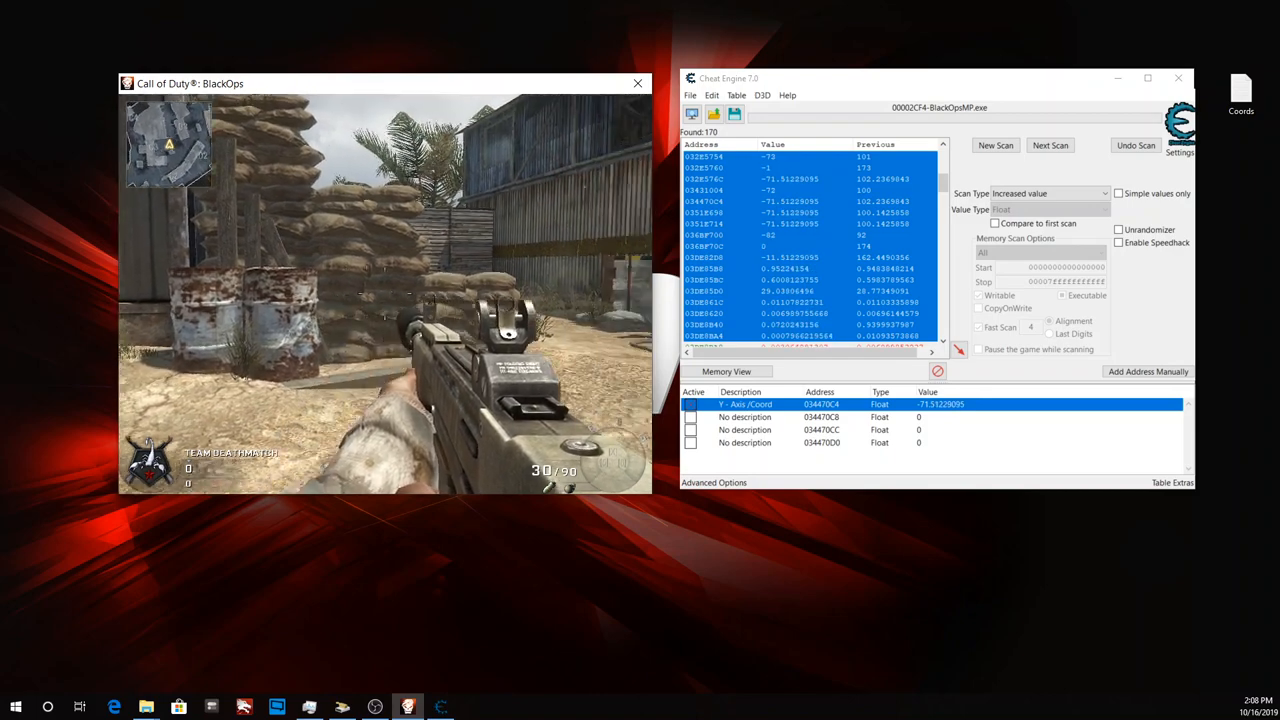
{"action": "key", "text": "Escape"}
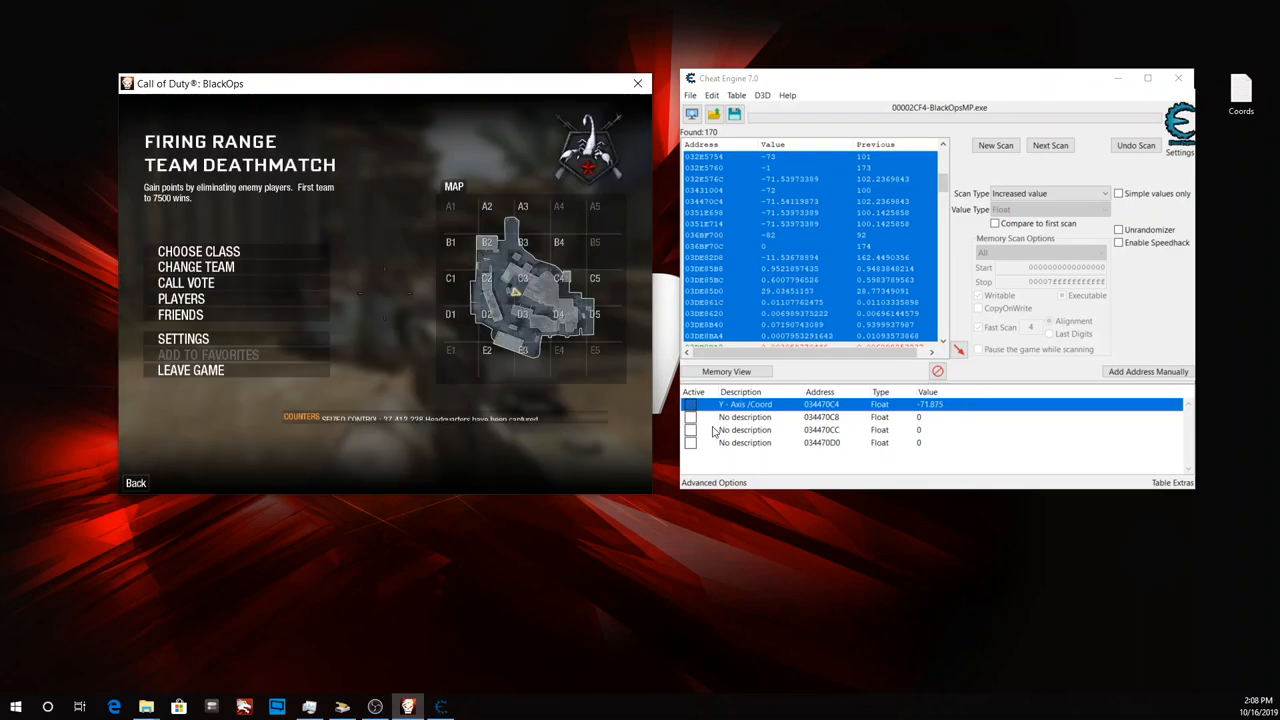
{"action": "left_click", "coordinate": [690, 417]}
{"action": "left_click", "coordinate": [418, 384]}
{"action": "key", "text": "Escape"}
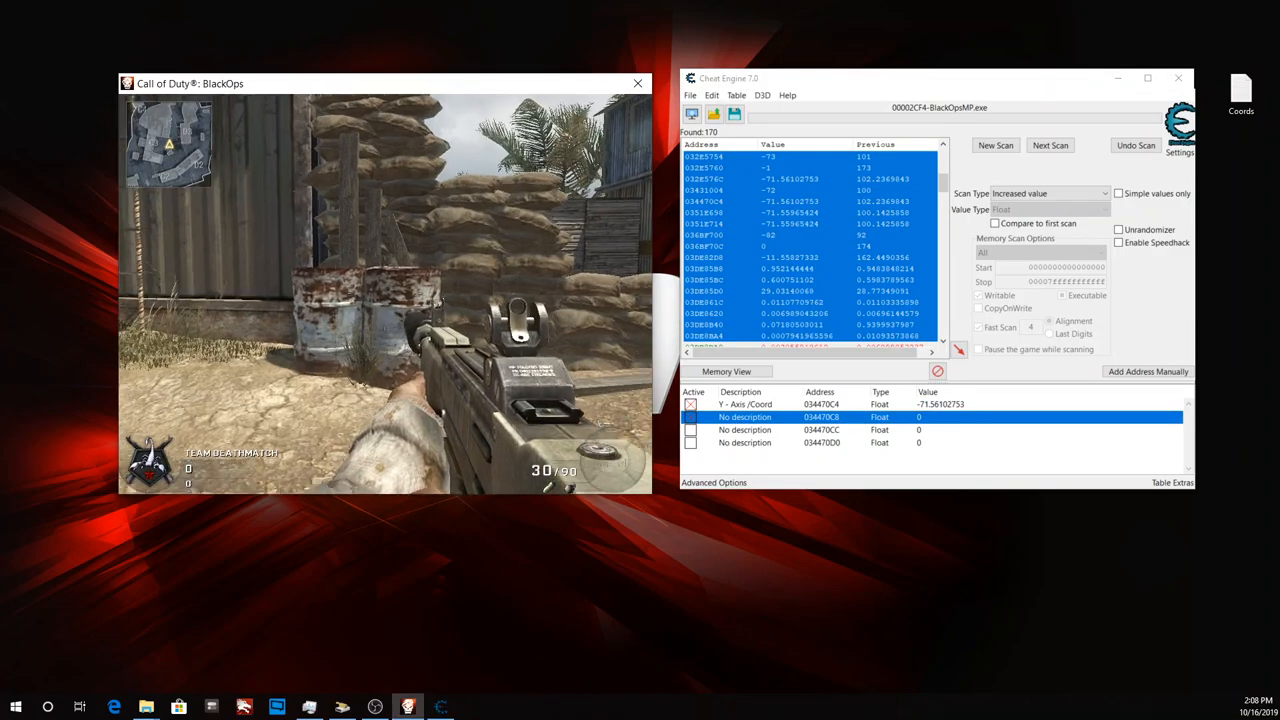
Move the player in every direction to test how the frozen 034470C8 value affects movement and the neighbouring values.
{"action": "key", "text": "d"}
{"action": "key", "text": "w"}
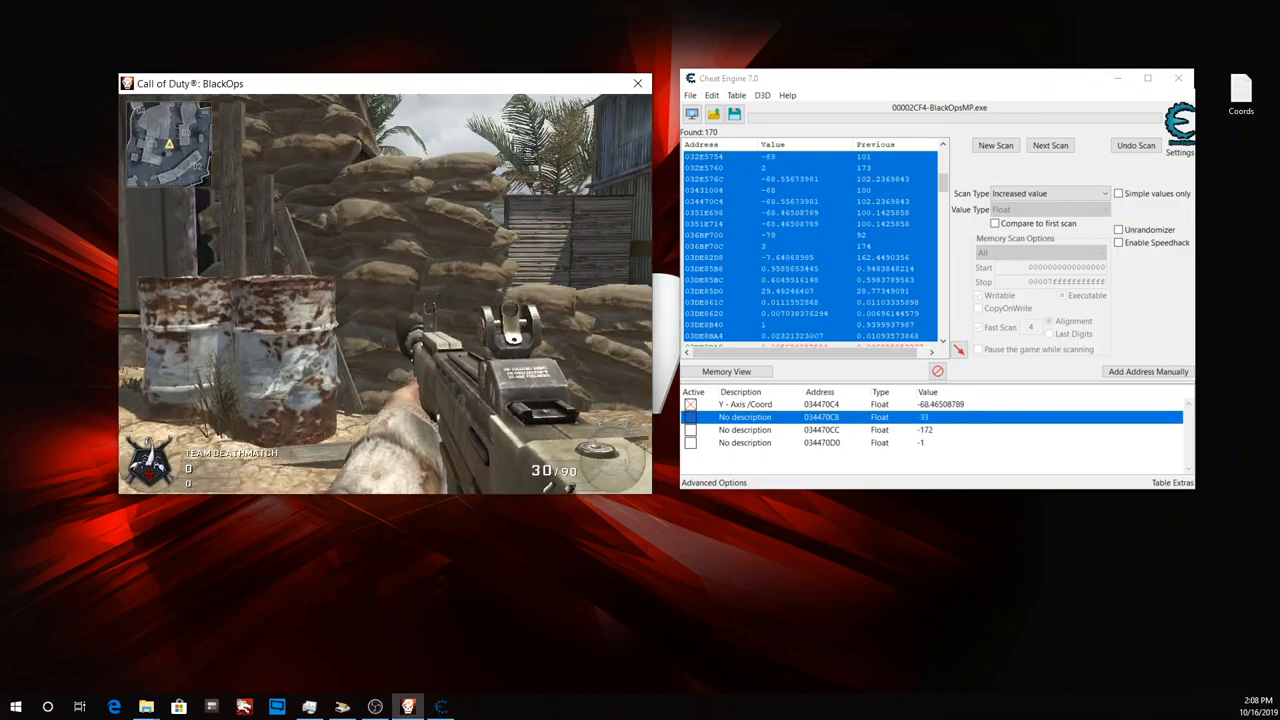
{"action": "key", "text": "a"}
{"action": "key", "text": "s"}
{"action": "key", "text": "d"}
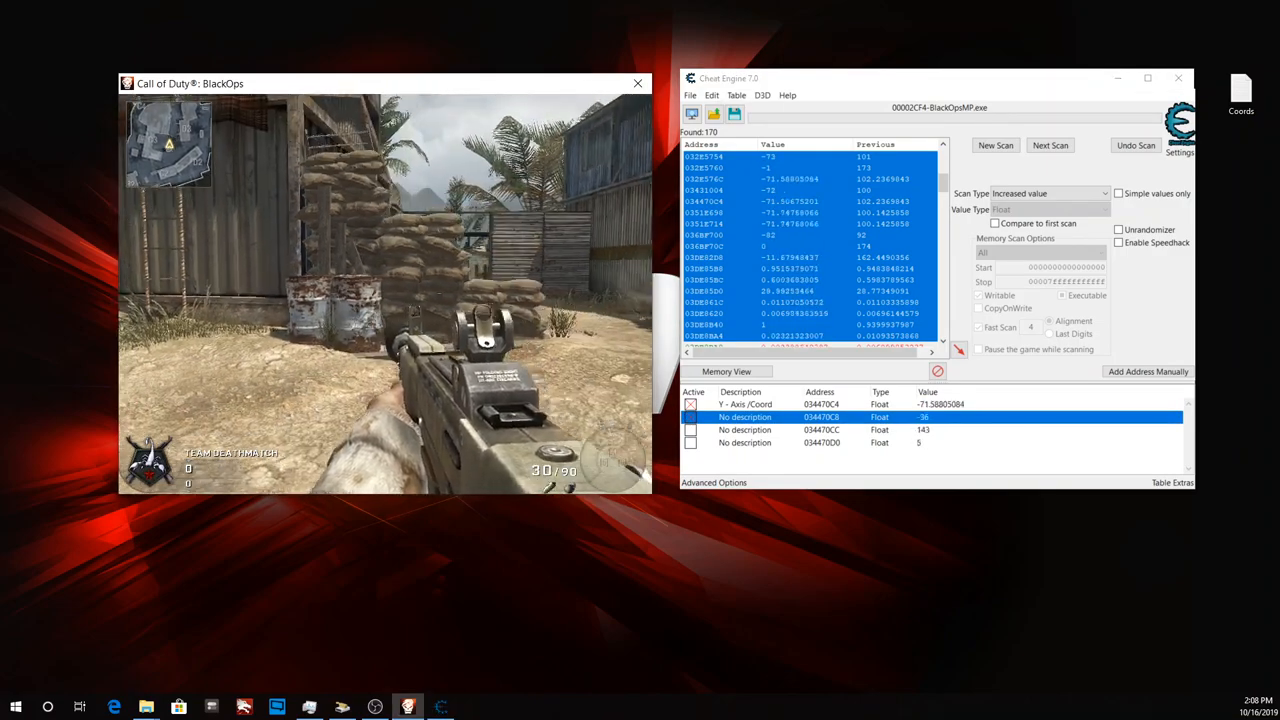
{"action": "key", "text": "s"}
{"action": "key", "text": "w"}
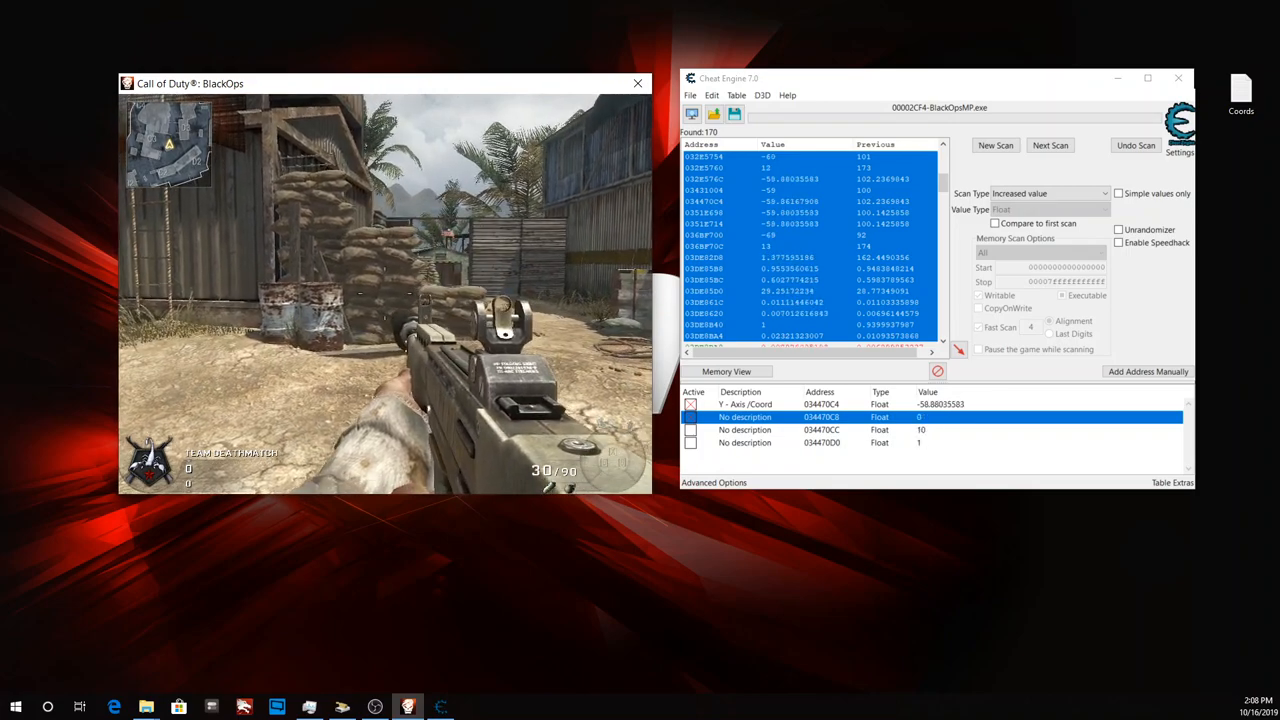
{"action": "key", "text": "a"}
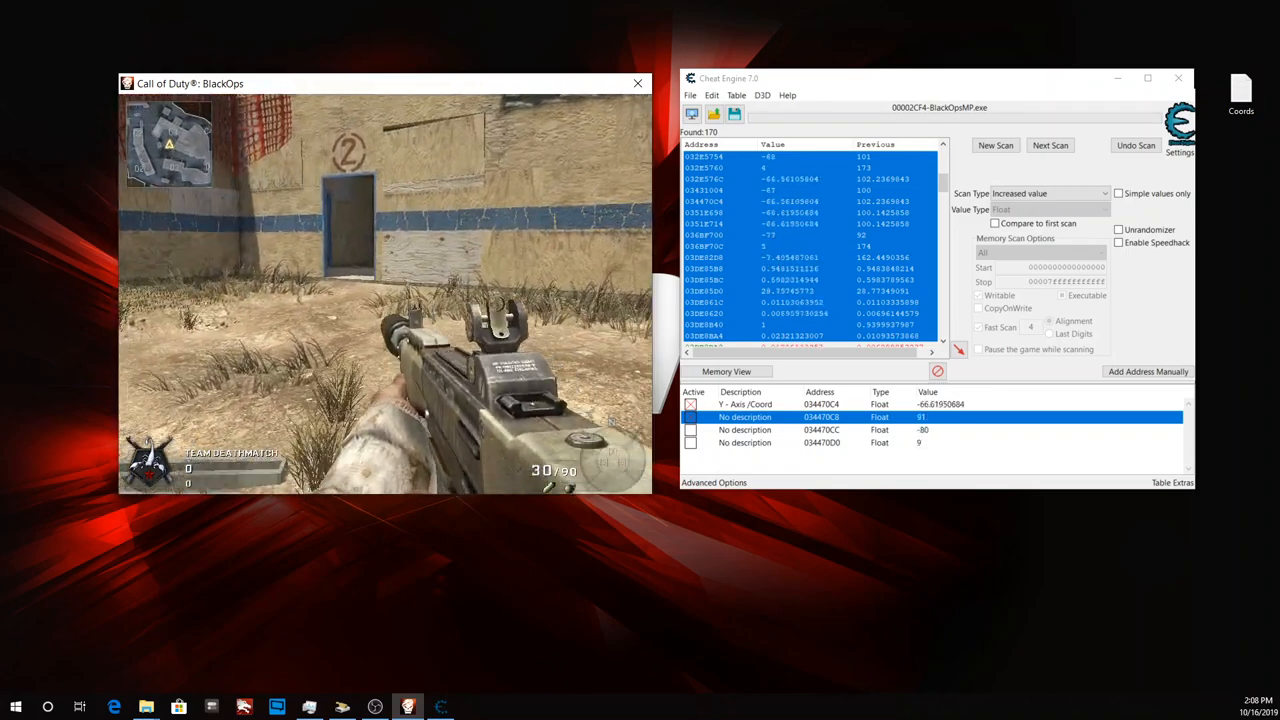
{"action": "key", "text": "d"}
{"action": "key", "text": "d"}
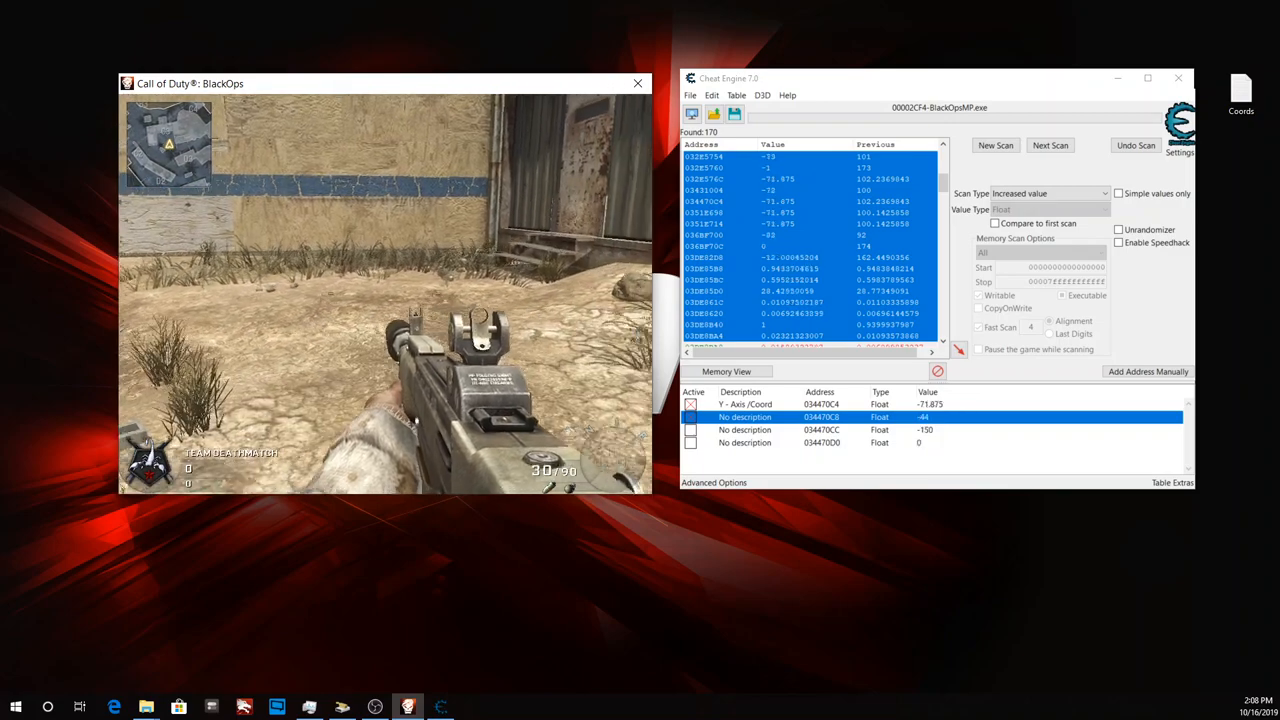
{"action": "key", "text": "w"}
{"action": "key", "text": "a"}
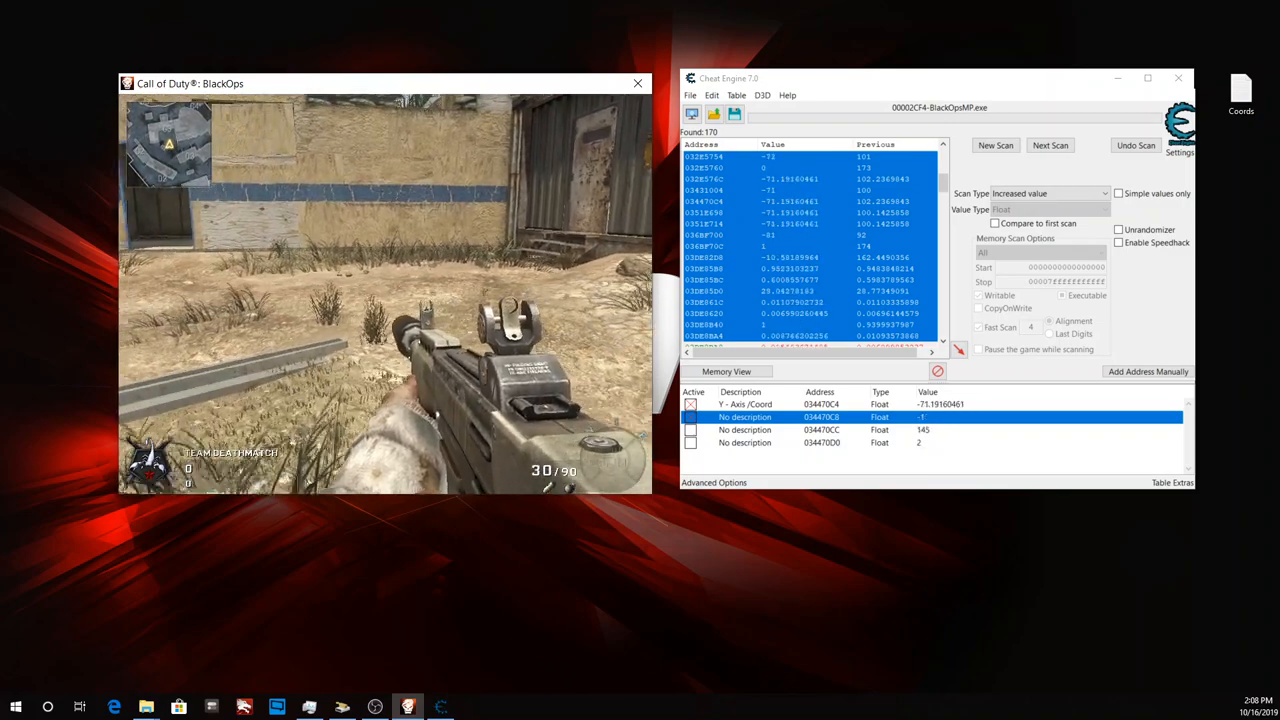
{"action": "key", "text": "d"}
{"action": "key", "text": "d"}
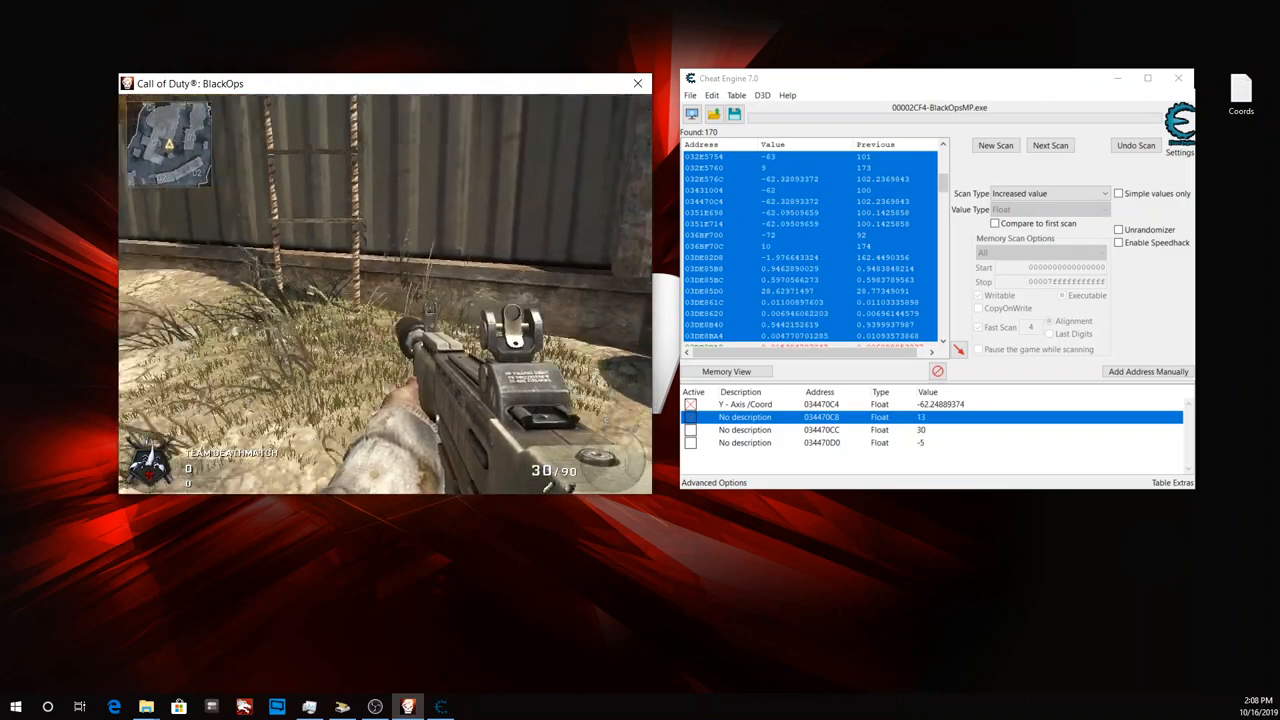
{"action": "key", "text": "a"}
{"action": "key", "text": "w"}
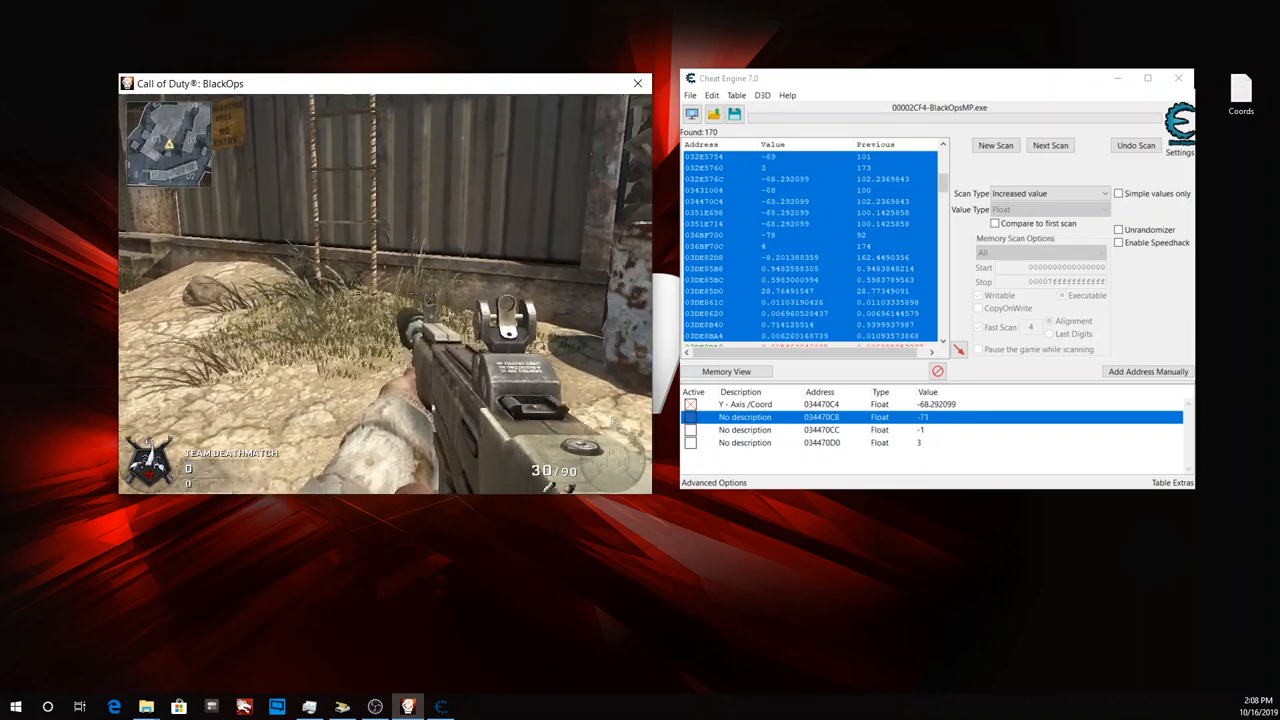
{"action": "key", "text": "d"}
{"action": "key", "text": "a"}
Pause the match, unfreeze address 034470C8 and freeze address 034470CC instead.
{"action": "key", "text": "Escape"}
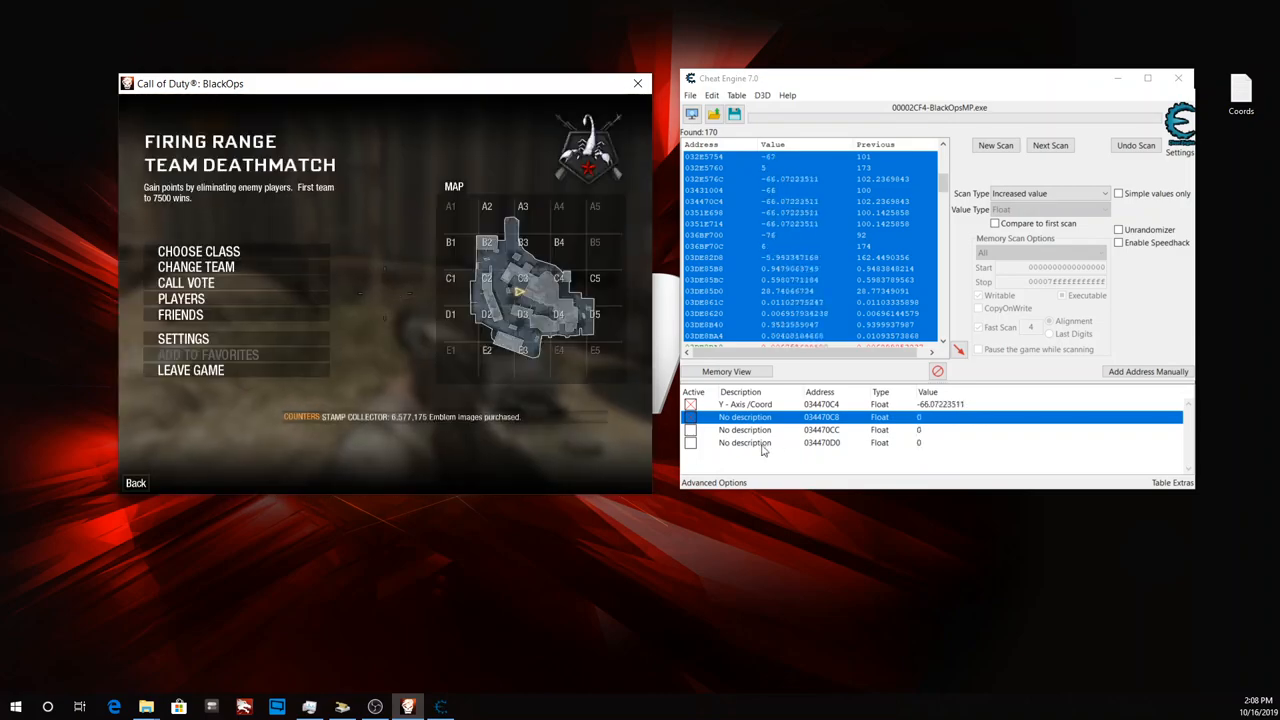
{"action": "left_click", "coordinate": [692, 424]}
{"action": "left_click", "coordinate": [695, 431]}
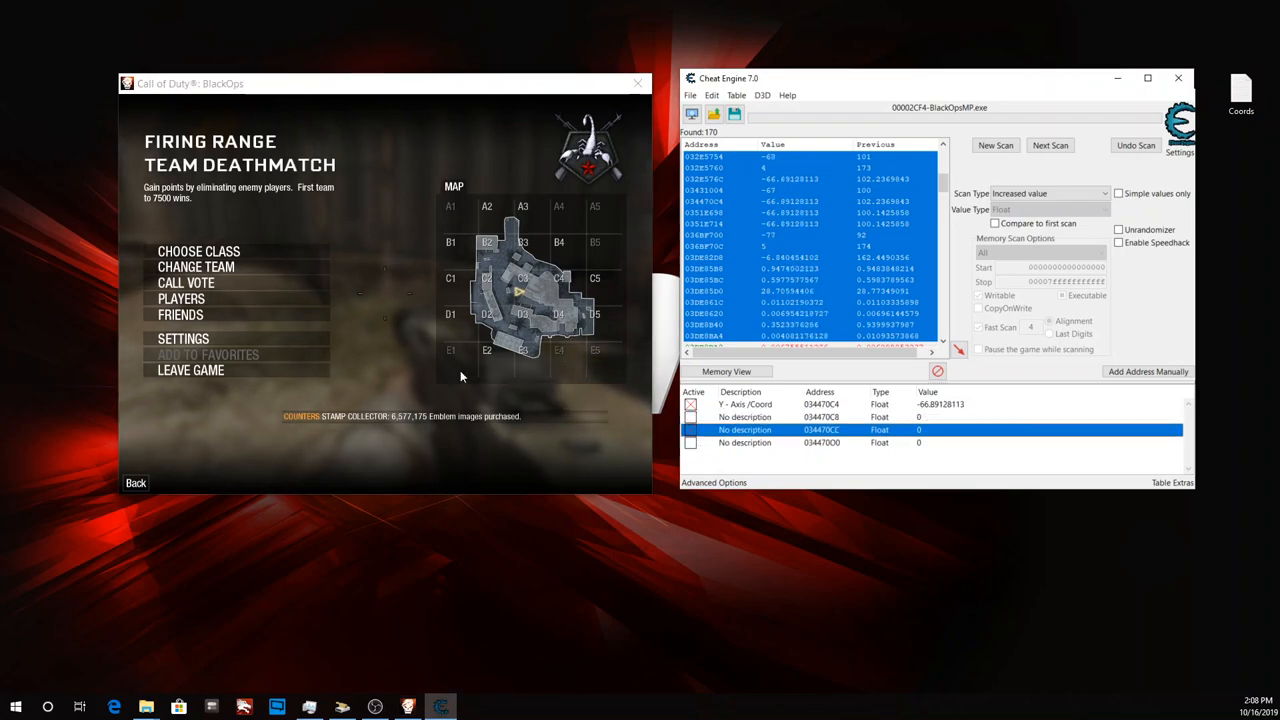
Resume the match, move the player sideways, forward and backward to test the frozen 034470CC value, and pause again.
{"action": "left_click", "coordinate": [460, 370]}
{"action": "key", "text": "Escape"}
{"action": "key", "text": "d"}
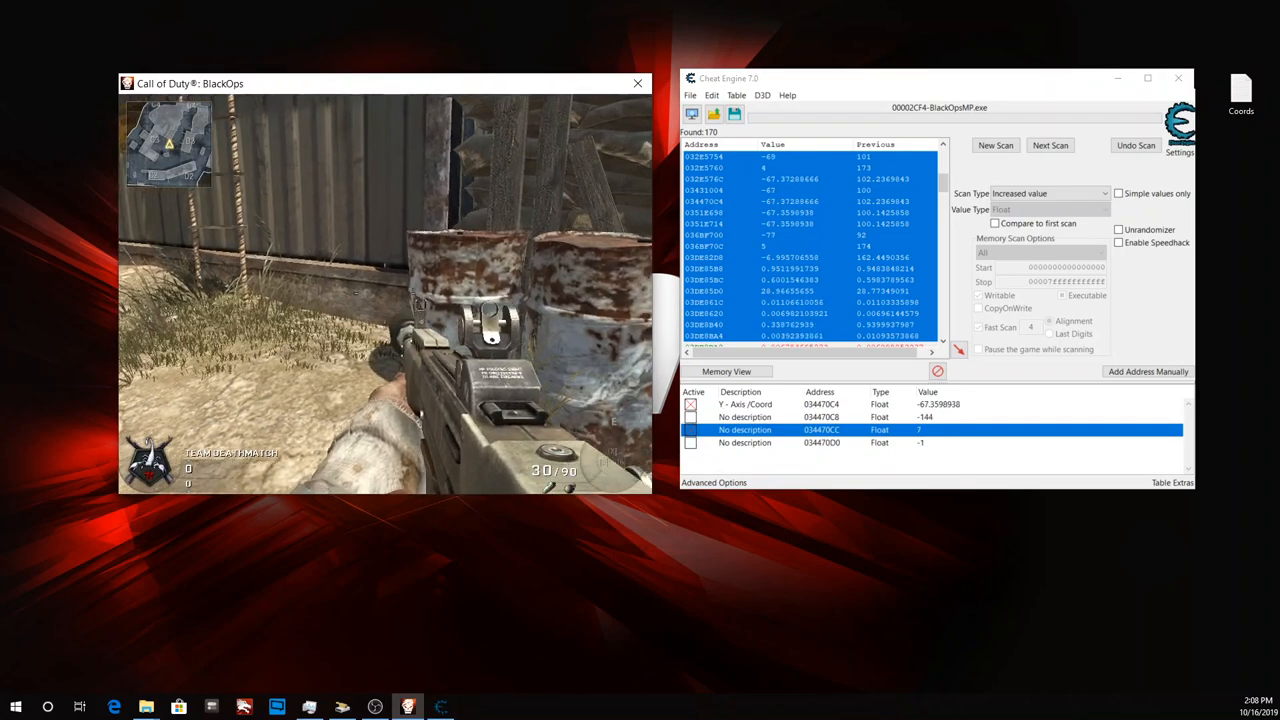
{"action": "key", "text": "a"}
{"action": "key", "text": "d"}
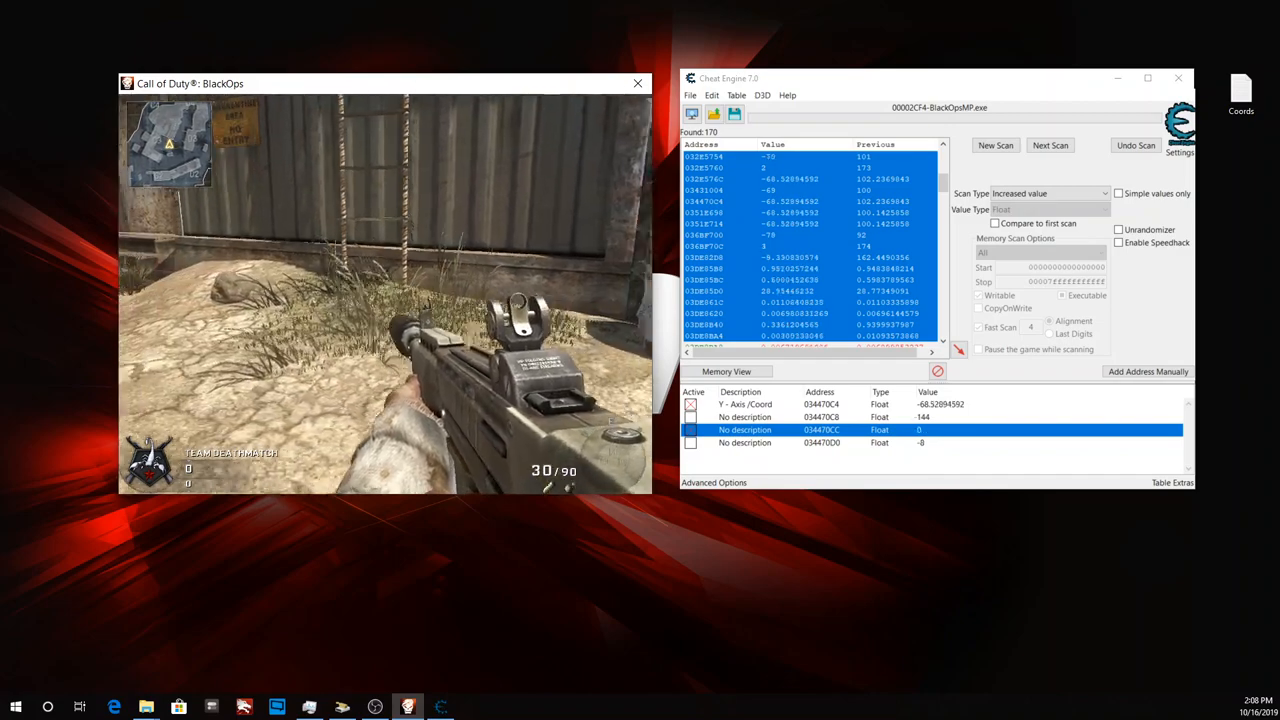
{"action": "key", "text": "a"}
{"action": "key", "text": "d"}
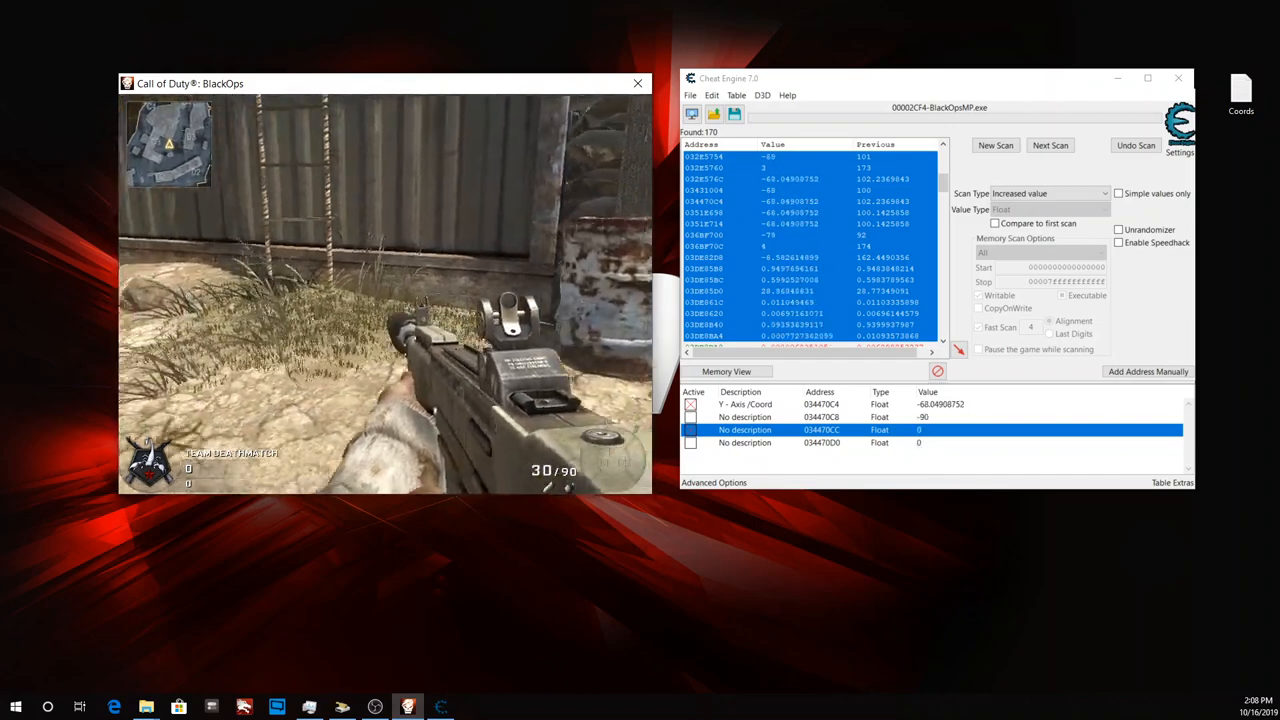
{"action": "key", "text": "a"}
{"action": "key", "text": "d"}
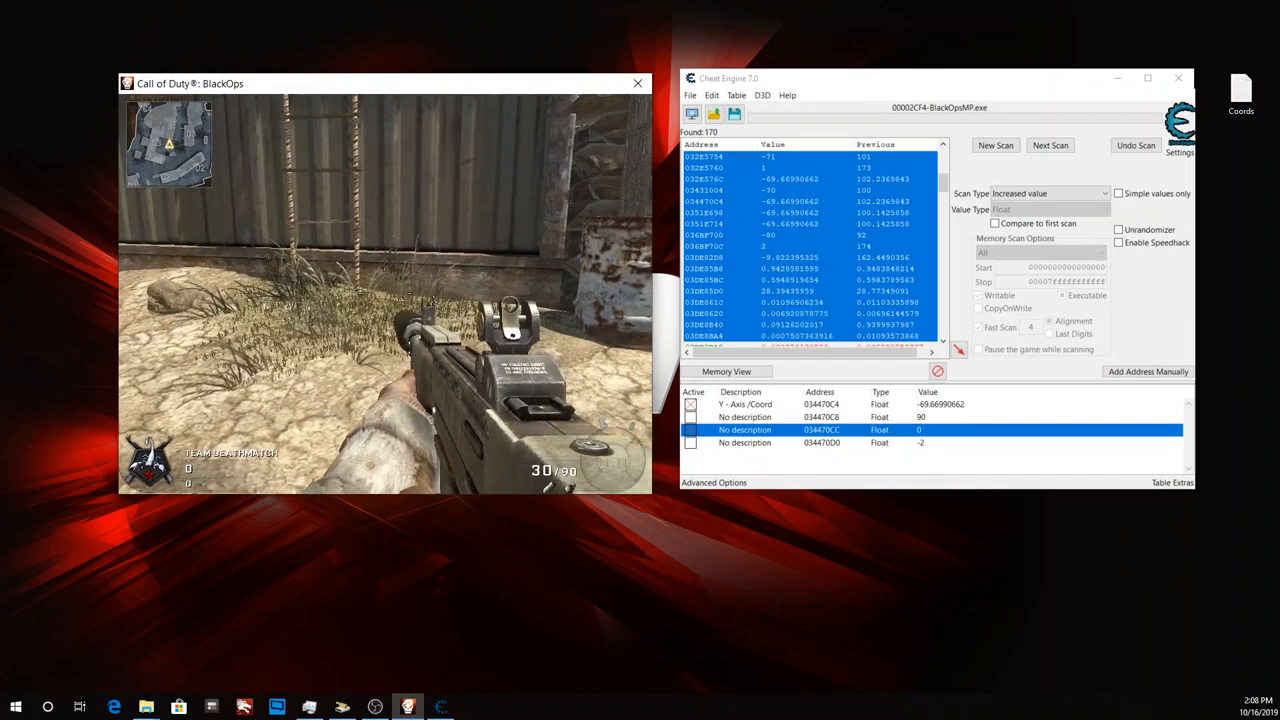
{"action": "key", "text": "a"}
{"action": "key", "text": "w"}
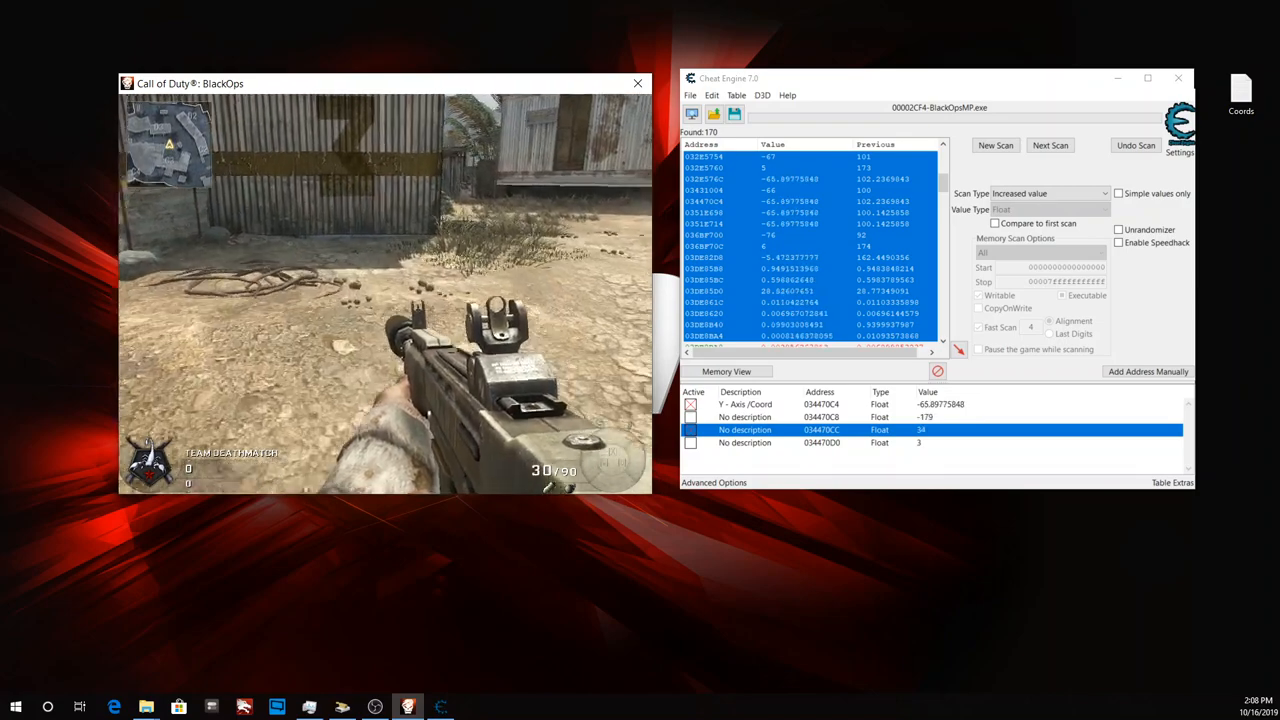
{"action": "key", "text": "s"}
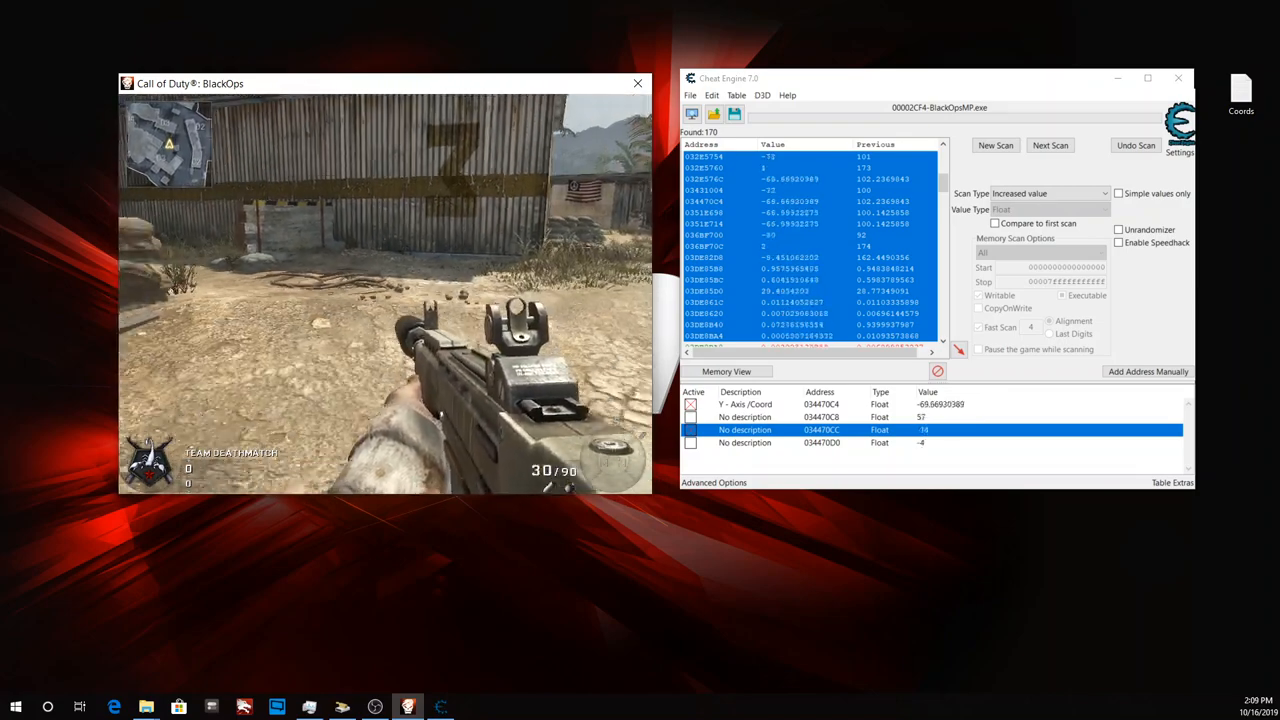
{"action": "key", "text": "w"}
{"action": "key", "text": "w"}
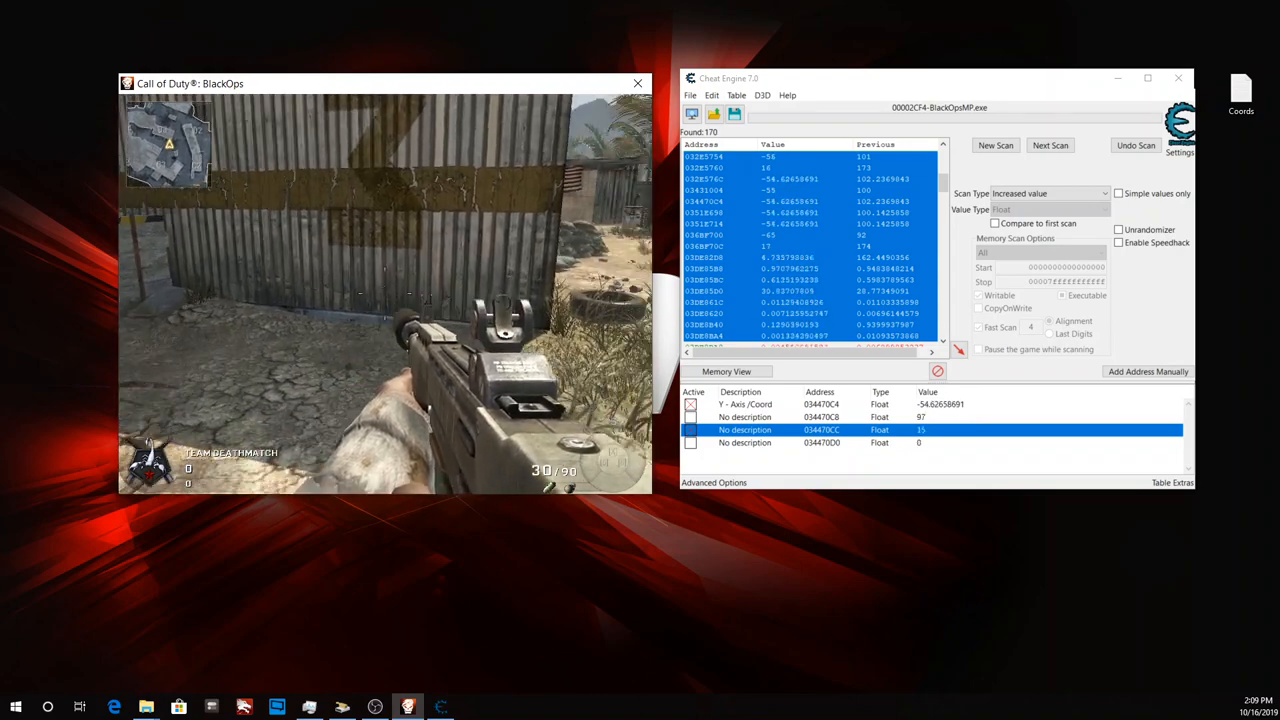
{"action": "key", "text": "Escape"}
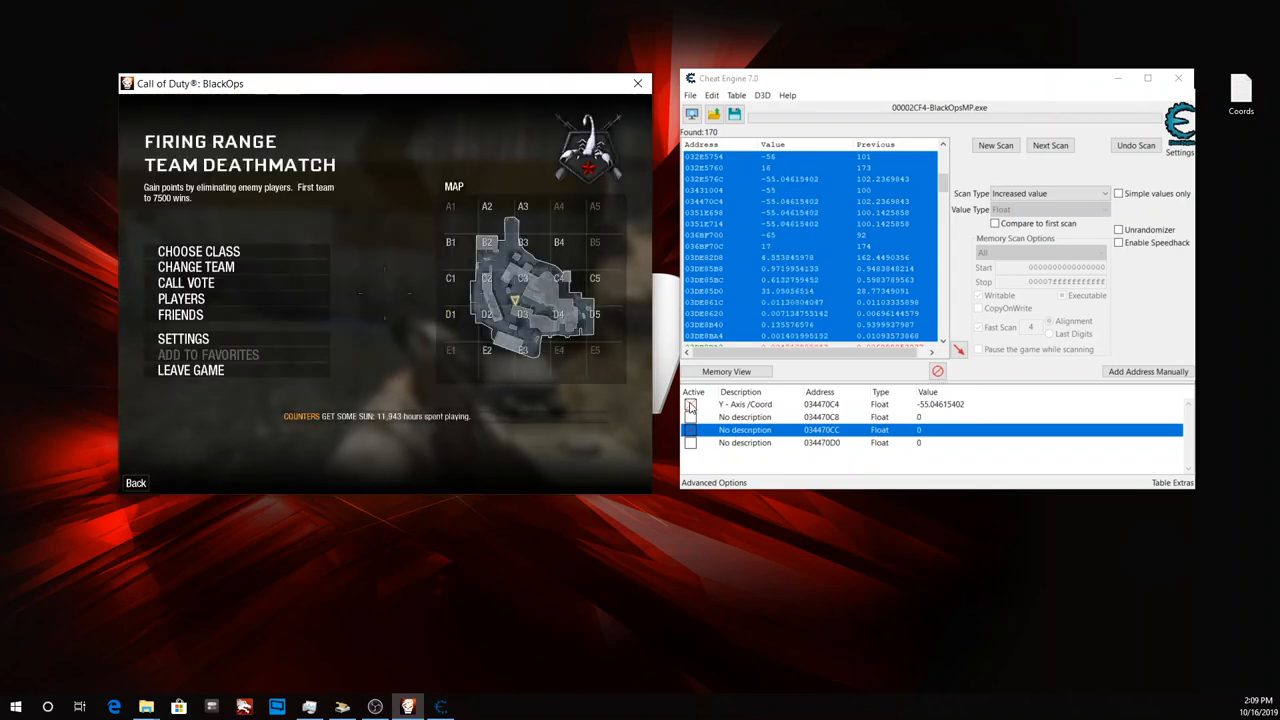
Unfreeze the Y-axis address 034470C4 and set the description of address 034470CC to "Z - Coord".
{"action": "left_click", "coordinate": [689, 407]}
{"action": "double_click", "coordinate": [730, 432]}
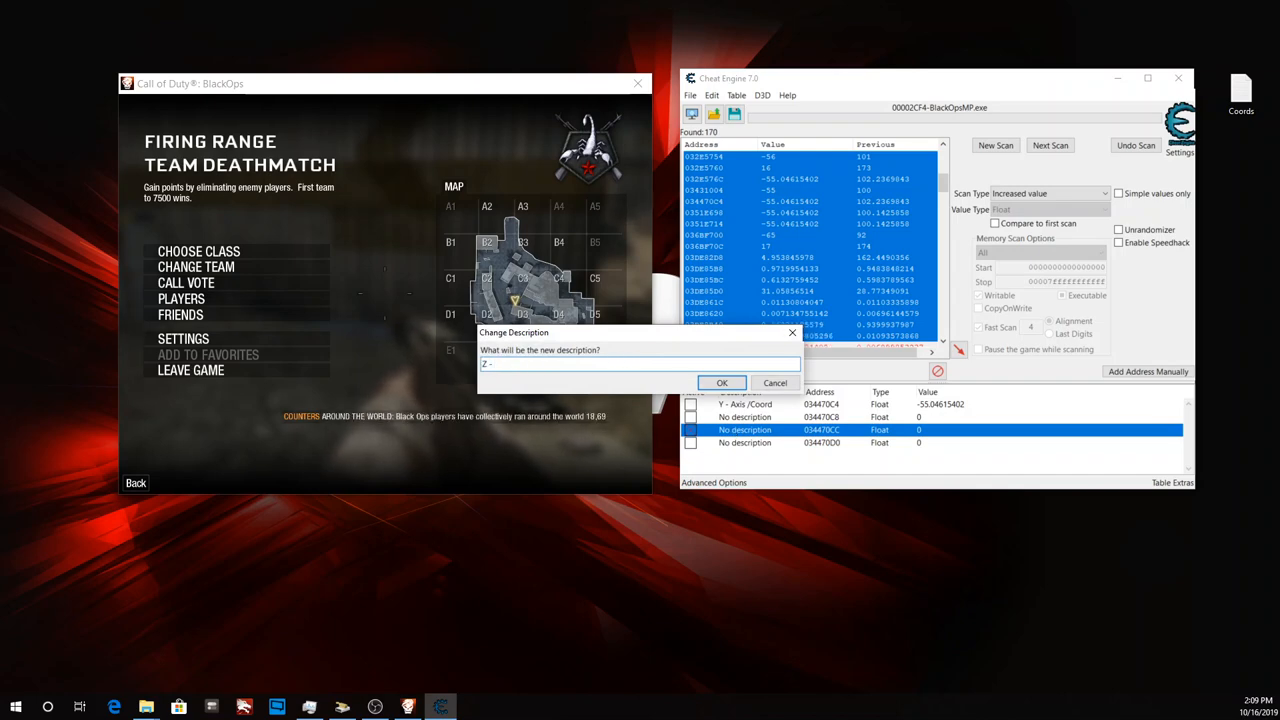
{"action": "left_click", "coordinate": [721, 383]}
Shorten the description of address 034470C4 to "Y - Coord".
{"action": "double_click", "coordinate": [745, 404]}
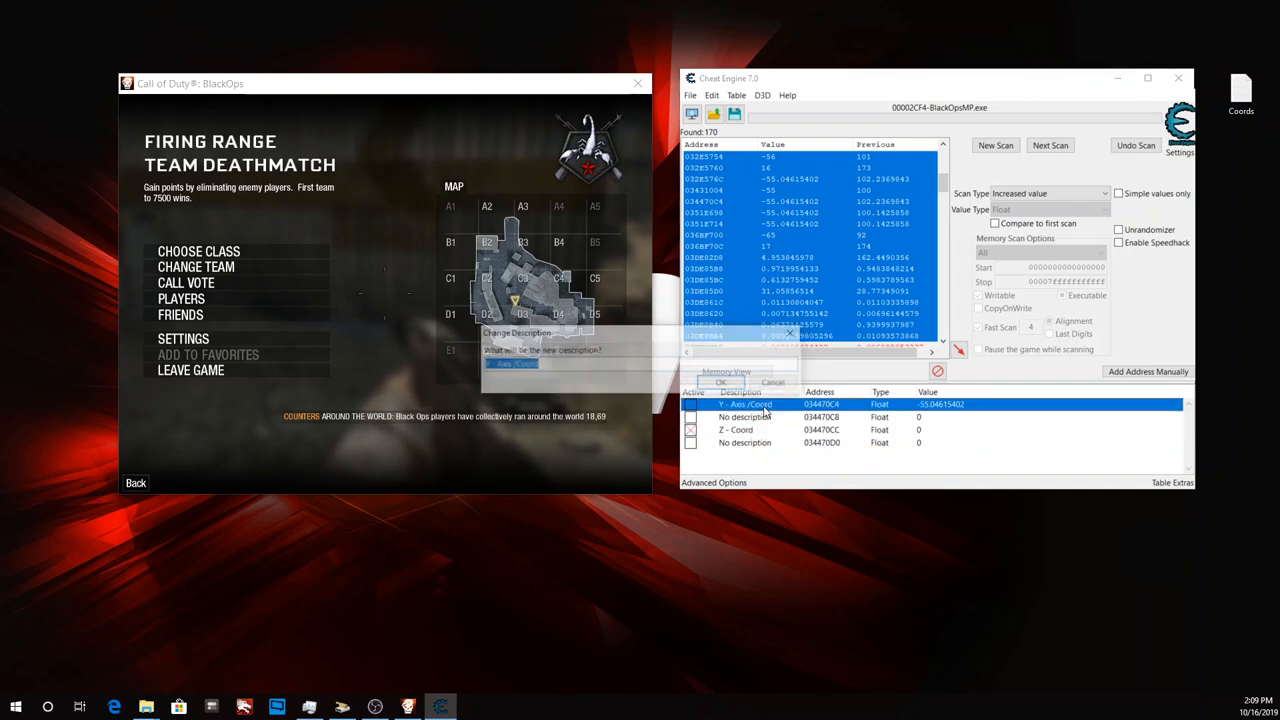
{"action": "left_click", "coordinate": [570, 362]}
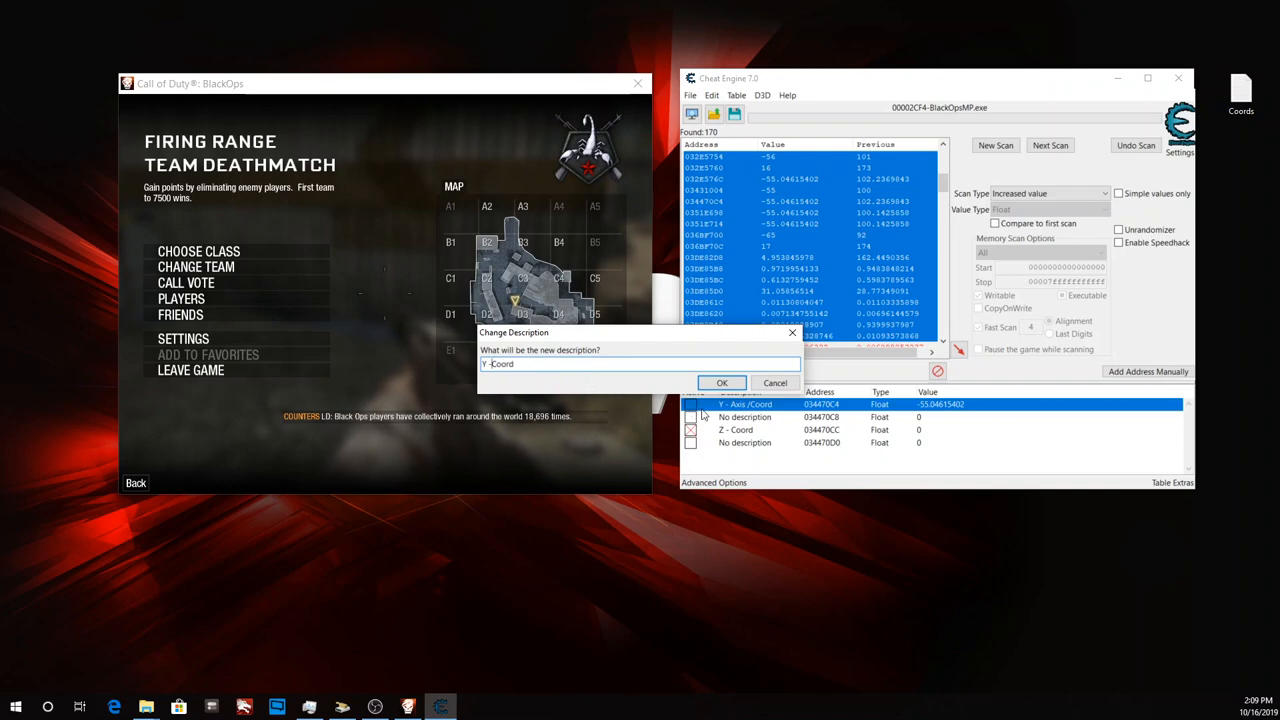
{"action": "left_click", "coordinate": [721, 383]}
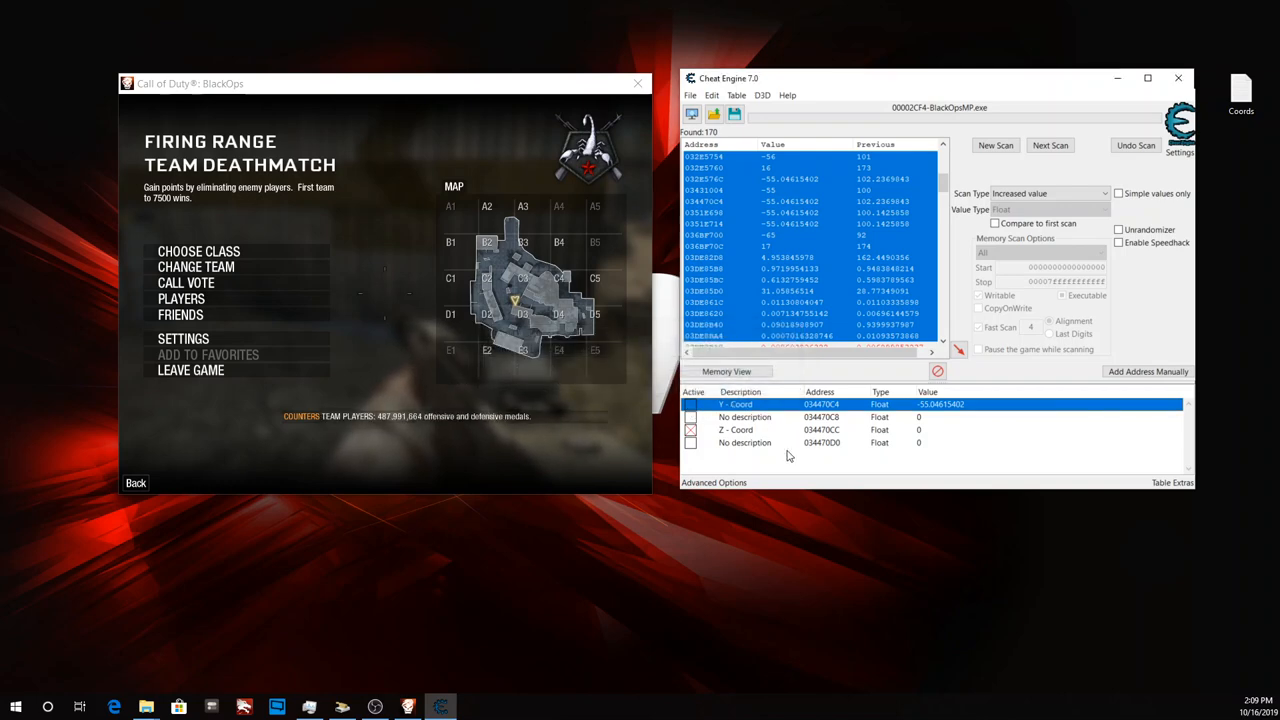
Freeze address 034470C8 instead of the Z - Coord address and resume the match.
{"action": "left_click", "coordinate": [466, 386]}
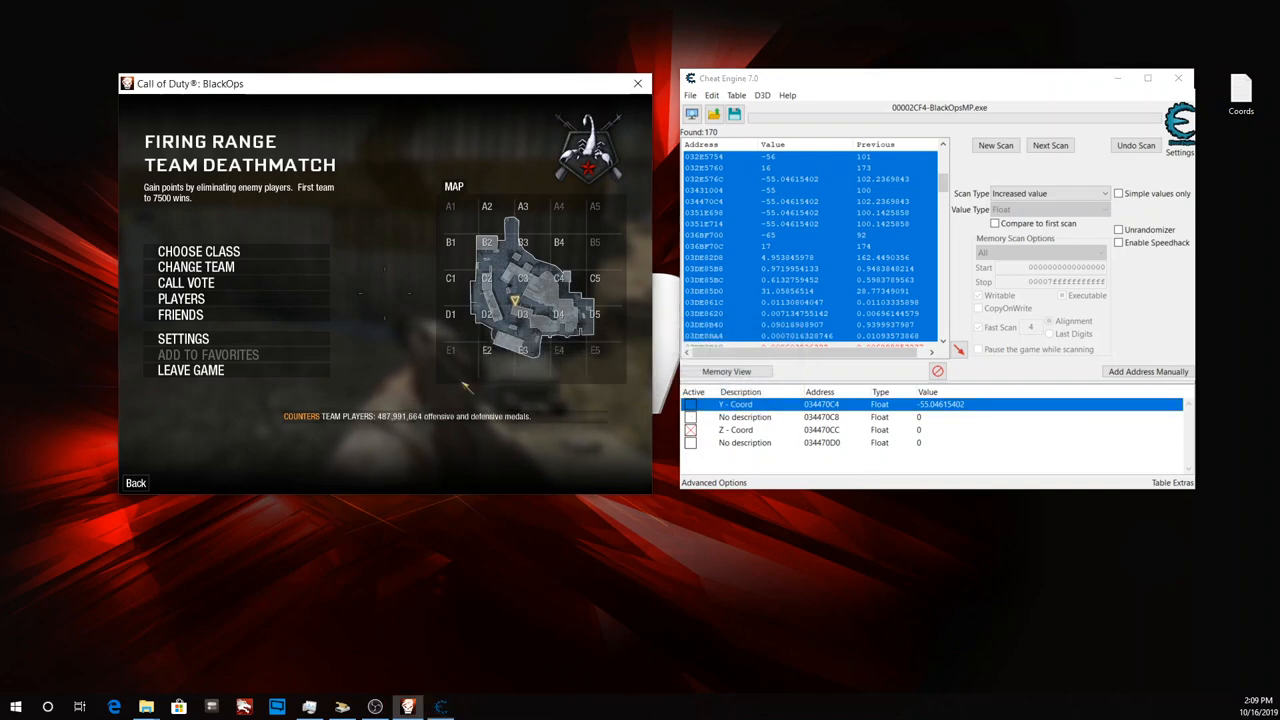
{"action": "left_click", "coordinate": [690, 418]}
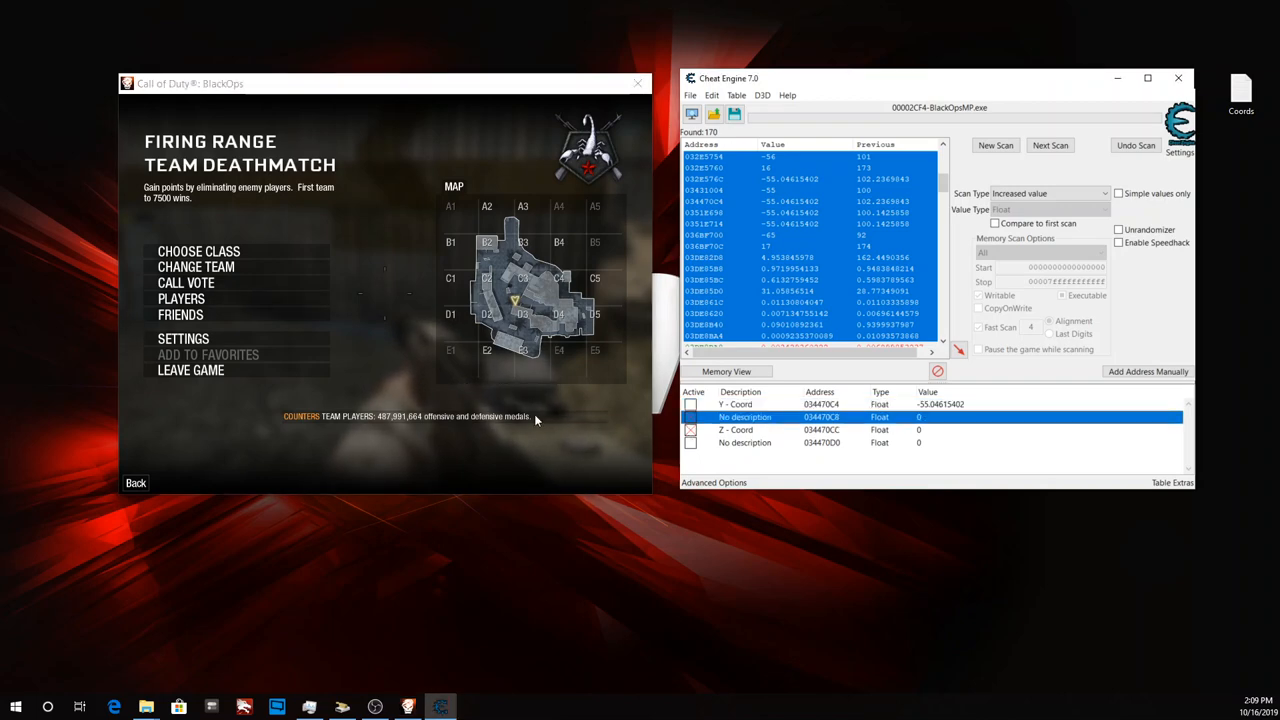
{"action": "left_click", "coordinate": [690, 430]}
{"action": "left_click", "coordinate": [570, 412]}
{"action": "key", "text": "Escape"}
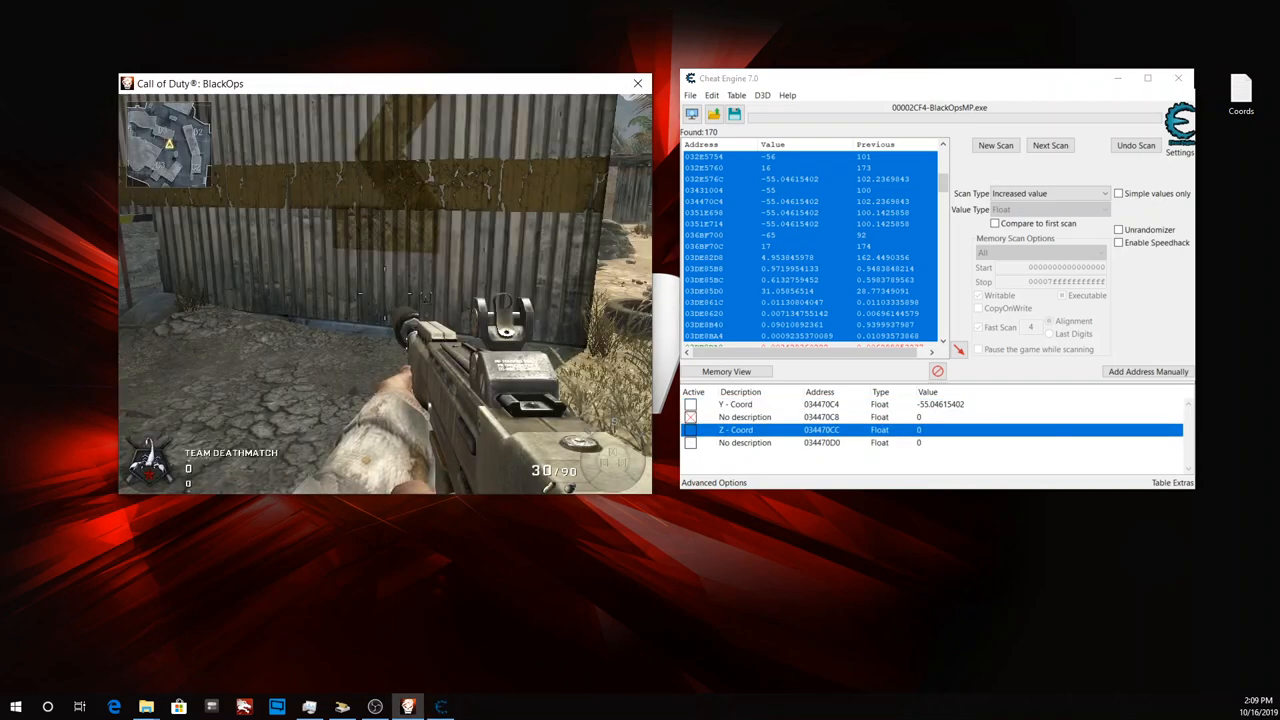
Walk the player around the map to test how freezing only 034470C8 affects movement, and pause the match.
{"action": "key", "text": "w"}
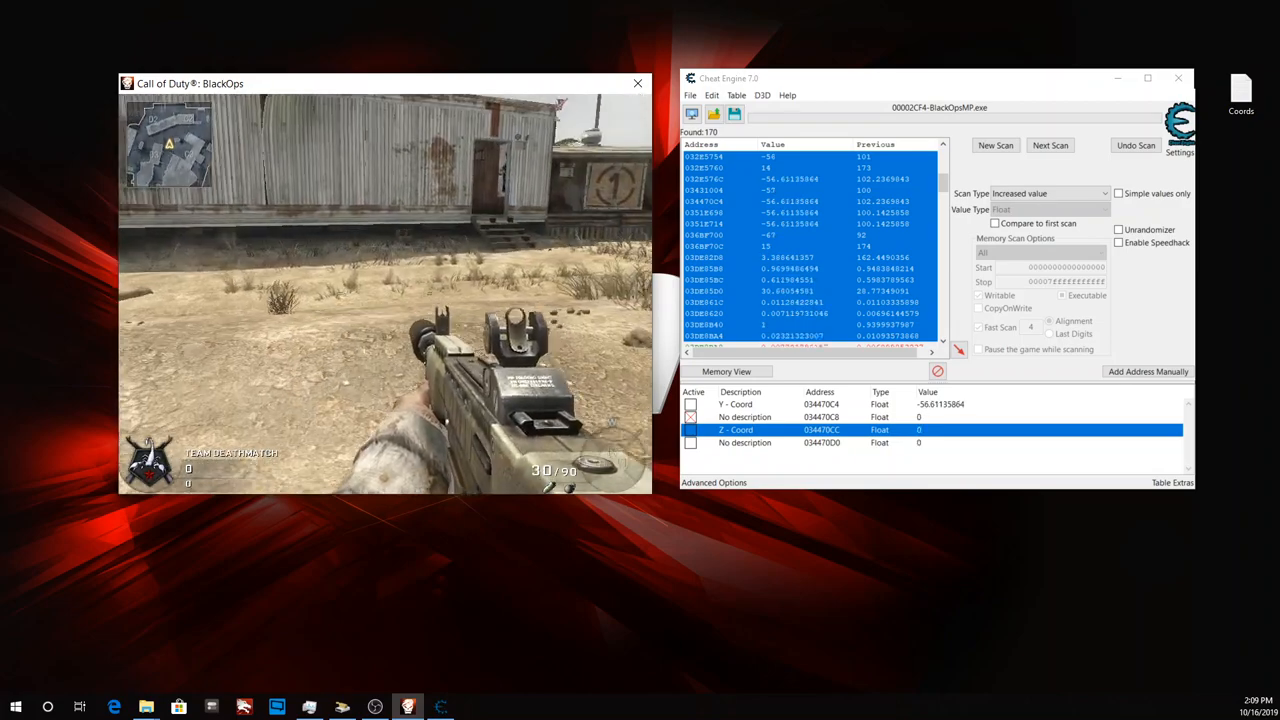
{"action": "key", "text": "w"}
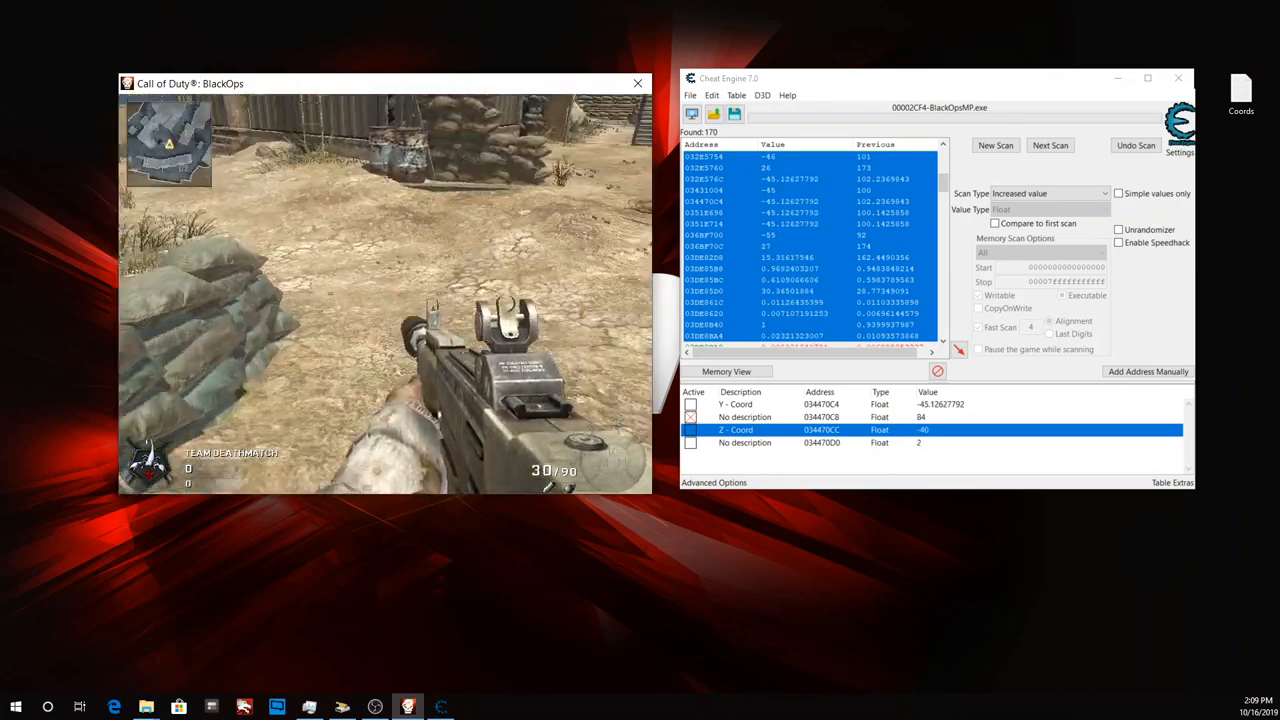
{"action": "key", "text": "w"}
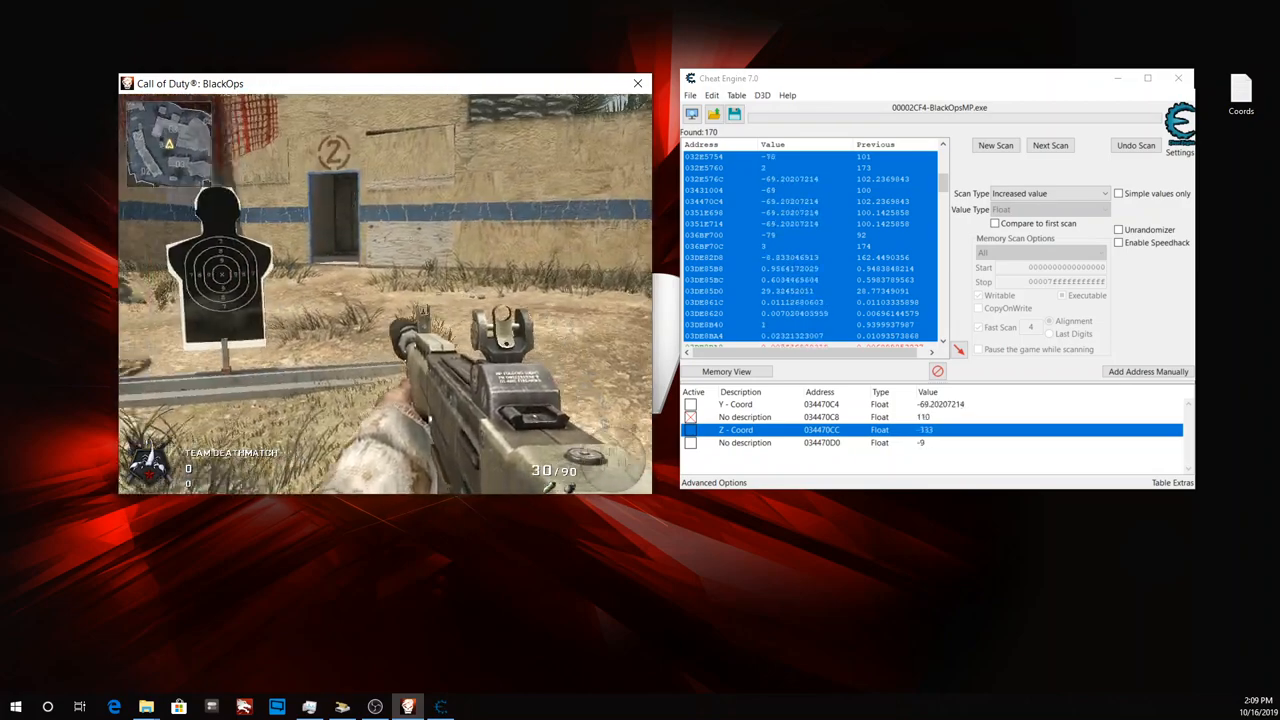
{"action": "key", "text": "w"}
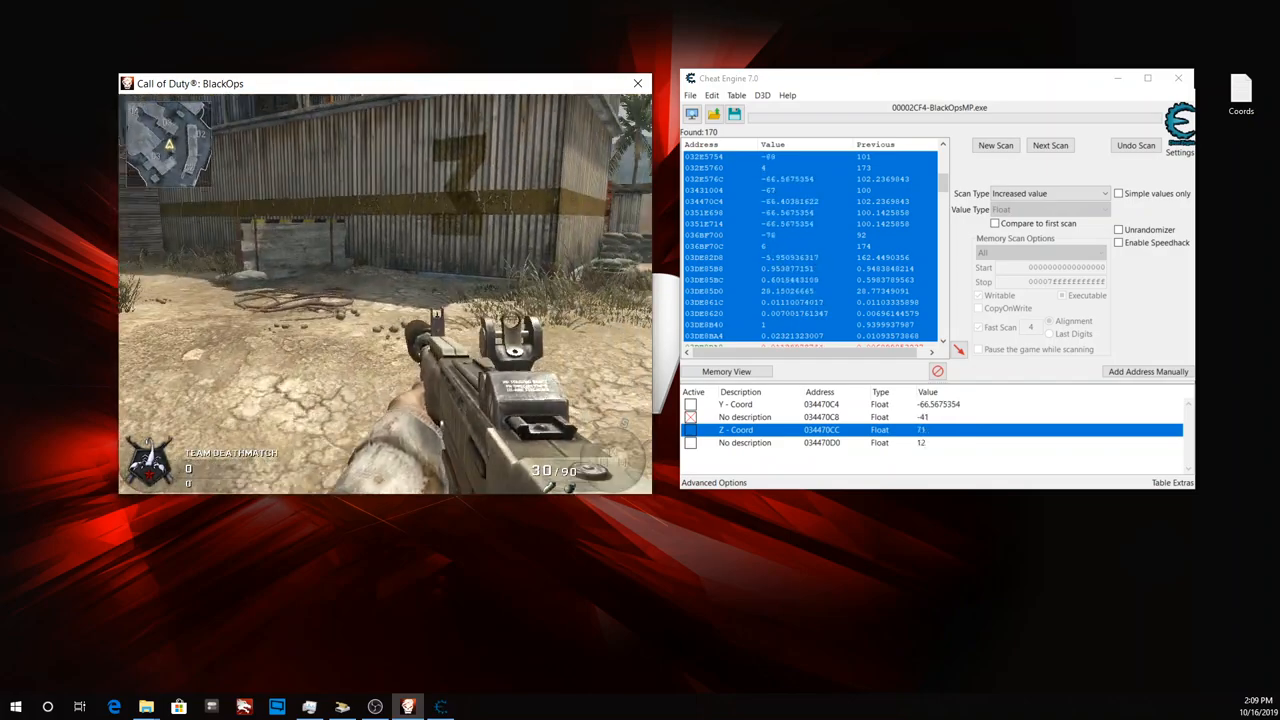
{"action": "key", "text": "w"}
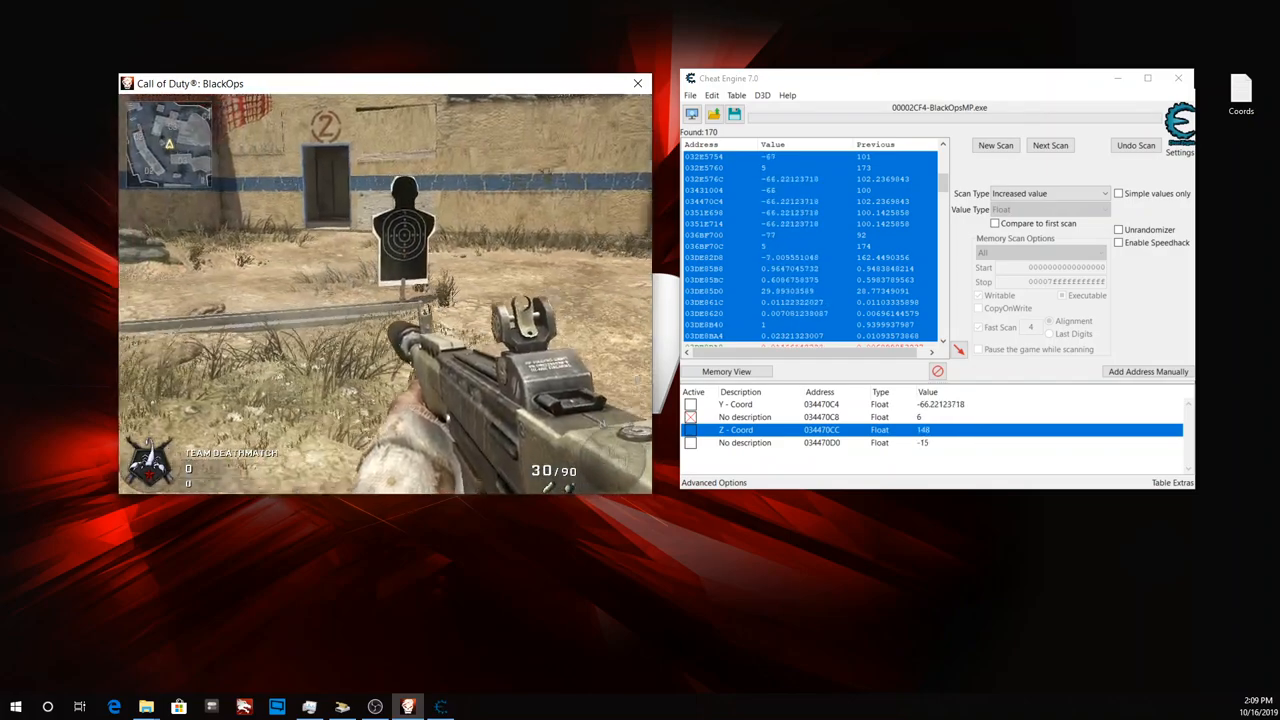
{"action": "key", "text": "w"}
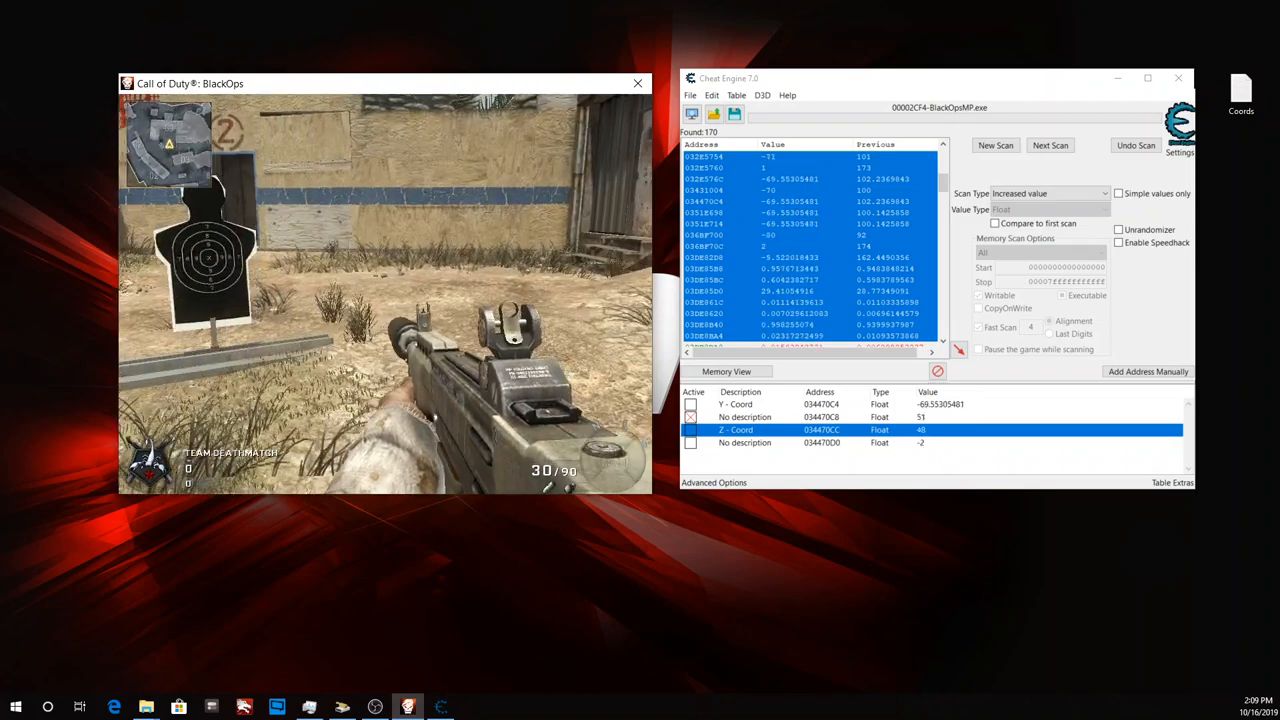
{"action": "key", "text": "w"}
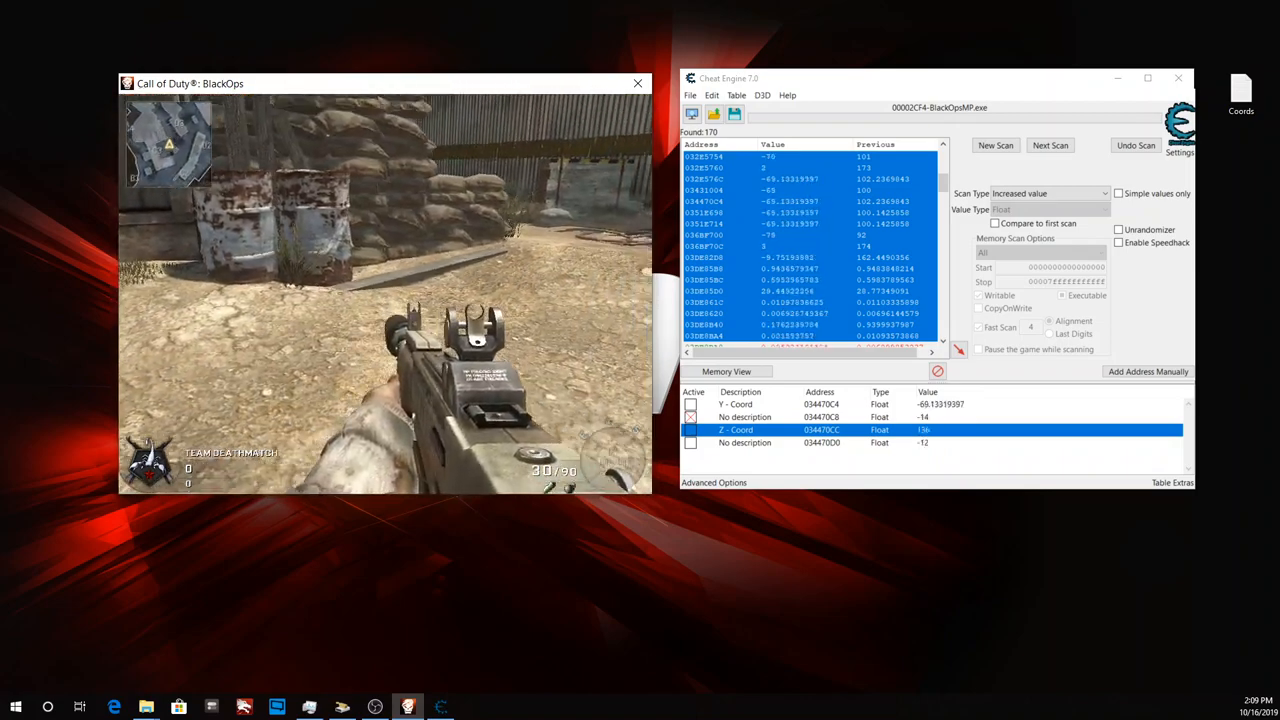
{"action": "key", "text": "Escape"}
Unfreeze address 034470C8 and set its description to "X - Coord".
{"action": "double_click", "coordinate": [745, 418]}
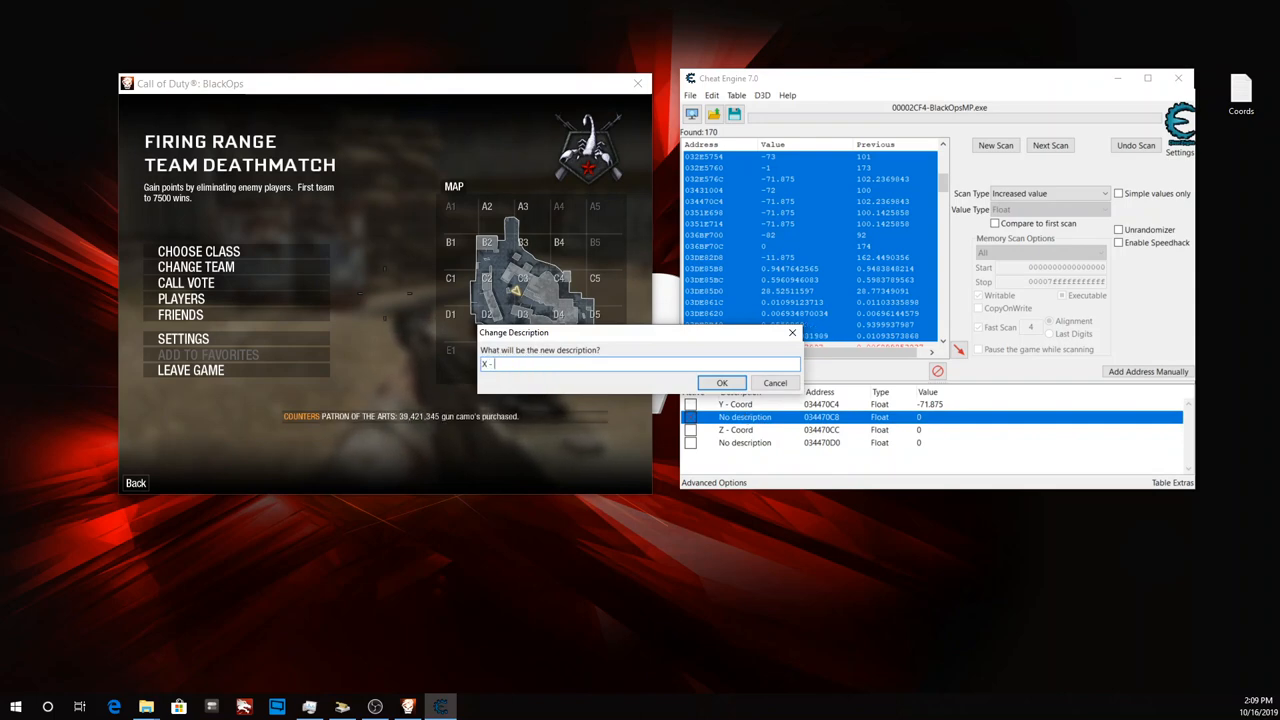
{"action": "type", "text": "X - Coord"}
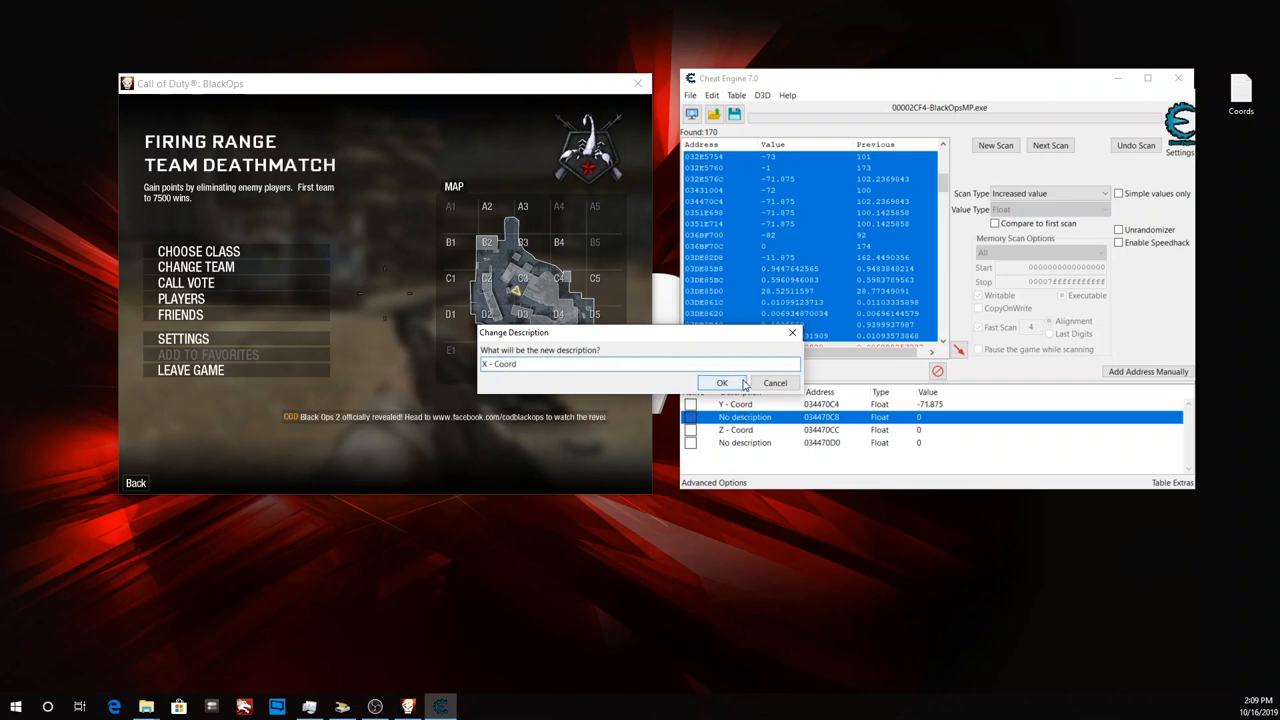
{"action": "left_click", "coordinate": [722, 383]}
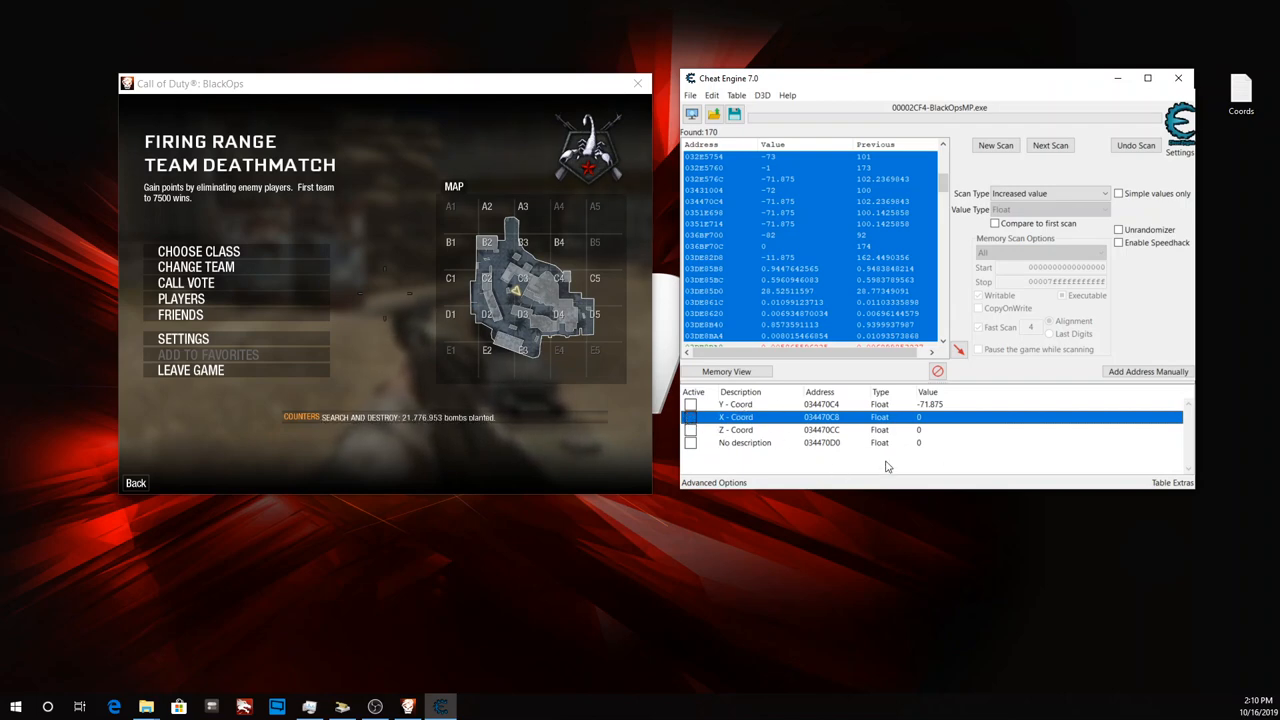
Delete the undescribed record at address 034470D0 from the address list.
{"action": "left_click", "coordinate": [757, 404]}
{"action": "right_click", "coordinate": [740, 443]}
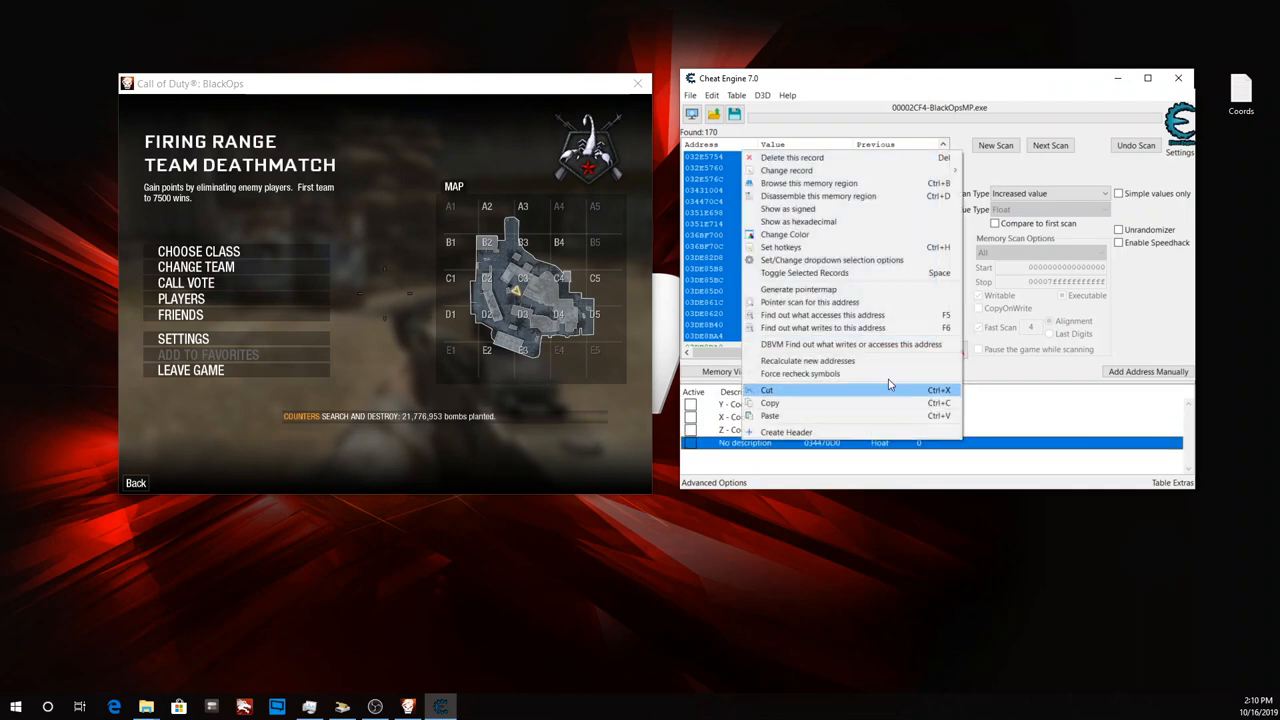
{"action": "left_click", "coordinate": [790, 158]}
{"action": "key", "text": "Return"}
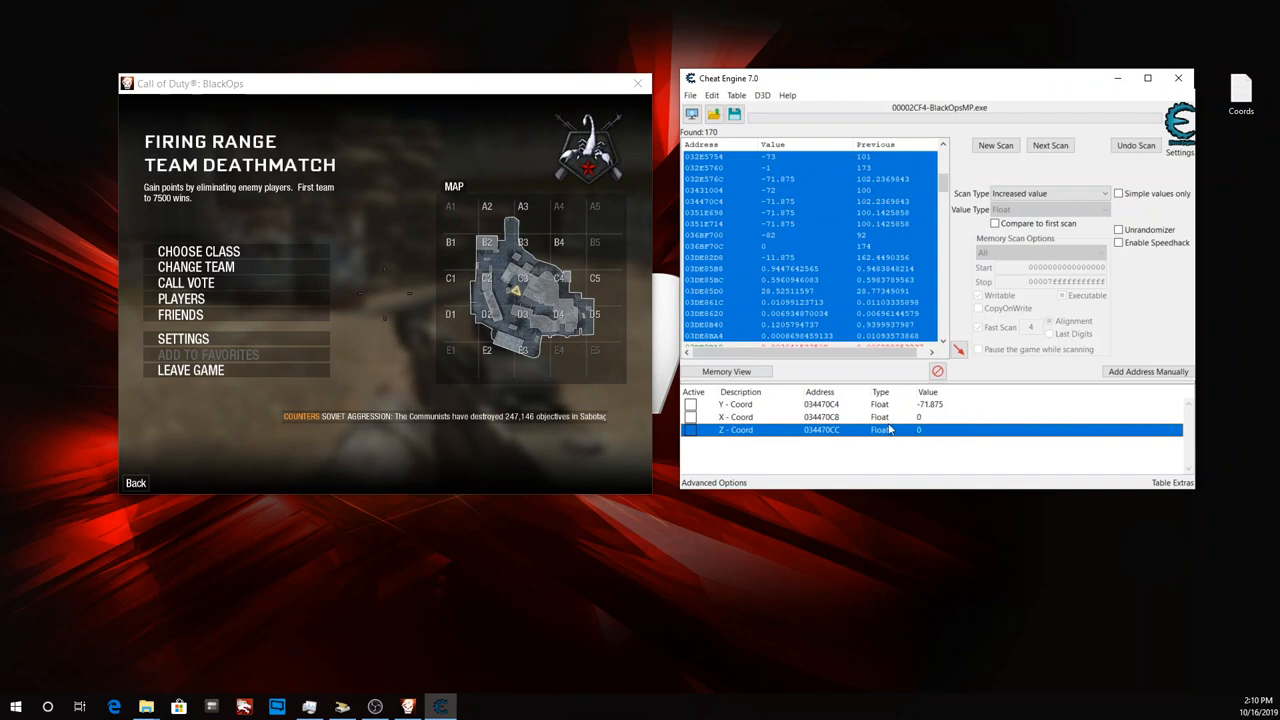
Set up a pointer scan for the Y - Coord address 034470C4 with 1 different offset per node and max level 1.
{"action": "left_click", "coordinate": [744, 406]}
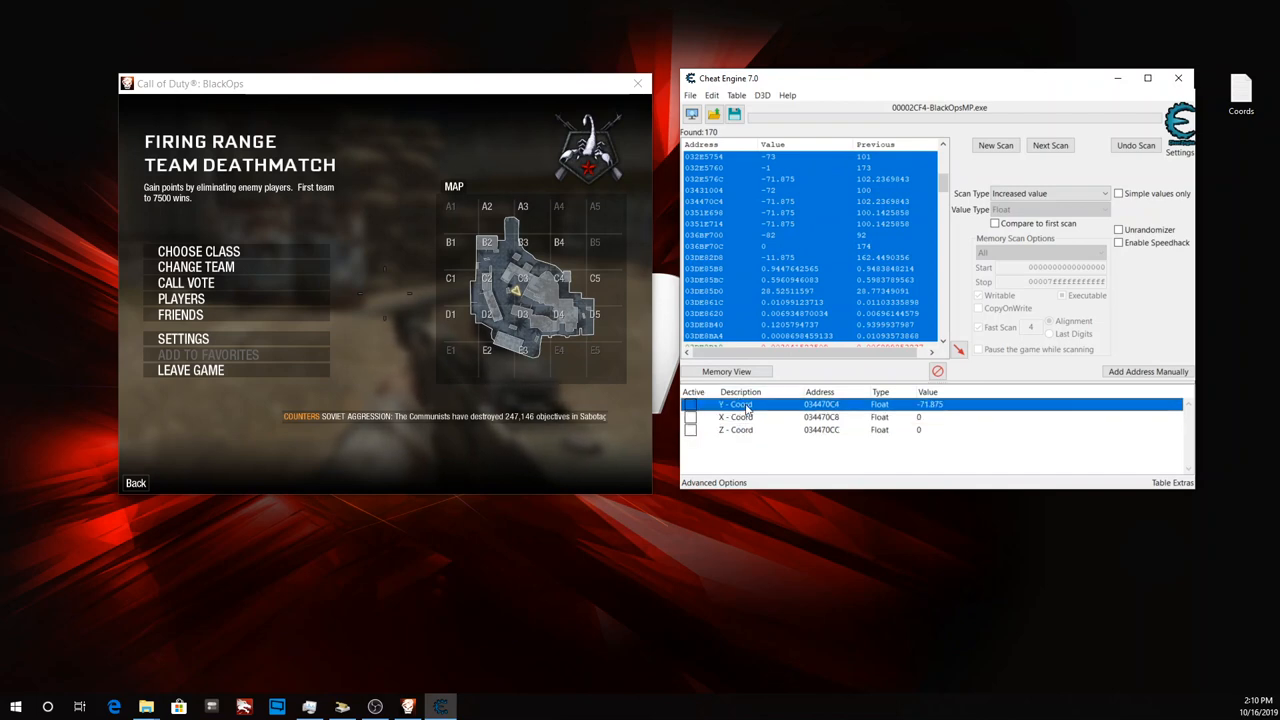
{"action": "right_click", "coordinate": [747, 406]}
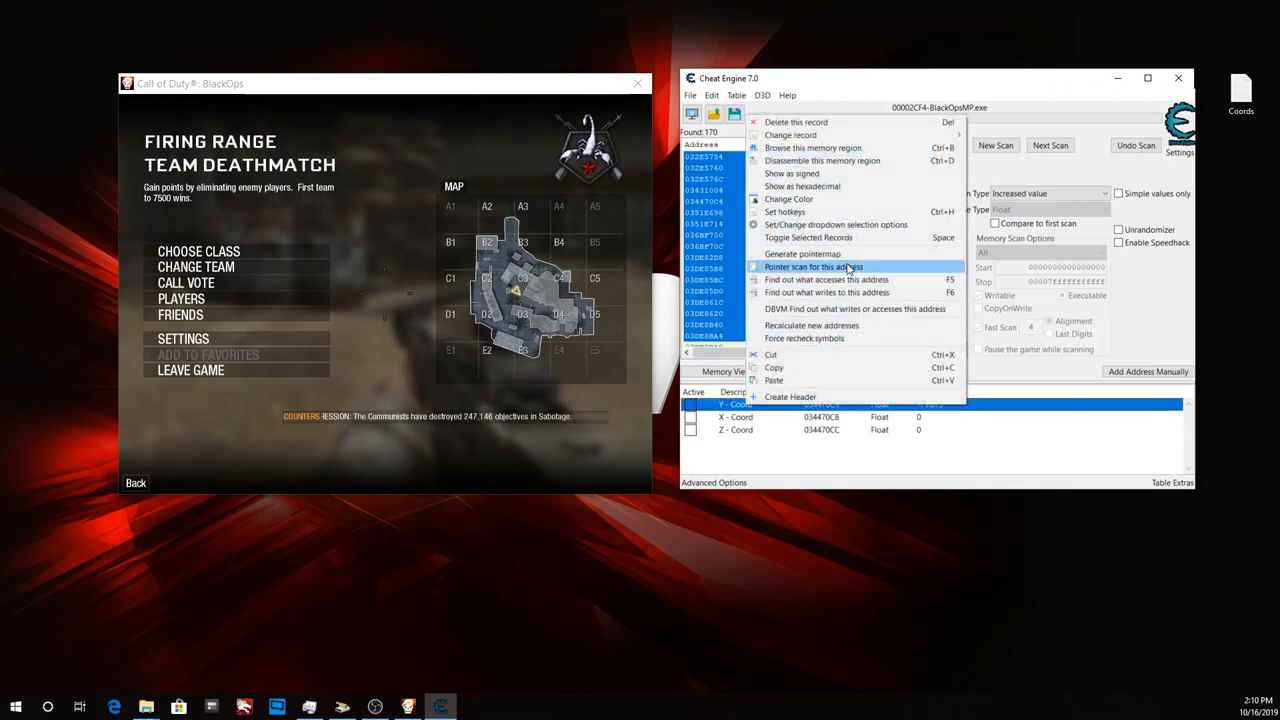
{"action": "left_click", "coordinate": [848, 268]}
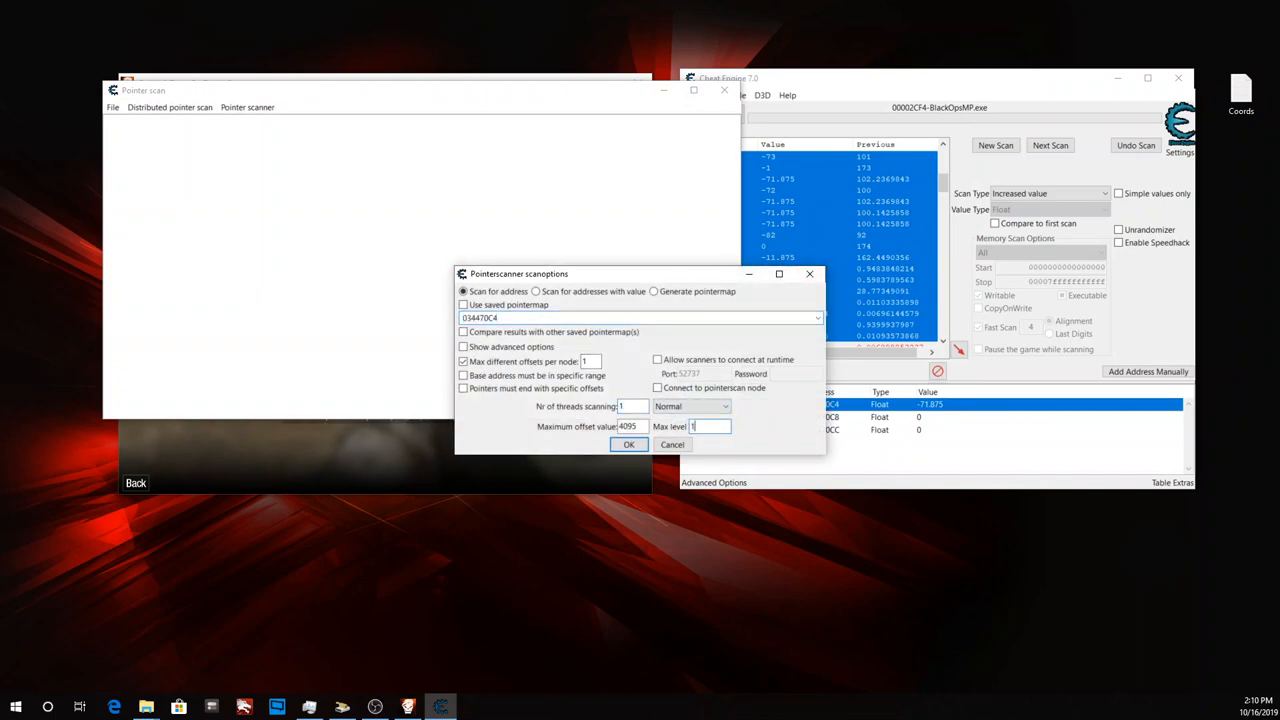
{"action": "left_click", "coordinate": [630, 444]}
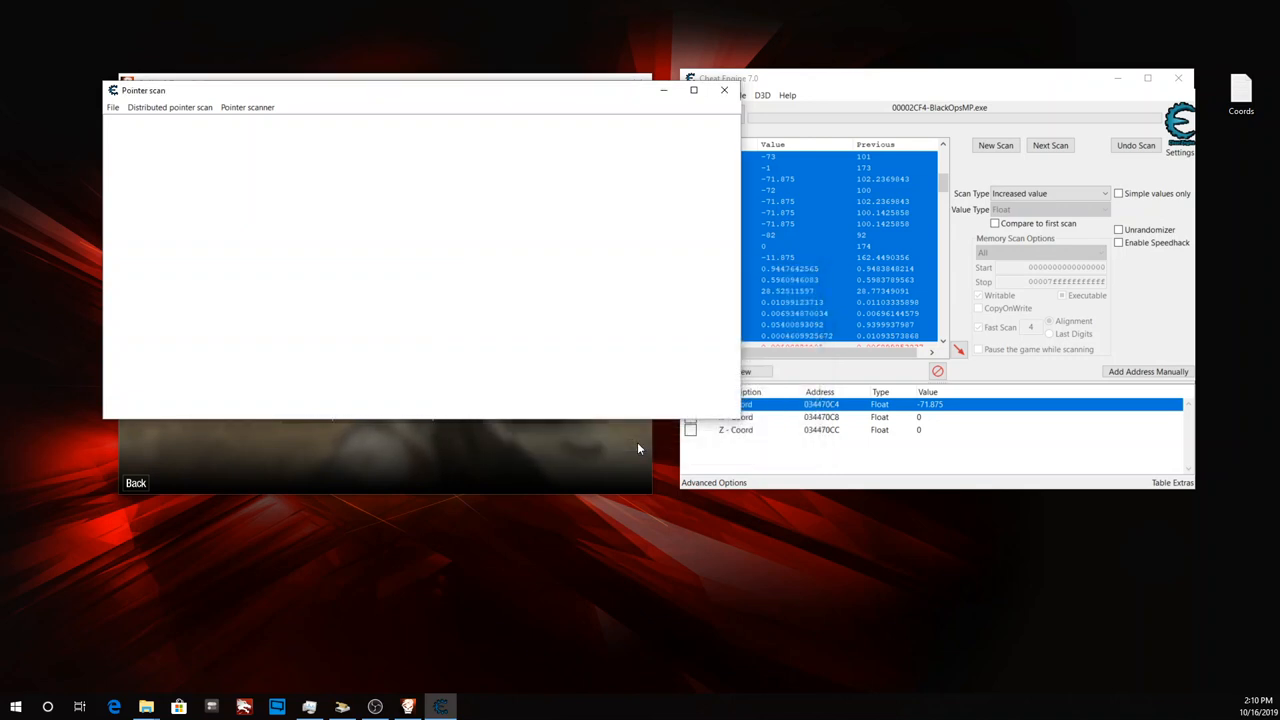
Store the pointer scan results as scan1.PTR in the AssaultCube CE folder, replacing the existing file, and shift the Pointer scan window aside.
{"action": "left_click", "coordinate": [270, 210]}
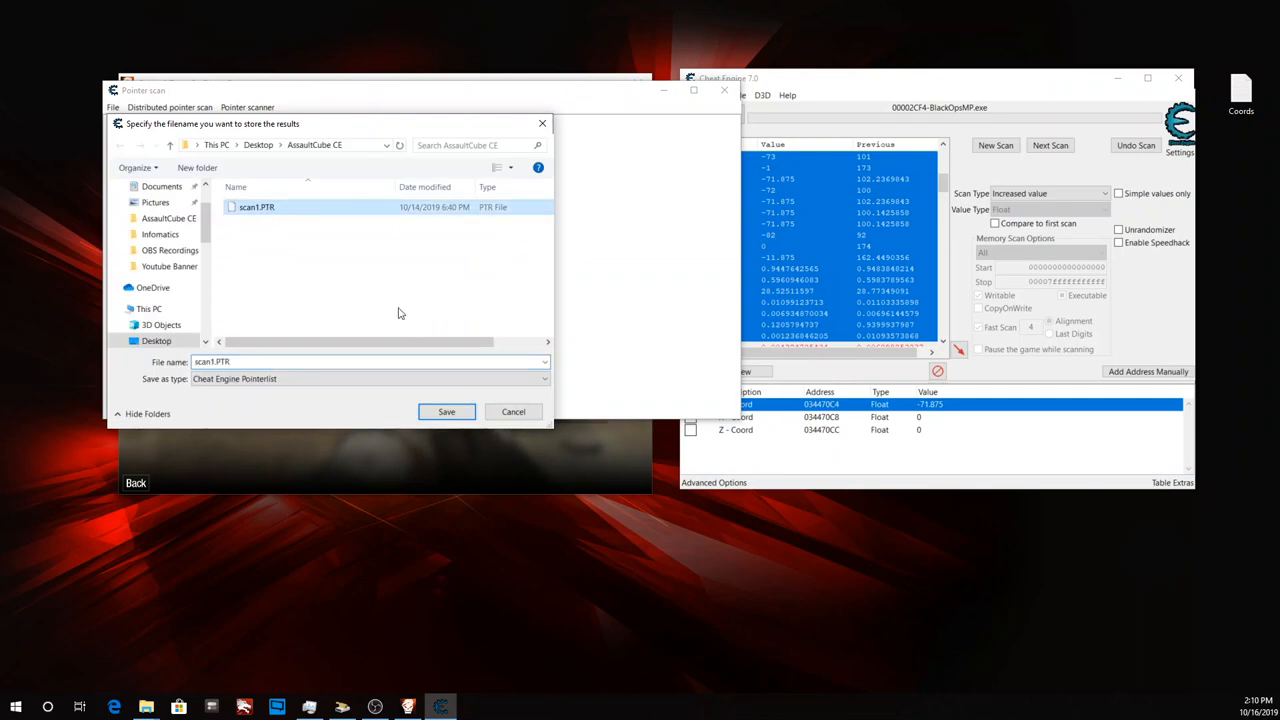
{"action": "left_click", "coordinate": [434, 416]}
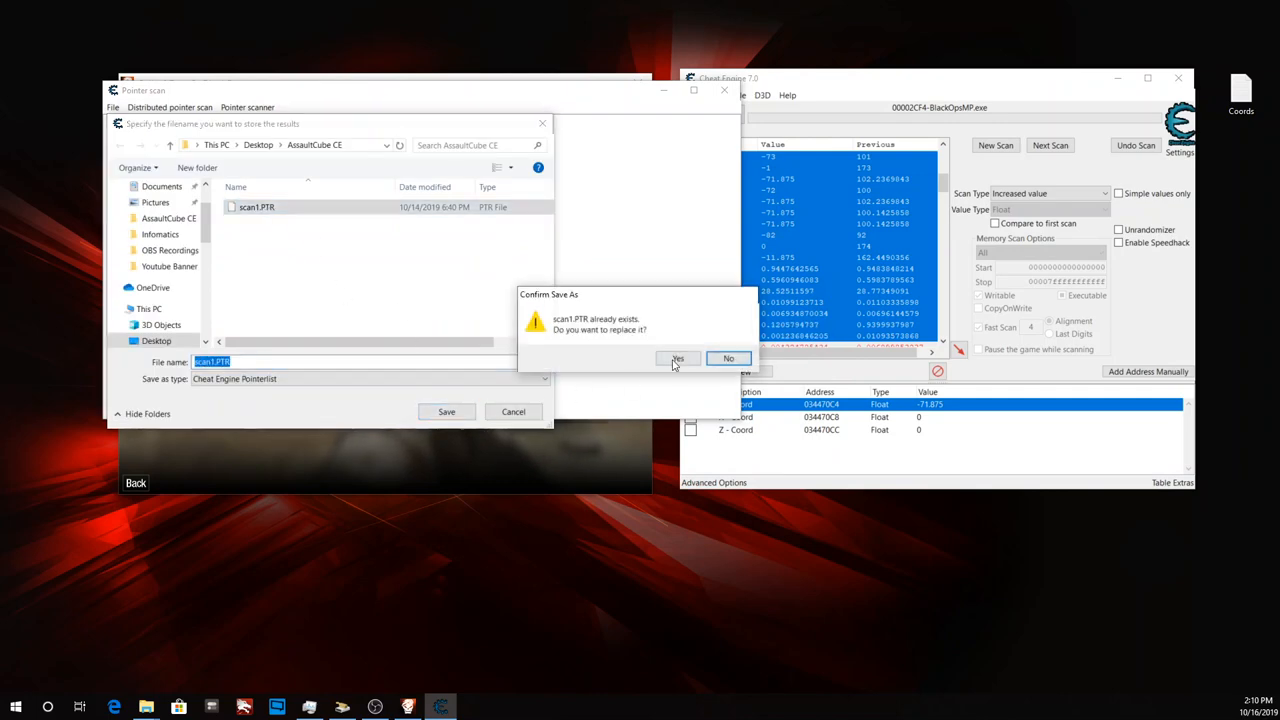
{"action": "left_click", "coordinate": [676, 360]}
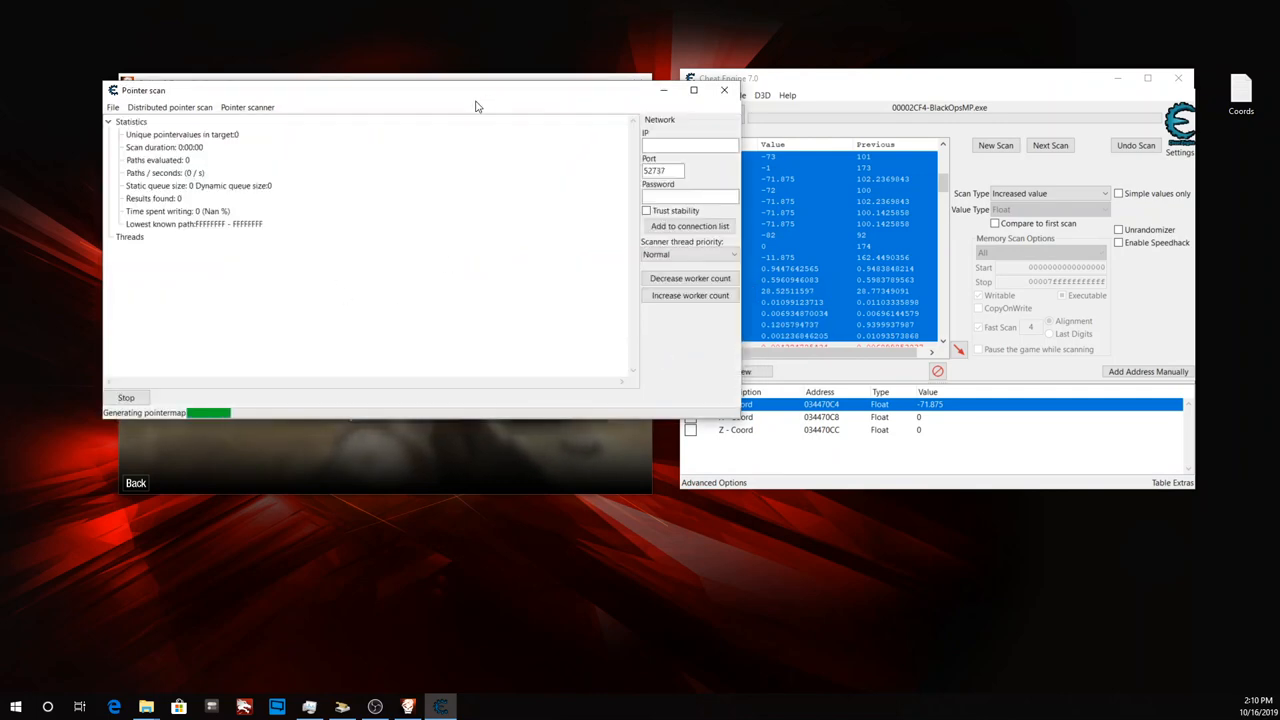
{"action": "mouse_move", "coordinate": [507, 104]}
{"action": "left_mouse_down"}
{"action": "mouse_move", "coordinate": [546, 97]}
{"action": "mouse_move", "coordinate": [531, 102]}
{"action": "left_mouse_up"}
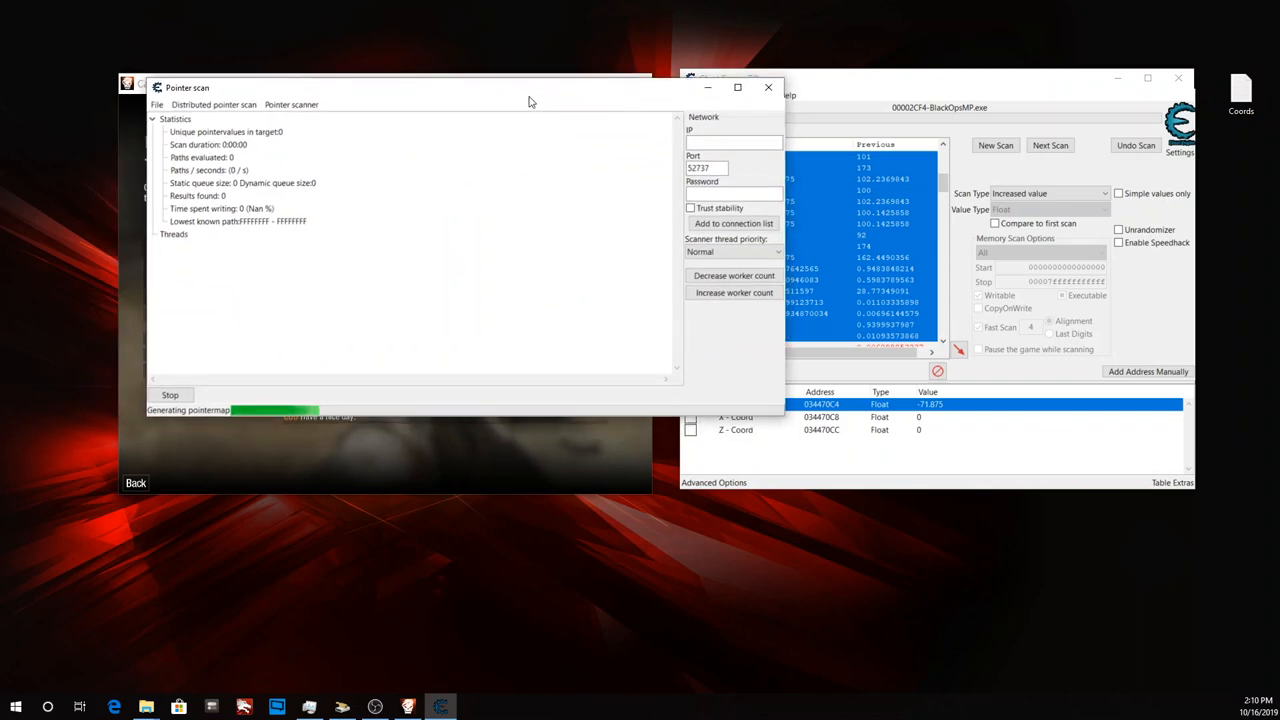
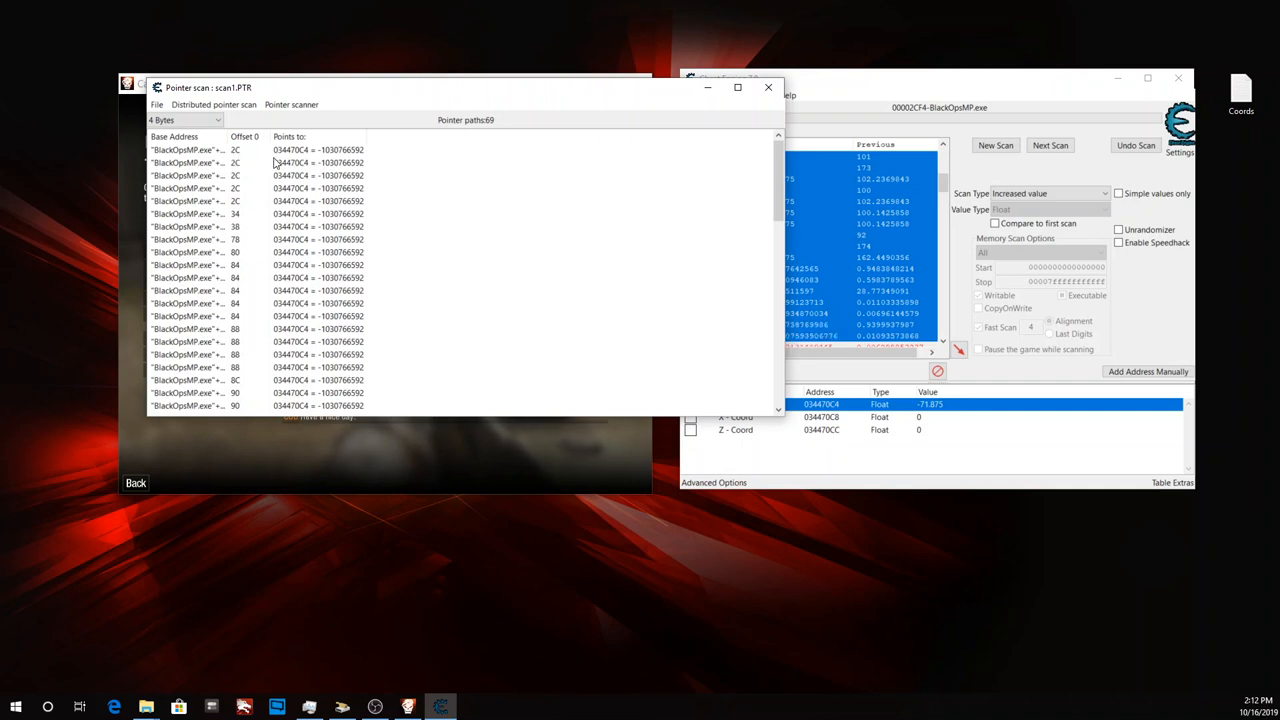
Add pointer paths with offsets 2C, 34, 38 and 78 from the scan results to the address list and minimize the results window.
{"action": "scroll", "coordinate": [318, 293], "scroll_direction": "down", "scroll_amount": 14}
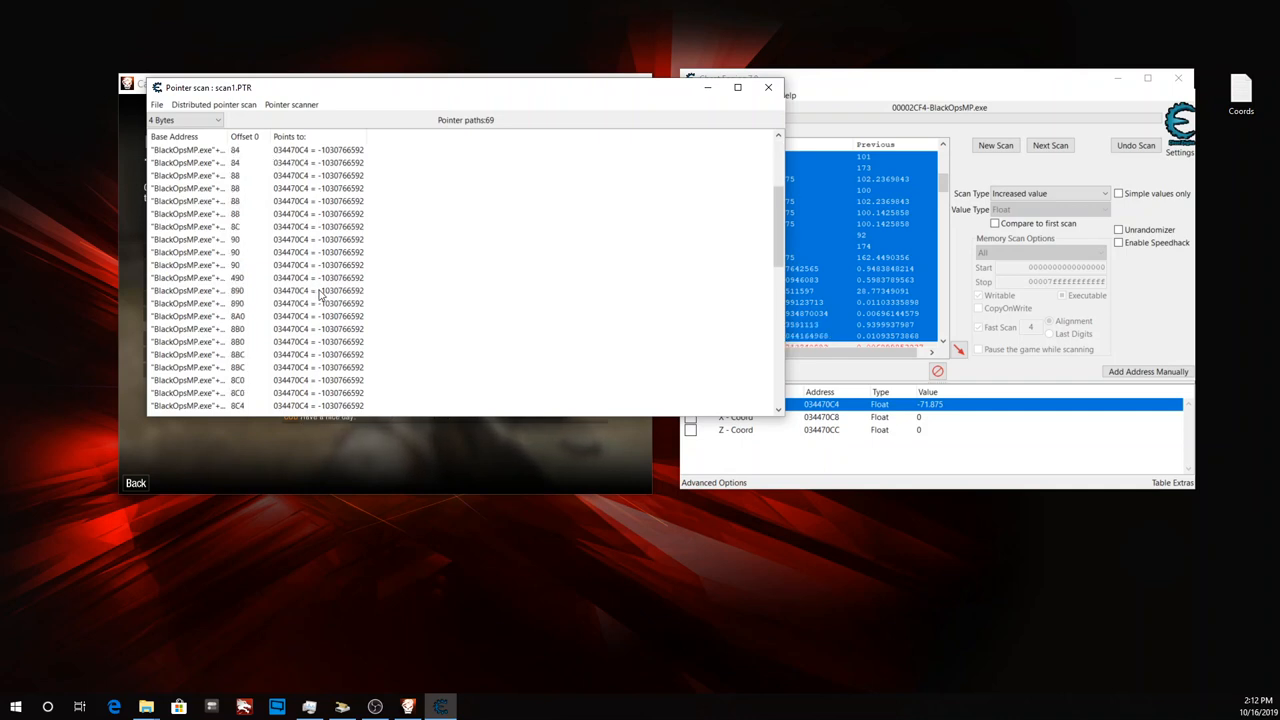
{"action": "scroll", "coordinate": [320, 296], "scroll_direction": "up", "scroll_amount": 4}
{"action": "scroll", "coordinate": [320, 296], "scroll_direction": "up", "scroll_amount": 8}
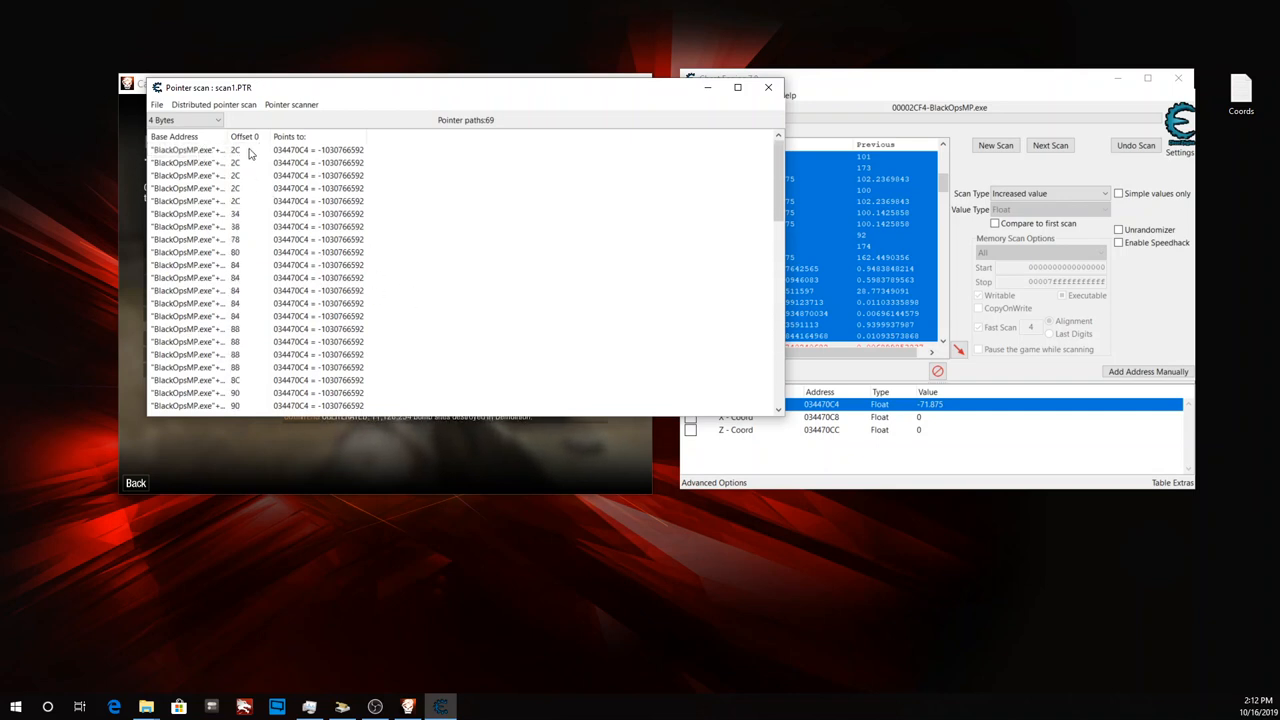
{"action": "double_click", "coordinate": [234, 151]}
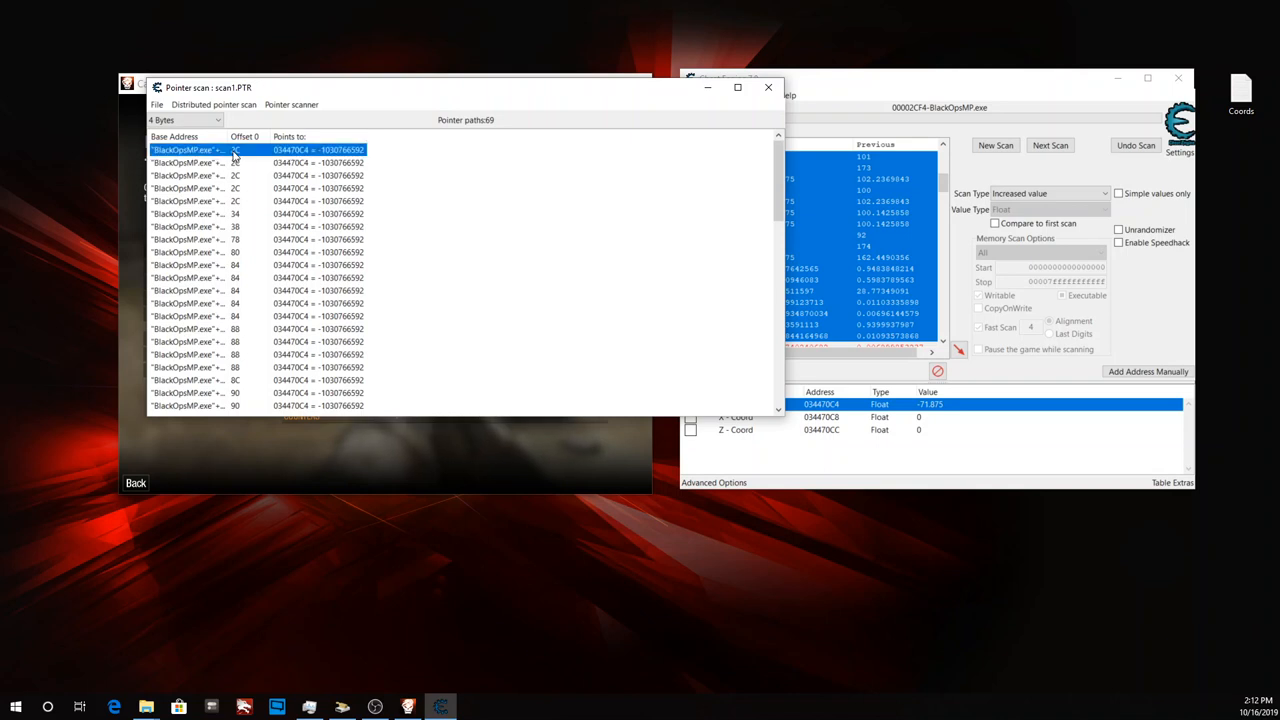
{"action": "double_click", "coordinate": [238, 214]}
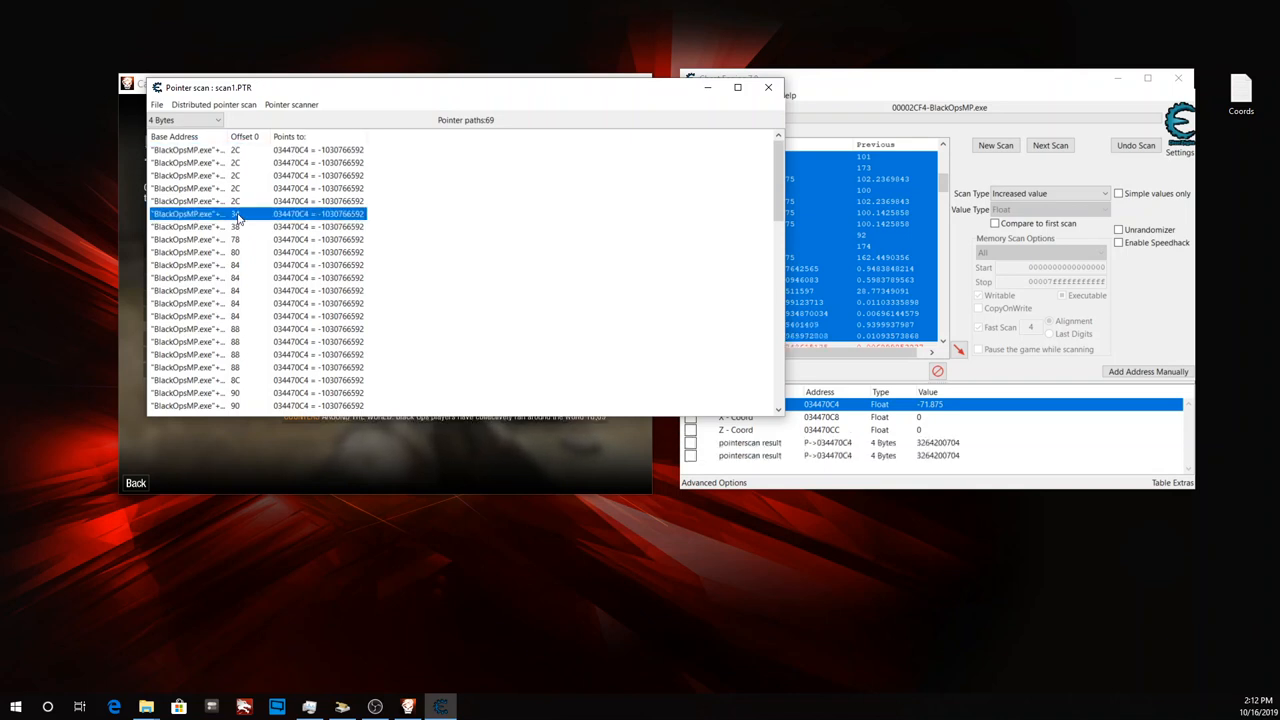
{"action": "double_click", "coordinate": [238, 229]}
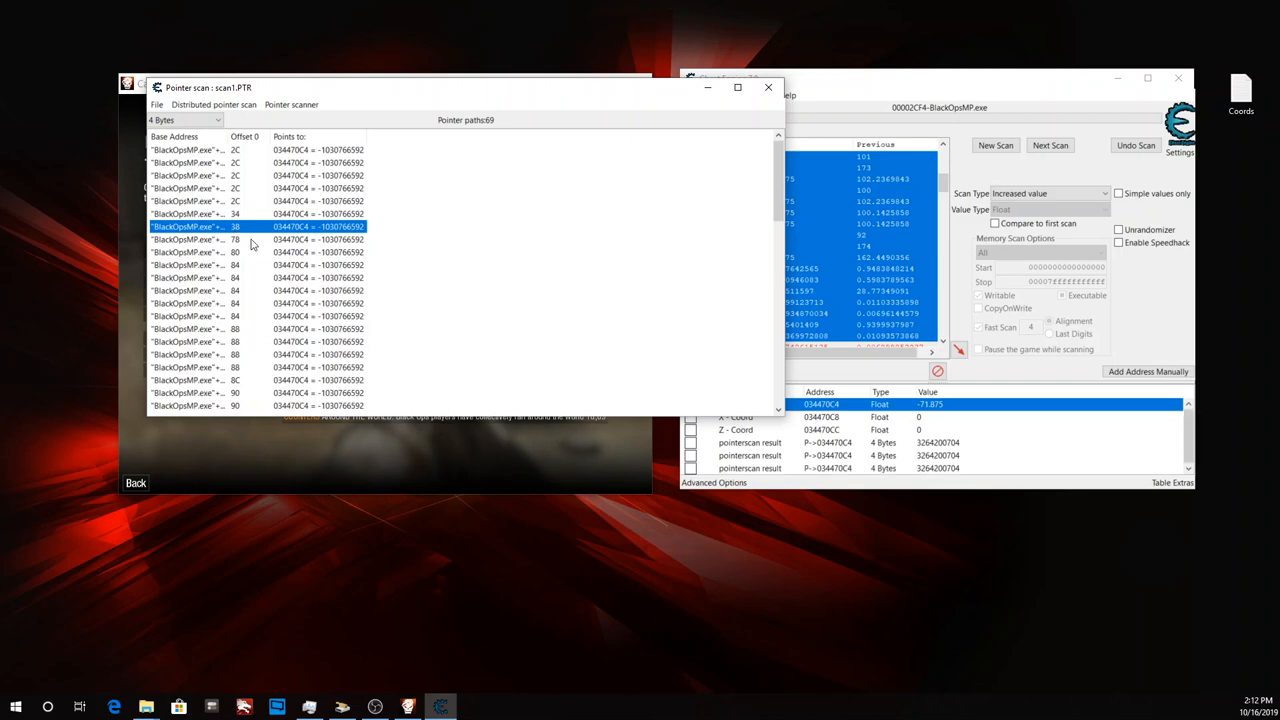
{"action": "double_click", "coordinate": [237, 241]}
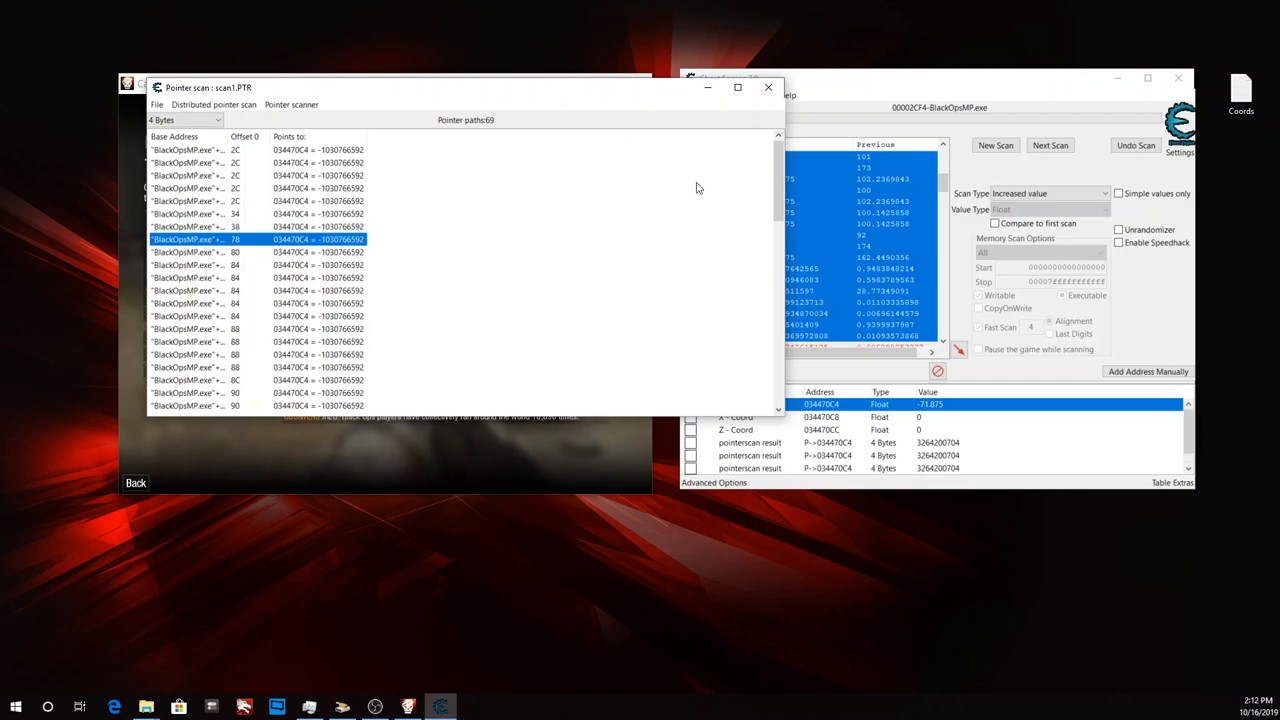
{"action": "left_click", "coordinate": [706, 89]}
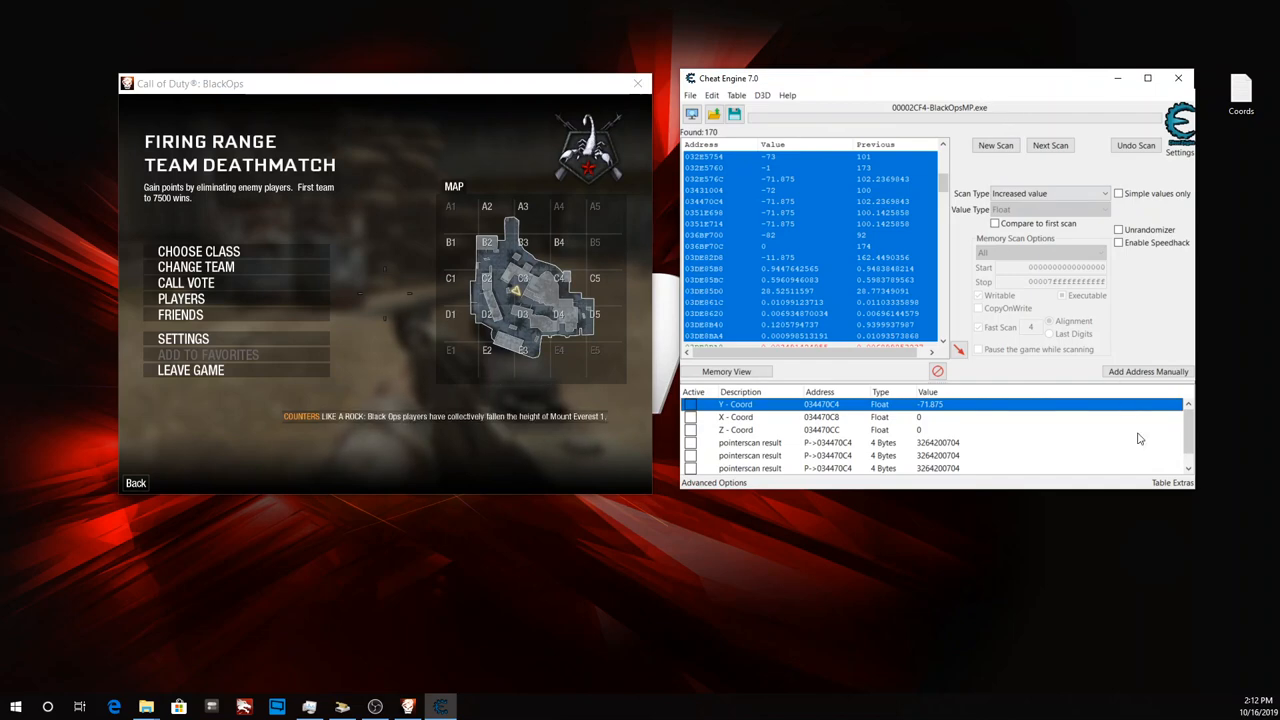
Copy the base address expression of the first pointerscan result with offset 2C from its address settings.
{"action": "scroll", "coordinate": [1188, 445], "scroll_direction": "down", "scroll_amount": 1}
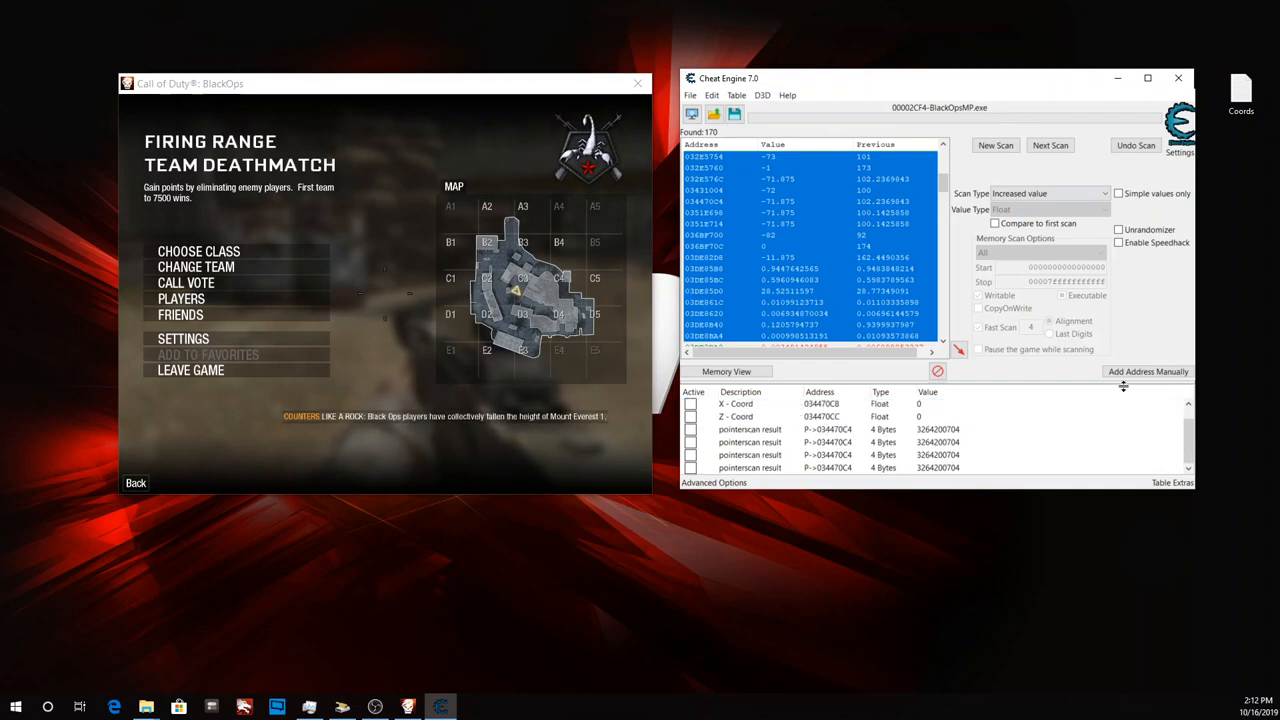
{"action": "left_click", "coordinate": [796, 431]}
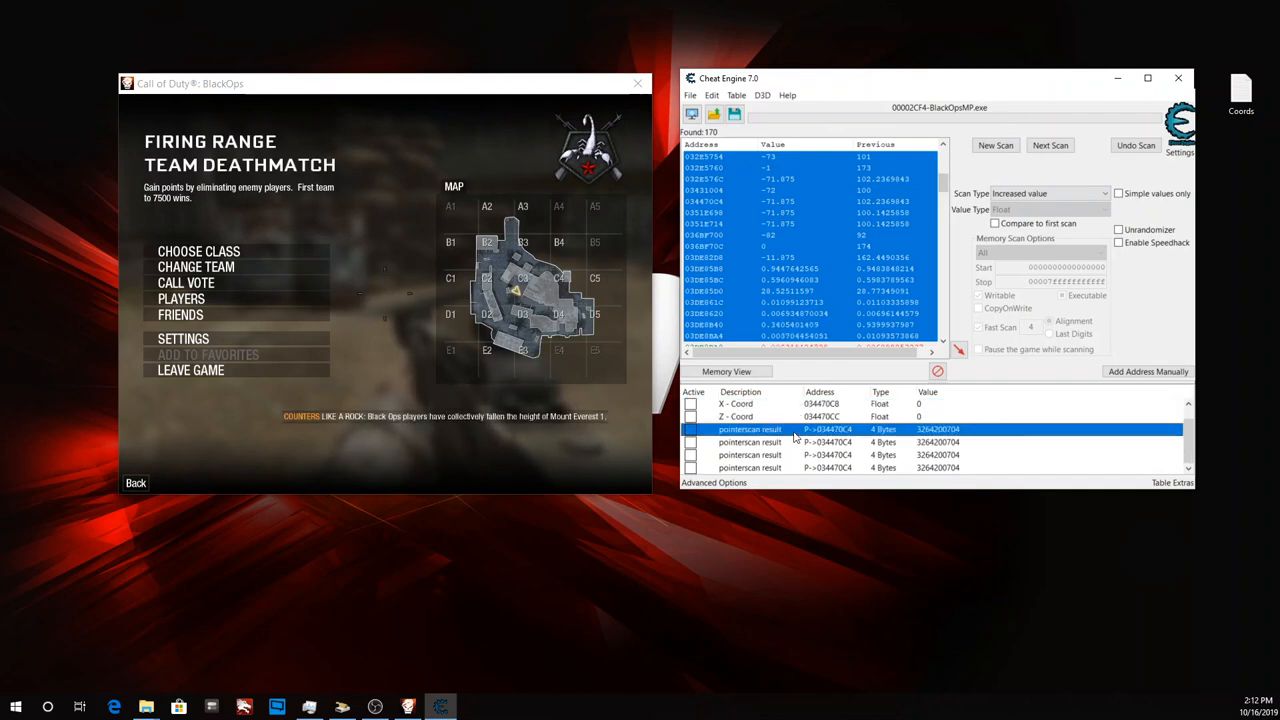
{"action": "right_click", "coordinate": [794, 435]}
{"action": "left_click", "coordinate": [779, 433]}
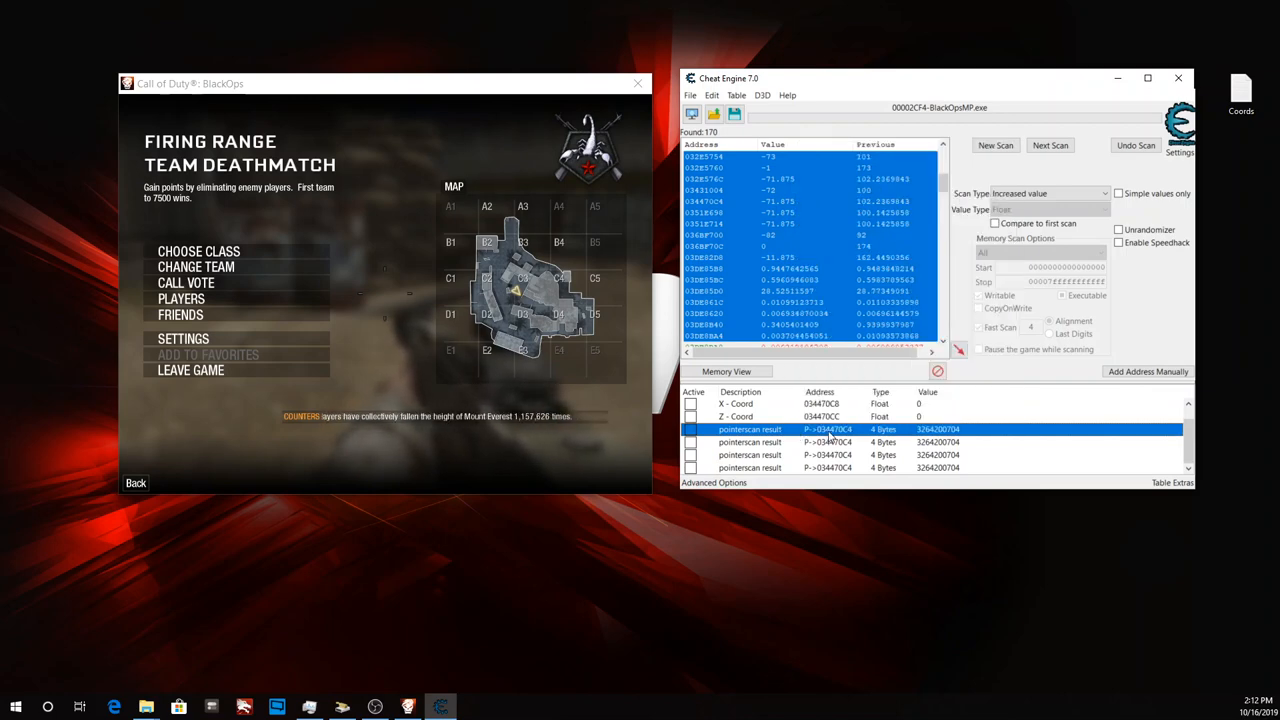
{"action": "double_click", "coordinate": [828, 437]}
{"action": "left_click", "coordinate": [610, 406]}
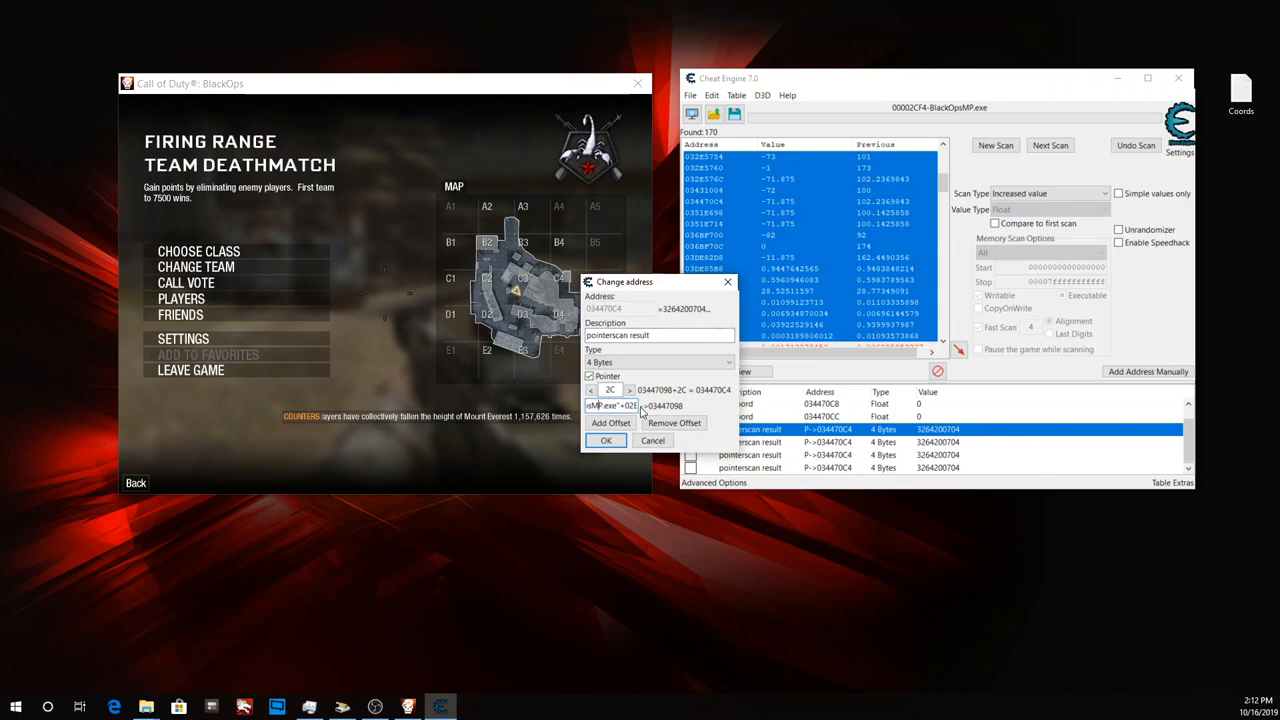
{"action": "key", "text": "ctrl+a"}
{"action": "key", "text": "ctrl+c"}
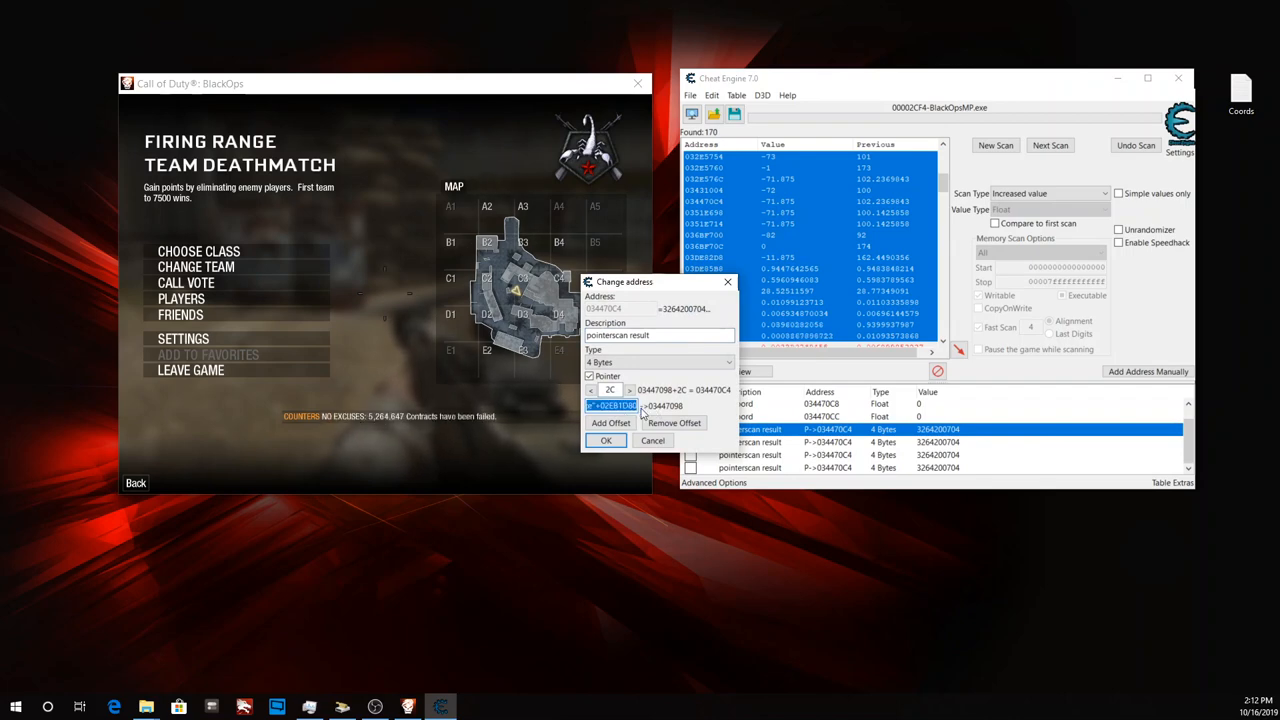
{"action": "left_click", "coordinate": [605, 440]}
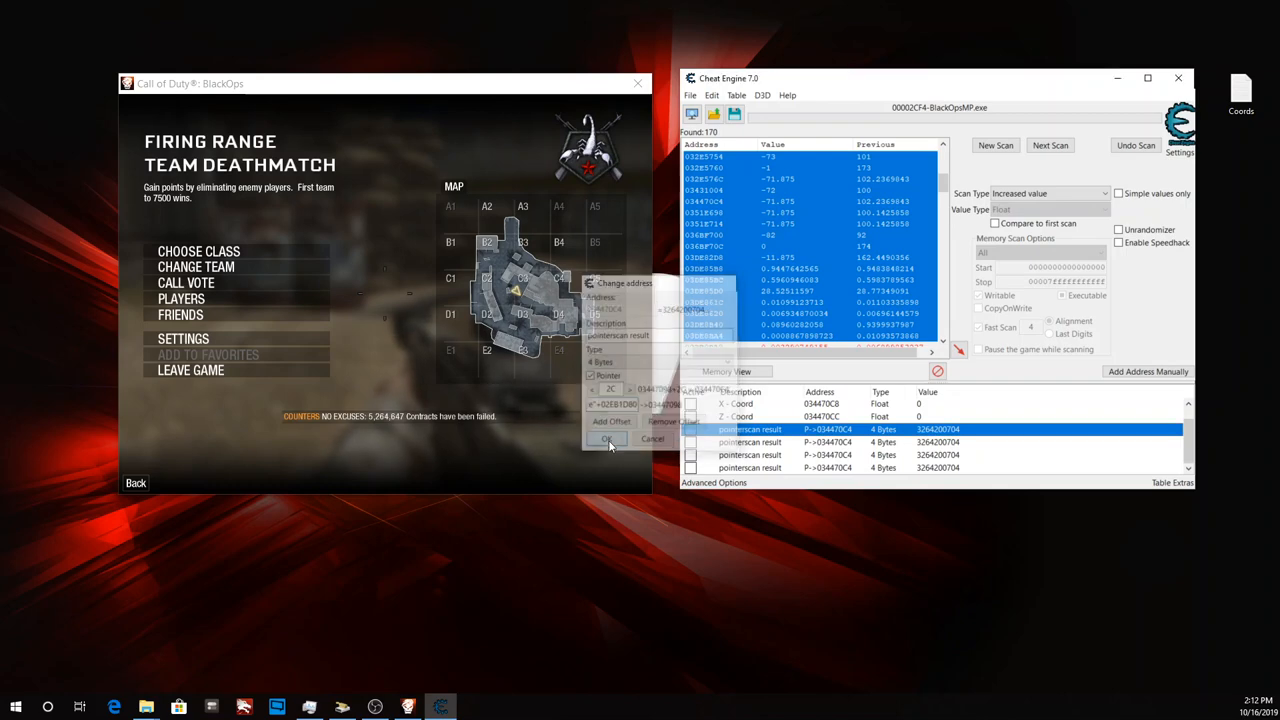
Add the copied base address "BlackOpsMP.exe"+02EB1D80 as a 4 Bytes record and check the first pointerscan result's offset.
{"action": "left_click", "coordinate": [1147, 371]}
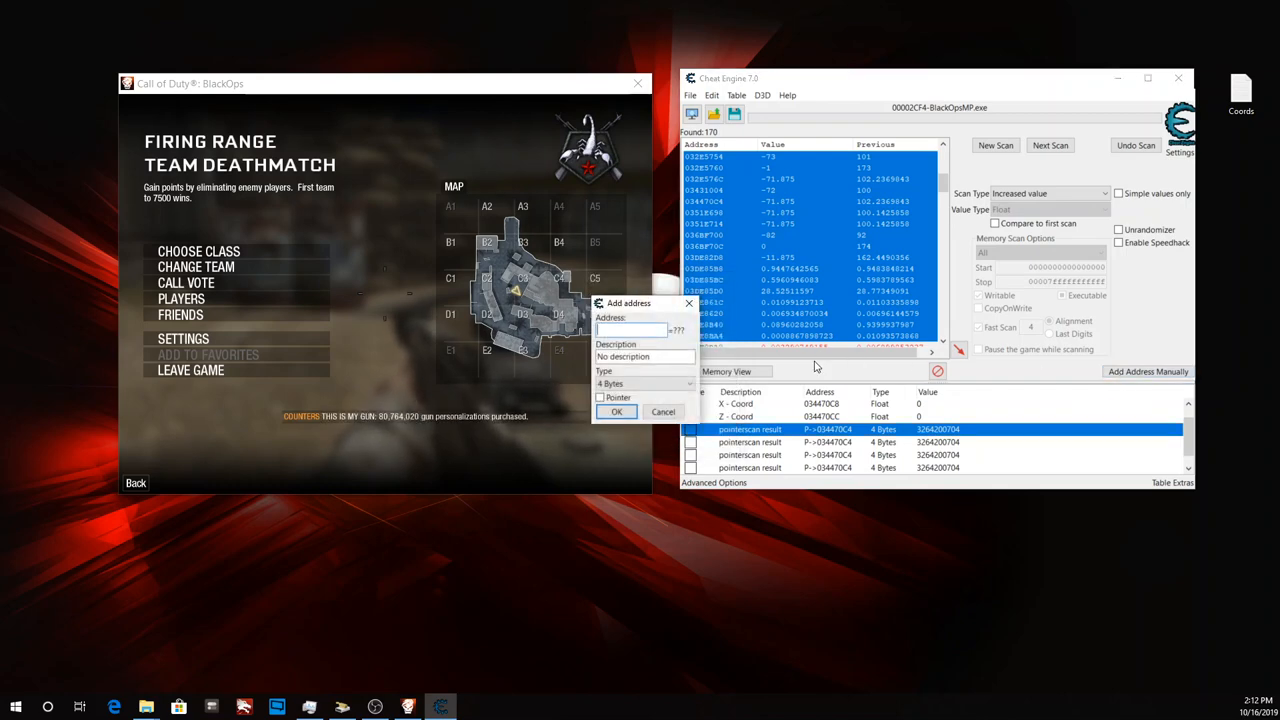
{"action": "key", "text": "ctrl+v"}
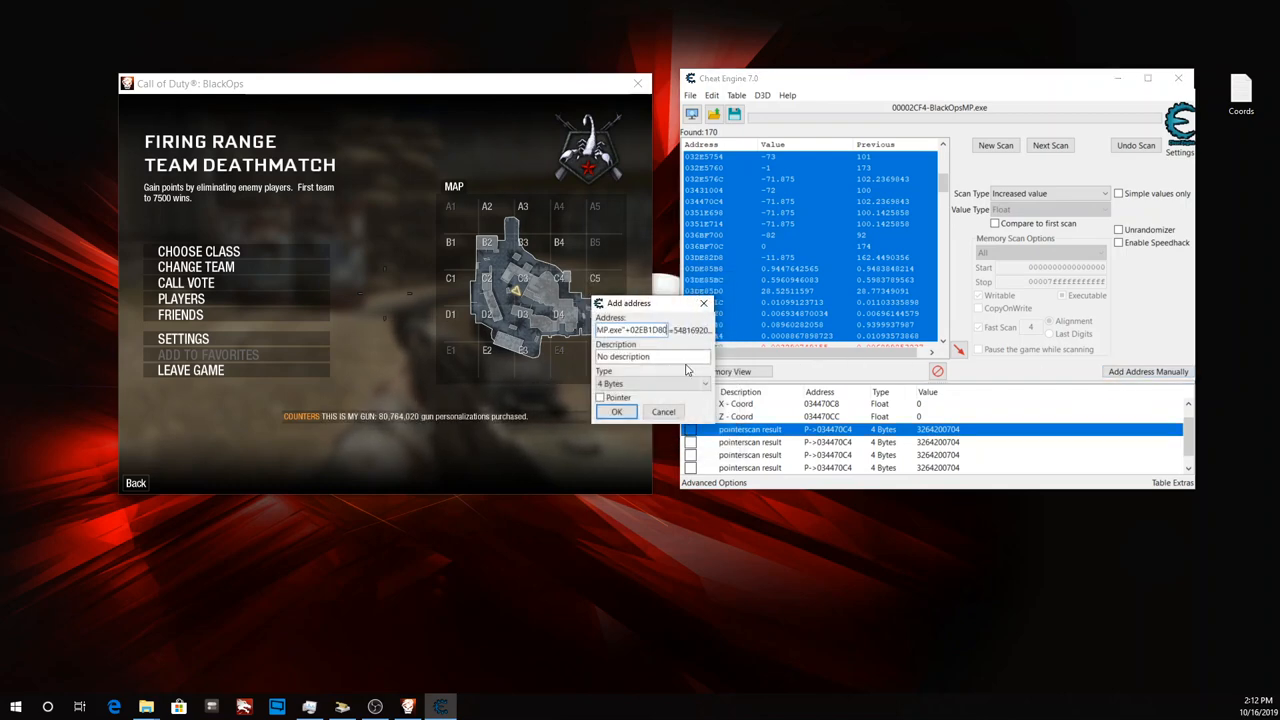
{"action": "left_click", "coordinate": [624, 413]}
{"action": "scroll", "coordinate": [924, 446], "scroll_direction": "down", "scroll_amount": 1}
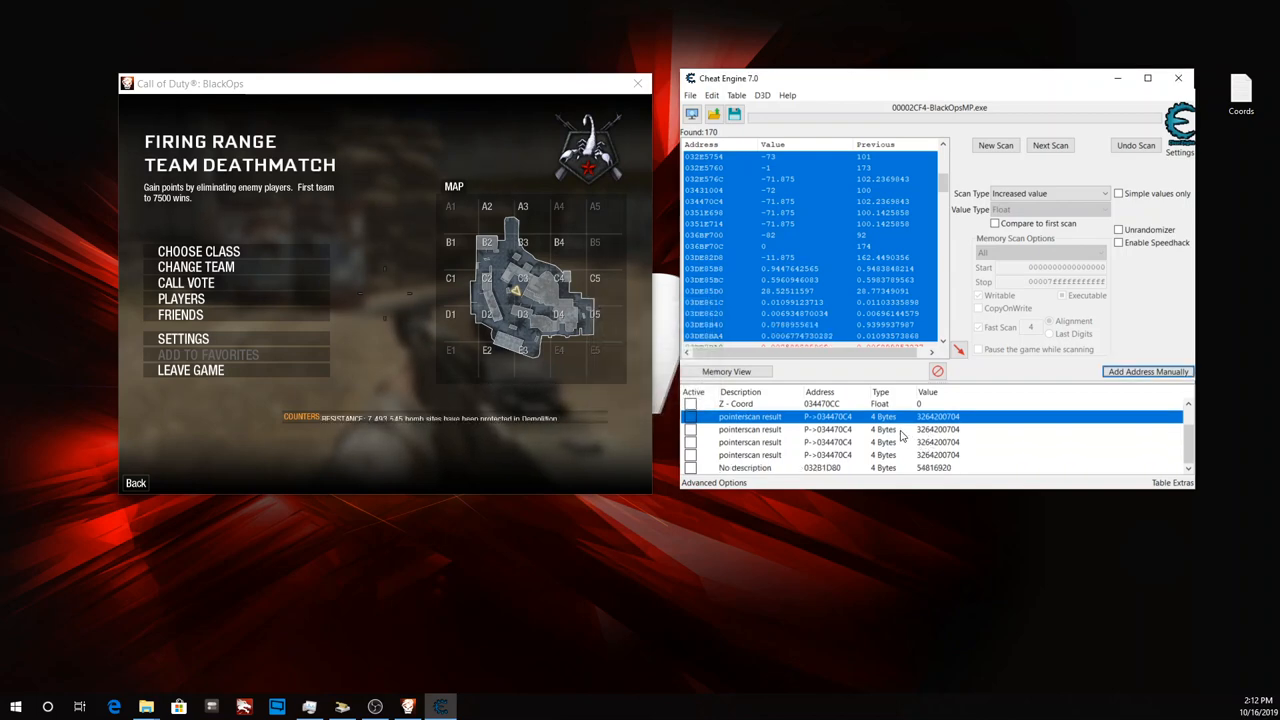
{"action": "scroll", "coordinate": [902, 436], "scroll_direction": "up", "scroll_amount": 1}
{"action": "scroll", "coordinate": [901, 441], "scroll_direction": "down", "scroll_amount": 1}
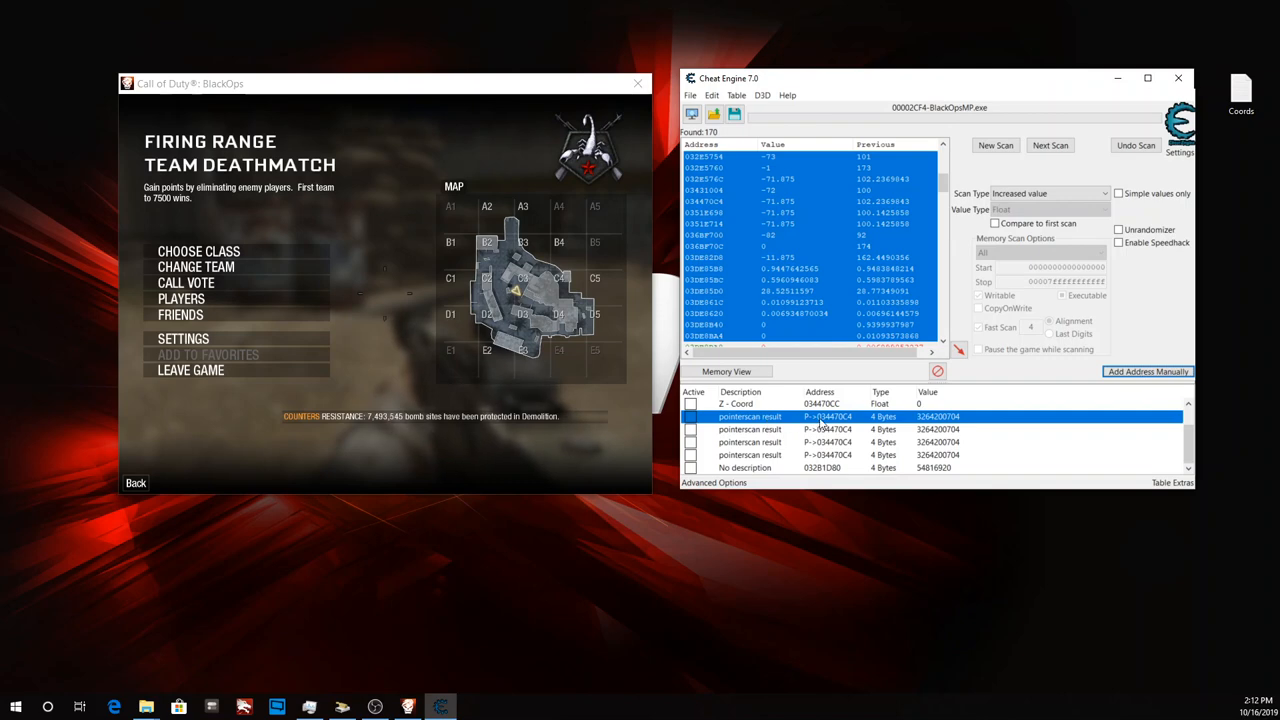
{"action": "double_click", "coordinate": [820, 423]}
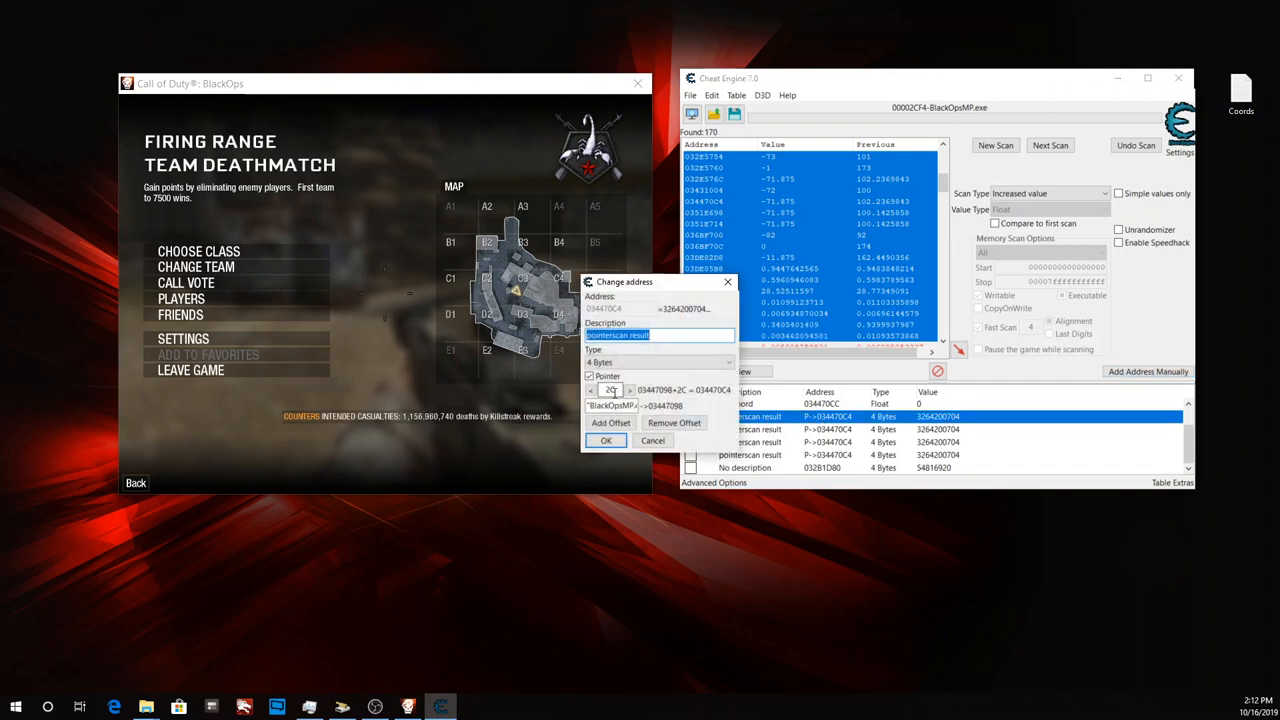
{"action": "left_click", "coordinate": [727, 281]}
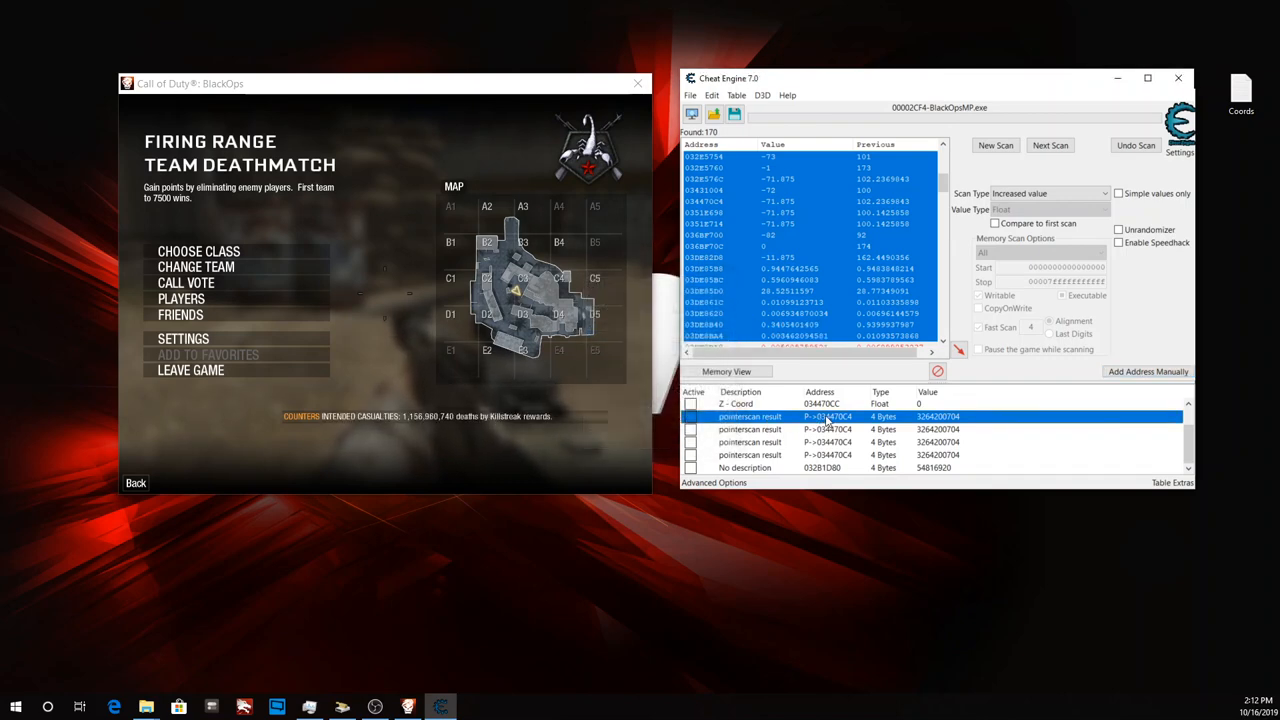
Browse the memory region of the undescribed record at address 032B1D80.
{"action": "right_click", "coordinate": [829, 468]}
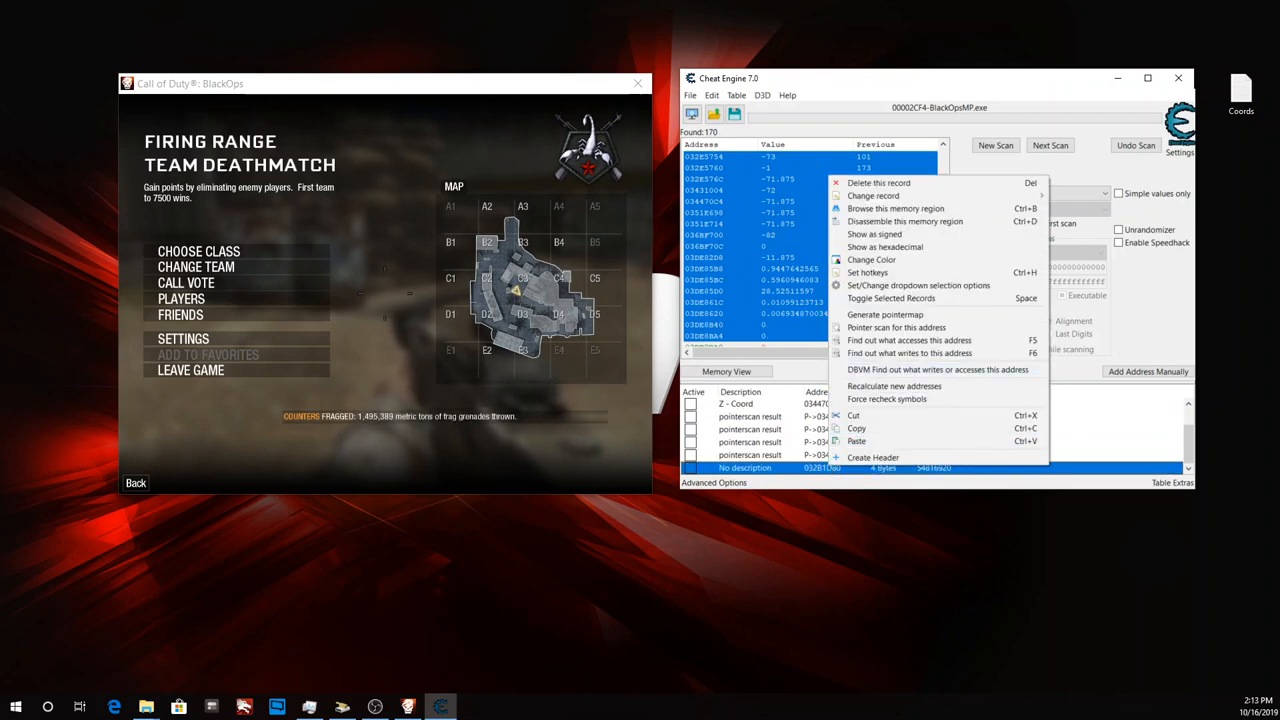
{"action": "left_click", "coordinate": [909, 341]}
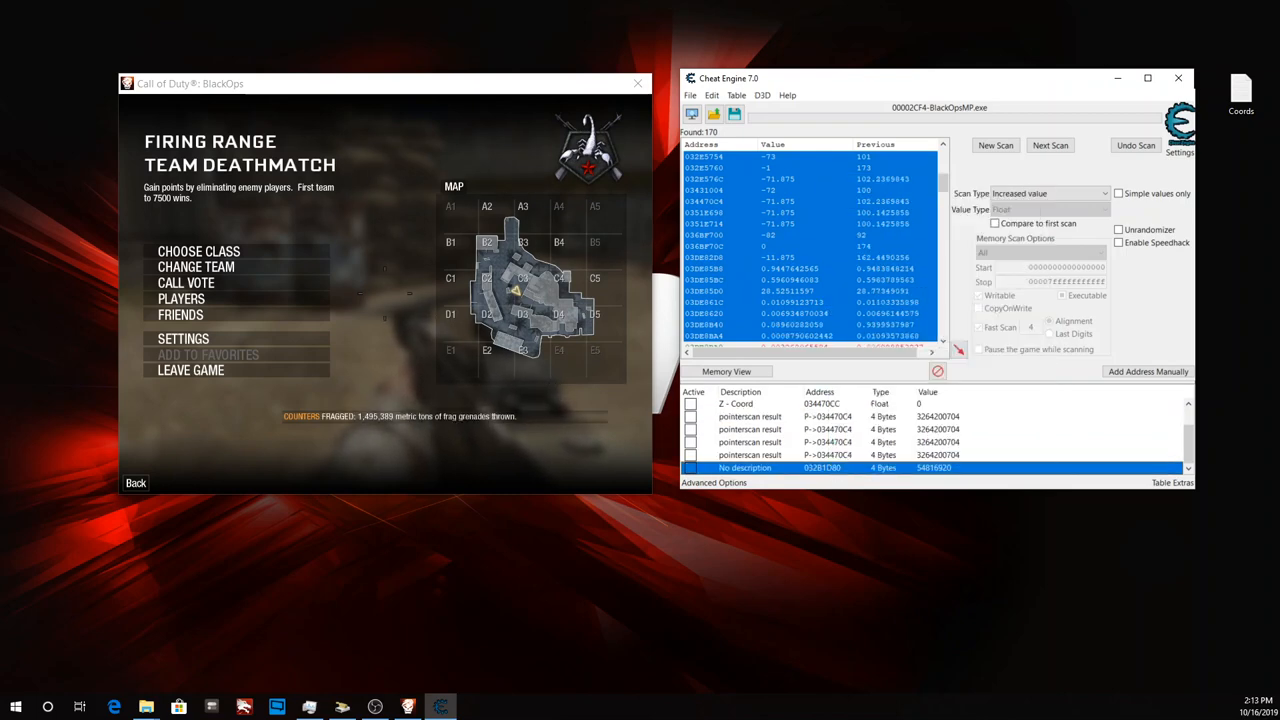
{"action": "right_click", "coordinate": [769, 467]}
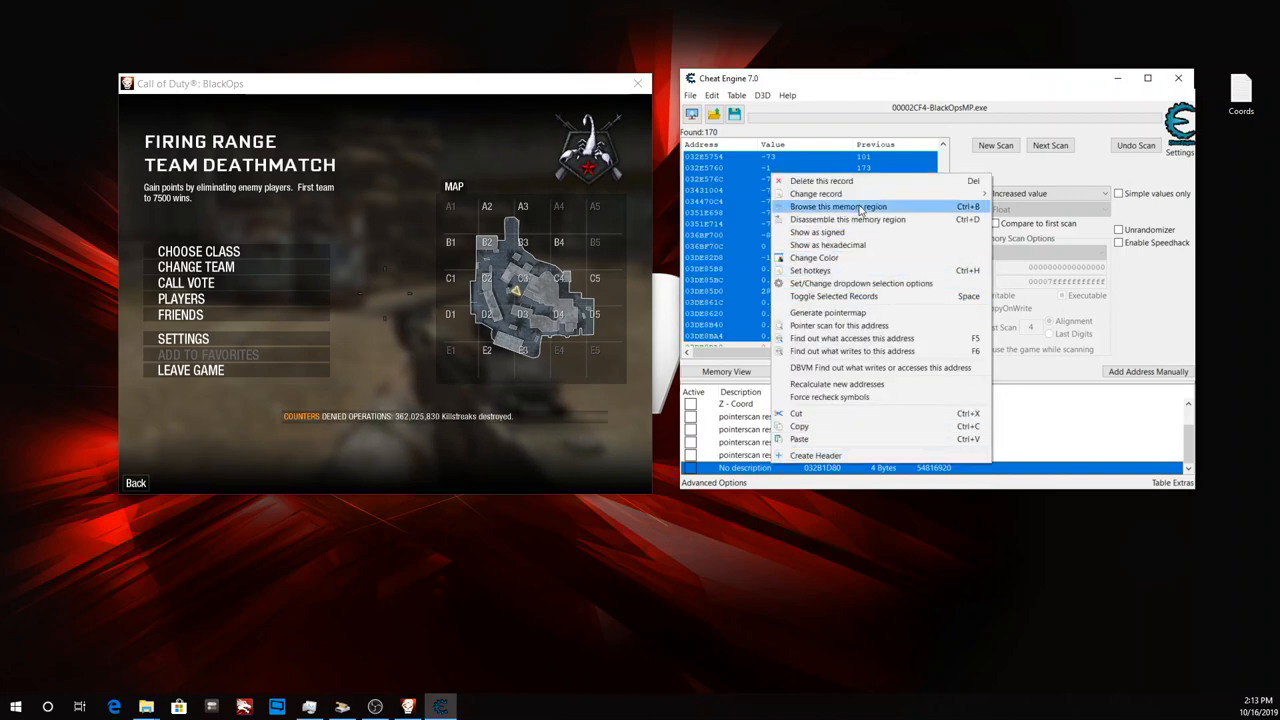
{"action": "left_click", "coordinate": [859, 208]}
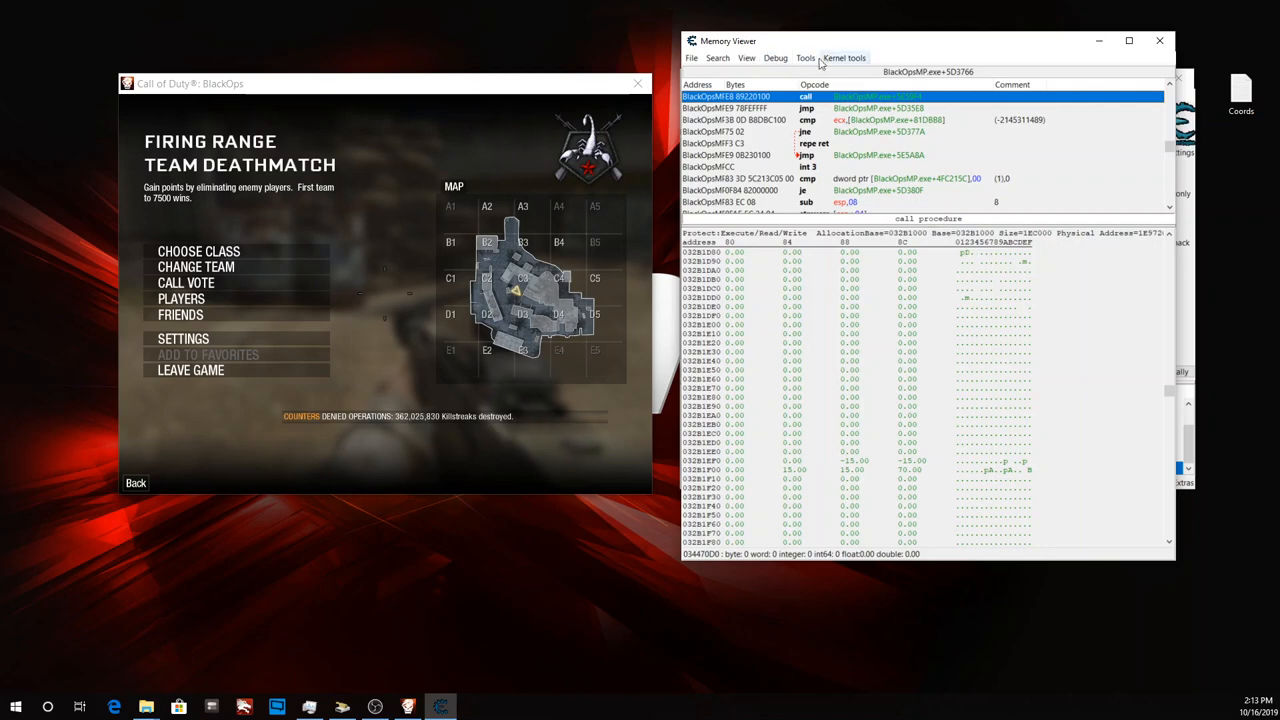
Dissect the data at 032B1D80 by defining a new structure with guessed field types and a size of 4096.
{"action": "left_click", "coordinate": [806, 58]}
{"action": "left_click", "coordinate": [820, 138]}
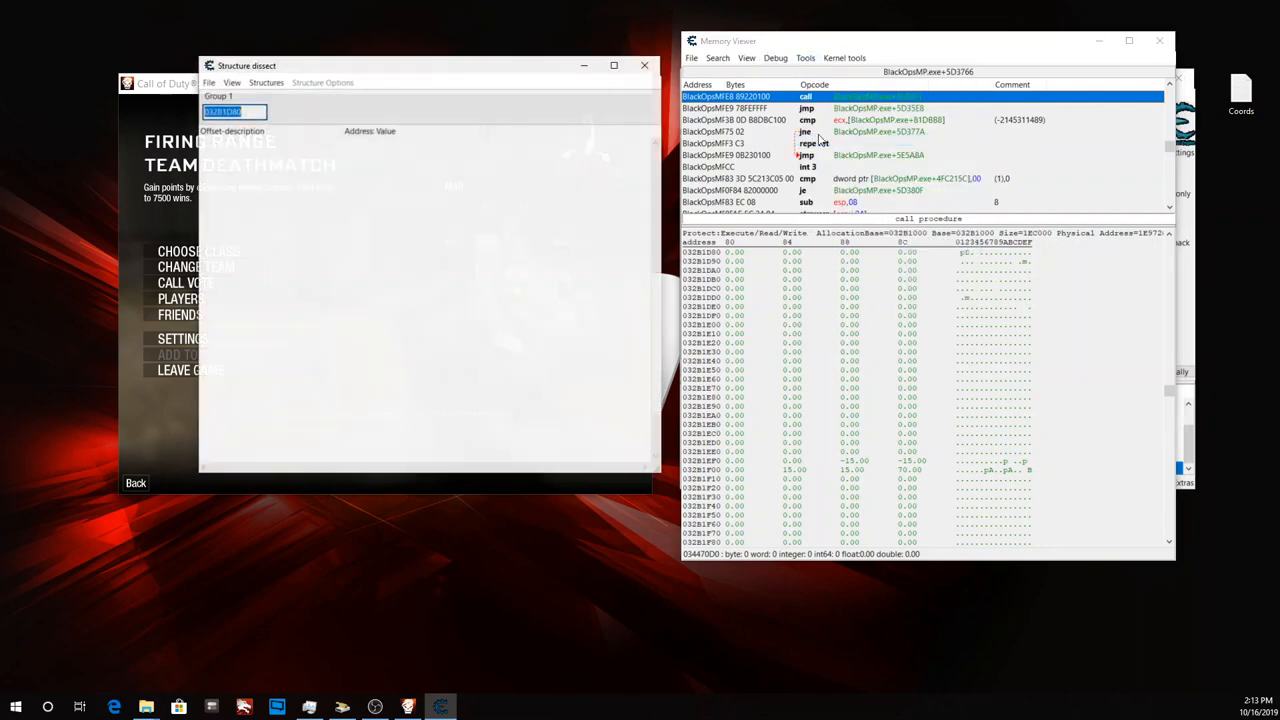
{"action": "left_click", "coordinate": [265, 82]}
{"action": "left_click", "coordinate": [310, 98]}
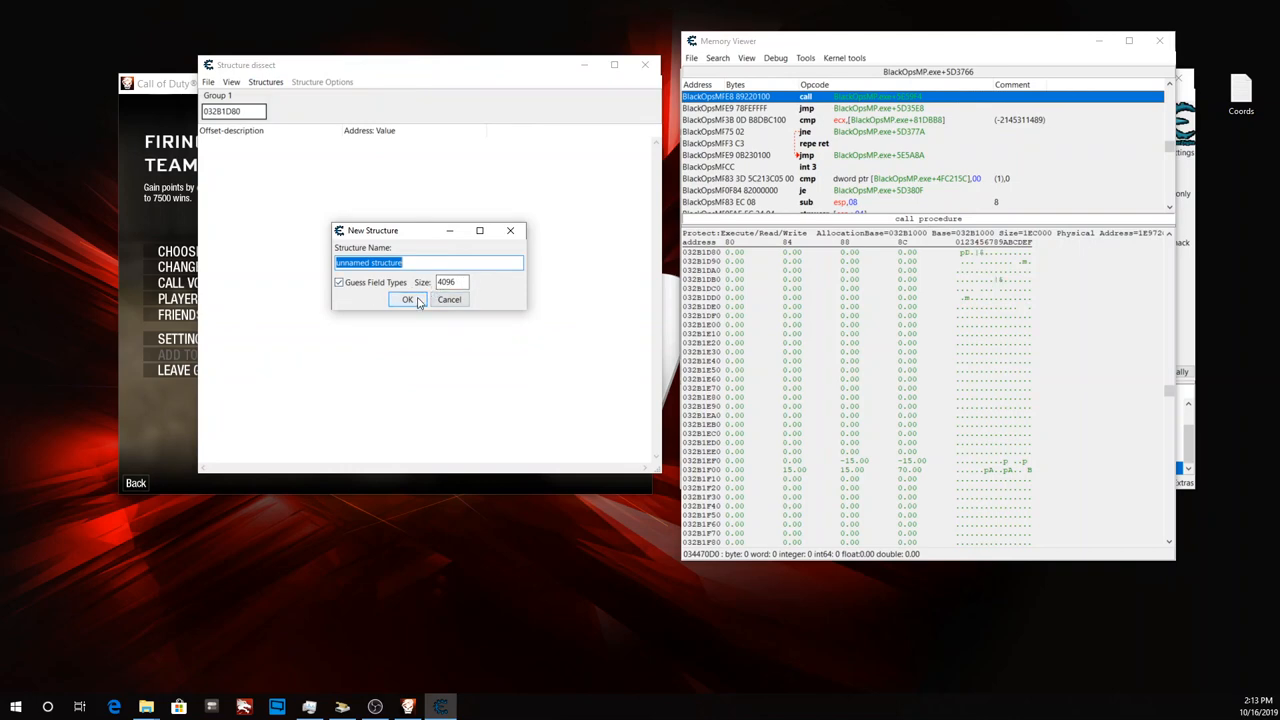
{"action": "left_click", "coordinate": [410, 300]}
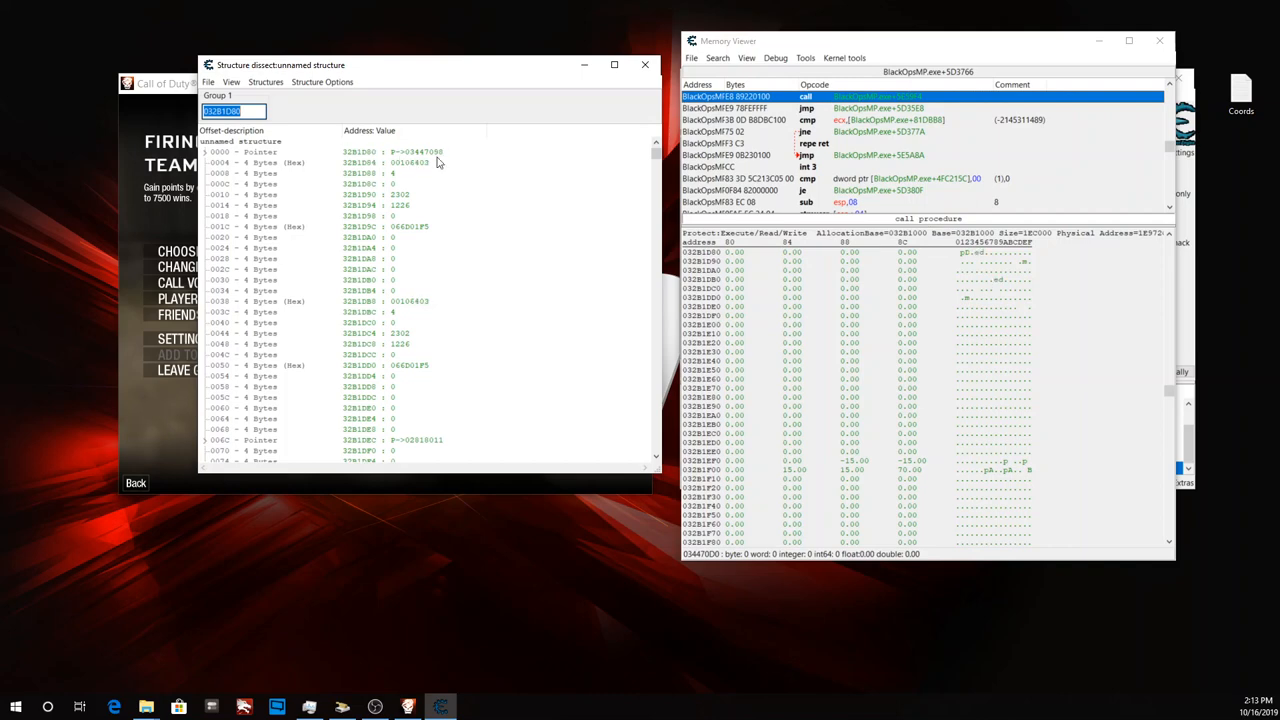
Expand the pointer at offset 0000, select its 002C Float entry, and close the Memory Viewer to compare it with the Y - Coord record.
{"action": "left_click", "coordinate": [206, 153]}
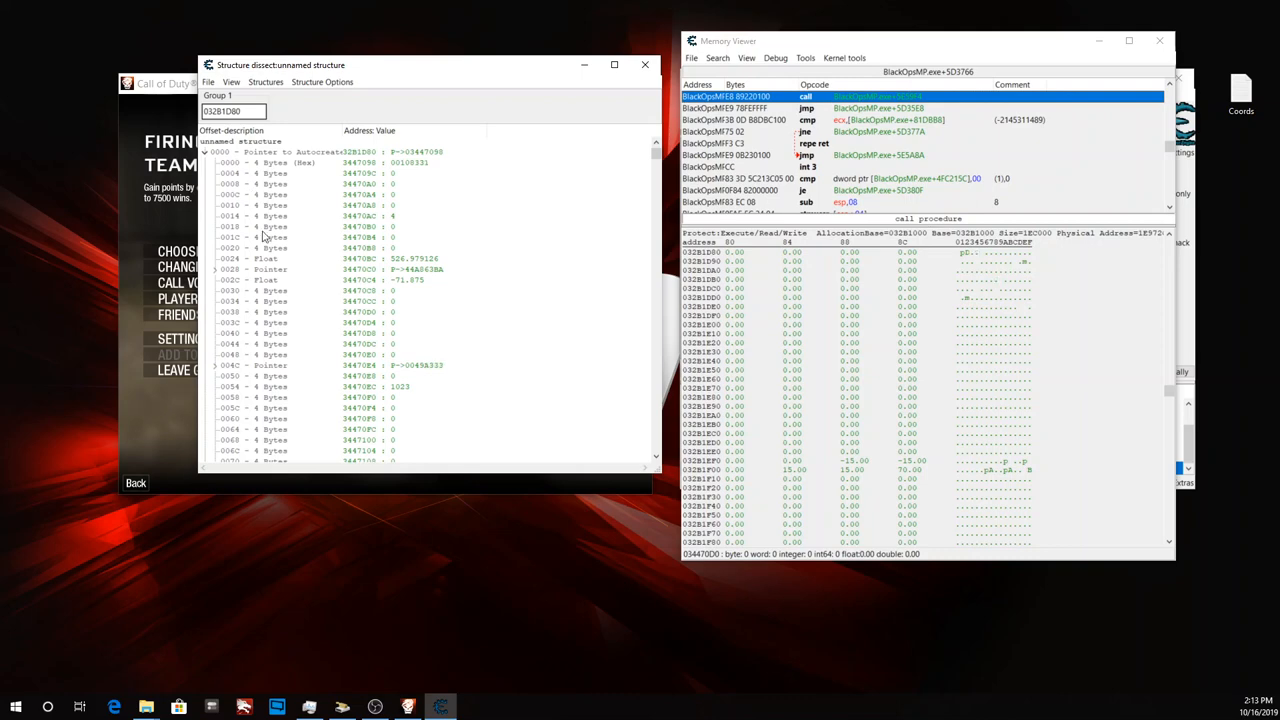
{"action": "left_click", "coordinate": [249, 281]}
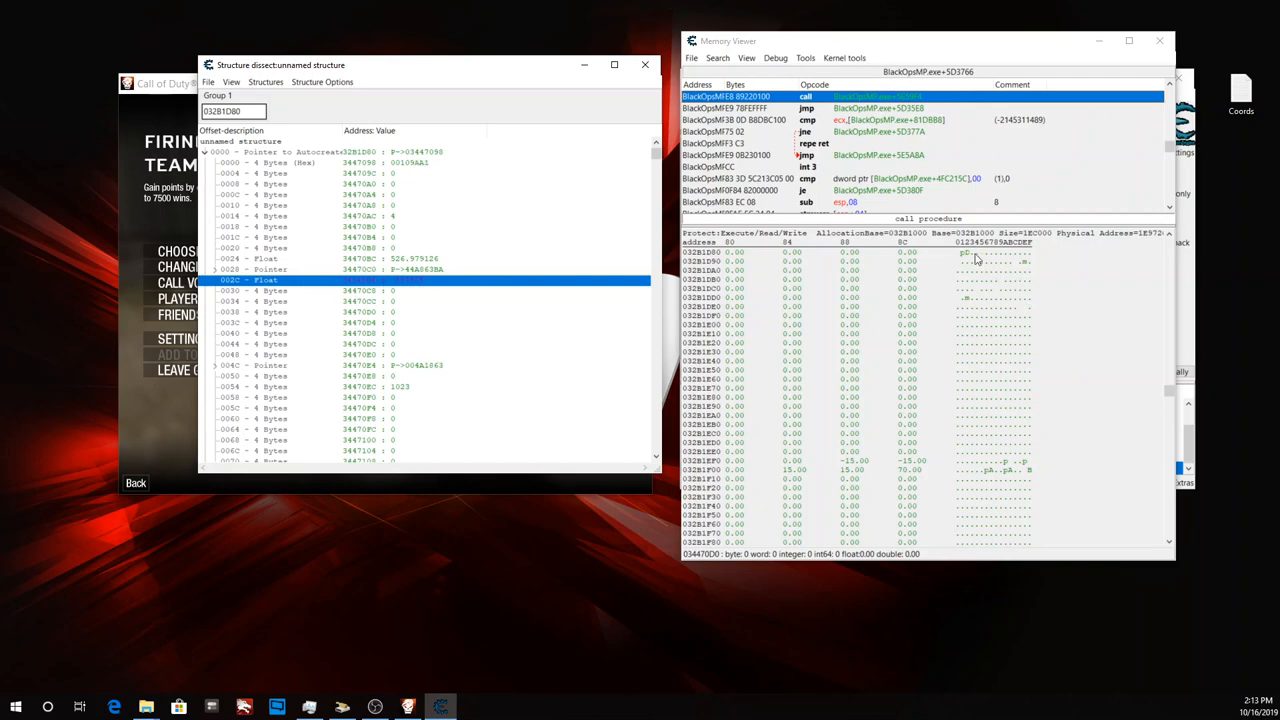
{"action": "left_click", "coordinate": [1156, 45]}
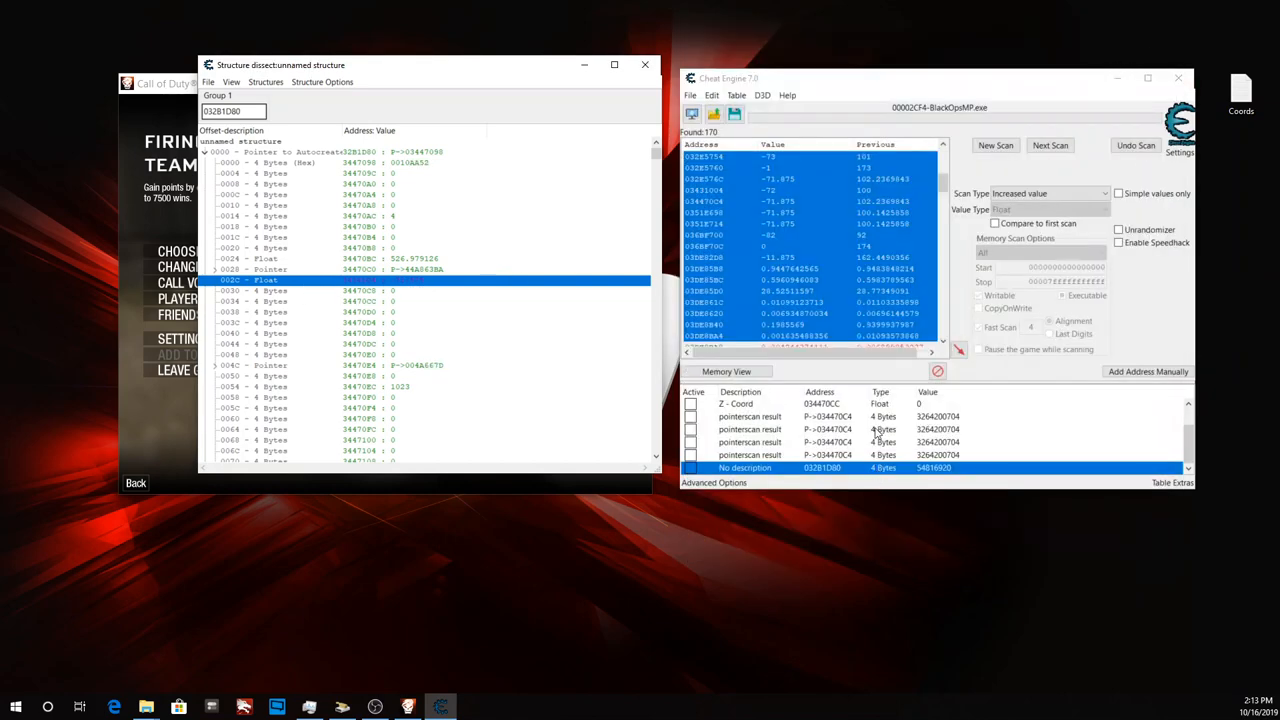
{"action": "scroll", "coordinate": [873, 428], "scroll_direction": "up", "scroll_amount": 1}
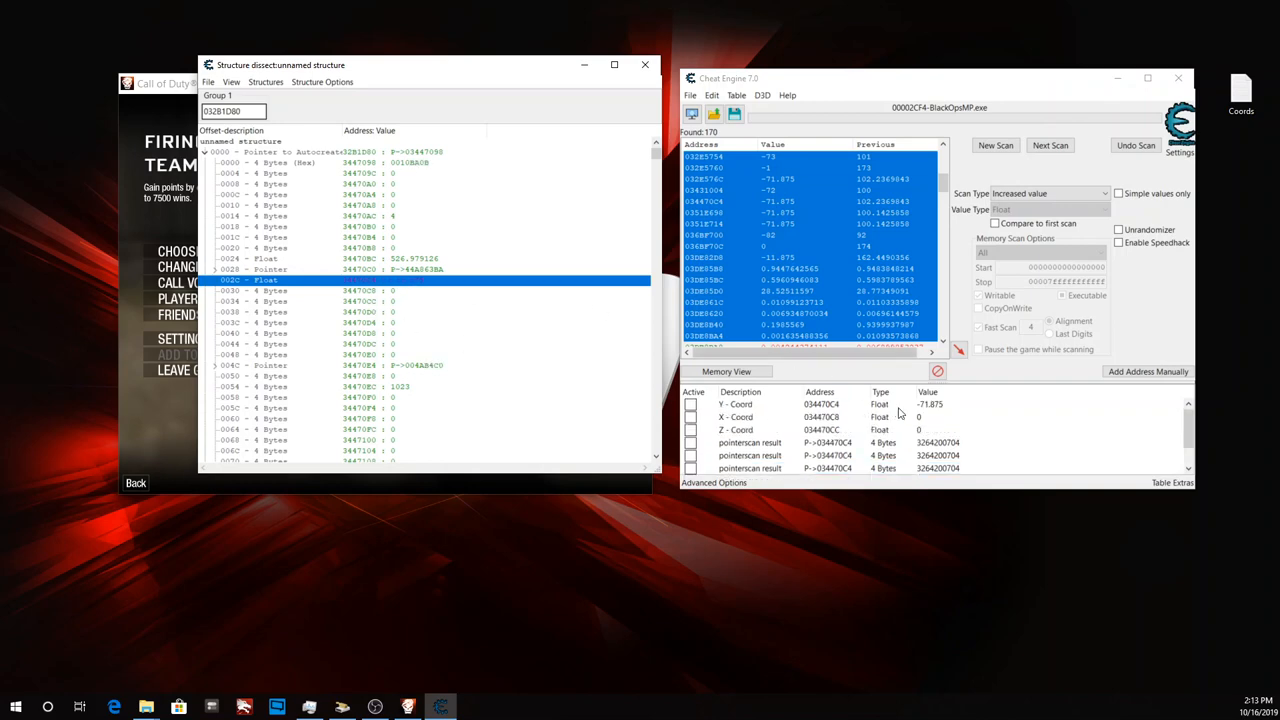
{"action": "left_click", "coordinate": [933, 407]}
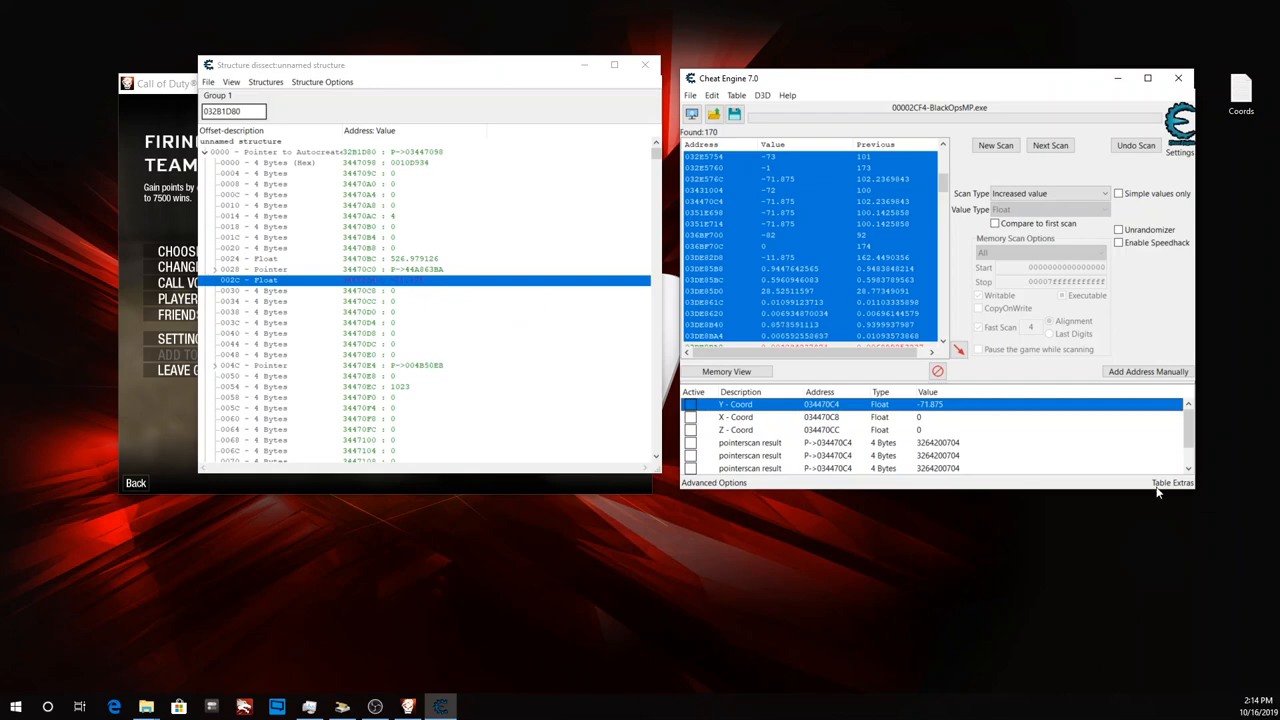
Open the Coords text file in Notepad, enter "Y - Coord" and "Offset - 002C" on two lines, and move its window off Cheat Engine.
{"action": "left_click", "coordinate": [1242, 100]}
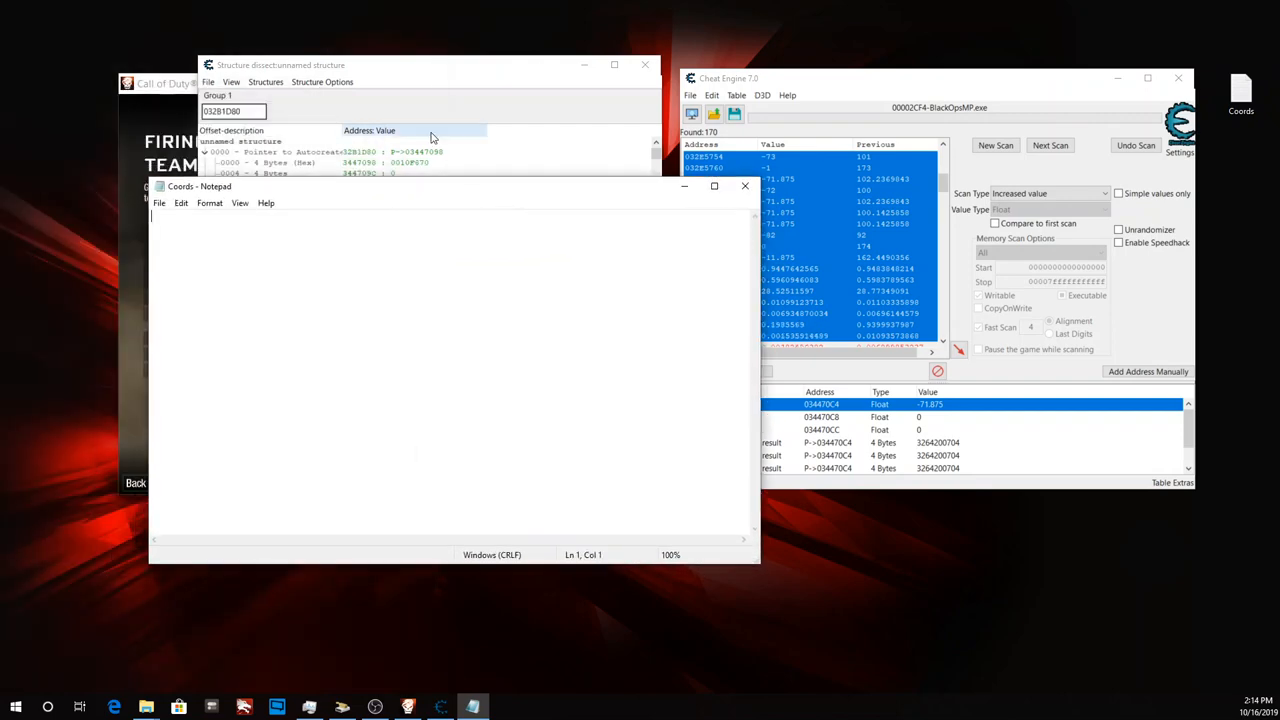
{"action": "left_click_drag", "start_coordinate": [422, 195], "coordinate": [782, 119]}
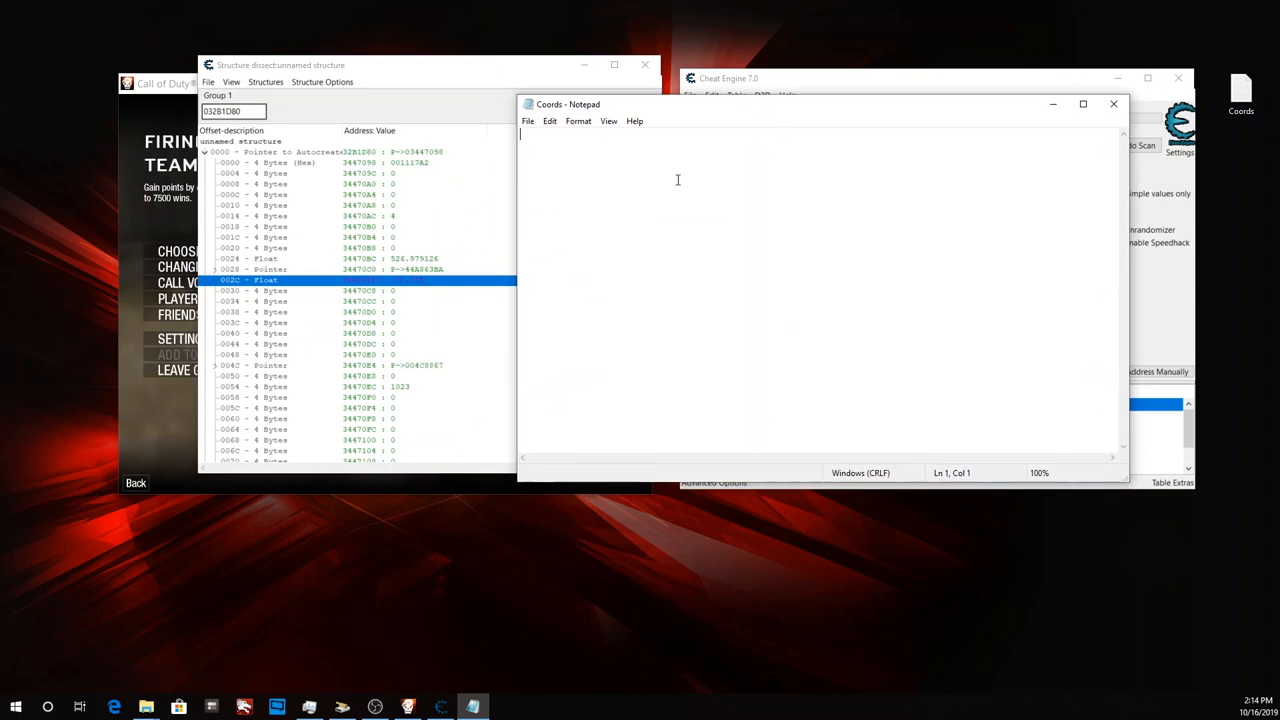
{"action": "type", "text": "Y"}
{"action": "type", "text": "et"}
{"action": "type", "text": " - 00@"}
{"action": "left_click_drag", "start_coordinate": [818, 110], "coordinate": [377, 65]}
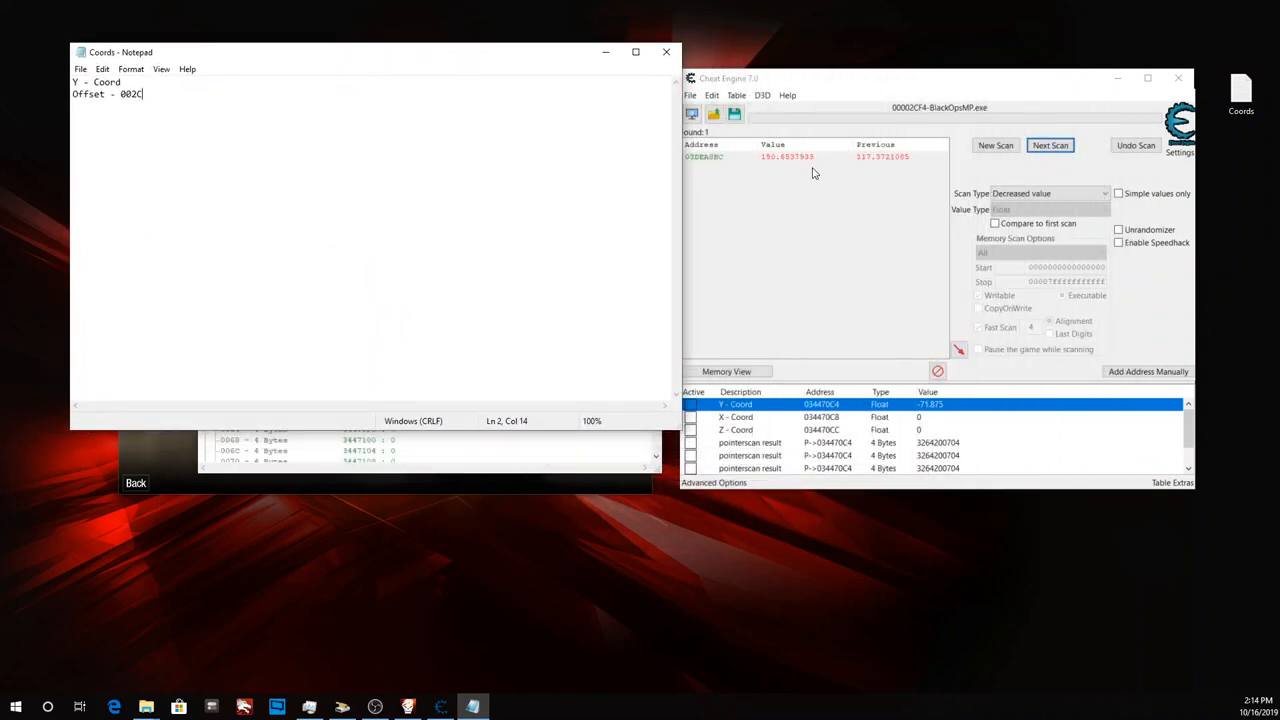
Look up the Y - Coord record's full address and add the line "Address - BlackOpsMP.exe+30470C4" to the Coords notes.
{"action": "double_click", "coordinate": [830, 410]}
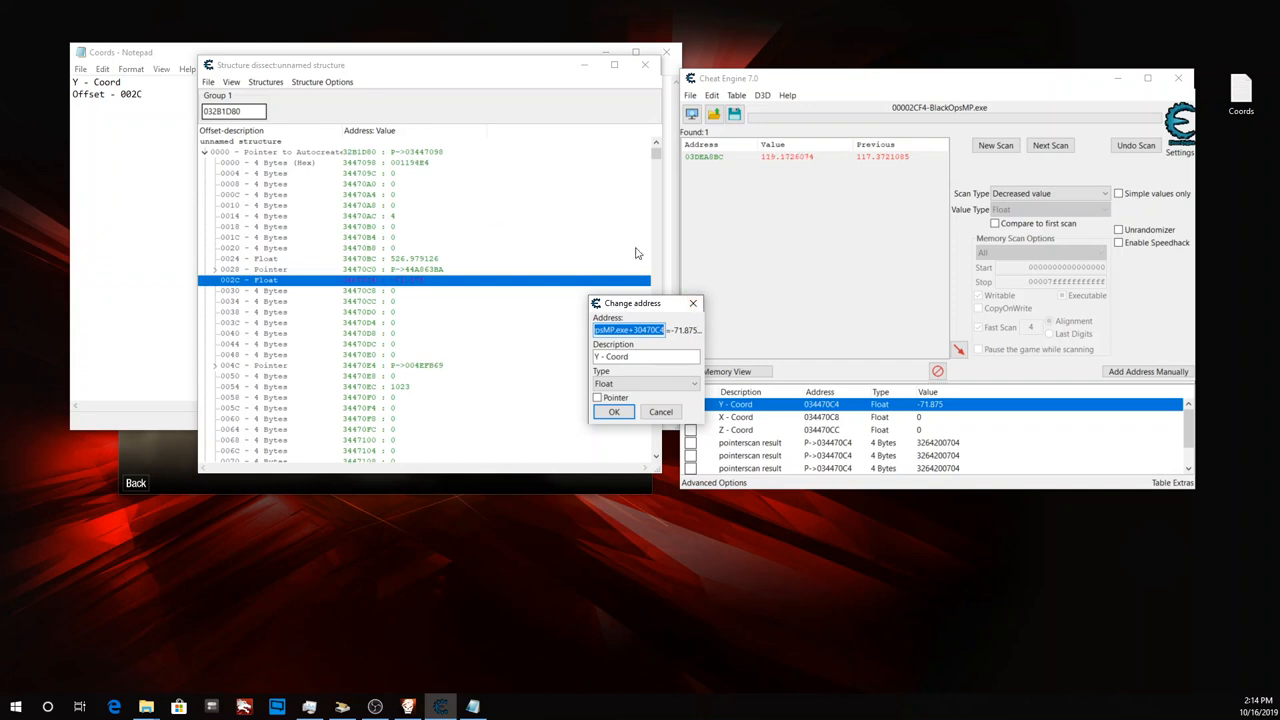
{"action": "left_click", "coordinate": [693, 303]}
{"action": "left_click", "coordinate": [160, 122]}
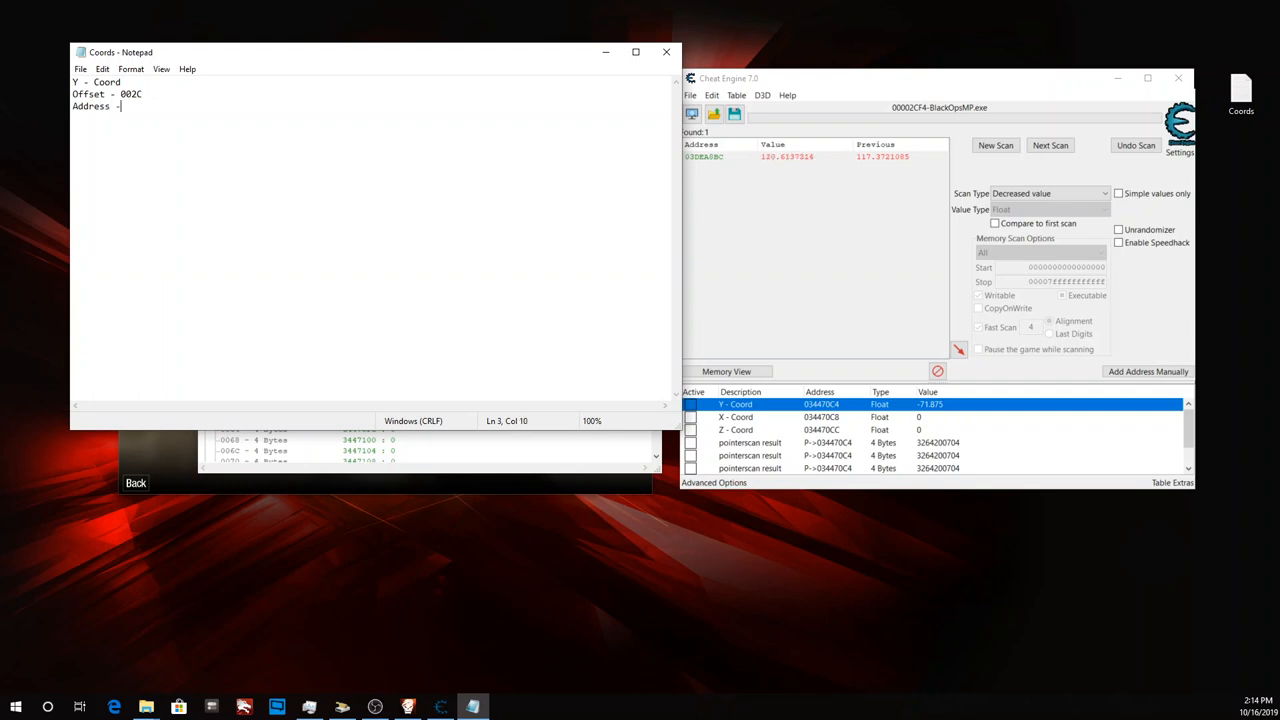
{"action": "type", "text": "BlackOpsMP.exe+30470C4"}
{"action": "left_click_drag", "start_coordinate": [422, 58], "coordinate": [387, 43]}
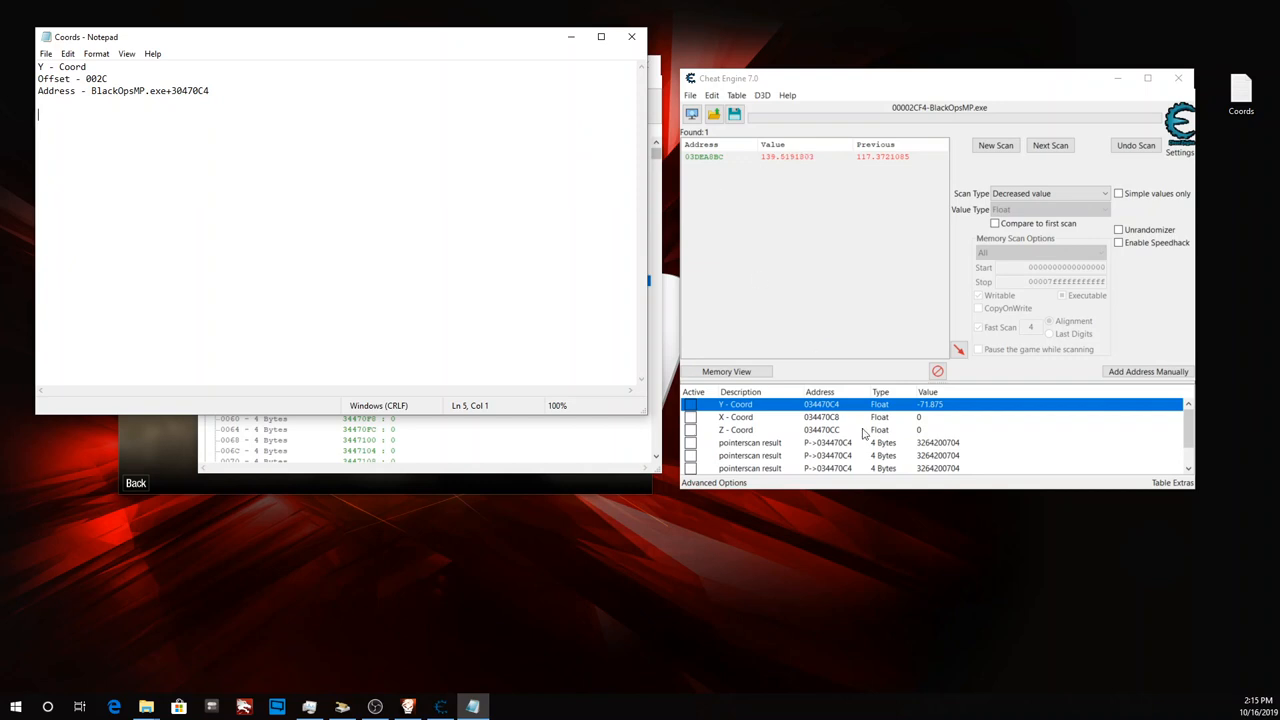
Uncover the game by moving the Notepad window away and minimizing the structure dissect window, and resume play.
{"action": "left_click_drag", "start_coordinate": [430, 50], "coordinate": [913, 163]}
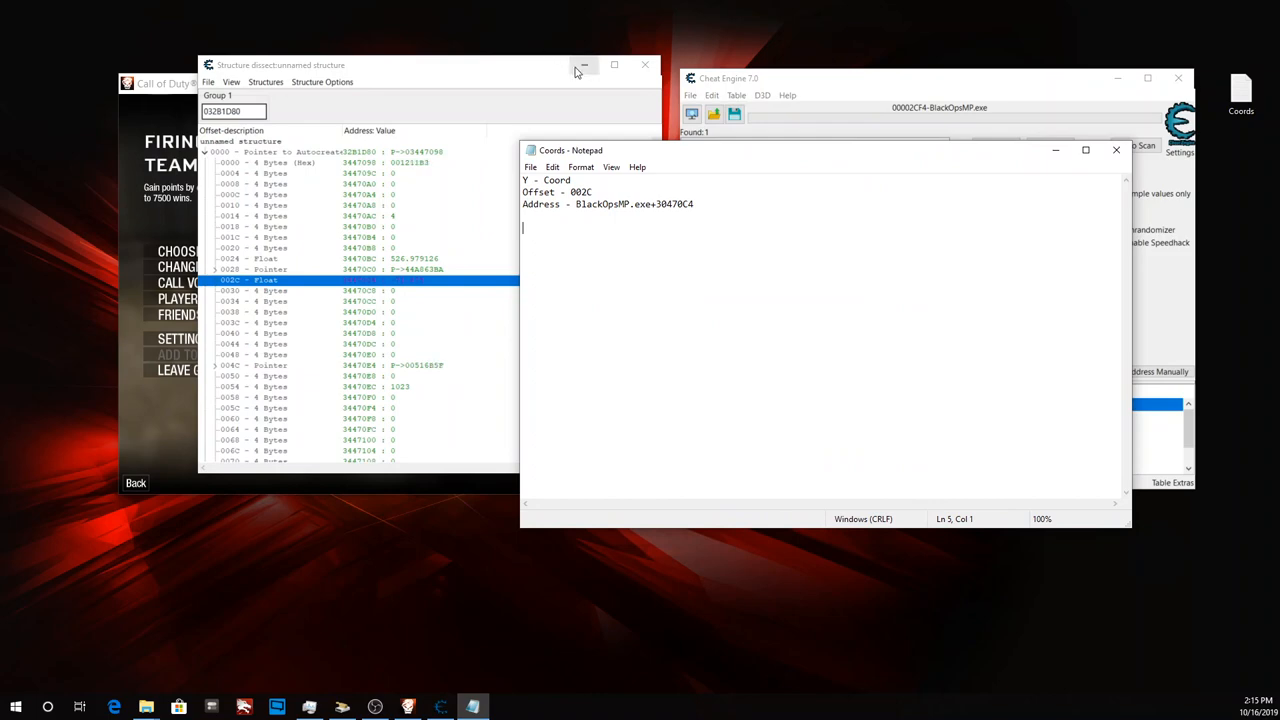
{"action": "left_click", "coordinate": [580, 67]}
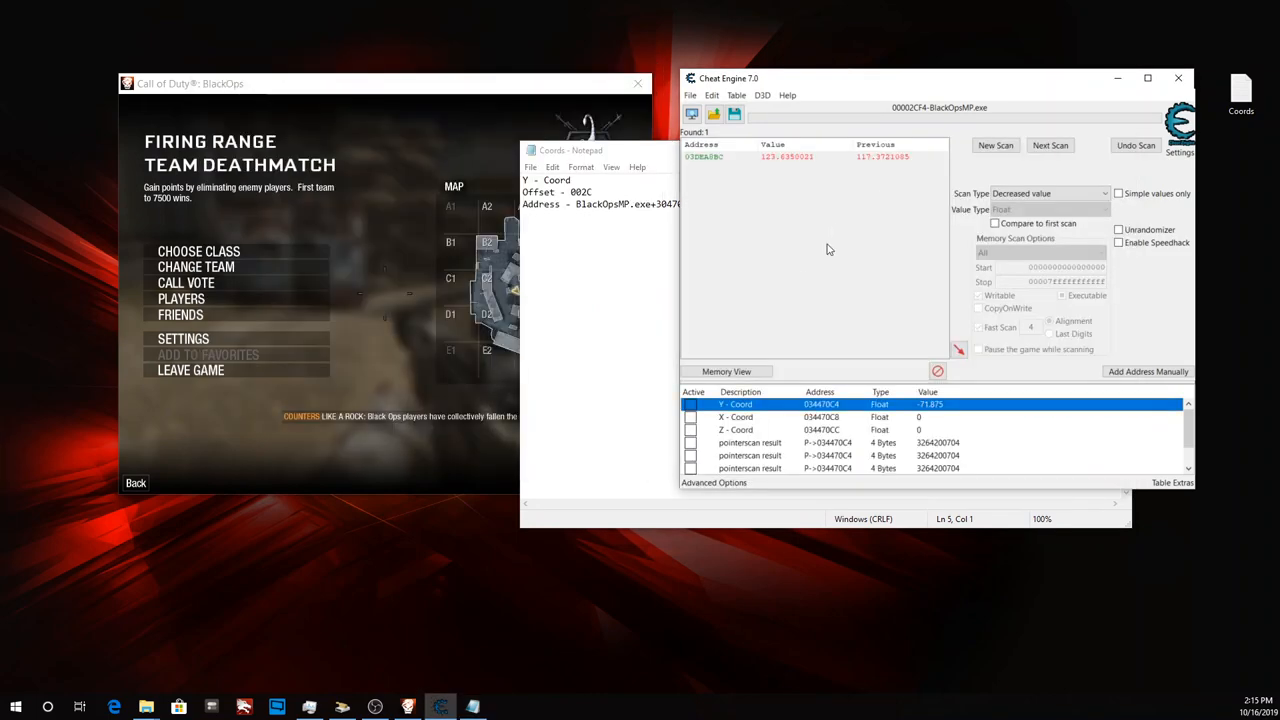
{"action": "left_click", "coordinate": [449, 293]}
{"action": "key", "text": "Escape"}
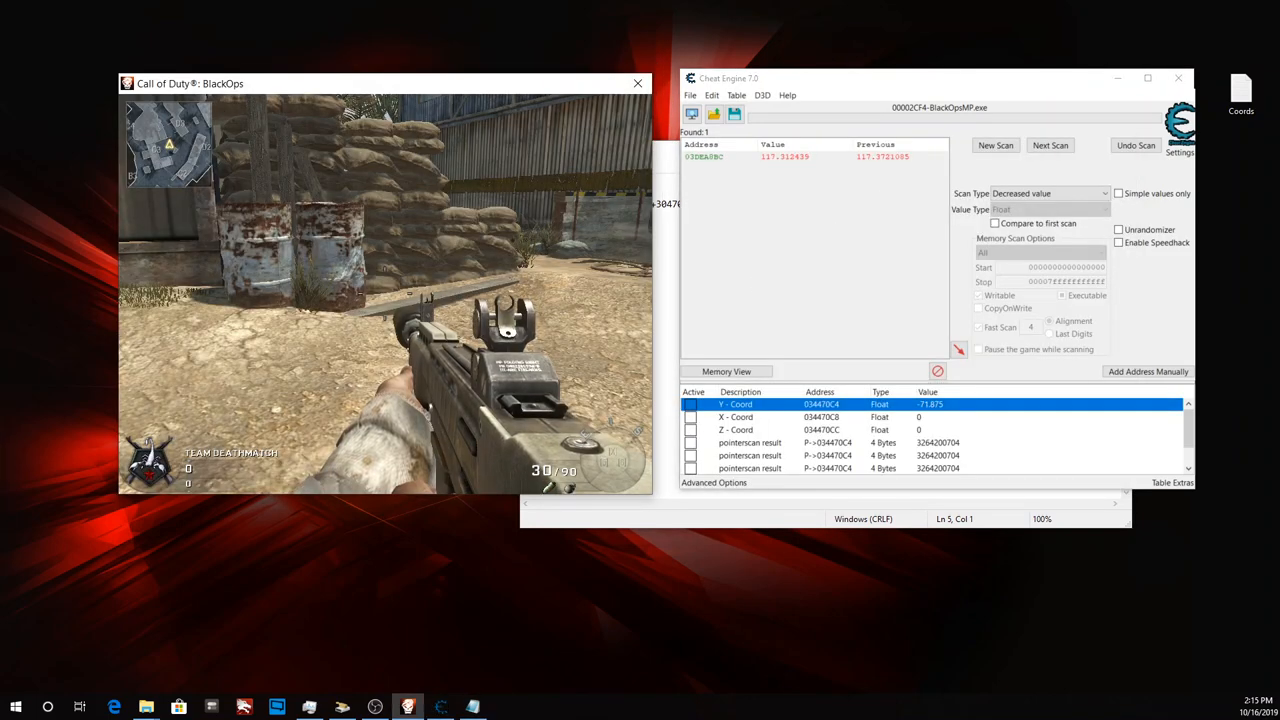
Walk the player in several directions while watching the Y, X and Z - Coord records, and pause the game.
{"action": "key", "text": "w"}
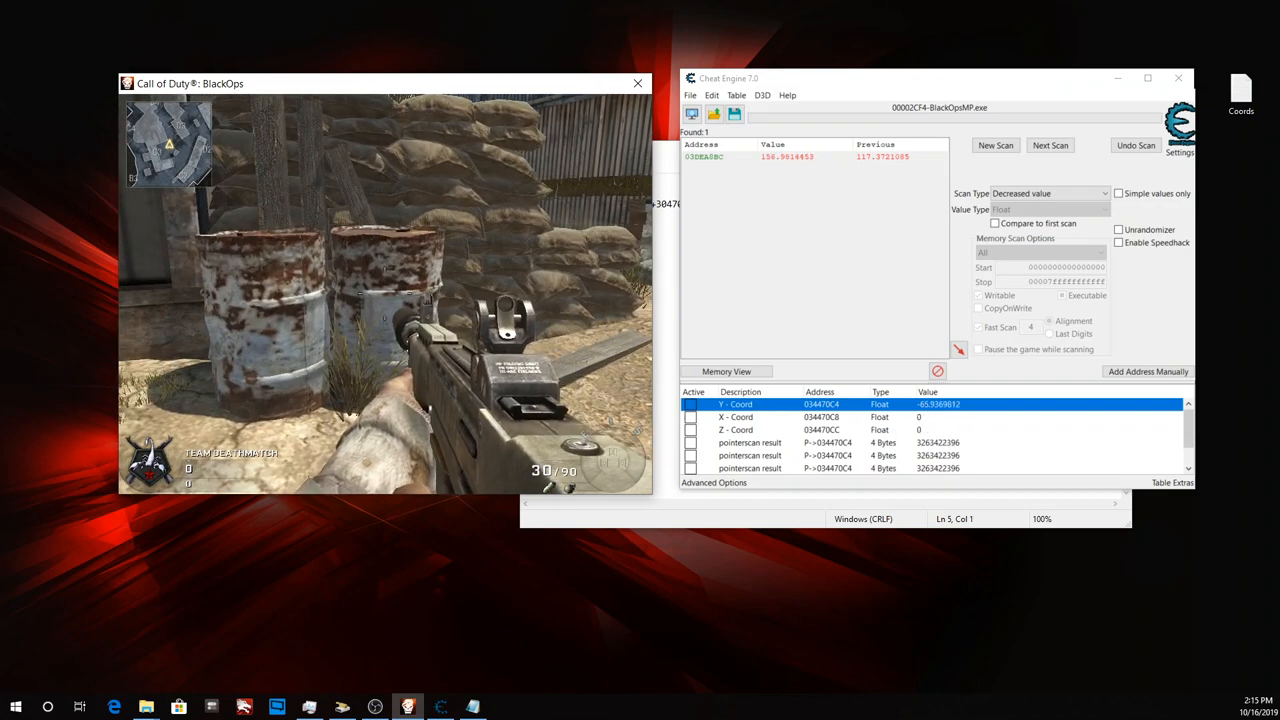
{"action": "key", "text": "d"}
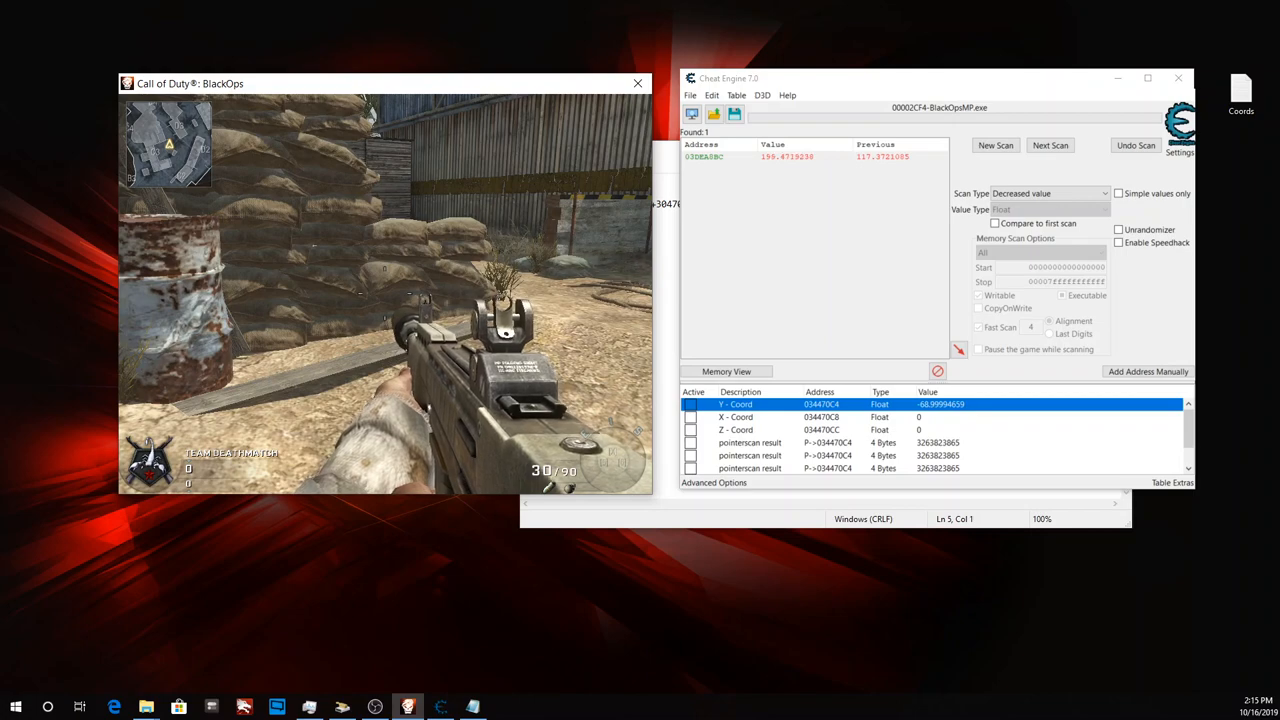
{"action": "key", "text": "w"}
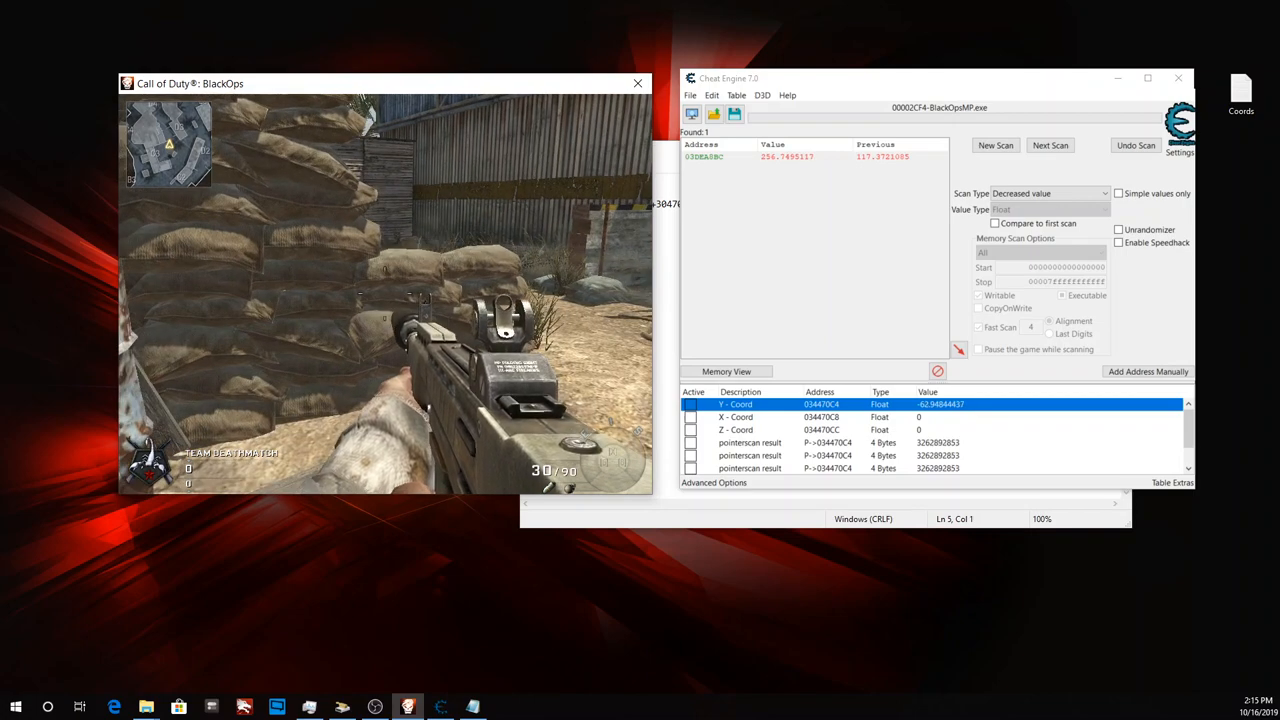
{"action": "key", "text": "s"}
{"action": "key", "text": "s"}
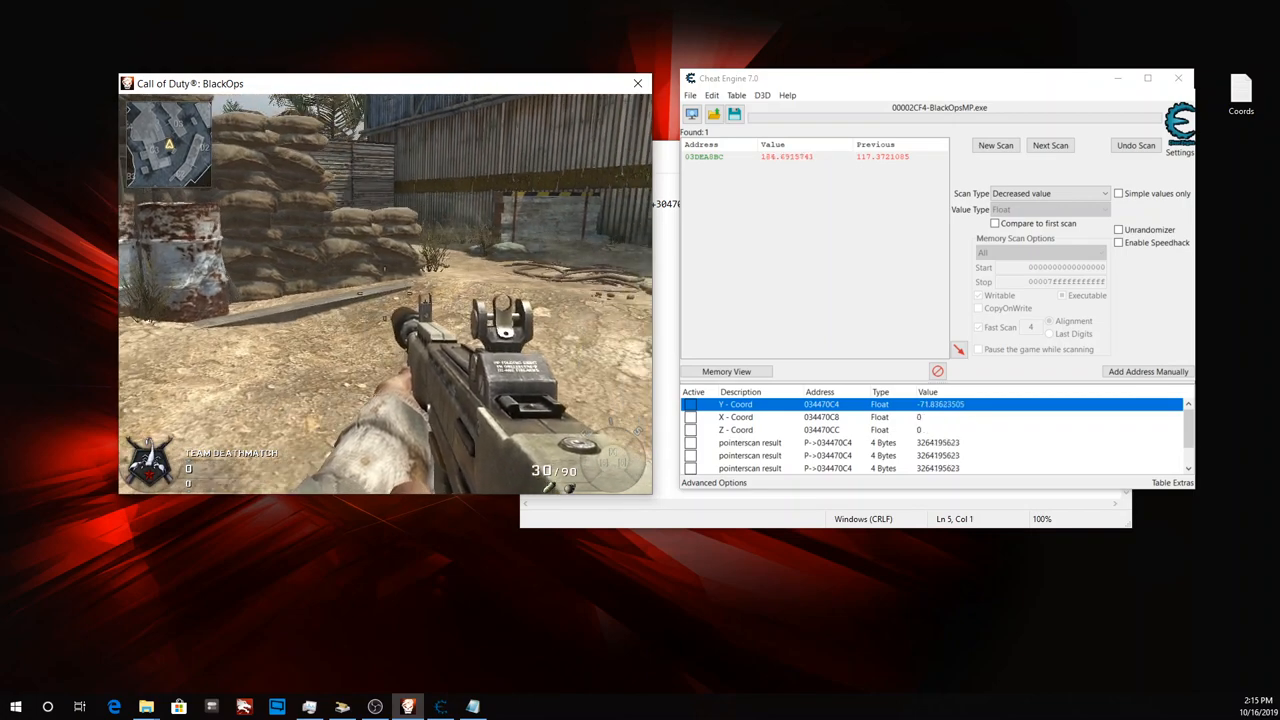
{"action": "key", "text": "d"}
{"action": "key", "text": "a"}
{"action": "key", "text": "d"}
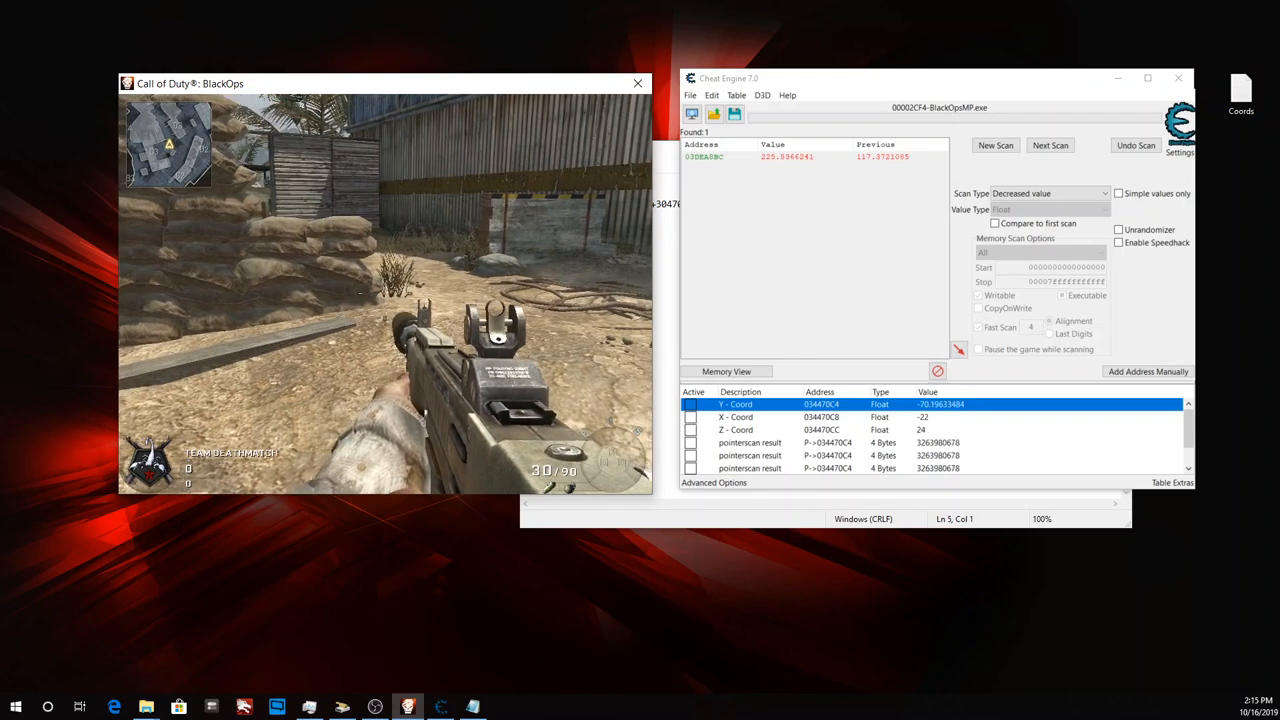
{"action": "key", "text": "a"}
{"action": "key", "text": "w"}
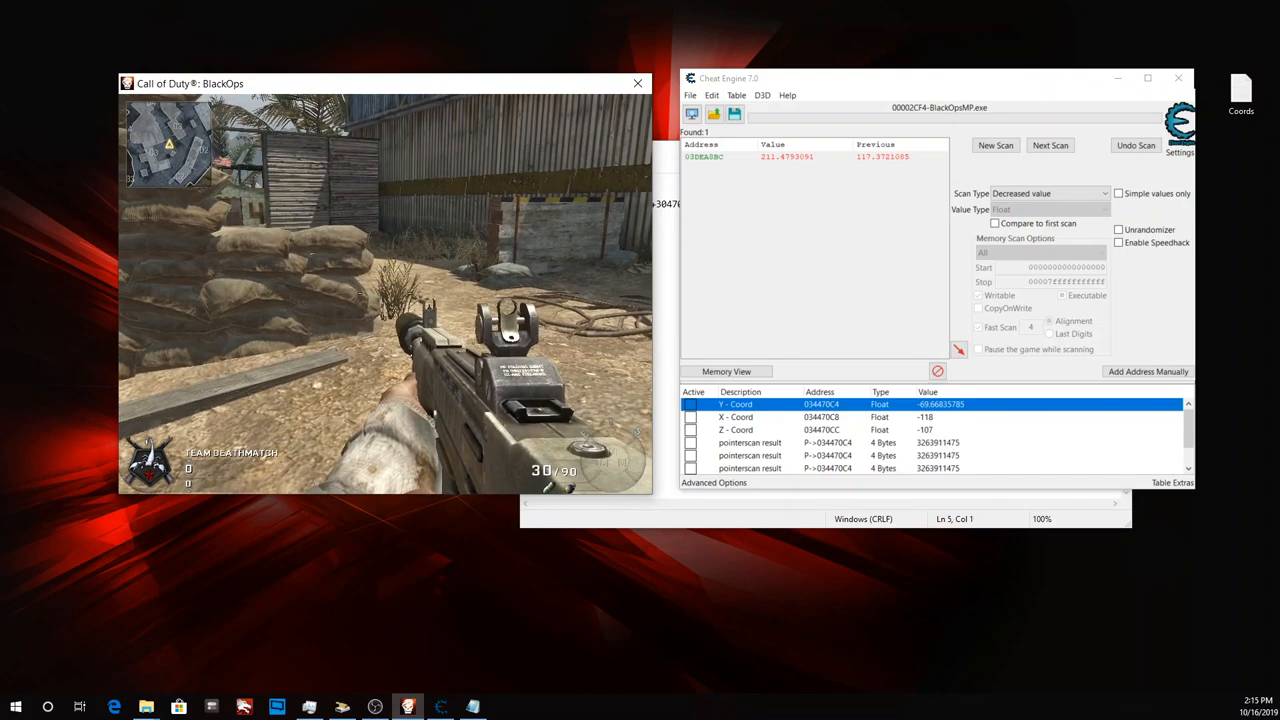
{"action": "key", "text": "d"}
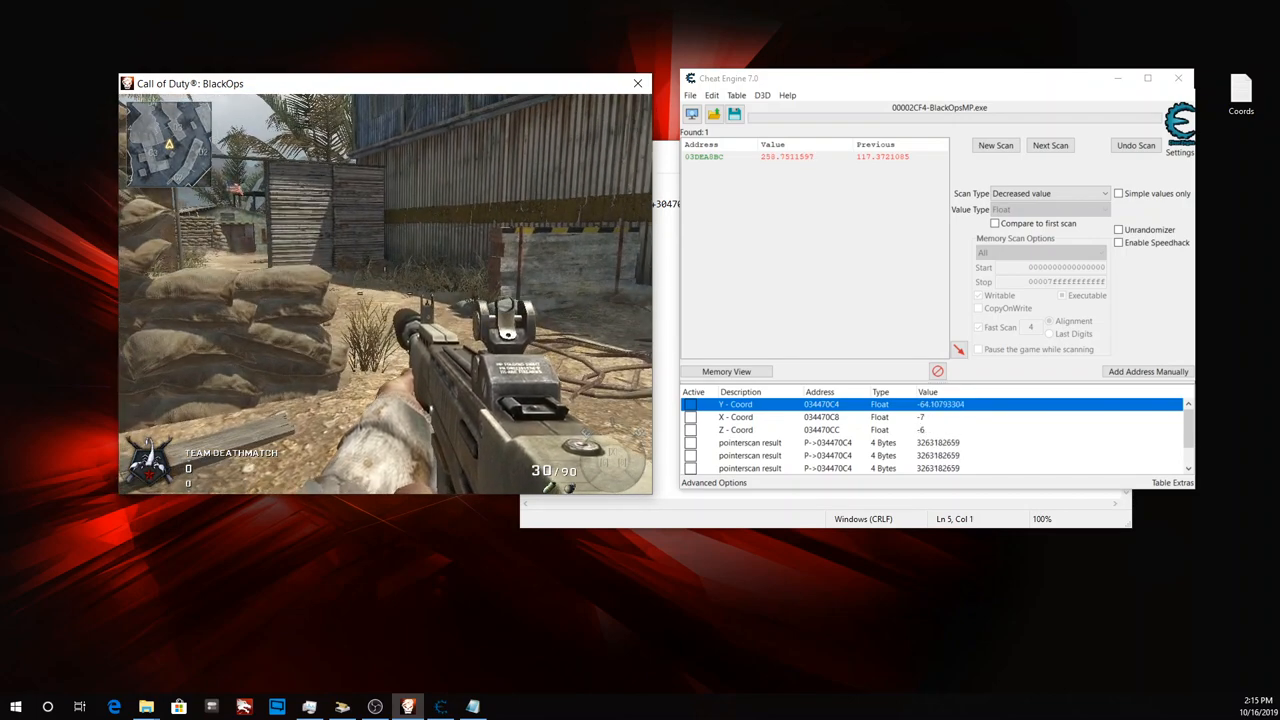
{"action": "key", "text": "Escape"}
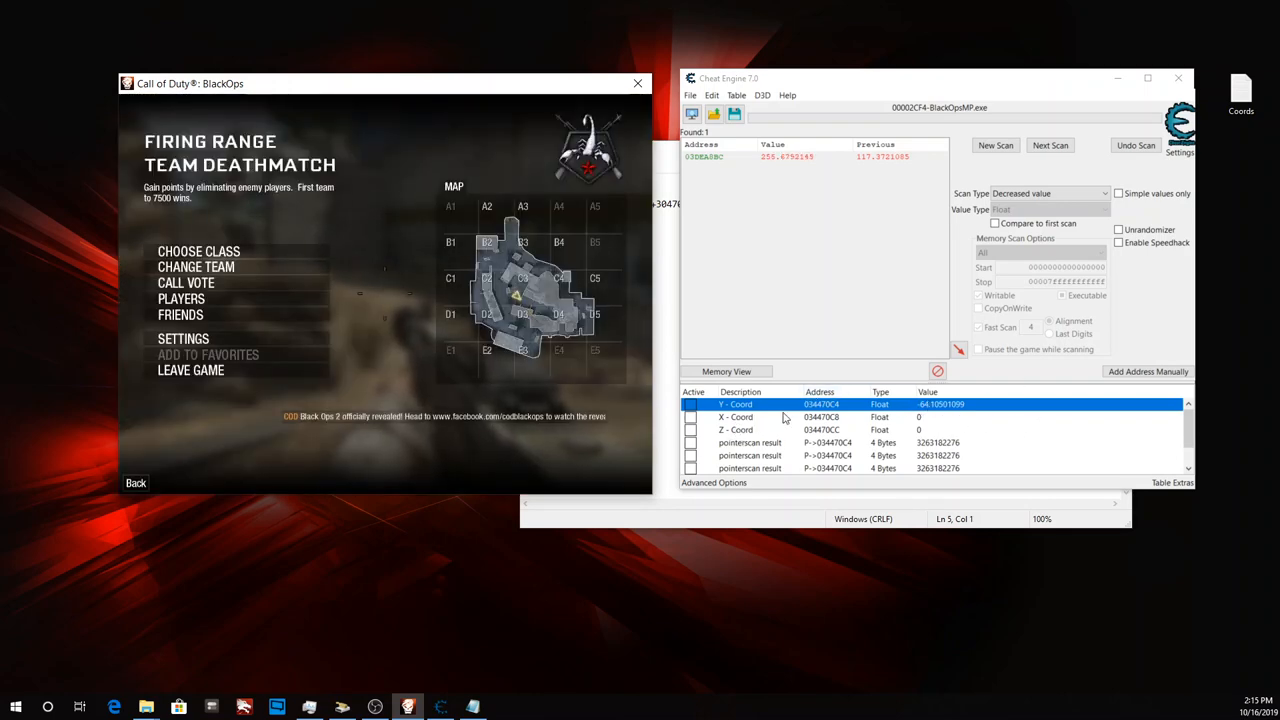
Browse the memory region of the Y - Coord record, including the rows just above address 034470C4.
{"action": "right_click", "coordinate": [912, 404]}
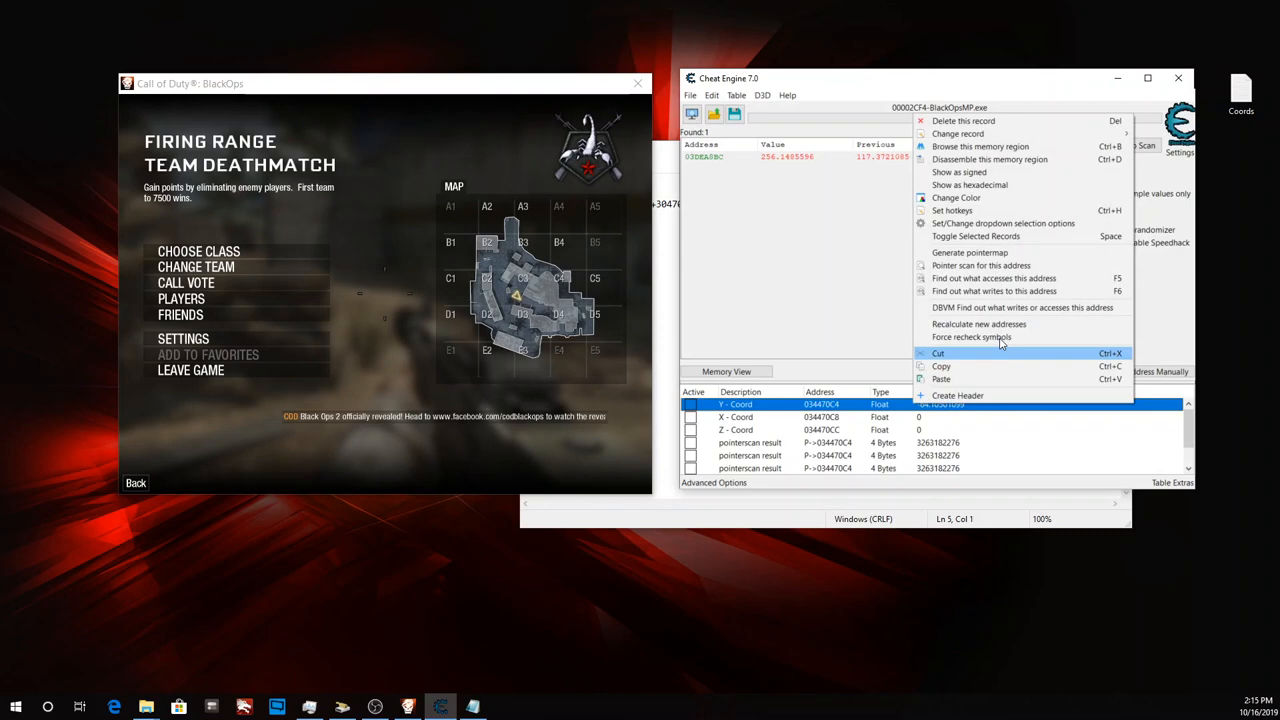
{"action": "left_click", "coordinate": [1024, 150]}
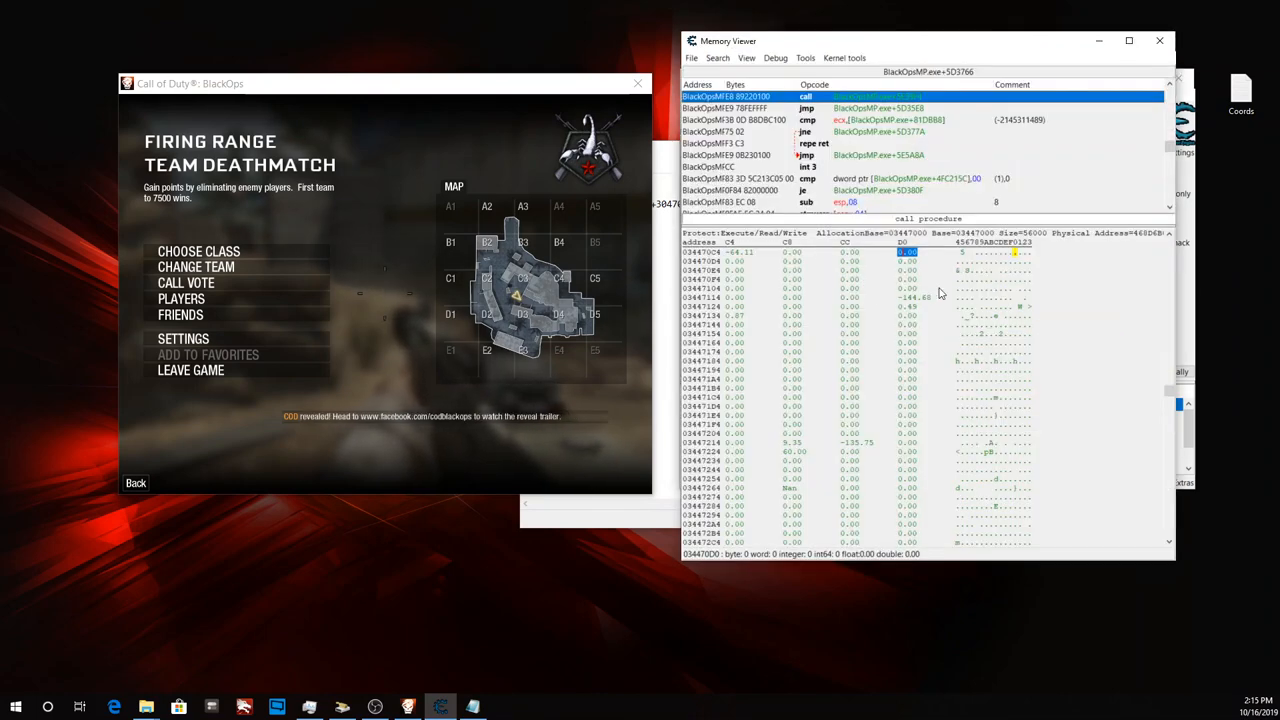
{"action": "scroll", "coordinate": [885, 312], "scroll_direction": "up", "scroll_amount": 2}
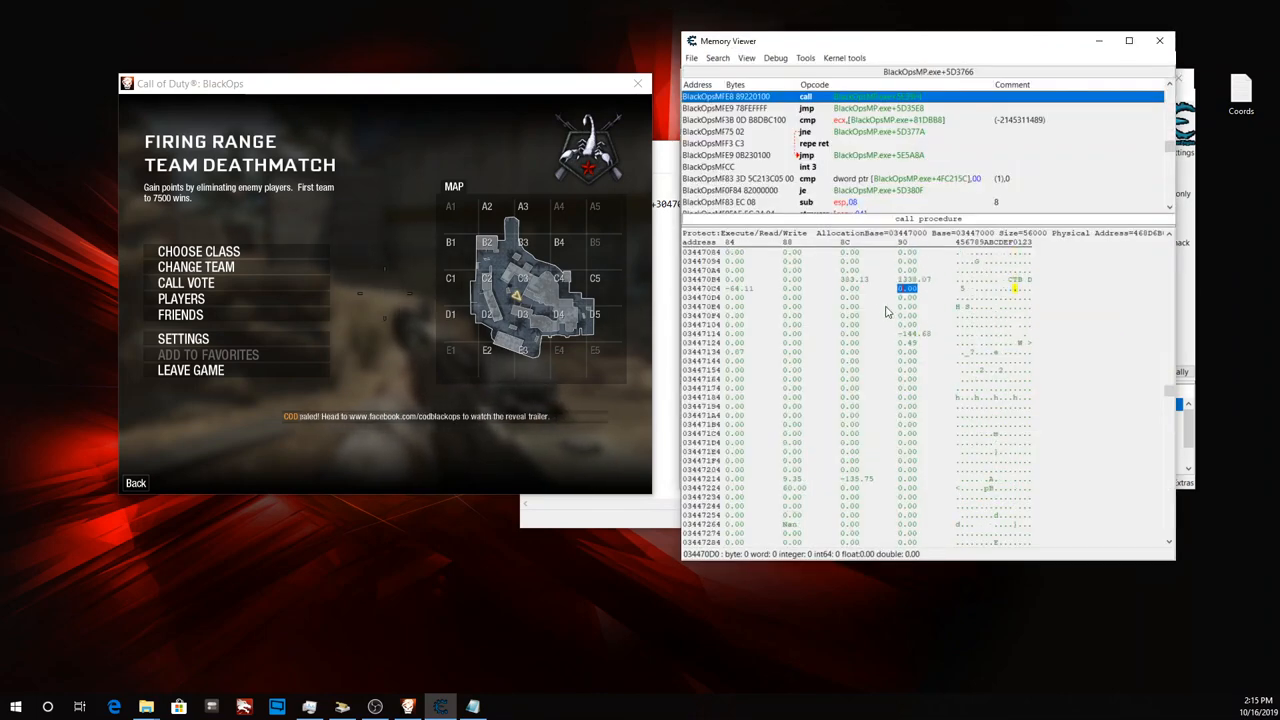
{"action": "scroll", "coordinate": [885, 293], "scroll_direction": "up", "scroll_amount": 3}
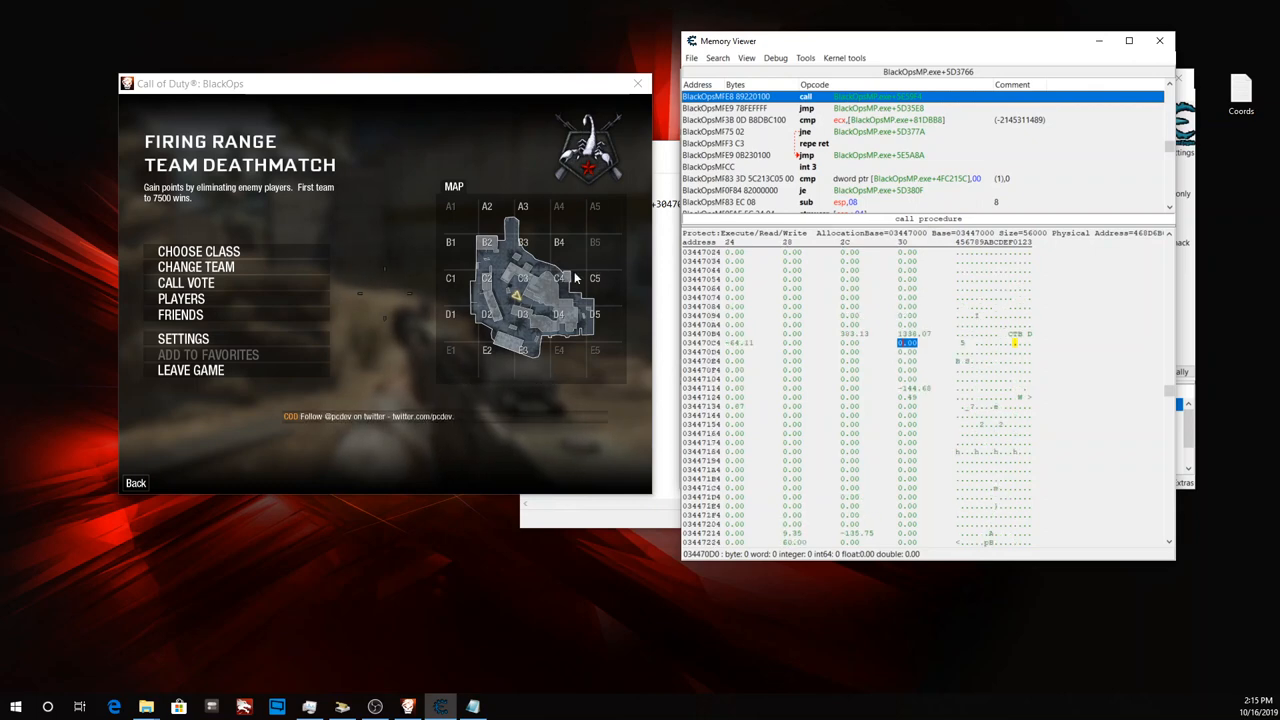
Resume the game and walk the player around to examine which floats near 034470C4 change, and pause it again.
{"action": "left_click", "coordinate": [408, 706]}
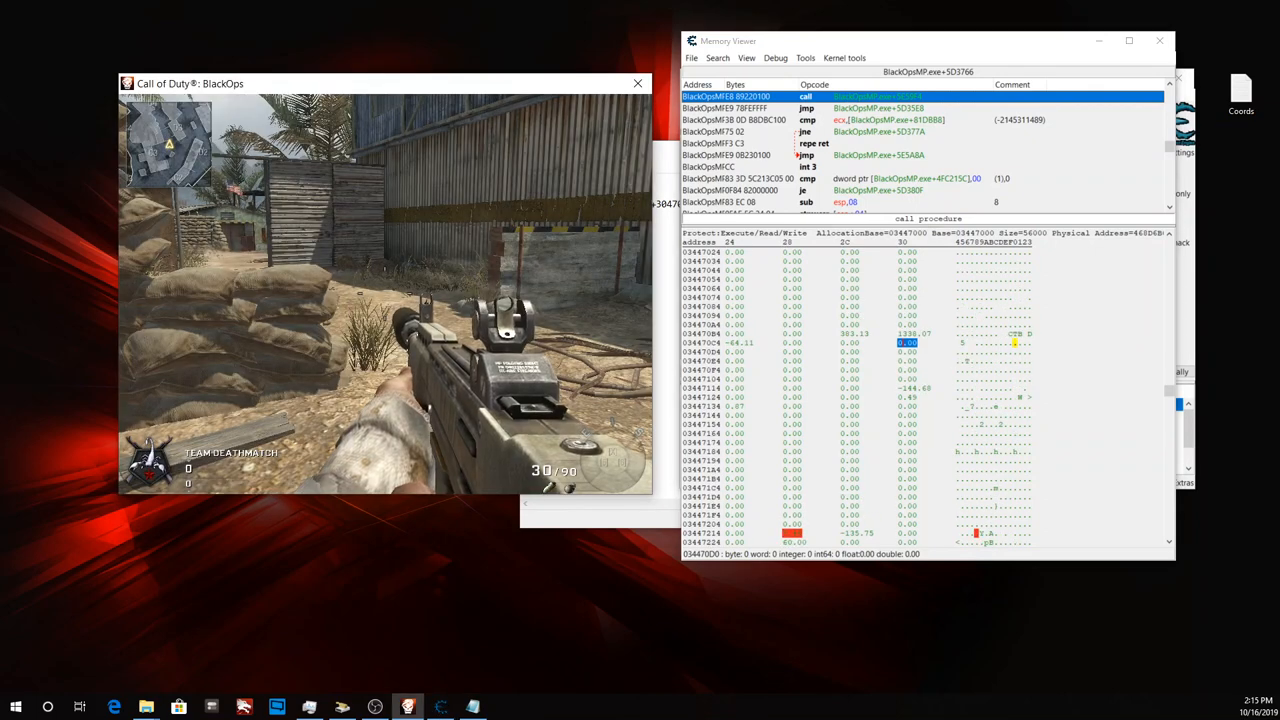
{"action": "key", "text": "w"}
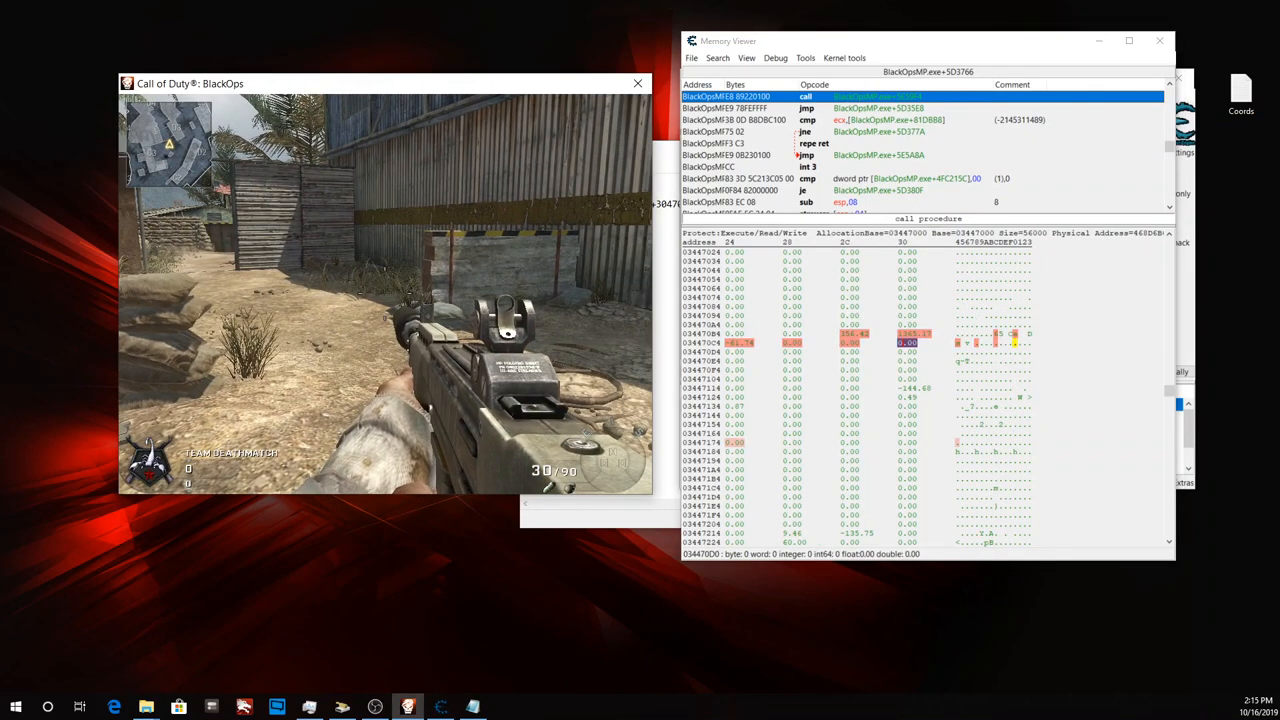
{"action": "key", "text": "w"}
{"action": "key", "text": "s"}
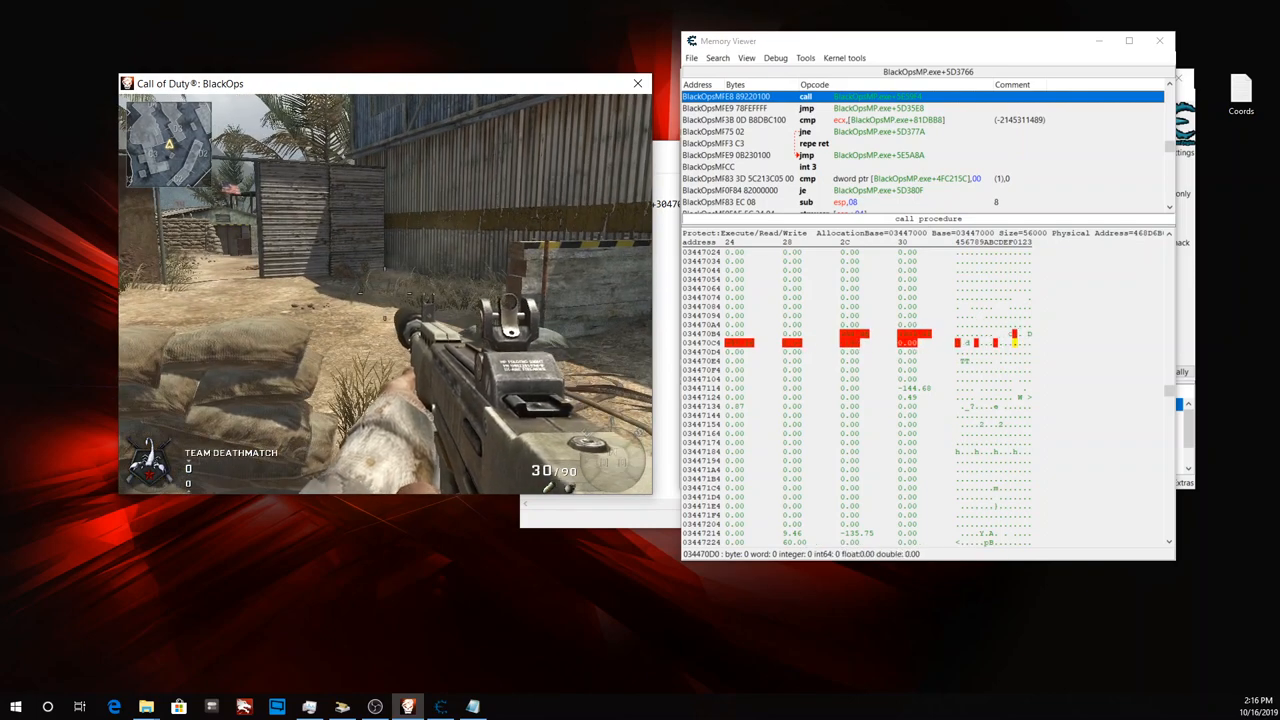
{"action": "key", "text": "w"}
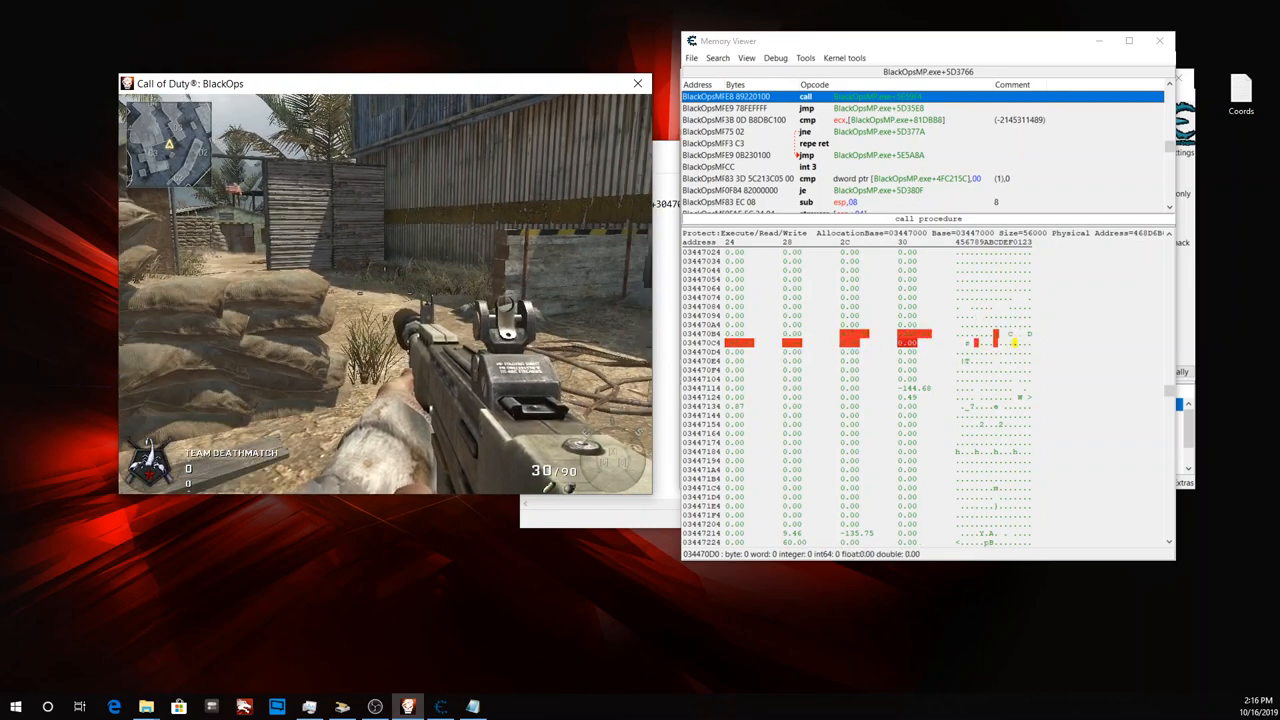
{"action": "key", "text": "s"}
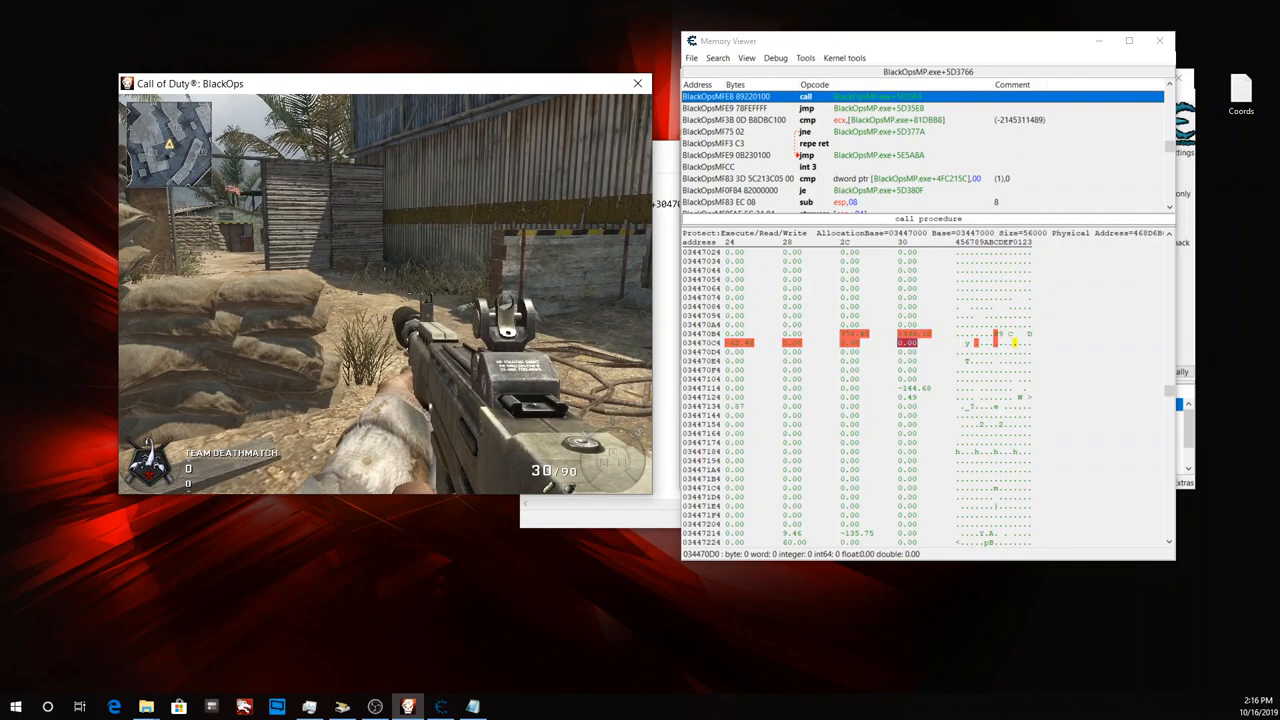
{"action": "key", "text": "w"}
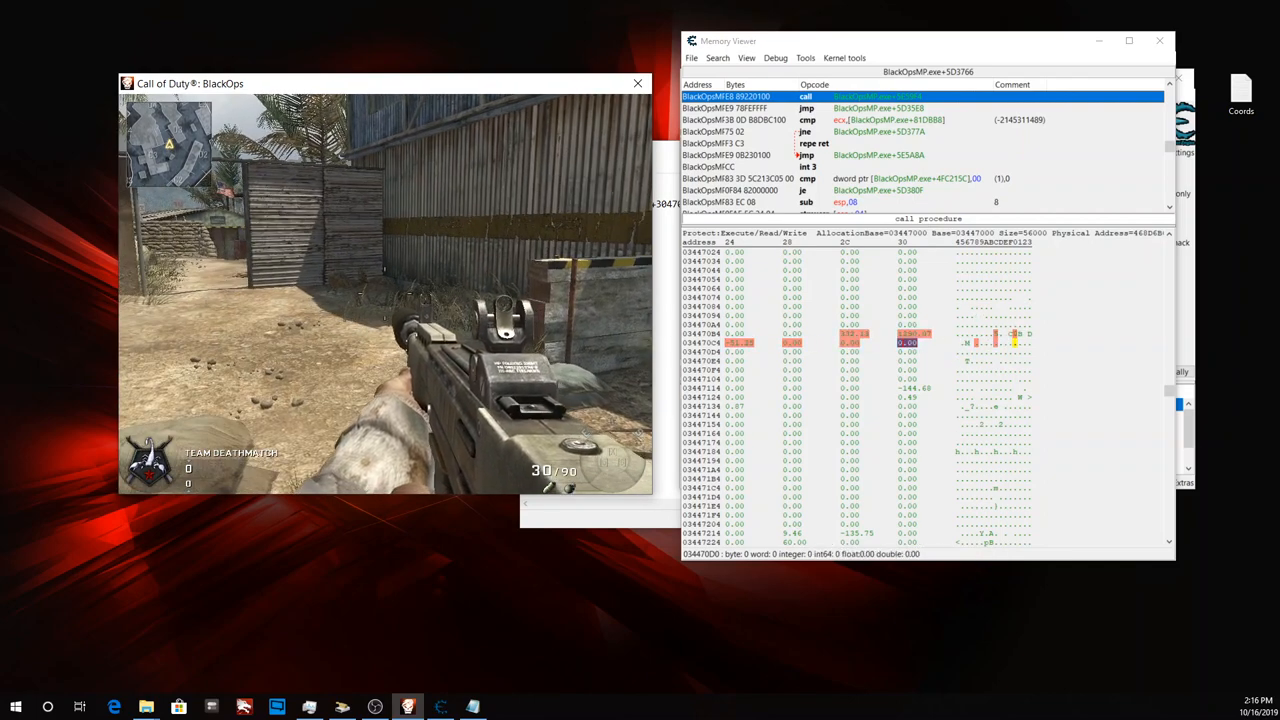
{"action": "key", "text": "d"}
{"action": "key", "text": "a"}
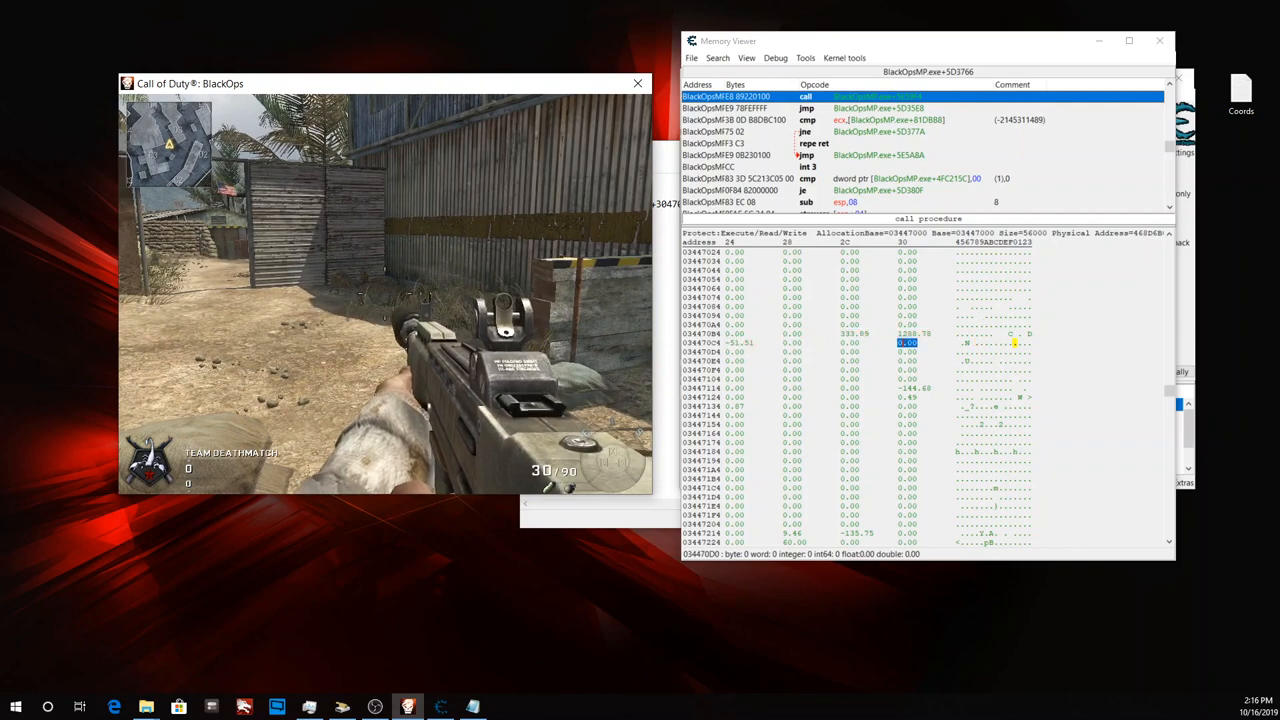
{"action": "key", "text": "w"}
{"action": "key", "text": "s"}
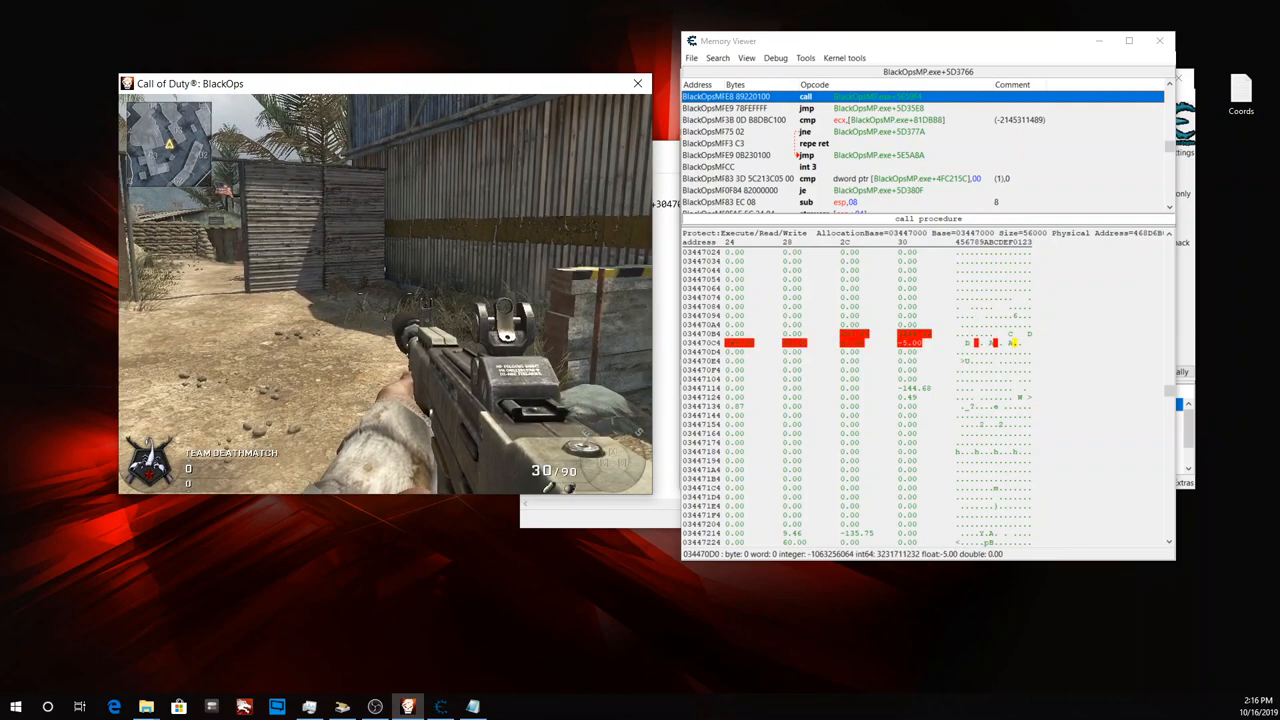
{"action": "key", "text": "d"}
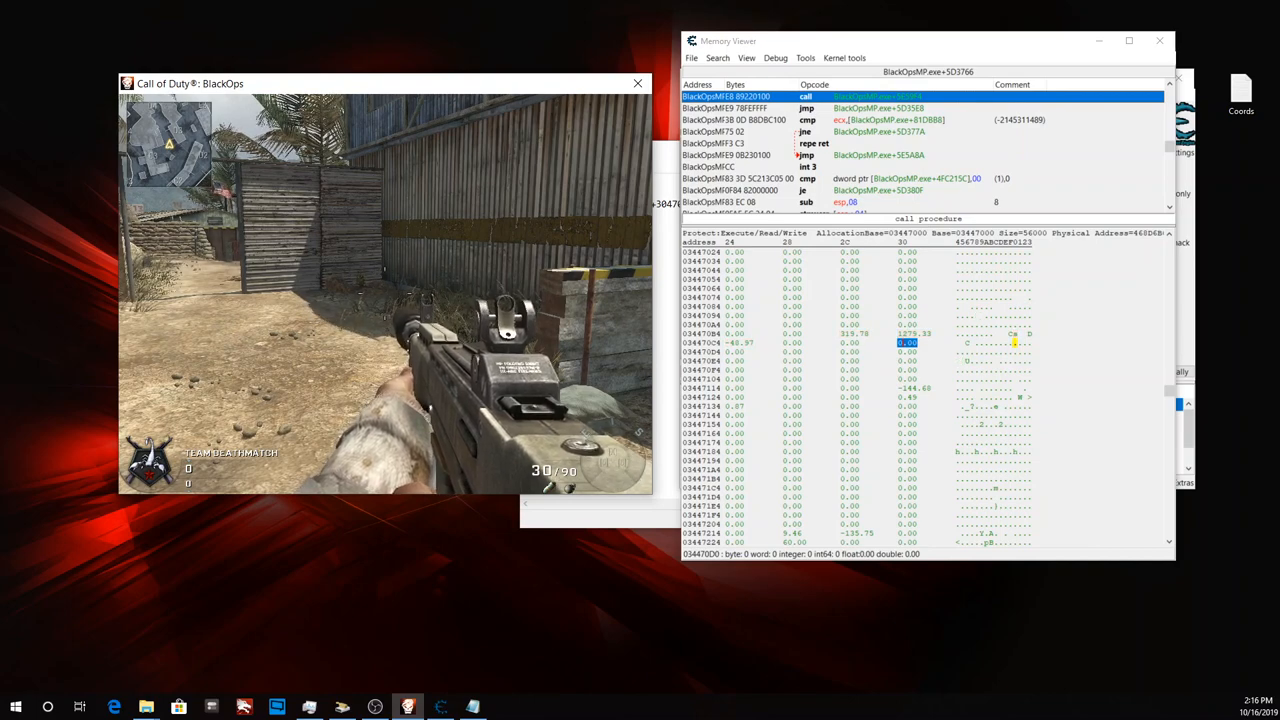
{"action": "key", "text": "Escape"}
Restore the structure dissect window to normal size and arrange it beside the Memory Viewer.
{"action": "left_click", "coordinate": [955, 65]}
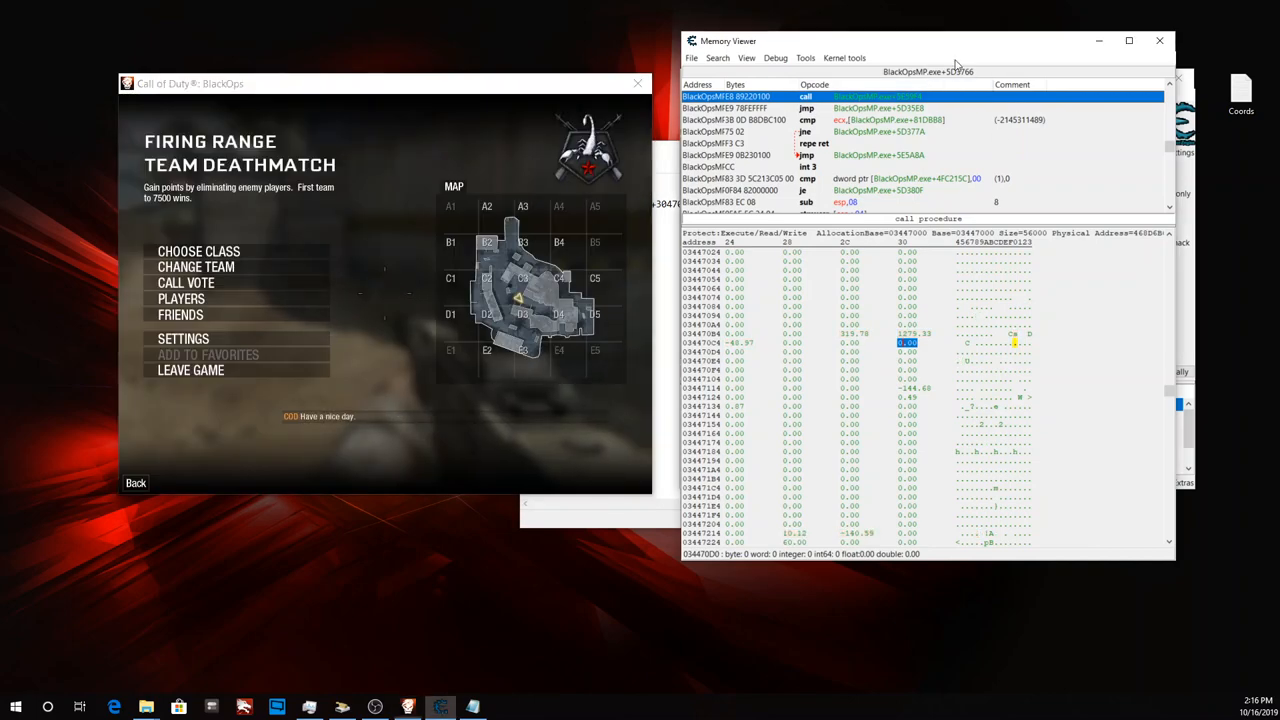
{"action": "mouse_move", "coordinate": [955, 65]}
{"action": "left_mouse_down"}
{"action": "mouse_move", "coordinate": [948, 252]}
{"action": "mouse_move", "coordinate": [911, 247]}
{"action": "mouse_move", "coordinate": [976, 77]}
{"action": "left_mouse_up"}
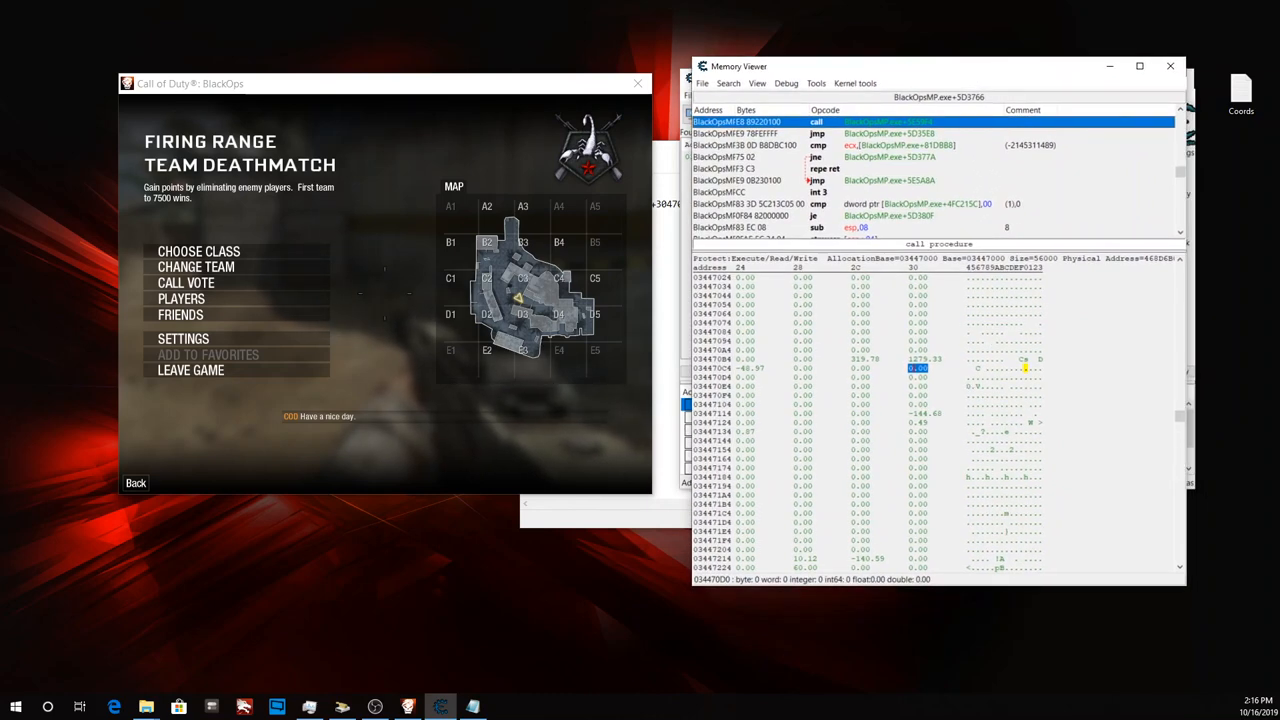
{"action": "key", "text": "alt+Tab"}
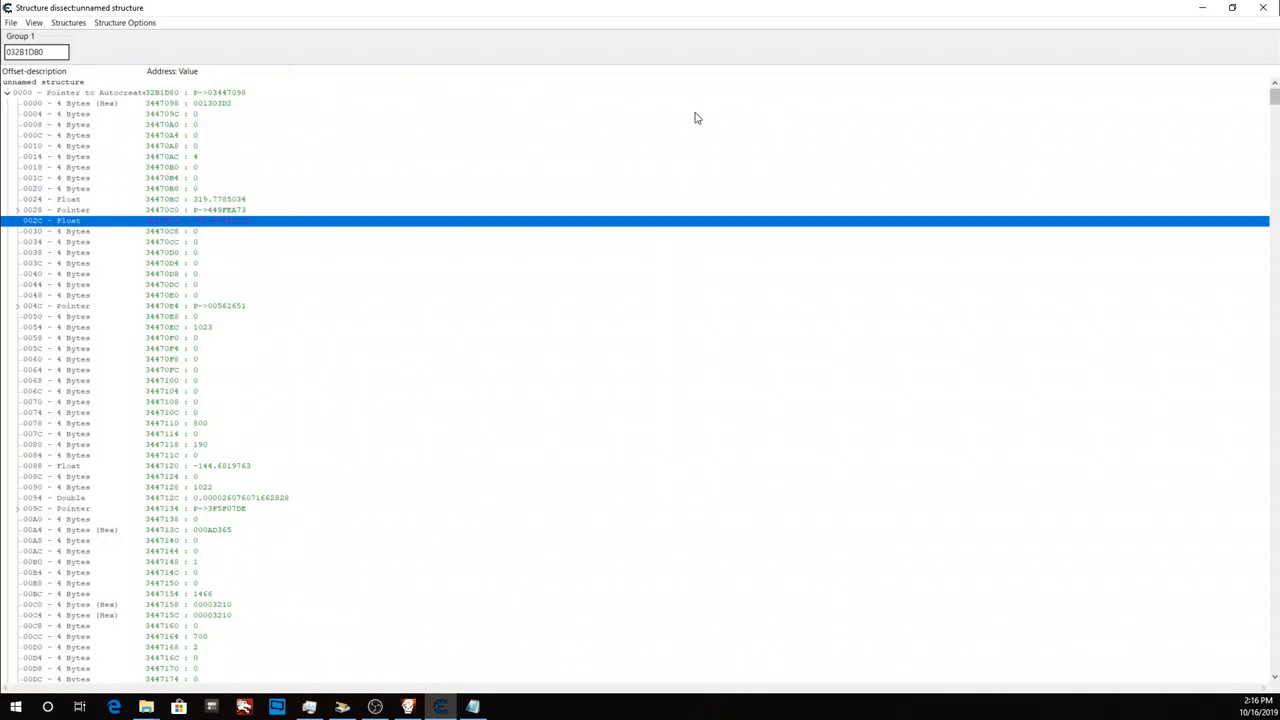
{"action": "left_click", "coordinate": [1232, 7]}
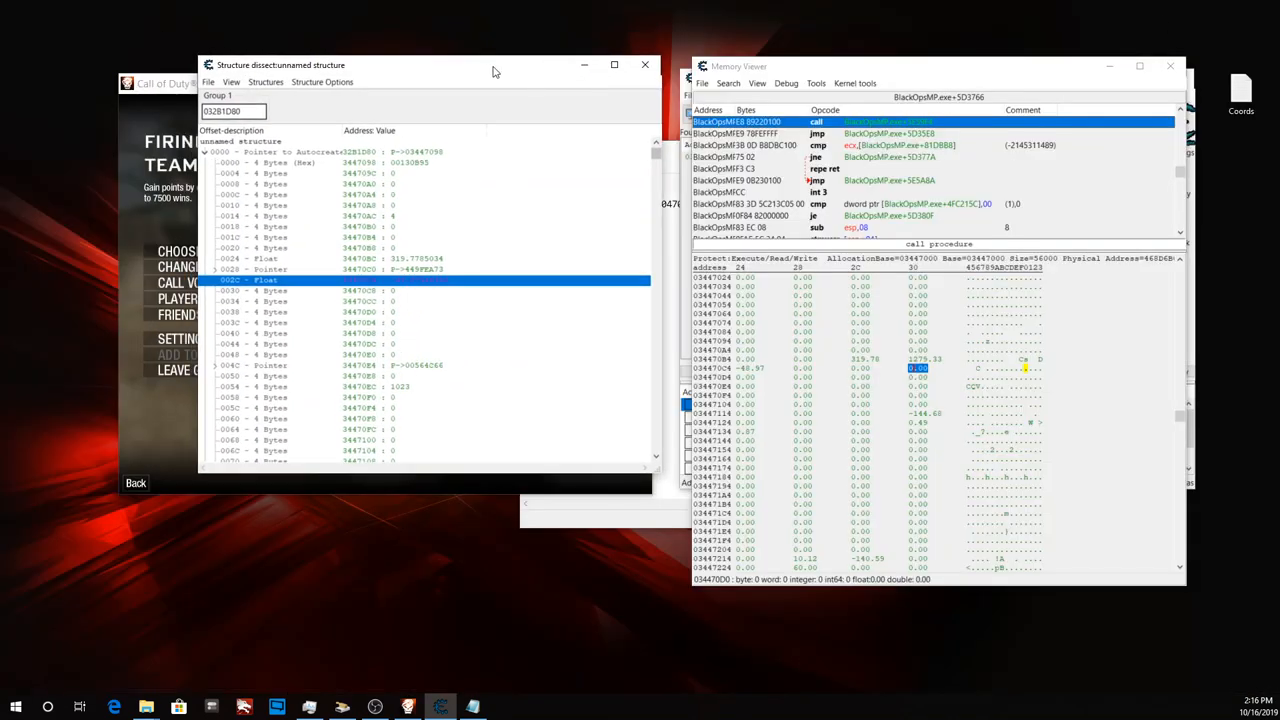
{"action": "mouse_move", "coordinate": [492, 72]}
{"action": "left_mouse_down"}
{"action": "mouse_move", "coordinate": [500, 108]}
{"action": "mouse_move", "coordinate": [516, 73]}
{"action": "left_mouse_up"}
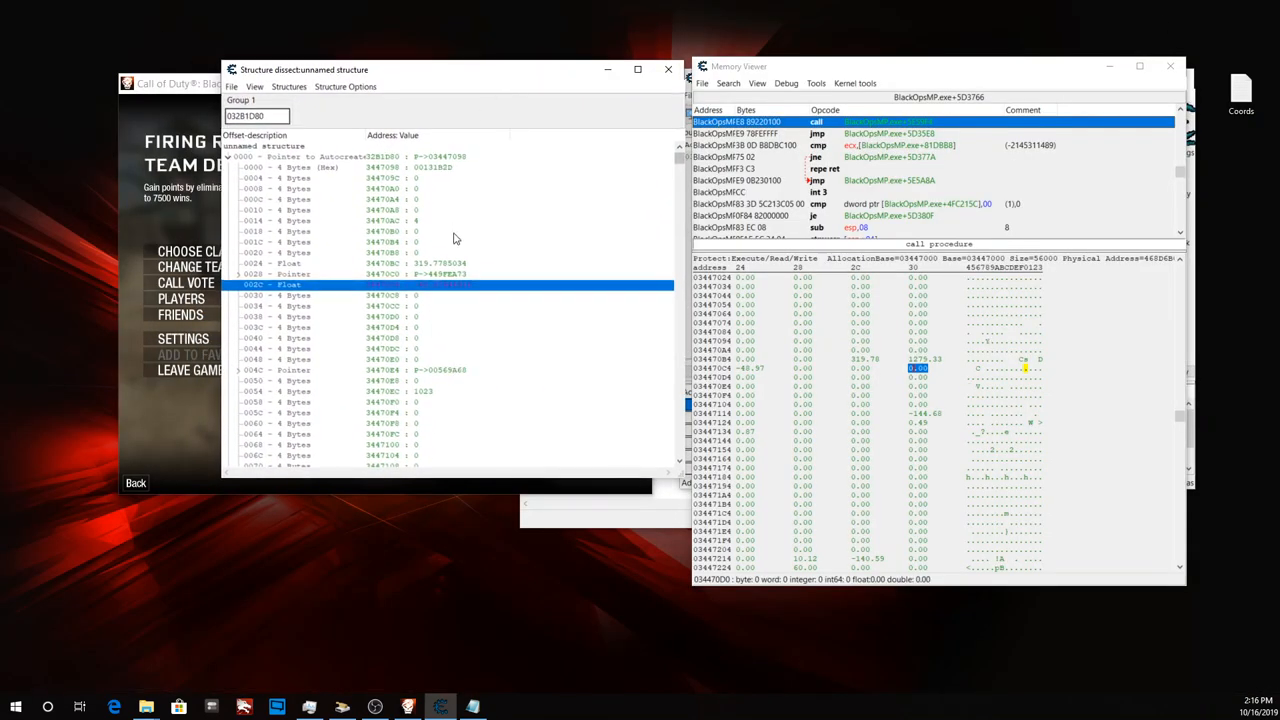
Select the 0024 Float entry and the matching float at 034470BC in memory, and move the Memory Viewer off the address list.
{"action": "left_click", "coordinate": [440, 266]}
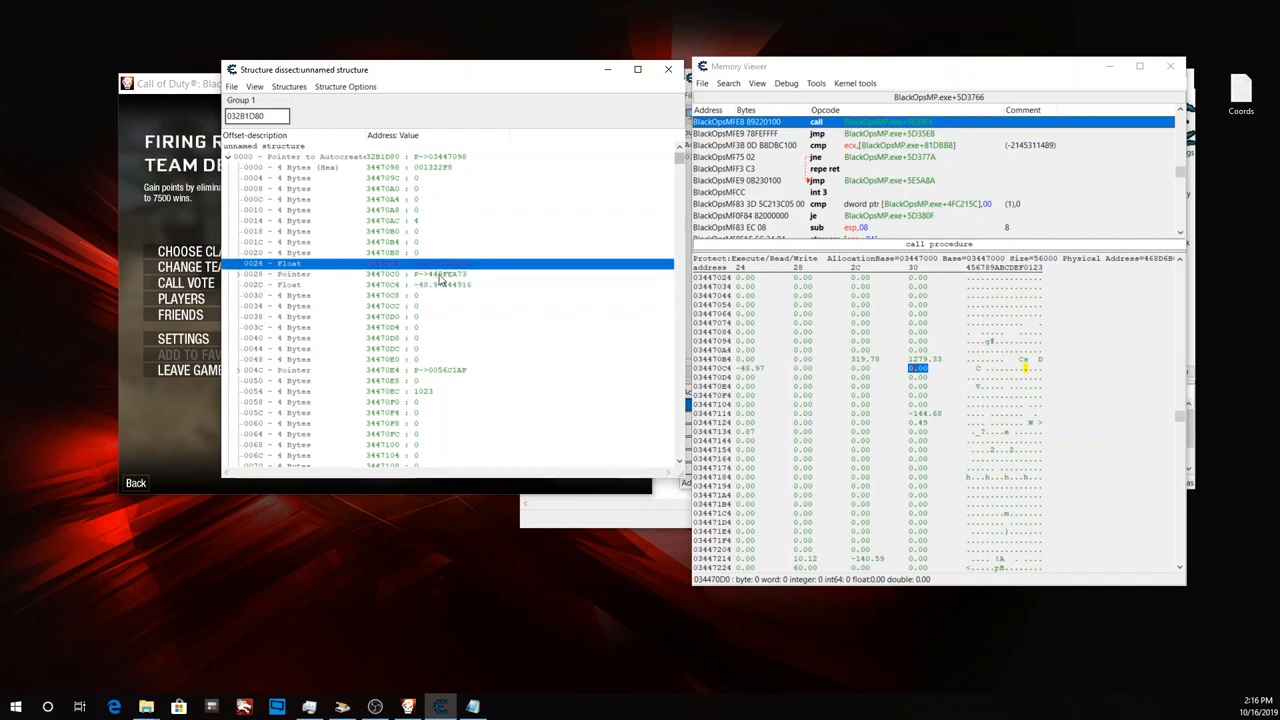
{"action": "left_click", "coordinate": [862, 359]}
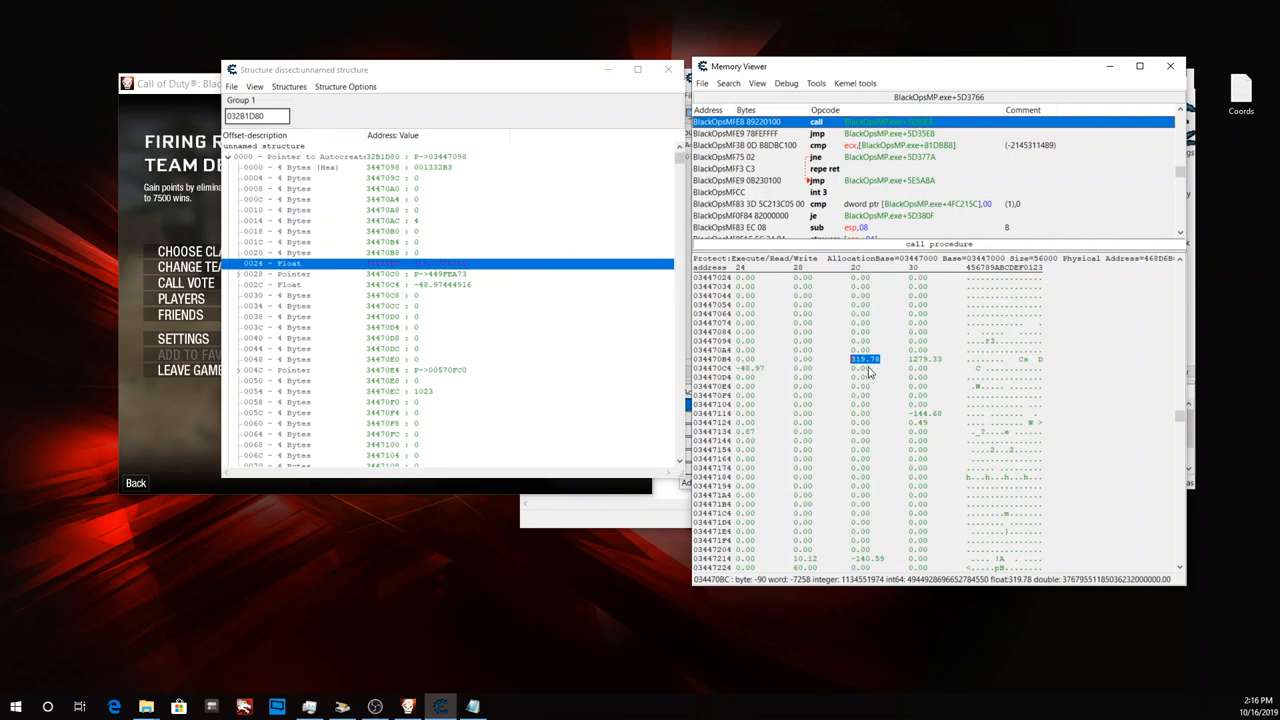
{"action": "left_click_drag", "start_coordinate": [923, 80], "coordinate": [341, 102]}
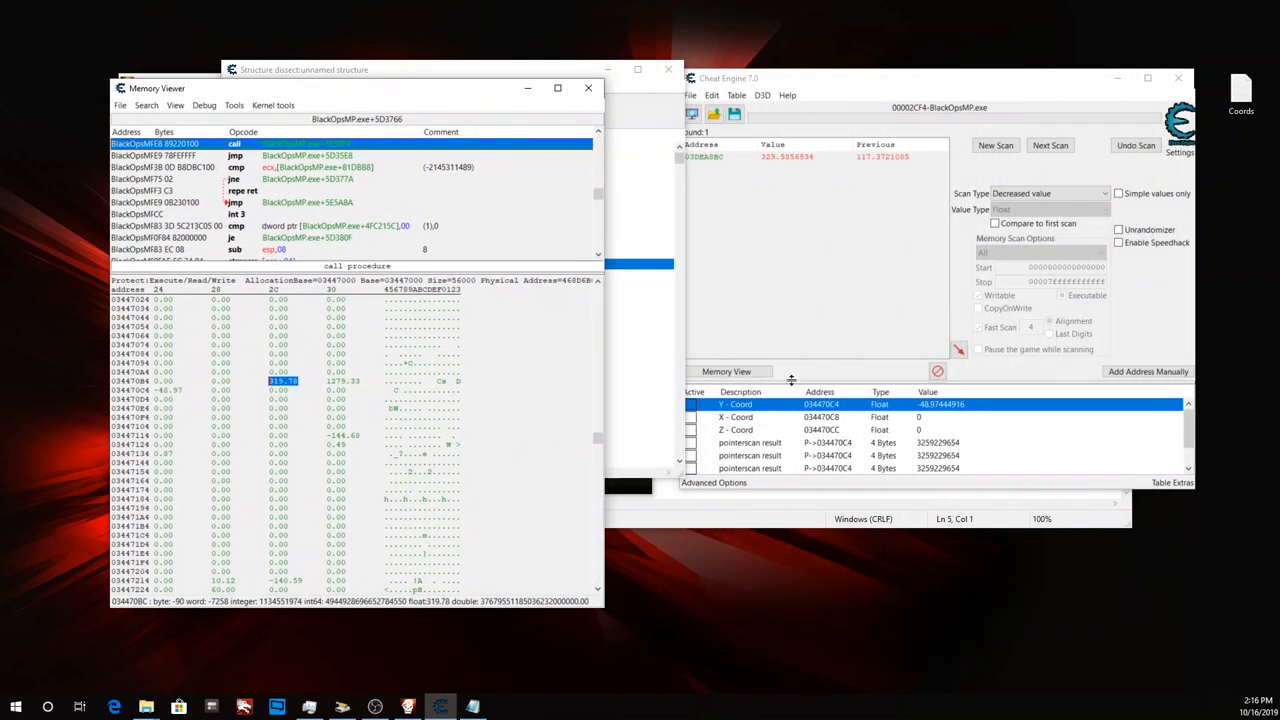
Delete the old X - Coord and Z - Coord records from the address list.
{"action": "left_click", "coordinate": [818, 417]}
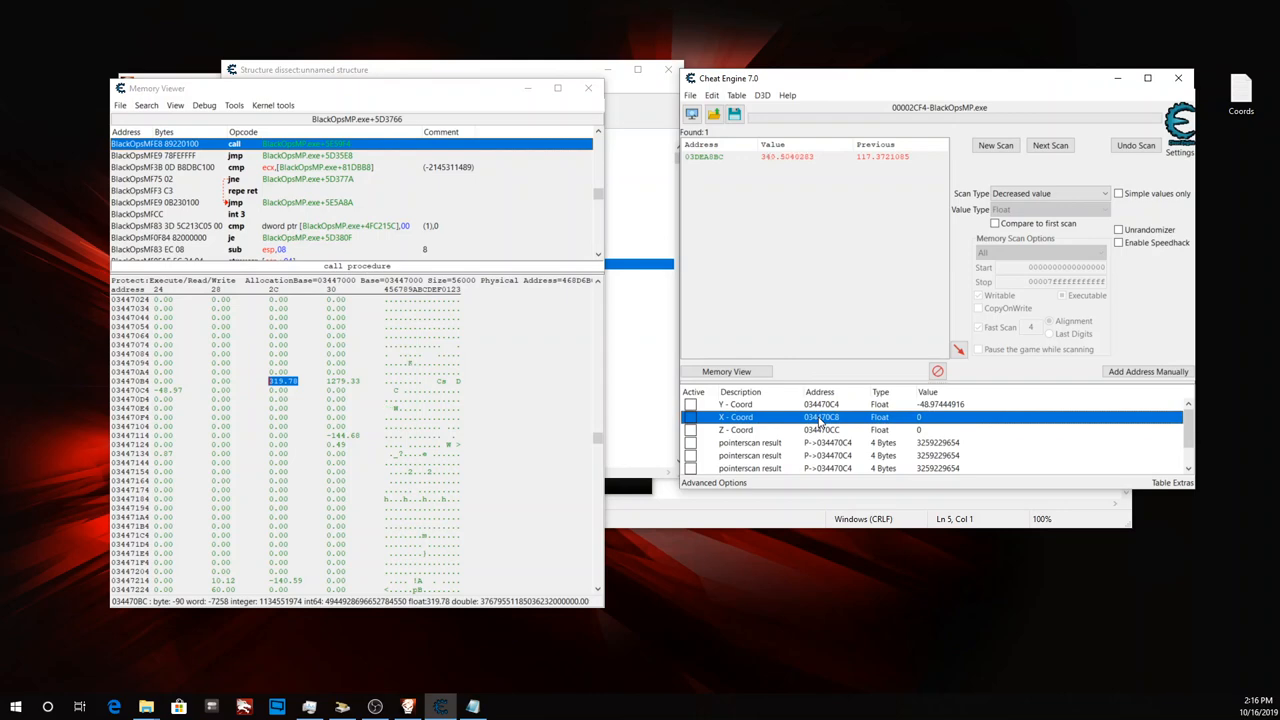
{"action": "key", "text": "Down"}
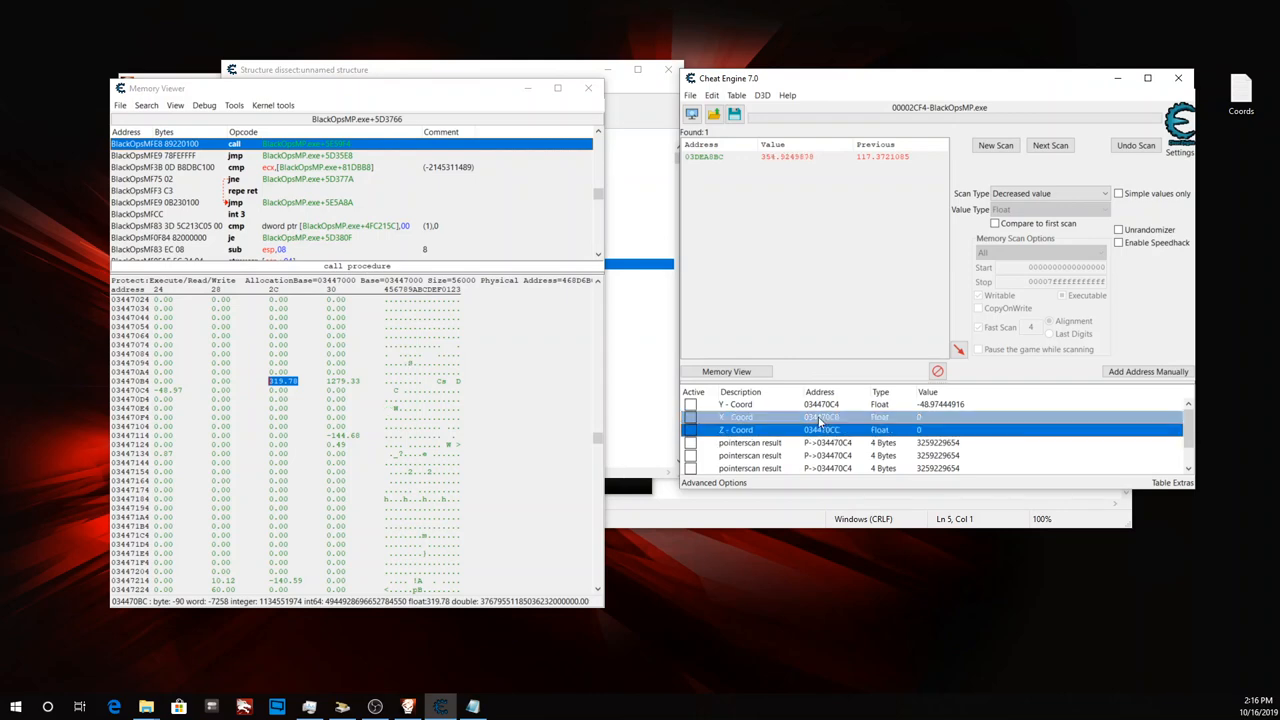
{"action": "right_click", "coordinate": [812, 430]}
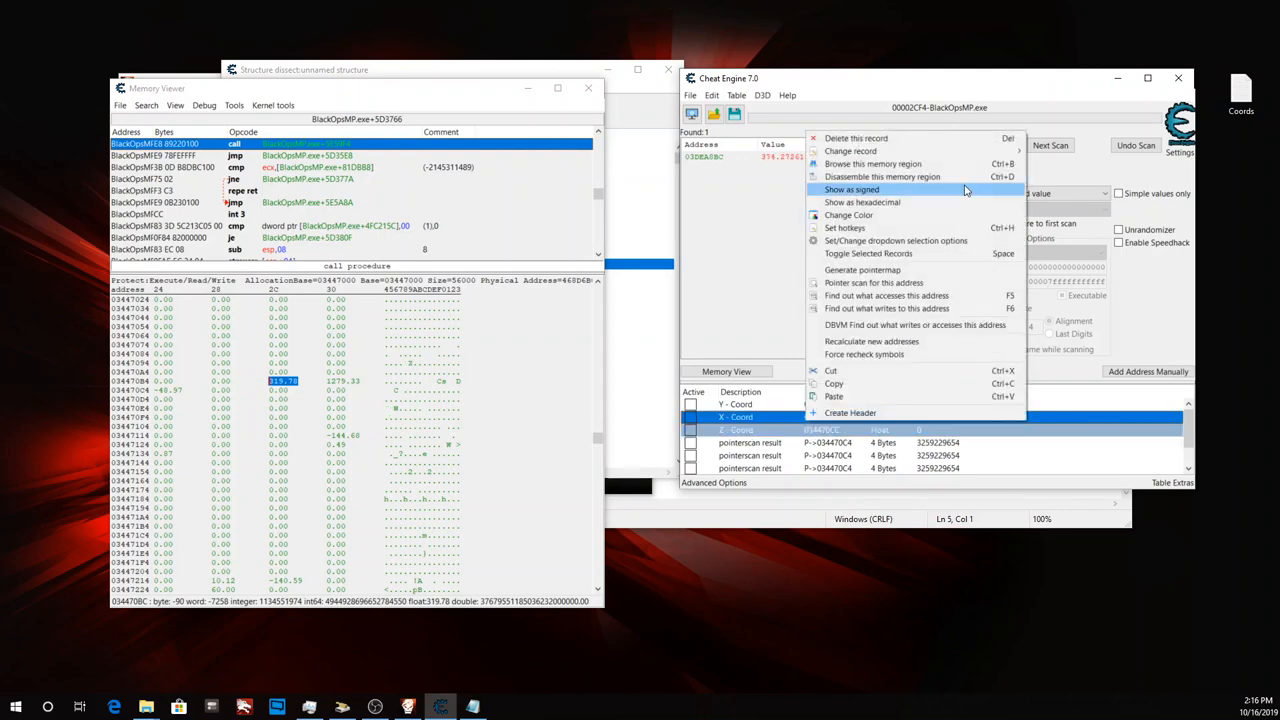
{"action": "left_click", "coordinate": [931, 147]}
{"action": "left_click", "coordinate": [678, 355]}
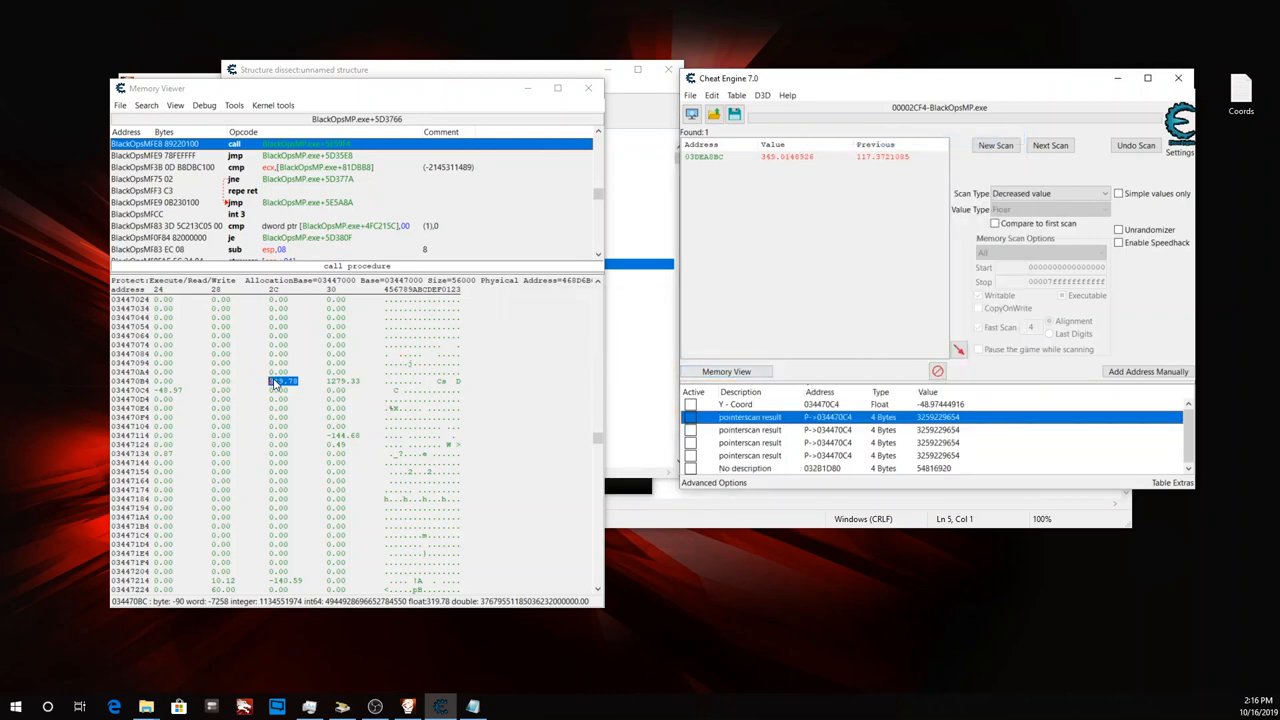
Add the floats at 034470BC and 034470C0 from memory to the address list, and close the Memory Viewer.
{"action": "right_click", "coordinate": [274, 382]}
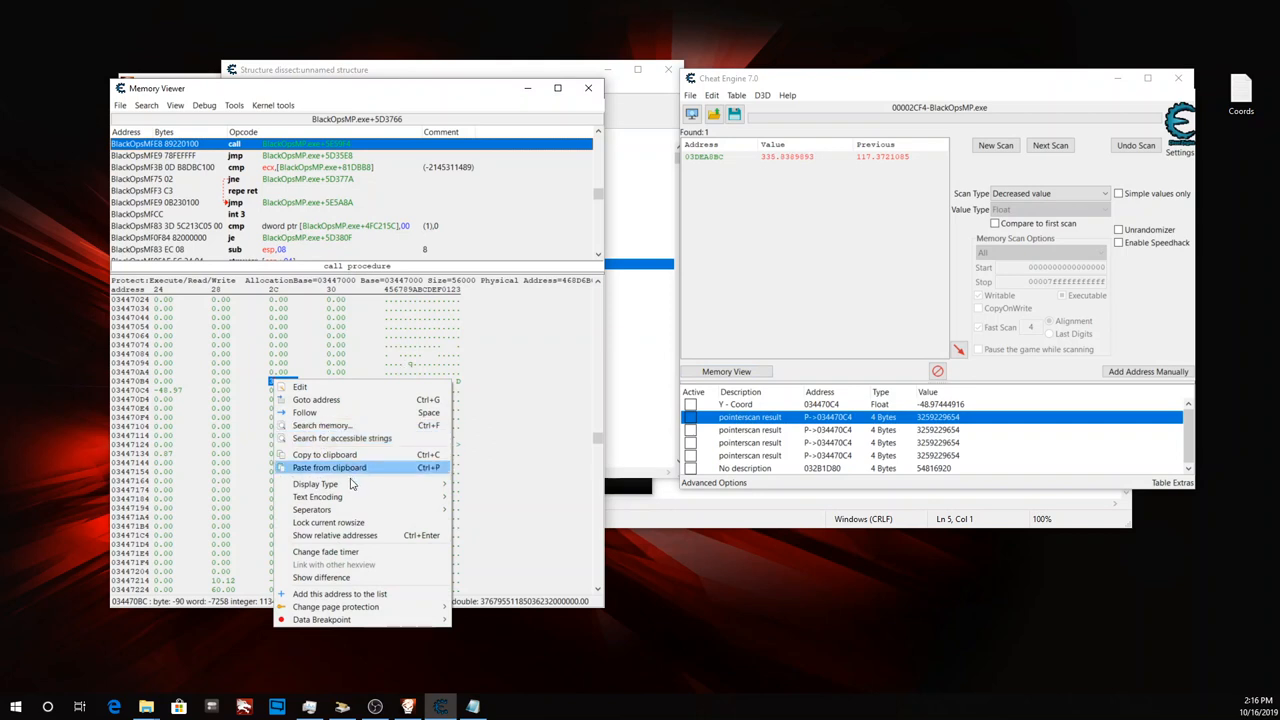
{"action": "left_click", "coordinate": [340, 593]}
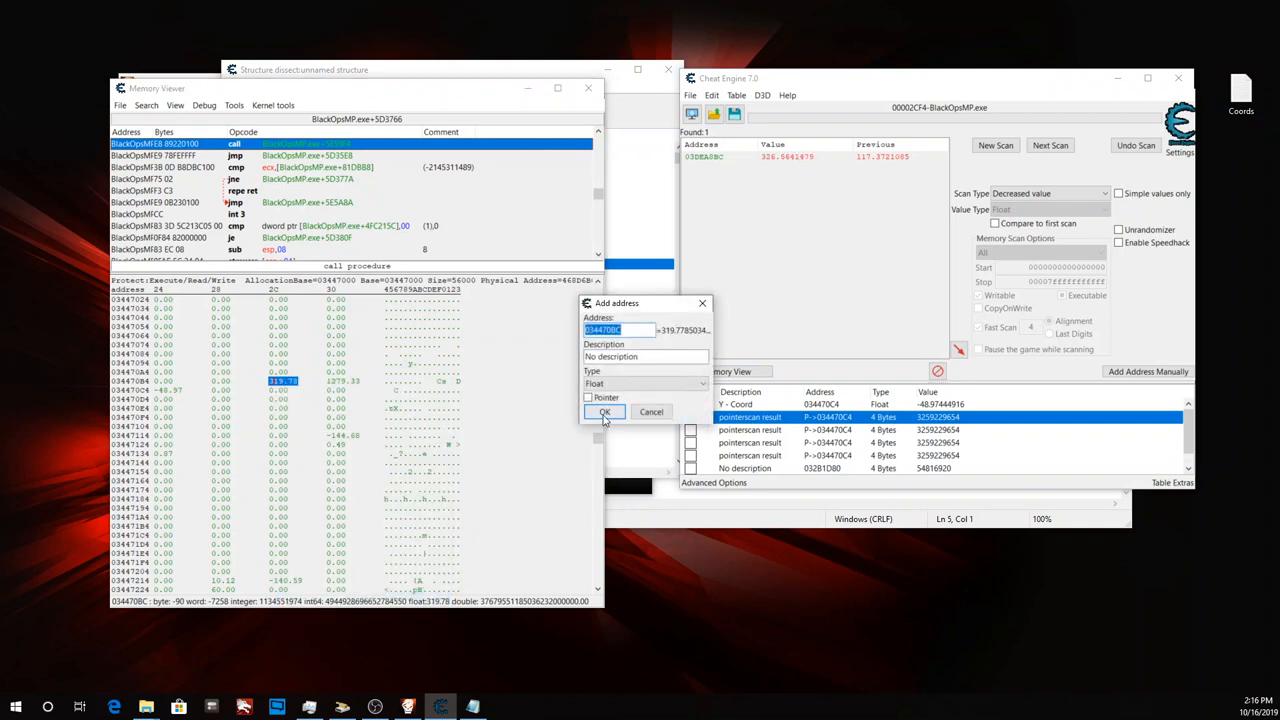
{"action": "left_click", "coordinate": [604, 414]}
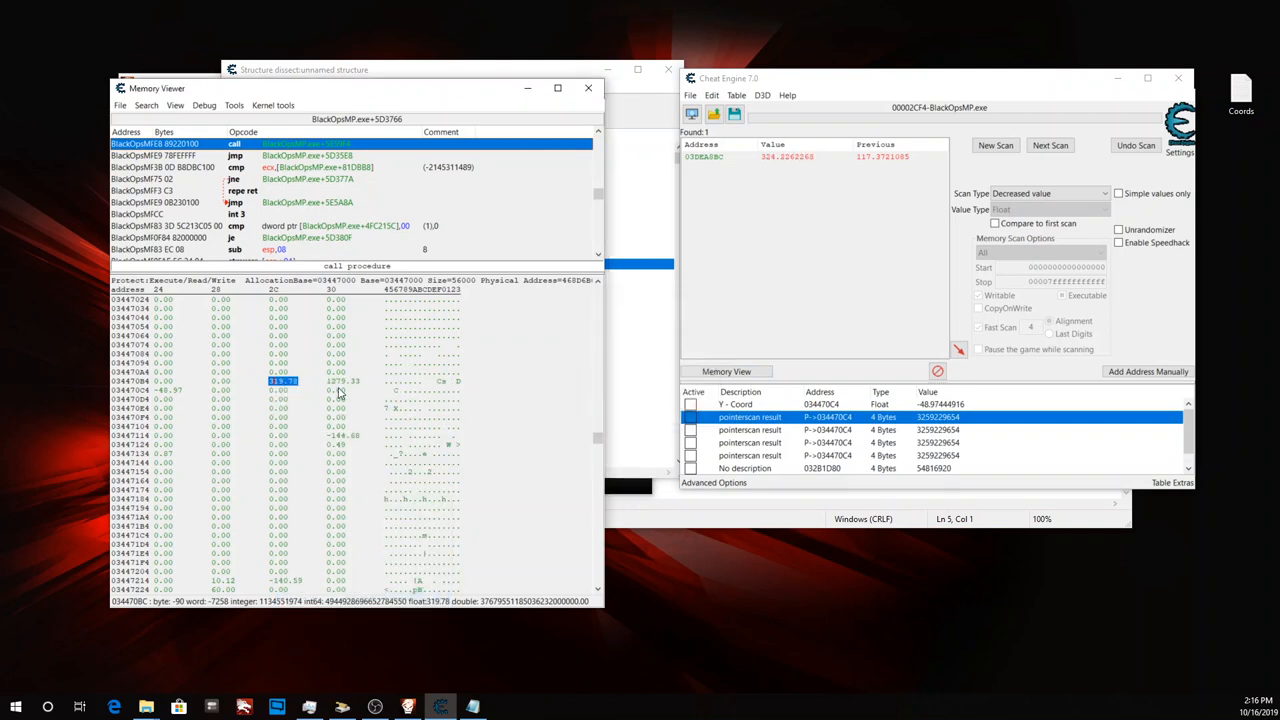
{"action": "right_click", "coordinate": [340, 384]}
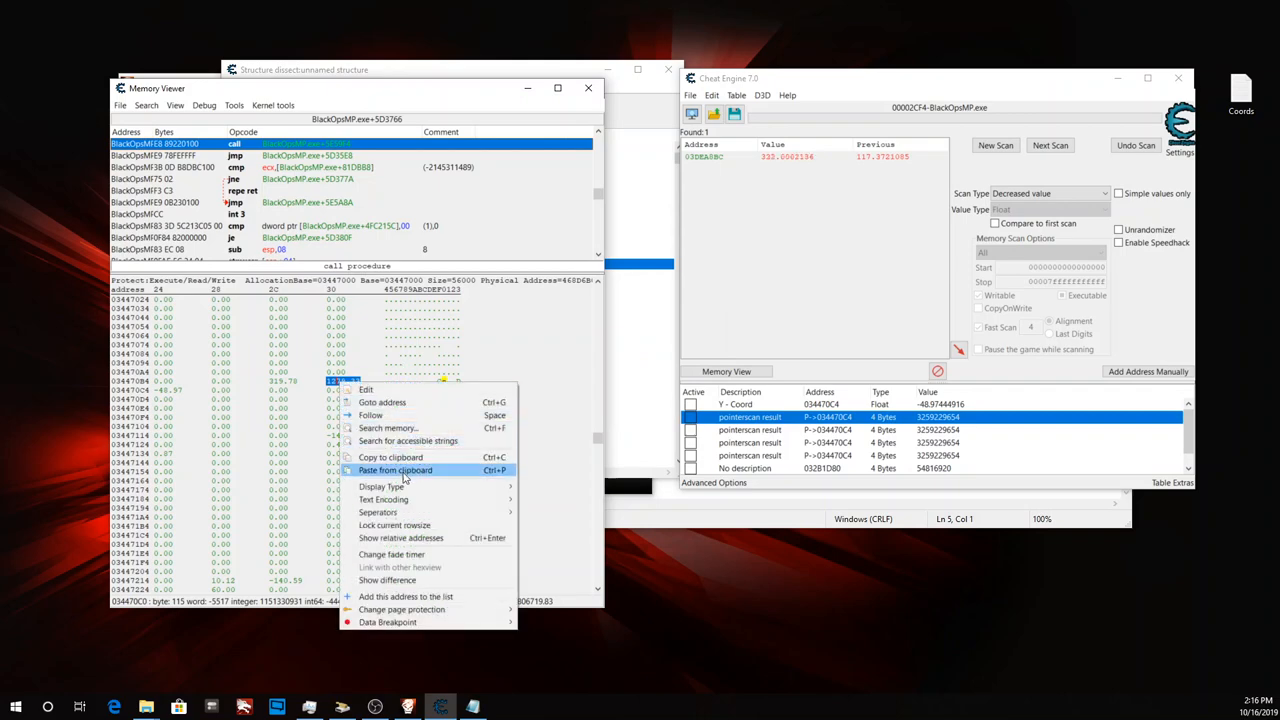
{"action": "mouse_move", "coordinate": [419, 495]}
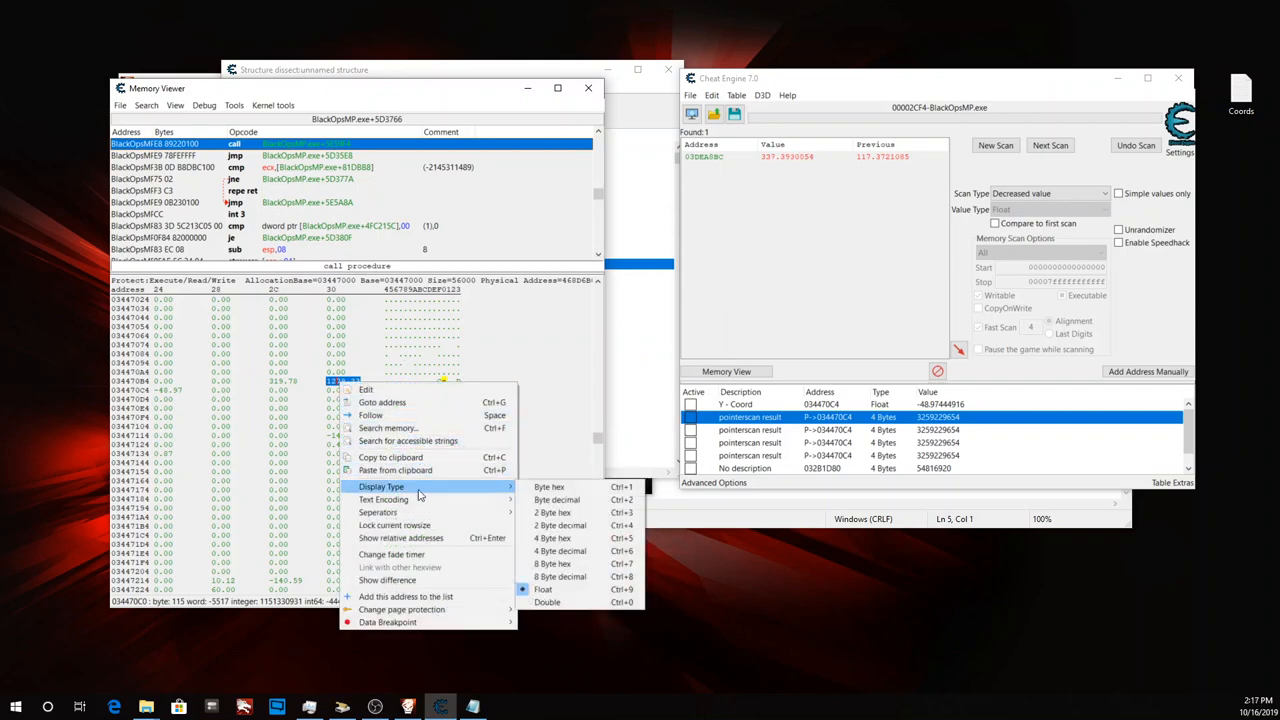
{"action": "left_click", "coordinate": [405, 596]}
{"action": "left_click", "coordinate": [604, 412]}
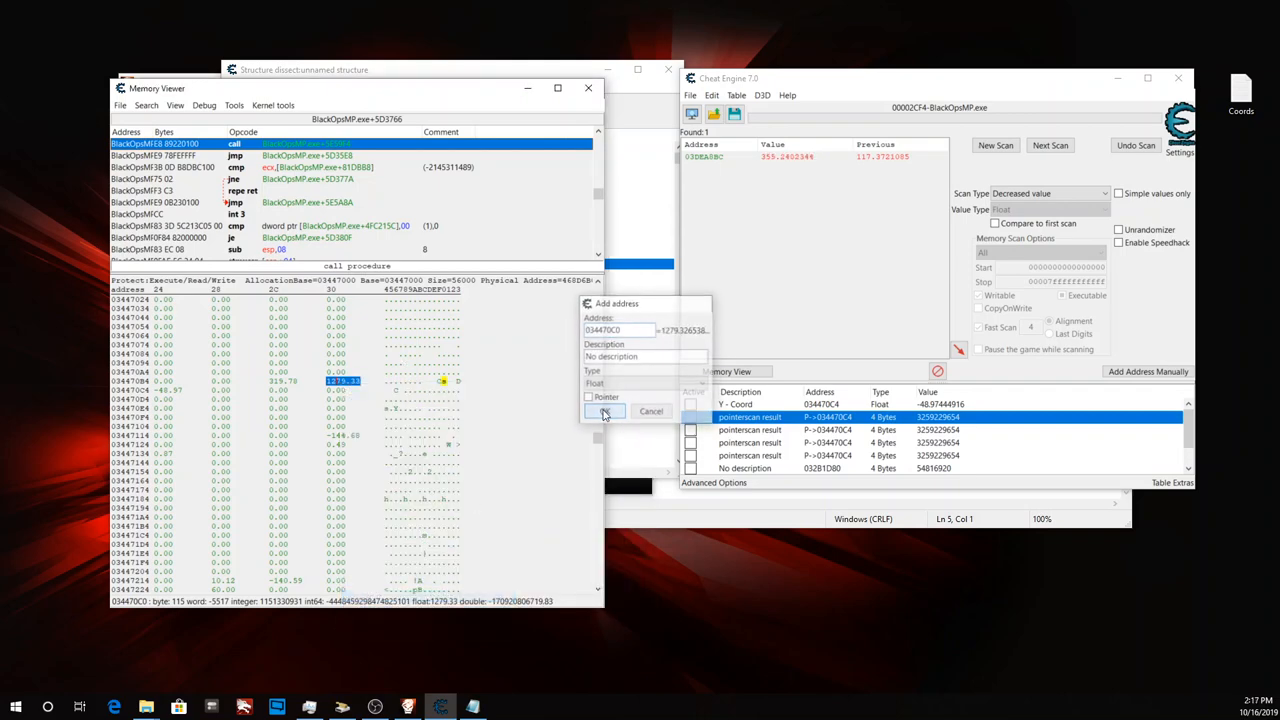
{"action": "left_click", "coordinate": [589, 88]}
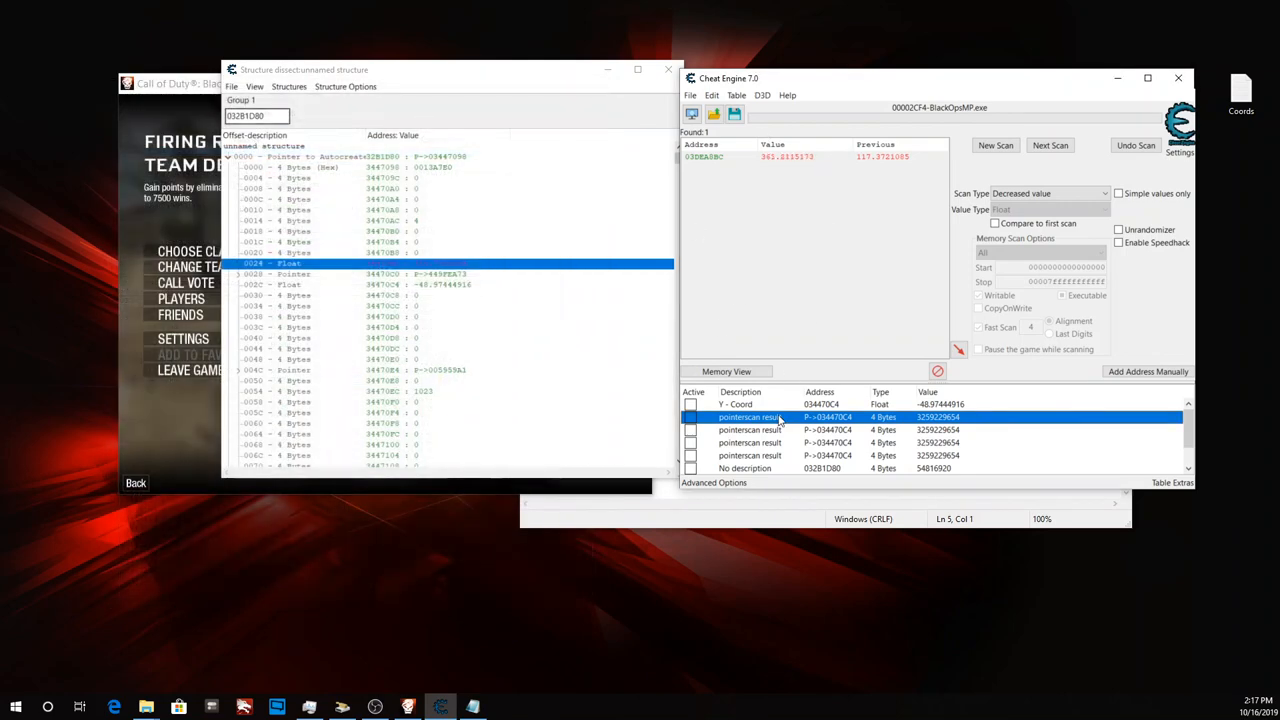
Move the structure dissect window clear of the game's title bar, bring the game forward, and briefly resume and pause it.
{"action": "scroll", "coordinate": [779, 421], "scroll_direction": "down", "scroll_amount": 1}
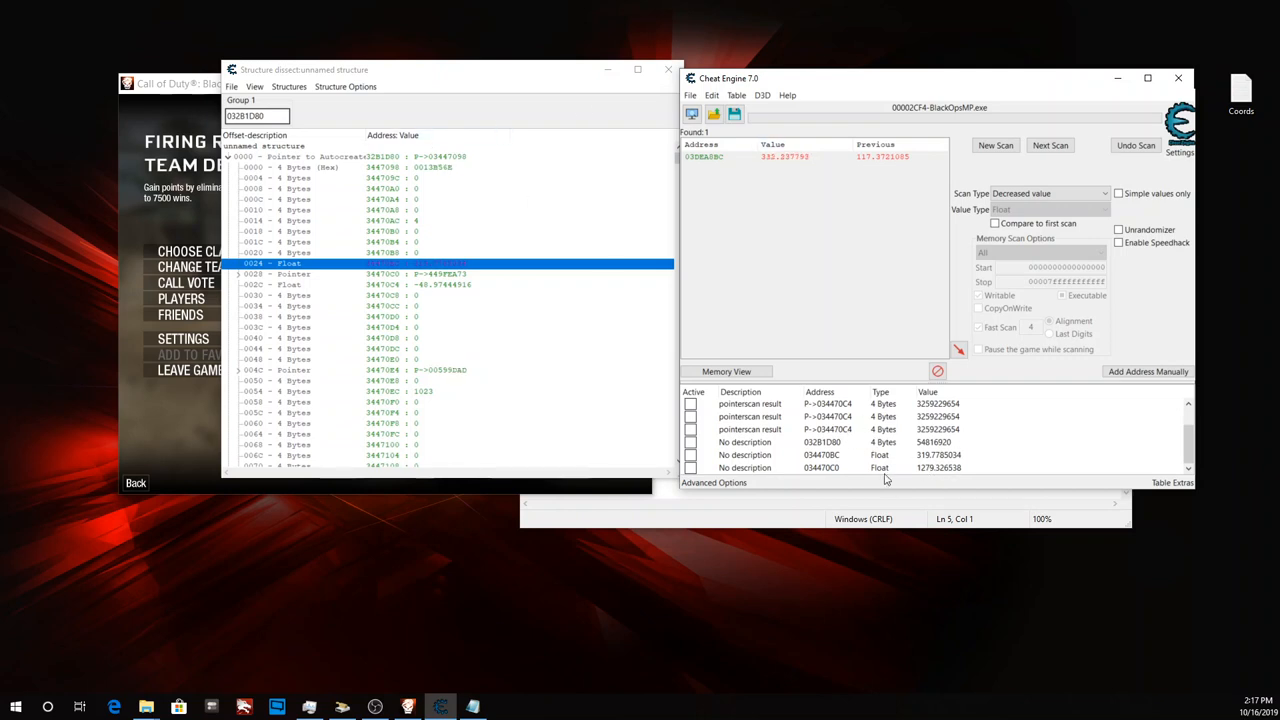
{"action": "left_click_drag", "start_coordinate": [425, 78], "coordinate": [423, 103]}
{"action": "left_click", "coordinate": [189, 85]}
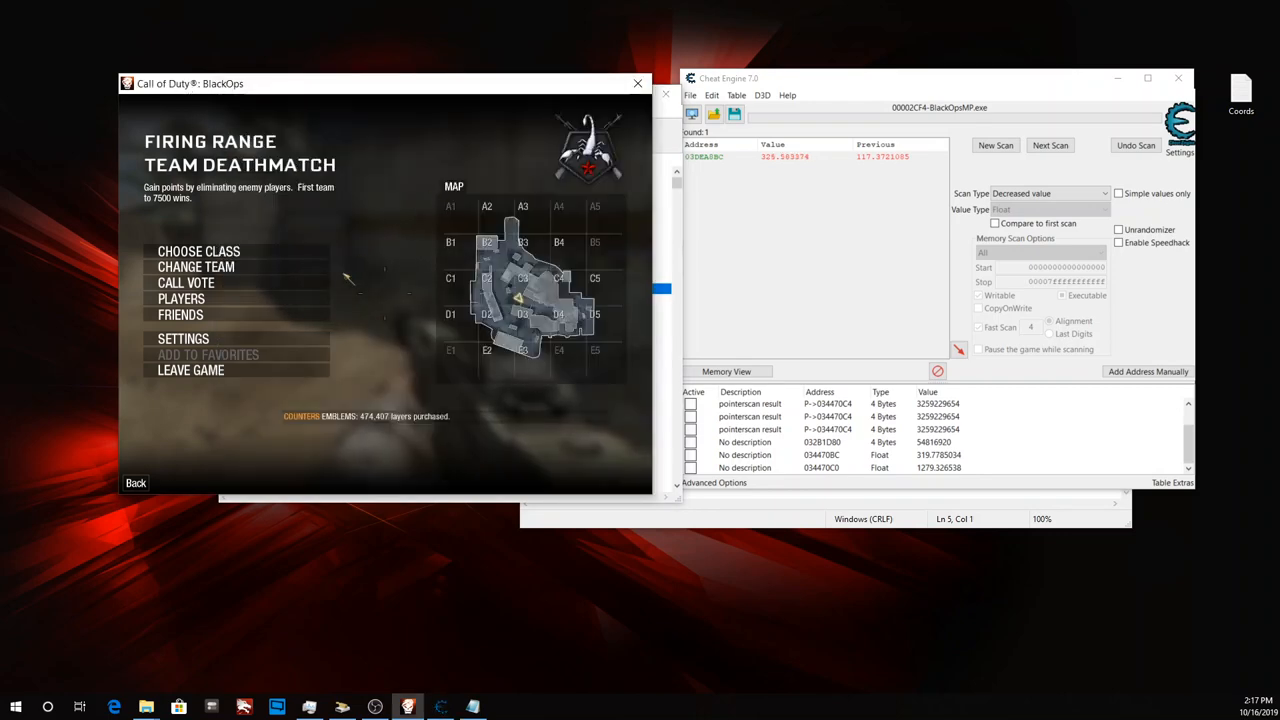
{"action": "left_click", "coordinate": [271, 253]}
{"action": "left_click", "coordinate": [271, 258]}
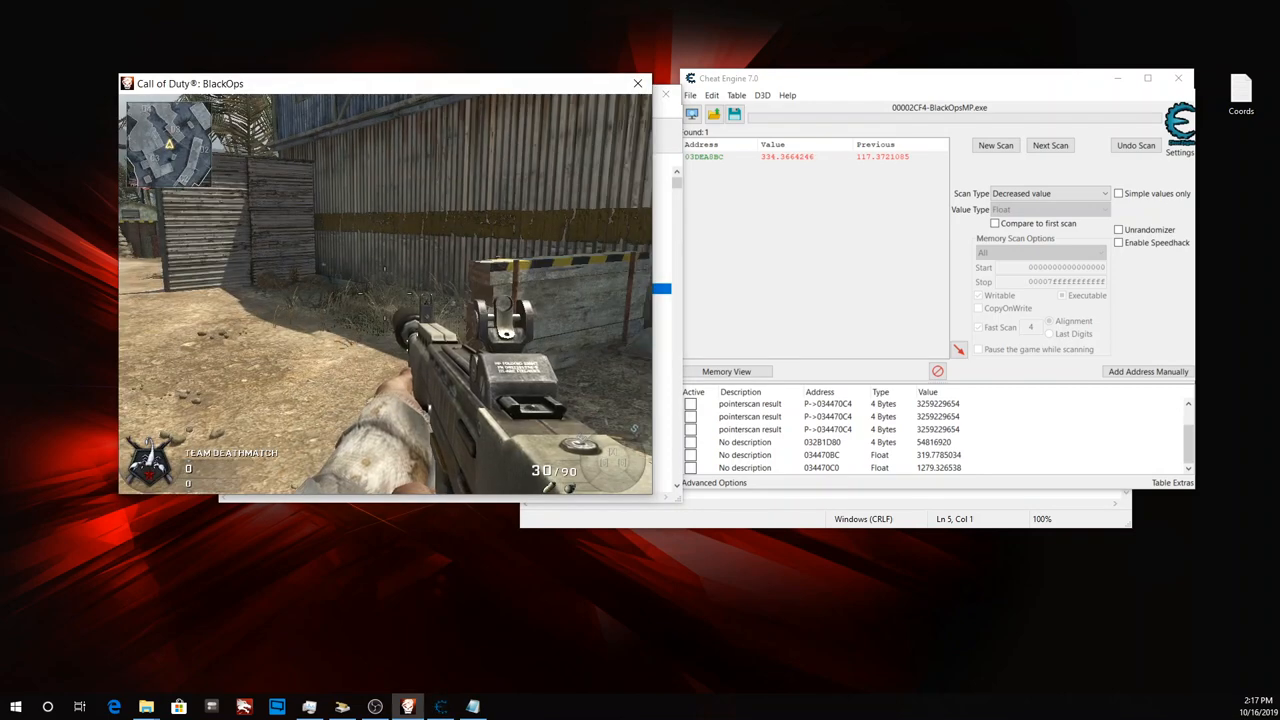
{"action": "key", "text": "Escape"}
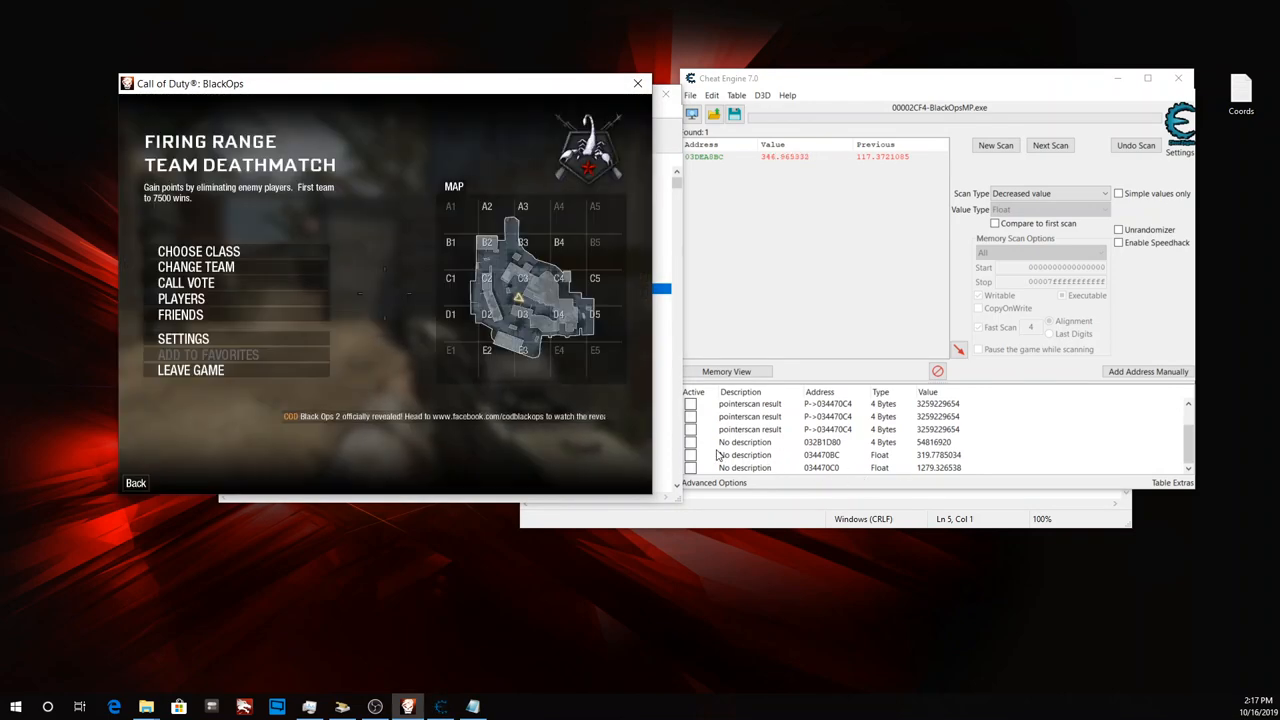
Freeze the 034470BC record and walk the player around in the game to test which movement it locks, pausing again at the end.
{"action": "left_click", "coordinate": [697, 456]}
{"action": "key", "text": "Escape"}
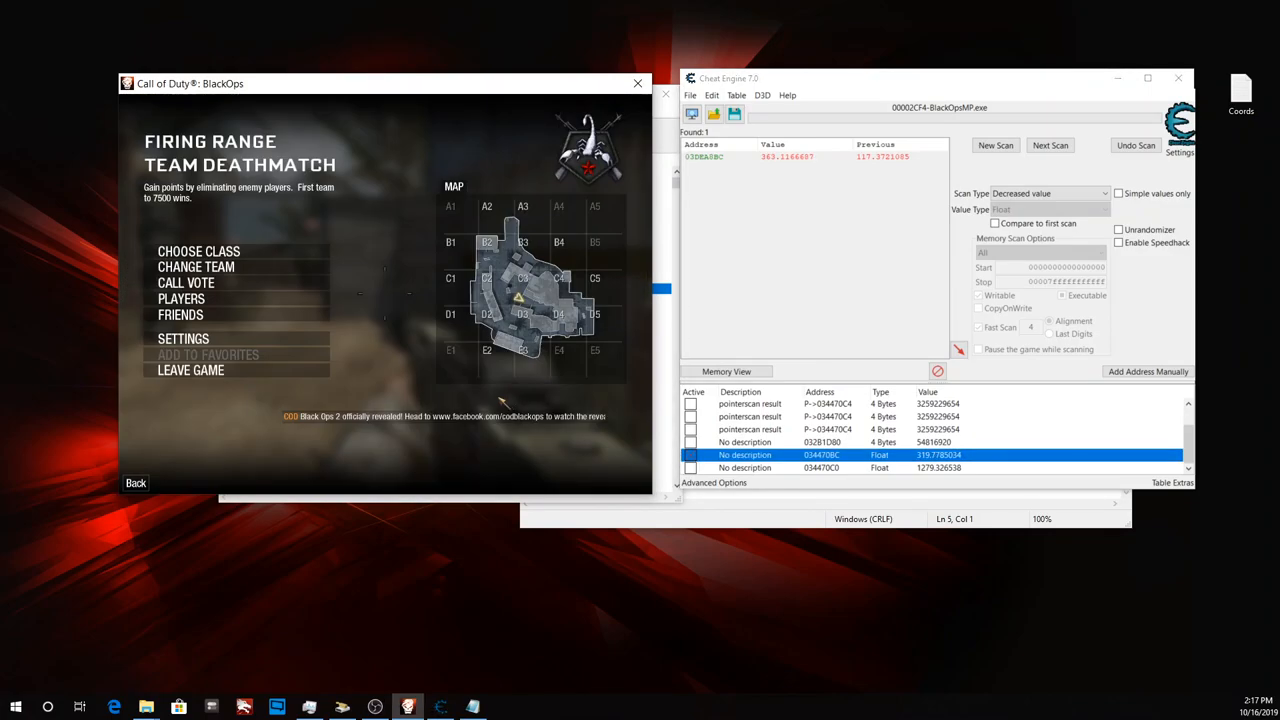
{"action": "key", "text": "Escape"}
{"action": "key", "text": "a"}
{"action": "key", "text": "s"}
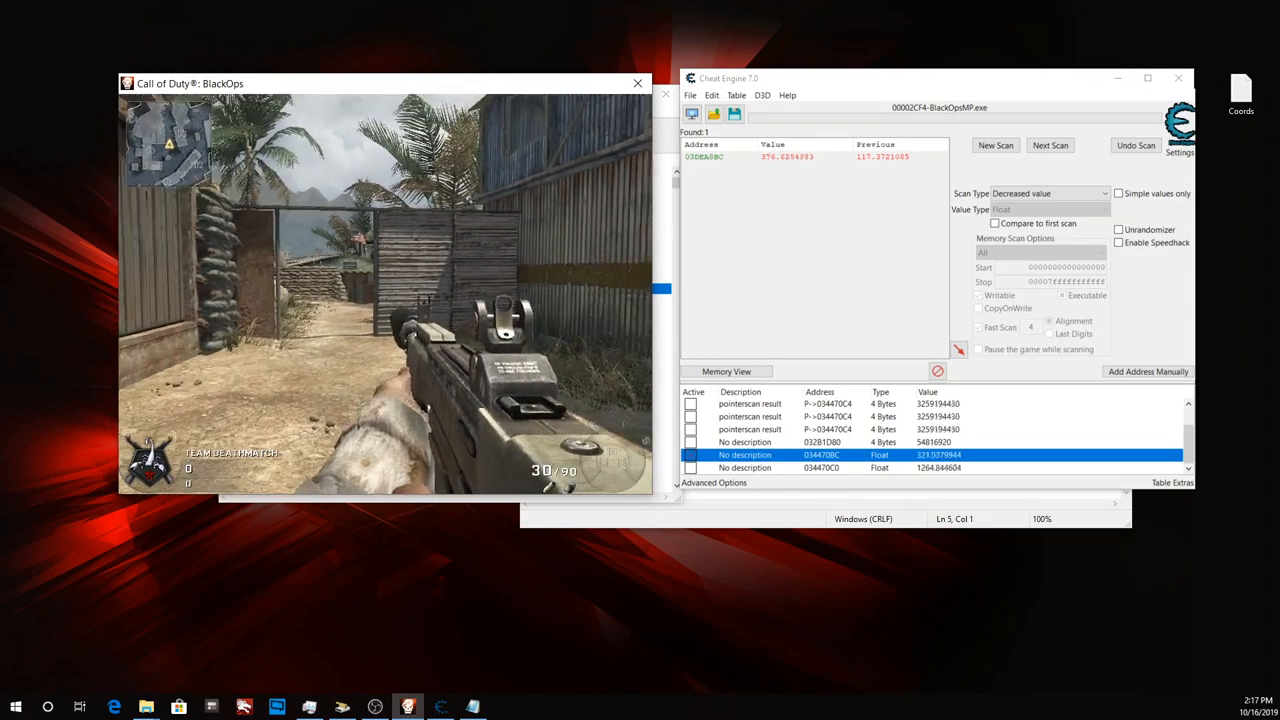
{"action": "key", "text": "w"}
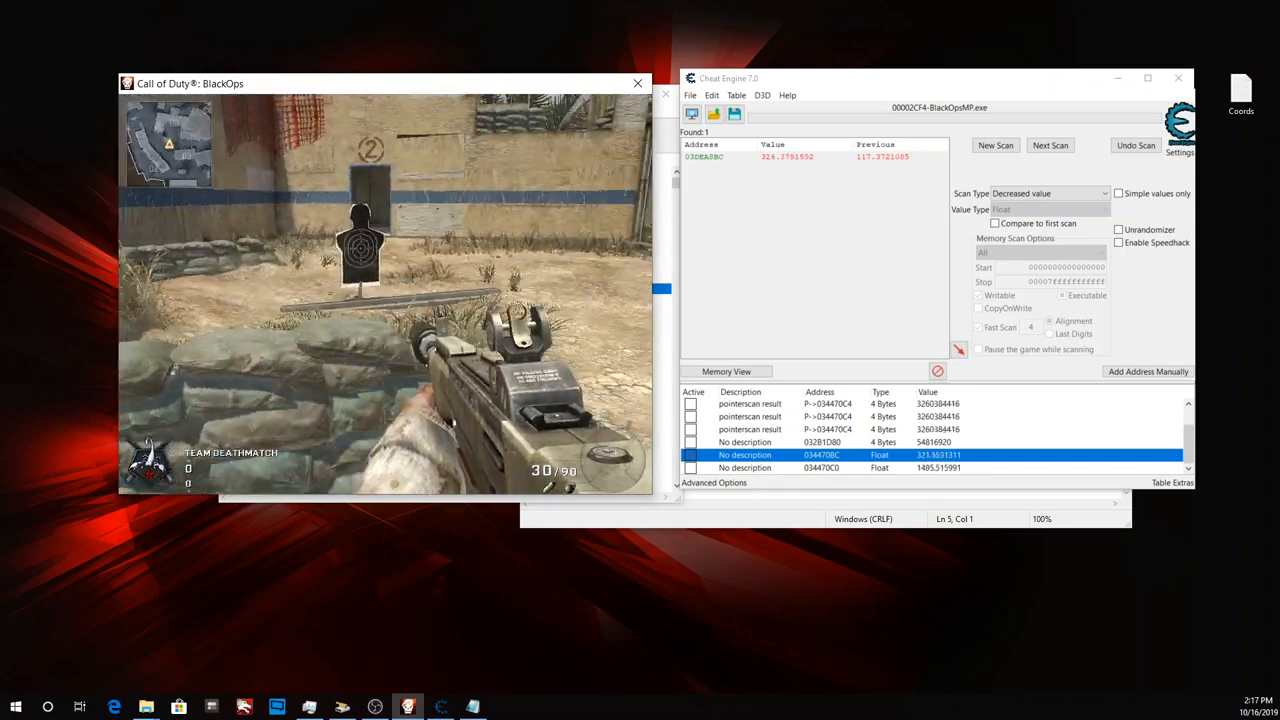
{"action": "key", "text": "w"}
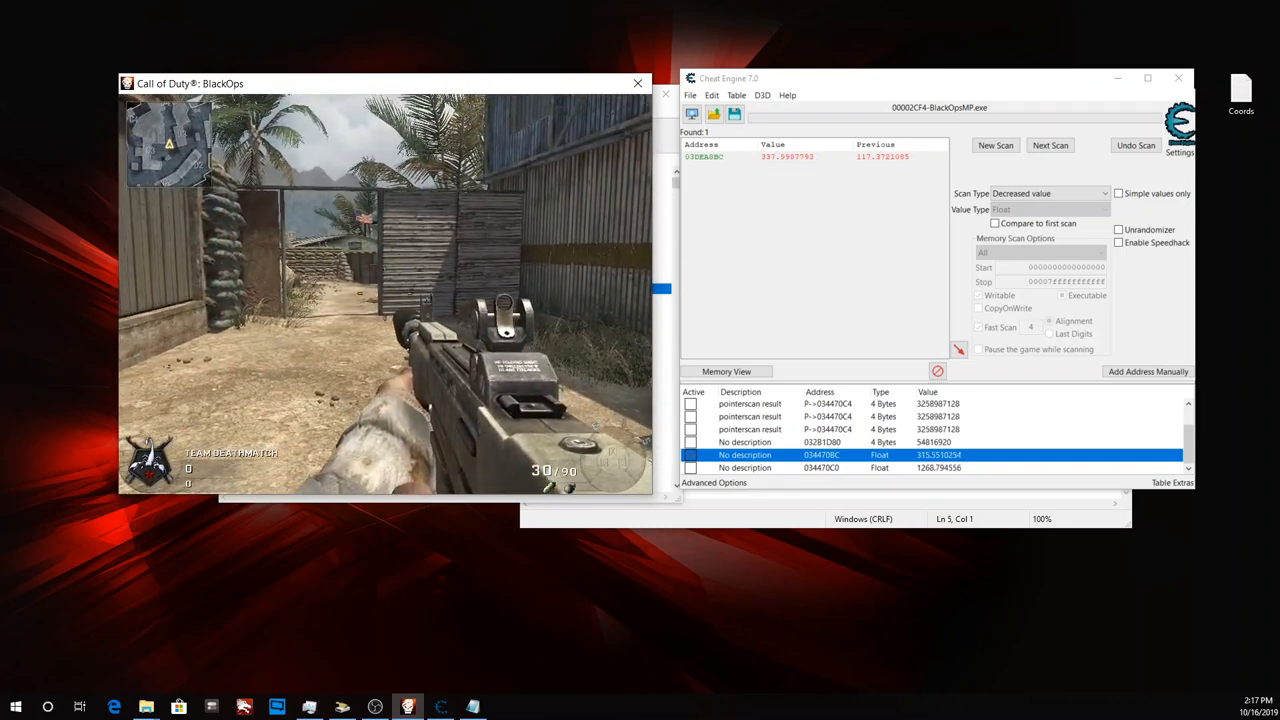
{"action": "key", "text": "Escape"}
Change the description of the 034470BC record to "X - Coord".
{"action": "left_click", "coordinate": [748, 455]}
{"action": "double_click", "coordinate": [748, 457]}
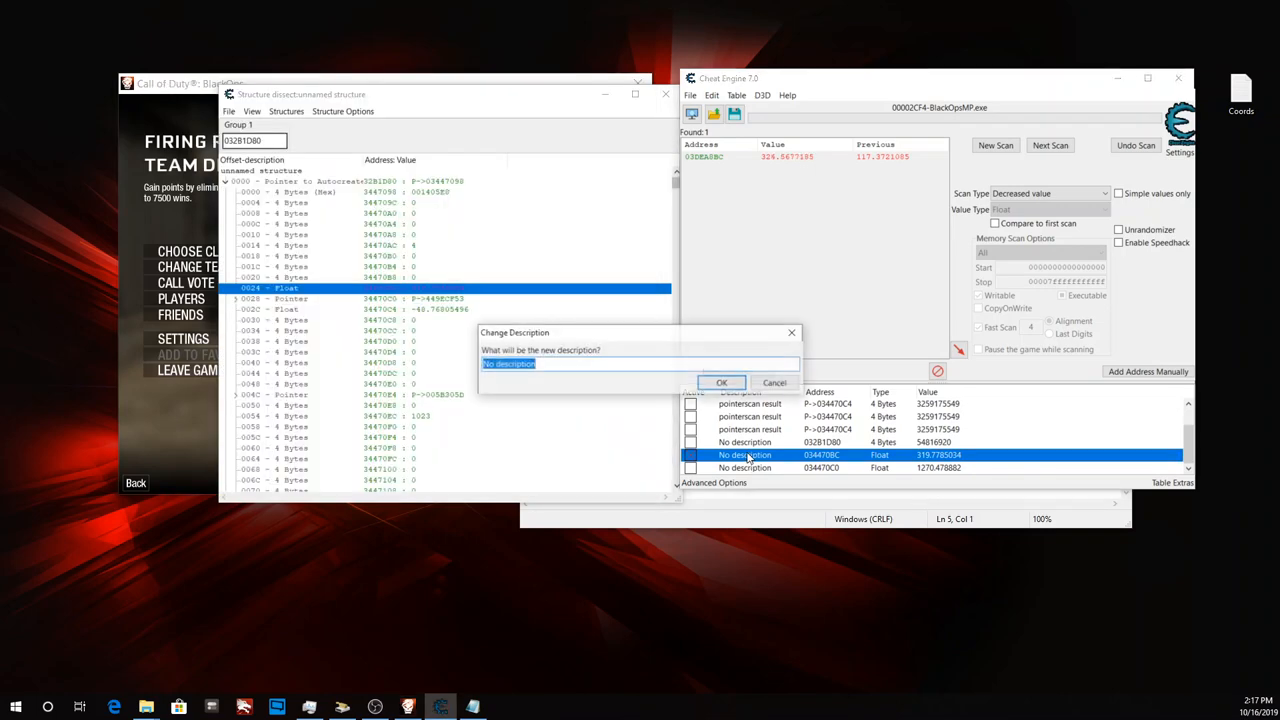
{"action": "type", "text": "X - Coord"}
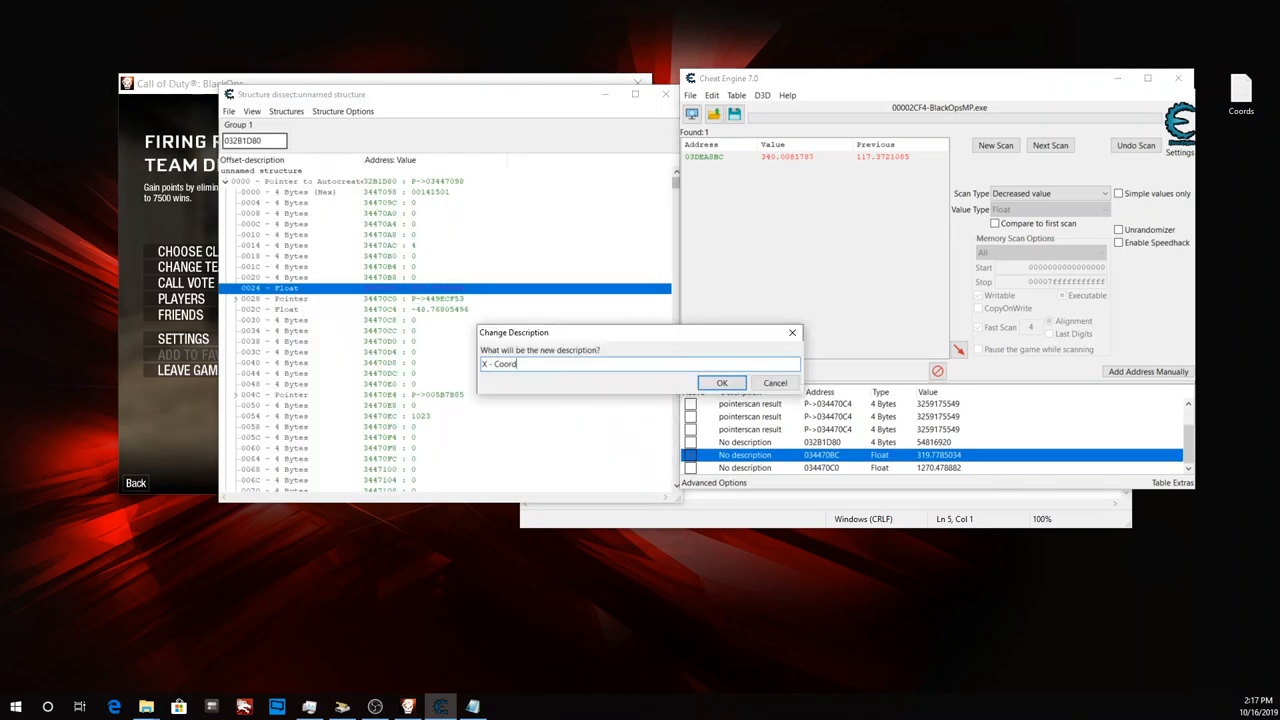
{"action": "left_click", "coordinate": [722, 383]}
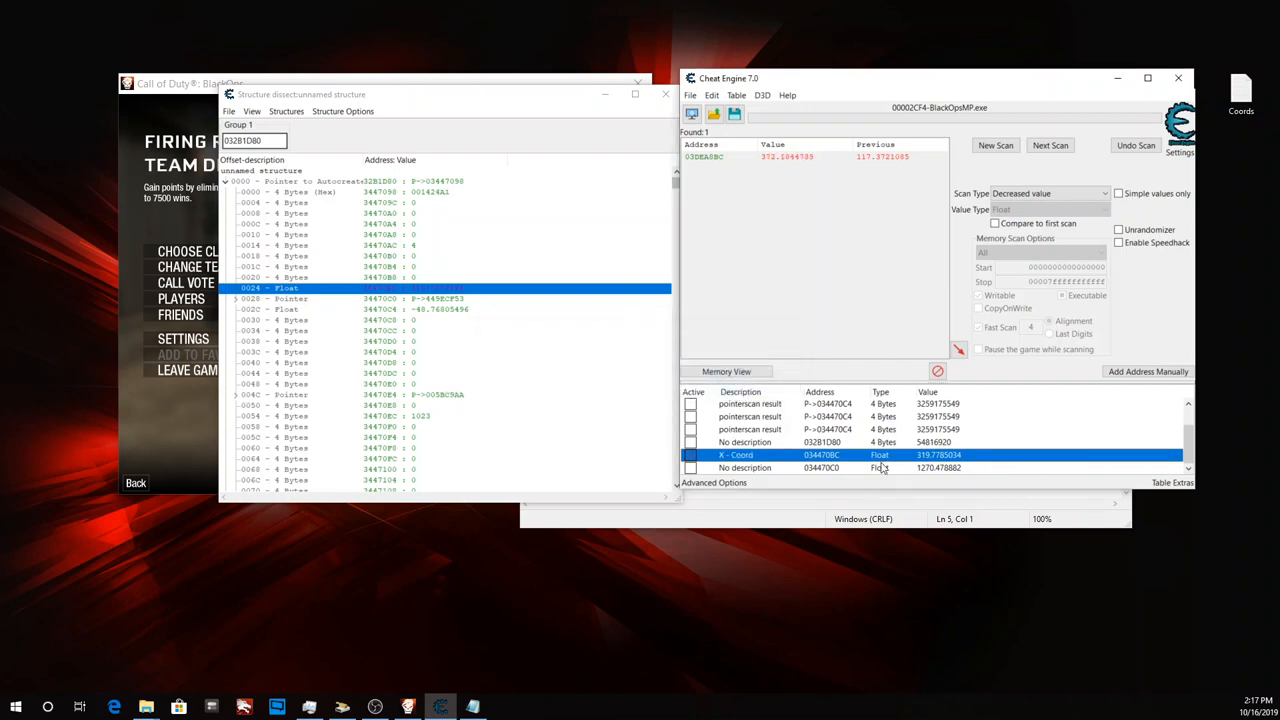
Freeze the 034470C0 record and walk the player around in the resumed game to test its effect, and pause the game.
{"action": "left_click", "coordinate": [694, 468]}
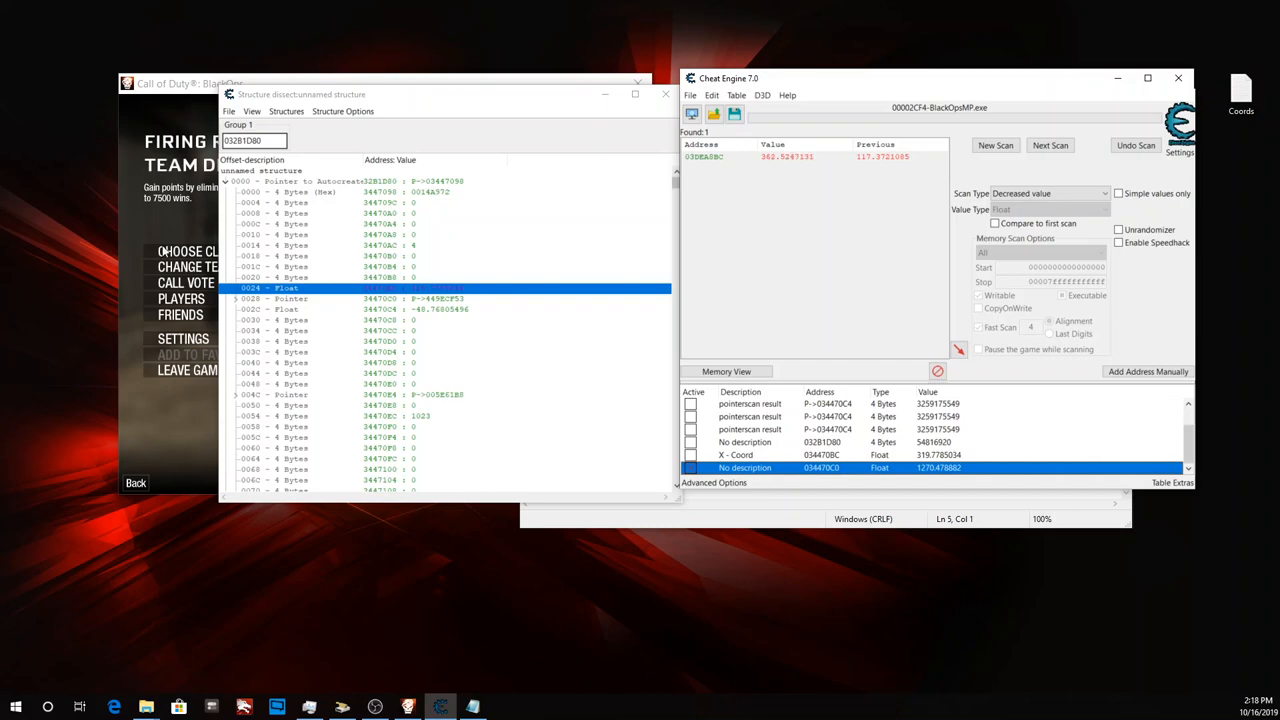
{"action": "left_click", "coordinate": [208, 90]}
{"action": "key", "text": "Escape"}
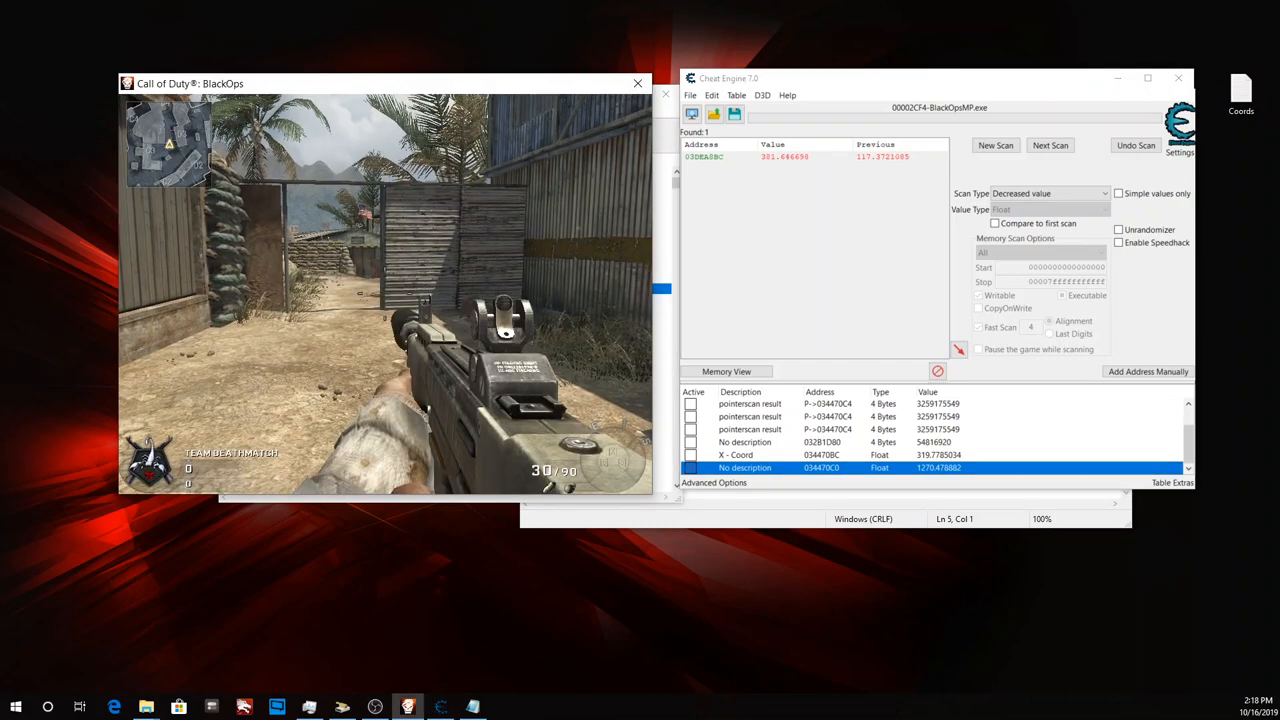
{"action": "key", "text": "s"}
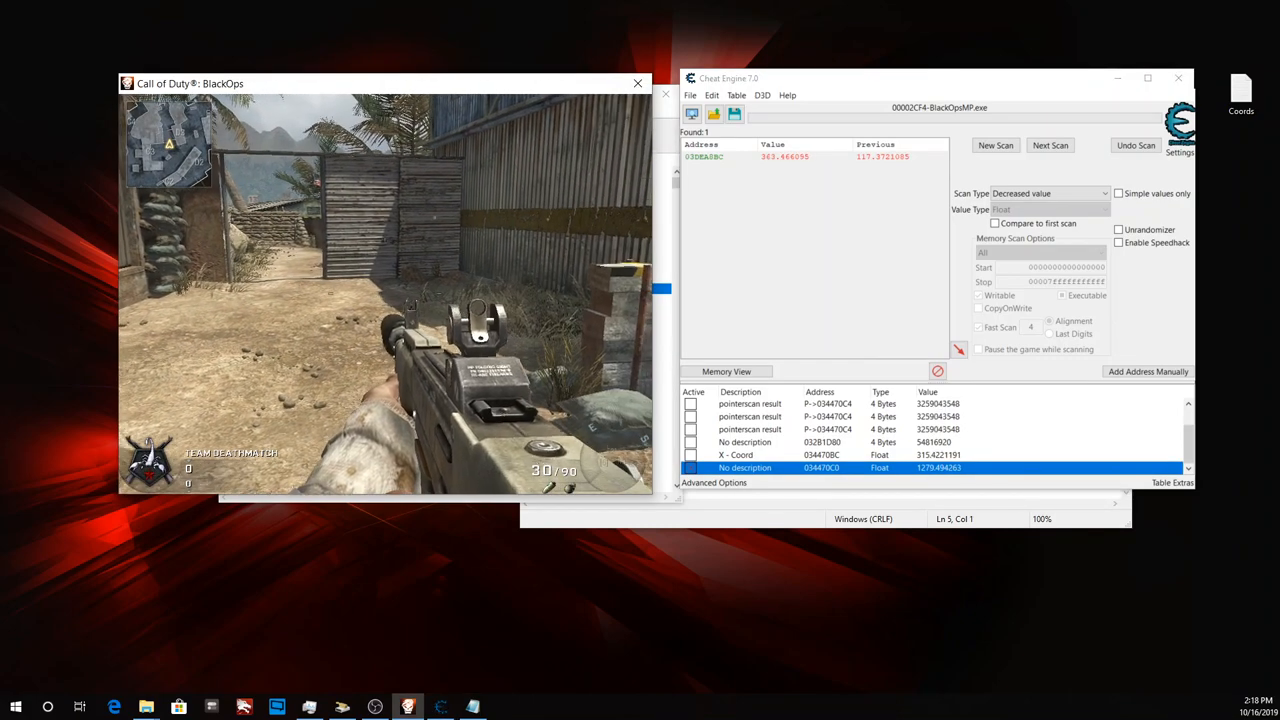
{"action": "key", "text": "w"}
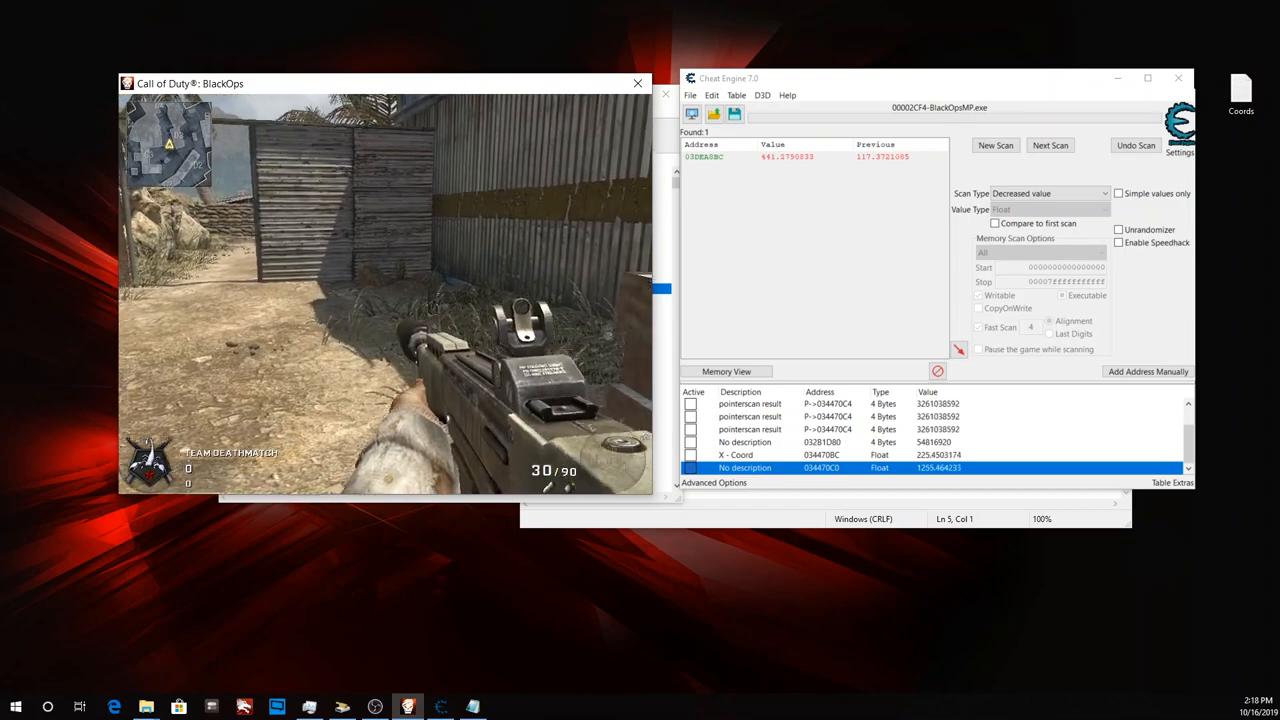
{"action": "key", "text": "d"}
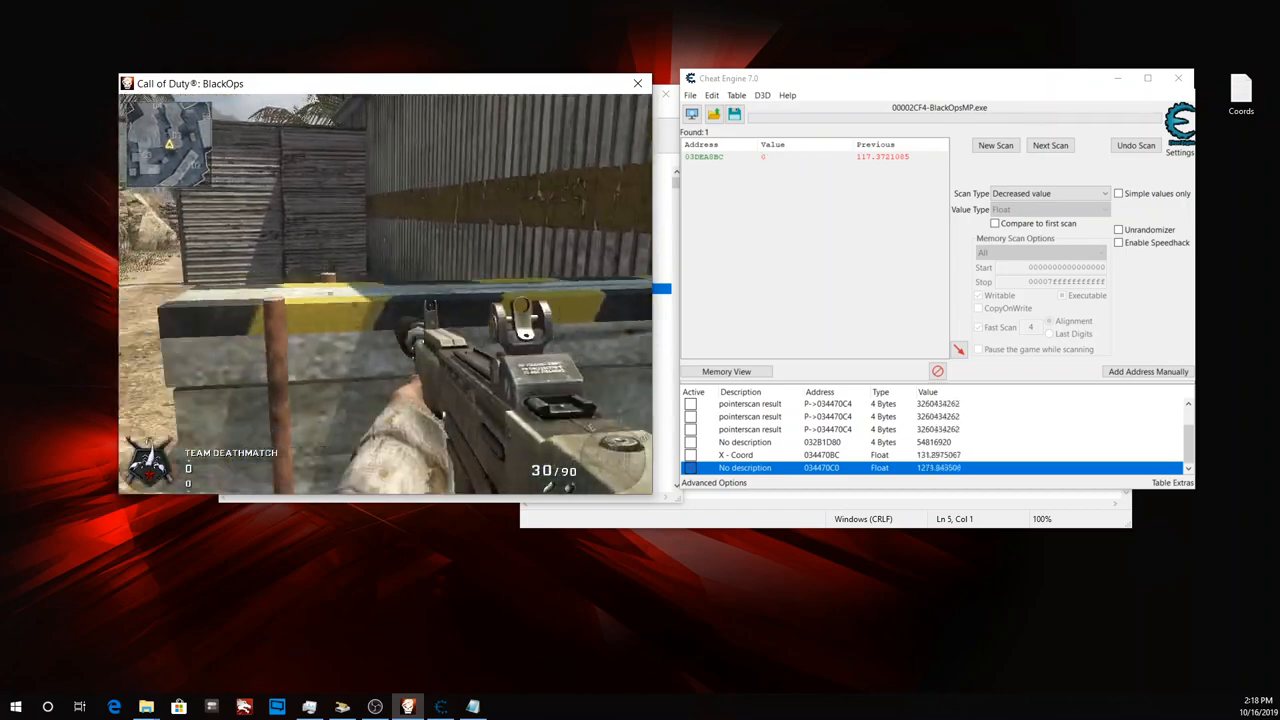
{"action": "key", "text": "Escape"}
Change the description of the 034470C0 record to "Z - Coord".
{"action": "left_click", "coordinate": [745, 469]}
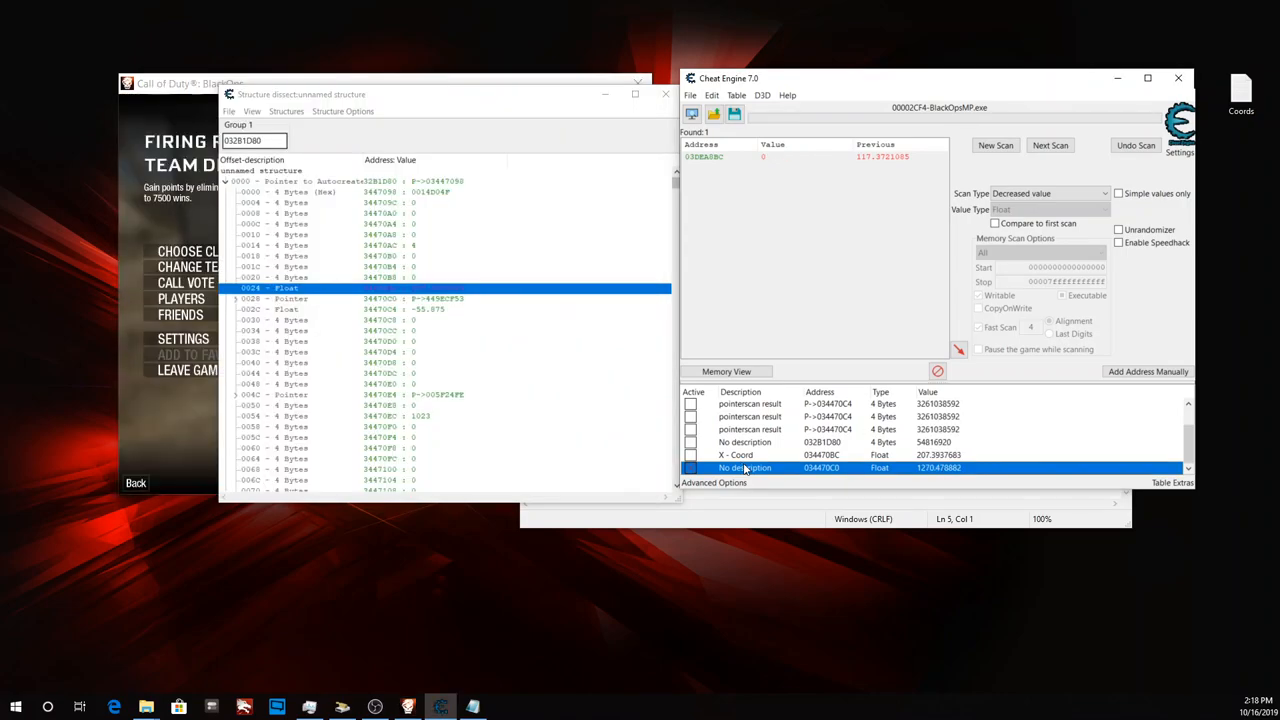
{"action": "double_click", "coordinate": [745, 468]}
{"action": "type", "text": "Z - Coord"}
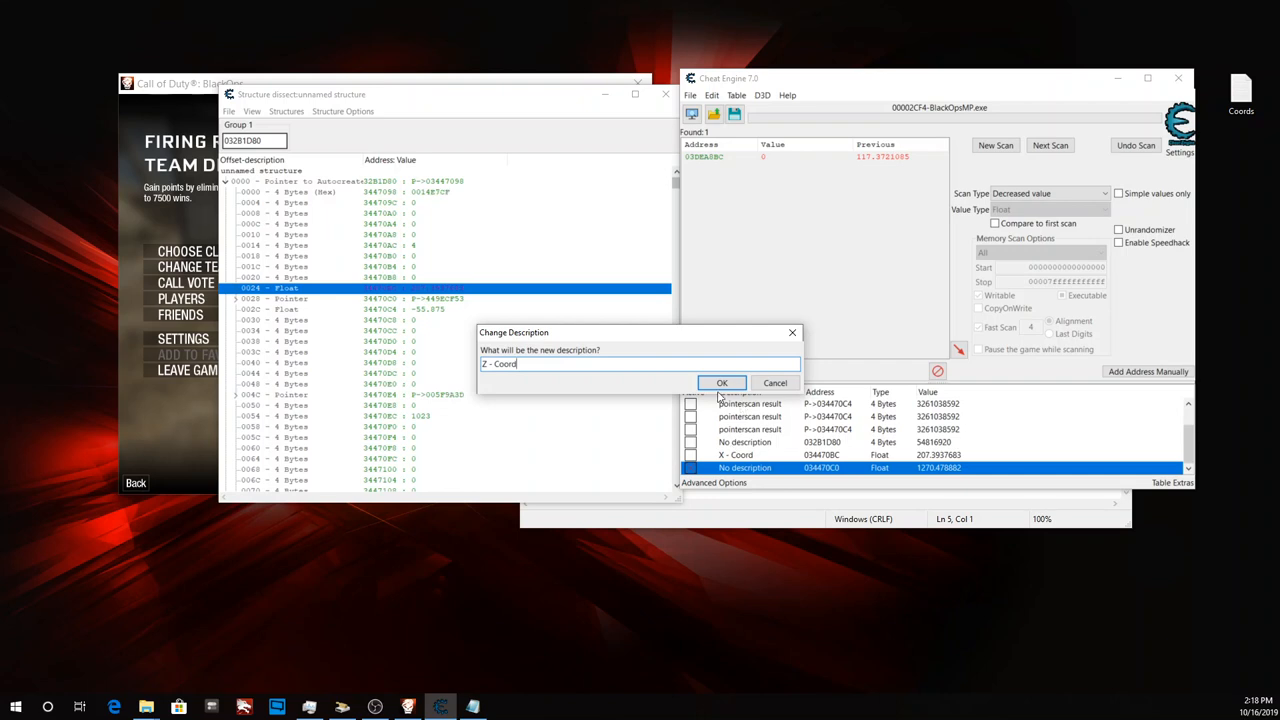
{"action": "left_click", "coordinate": [720, 384]}
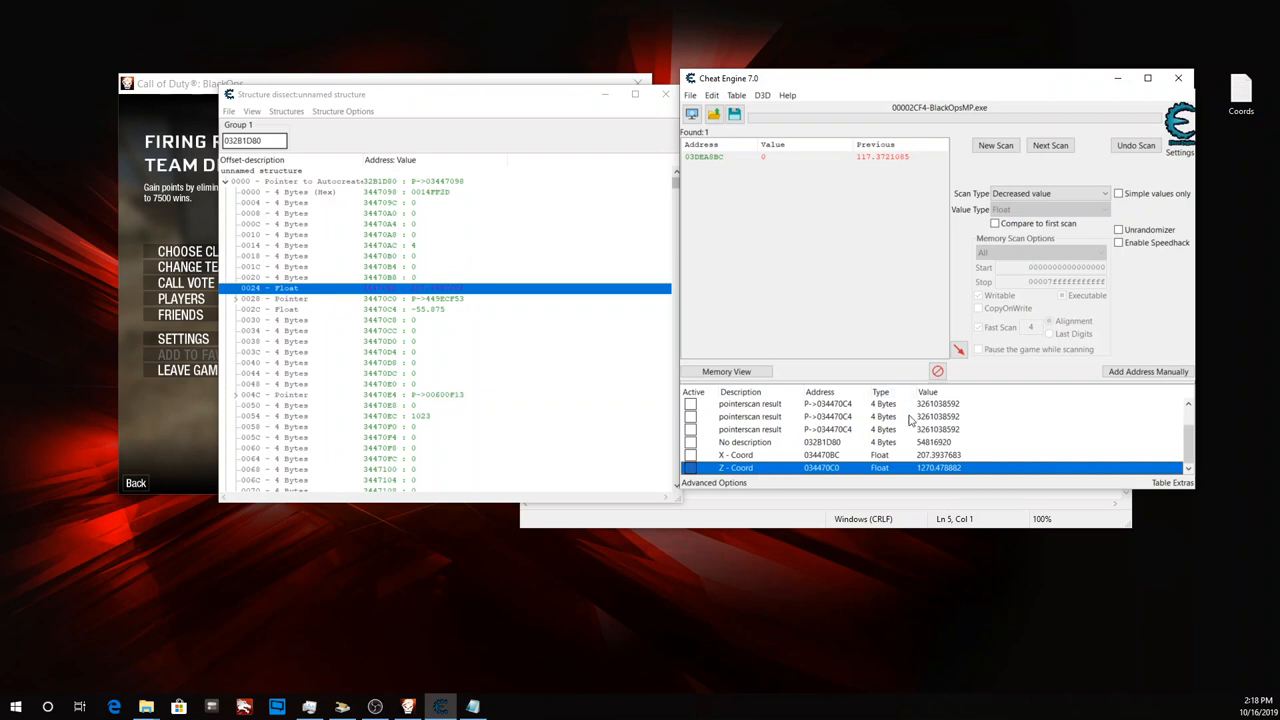
Change the type of the structure element at offset 0028 from Pointer to Float.
{"action": "left_click", "coordinate": [909, 458]}
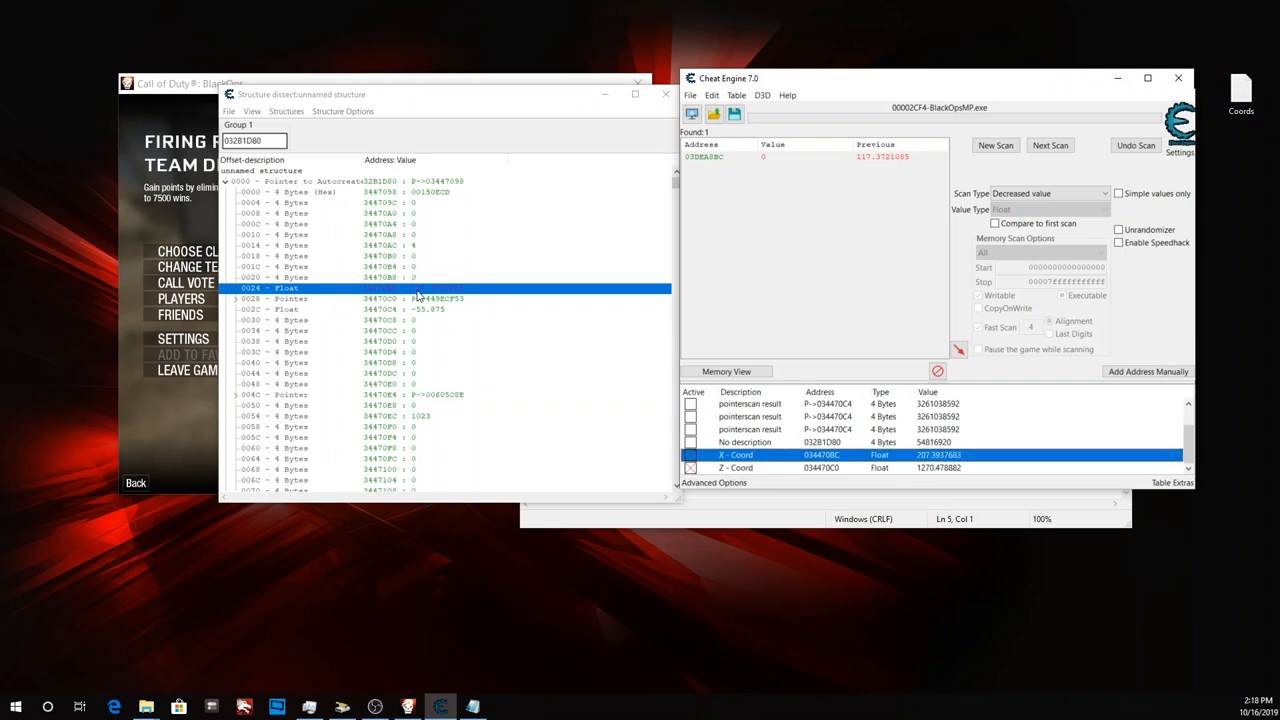
{"action": "scroll", "coordinate": [890, 458], "scroll_direction": "up", "scroll_amount": 1}
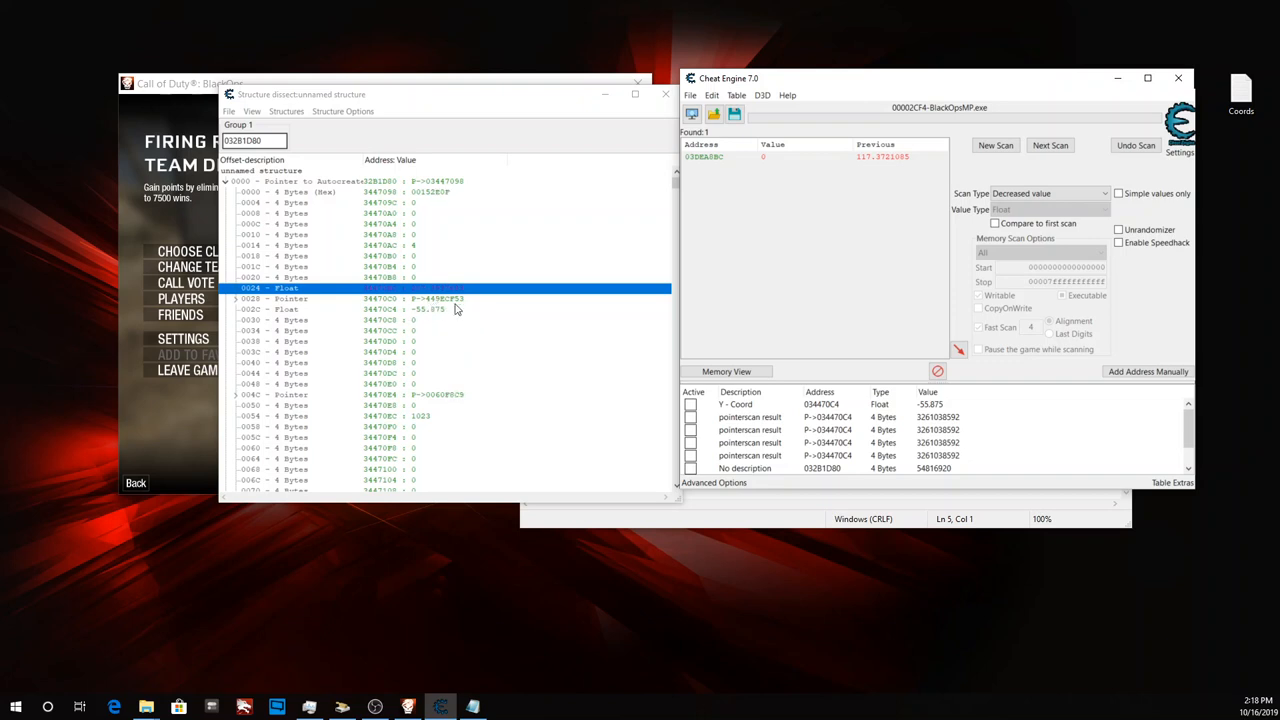
{"action": "left_click", "coordinate": [438, 299]}
{"action": "scroll", "coordinate": [853, 455], "scroll_direction": "down", "scroll_amount": 1}
{"action": "left_click", "coordinate": [849, 456]}
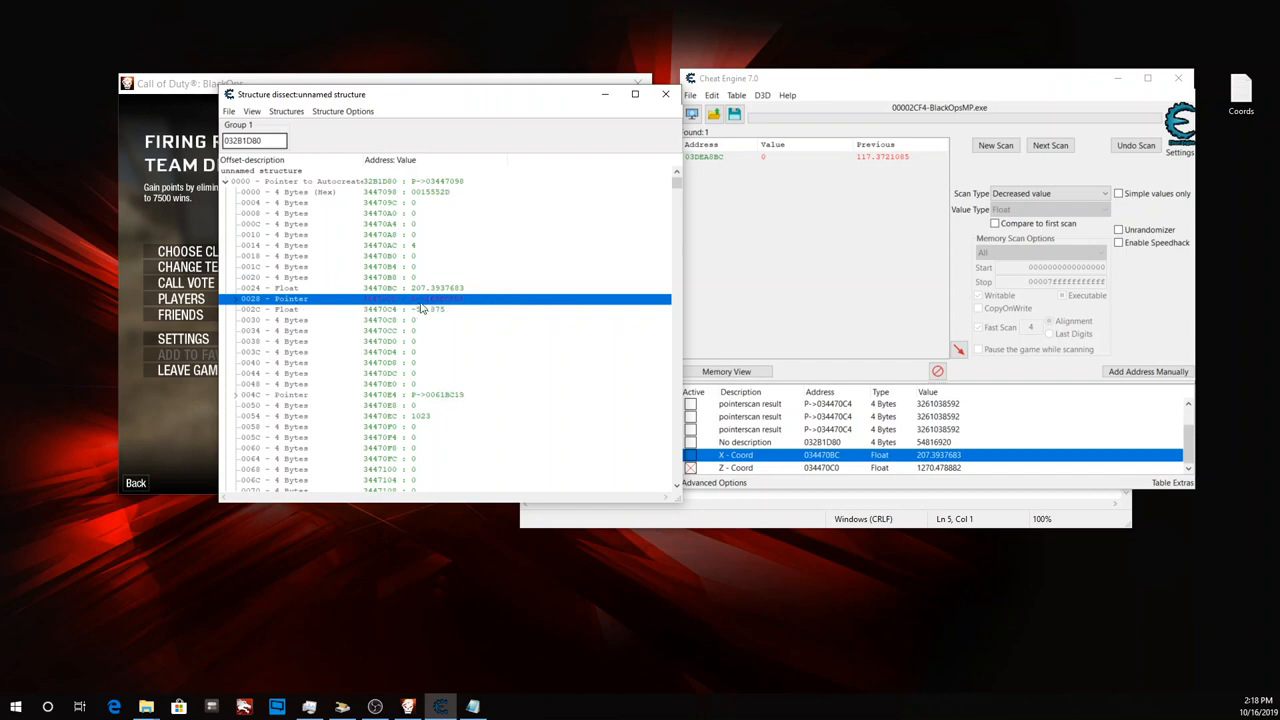
{"action": "right_click", "coordinate": [412, 303]}
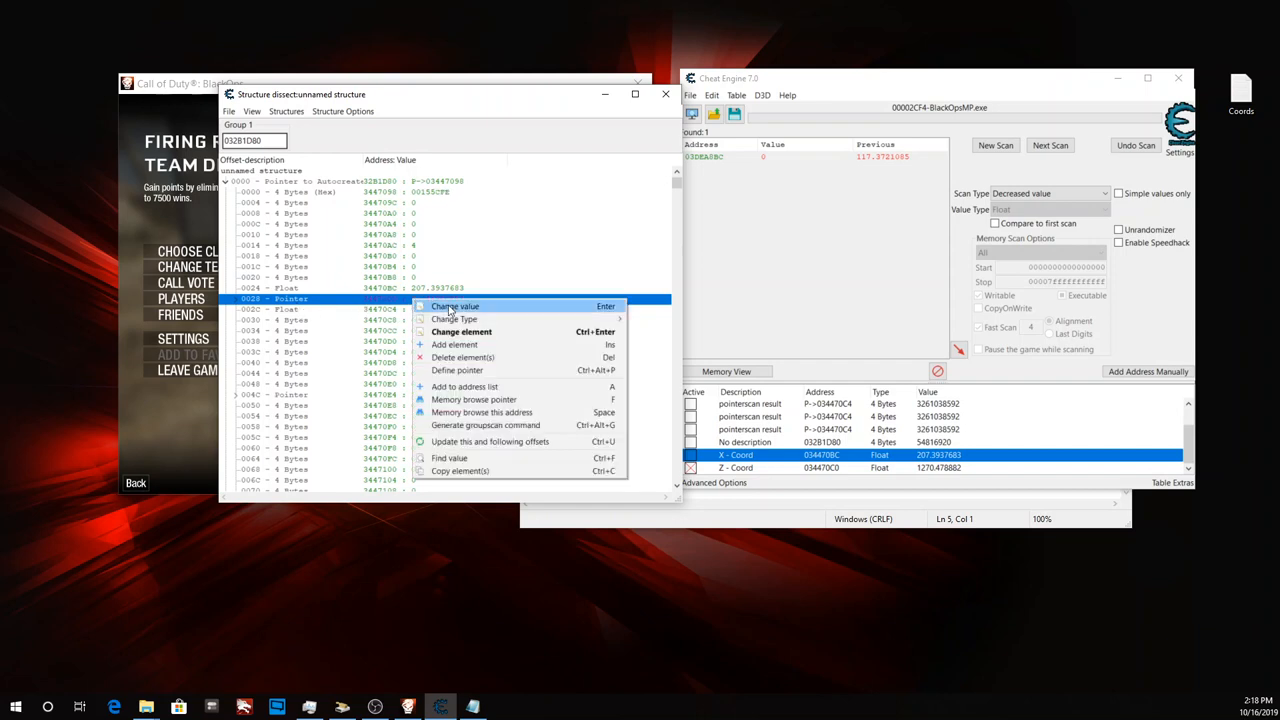
{"action": "left_click", "coordinate": [460, 335]}
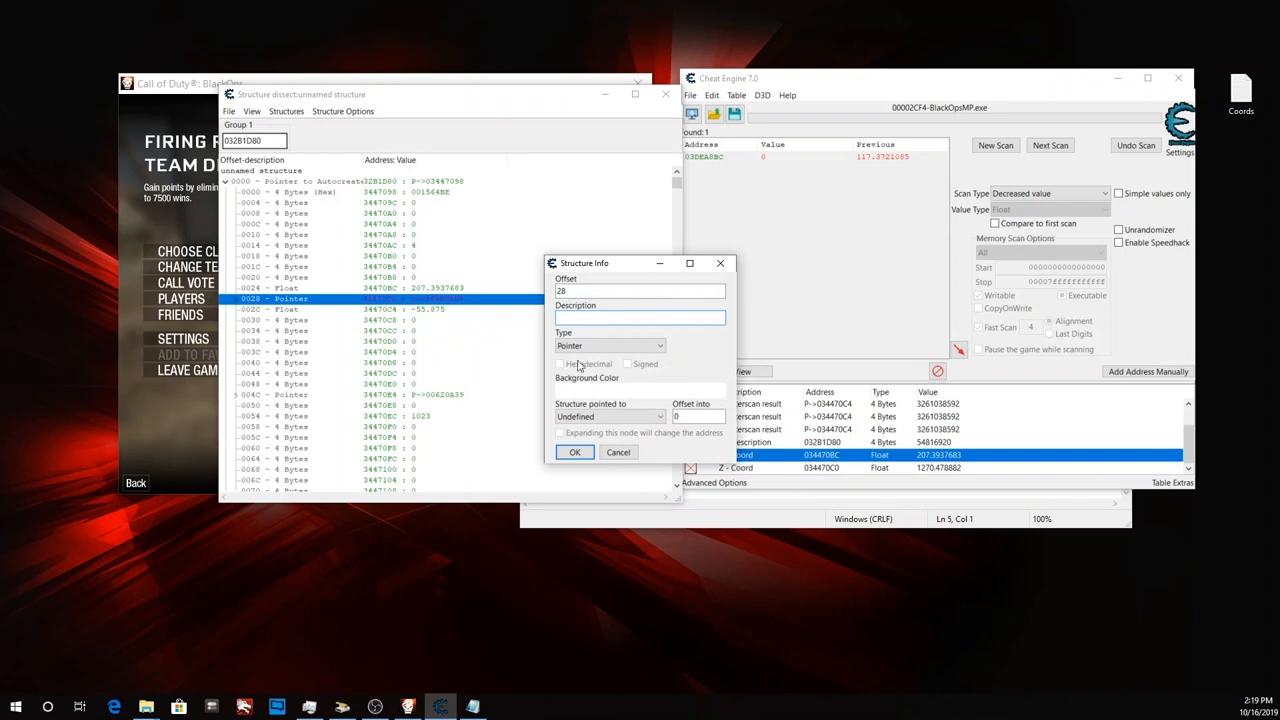
{"action": "left_click", "coordinate": [587, 350]}
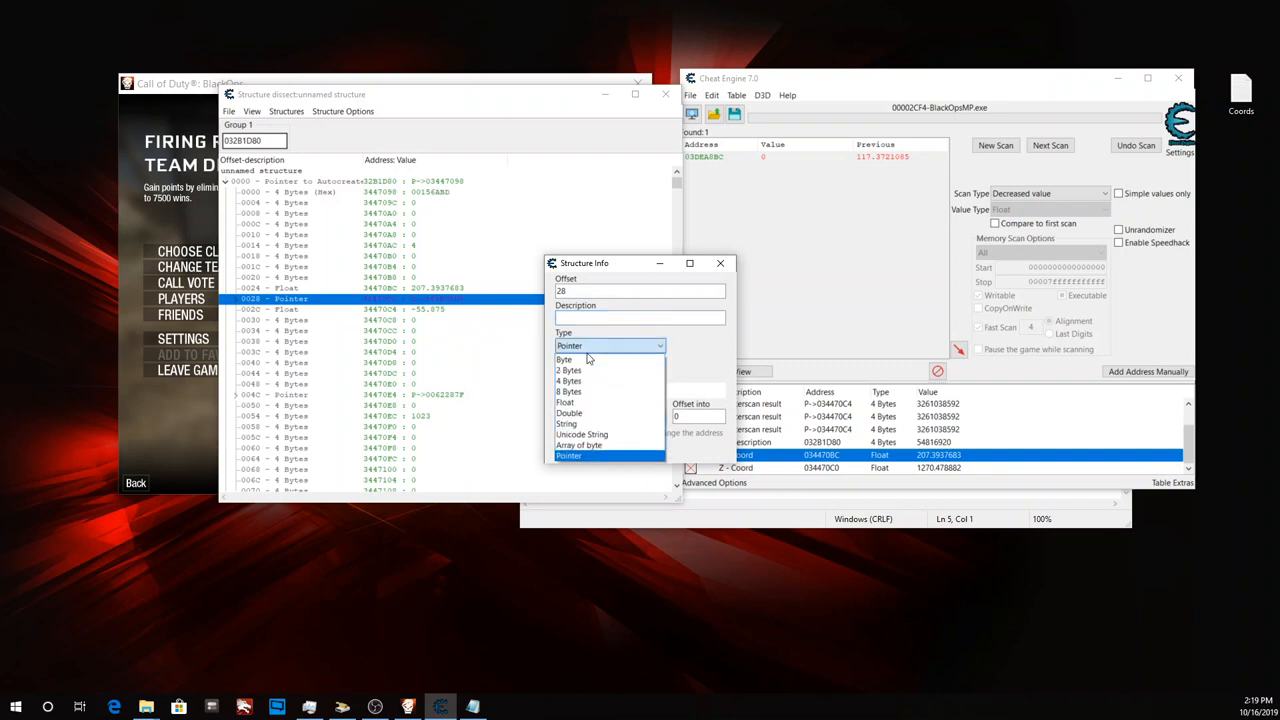
{"action": "left_click", "coordinate": [590, 405]}
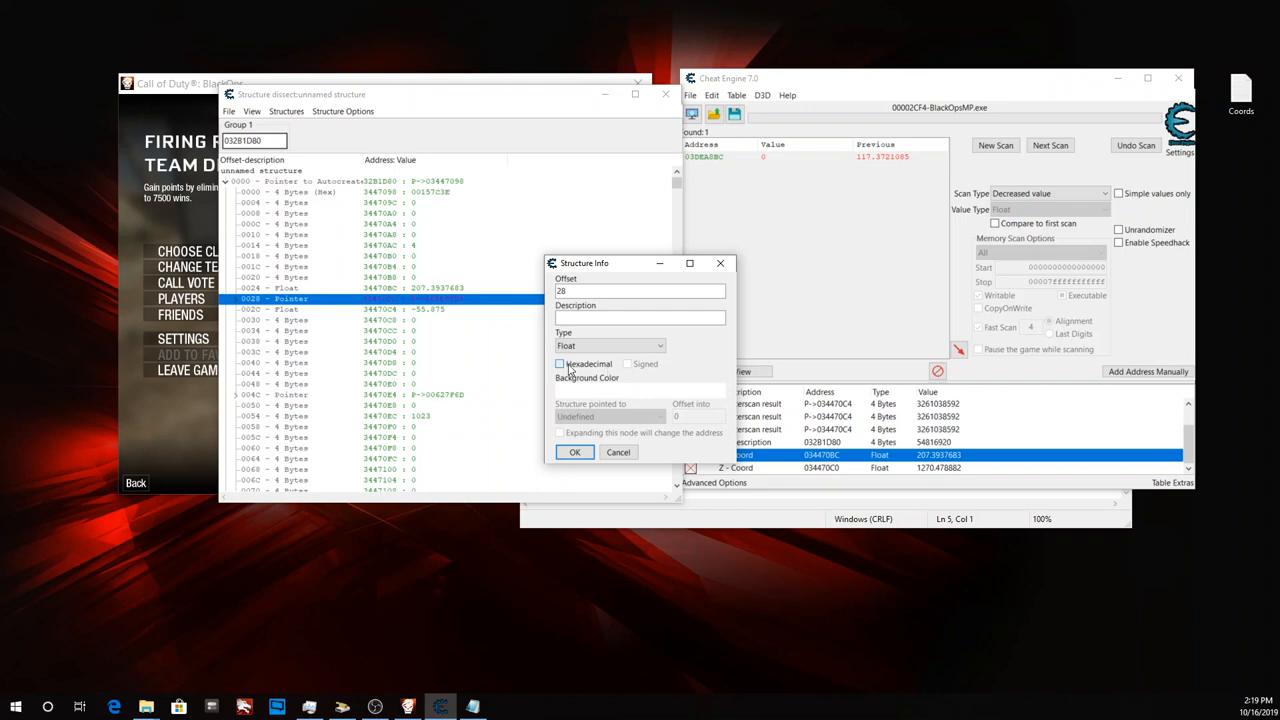
{"action": "left_click", "coordinate": [569, 368]}
{"action": "left_click", "coordinate": [575, 453]}
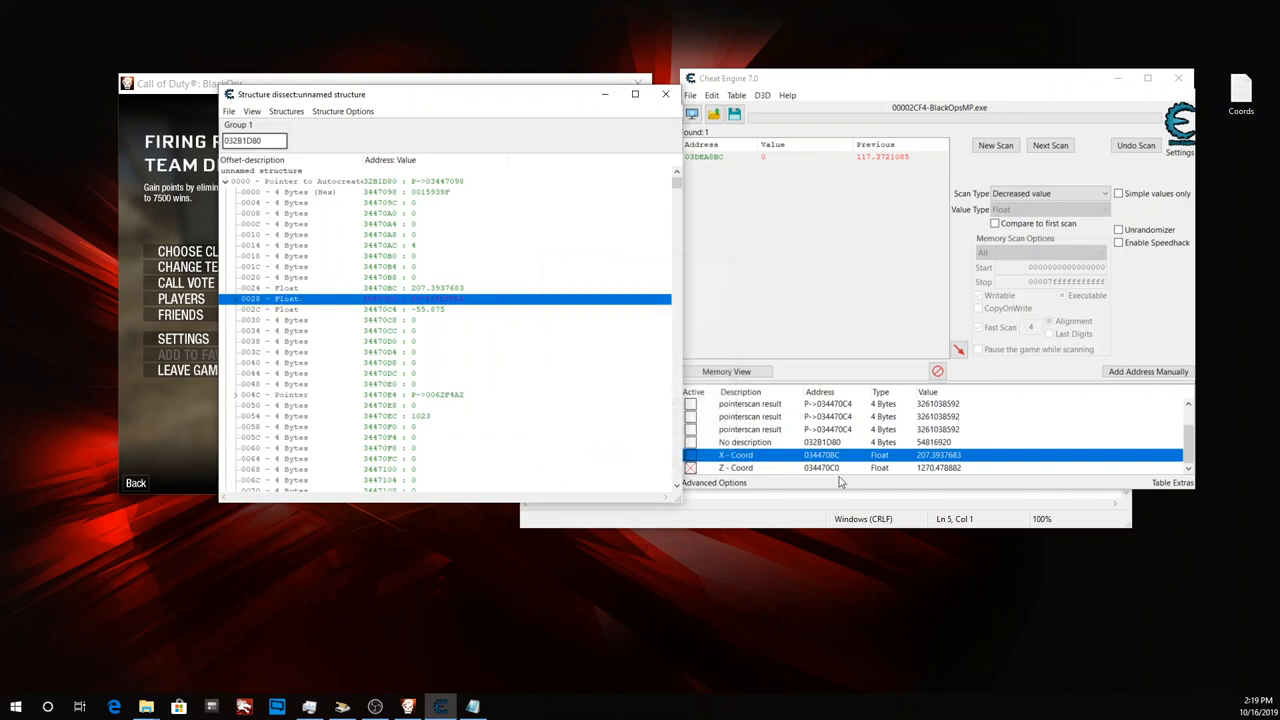
Switch to the Coords file in Notepad and add the lines "X - Coord" and "Offset - 0024" below the Y entry.
{"action": "left_click", "coordinate": [950, 469]}
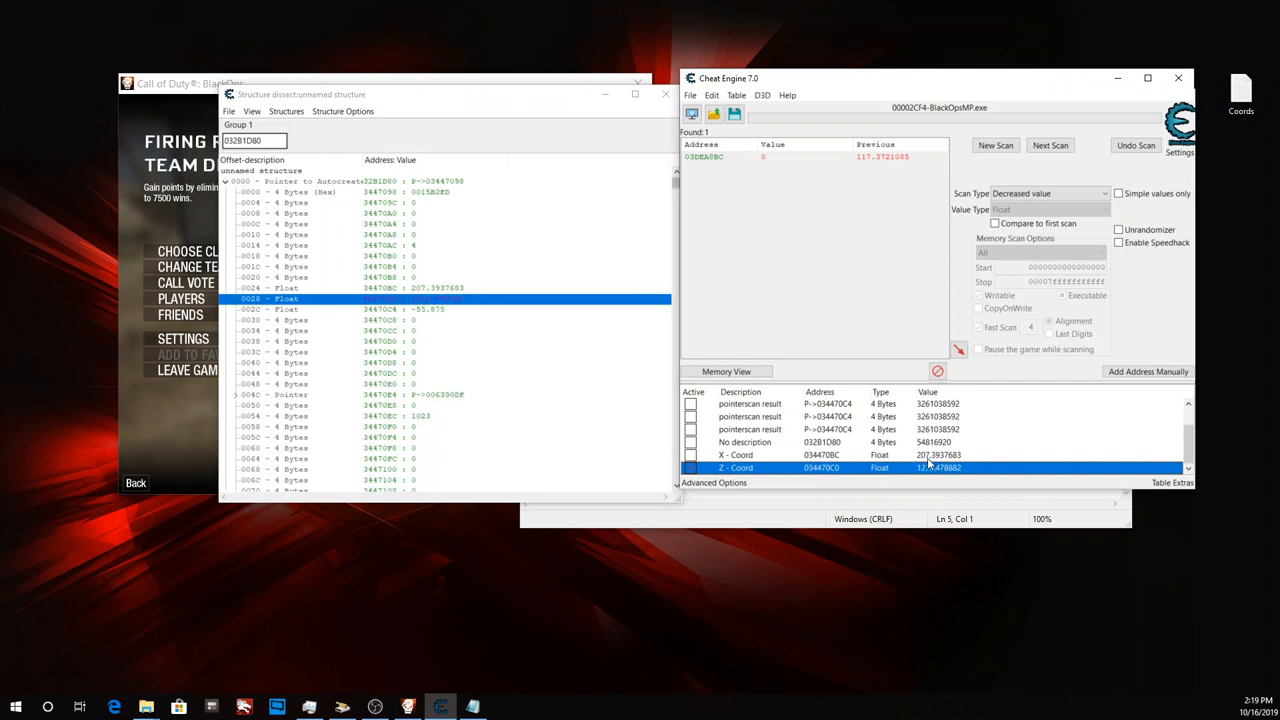
{"action": "left_click", "coordinate": [810, 457]}
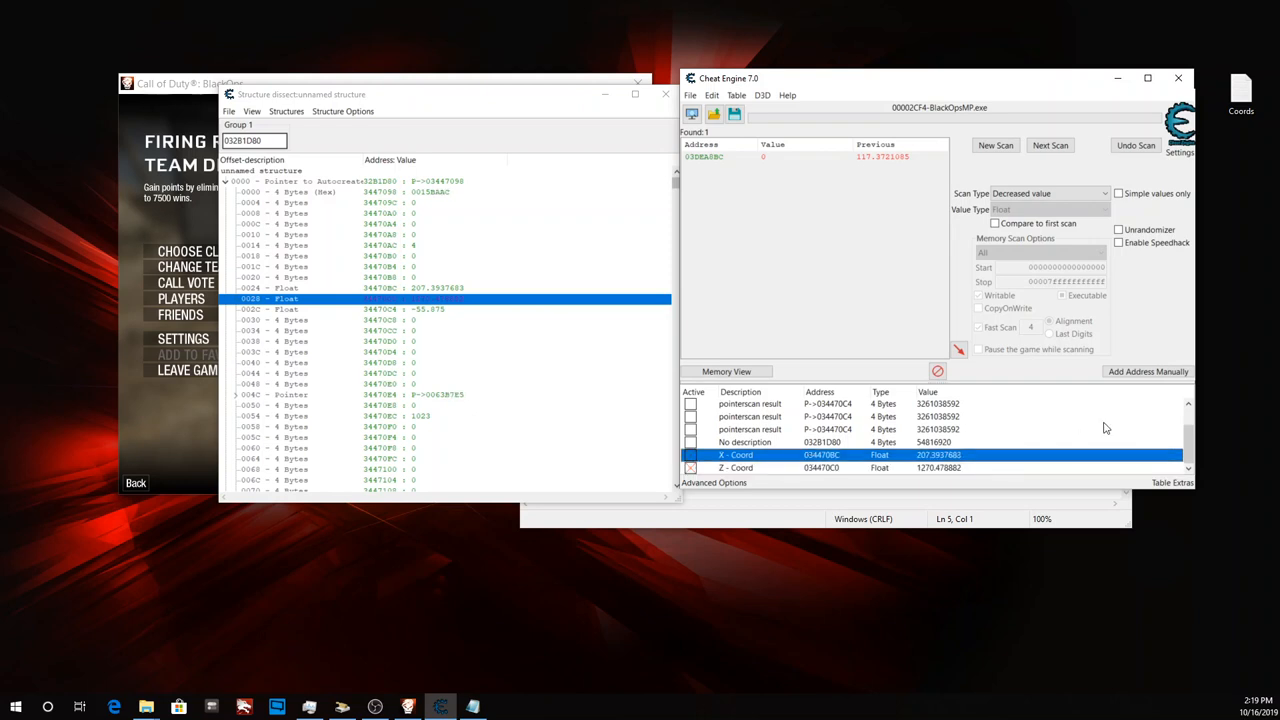
{"action": "left_click", "coordinate": [474, 710]}
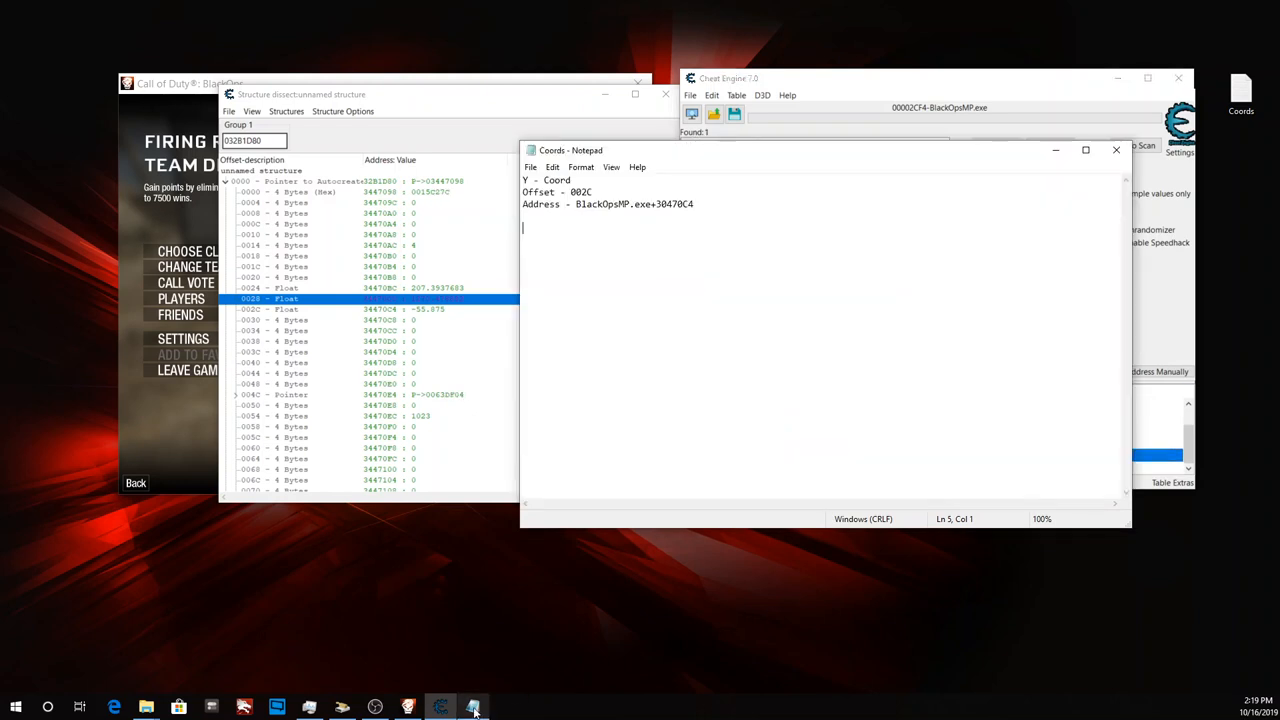
{"action": "left_click_drag", "start_coordinate": [744, 165], "coordinate": [841, 125]}
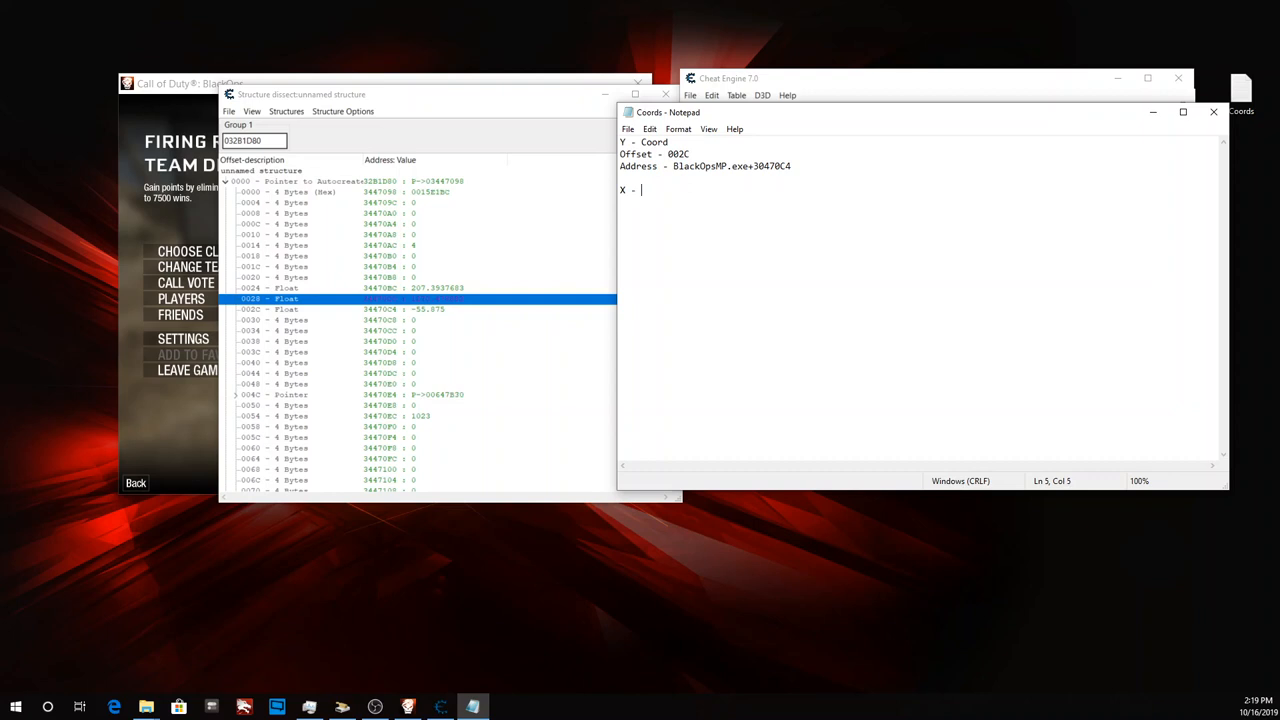
{"action": "type", "text": "Coord"}
{"action": "left_click_drag", "start_coordinate": [868, 117], "coordinate": [827, 130]}
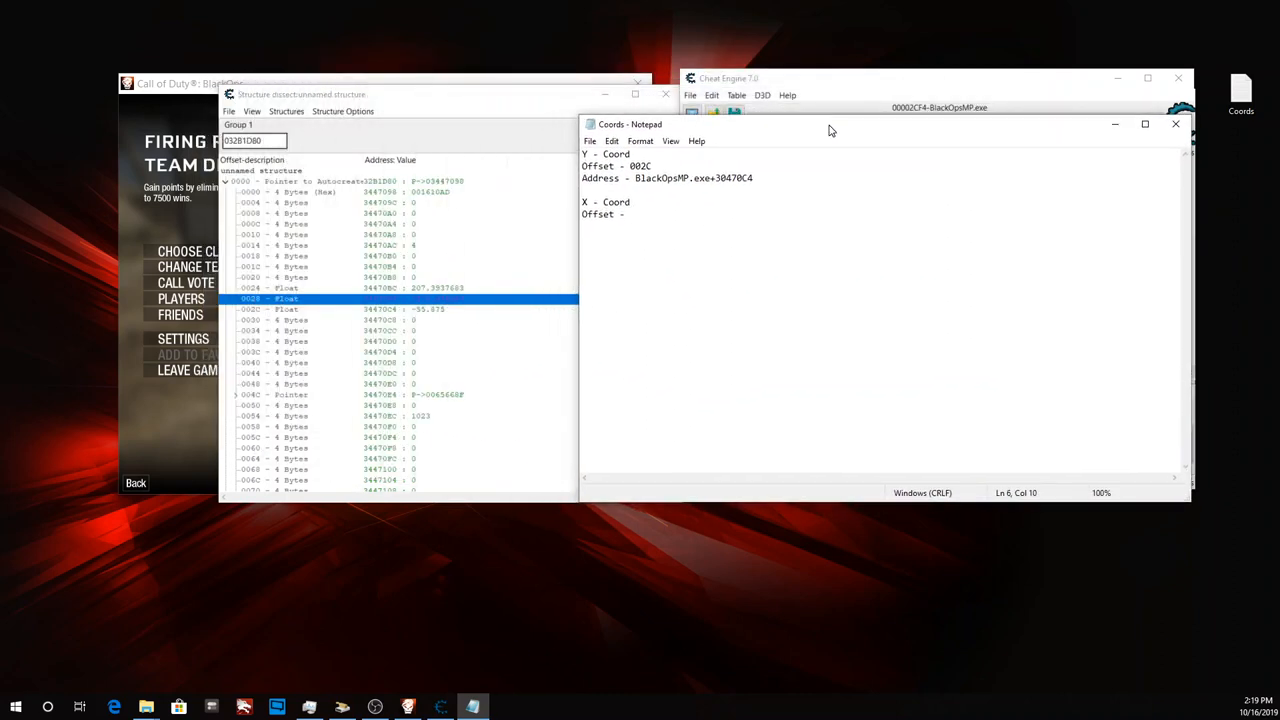
{"action": "left_click", "coordinate": [323, 288]}
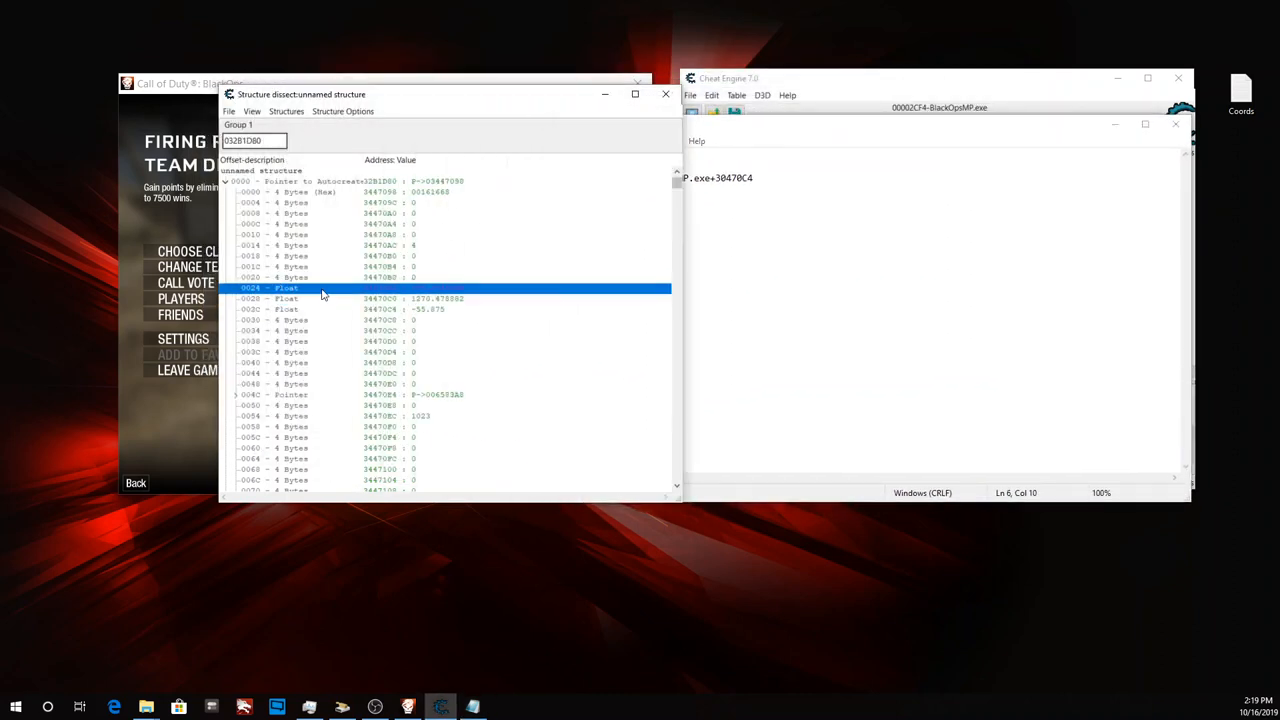
{"action": "left_click", "coordinate": [858, 259]}
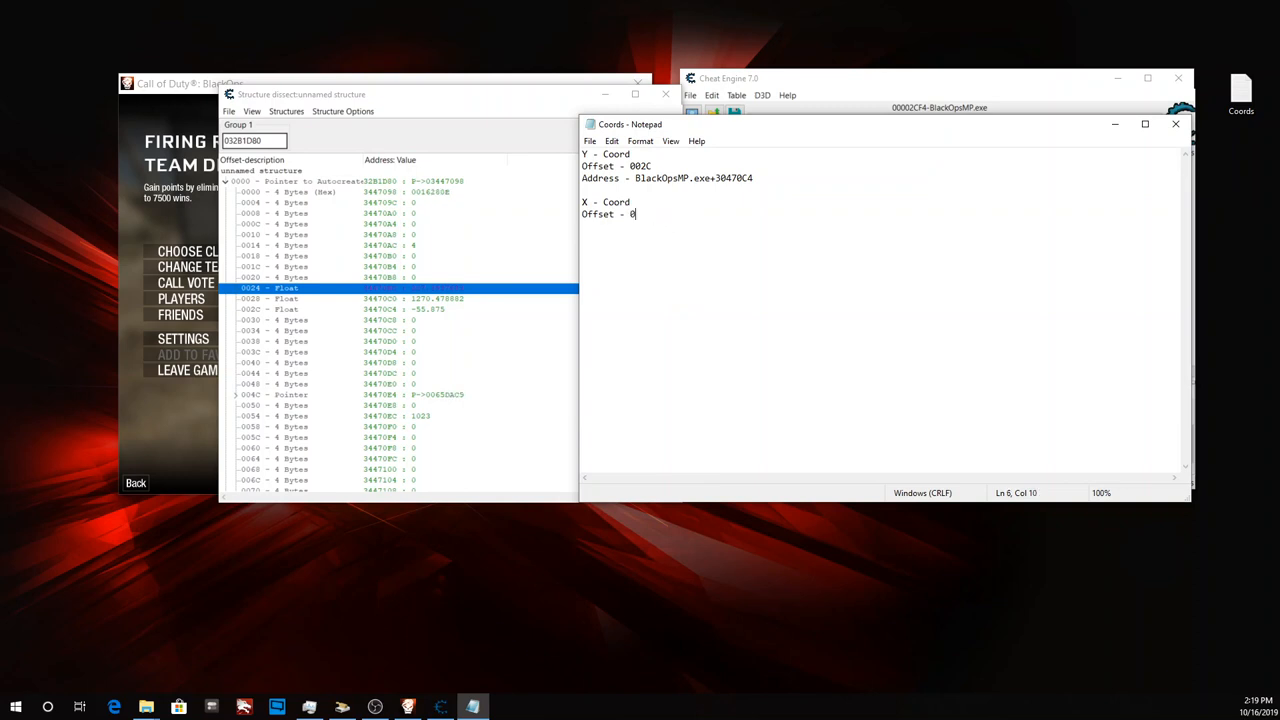
{"action": "type", "text": "24 "}
Complete the X entry with "Address - 034470BC", copying the address from the X - Coord record in Cheat Engine.
{"action": "type", "text": "Address -"}
{"action": "left_click", "coordinate": [948, 97]}
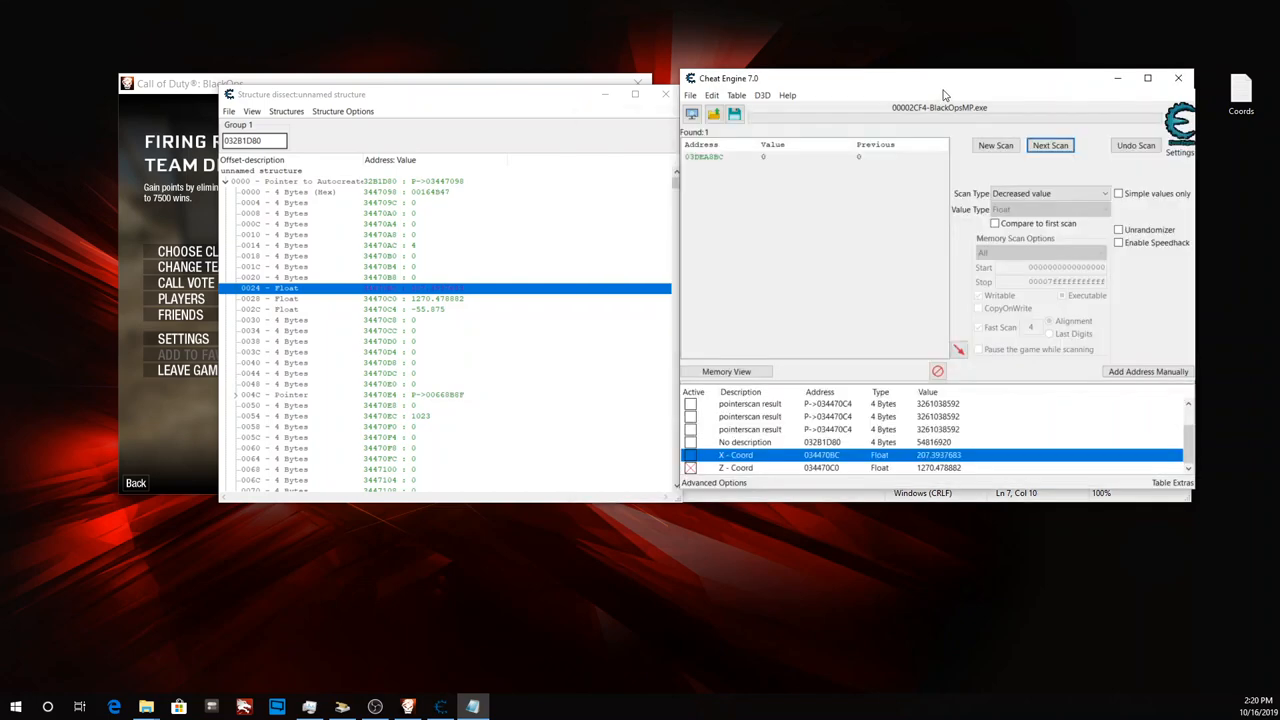
{"action": "double_click", "coordinate": [840, 457]}
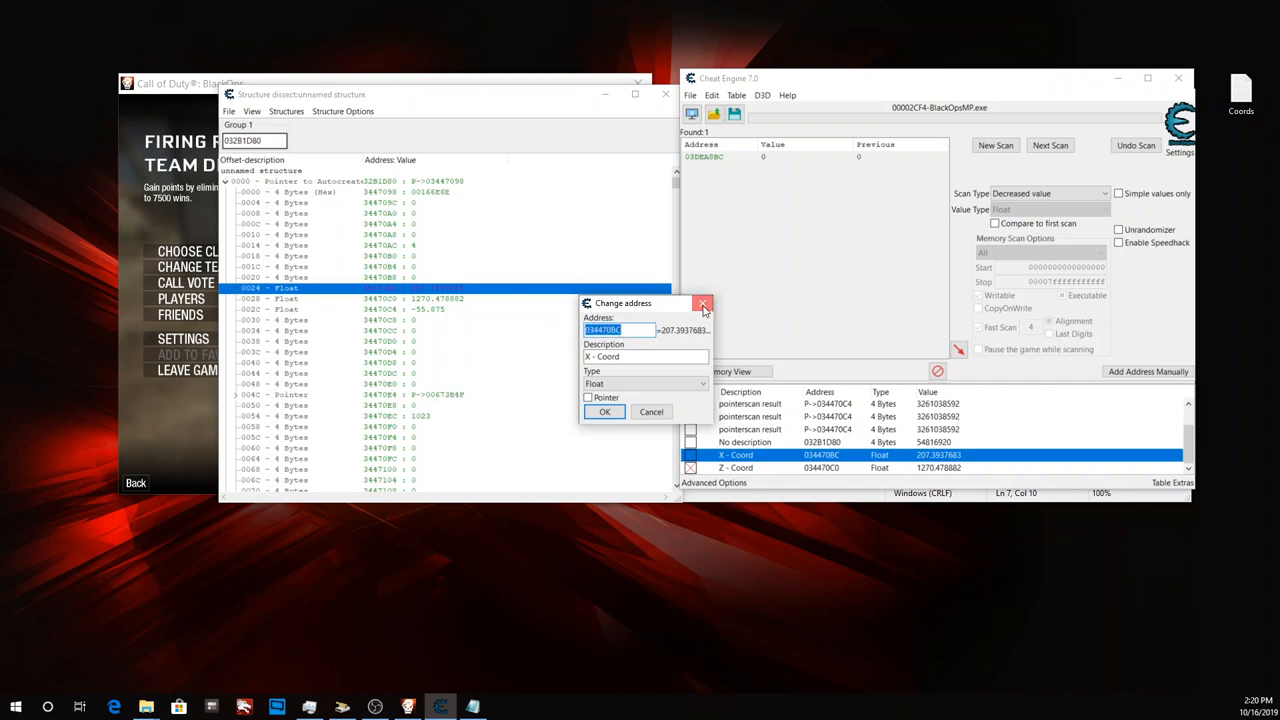
{"action": "left_click", "coordinate": [702, 303]}
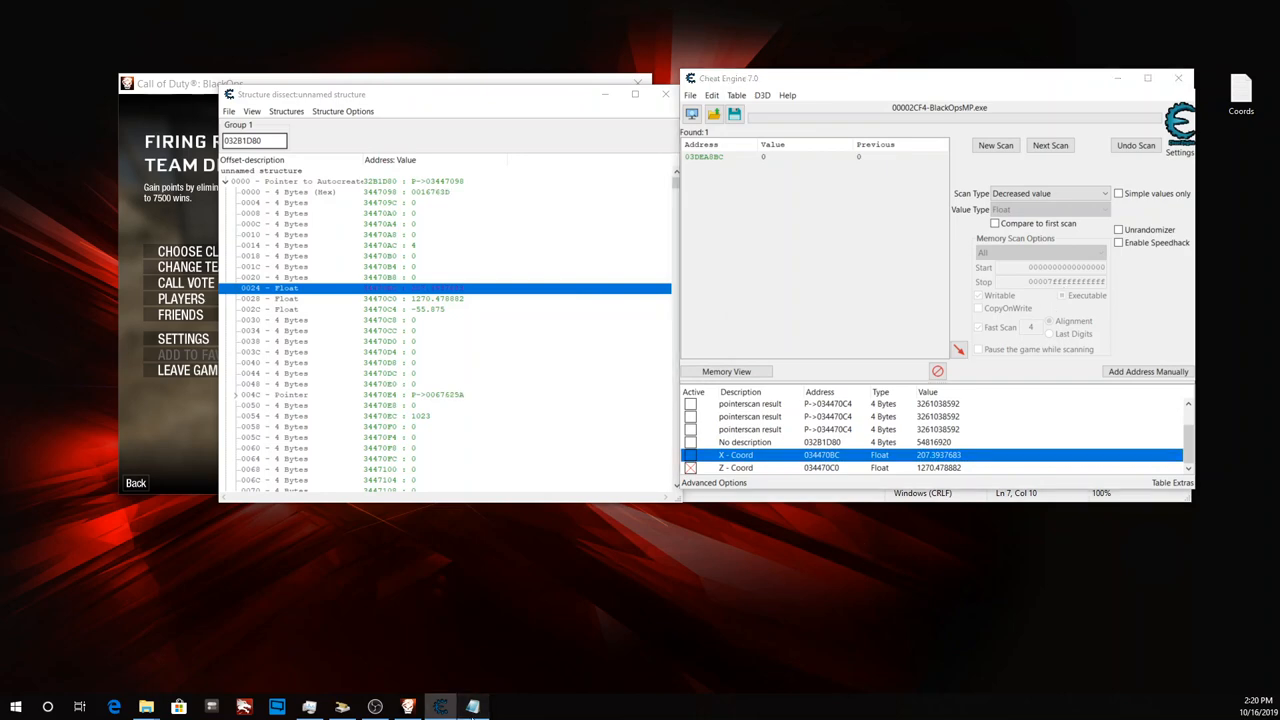
{"action": "left_click", "coordinate": [472, 707]}
{"action": "type", "text": "034470BC"}
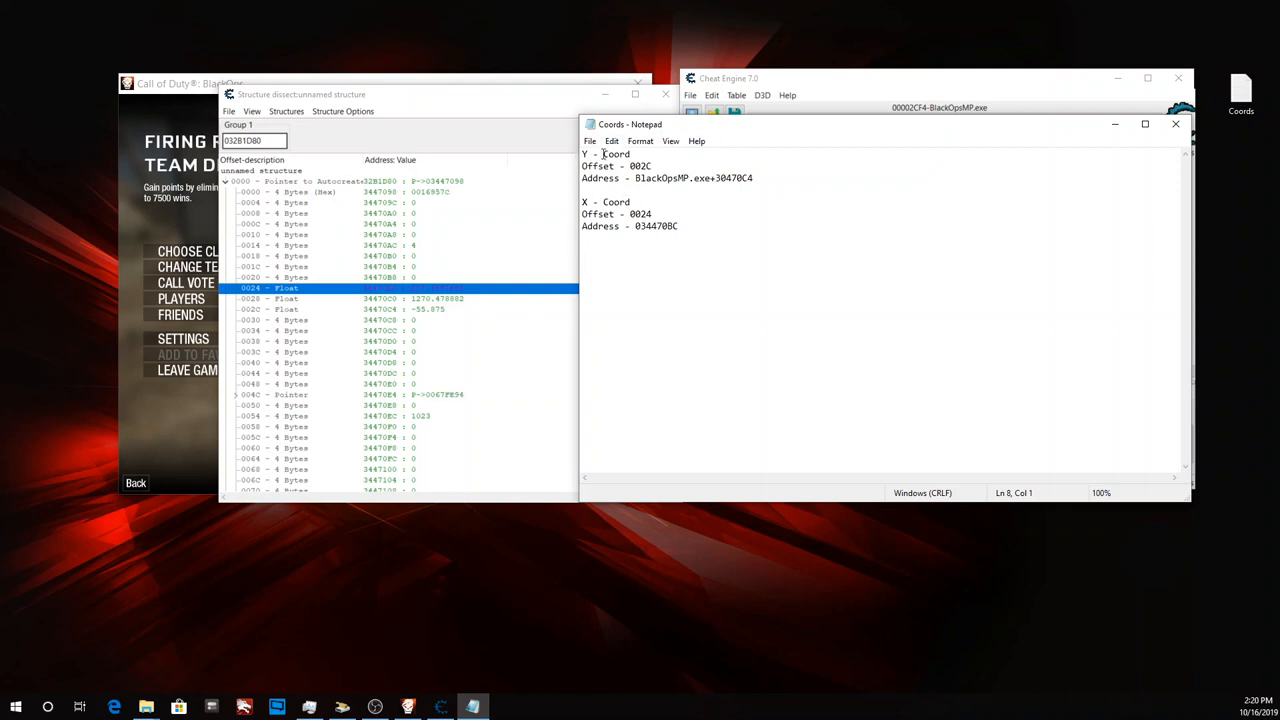
Start a "Z -Coord" entry in Notepad with "Offset - 0028" and an empty "Address -" line.
{"action": "left_click", "coordinate": [925, 91]}
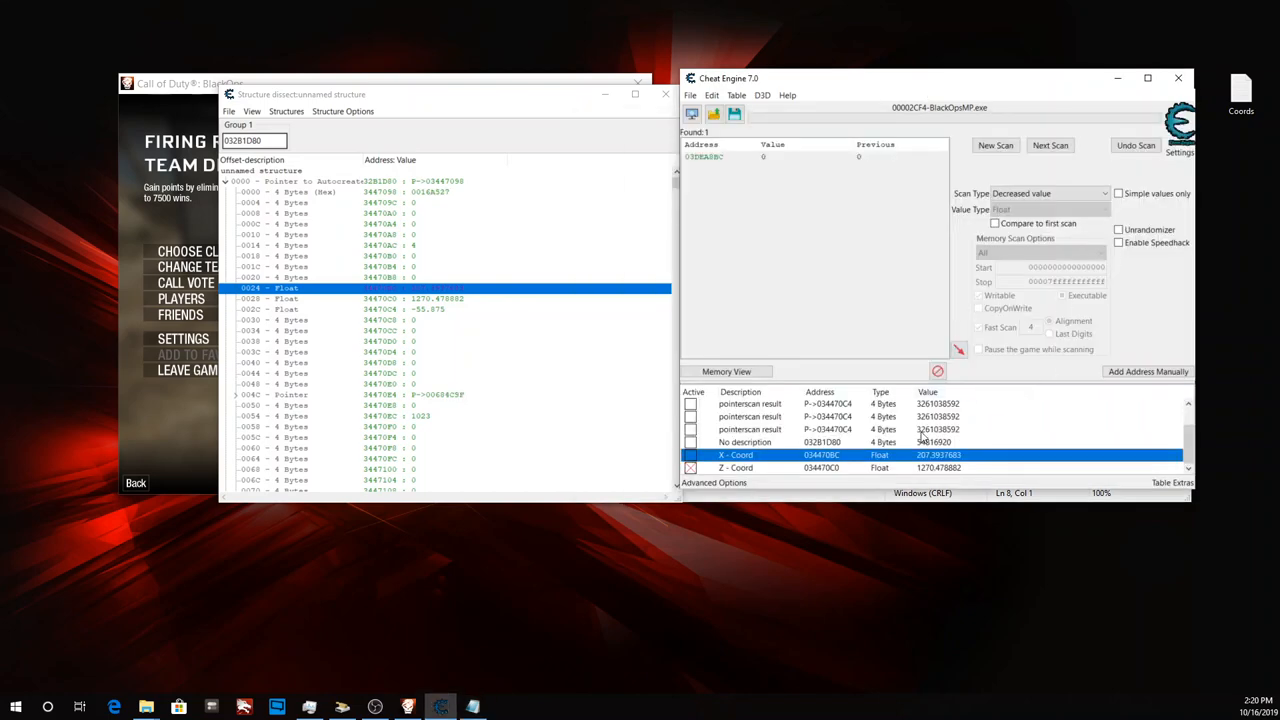
{"action": "double_click", "coordinate": [821, 469]}
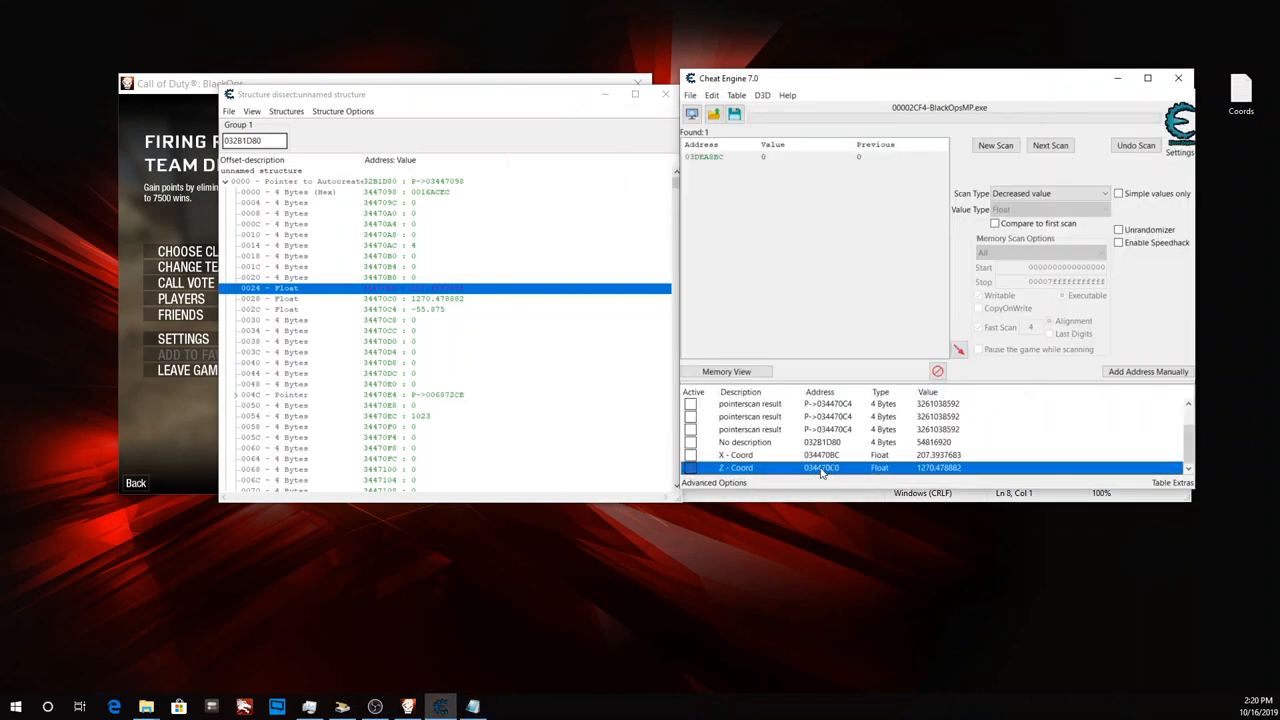
{"action": "left_click", "coordinate": [701, 304]}
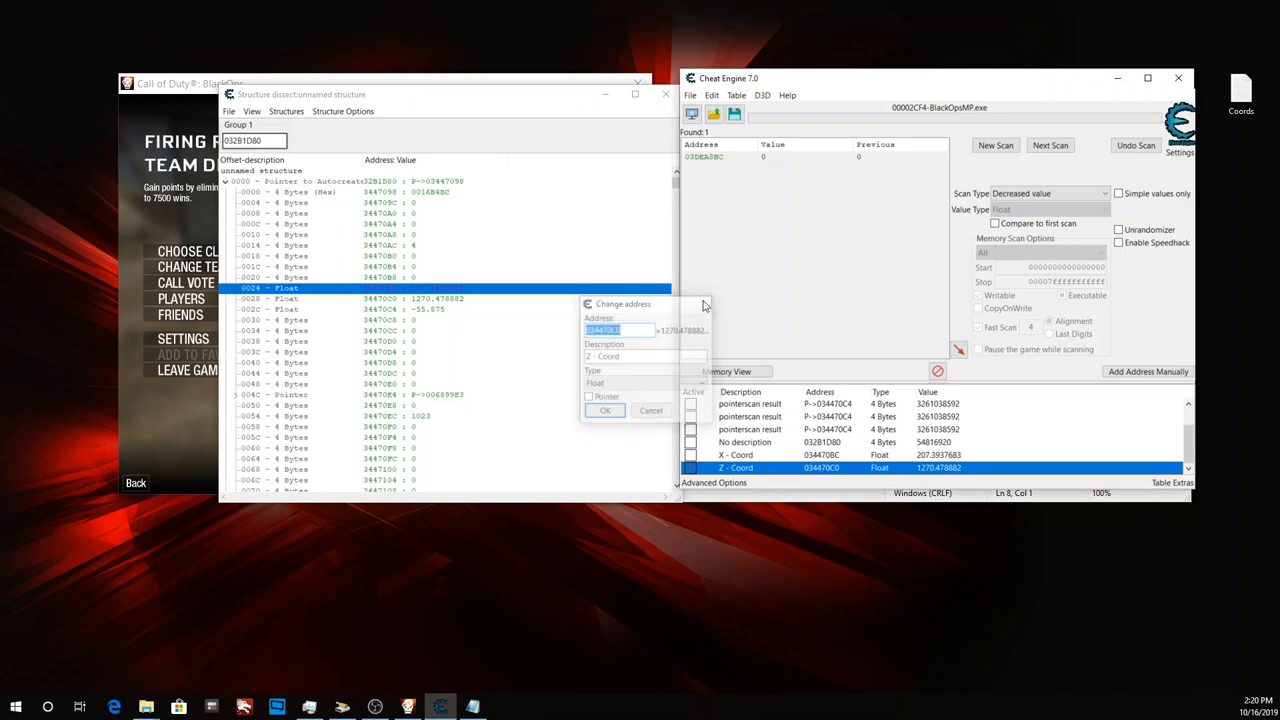
{"action": "left_click", "coordinate": [472, 707]}
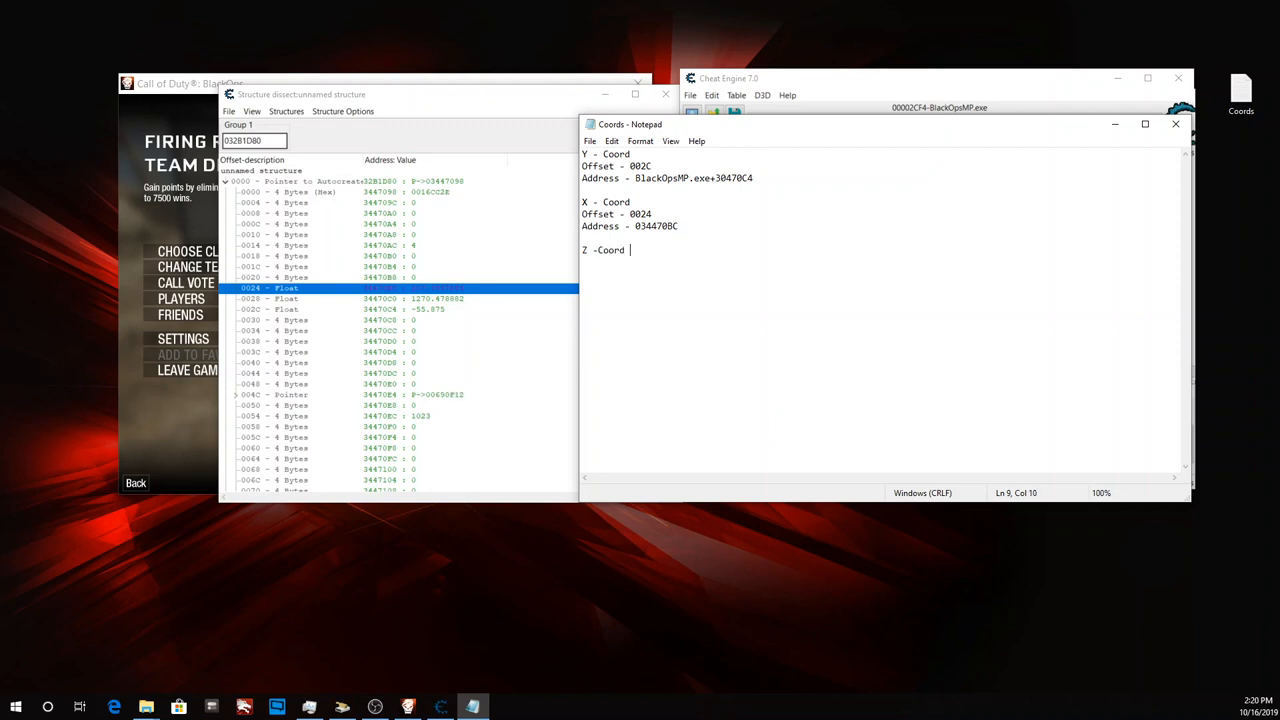
{"action": "key", "text": "Return"}
{"action": "type", "text": "8"}
{"action": "type", "text": "ss"}
{"action": "left_click", "coordinate": [936, 88]}
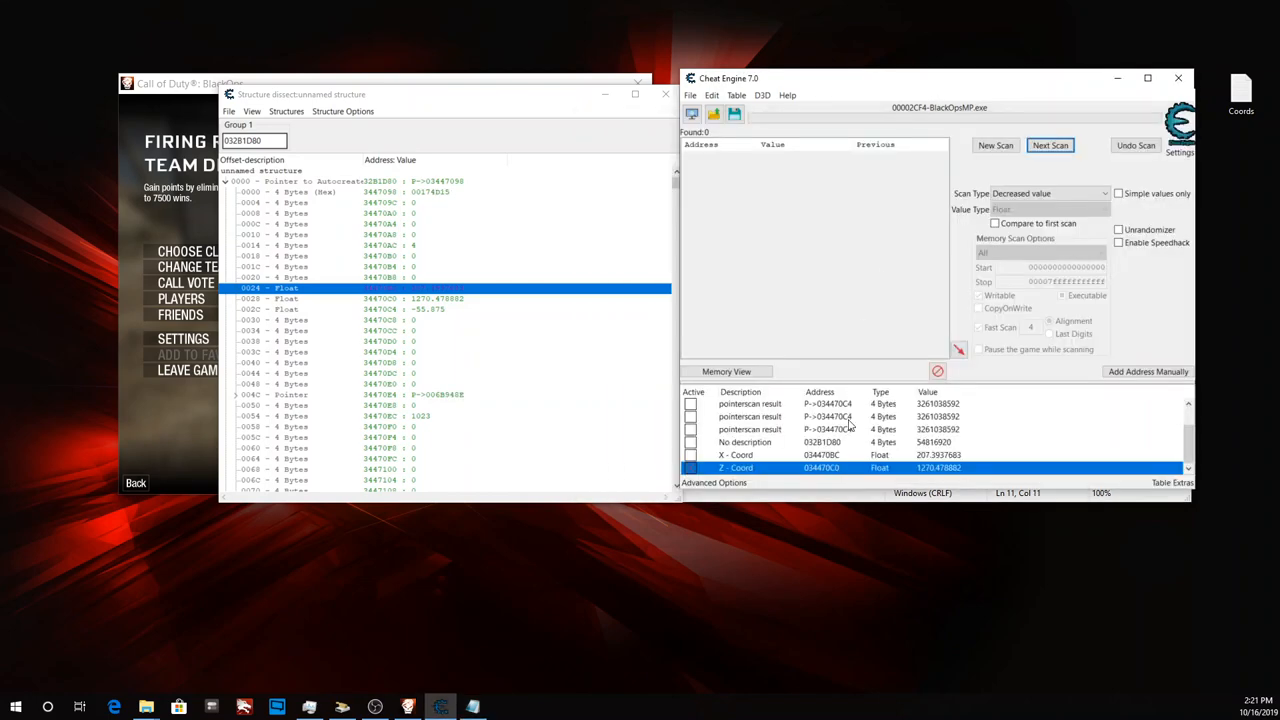
{"action": "double_click", "coordinate": [822, 468]}
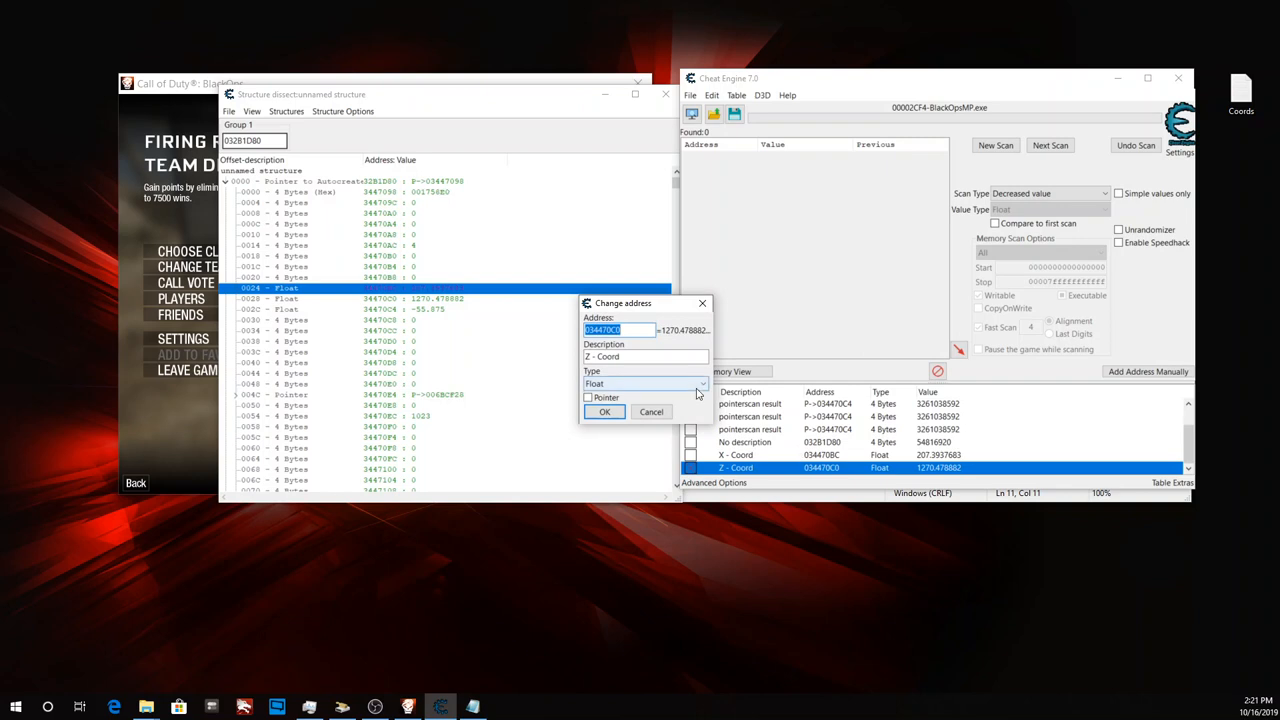
{"action": "left_click", "coordinate": [702, 303]}
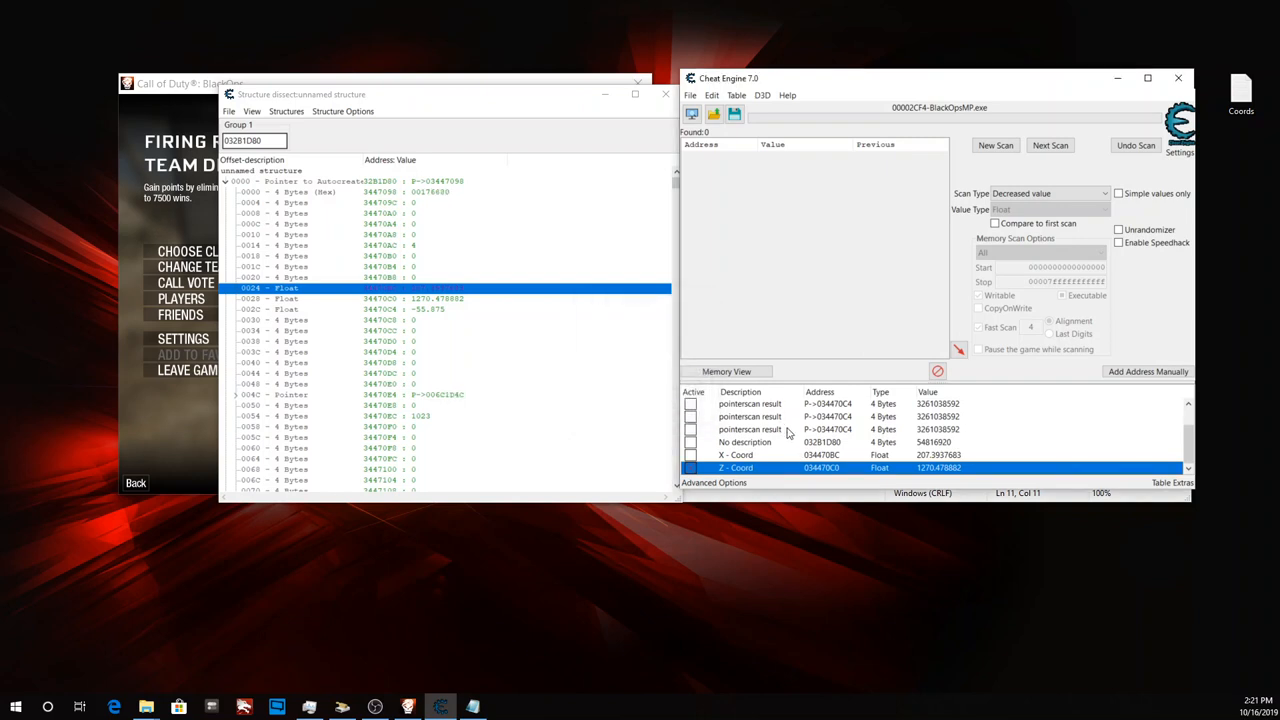
{"action": "double_click", "coordinate": [815, 456]}
{"action": "key", "text": "ctrl+c"}
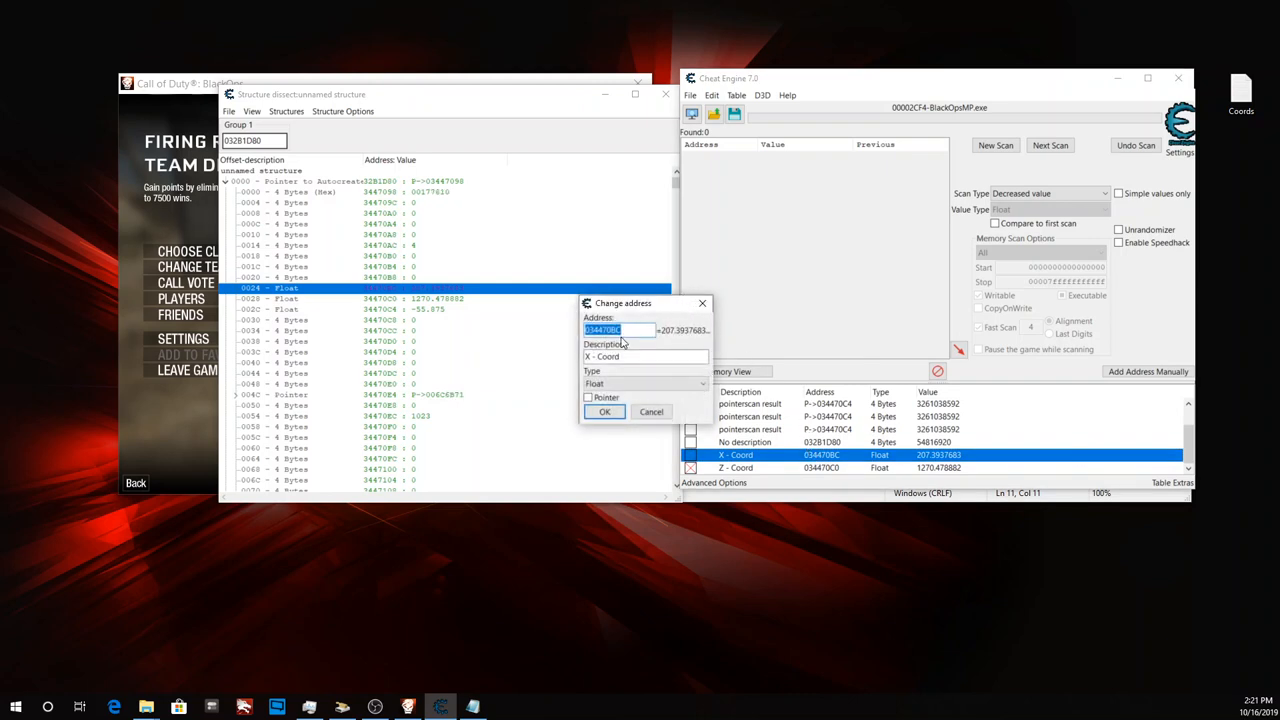
{"action": "left_click", "coordinate": [702, 303]}
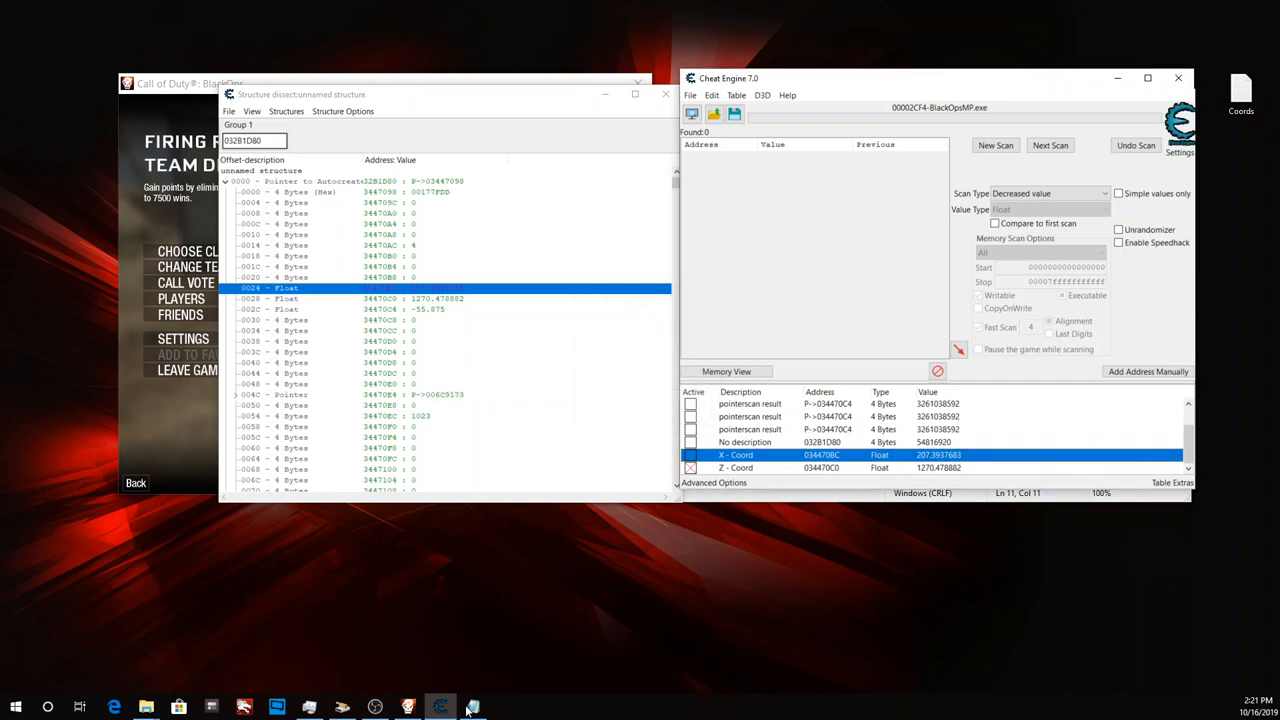
{"action": "left_click", "coordinate": [472, 707]}
{"action": "key", "text": "ctrl+v"}
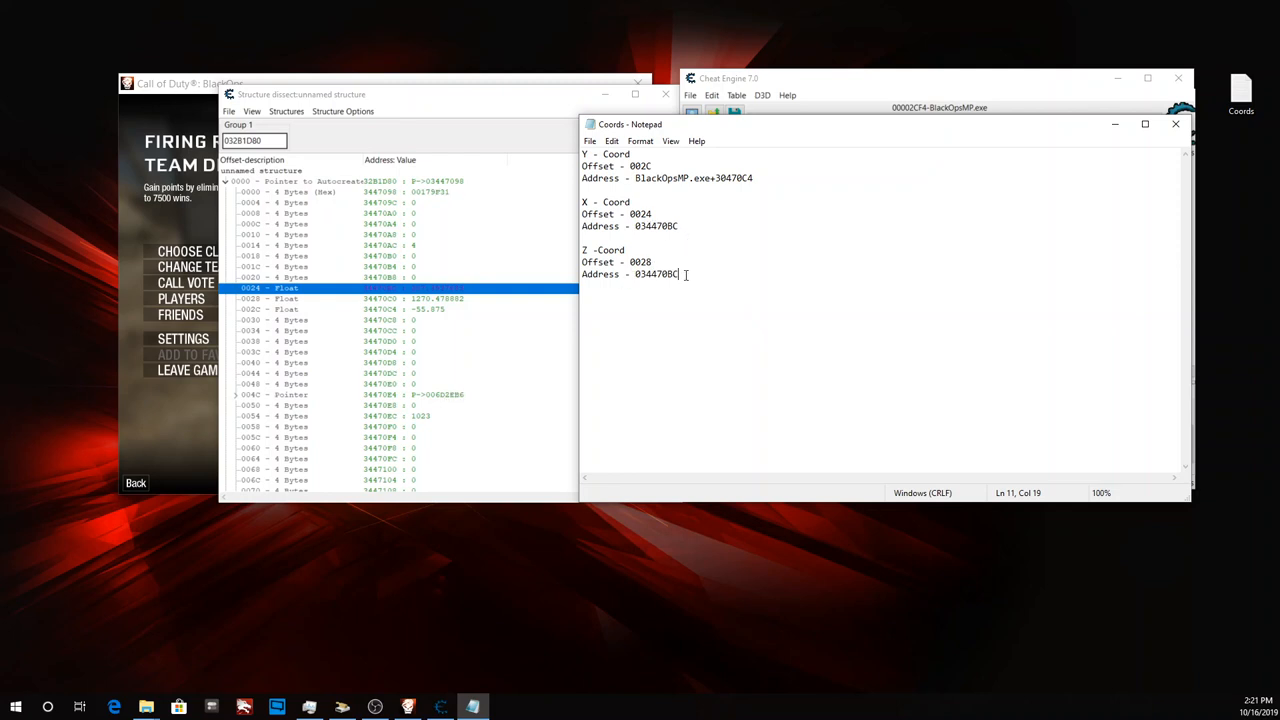
{"action": "left_click_drag", "start_coordinate": [686, 274], "coordinate": [642, 276]}
{"action": "key", "text": "BackSpace"}
Copy the address 034470C0 from the Z - Coord record in Cheat Engine into the Z entry's address line in Notepad.
{"action": "left_click", "coordinate": [932, 100]}
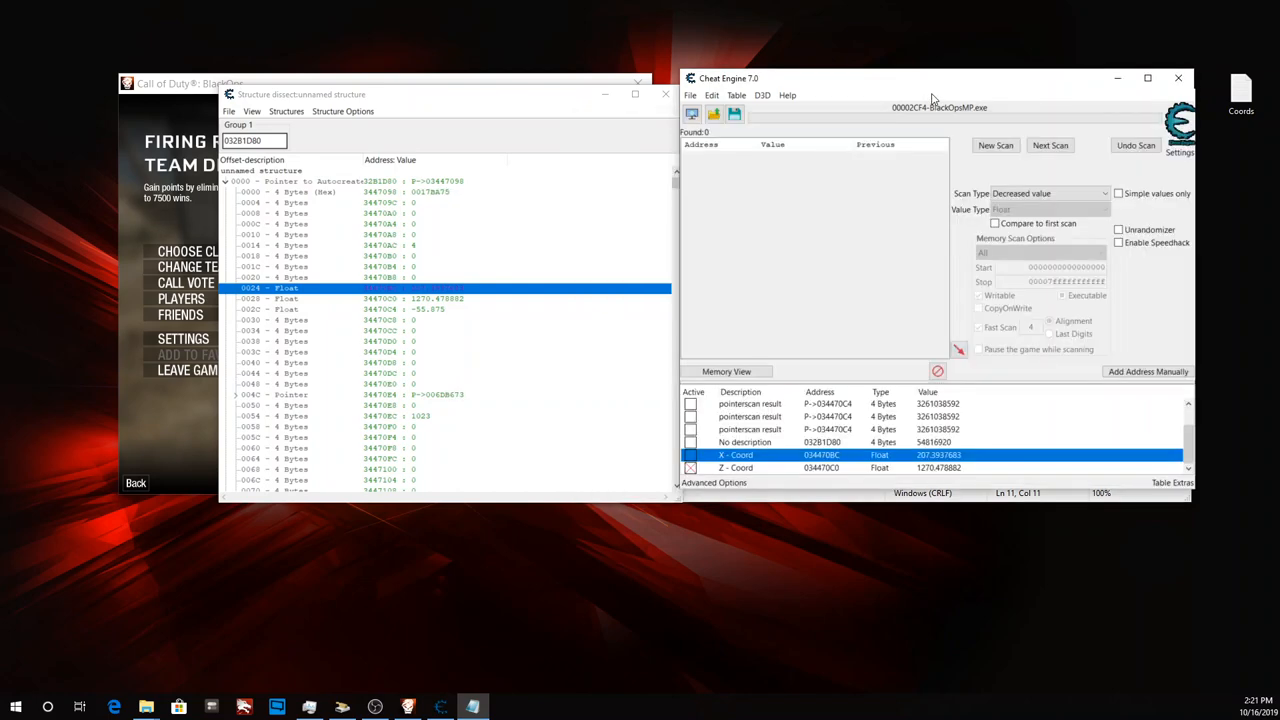
{"action": "left_click", "coordinate": [828, 469]}
{"action": "double_click", "coordinate": [828, 469]}
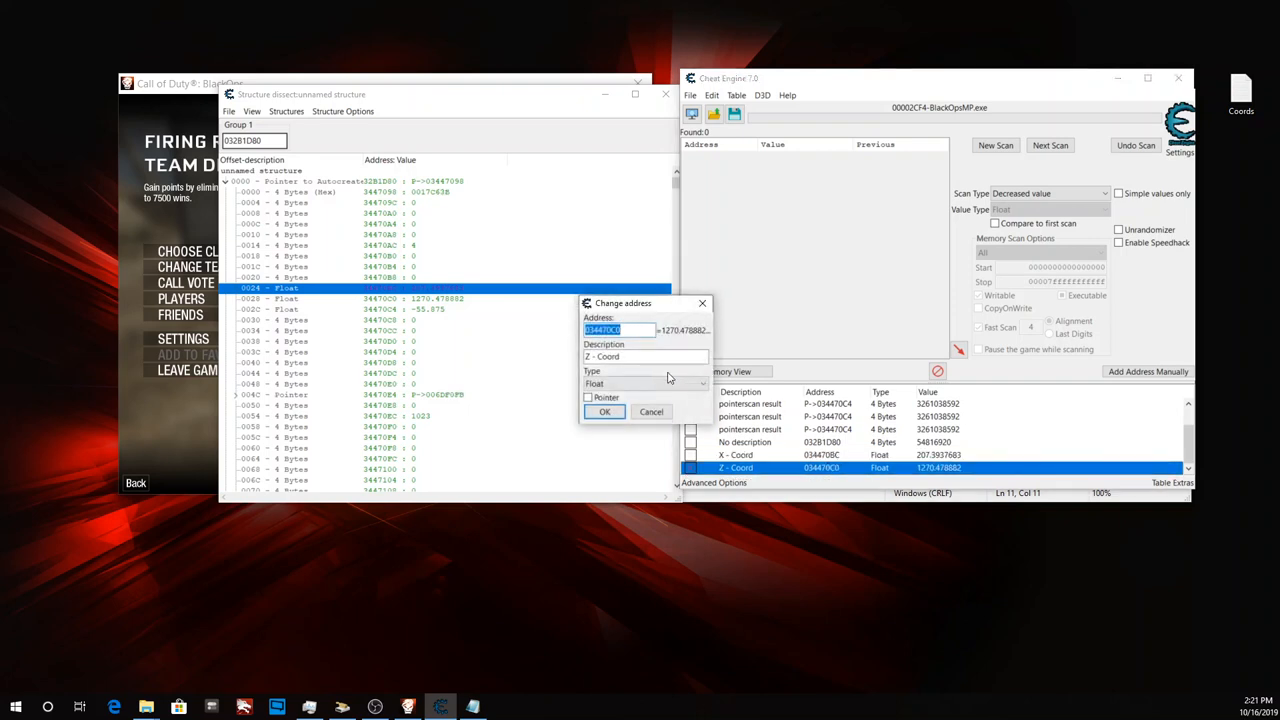
{"action": "left_click", "coordinate": [650, 331]}
{"action": "double_click", "coordinate": [650, 331]}
{"action": "key", "text": "ctrl+c"}
{"action": "left_click", "coordinate": [704, 305]}
{"action": "left_click", "coordinate": [472, 707]}
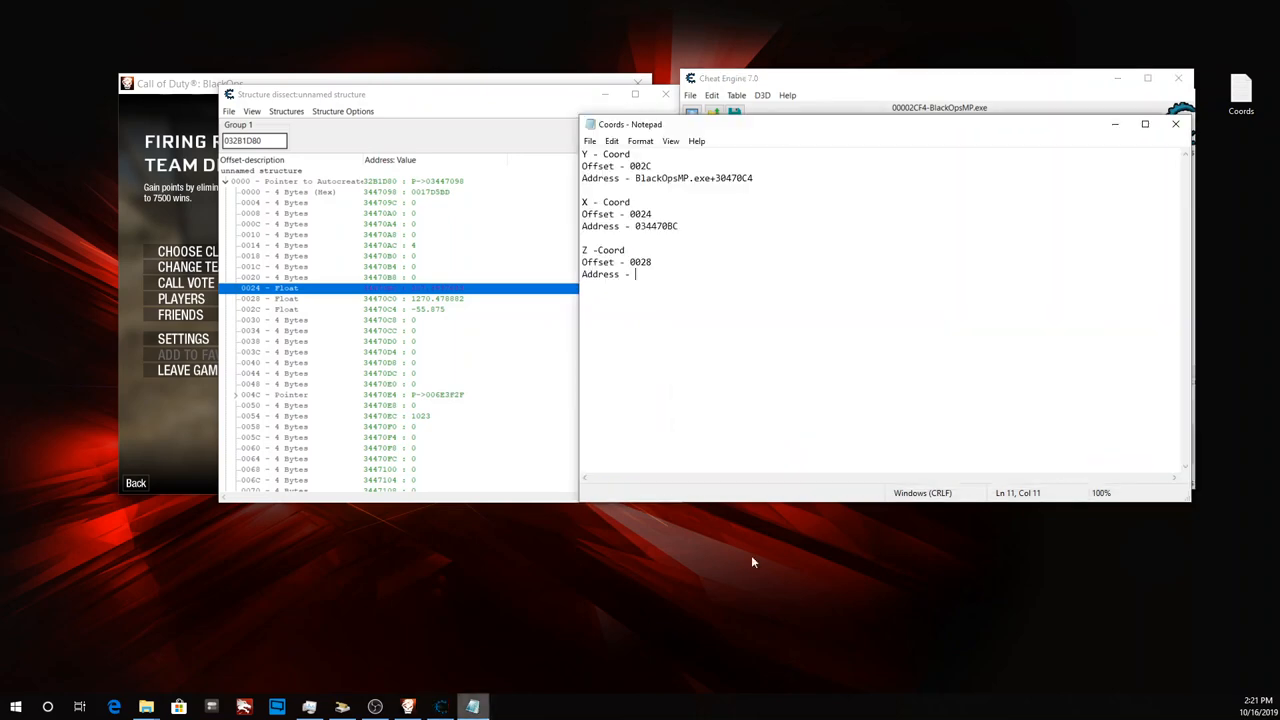
{"action": "key", "text": "ctrl+v"}
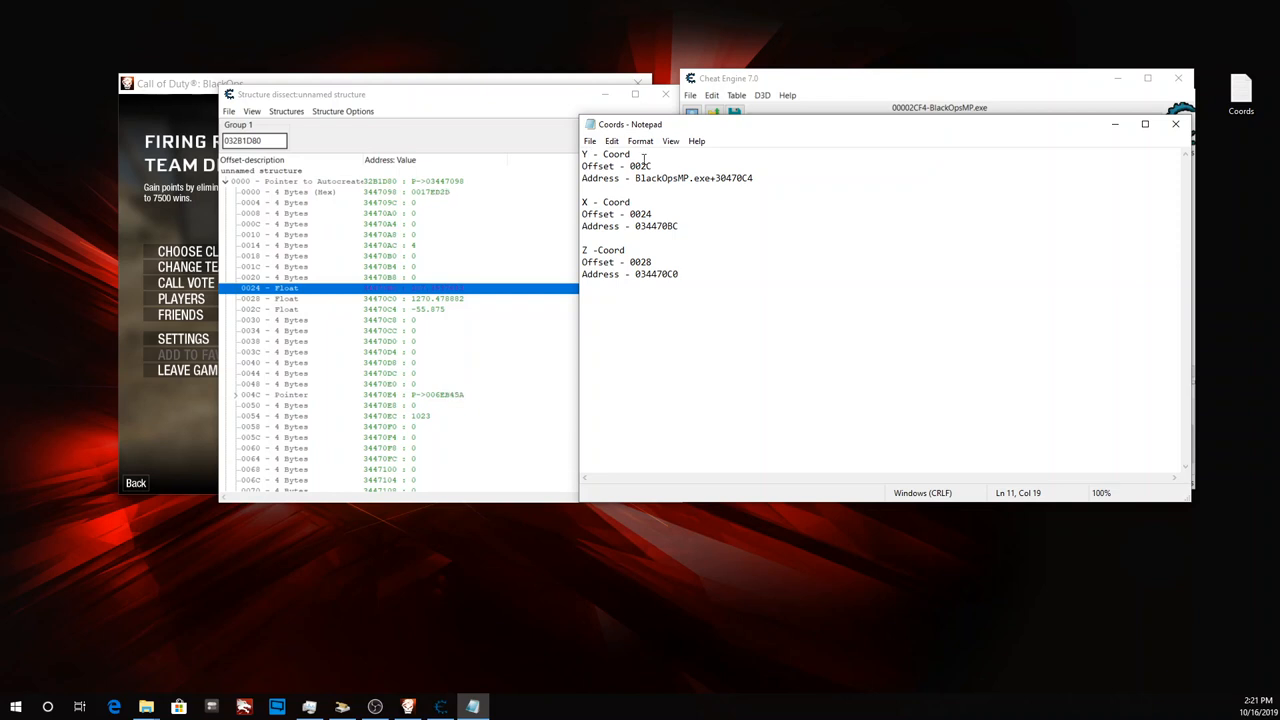
Append "/ Axis" to the Y, X and Z heading lines of the notes.
{"action": "left_click", "coordinate": [642, 157]}
{"action": "type", "text": "/ Axis"}
{"action": "left_click", "coordinate": [668, 197]}
{"action": "type", "text": "/ Axis"}
{"action": "left_click", "coordinate": [657, 241]}
{"action": "type", "text": "/ Axis"}
Review the offset values of the Z, X and Y entries by highlighting each one in turn.
{"action": "left_click", "coordinate": [688, 277]}
{"action": "key", "text": "Return"}
{"action": "key", "text": "Return"}
{"action": "left_click_drag", "start_coordinate": [631, 261], "coordinate": [661, 264]}
{"action": "left_click_drag", "start_coordinate": [632, 216], "coordinate": [665, 218]}
{"action": "left_click_drag", "start_coordinate": [631, 166], "coordinate": [653, 167]}
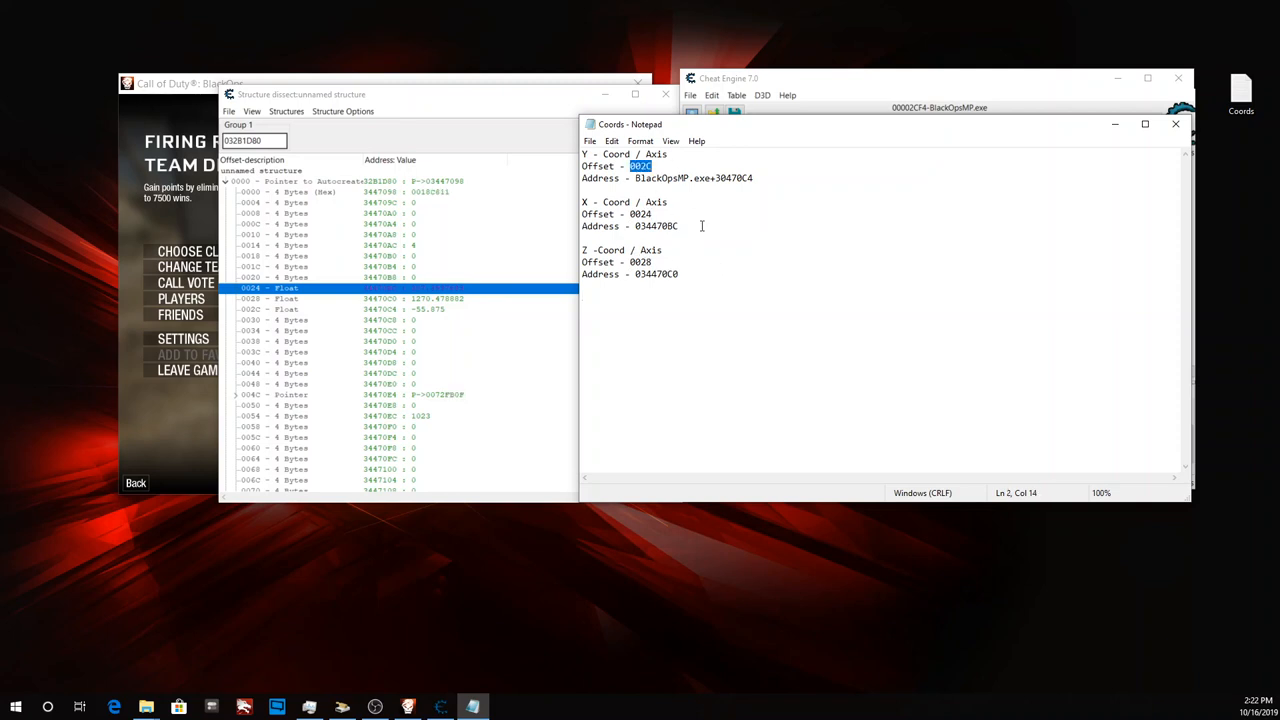
Move 30470C4 out of the Y entry's address line onto a separate line below it, prefixed as 0x30470C4.
{"action": "left_click", "coordinate": [650, 316]}
{"action": "left_click", "coordinate": [718, 178]}
{"action": "left_click_drag", "start_coordinate": [715, 178], "coordinate": [762, 179]}
{"action": "key", "text": "ctrl+c"}
{"action": "key", "text": "Return"}
{"action": "key", "text": "Return"}
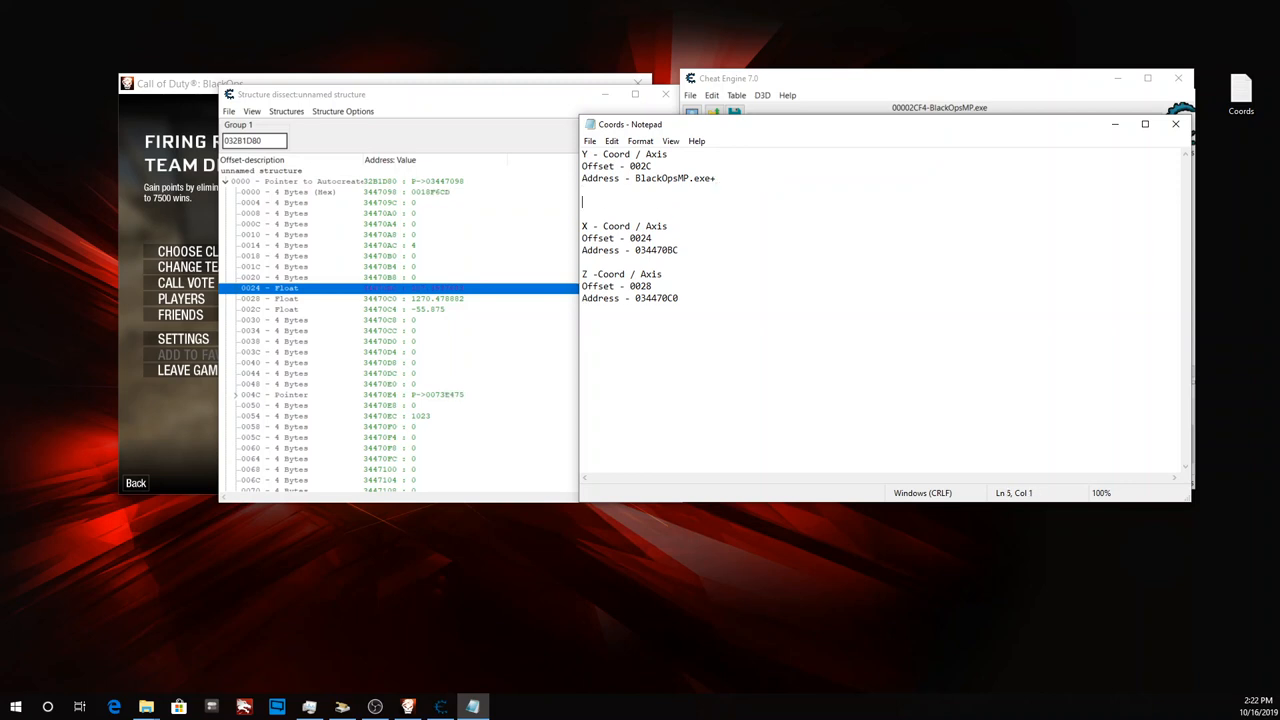
{"action": "type", "text": "0x"}
{"action": "key", "text": "ctrl+v"}
Copy the Y entry's offset 002C onto its own line above 0x30470C4, written as 0x002C, and highlight both hex values.
{"action": "left_click_drag", "start_coordinate": [631, 166], "coordinate": [658, 163]}
{"action": "key", "text": "ctrl+c"}
{"action": "left_click", "coordinate": [606, 189]}
{"action": "key", "text": "ctrl+v"}
{"action": "key", "text": "Home"}
{"action": "type", "text": "0x"}
{"action": "key", "text": "Return"}
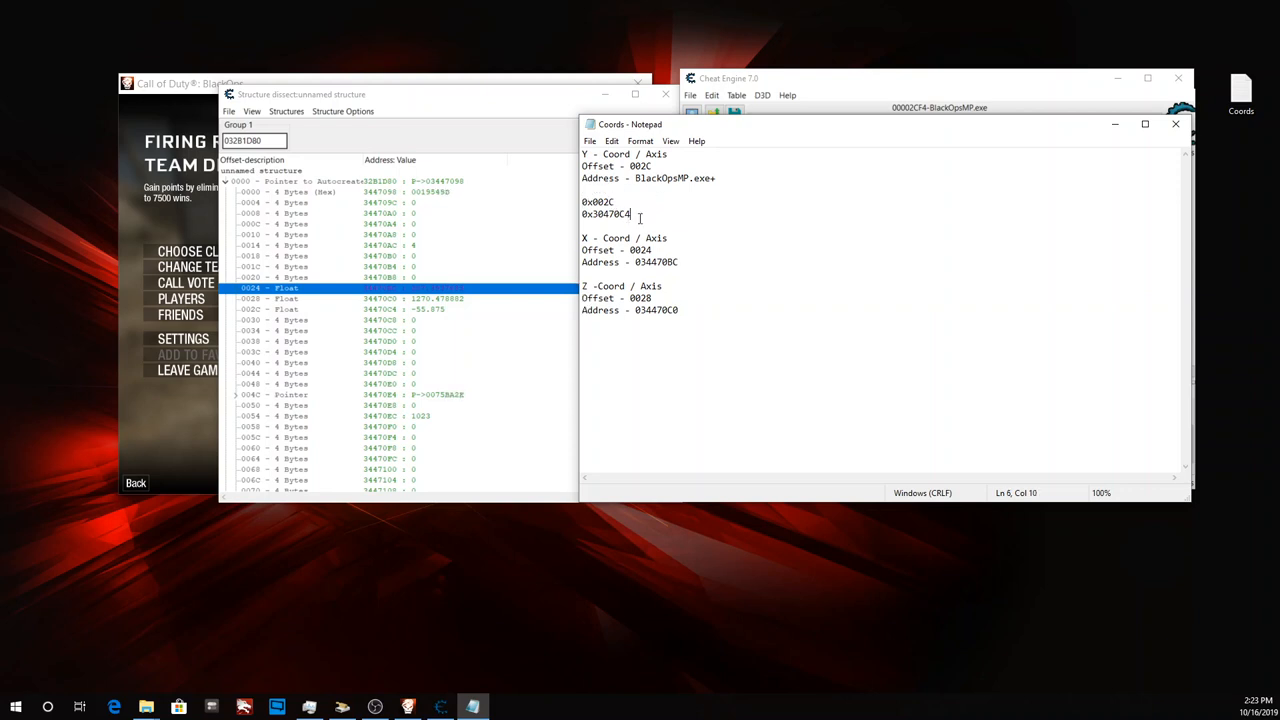
{"action": "left_click_drag", "start_coordinate": [640, 217], "coordinate": [582, 203]}
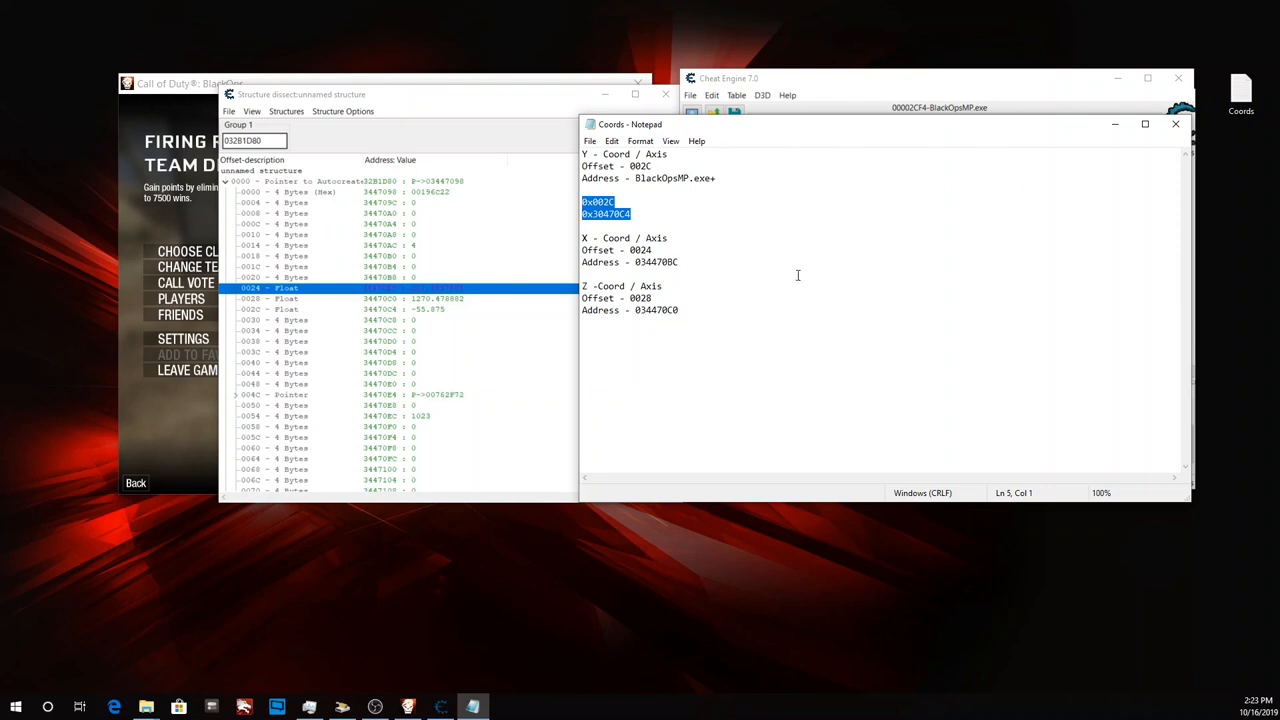
{"action": "left_click", "coordinate": [617, 199]}
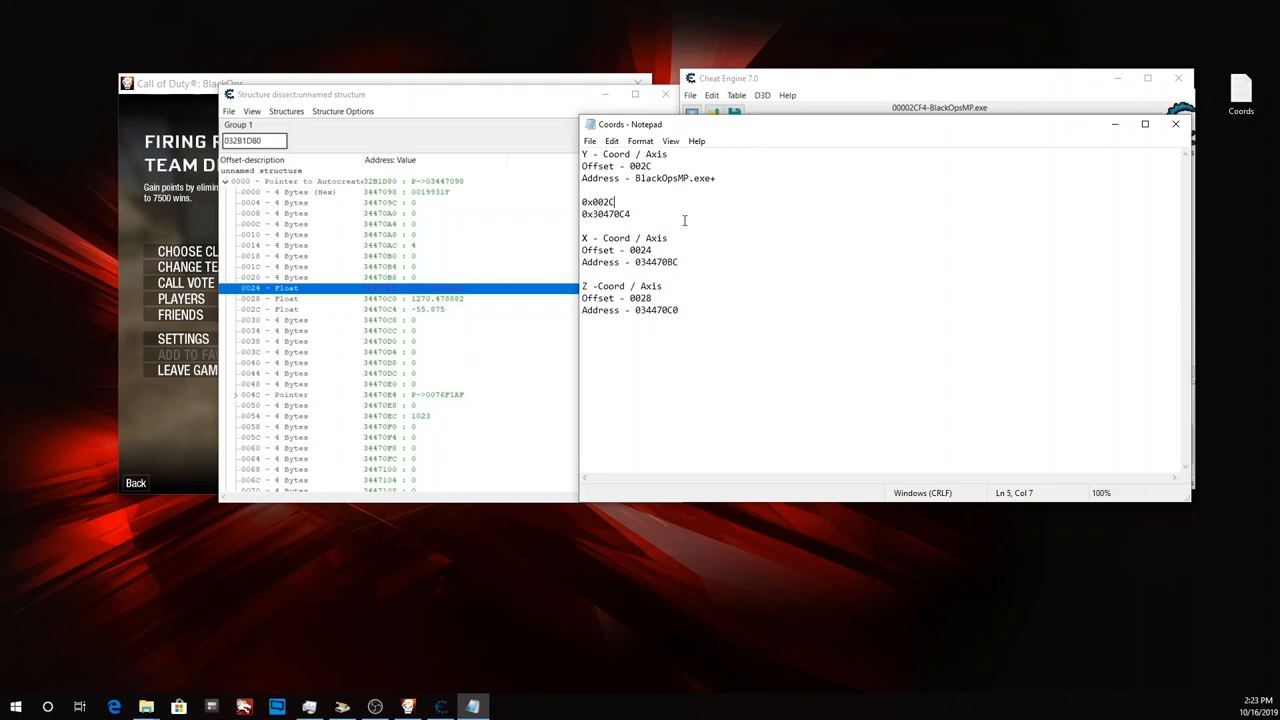
{"action": "key", "text": "Home"}
{"action": "key", "text": "BackSpace"}
{"action": "key", "text": "Return"}
{"action": "key", "text": "BackSpace"}
{"action": "key", "text": "Return"}
{"action": "key", "text": "BackSpace"}
{"action": "key", "text": "Return"}
{"action": "key", "text": "BackSpace"}
{"action": "key", "text": "Return"}
{"action": "key", "text": "BackSpace"}
{"action": "key", "text": "Return"}
{"action": "key", "text": "BackSpace"}
{"action": "key", "text": "Return"}
{"action": "key", "text": "BackSpace"}
{"action": "key", "text": "Return"}
{"action": "key", "text": "BackSpace"}
{"action": "key", "text": "Return"}
{"action": "key", "text": "BackSpace"}
{"action": "key", "text": "Return"}
Close the Coords notes without saving the changes and switch to OBS.
{"action": "left_click", "coordinate": [1175, 124]}
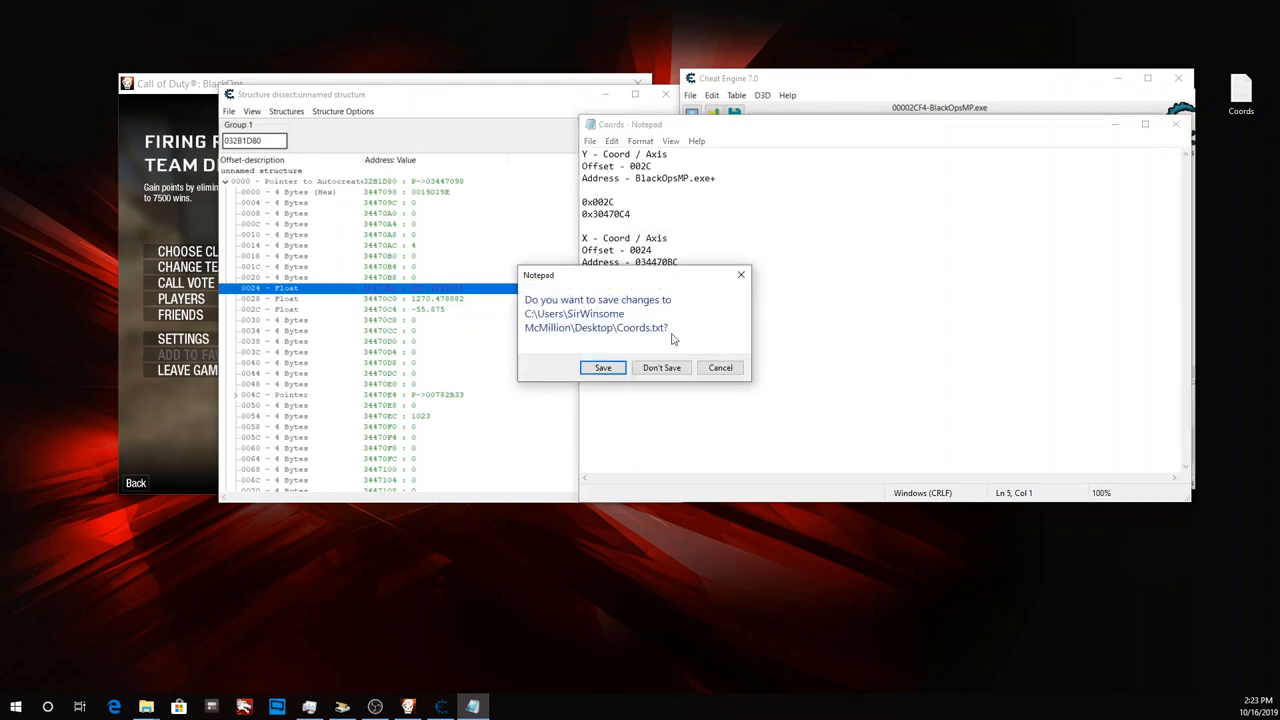
{"action": "left_click", "coordinate": [661, 367]}
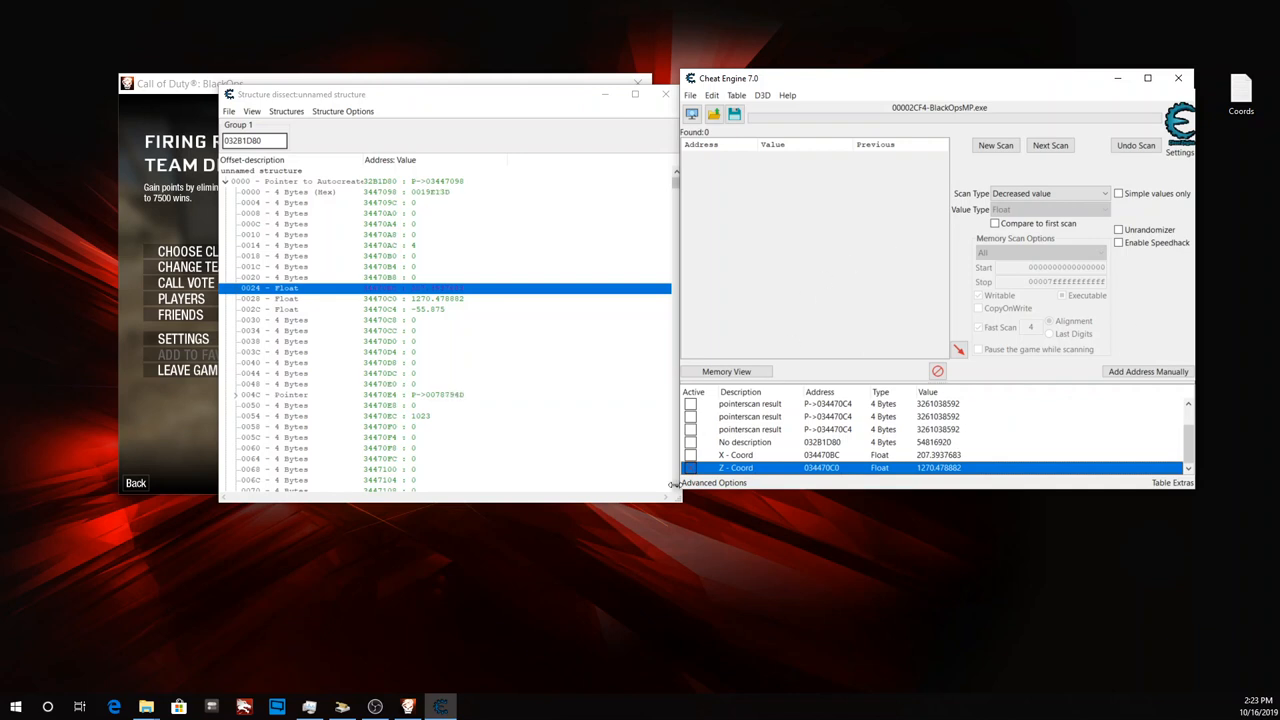
{"action": "left_click", "coordinate": [375, 705]}
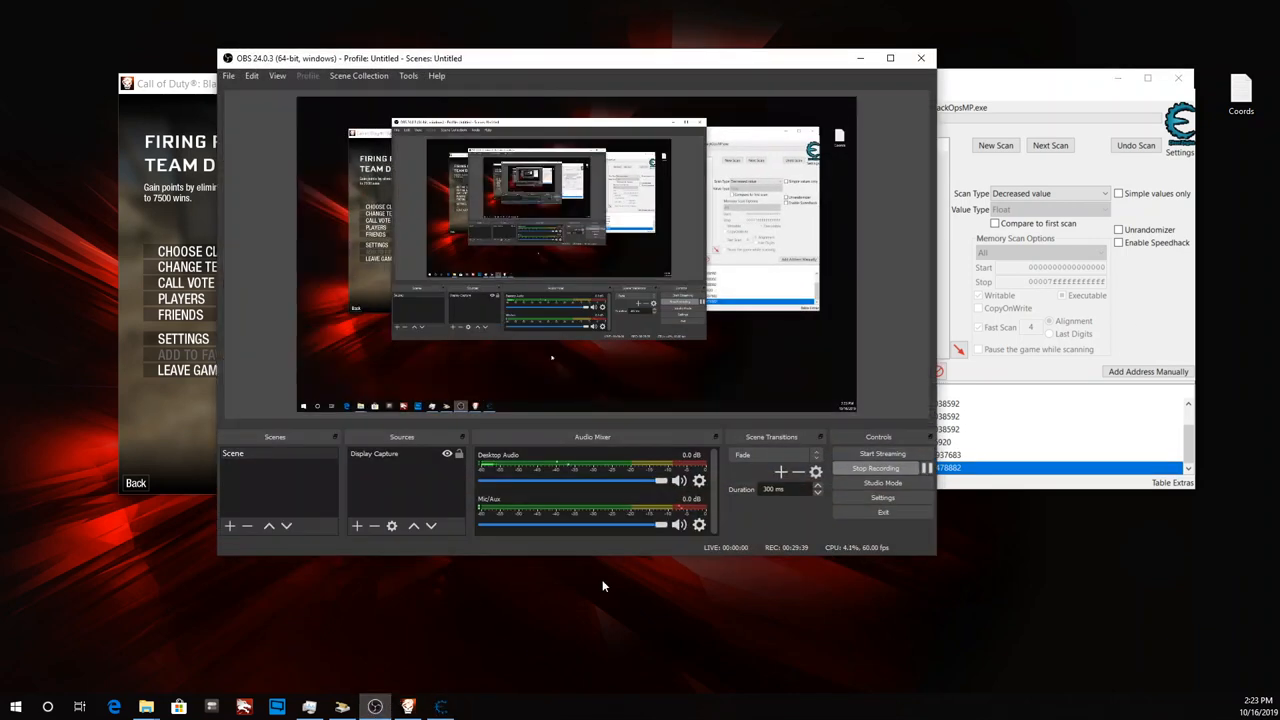